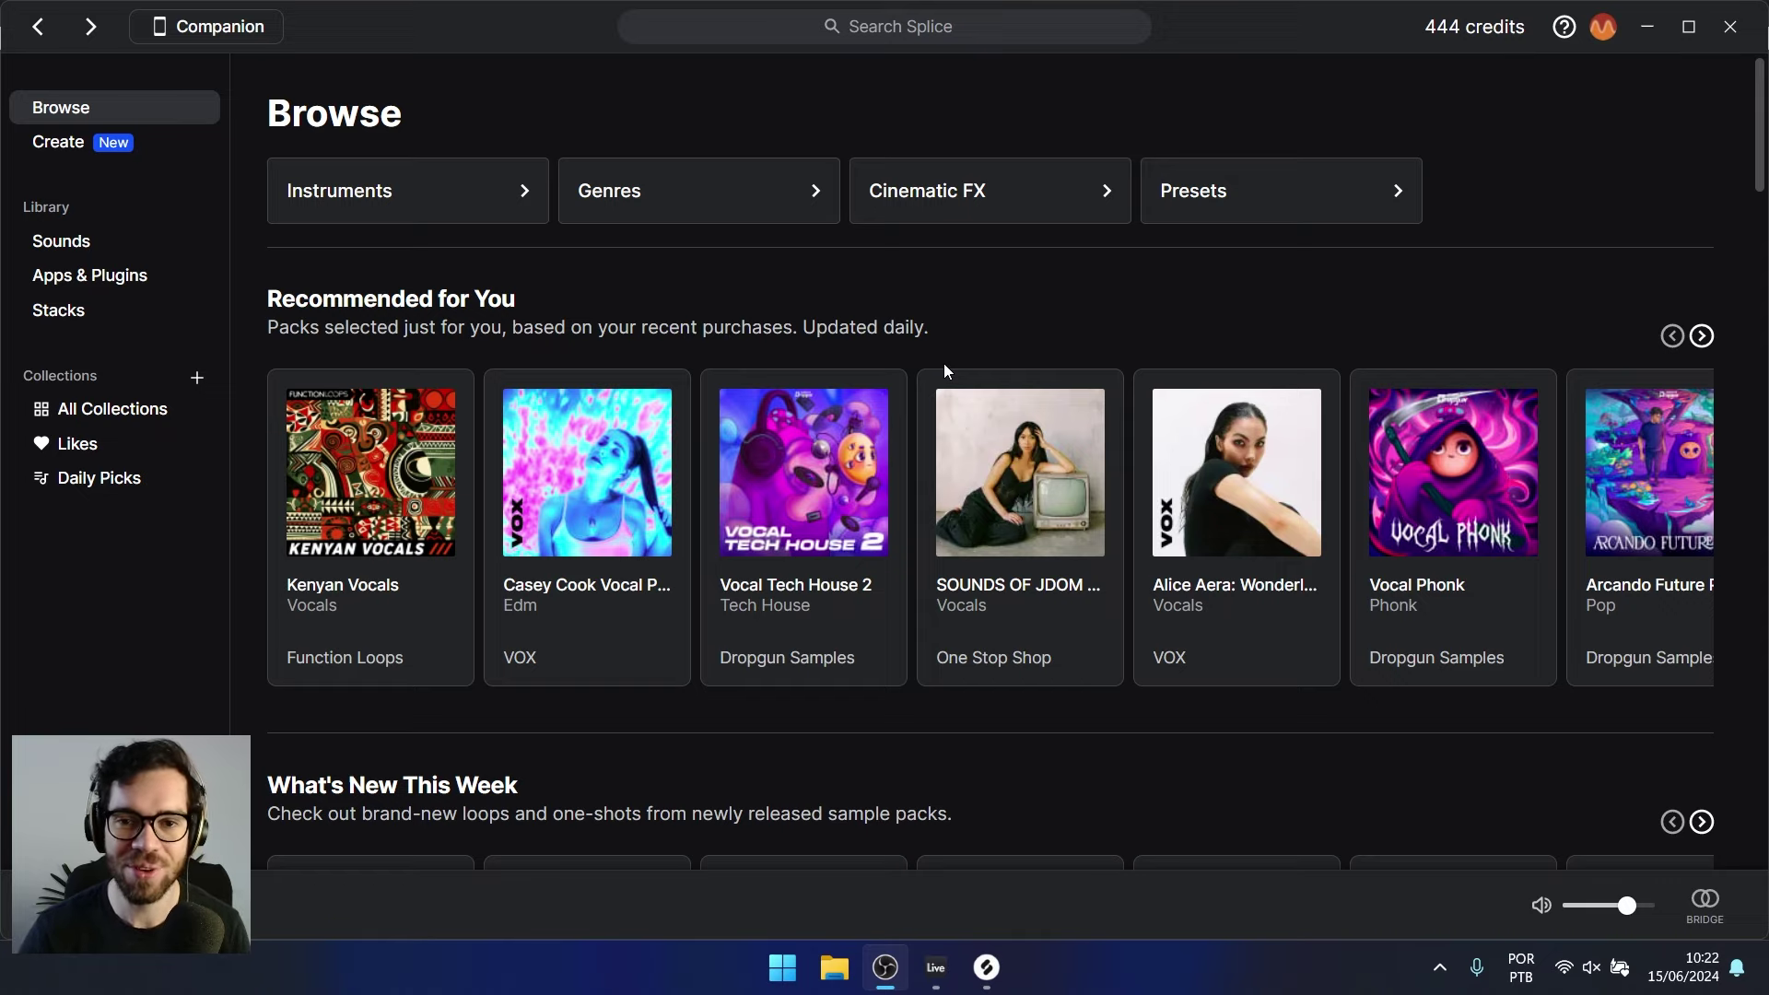
# - Search the samples for "kick" and add ZEN_ALL_kick_one_shot_smooth.wav to the library
pyautogui.click(1078, 7)
pyautogui.click(991, 21)
pyautogui.write('k')
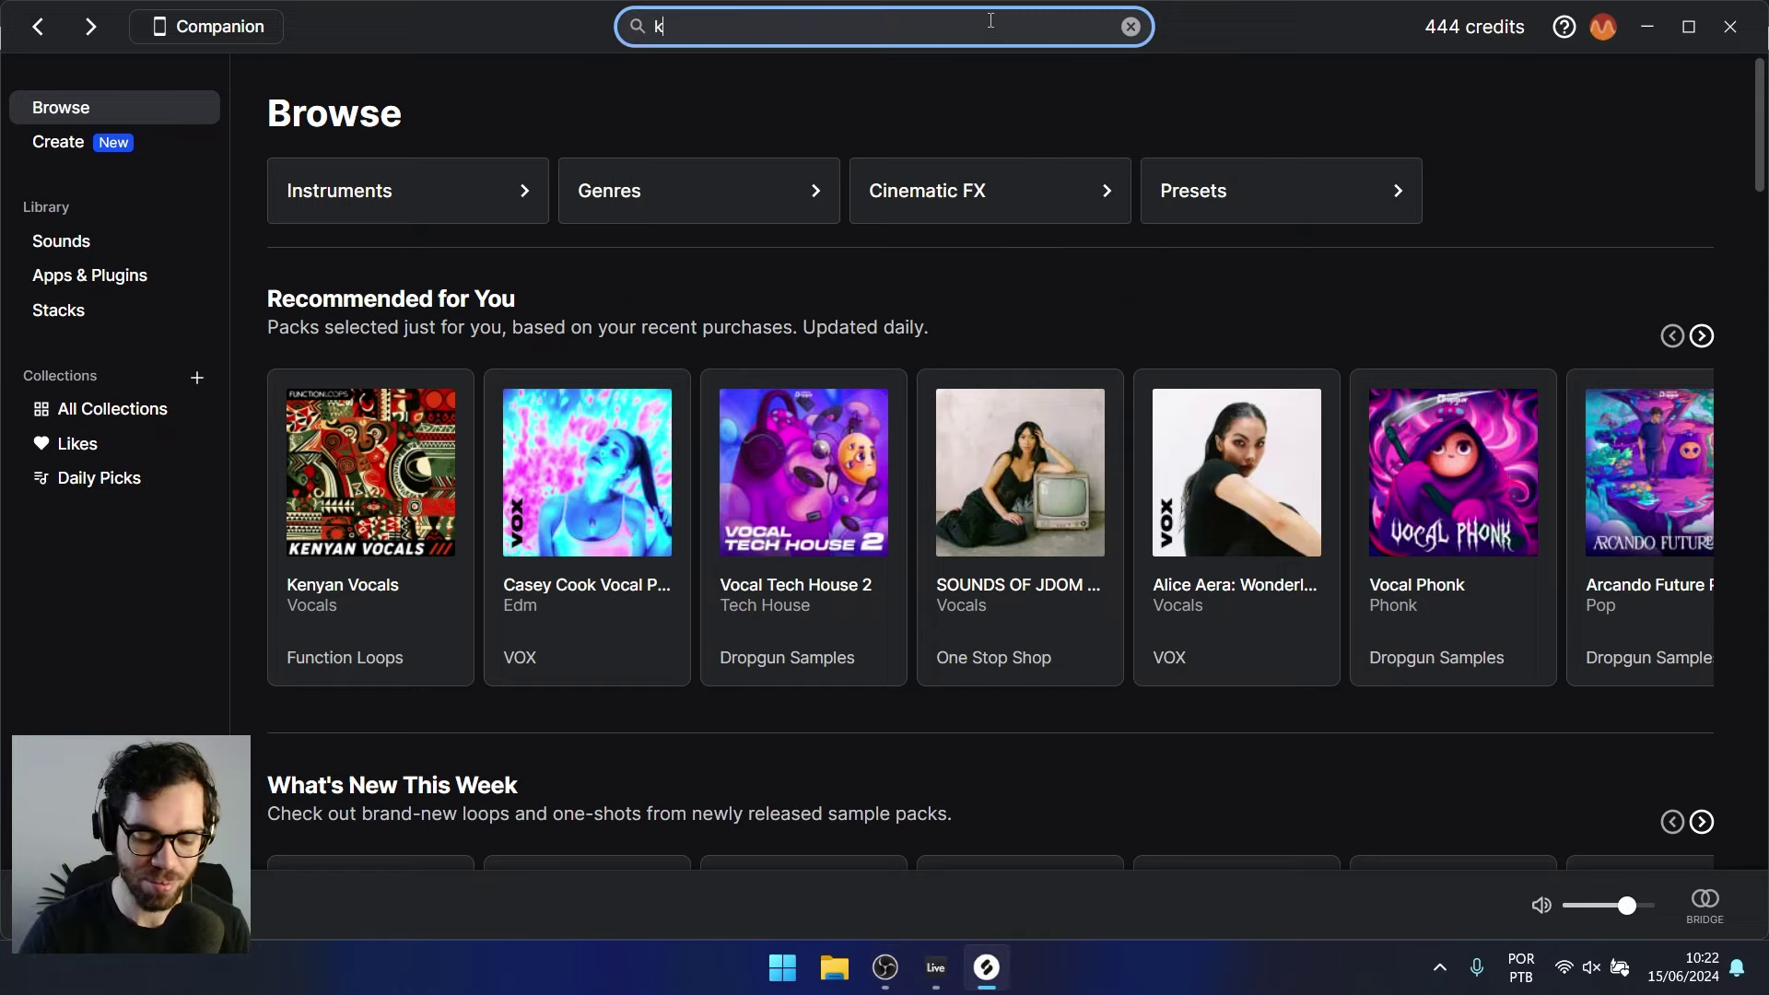
pyautogui.write('ick')
pyautogui.press('Return')
pyautogui.scroll(-15, 1003, 579)
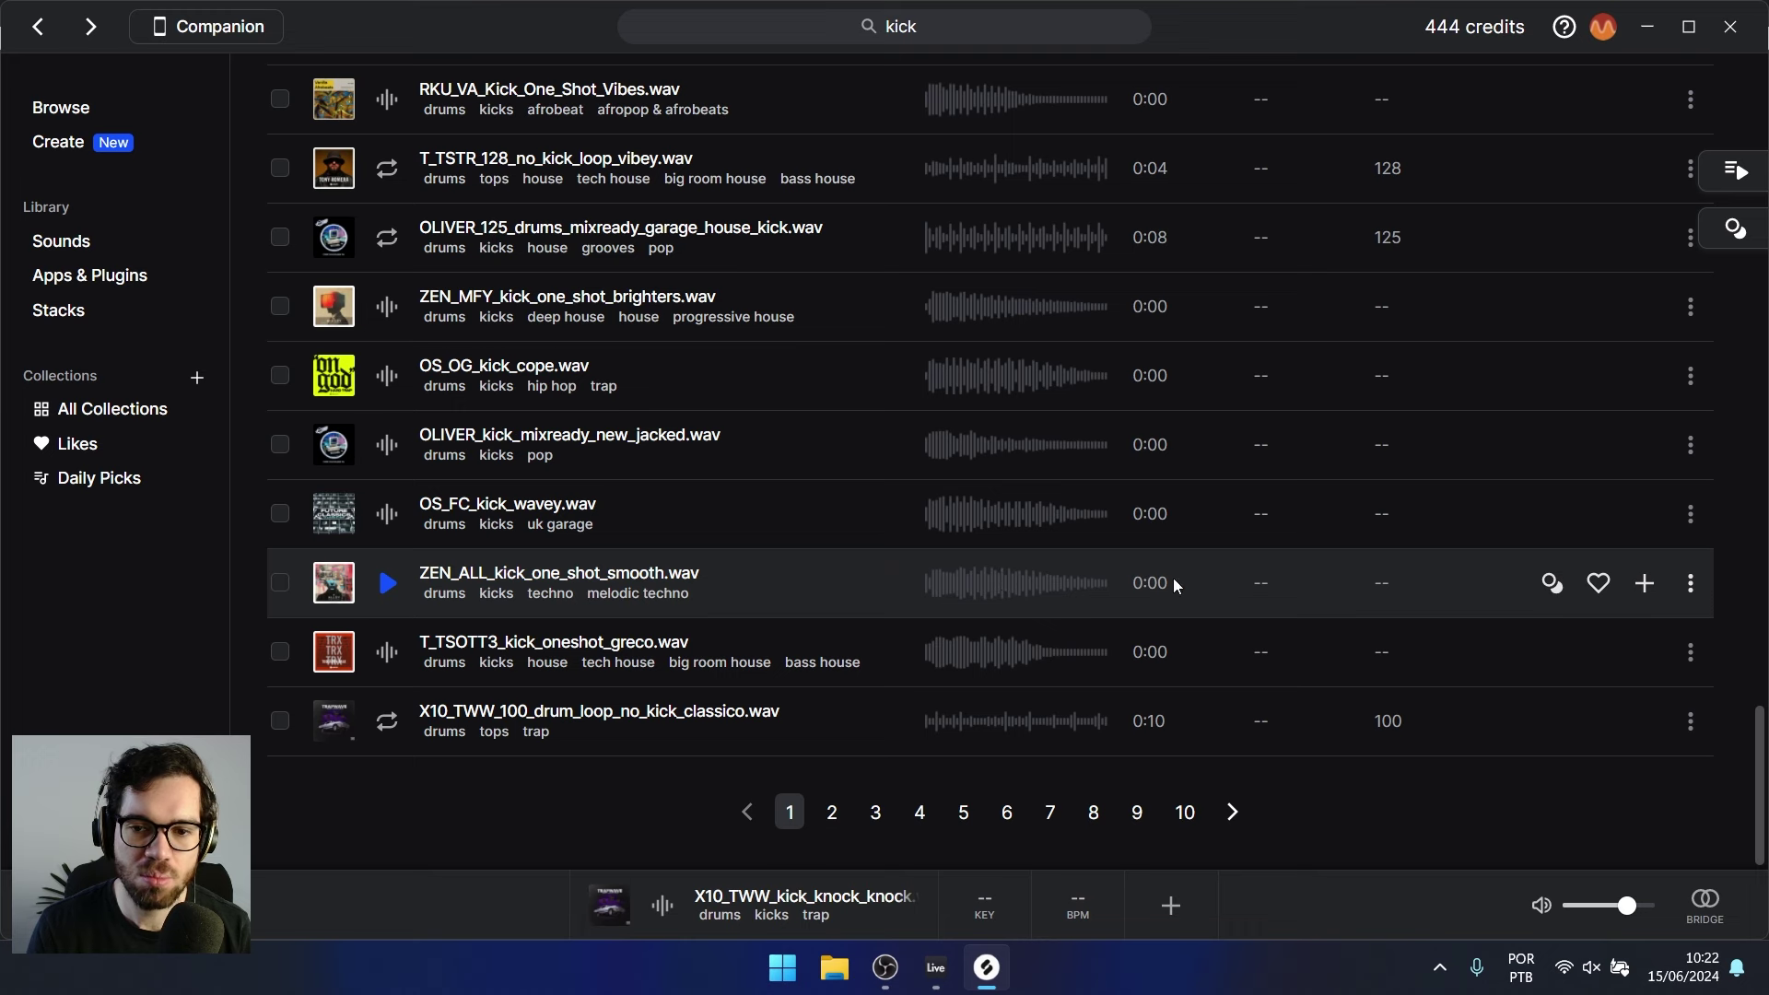
pyautogui.click(1648, 587)
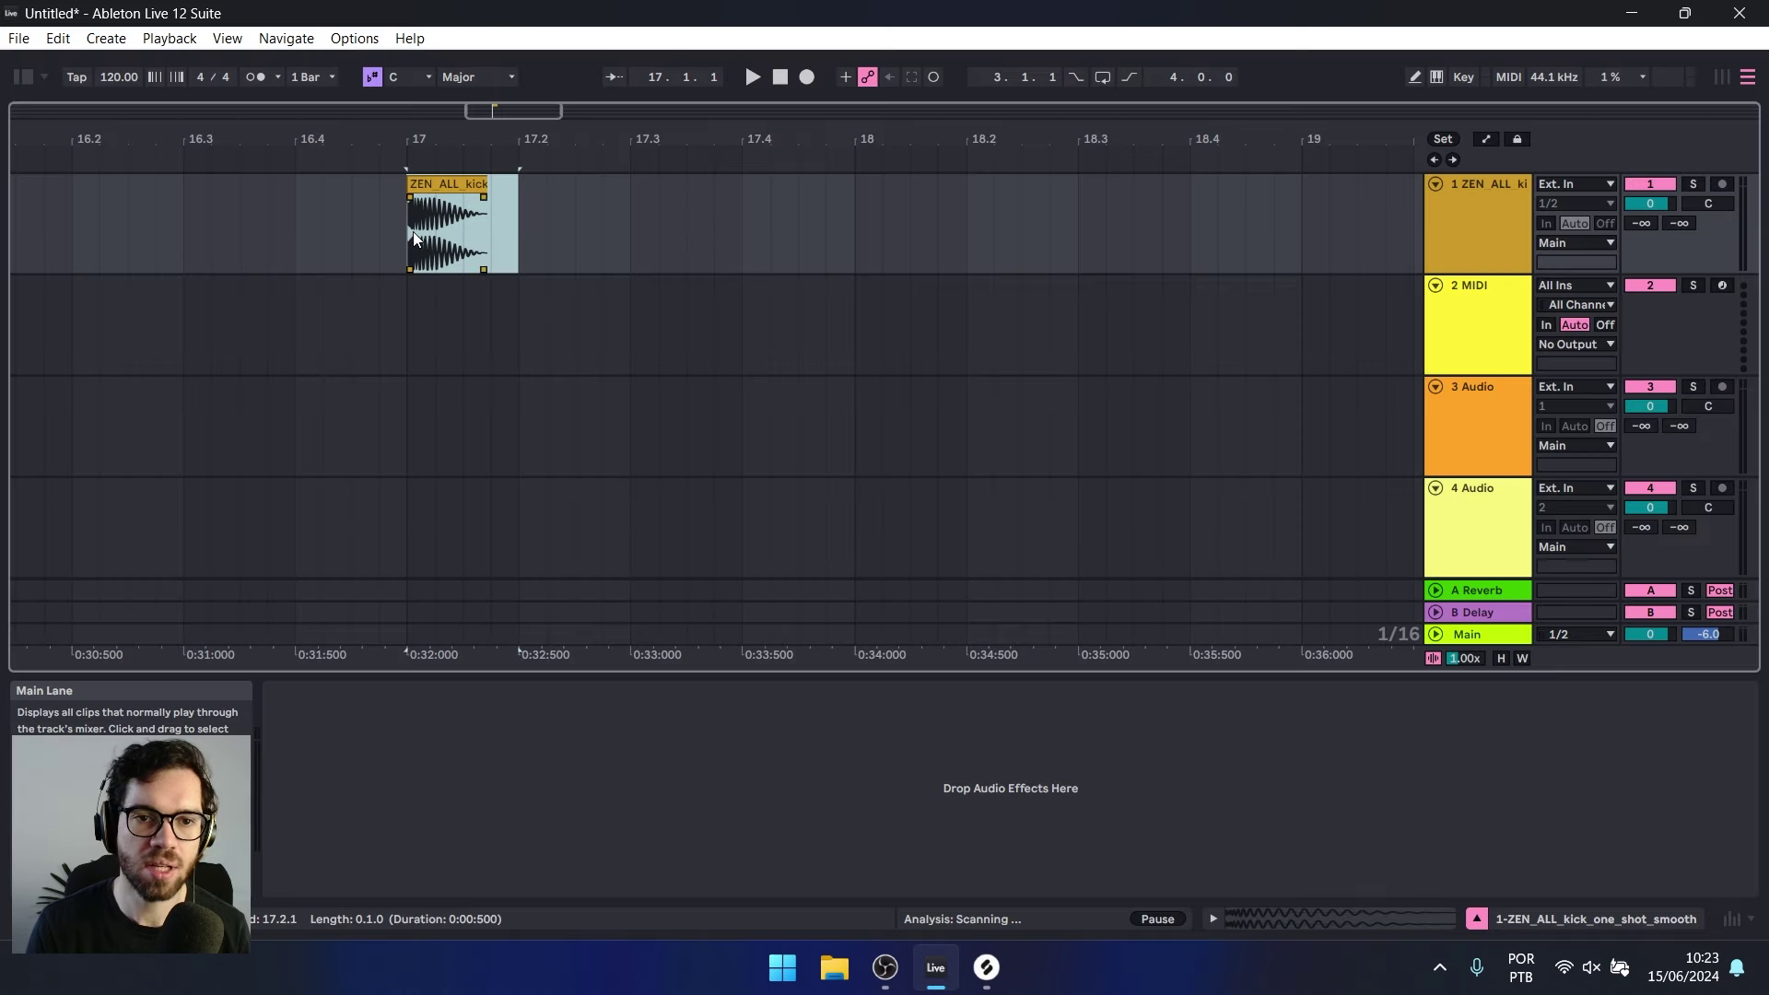
# - In Ableton Live, duplicate the kick clip onto all four beats of bar 17, and copy that bar into bar 18
pyautogui.hotkey('ctrl', 'd')
pyautogui.hotkey('ctrl', 'd')
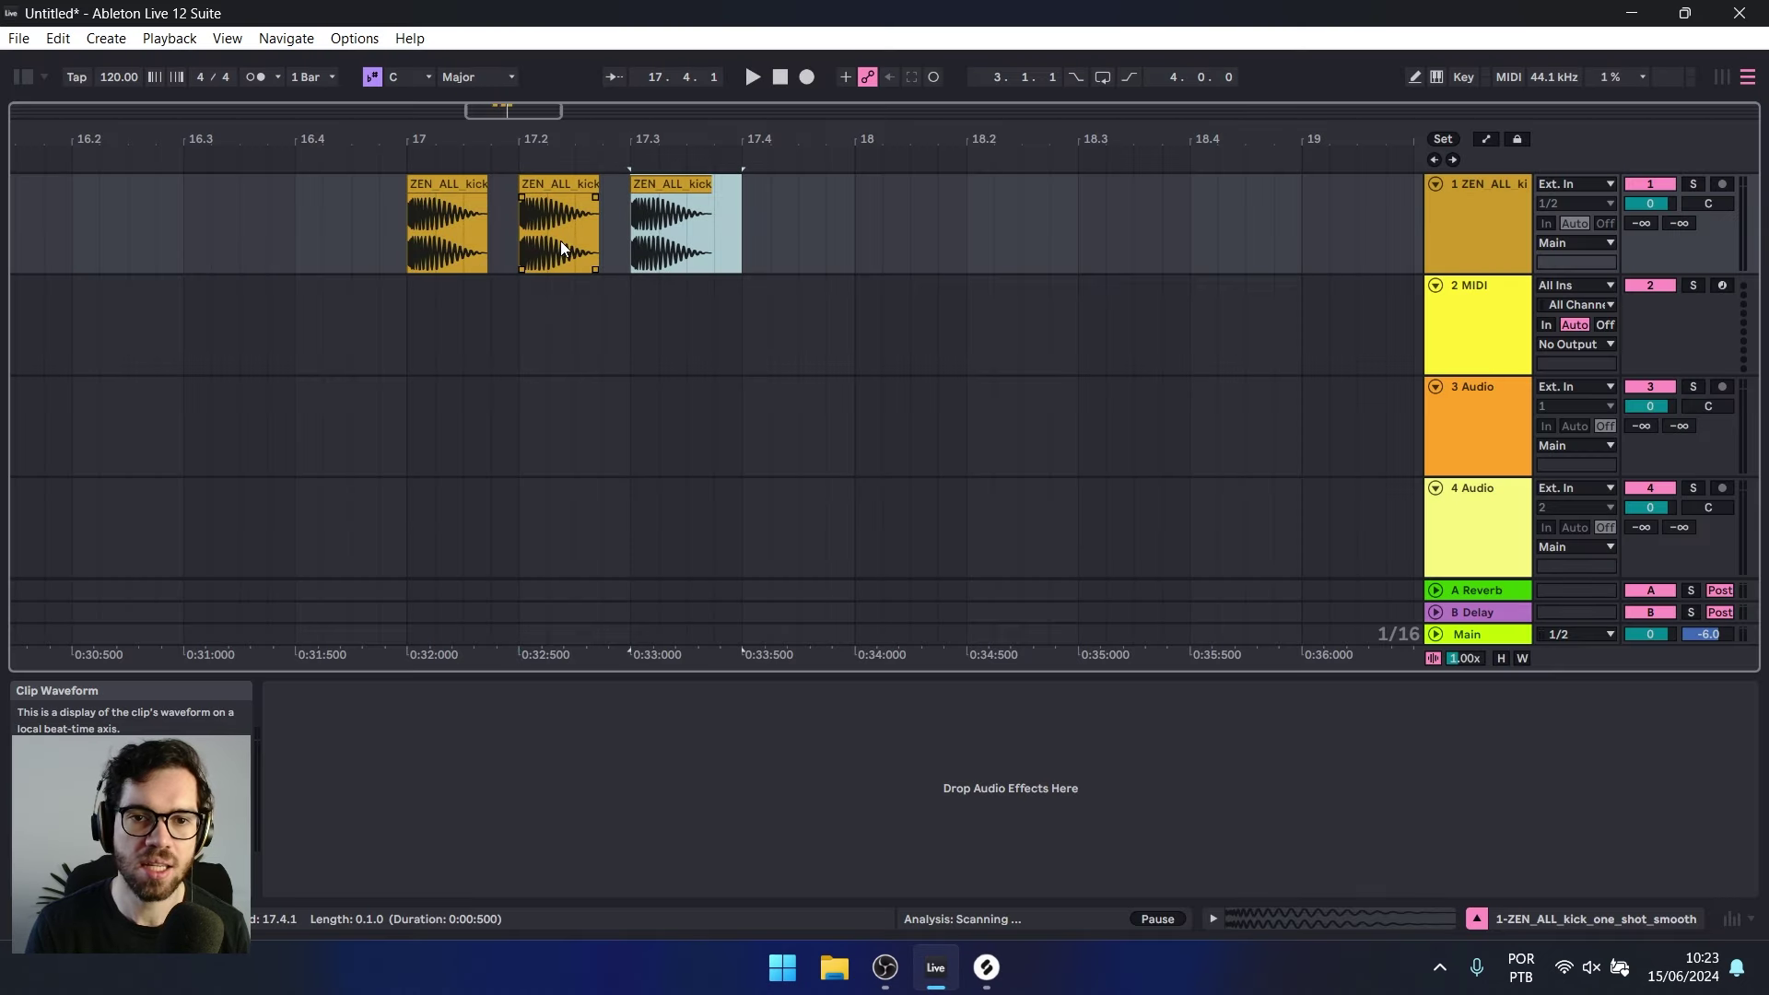
pyautogui.hotkey('ctrl', 'd')
pyautogui.keyDown('shift'); pyautogui.click(398, 235); pyautogui.keyUp('shift')
pyautogui.hotkey('ctrl', 'd')
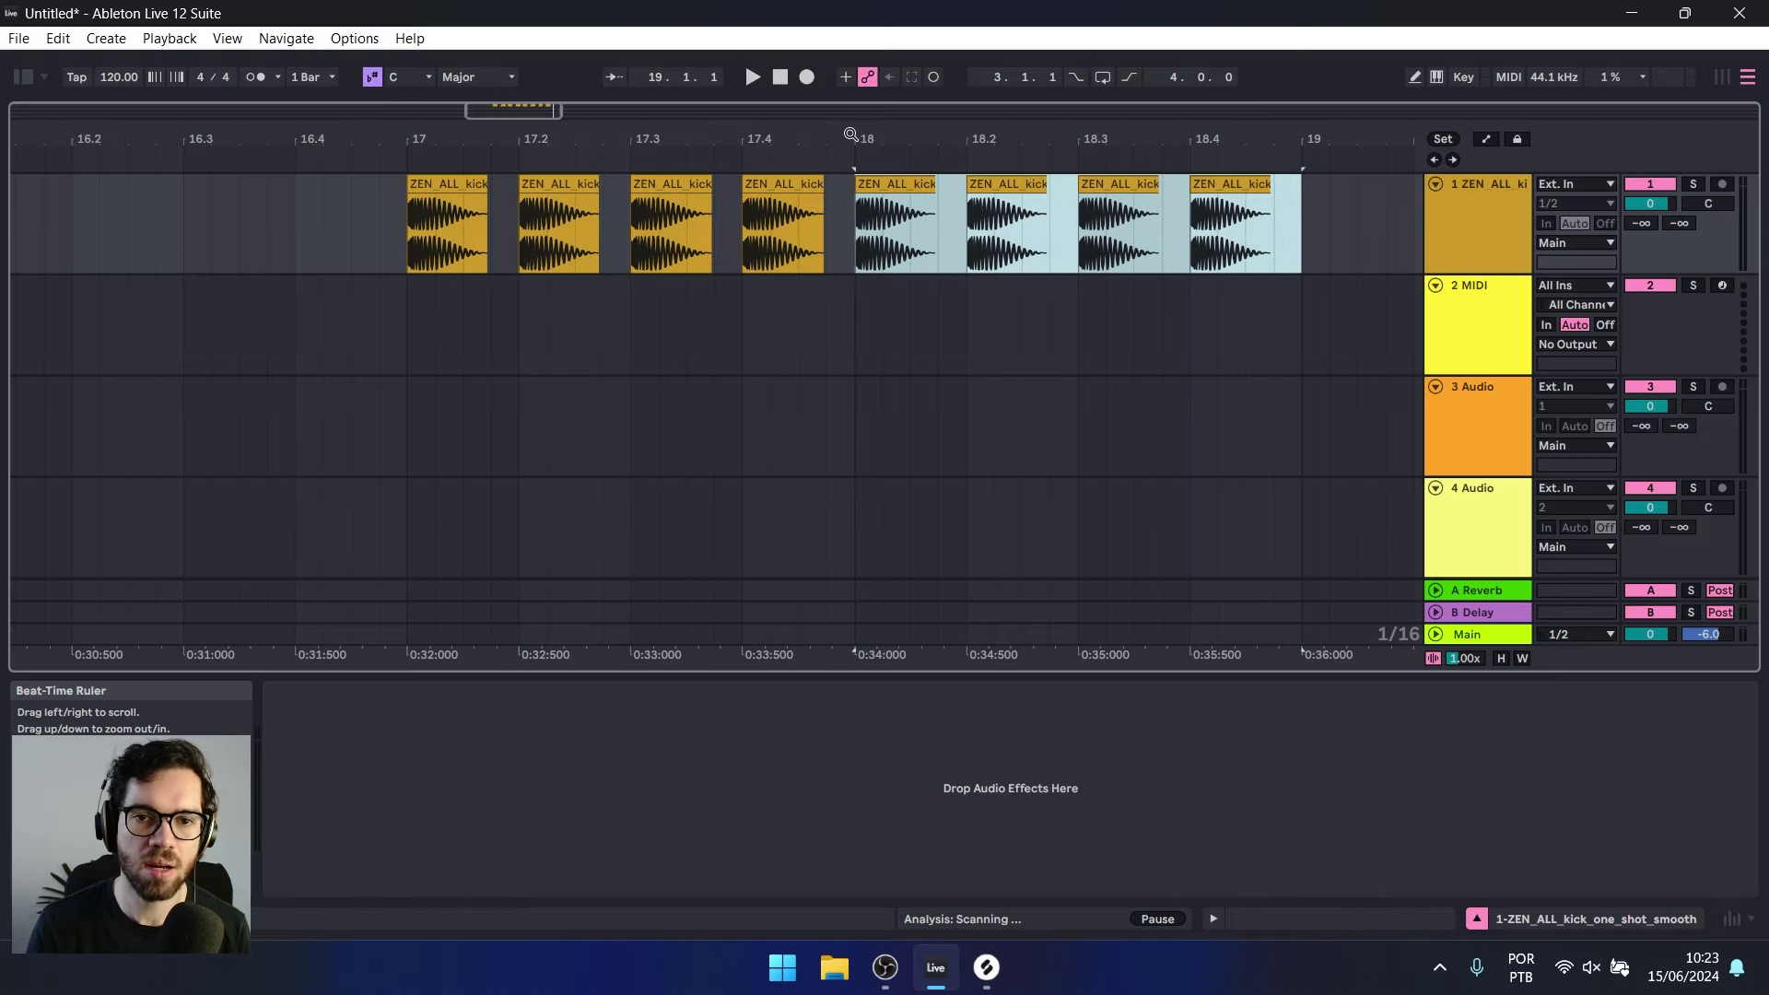
# - Loop the two bars of kicks from 17 to 19 and play them
pyautogui.moveTo(850, 132); pyautogui.dragTo(880, 90)
pyautogui.keyDown('shift'); pyautogui.click(647, 242); pyautogui.keyUp('shift')
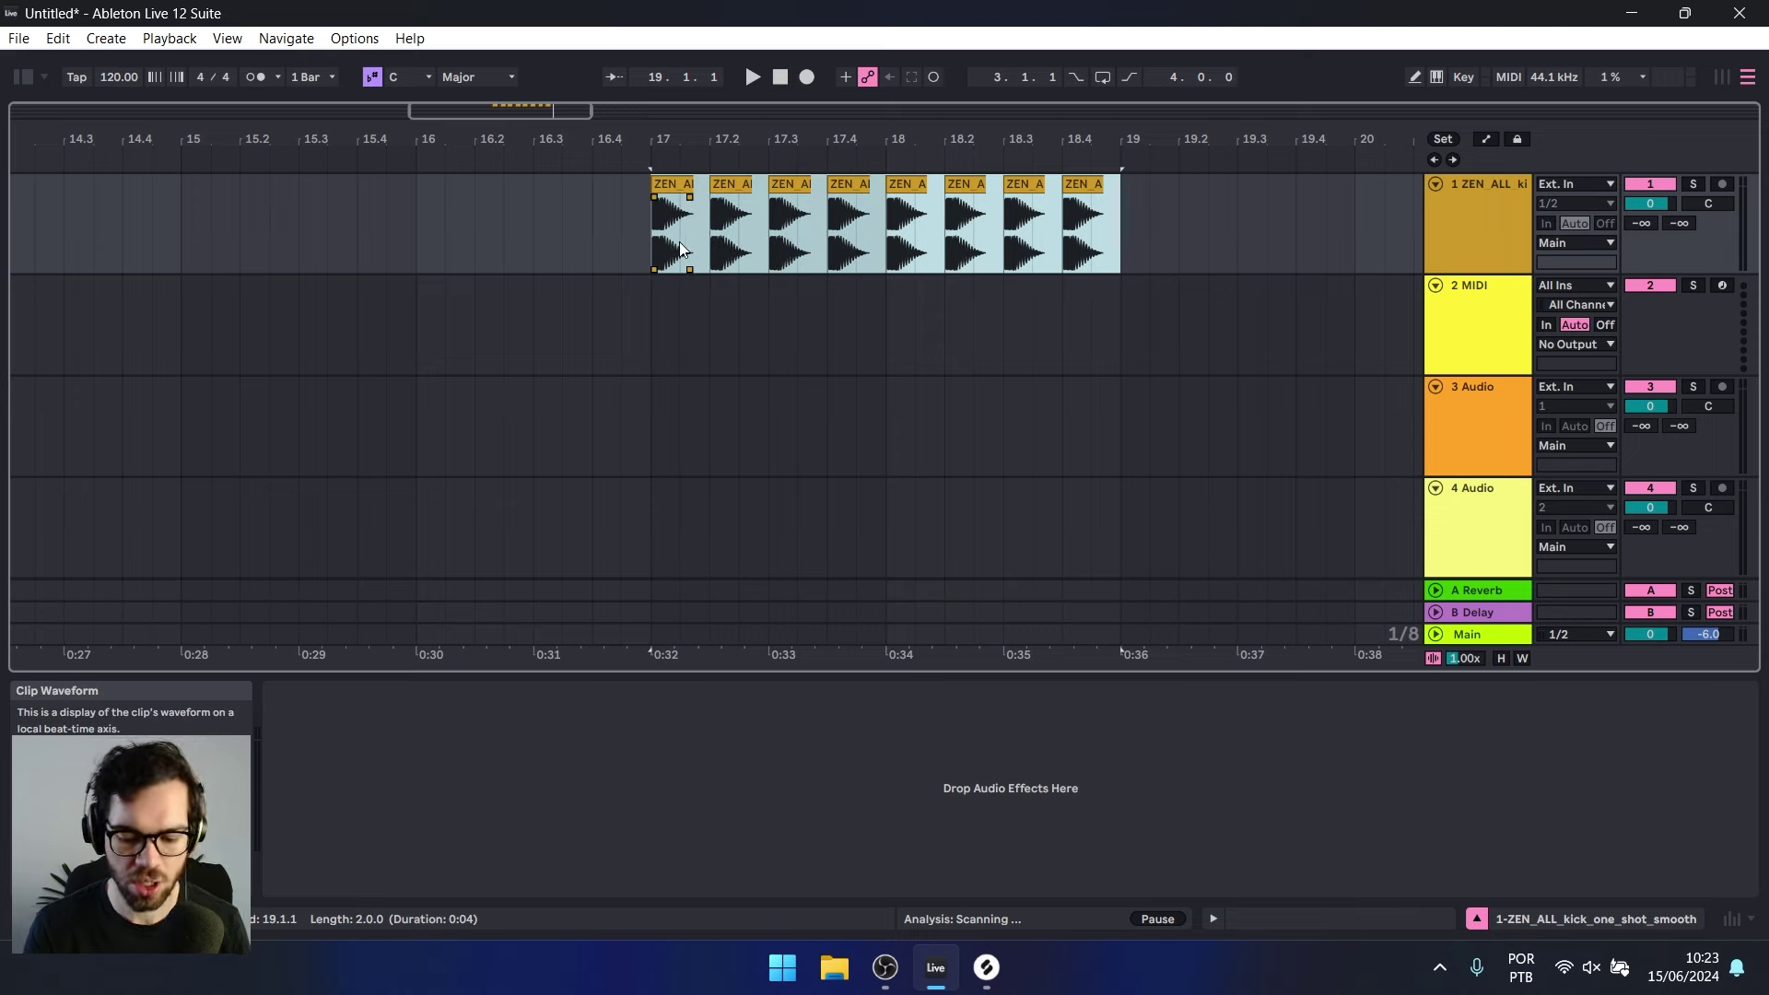
pyautogui.hotkey('ctrl', 'l')
pyautogui.press('space')
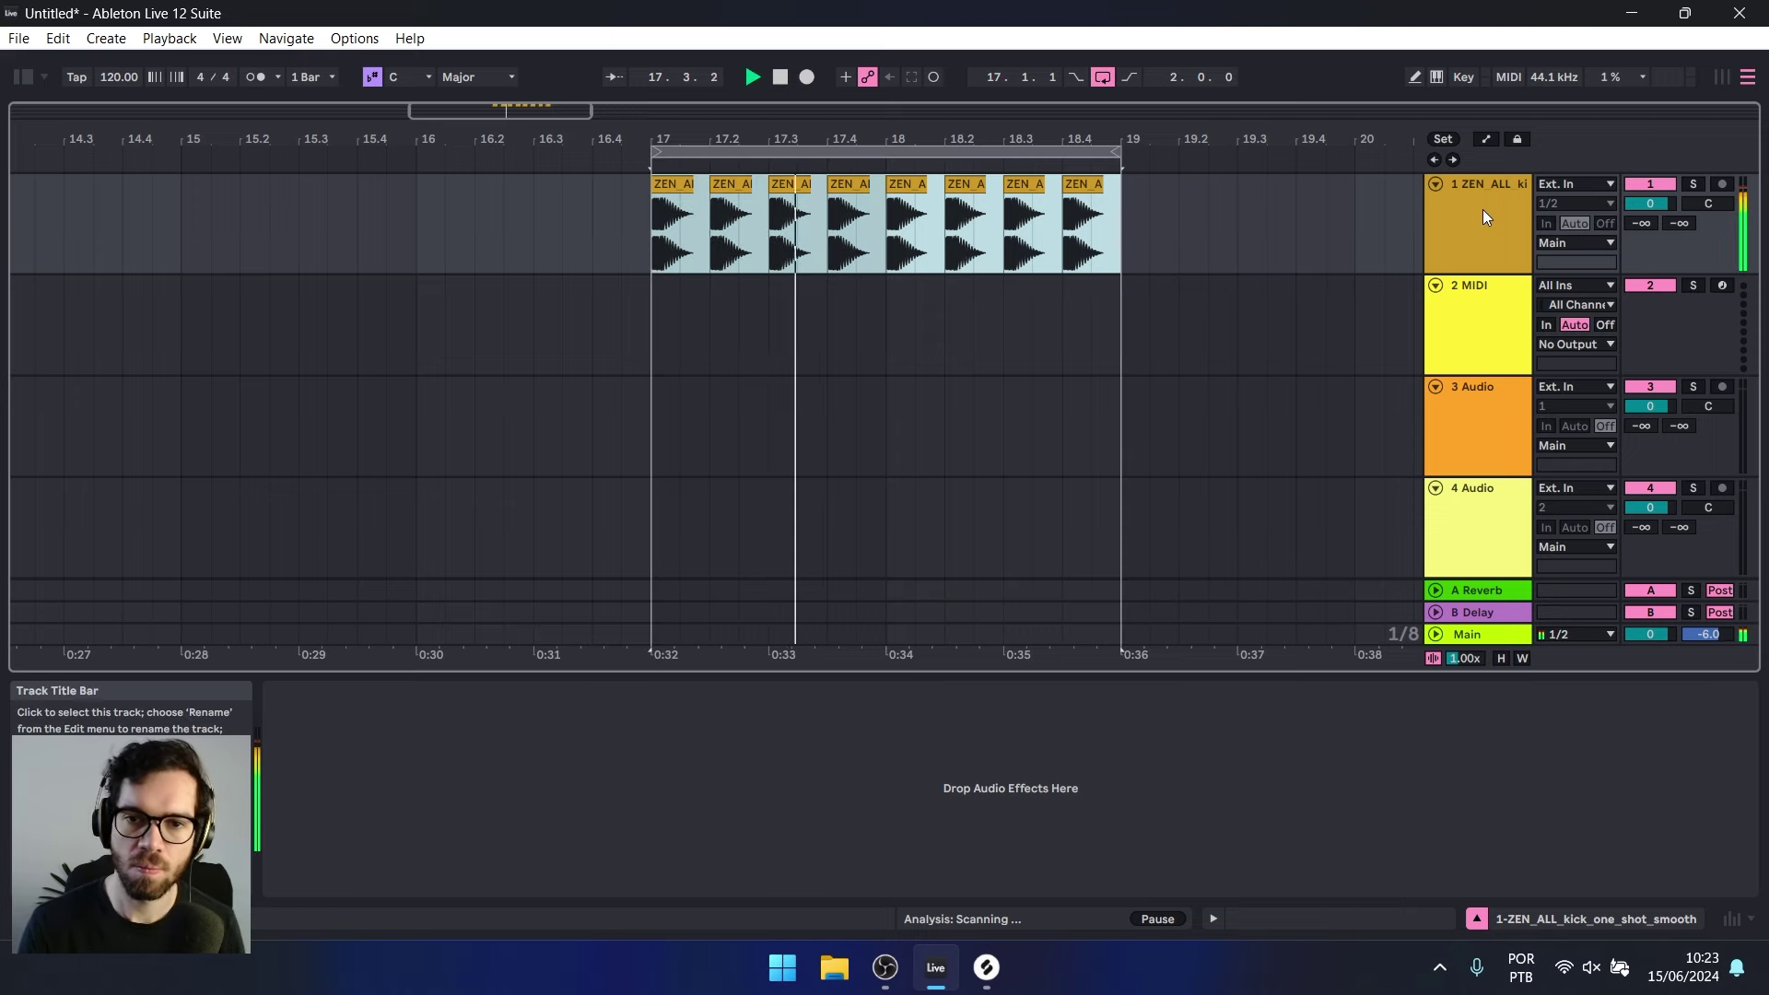
# - Switch to Splice, search for "clap" and add the Clap_0034.wav sample
pyautogui.click(988, 967)
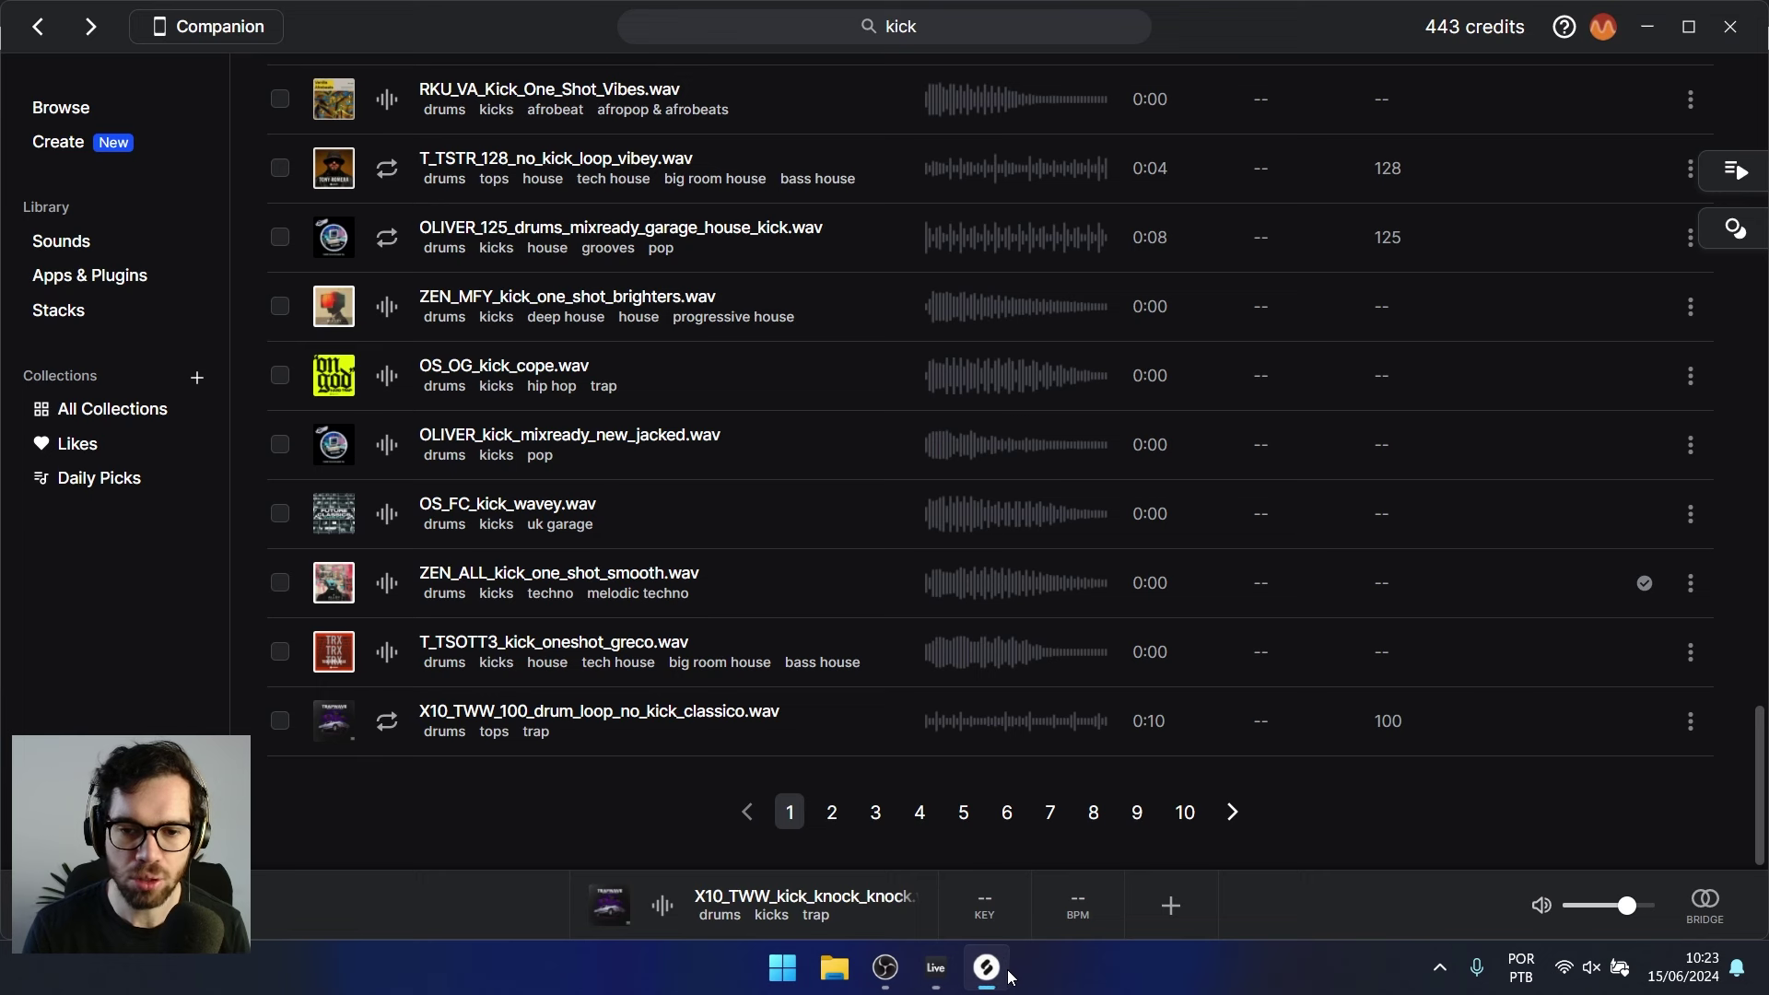
pyautogui.click(880, 21)
pyautogui.press('Return')
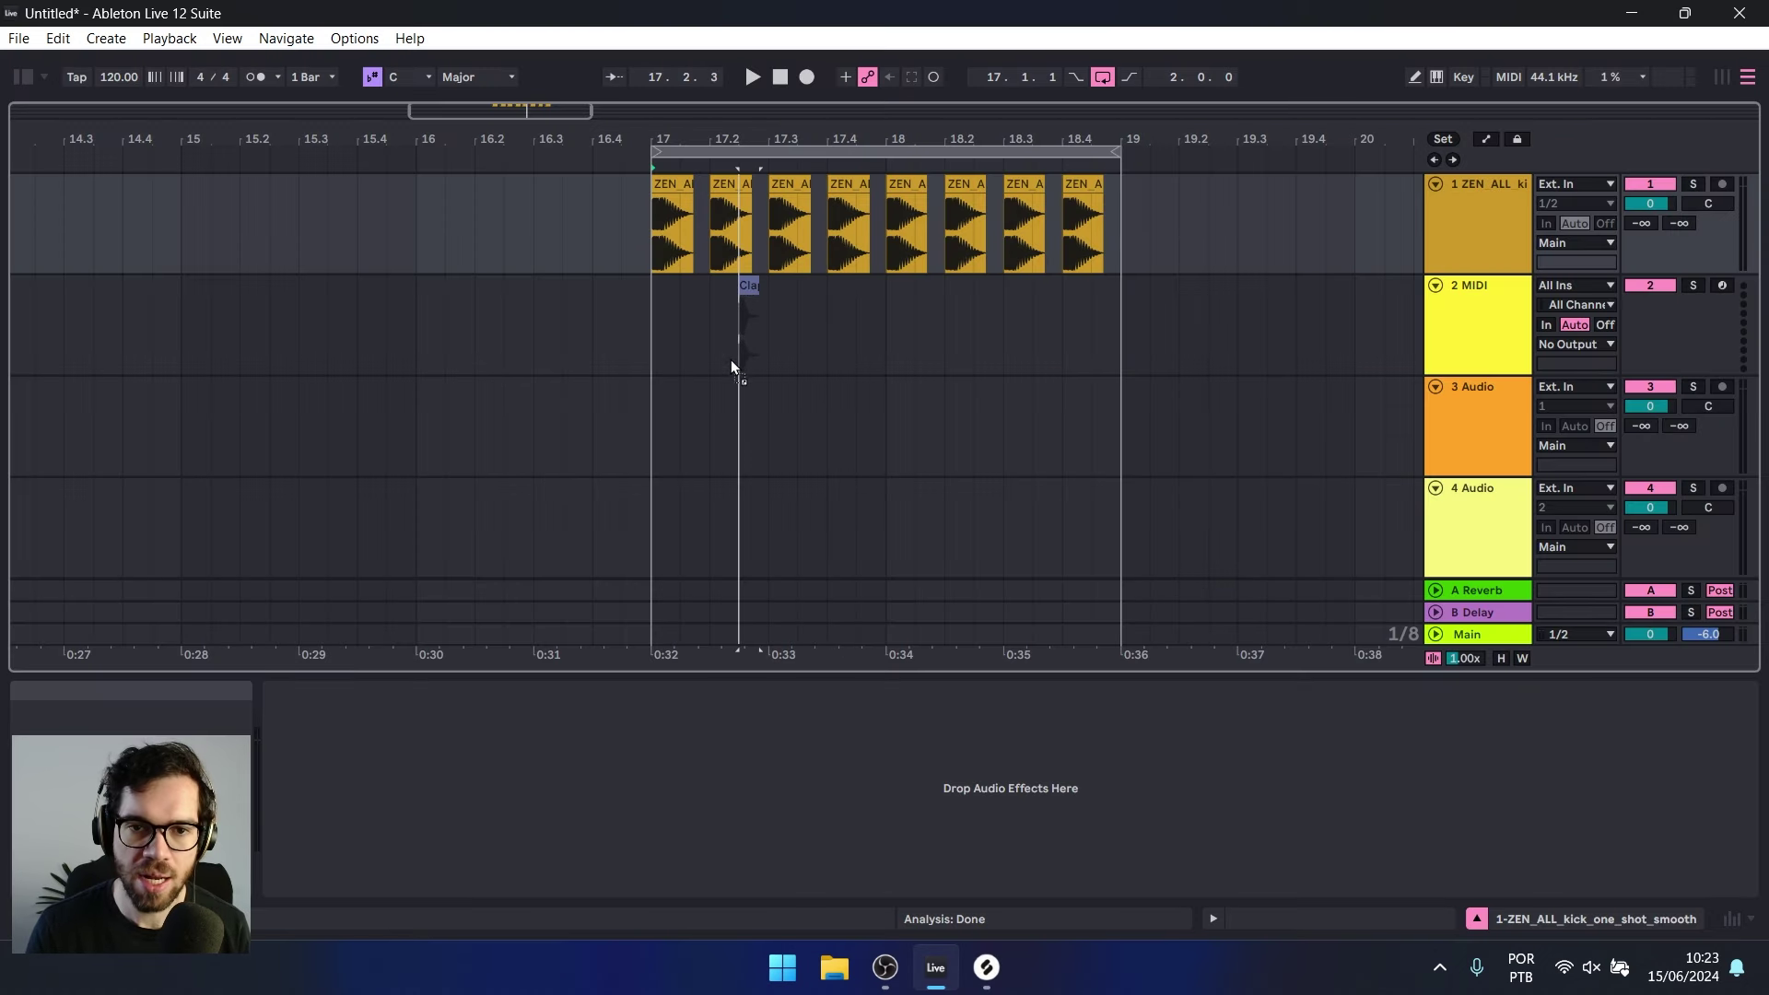
# - Place the Clap_0034 sample at 17.2 on track 2 in Ableton Live and duplicate it on beats 2 and 4 through bar 18
pyautogui.moveTo(732, 360); pyautogui.dragTo(695, 322)
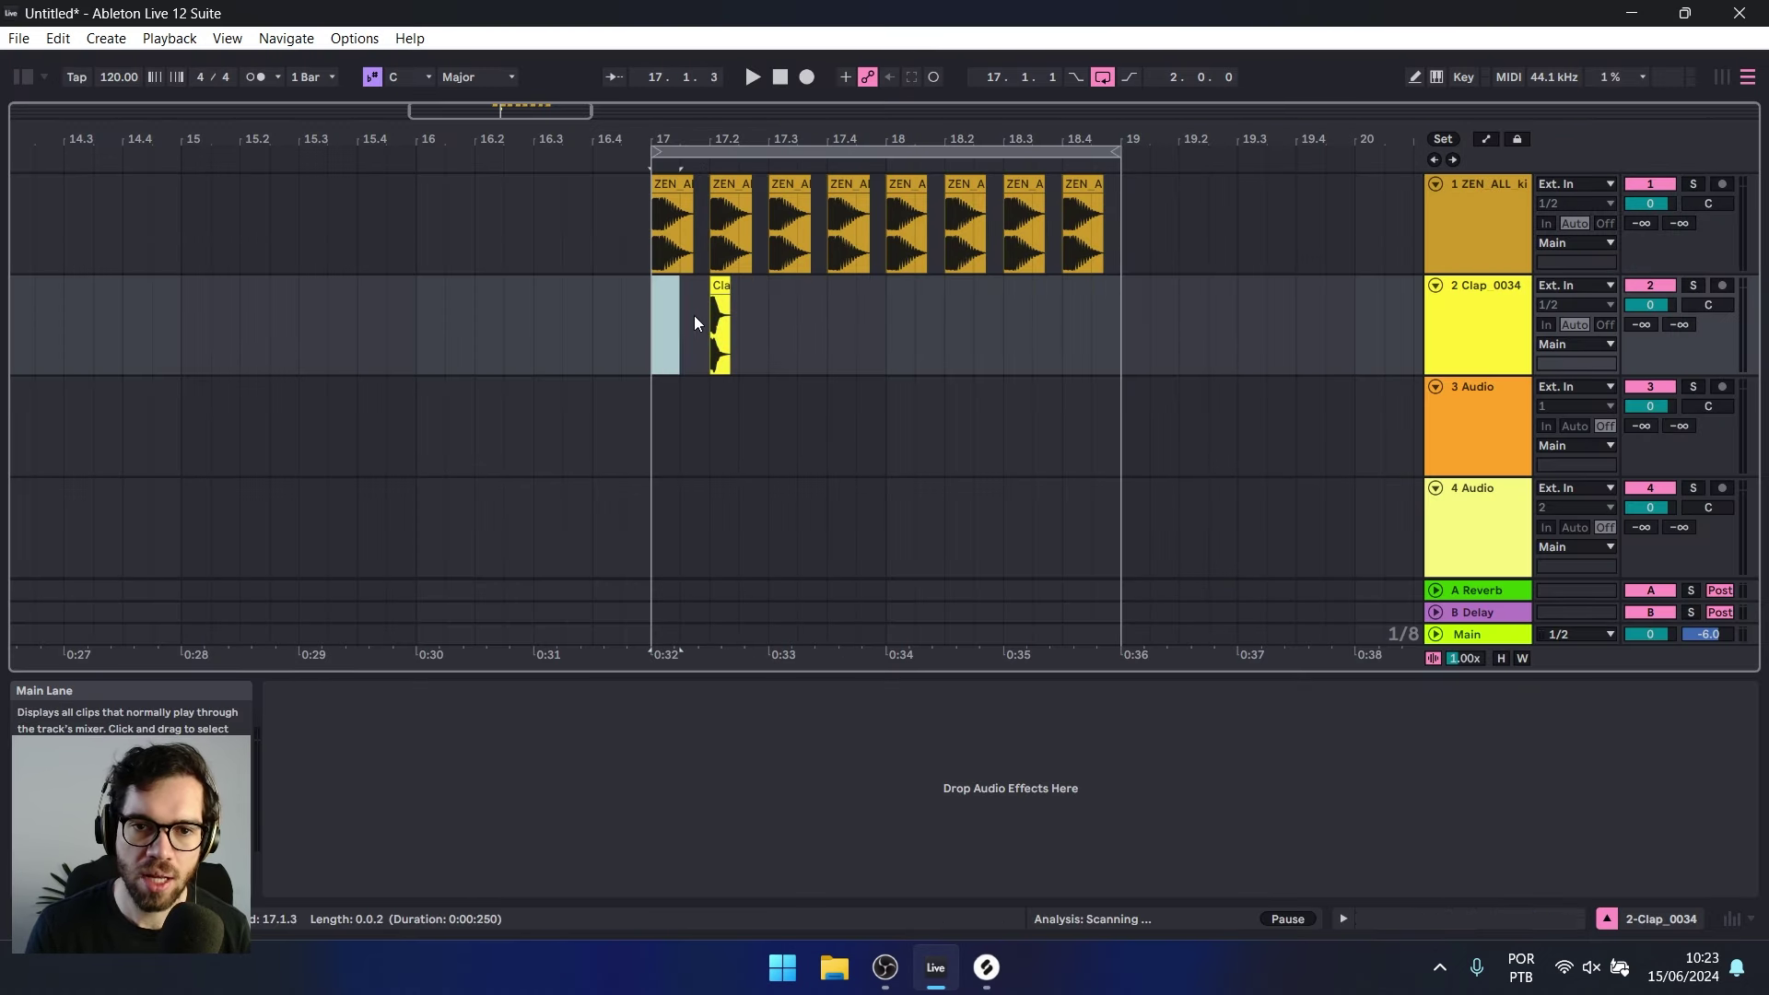
pyautogui.hotkey('ctrl', 'd')
pyautogui.hotkey('ctrl', 'd')
pyautogui.hotkey('ctrl', 'd')
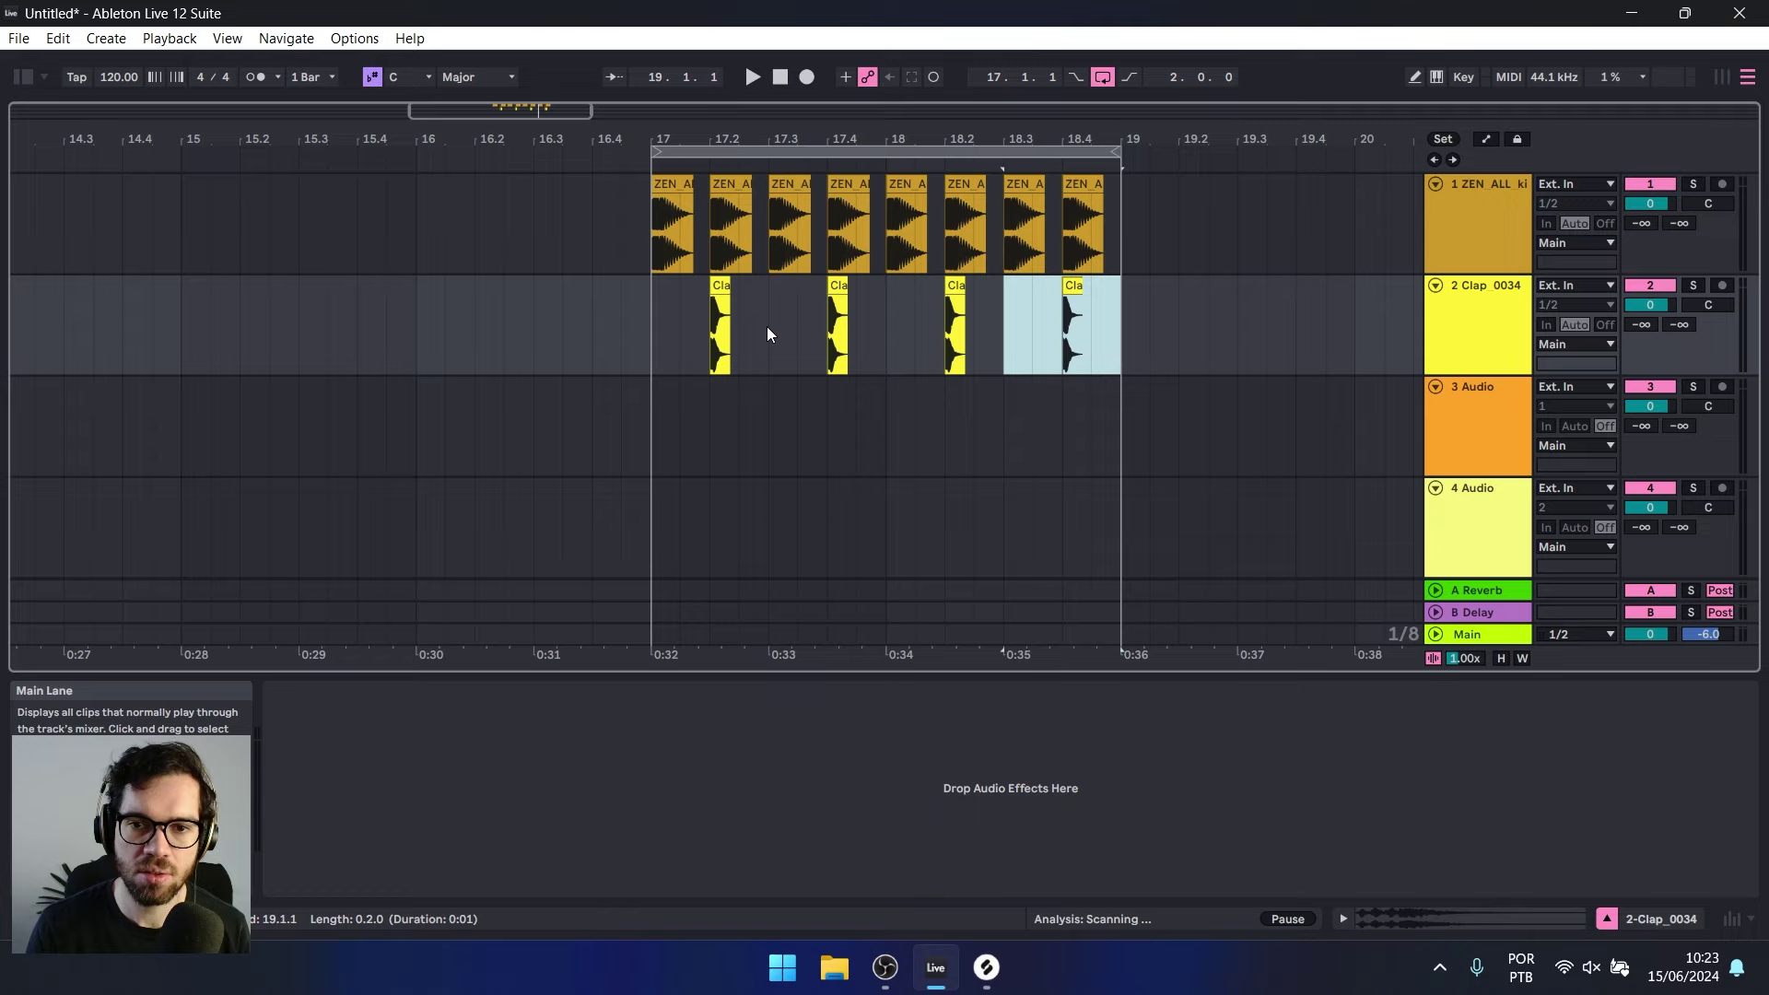
# - Play the loop from bar 17 and lower the clap track's volume to -4.0 dB
pyautogui.click(671, 331)
pyautogui.press('space')
pyautogui.click(649, 332)
pyautogui.press('space')
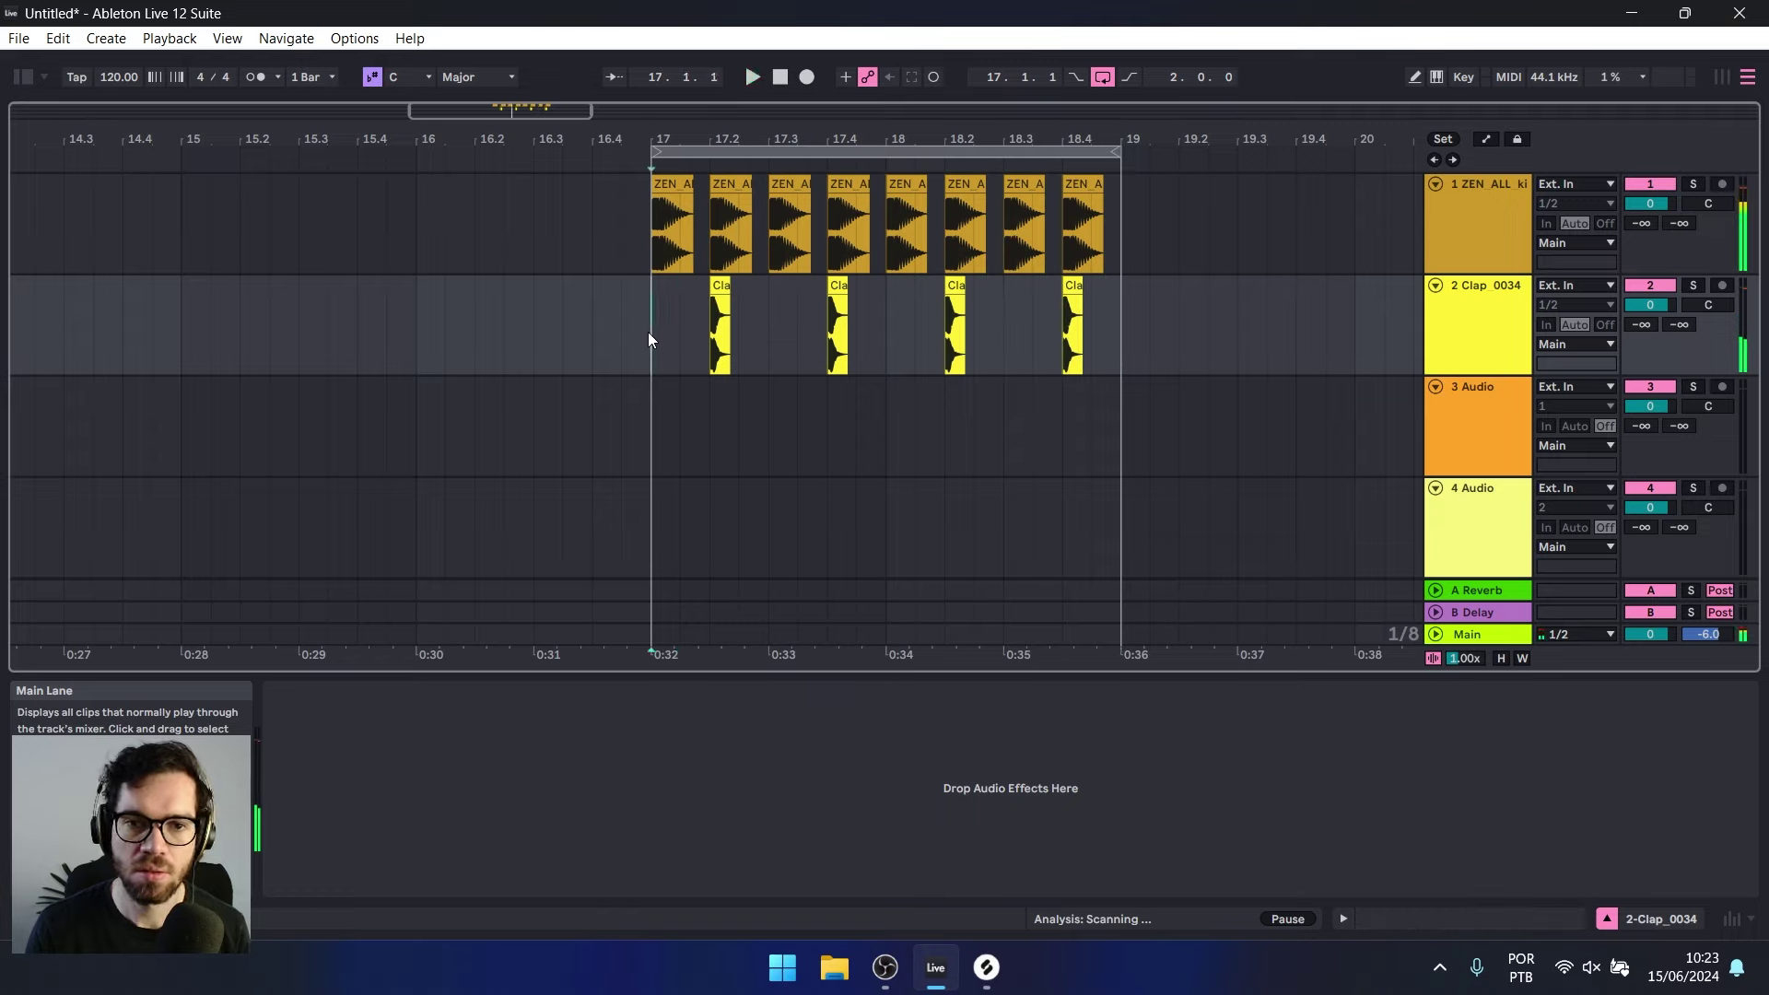
pyautogui.press('space')
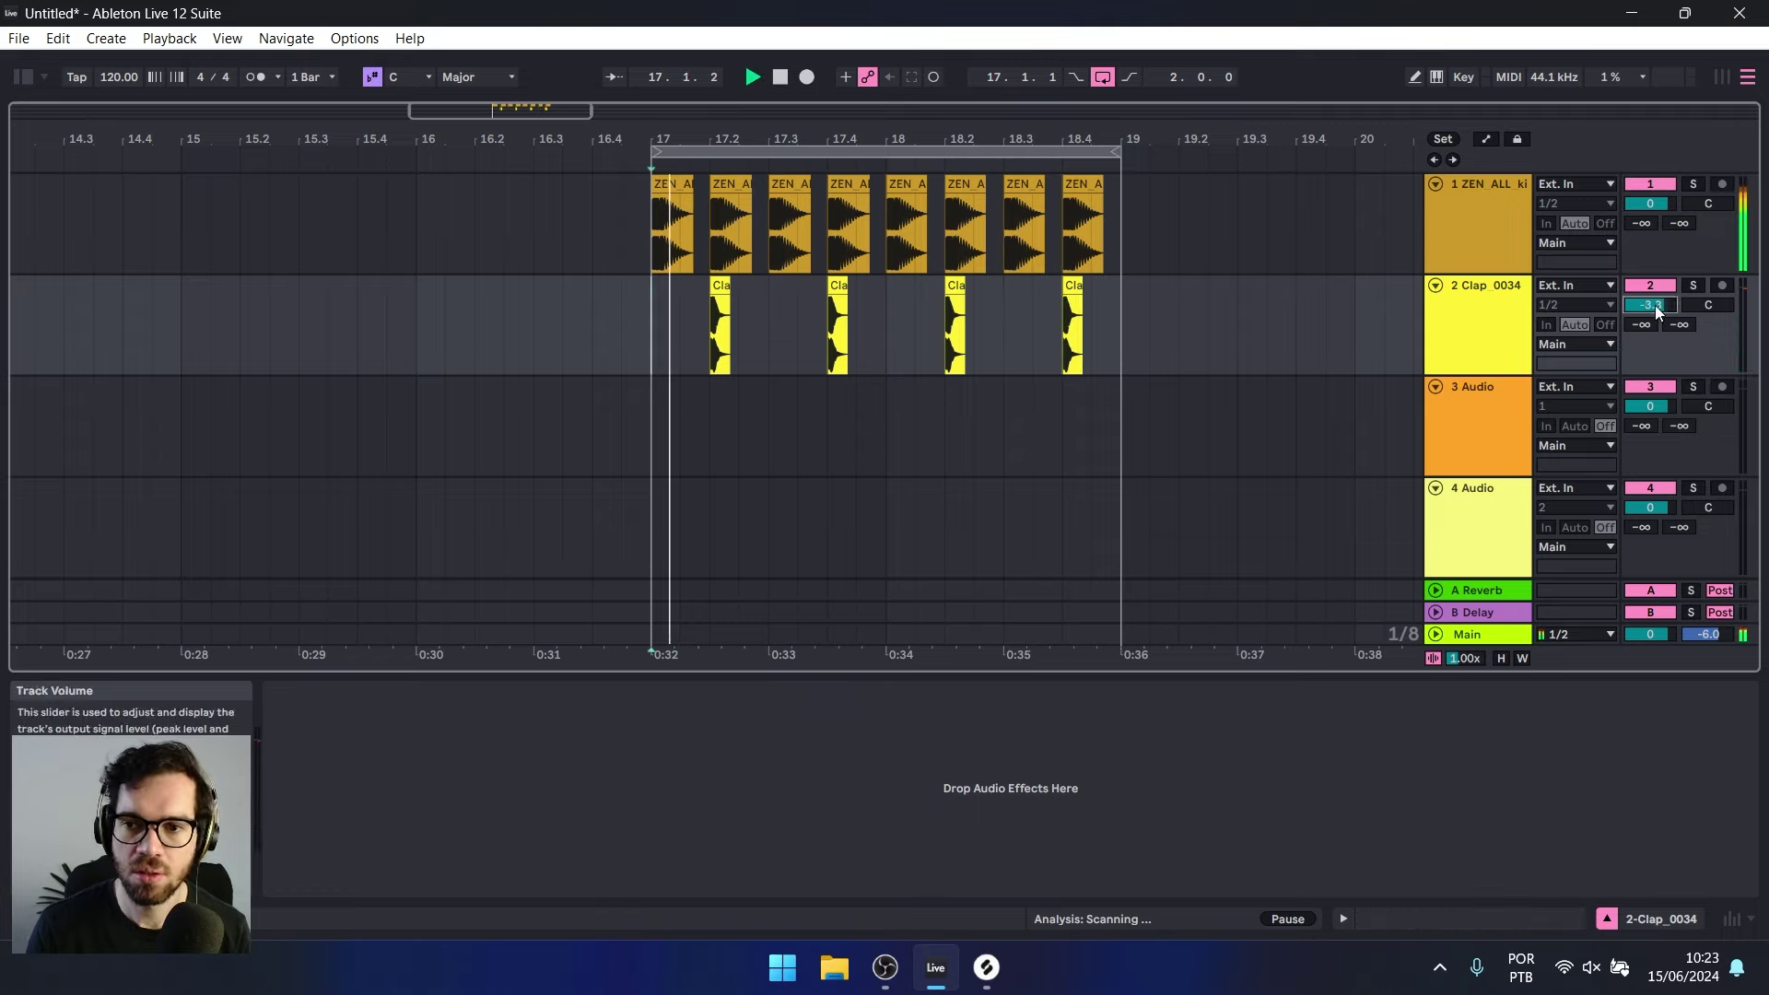
pyautogui.moveTo(1656, 306); pyautogui.dragTo(1656, 311)
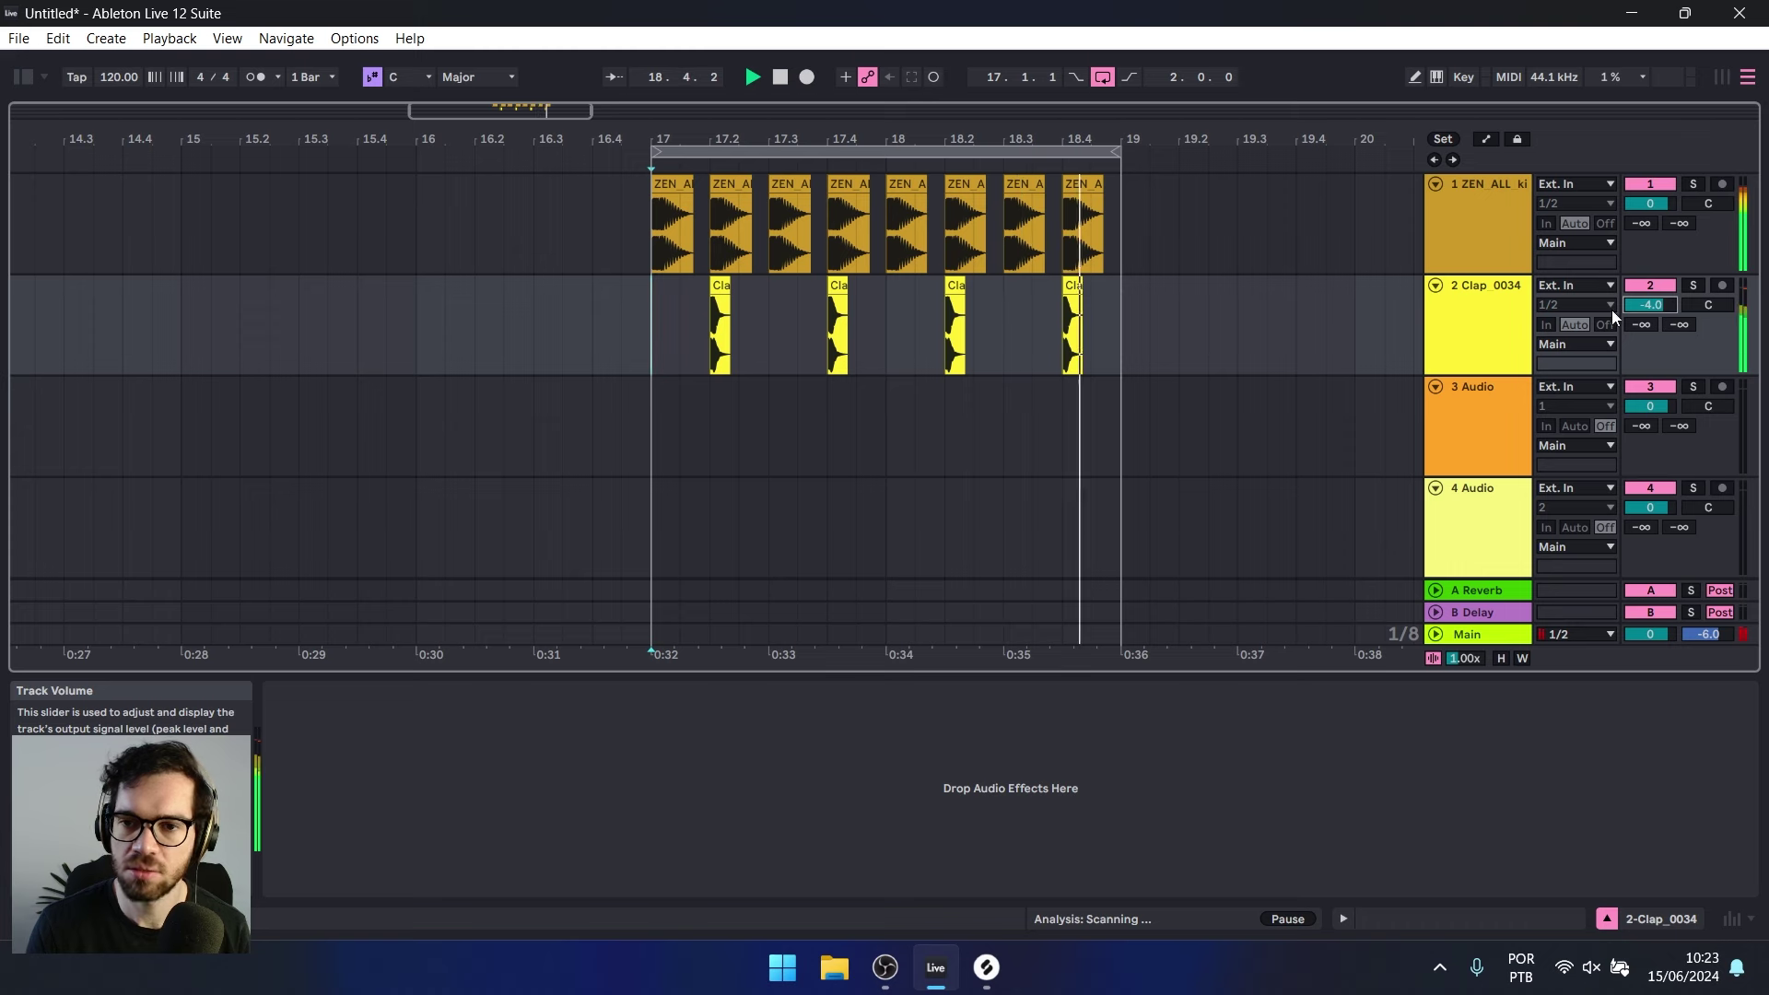
pyautogui.click(1215, 316)
pyautogui.press('space')
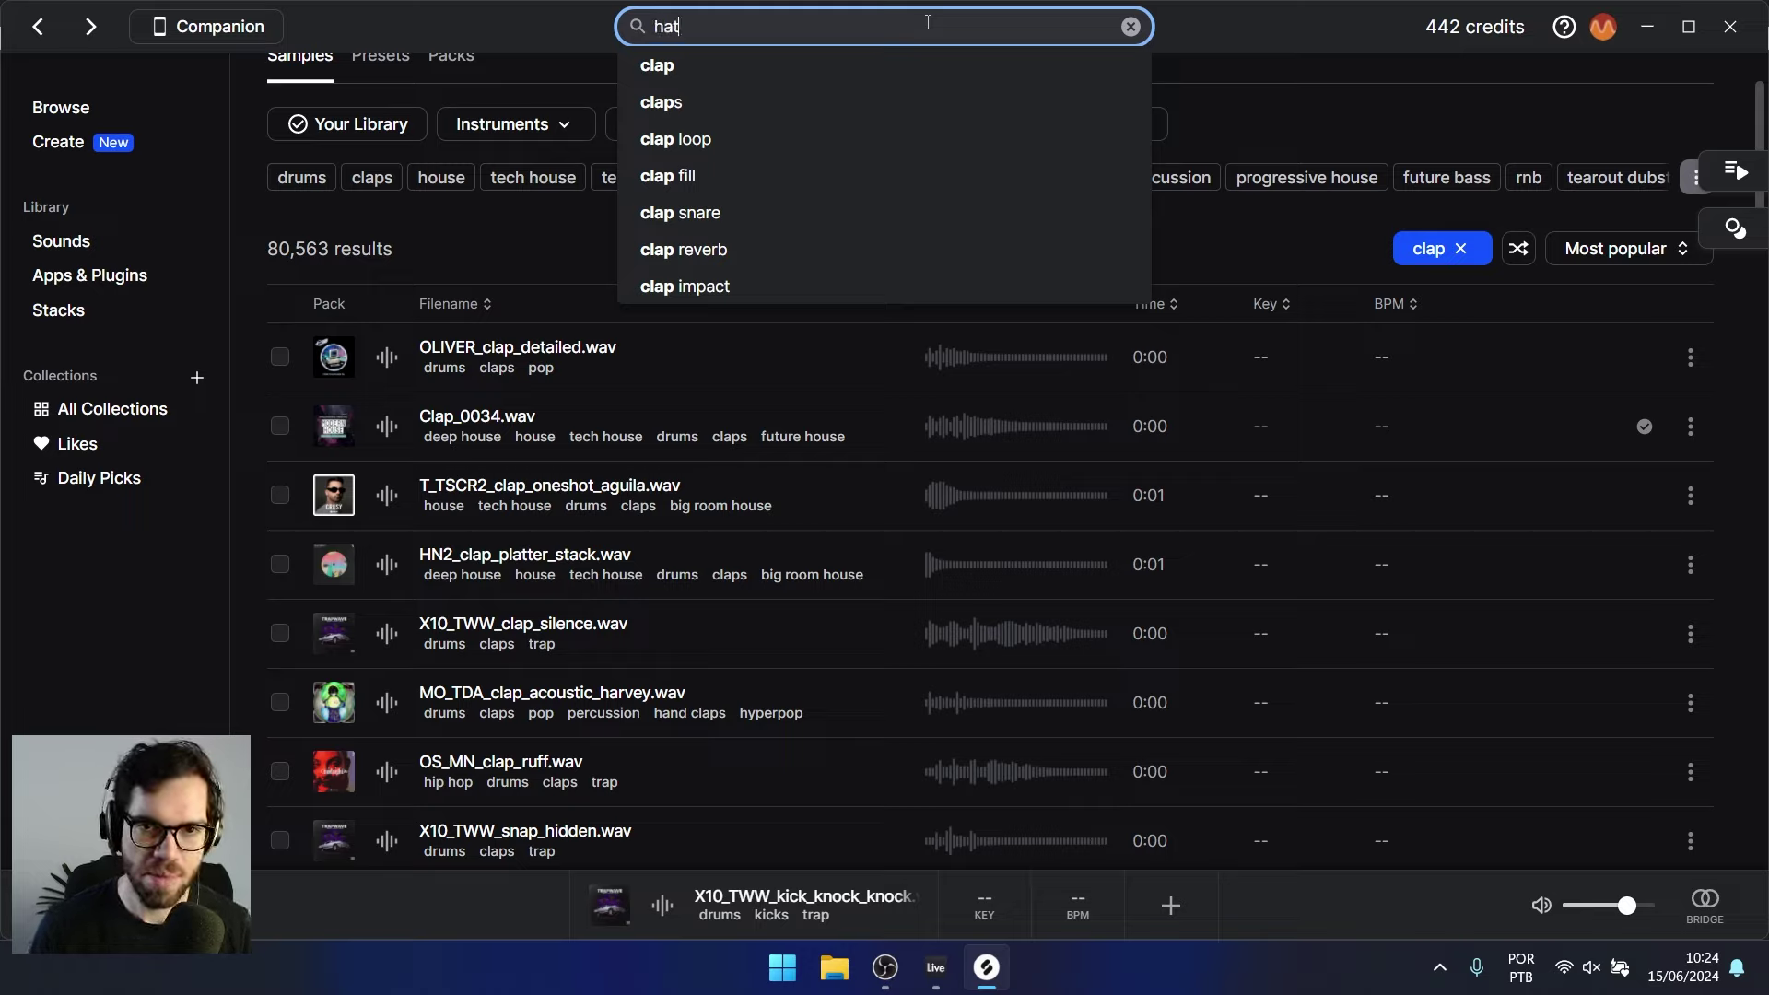
# - Add ZEN_MFY_closed_hi_hat_one_shot_boost.wav from Splice's deep house "hat" results and lower its Ableton Live track's volume to -5.8 dB
pyautogui.press('Return')
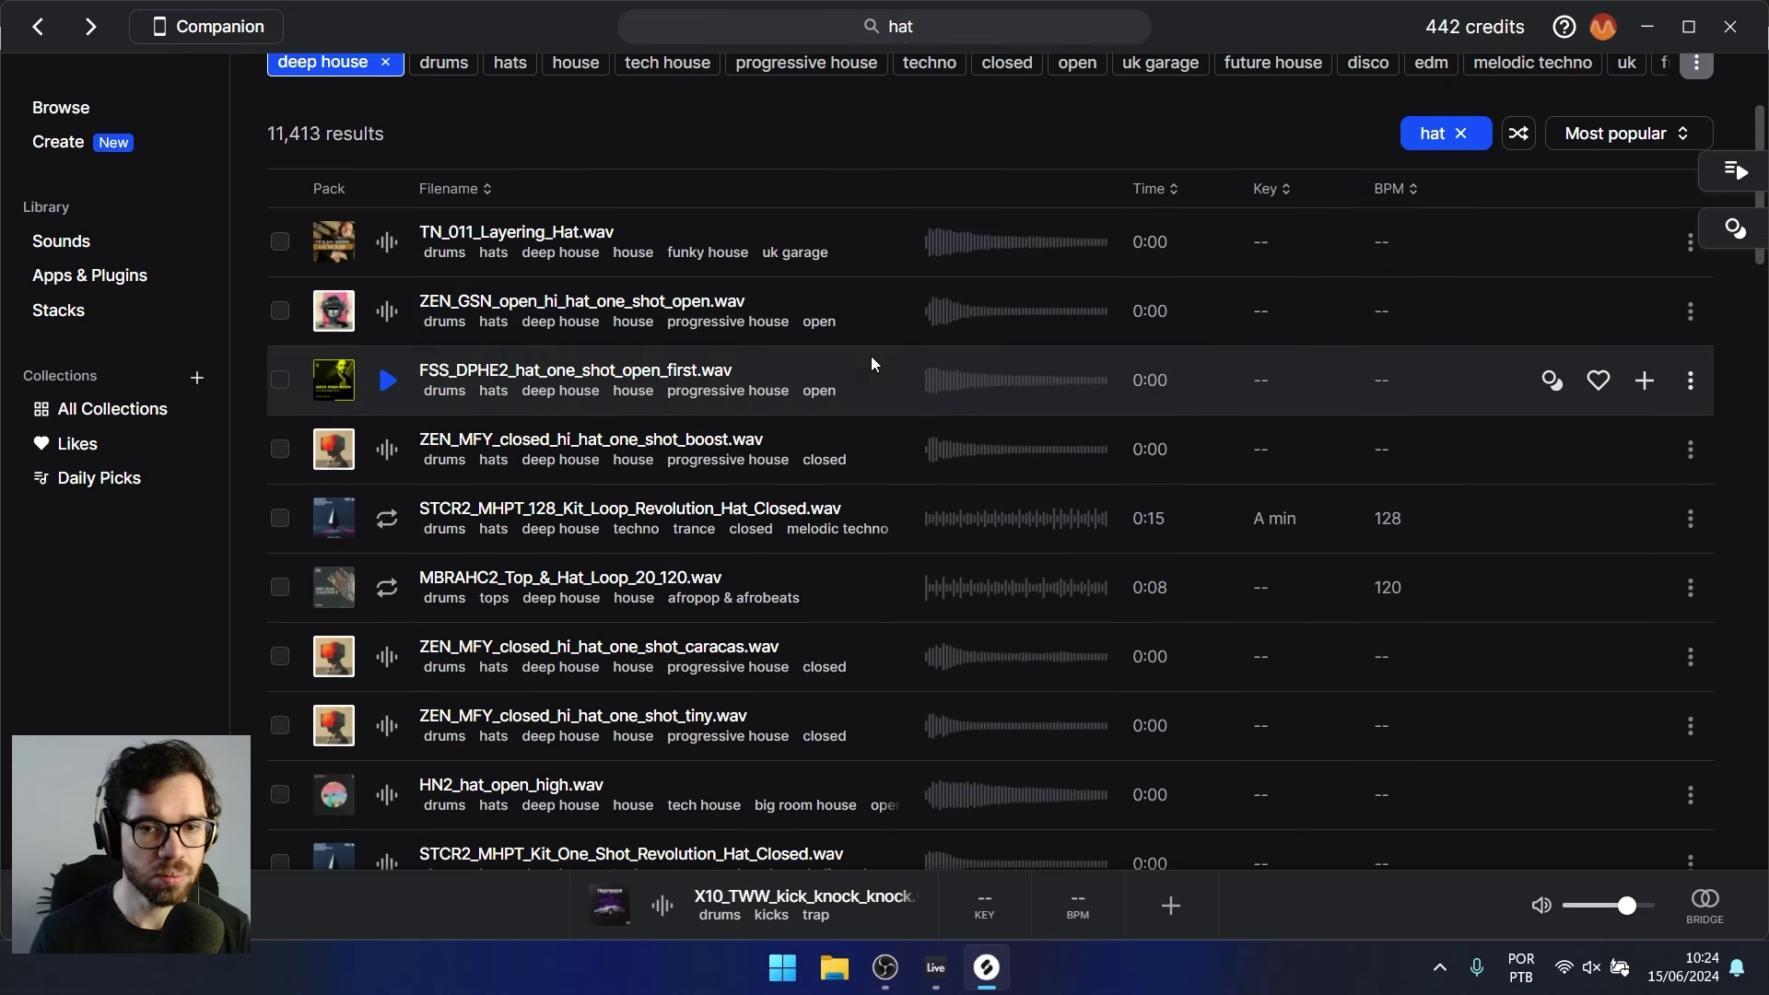
pyautogui.scroll(-1, 866, 356)
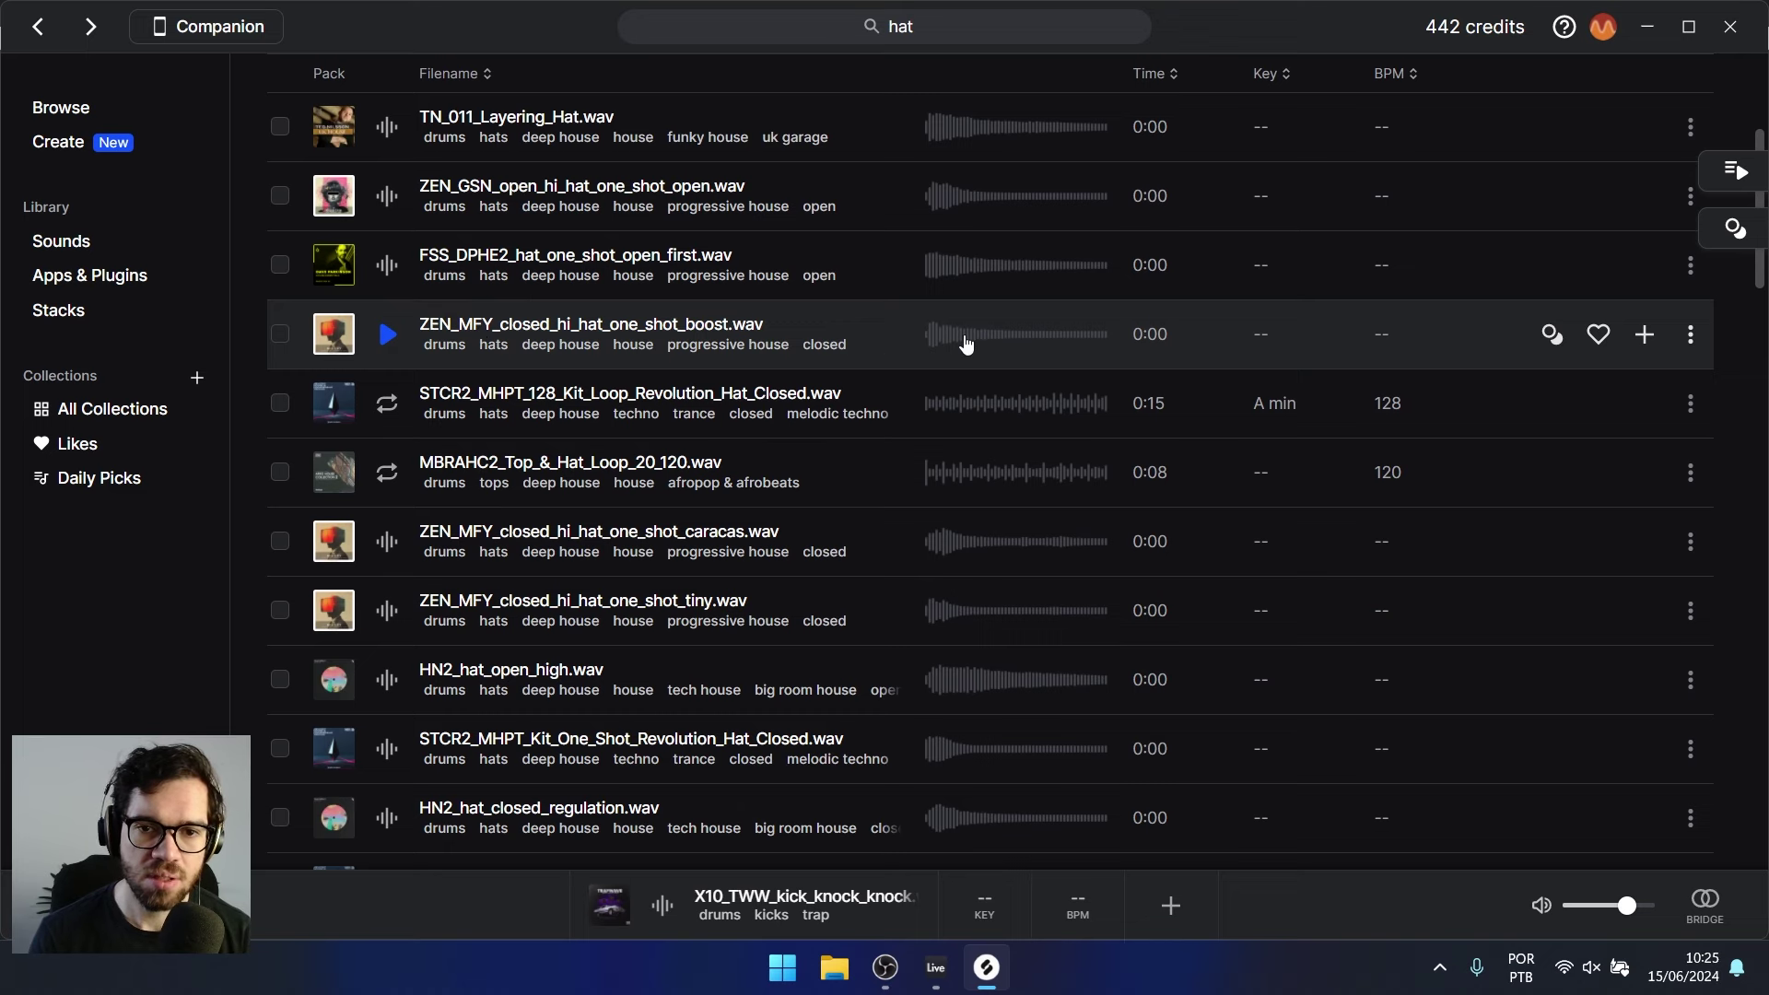
pyautogui.click(1645, 334)
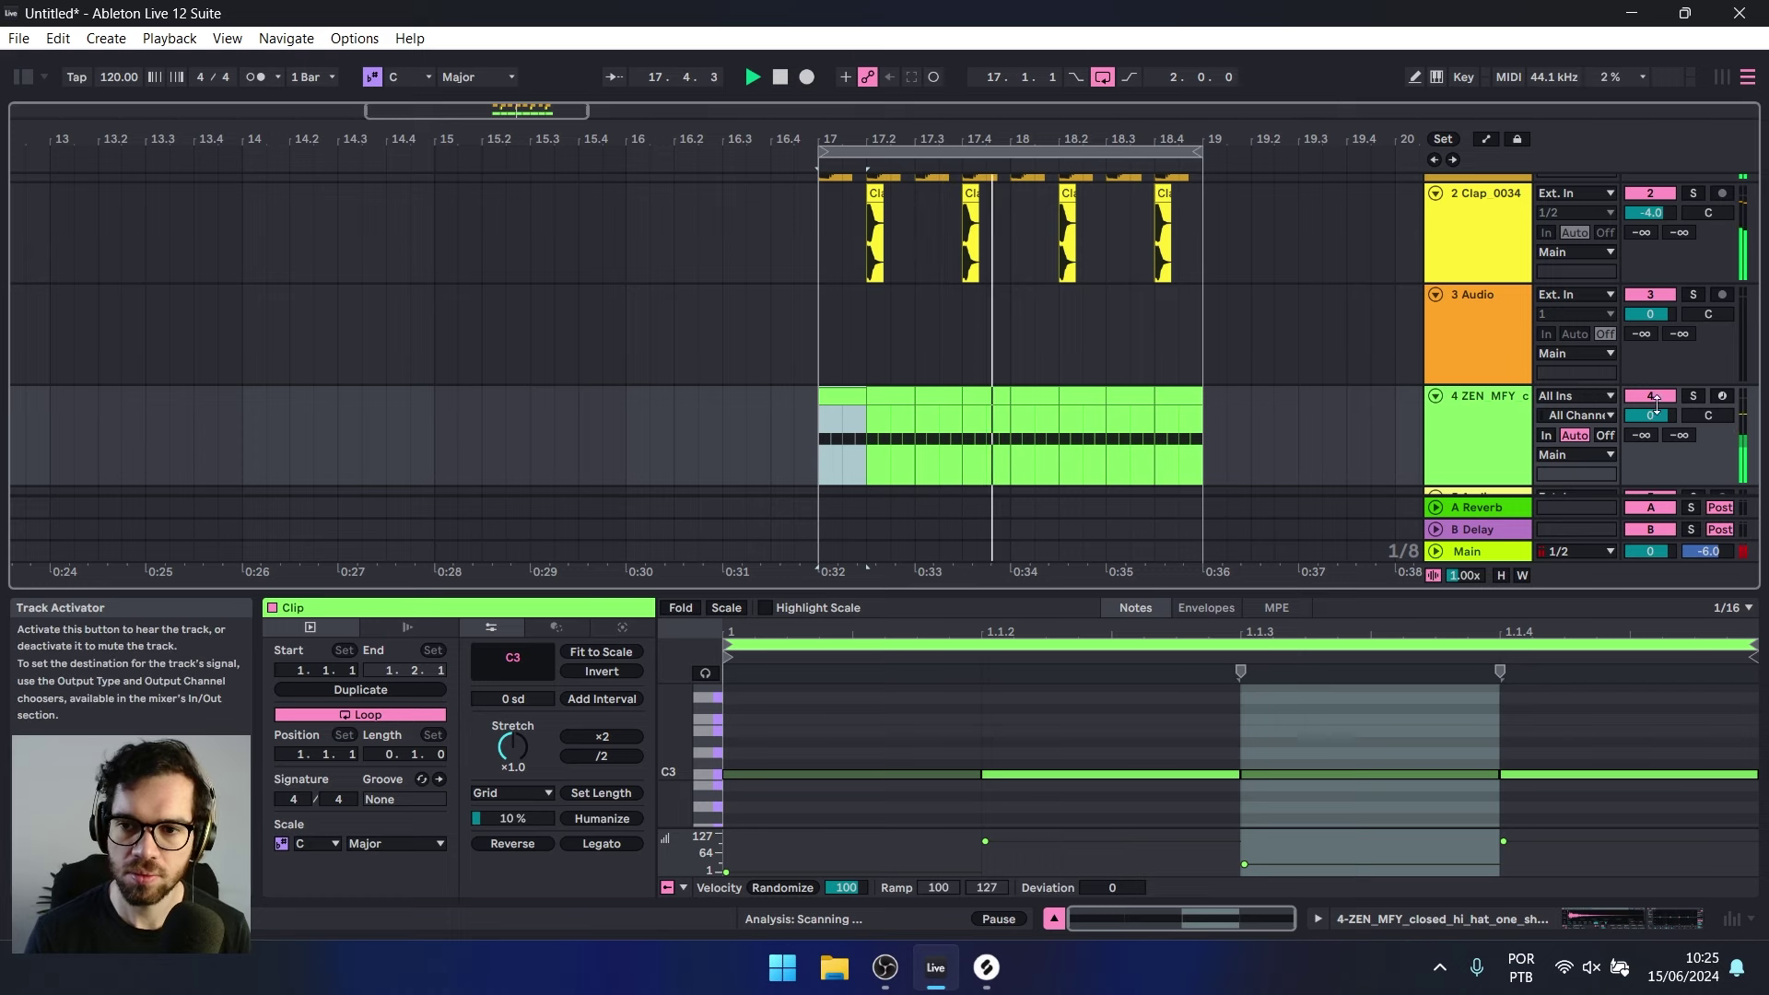
pyautogui.moveTo(1650, 416); pyautogui.dragTo(1650, 429)
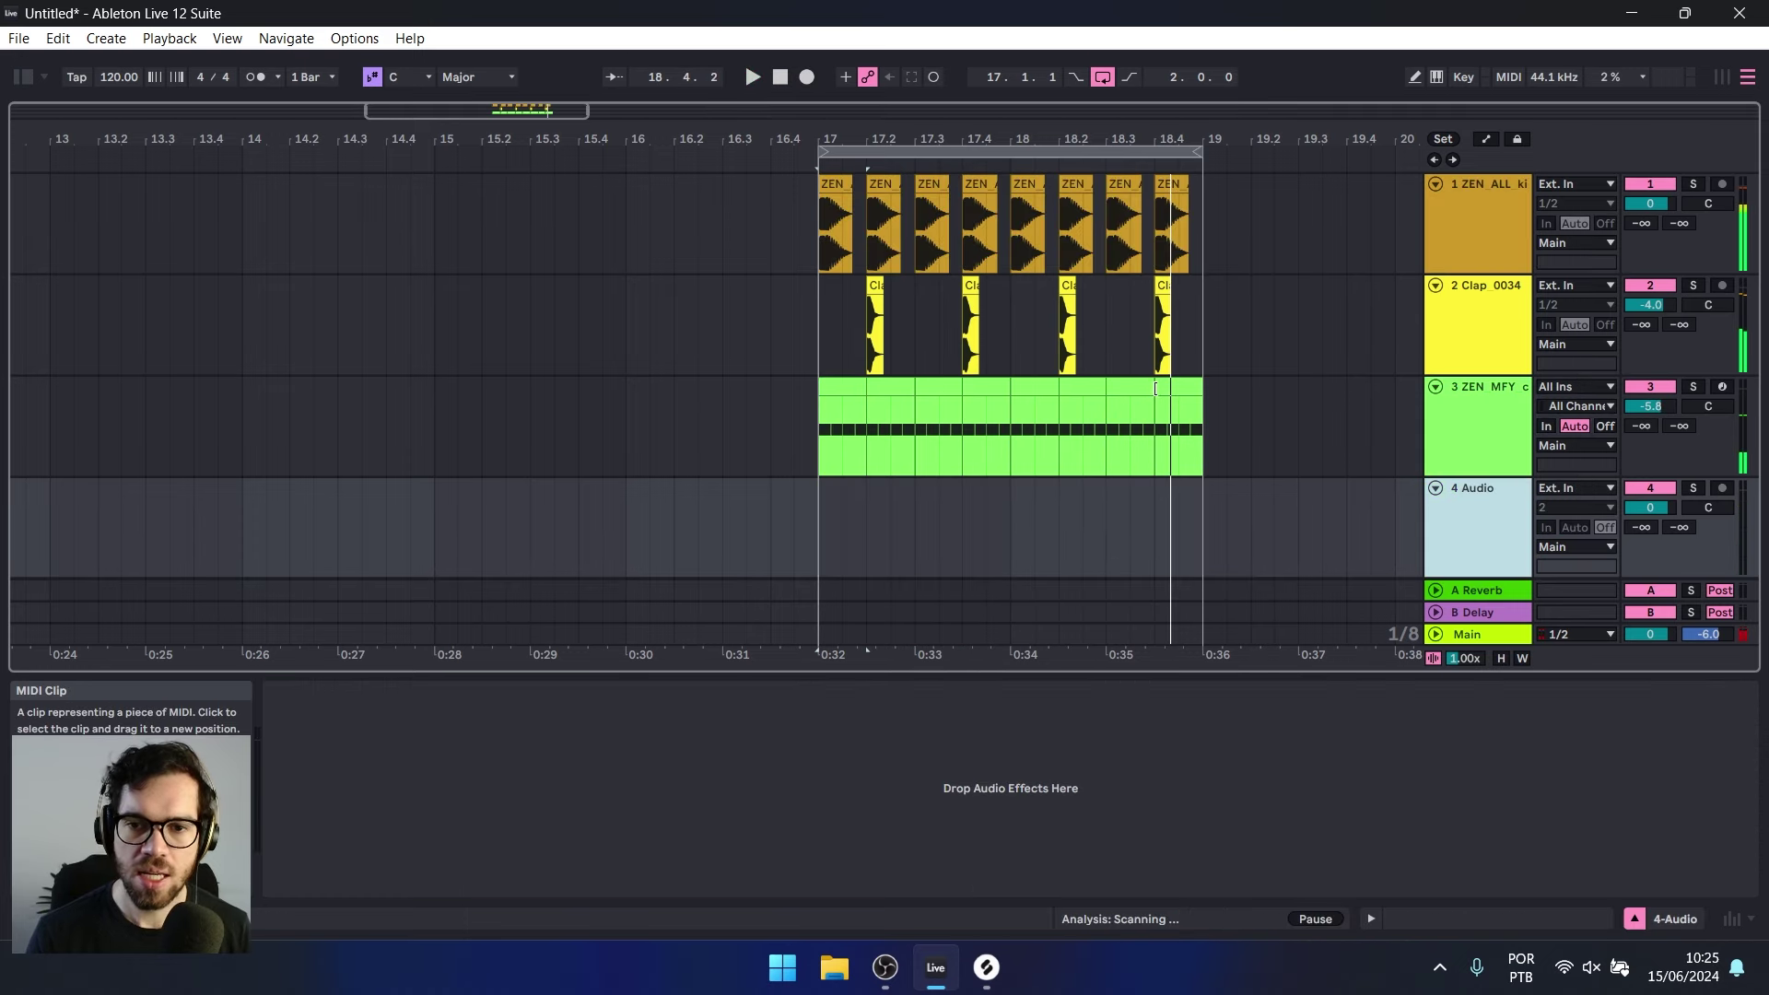
# - Switch to Splice, search for "tom" and add the OS_VV2_tom_knock.wav sample
pyautogui.click(987, 968)
pyautogui.doubleClick(969, 24)
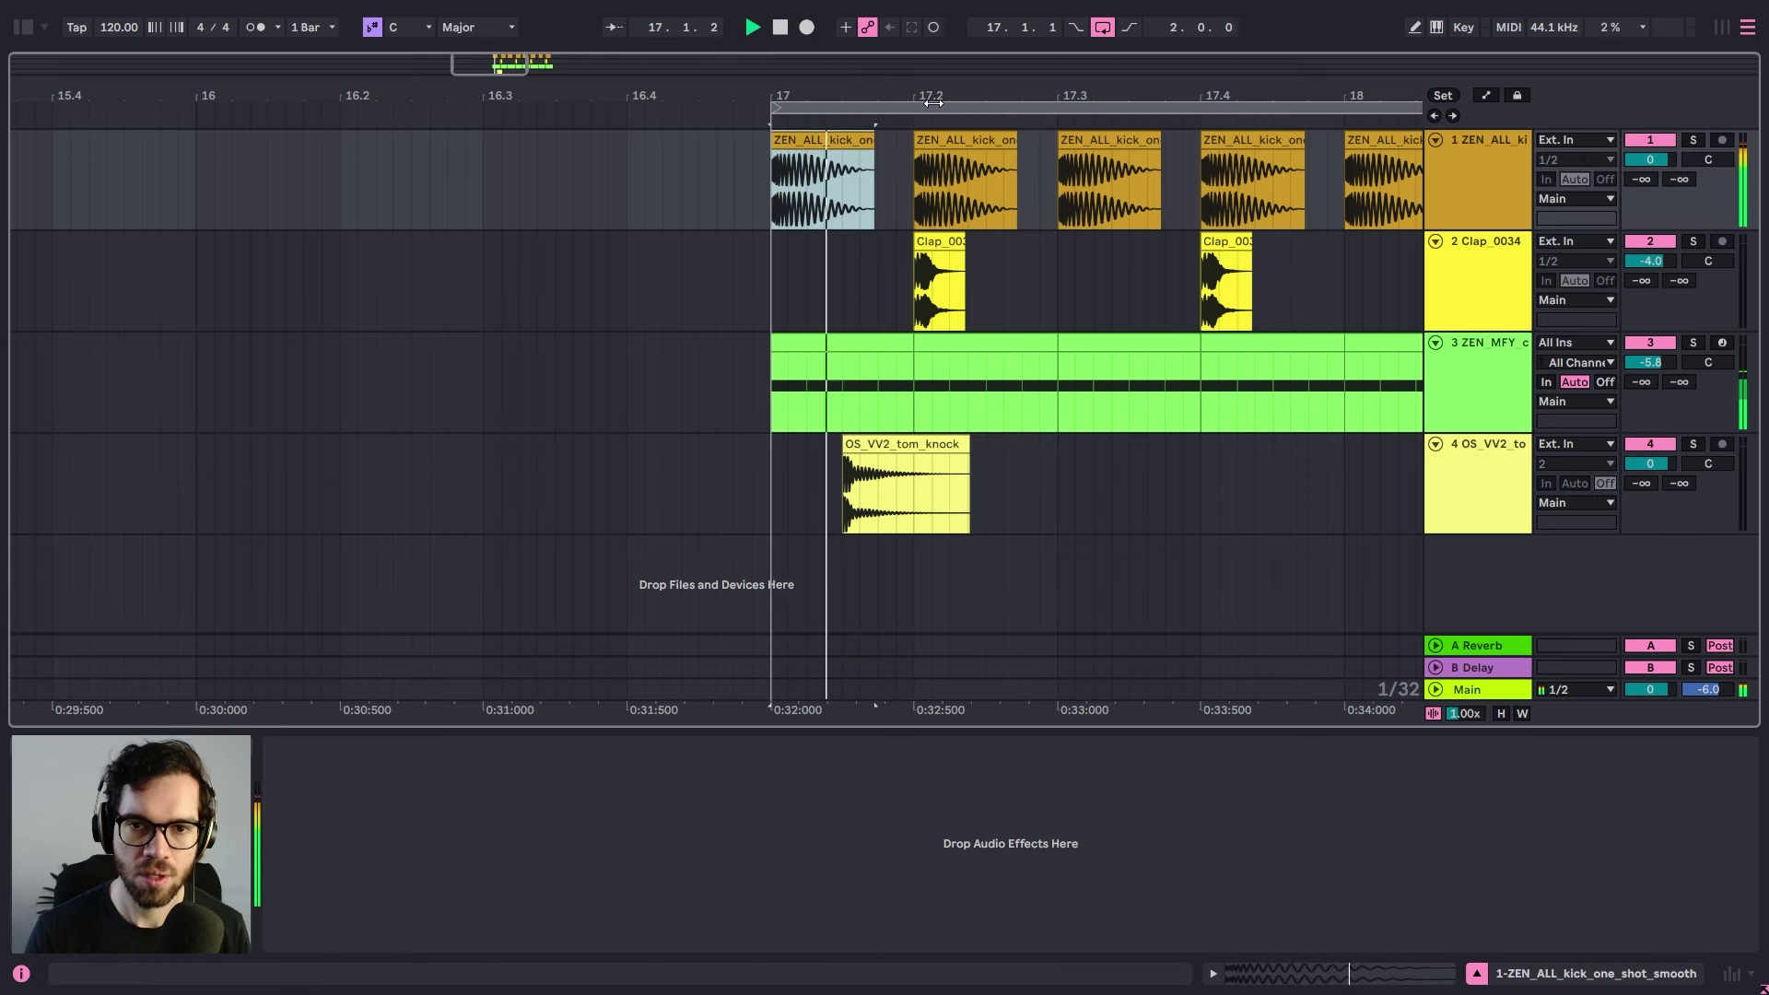
# - In Ableton Live, copy the tom knock clip from 17.4.4 to 18.4.4 and reverse the copy
pyautogui.moveTo(935, 97); pyautogui.dragTo(809, 56)
pyautogui.press('space')
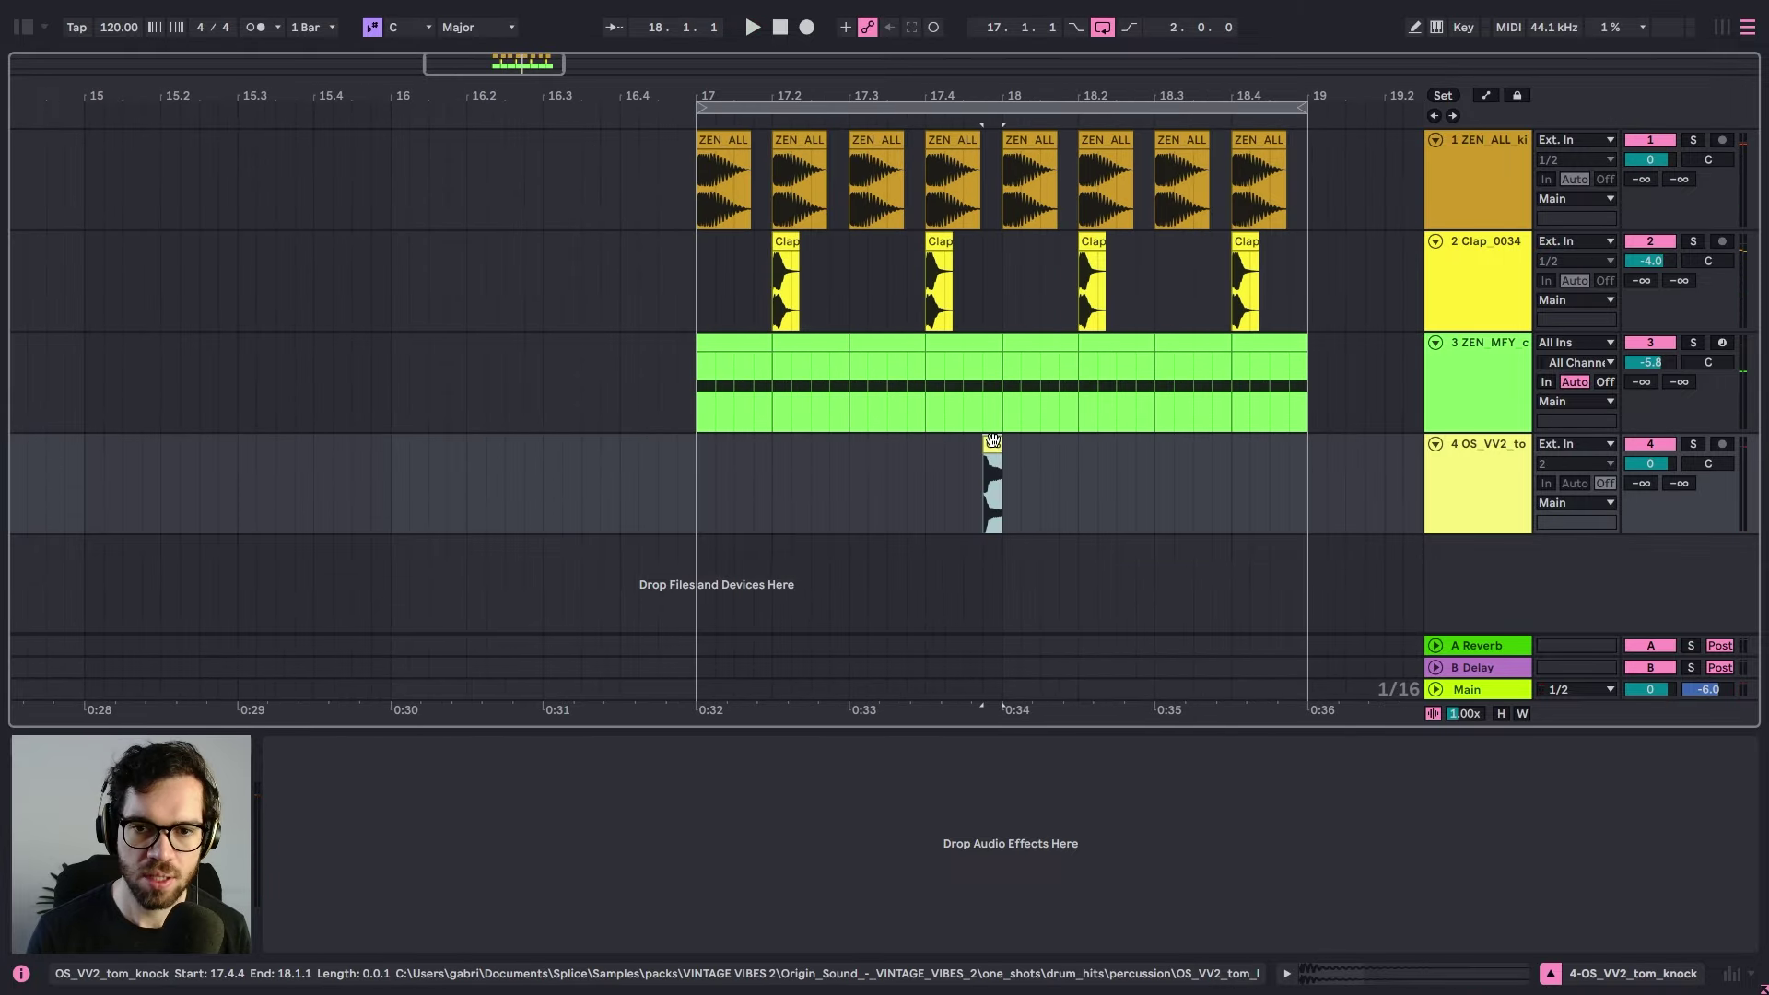
pyautogui.keyDown('ctrl'); pyautogui.moveTo(992, 444); pyautogui.dragTo(1296, 443); pyautogui.keyUp('ctrl')
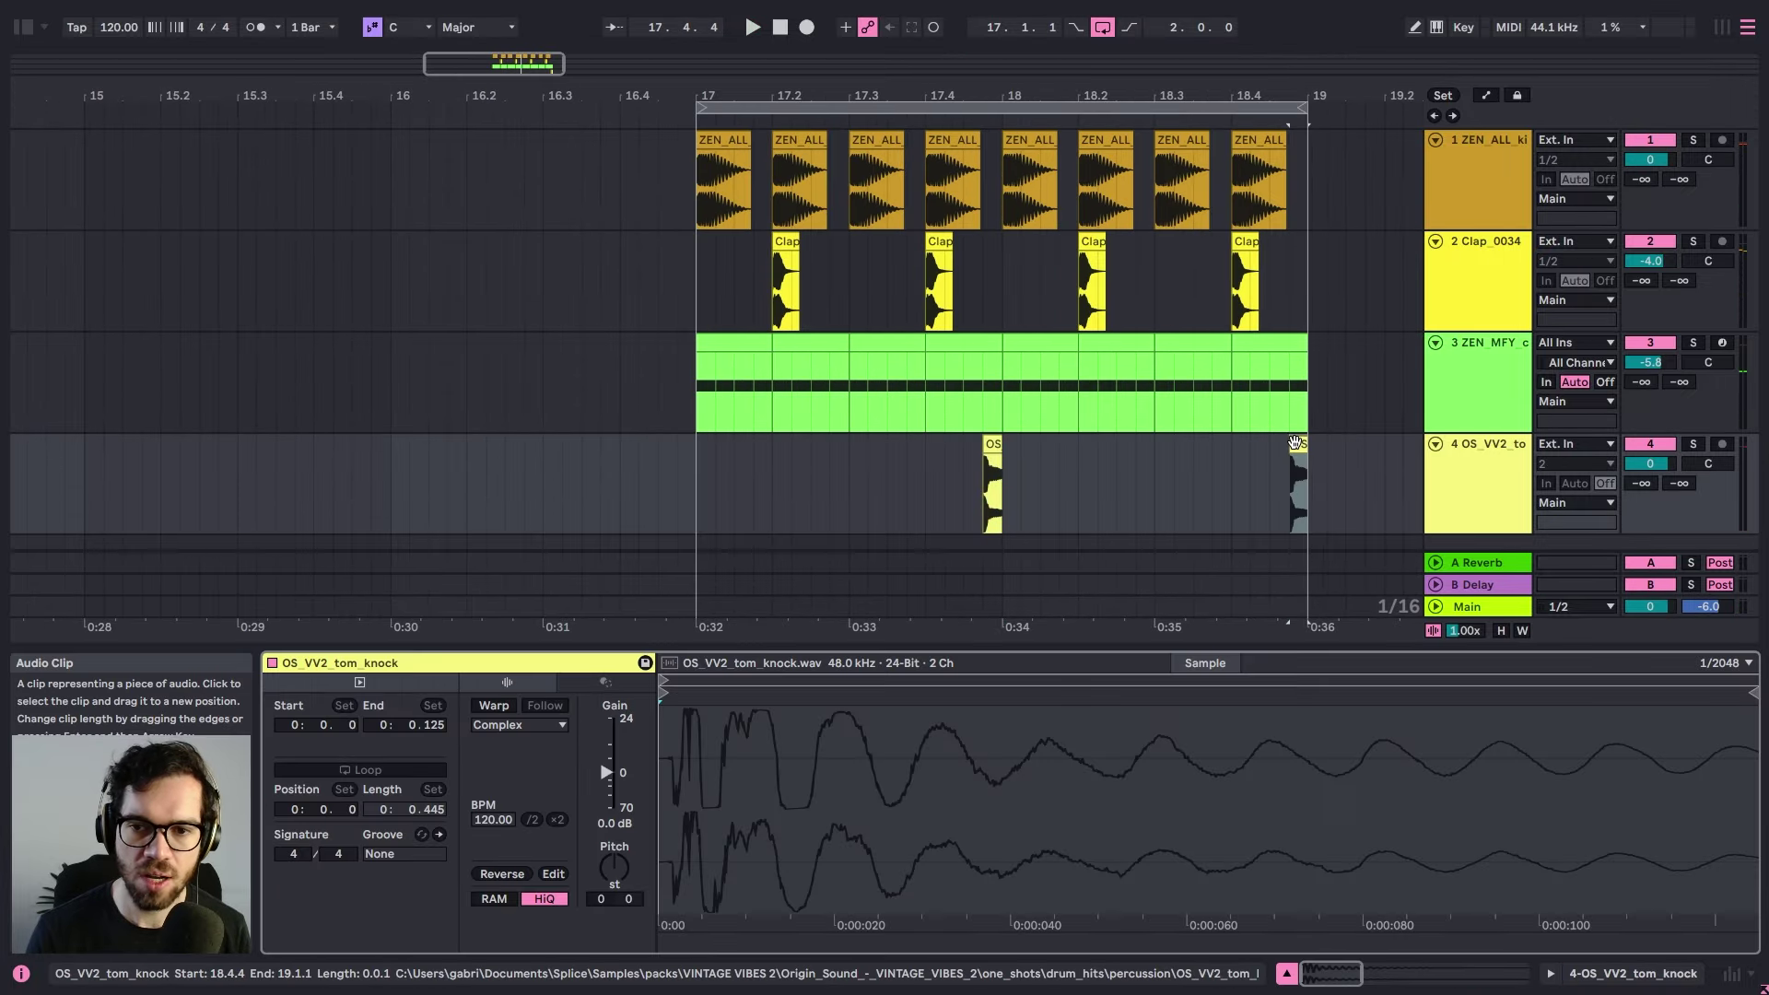
pyautogui.click(502, 873)
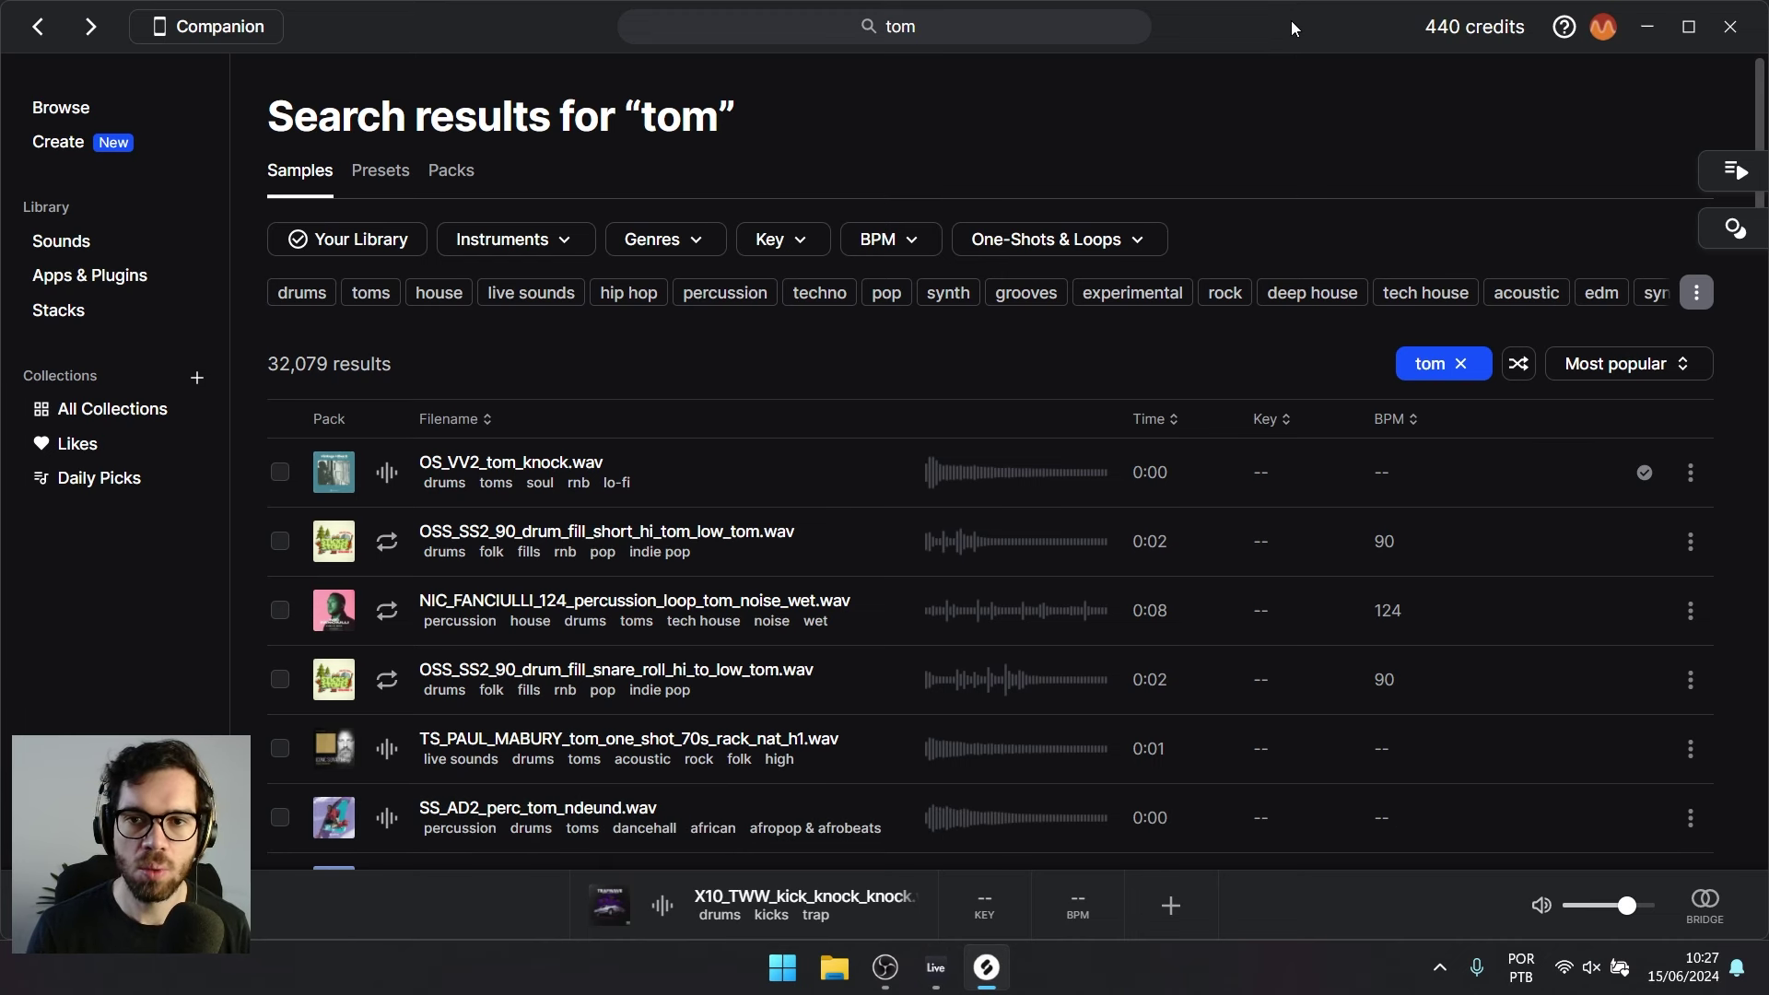
# - Bring 91V_LB_snare_old_town from Splice onto a new Ableton Live track at 17.2.3 and play the loop from bar 17
pyautogui.click(1019, 29)
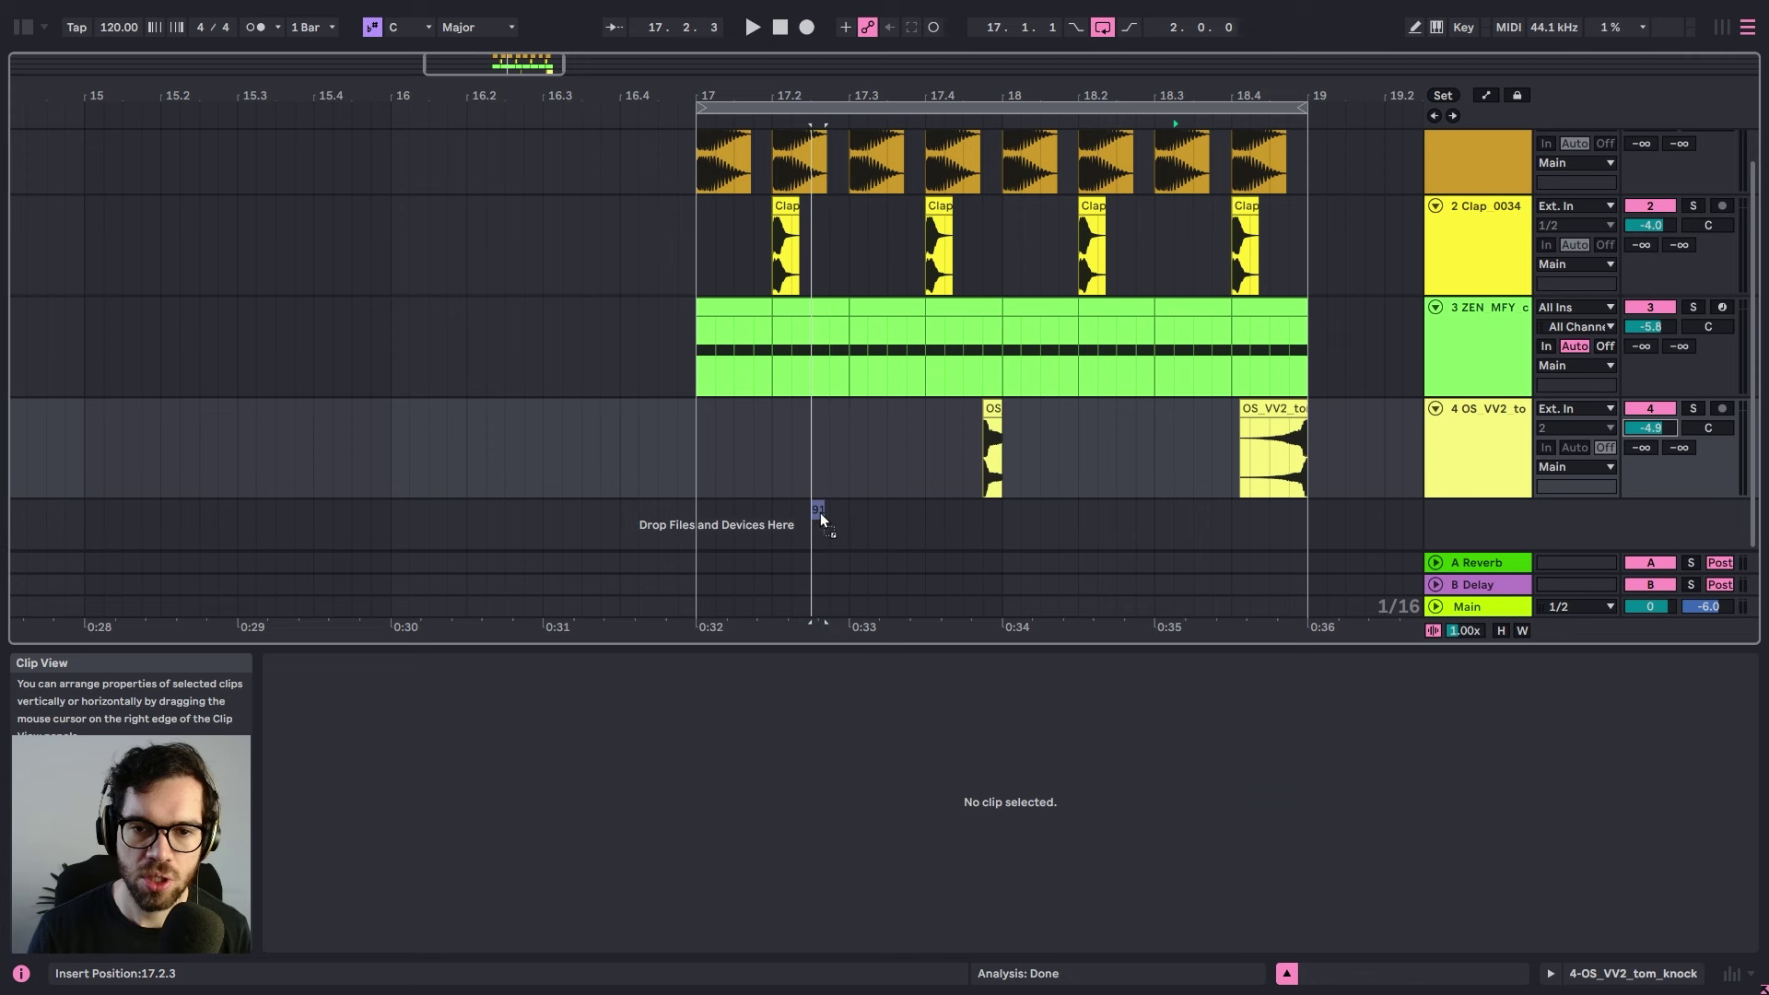
pyautogui.moveTo(820, 513); pyautogui.dragTo(818, 503)
pyautogui.click(696, 441)
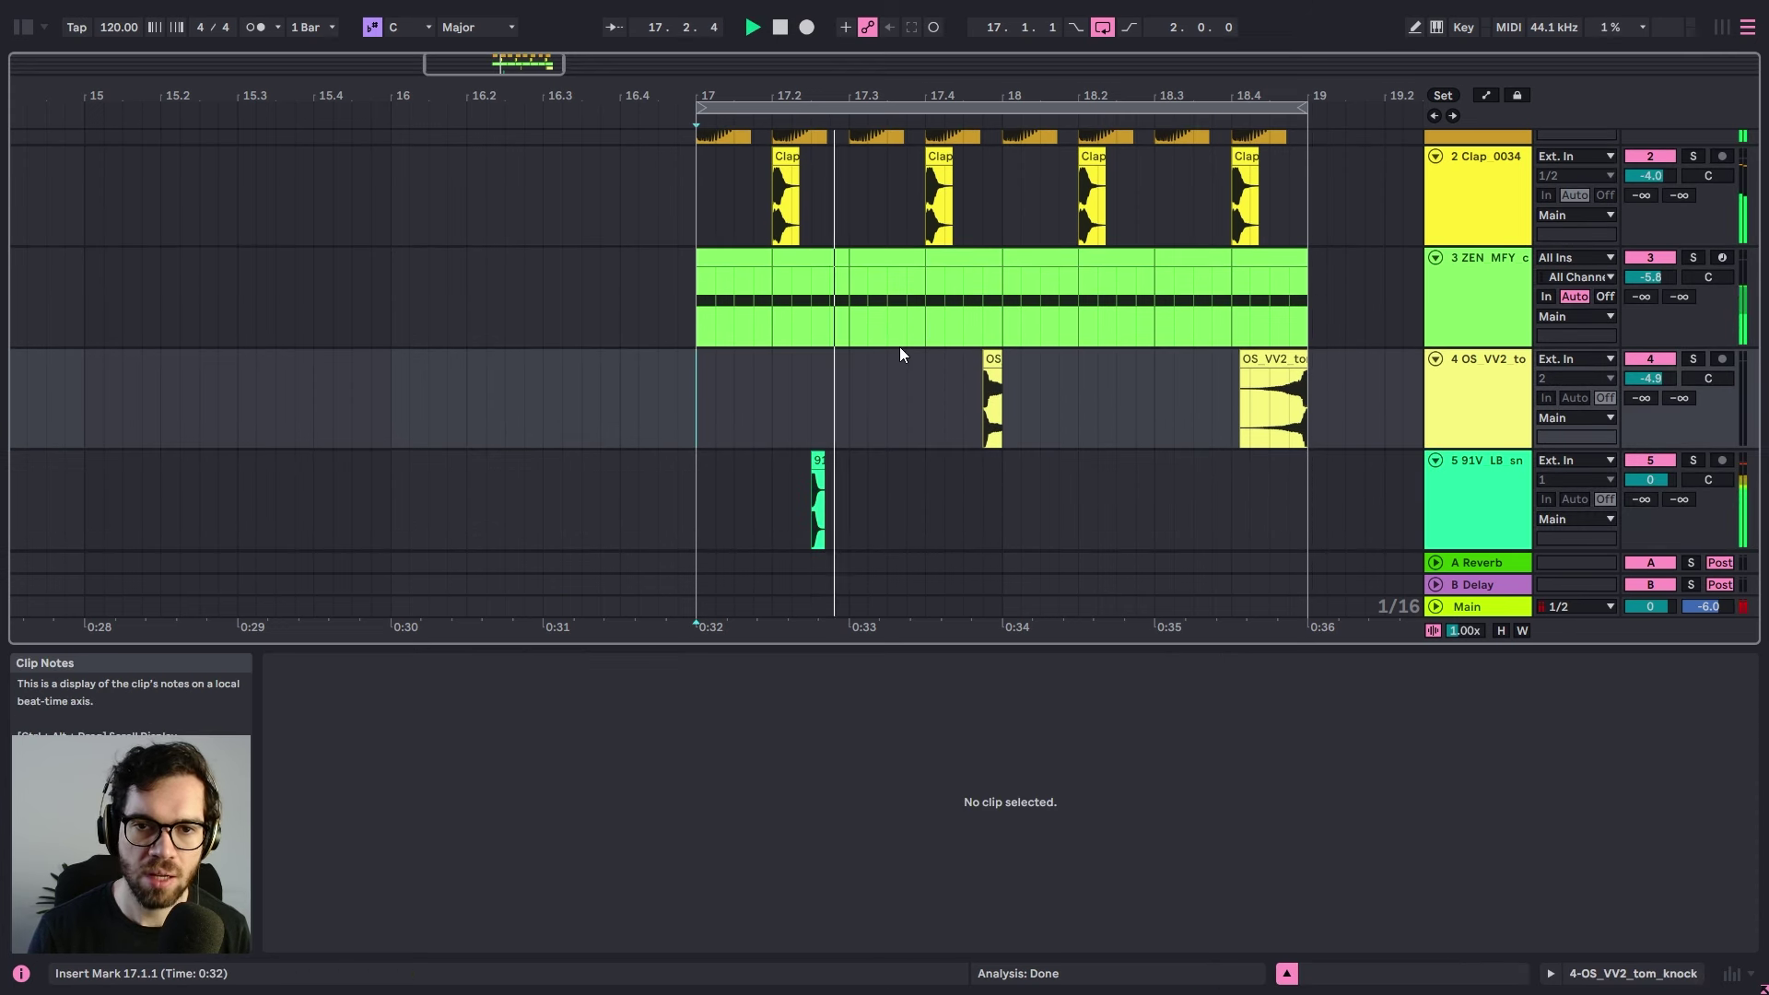
# - Copy the second snare hit to 18.4.3 and duplicate it twice in succession
pyautogui.moveTo(806, 91); pyautogui.dragTo(808, 146)
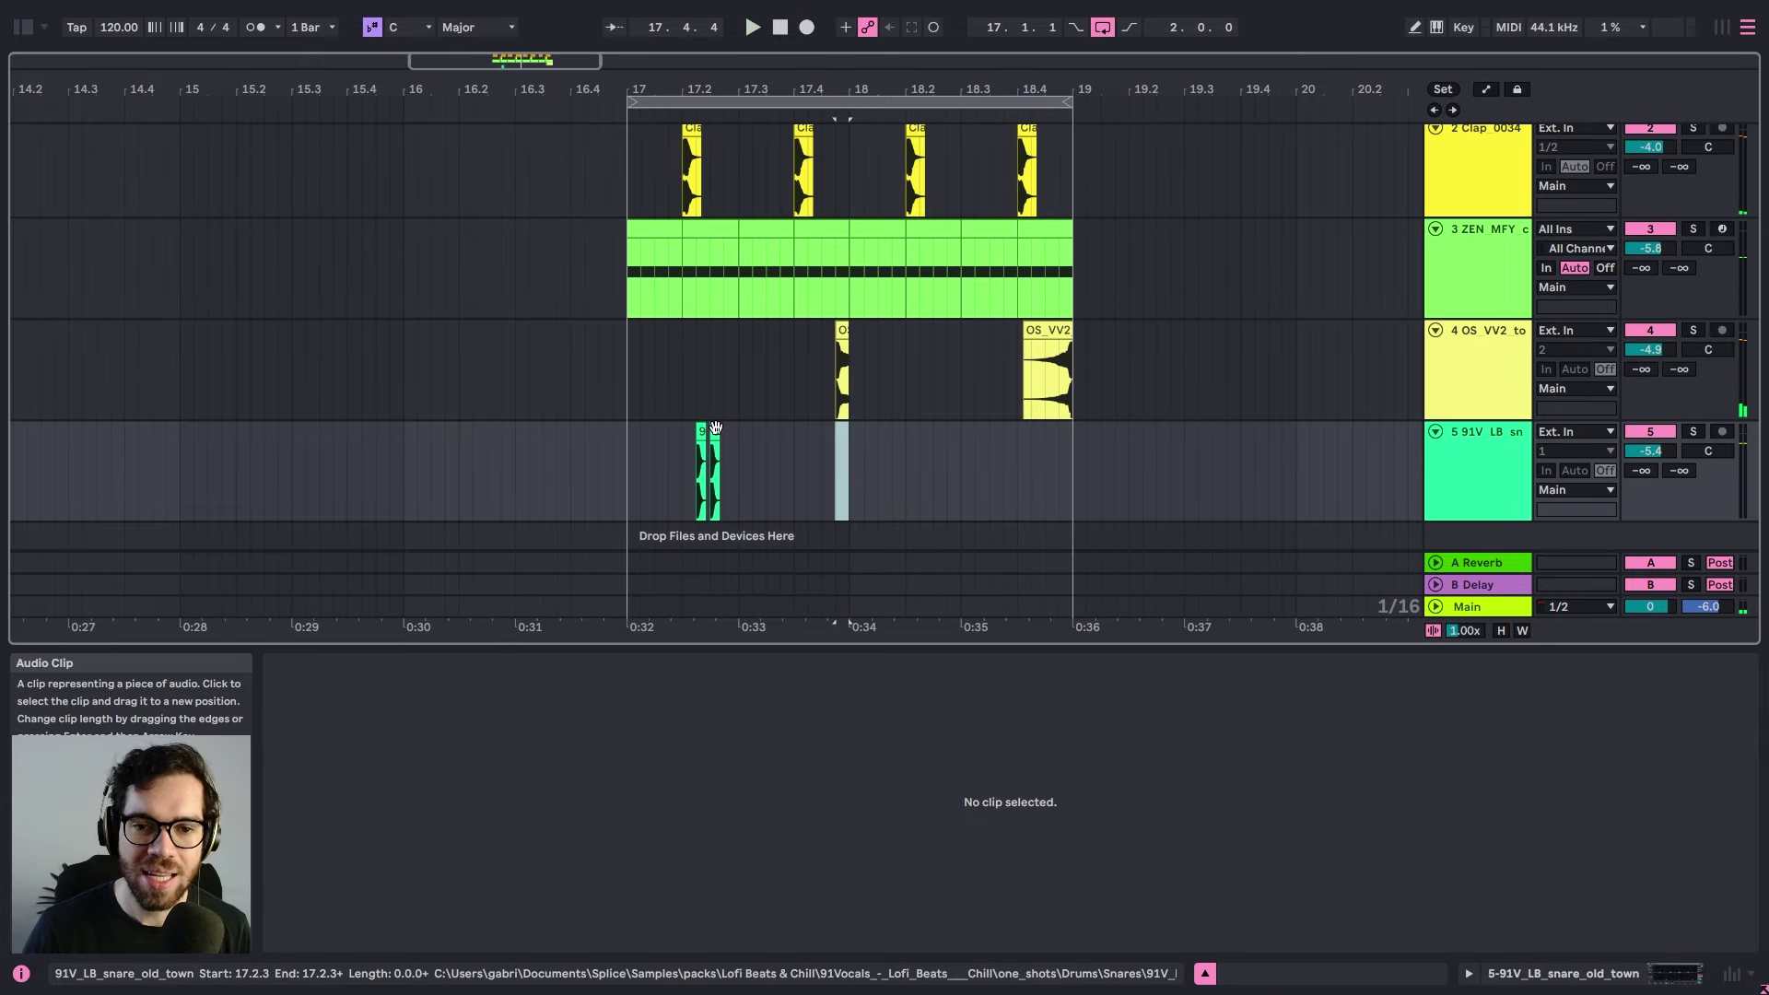
pyautogui.click(715, 461)
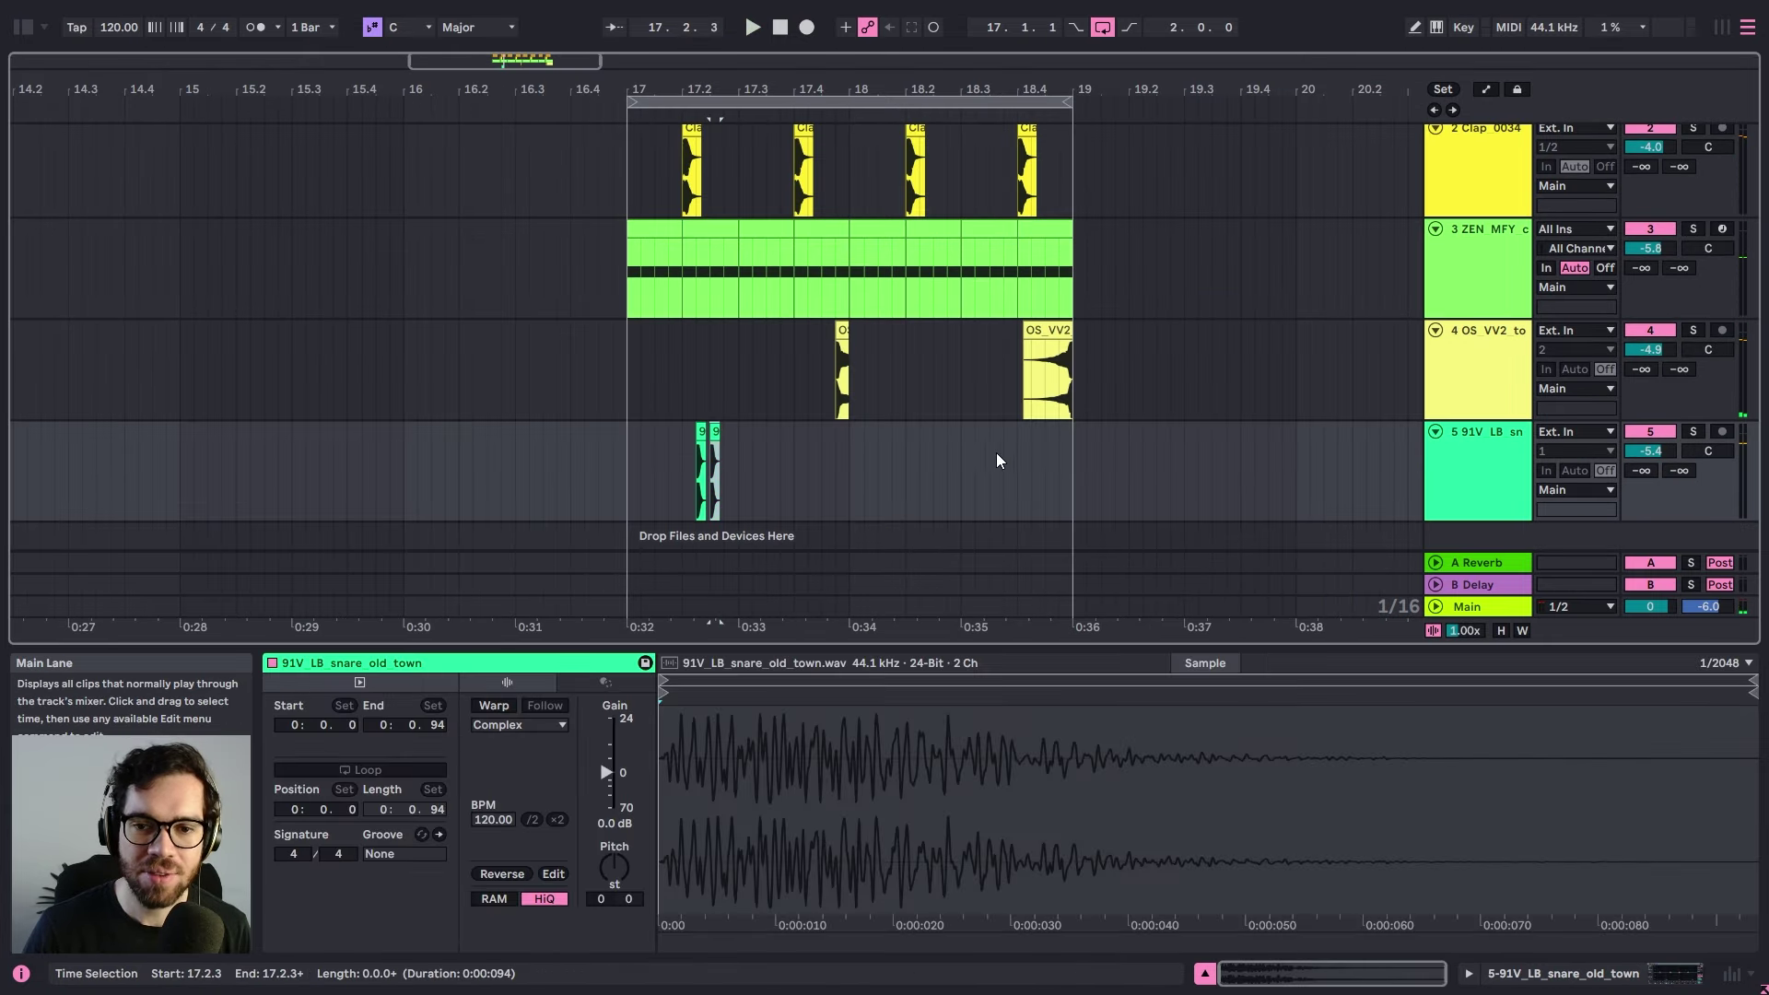
pyautogui.click(1040, 462)
pyautogui.hotkey('ctrl', 'v')
pyautogui.hotkey('ctrl', 'd')
pyautogui.hotkey('ctrl', 'd')
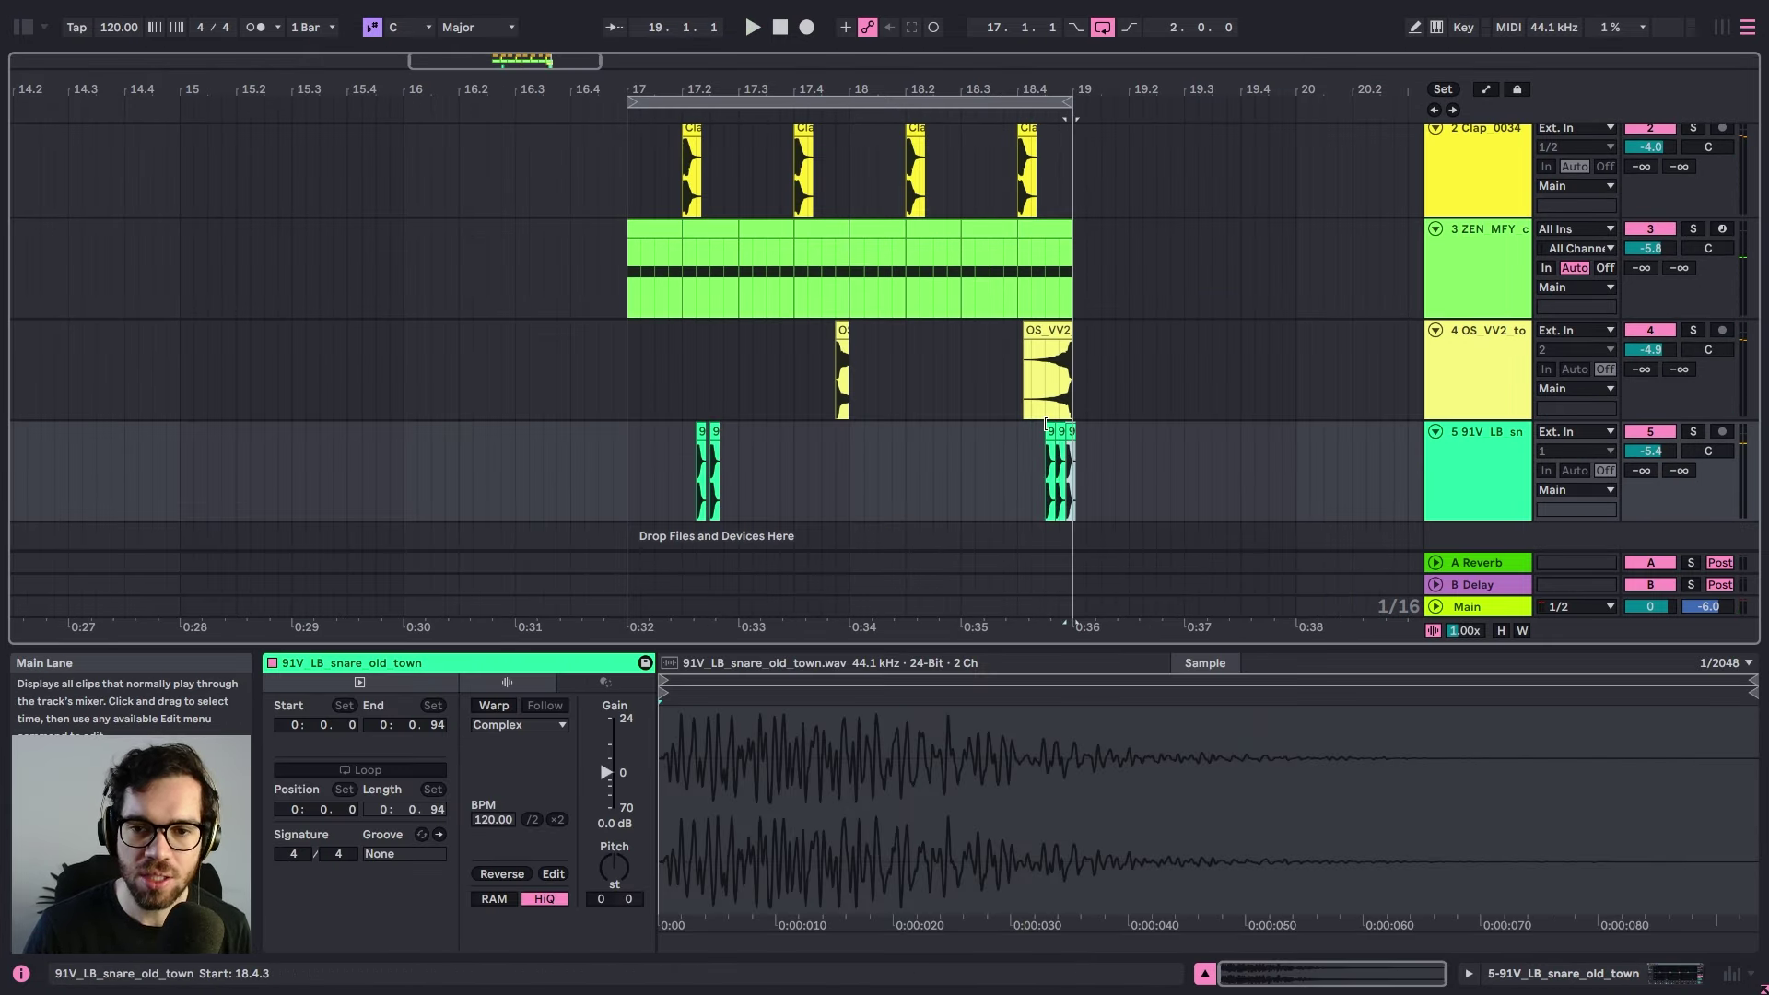
# - Rearrange the ending snares into four sixteenth-note hits starting at 18.4.1 and play from there
pyautogui.moveTo(1061, 89); pyautogui.dragTo(1061, 276)
pyautogui.moveTo(1015, 433); pyautogui.dragTo(831, 429)
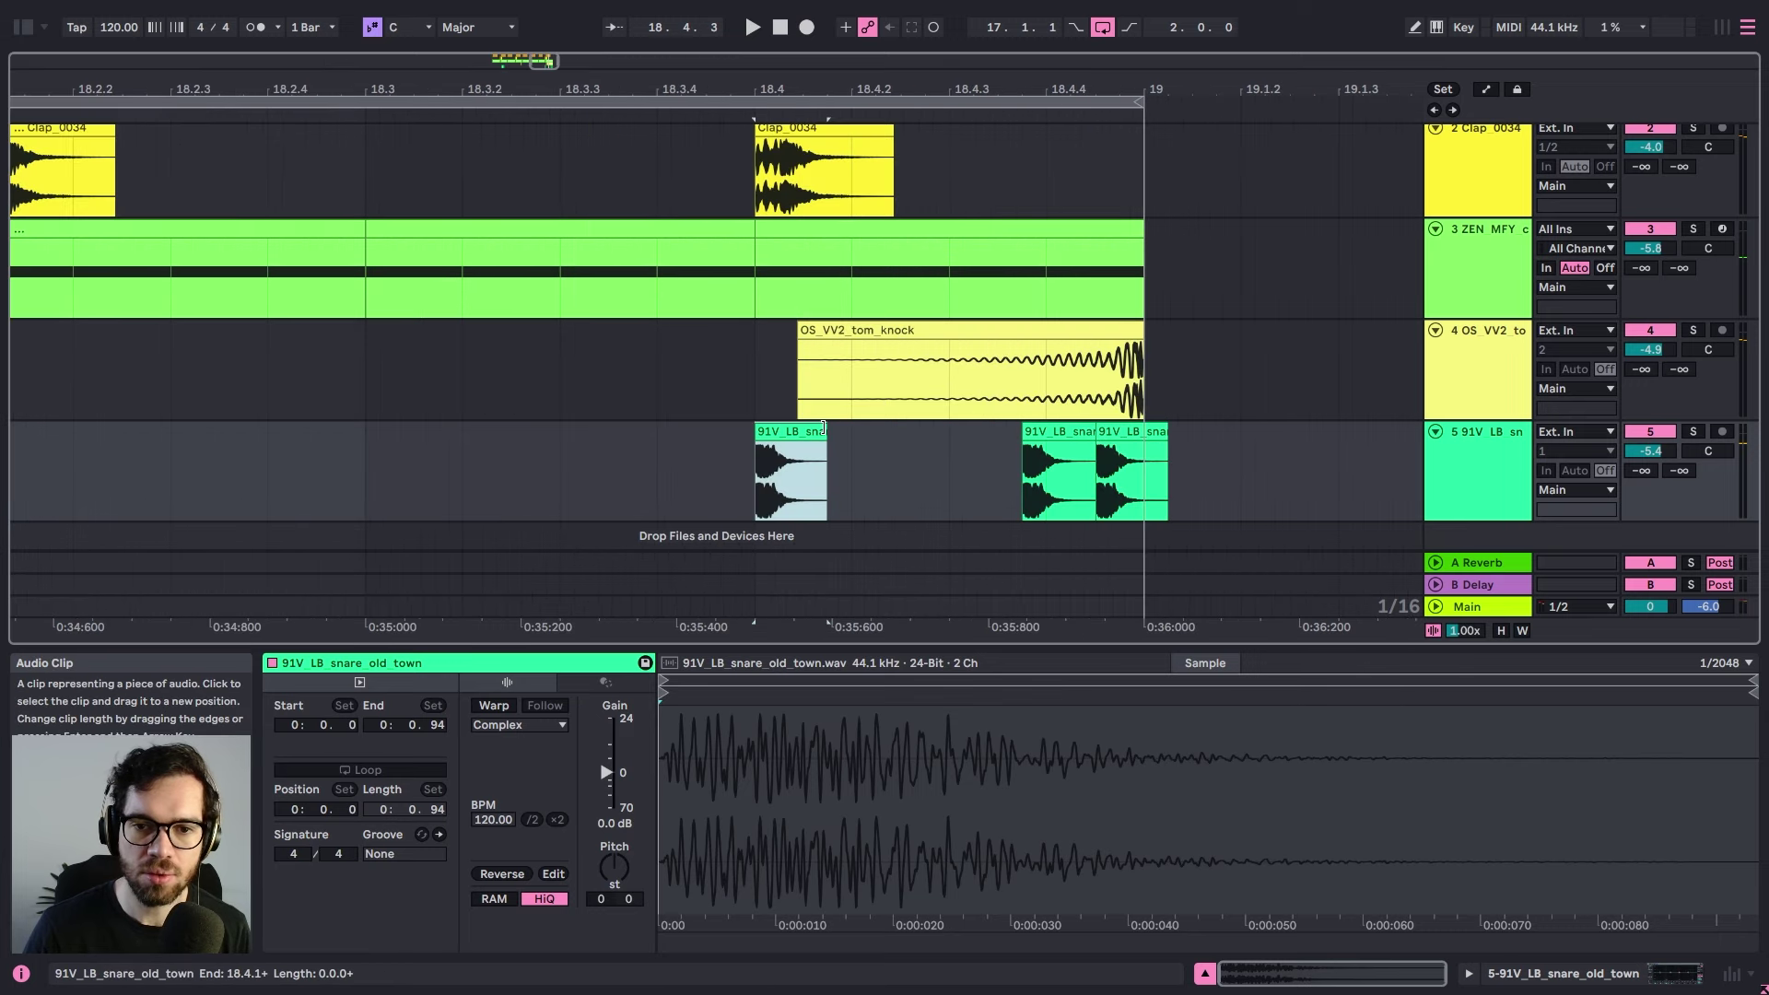
pyautogui.click(726, 461)
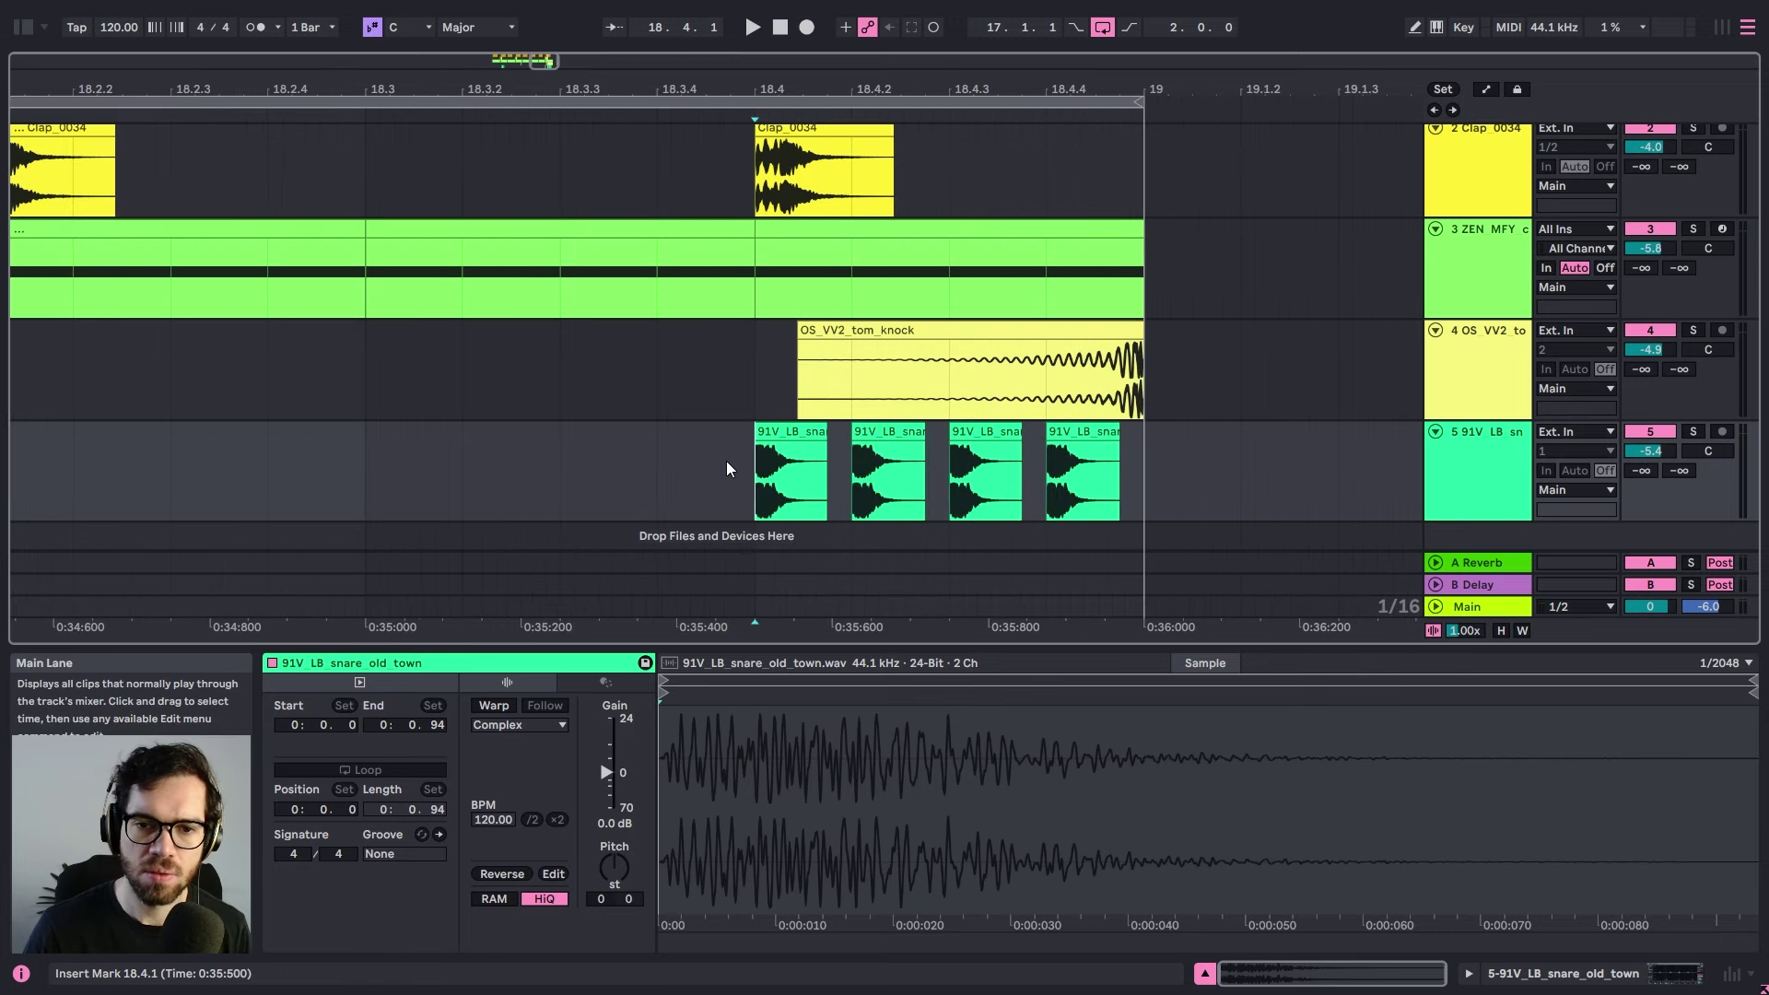
pyautogui.press('space')
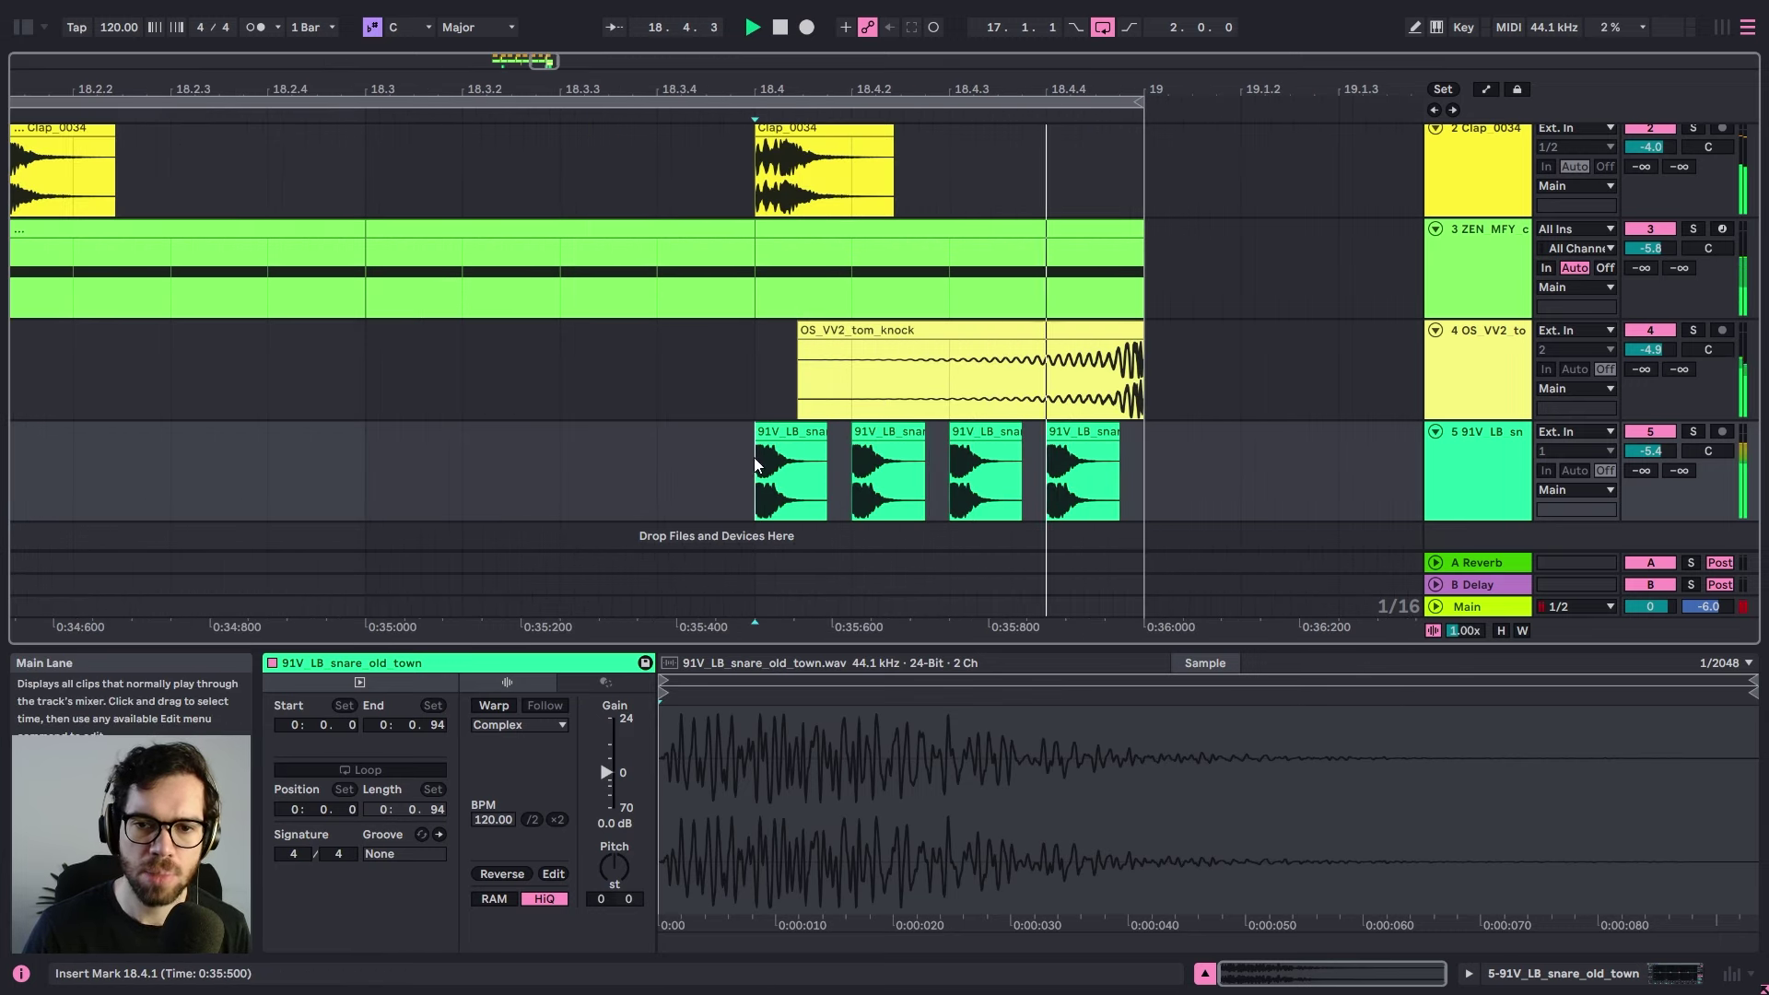
# - Set the arrangement's adaptive grid to Narrow and collapse all the tracks
pyautogui.rightClick(1253, 341)
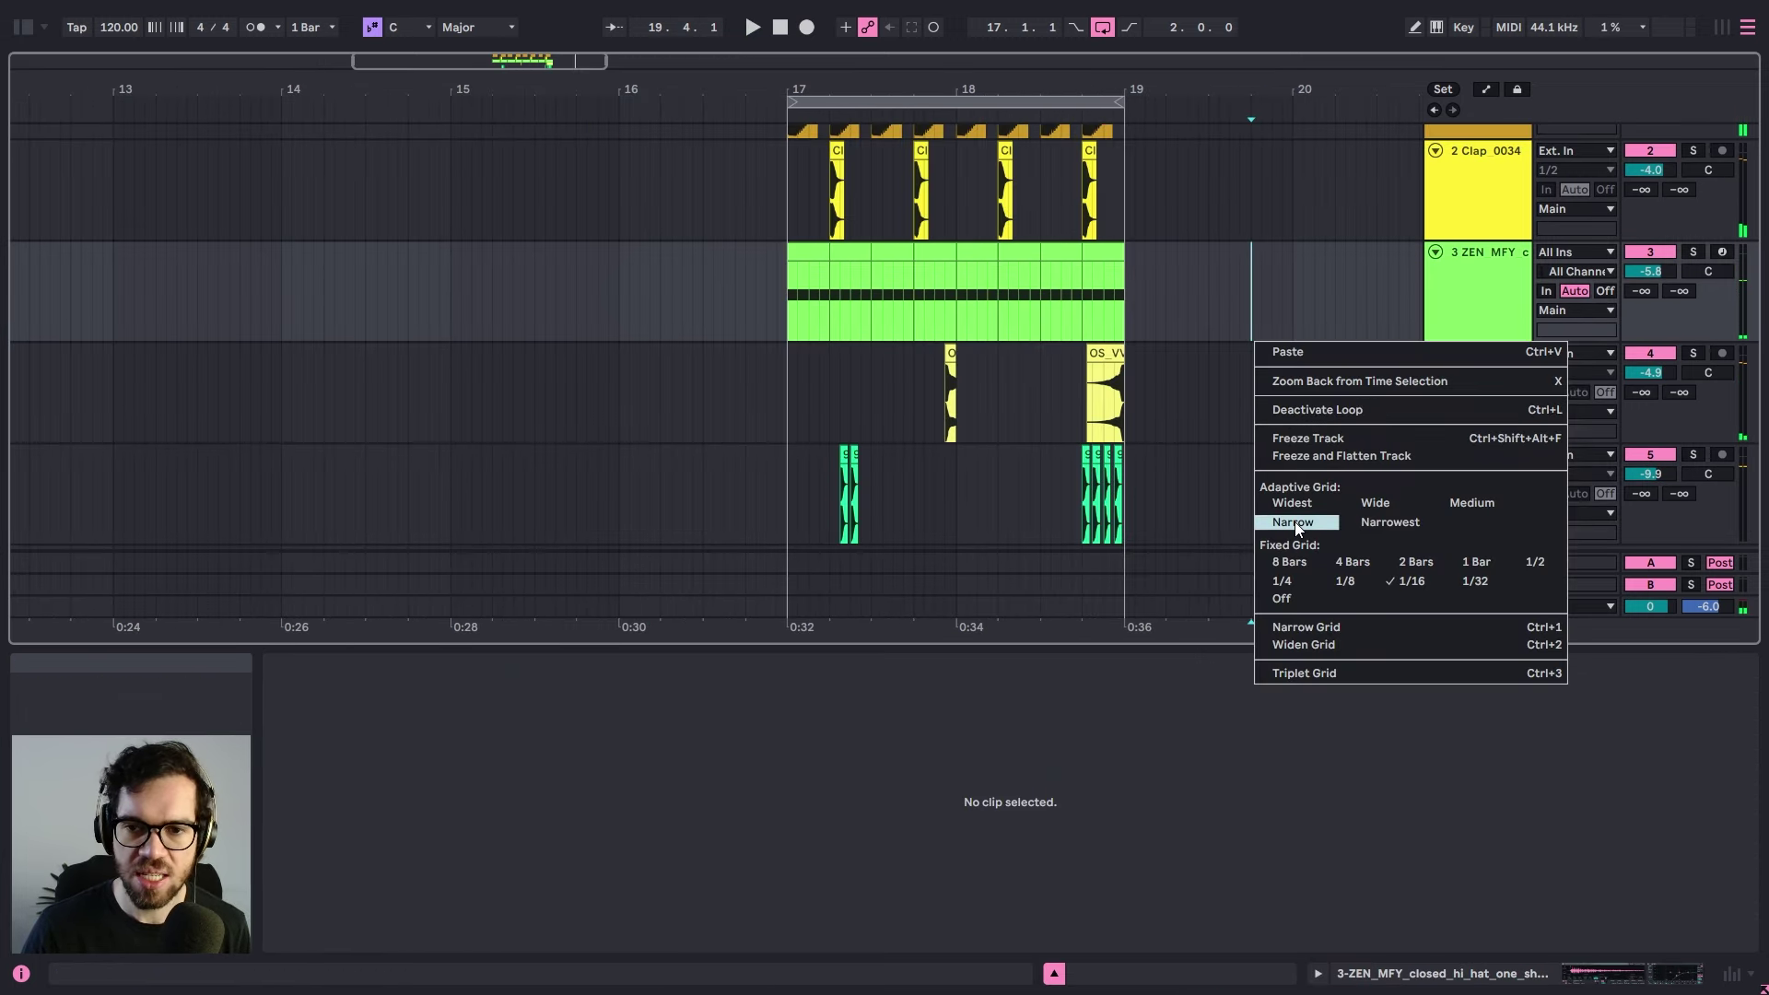
pyautogui.click(1295, 522)
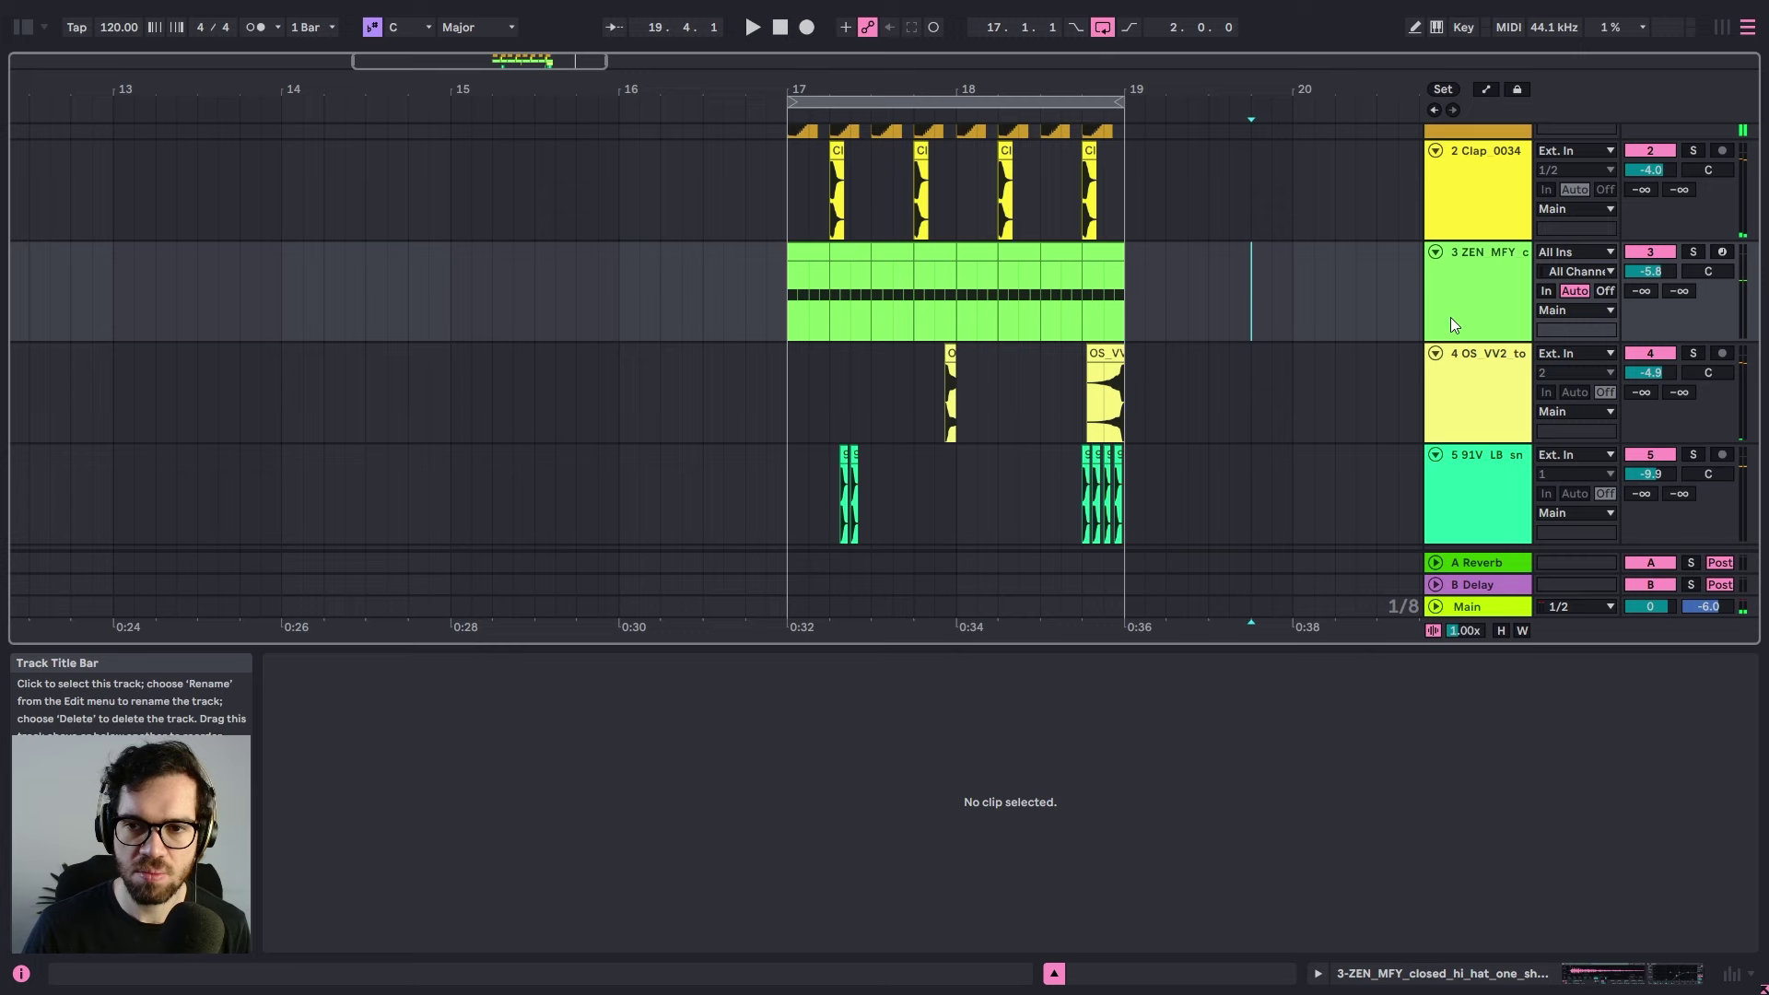
pyautogui.keyDown('alt'); pyautogui.click(1433, 257); pyautogui.keyUp('alt')
pyautogui.click(1272, 221)
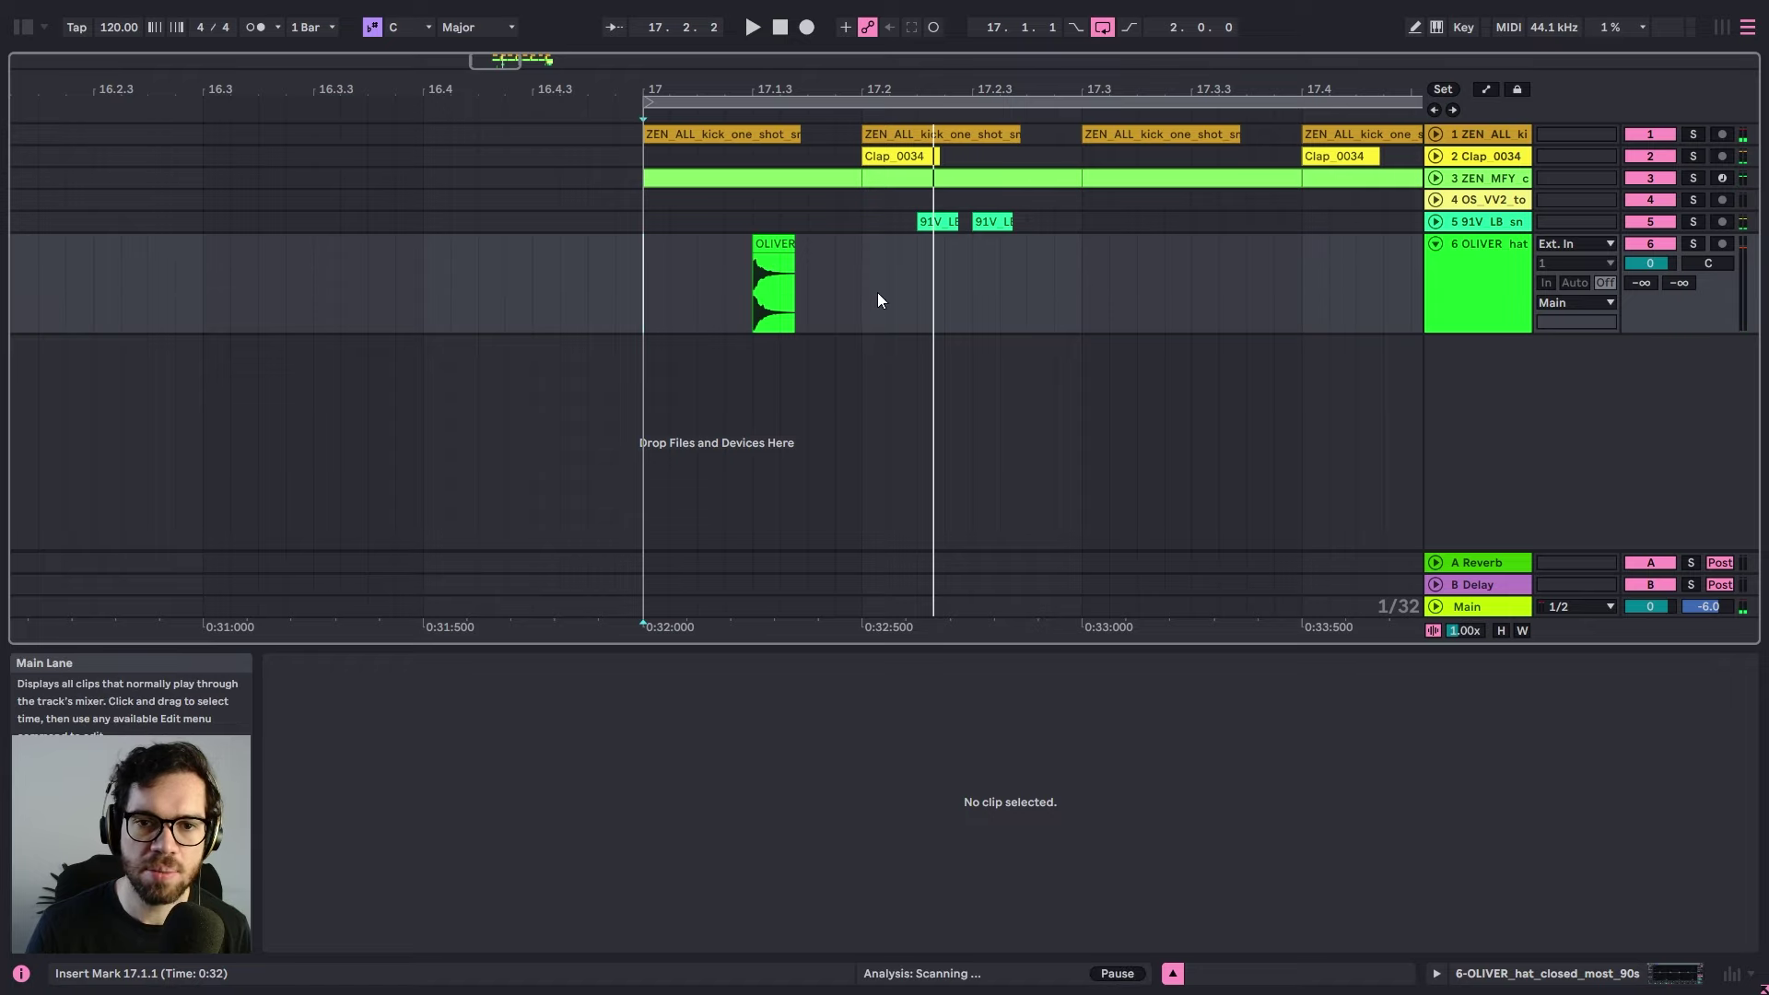
# - Duplicate the OLIVER closed hat from 17.1.3 to 17.2.3 and play the loop to check it
pyautogui.moveTo(859, 293); pyautogui.dragTo(680, 306)
pyautogui.rightClick(678, 304)
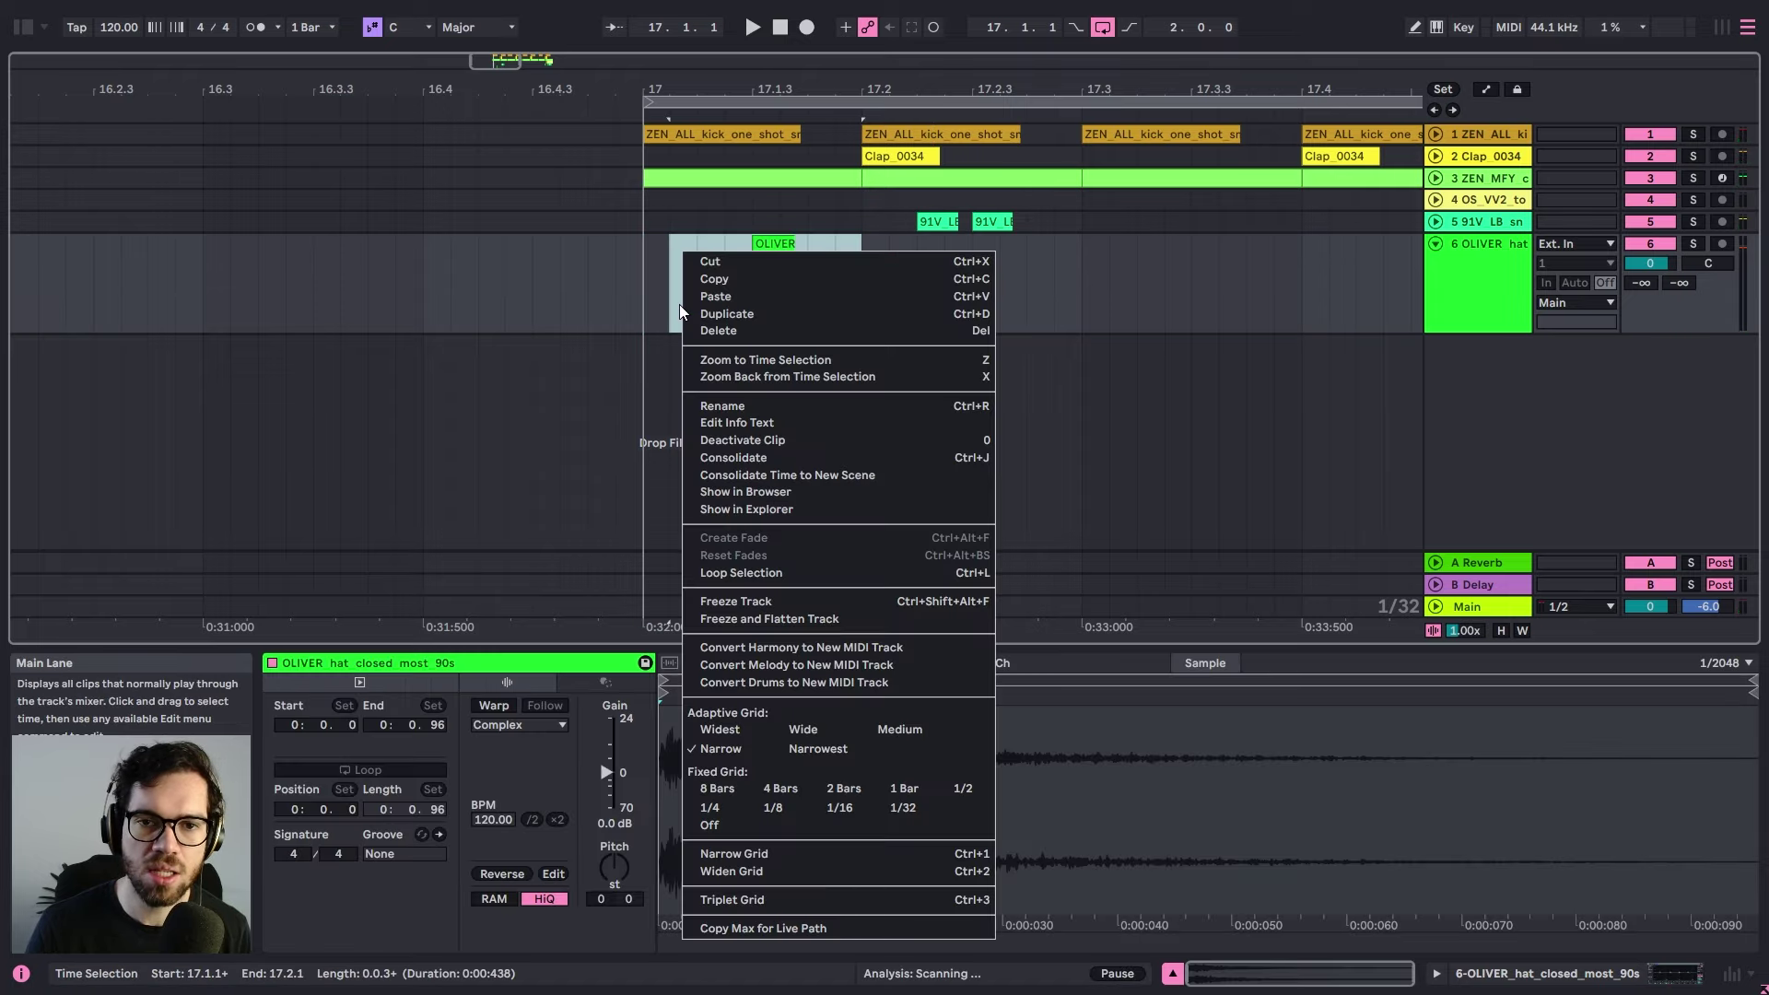
pyautogui.click(516, 481)
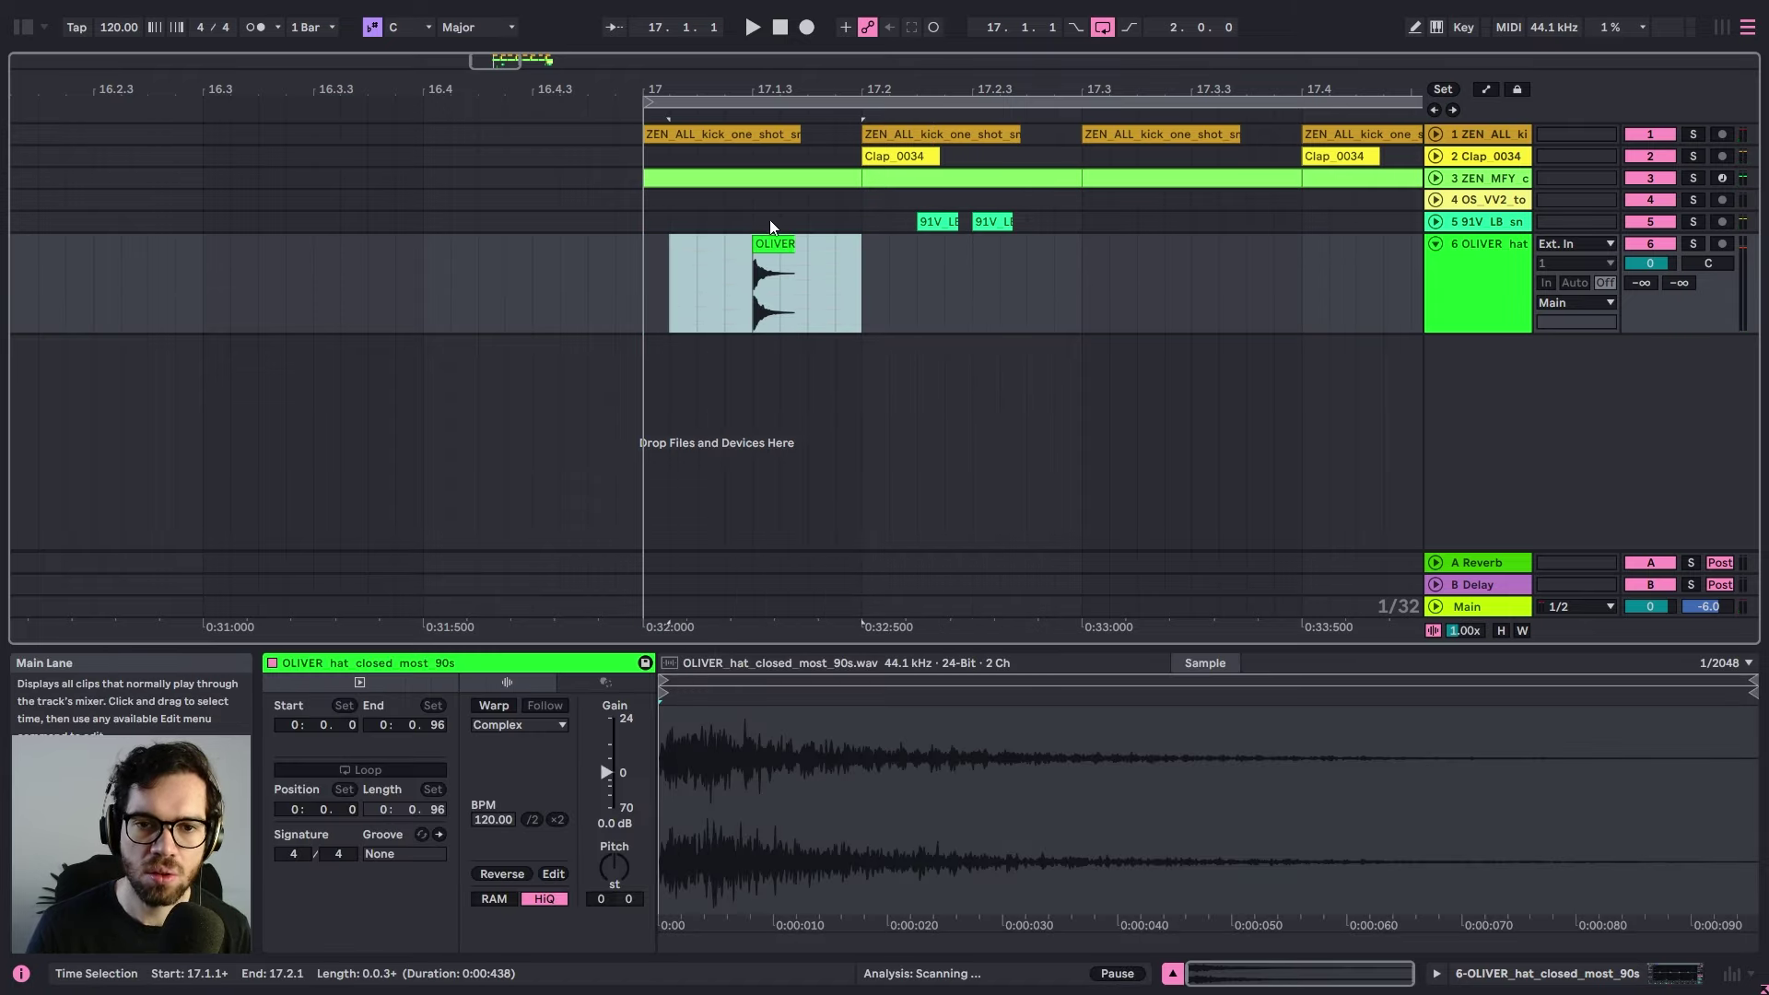
pyautogui.press('space')
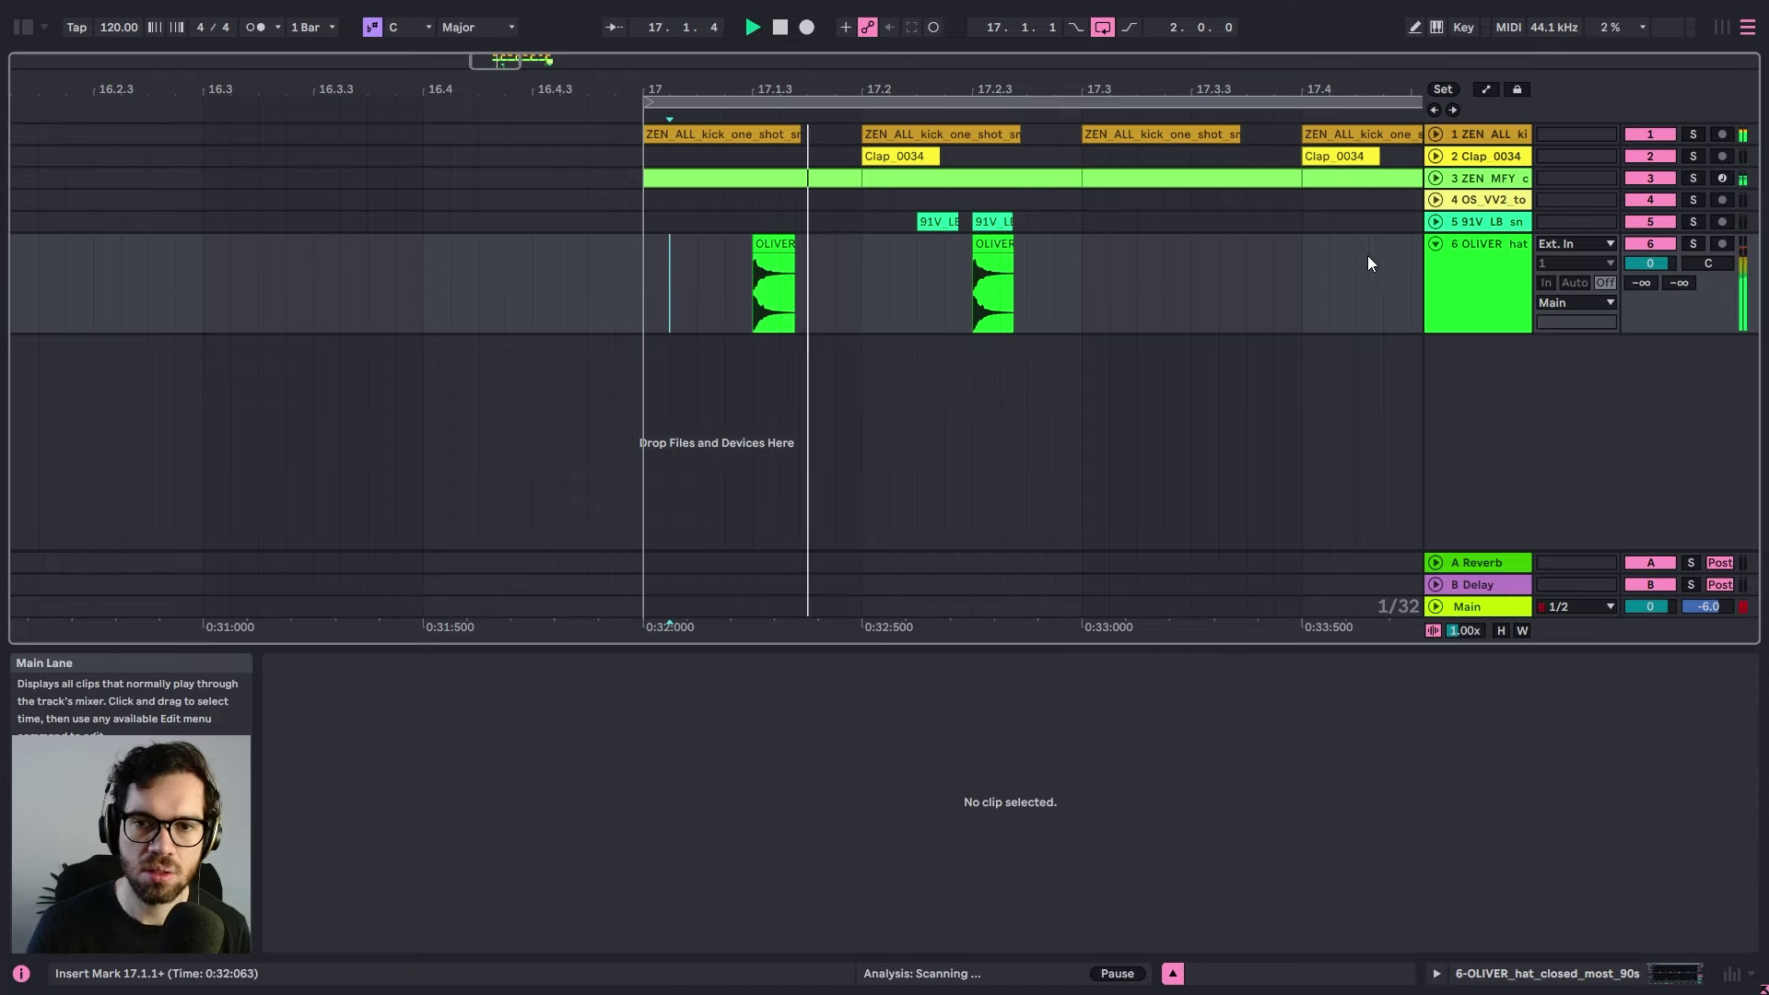
pyautogui.press('space')
# - Unfold the Clap_0034 track and listen to the loop with the start position at 17.1.1
pyautogui.click(1434, 157)
pyautogui.press('space')
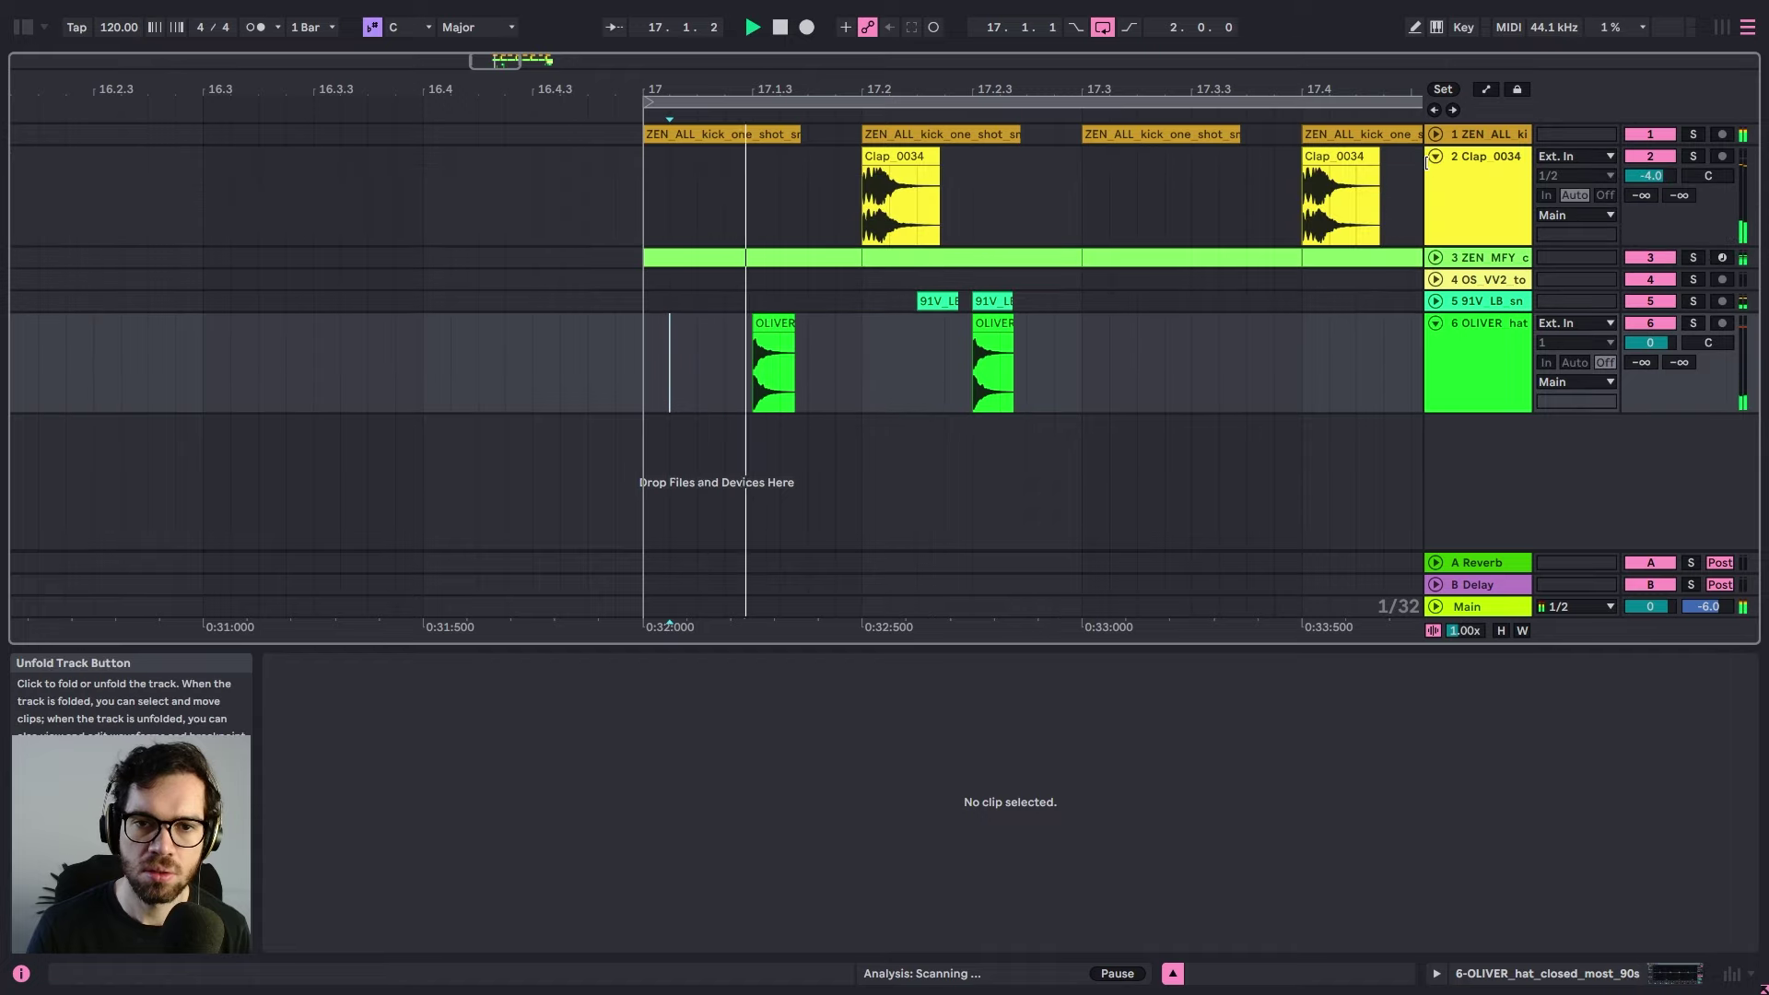
pyautogui.click(640, 196)
pyautogui.press('space')
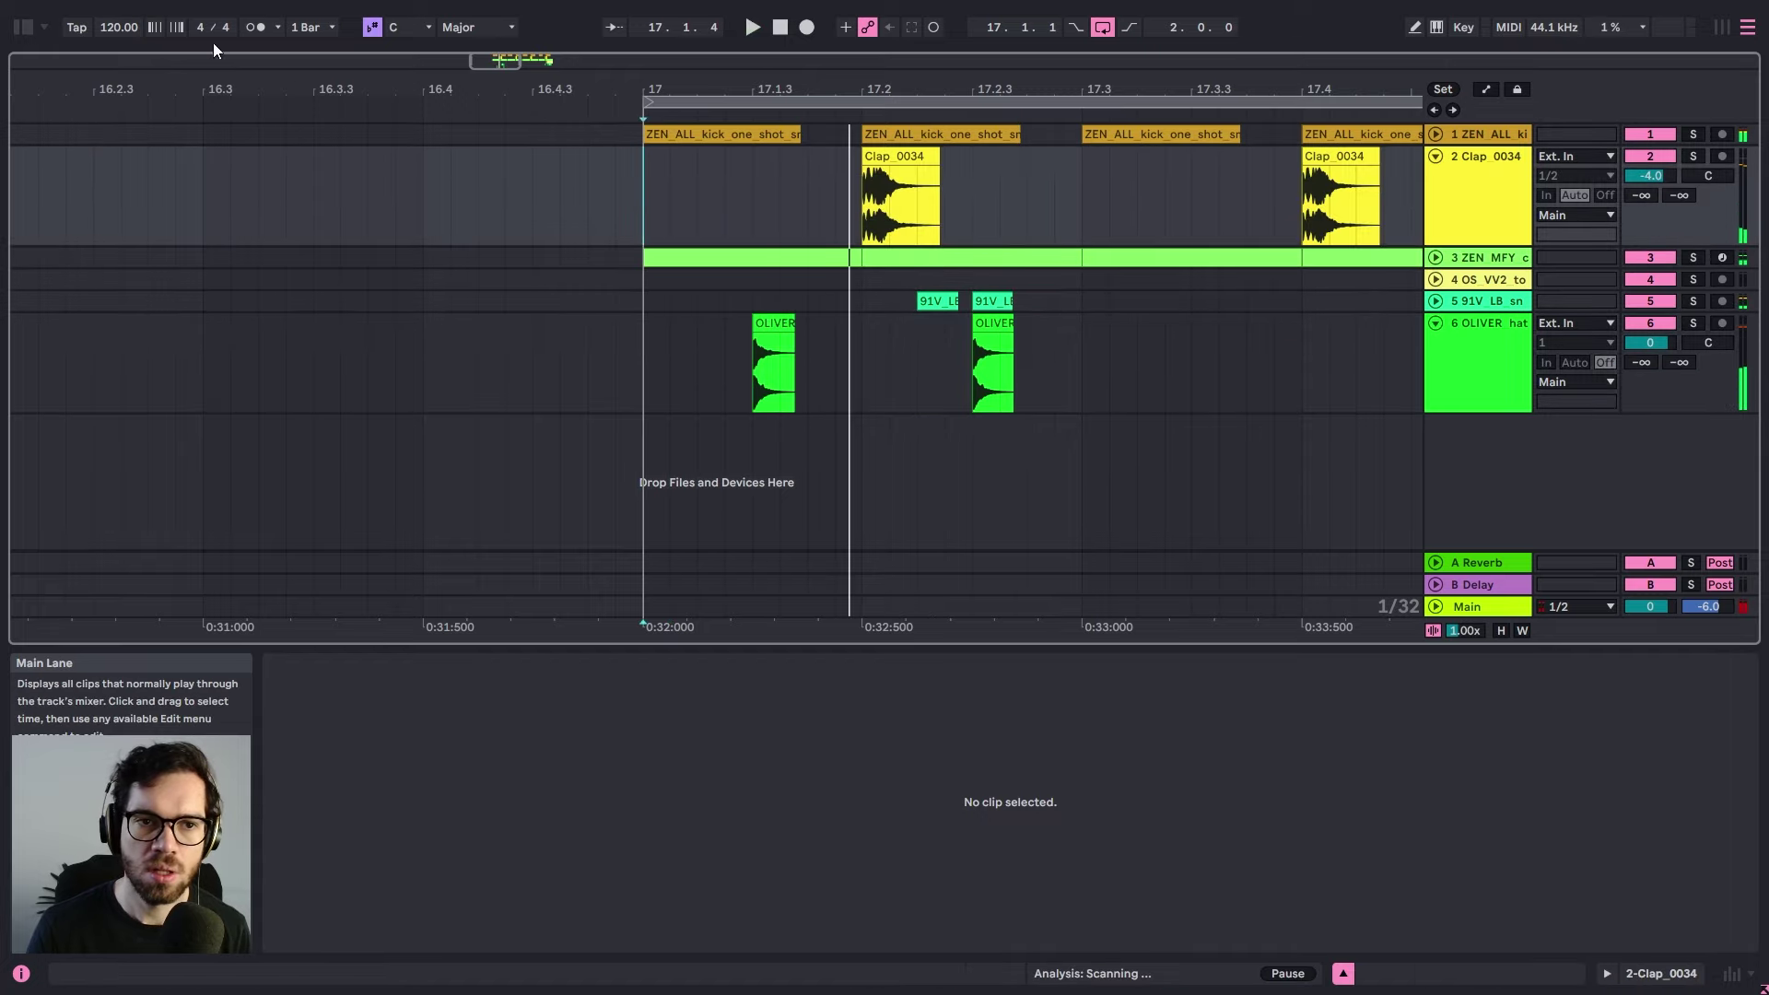
# - Set the song tempo to 126 BPM and play the loop at the new speed
pyautogui.click(119, 27)
pyautogui.write('12')
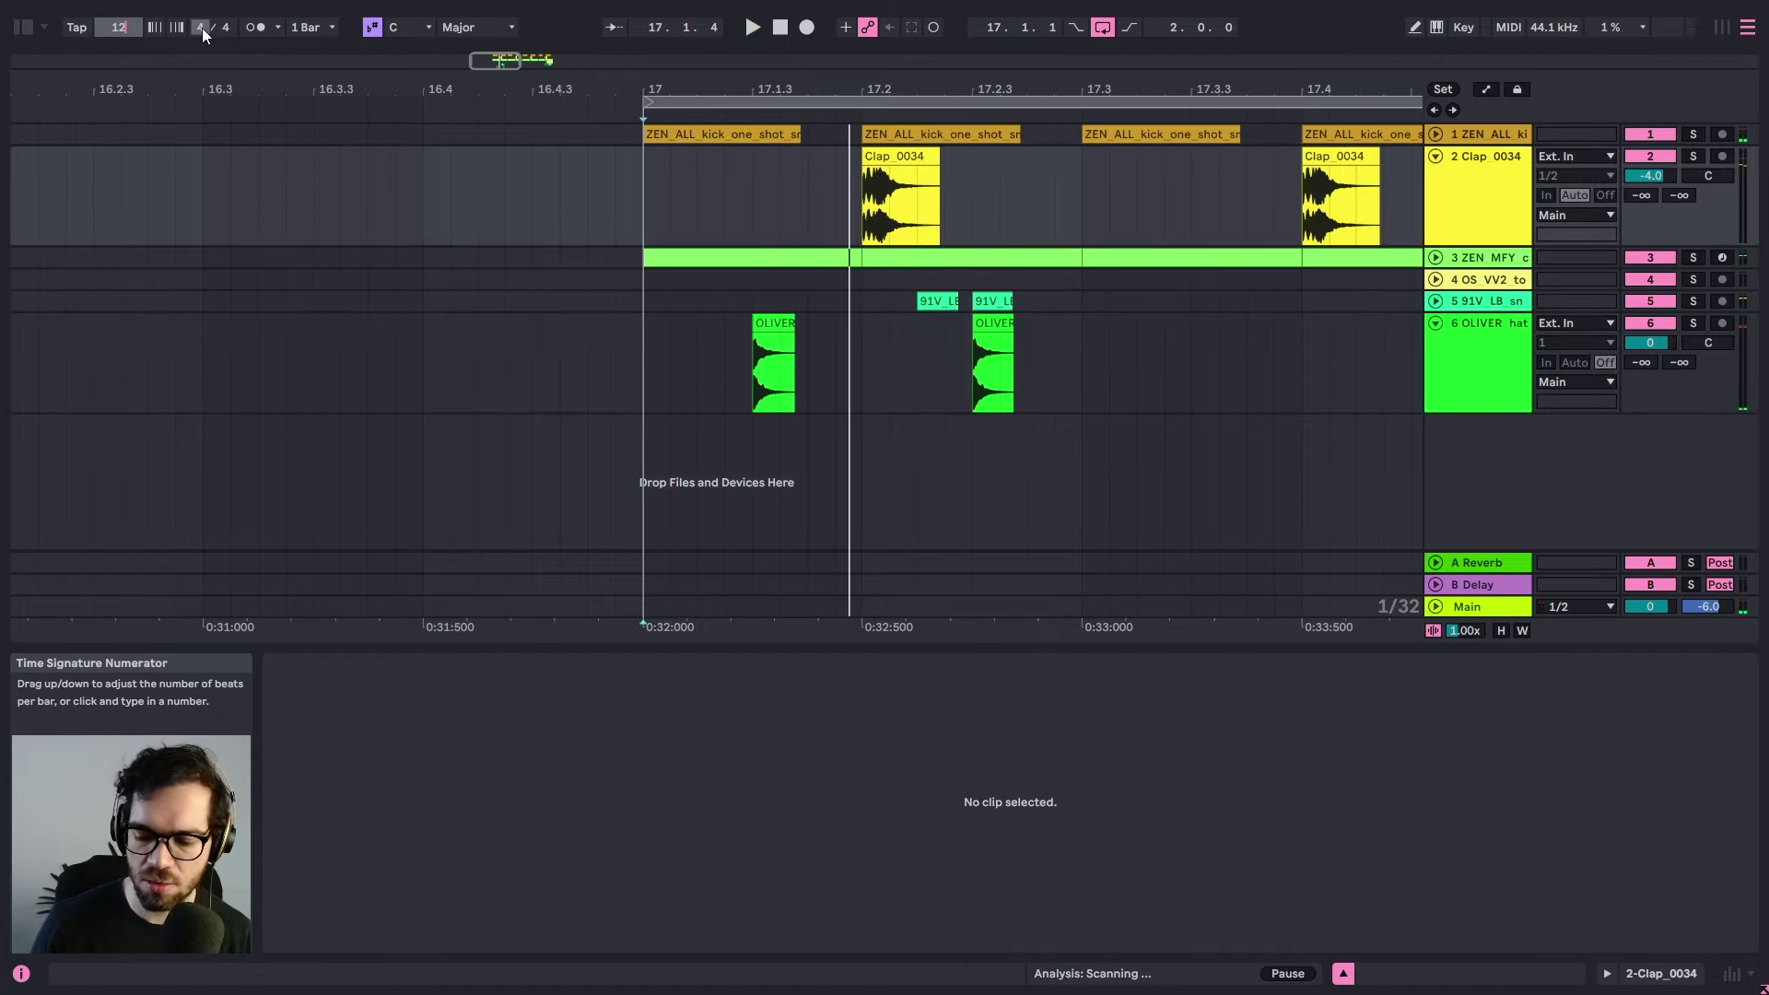
pyautogui.write('6')
pyautogui.press('Return')
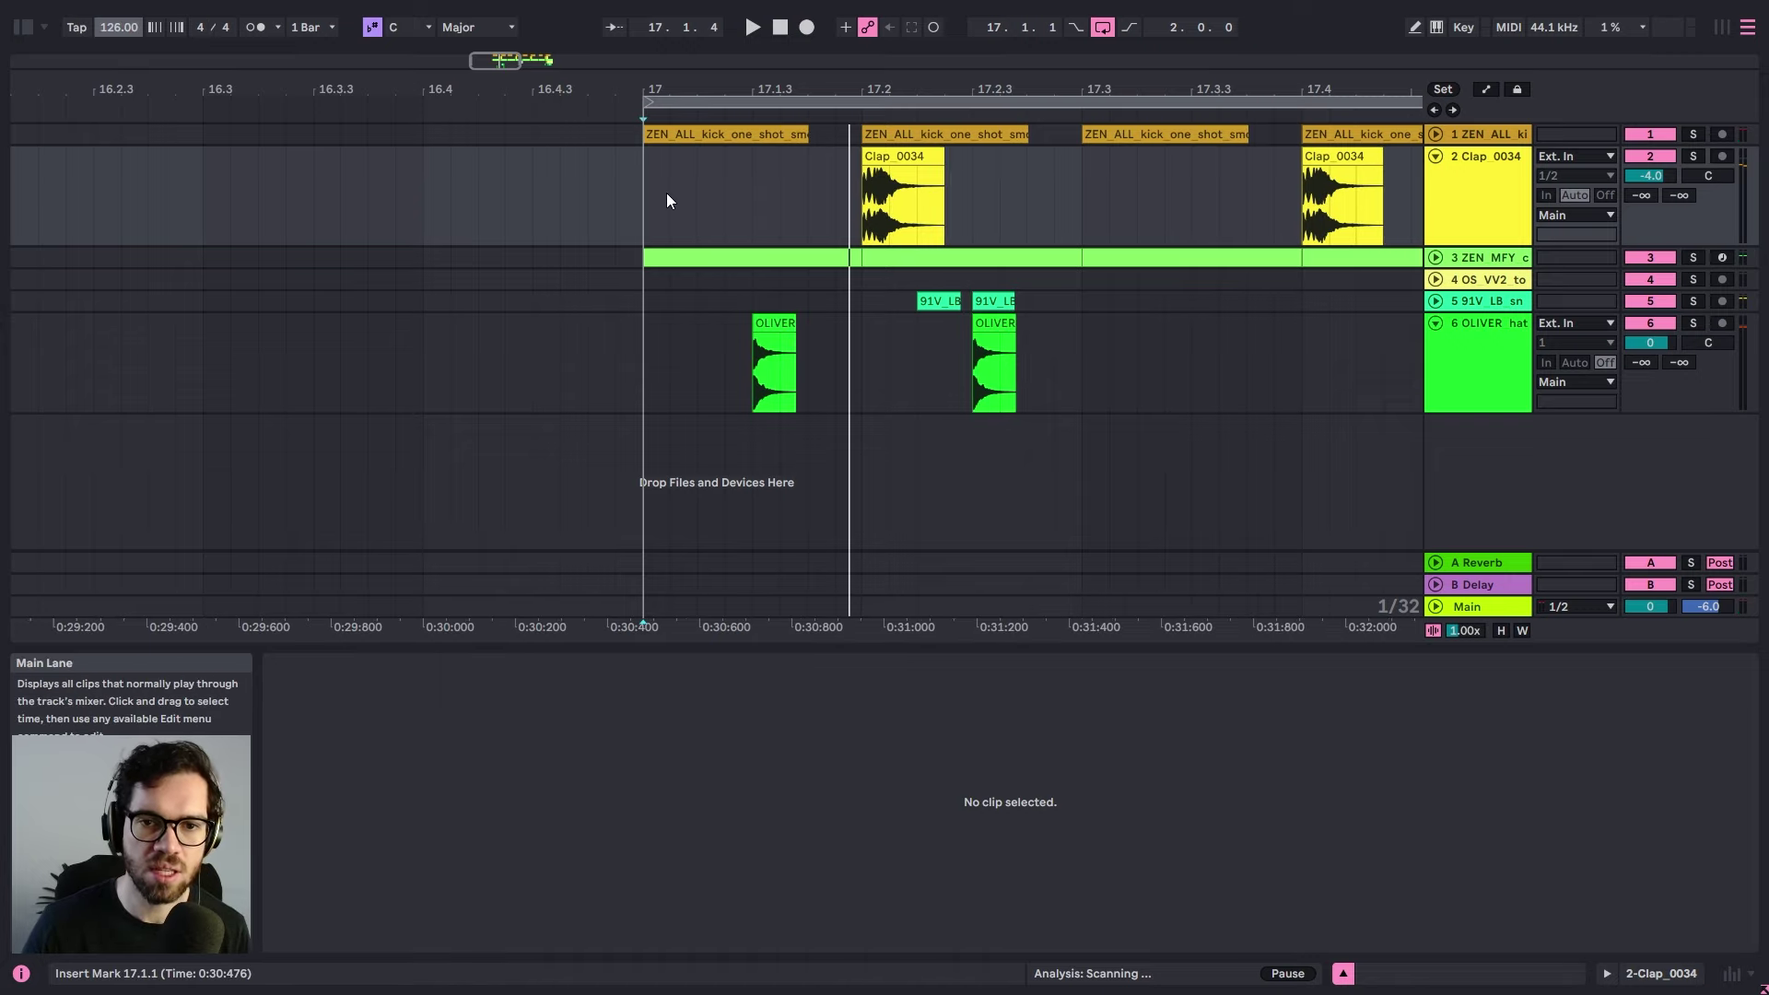
pyautogui.press('space')
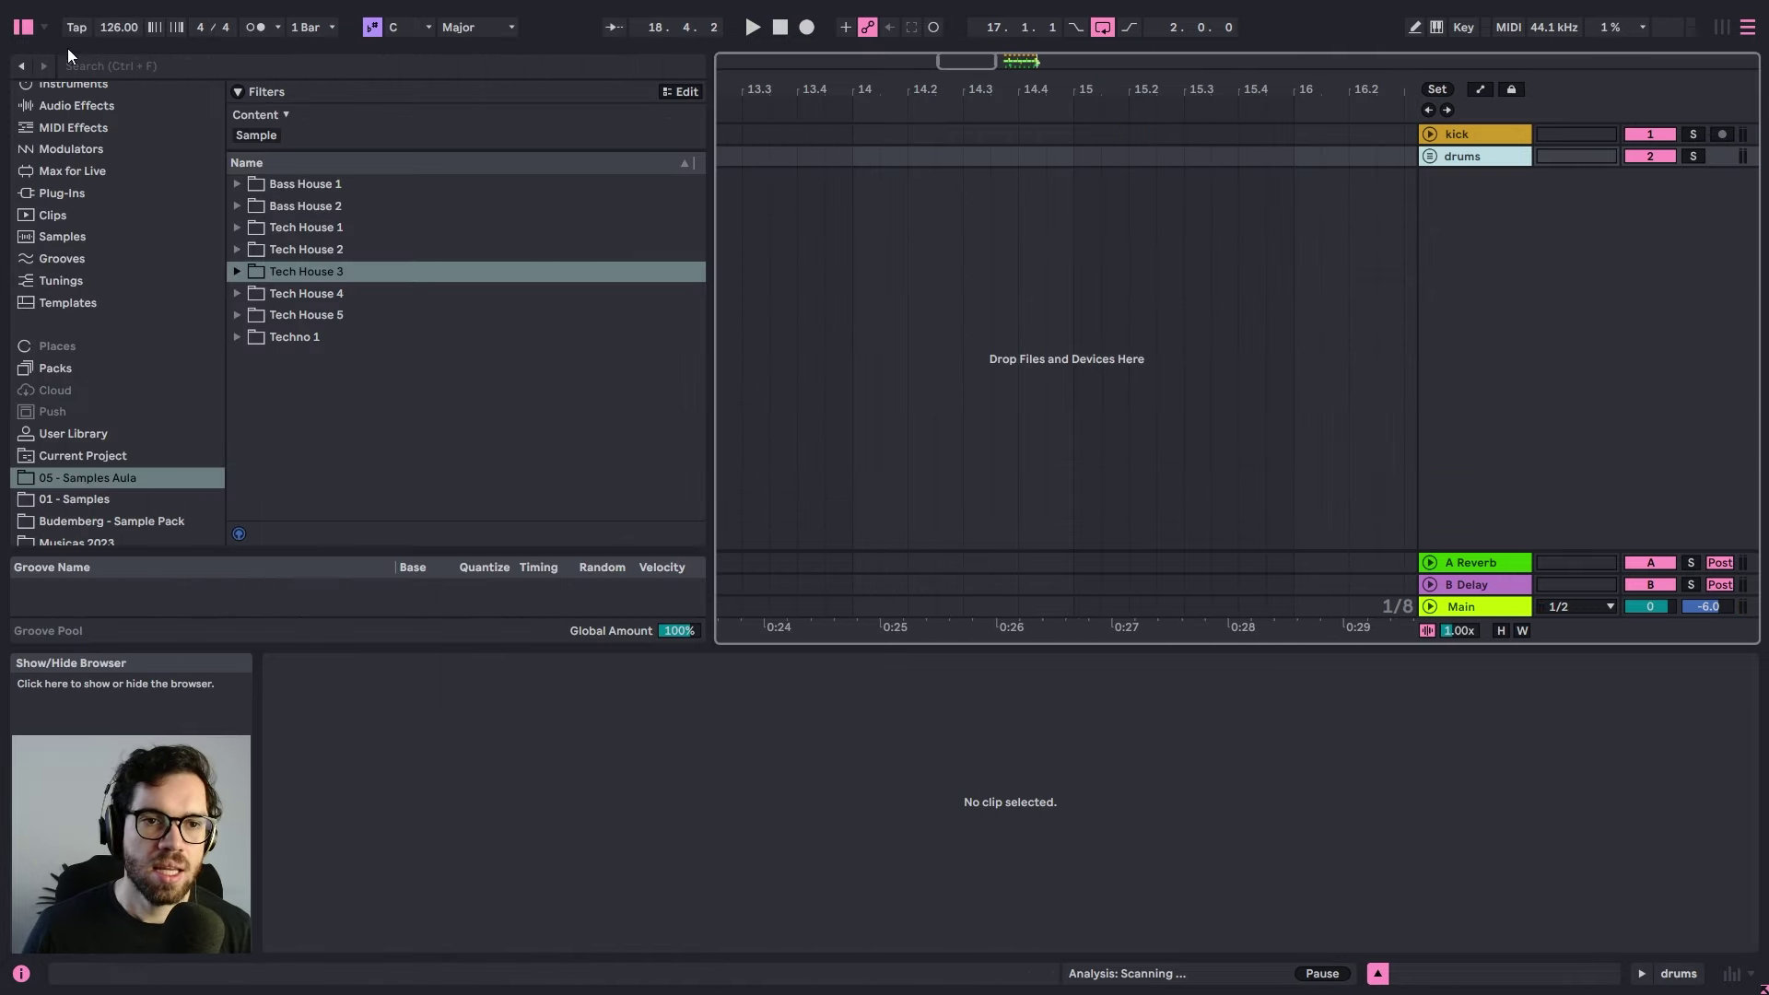
# - Search the browser for "snar"
pyautogui.click(119, 64)
pyautogui.write('s')
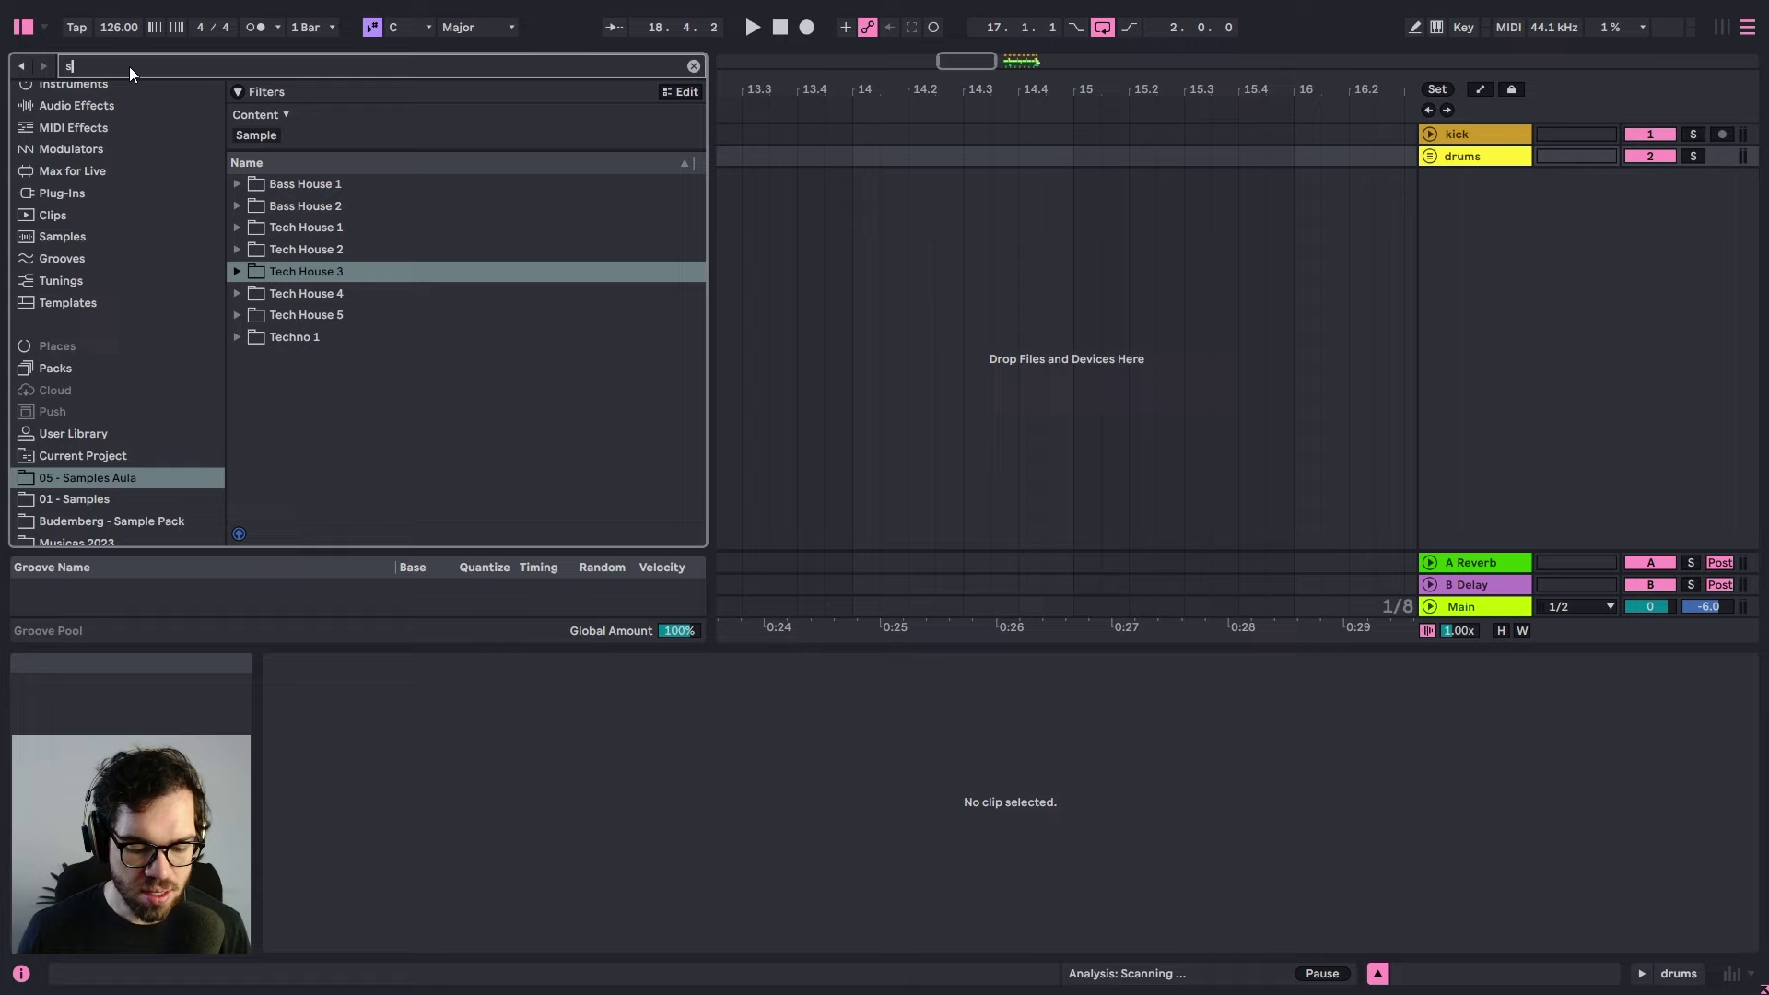
pyautogui.write('nar')
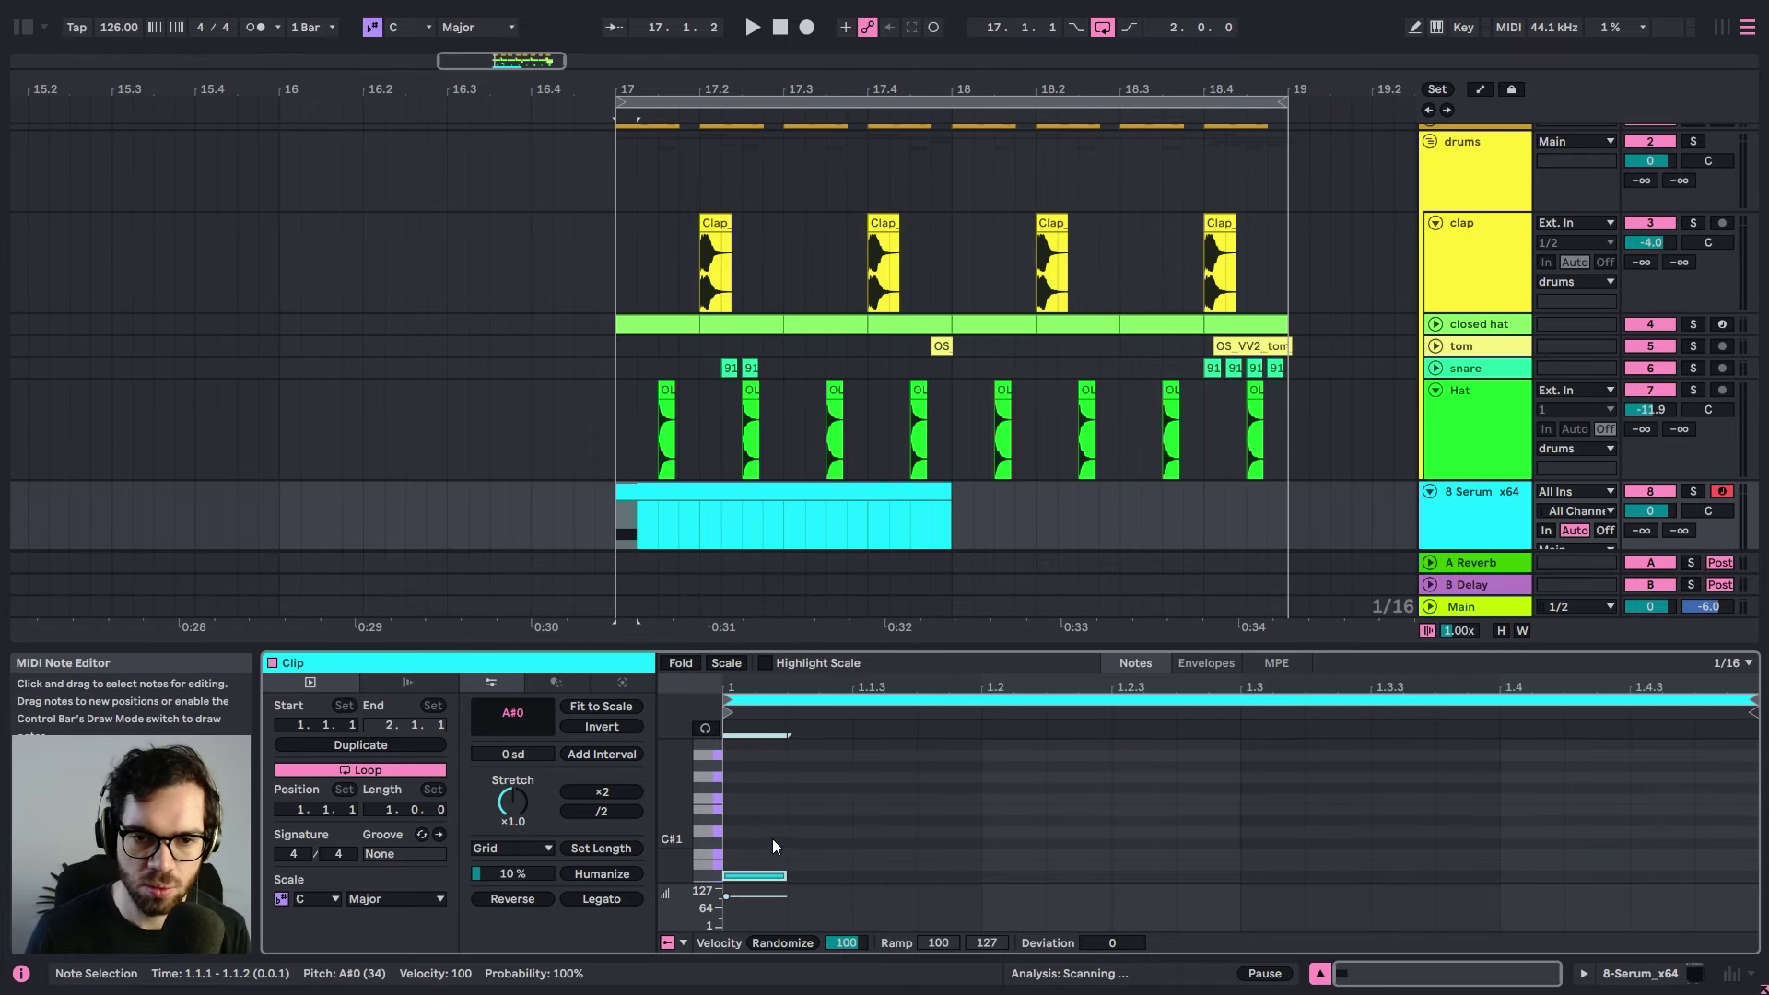
# - Move the first note of the Serum clip to D#1 and play the bass pattern from bar 17
pyautogui.moveTo(772, 875); pyautogui.dragTo(770, 816)
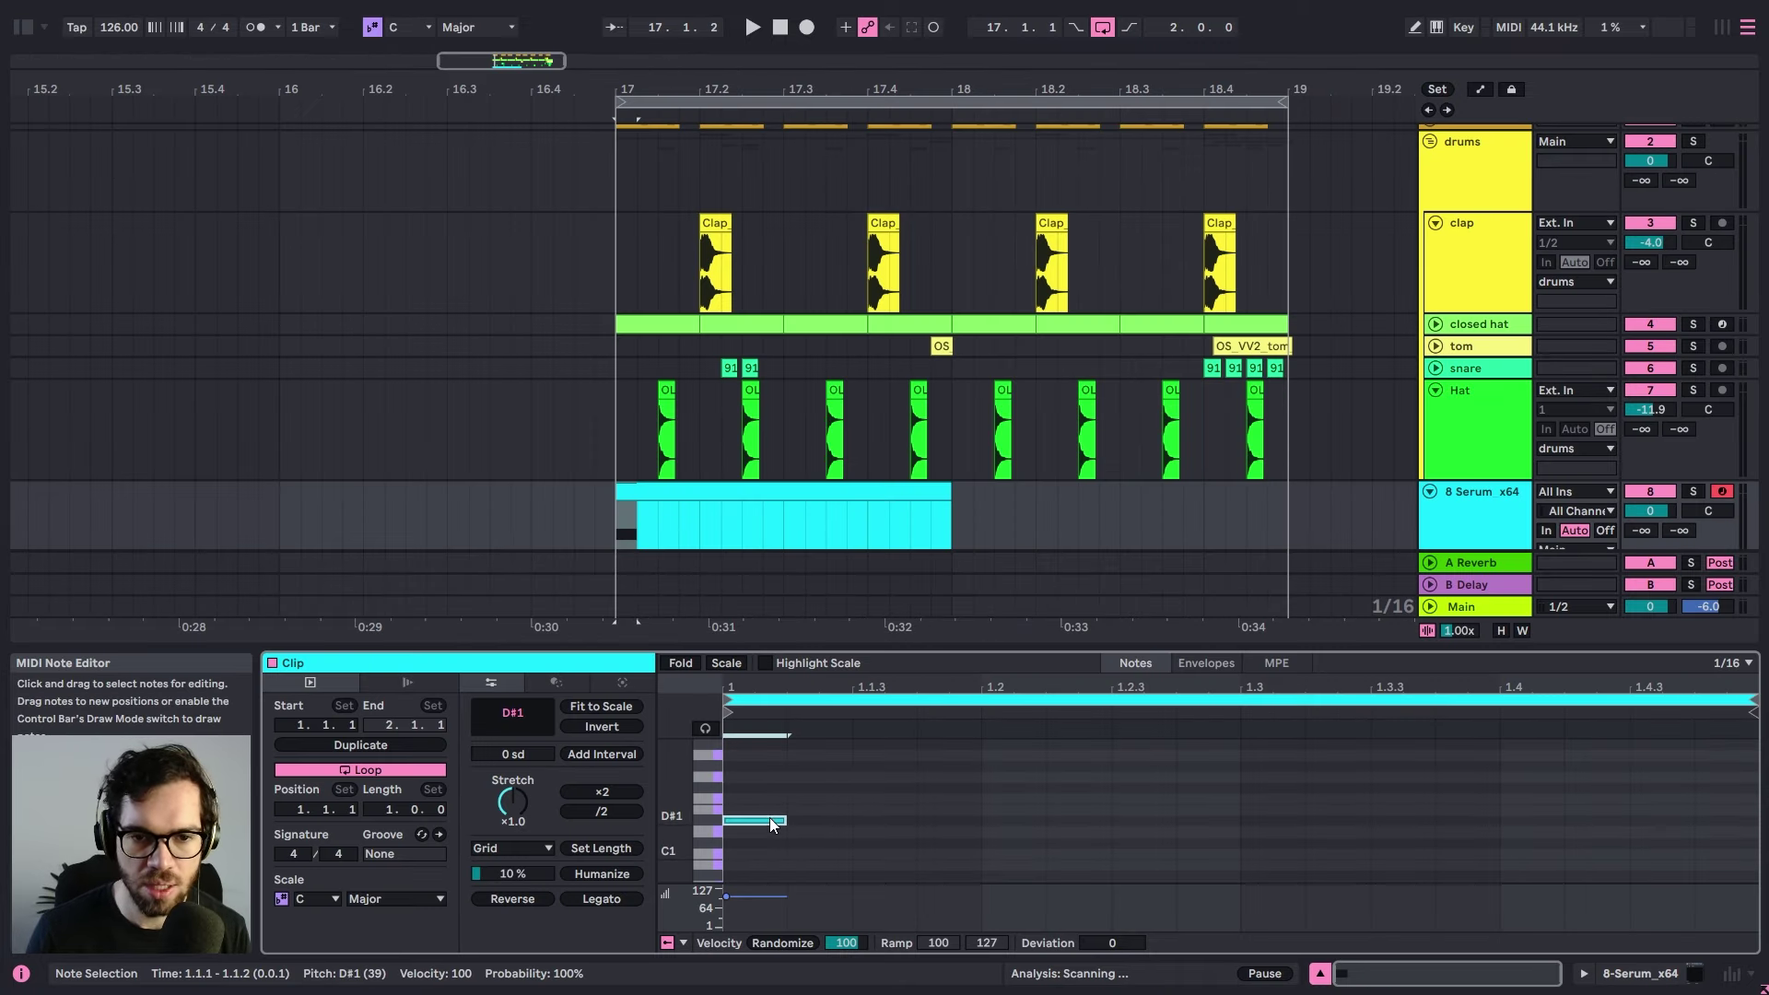
pyautogui.press('space')
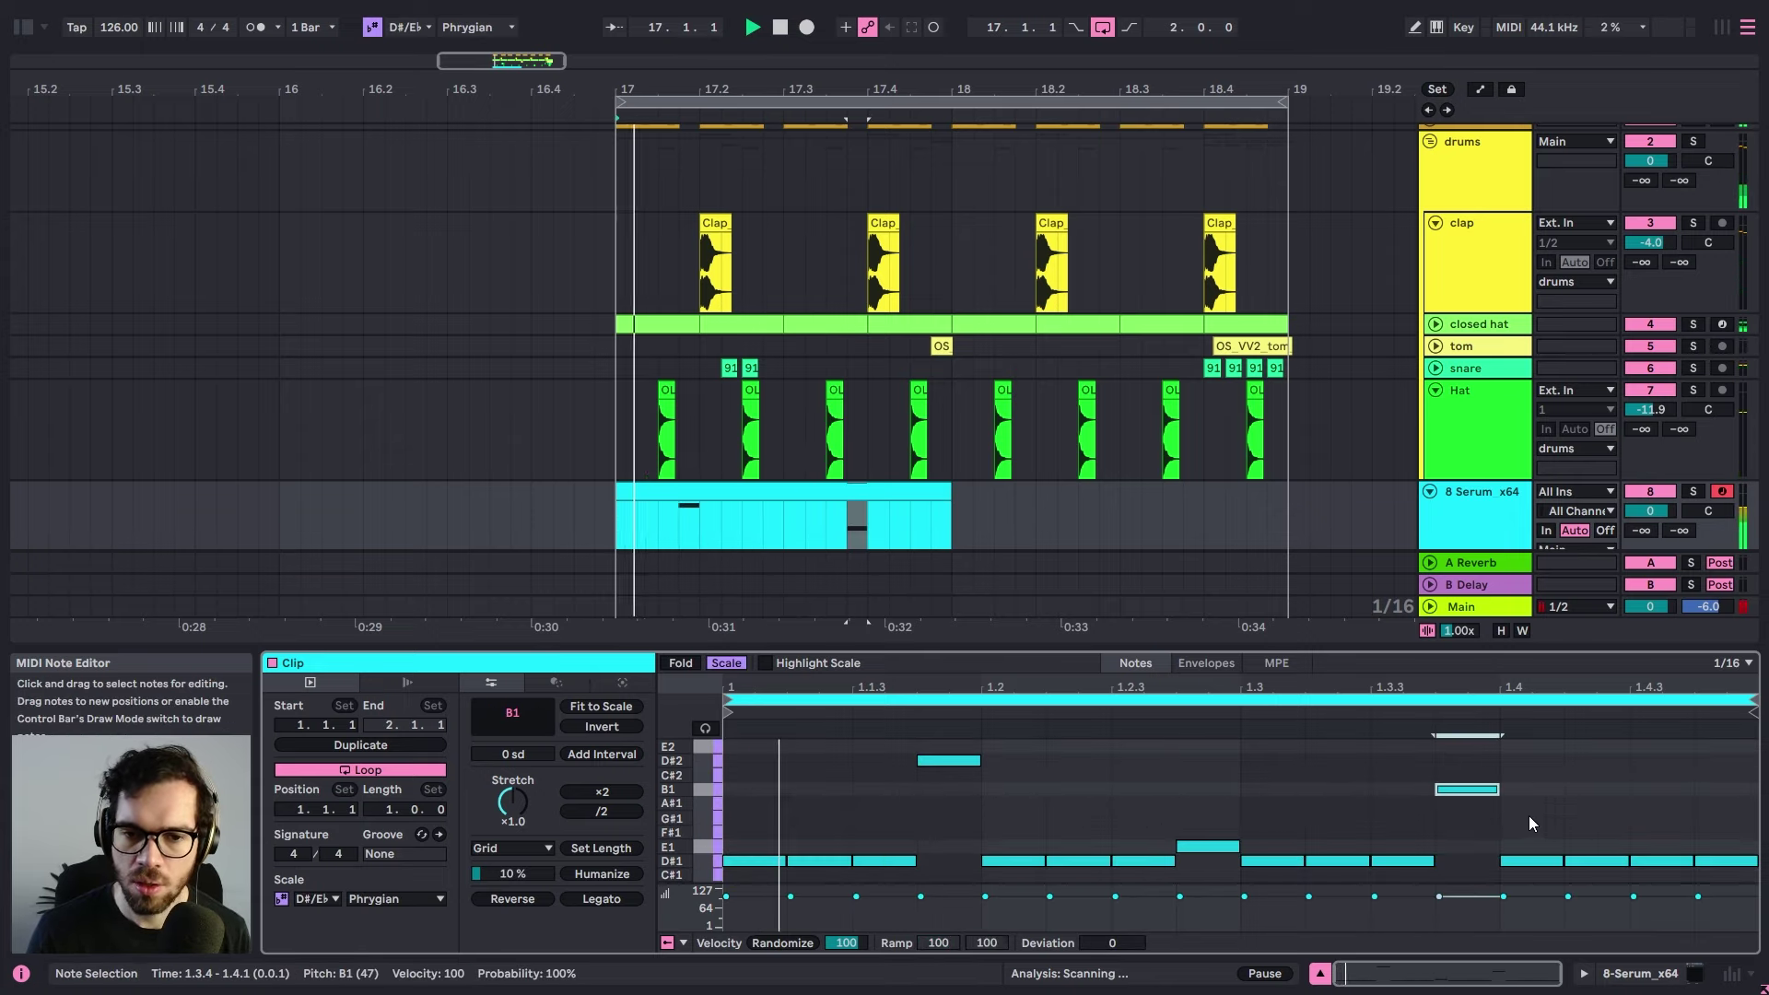
pyautogui.click(1503, 848)
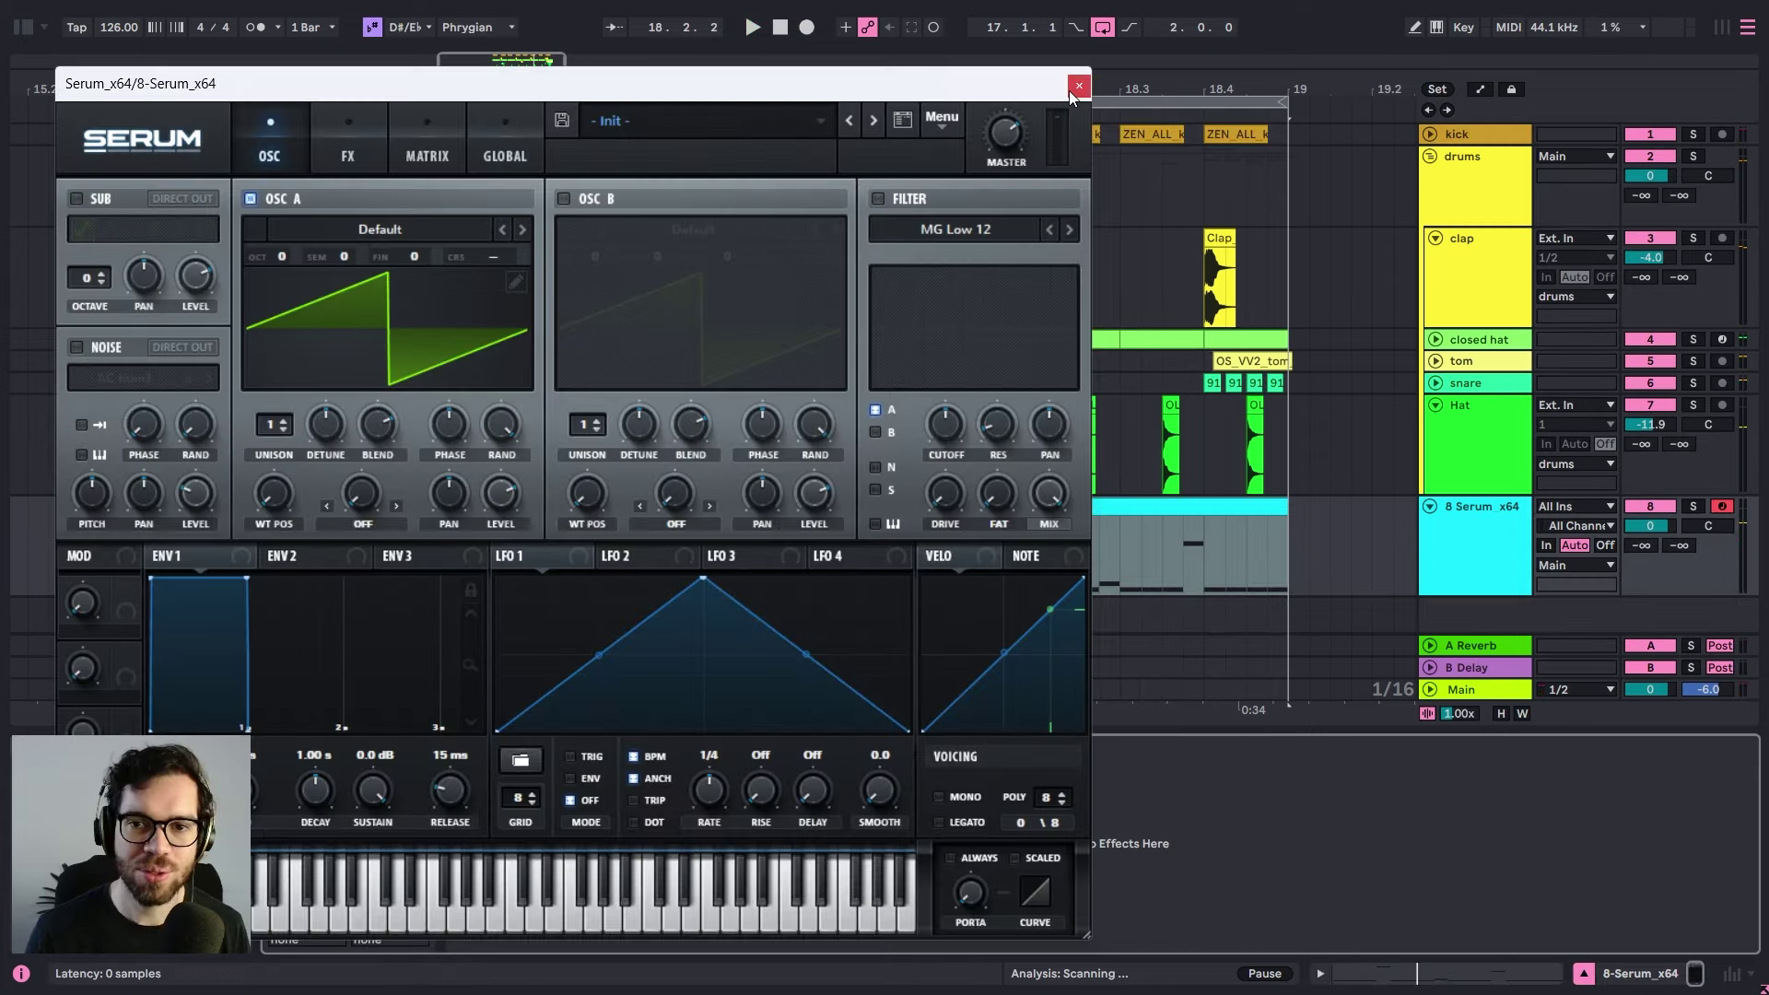
# - Close the Serum window, find EQ Eight in the browser and add it to the Serum track
pyautogui.click(1072, 87)
pyautogui.click(23, 26)
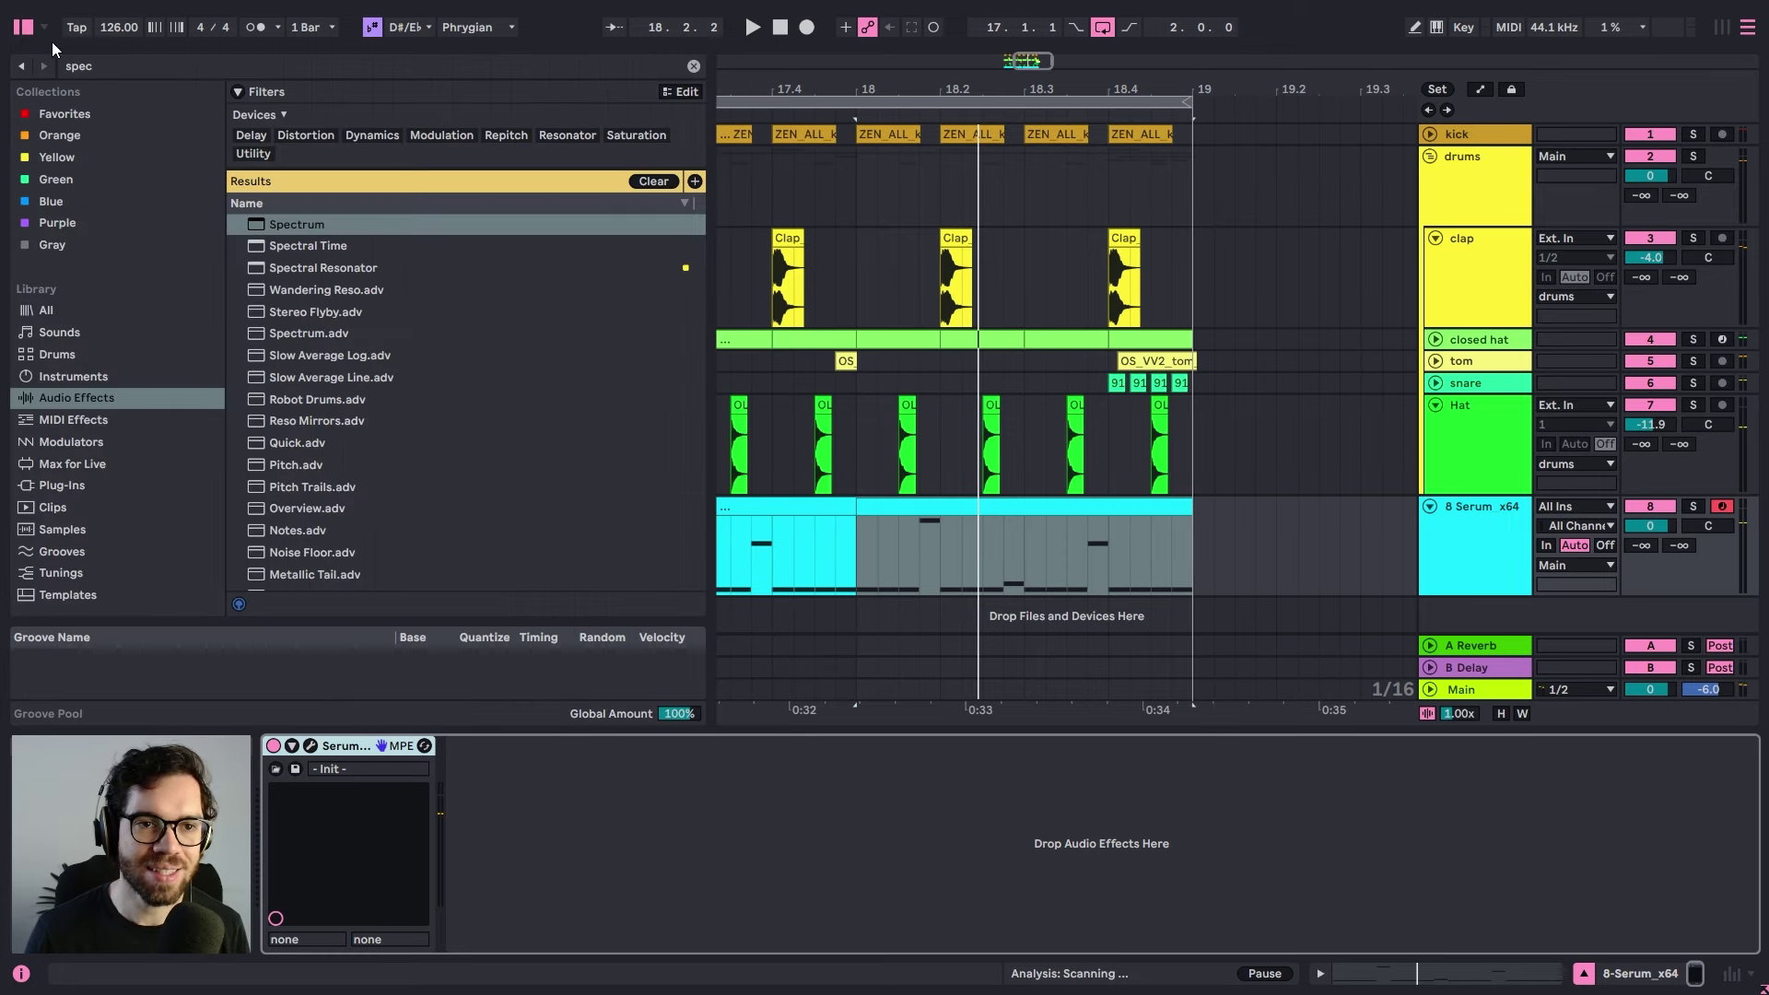
pyautogui.click(119, 66)
pyautogui.write('eq')
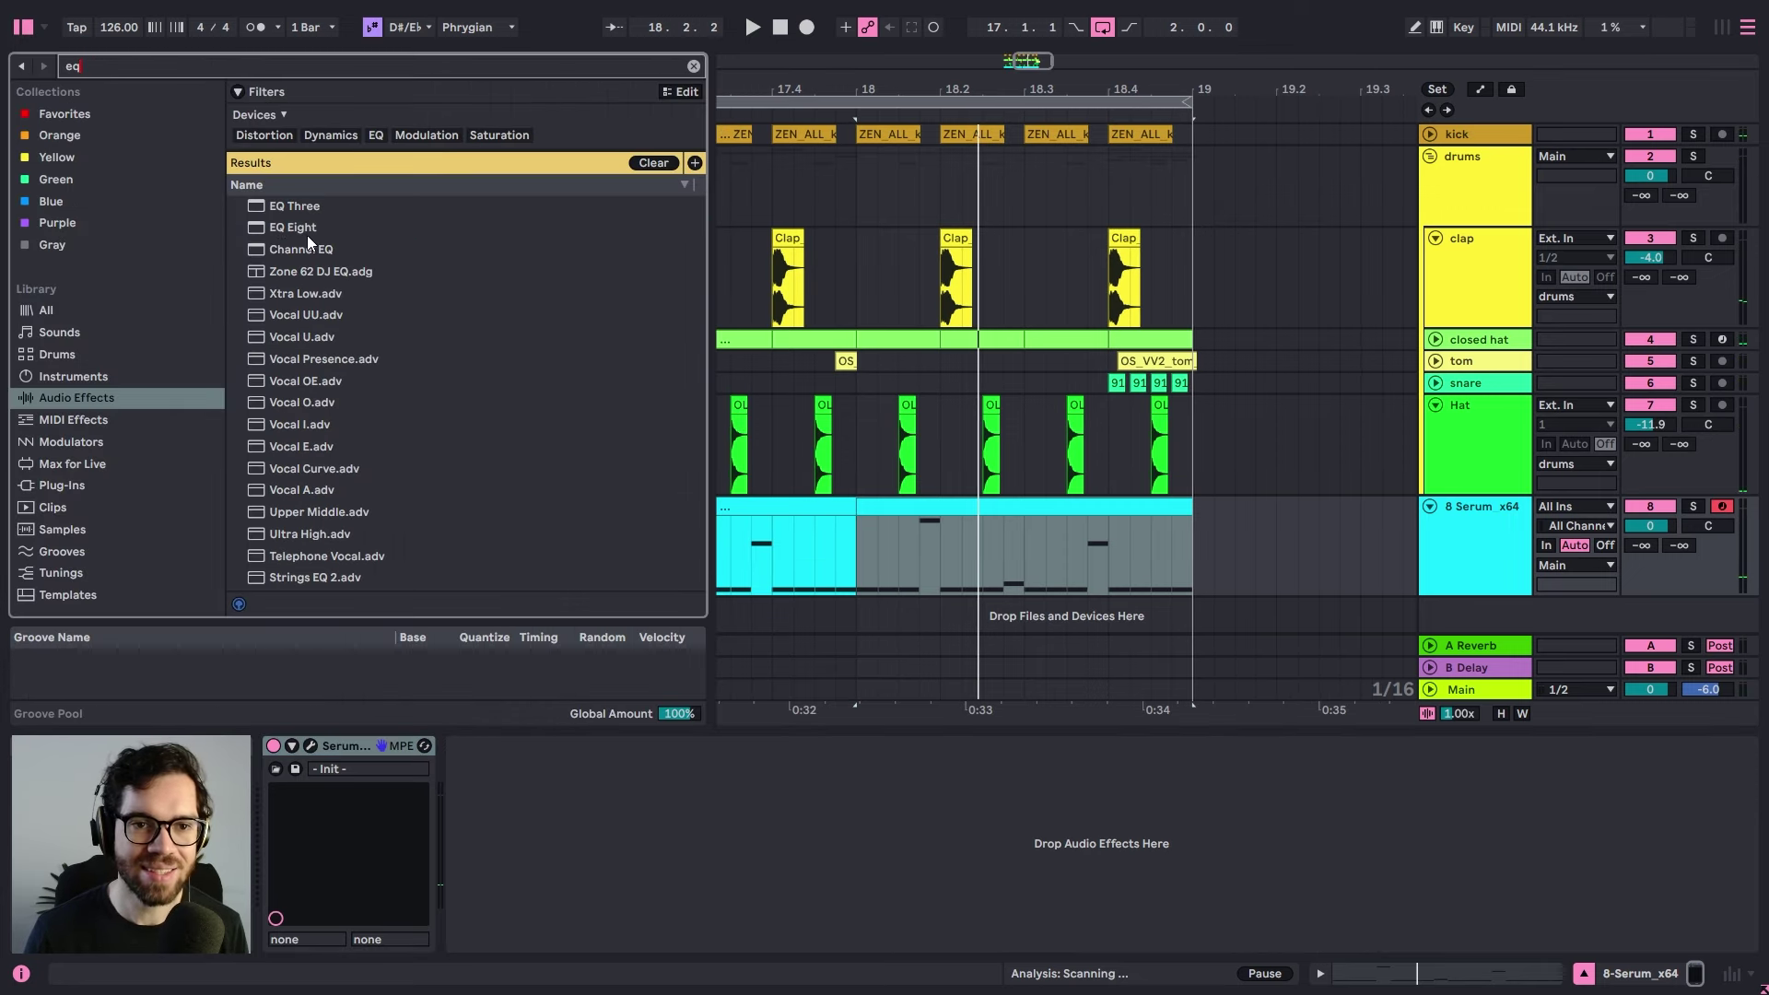
pyautogui.doubleClick(307, 235)
# - Expand EQ Eight's display and play the bass to examine its frequency spectrum
pyautogui.click(475, 747)
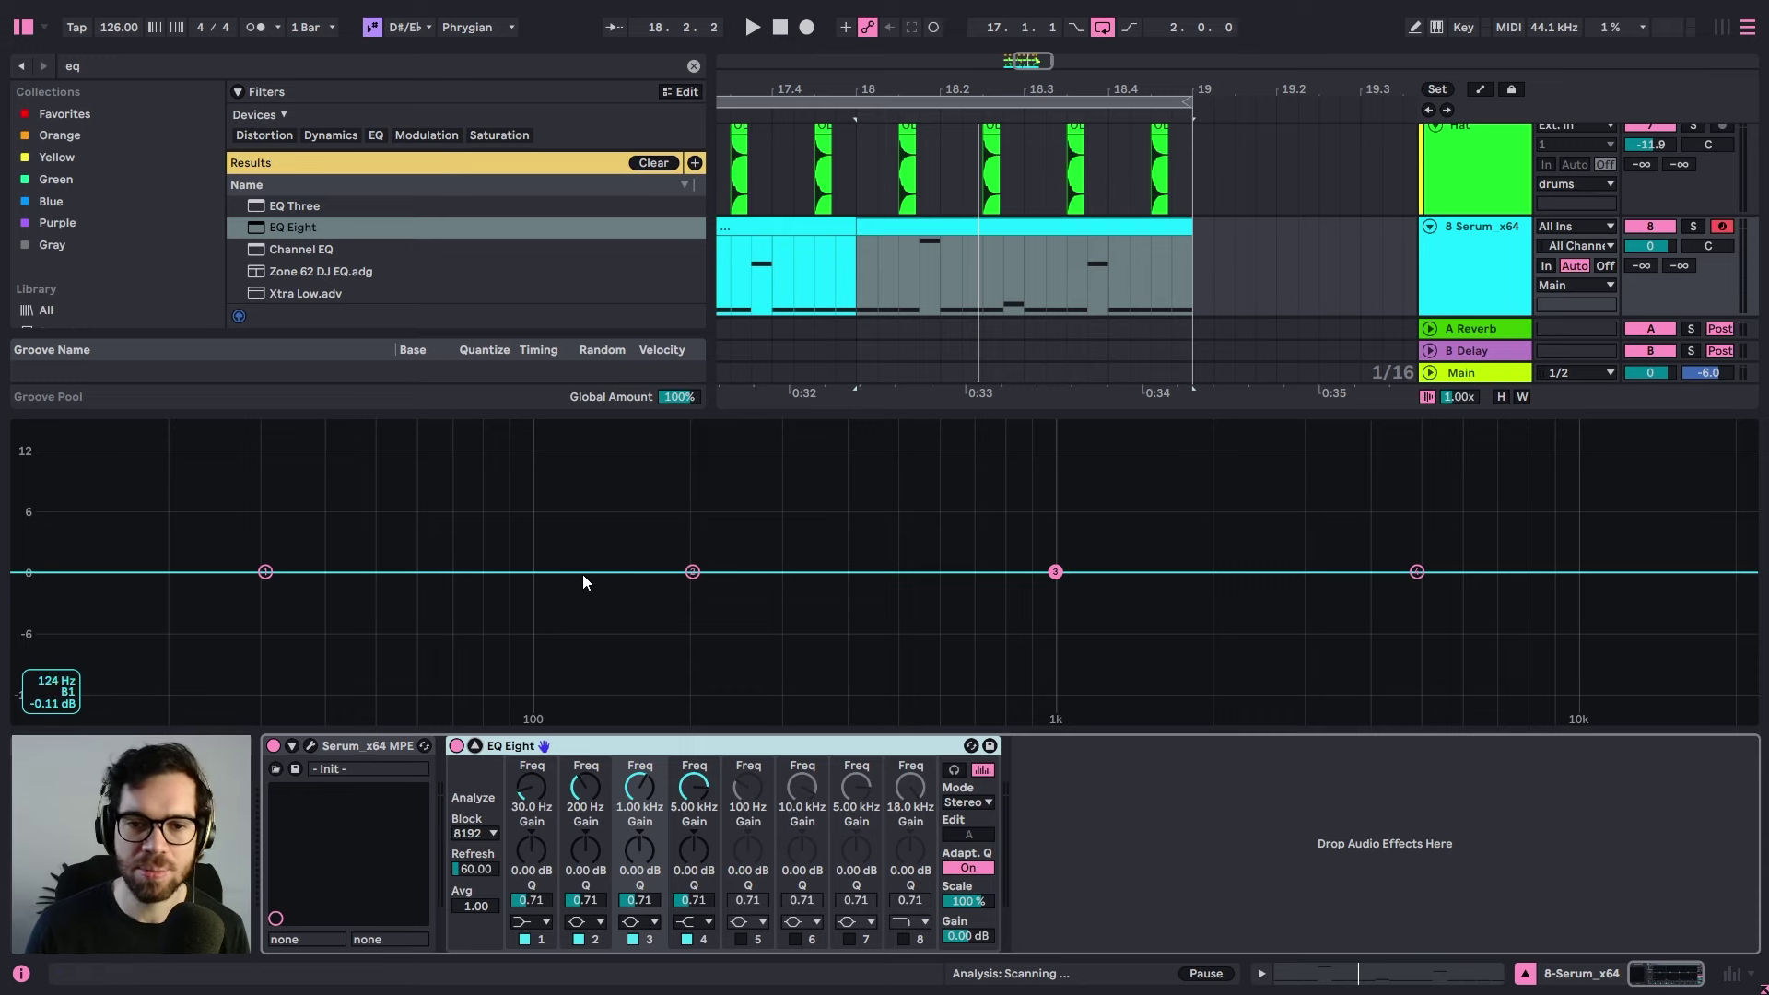
pyautogui.press('space')
pyautogui.press('space')
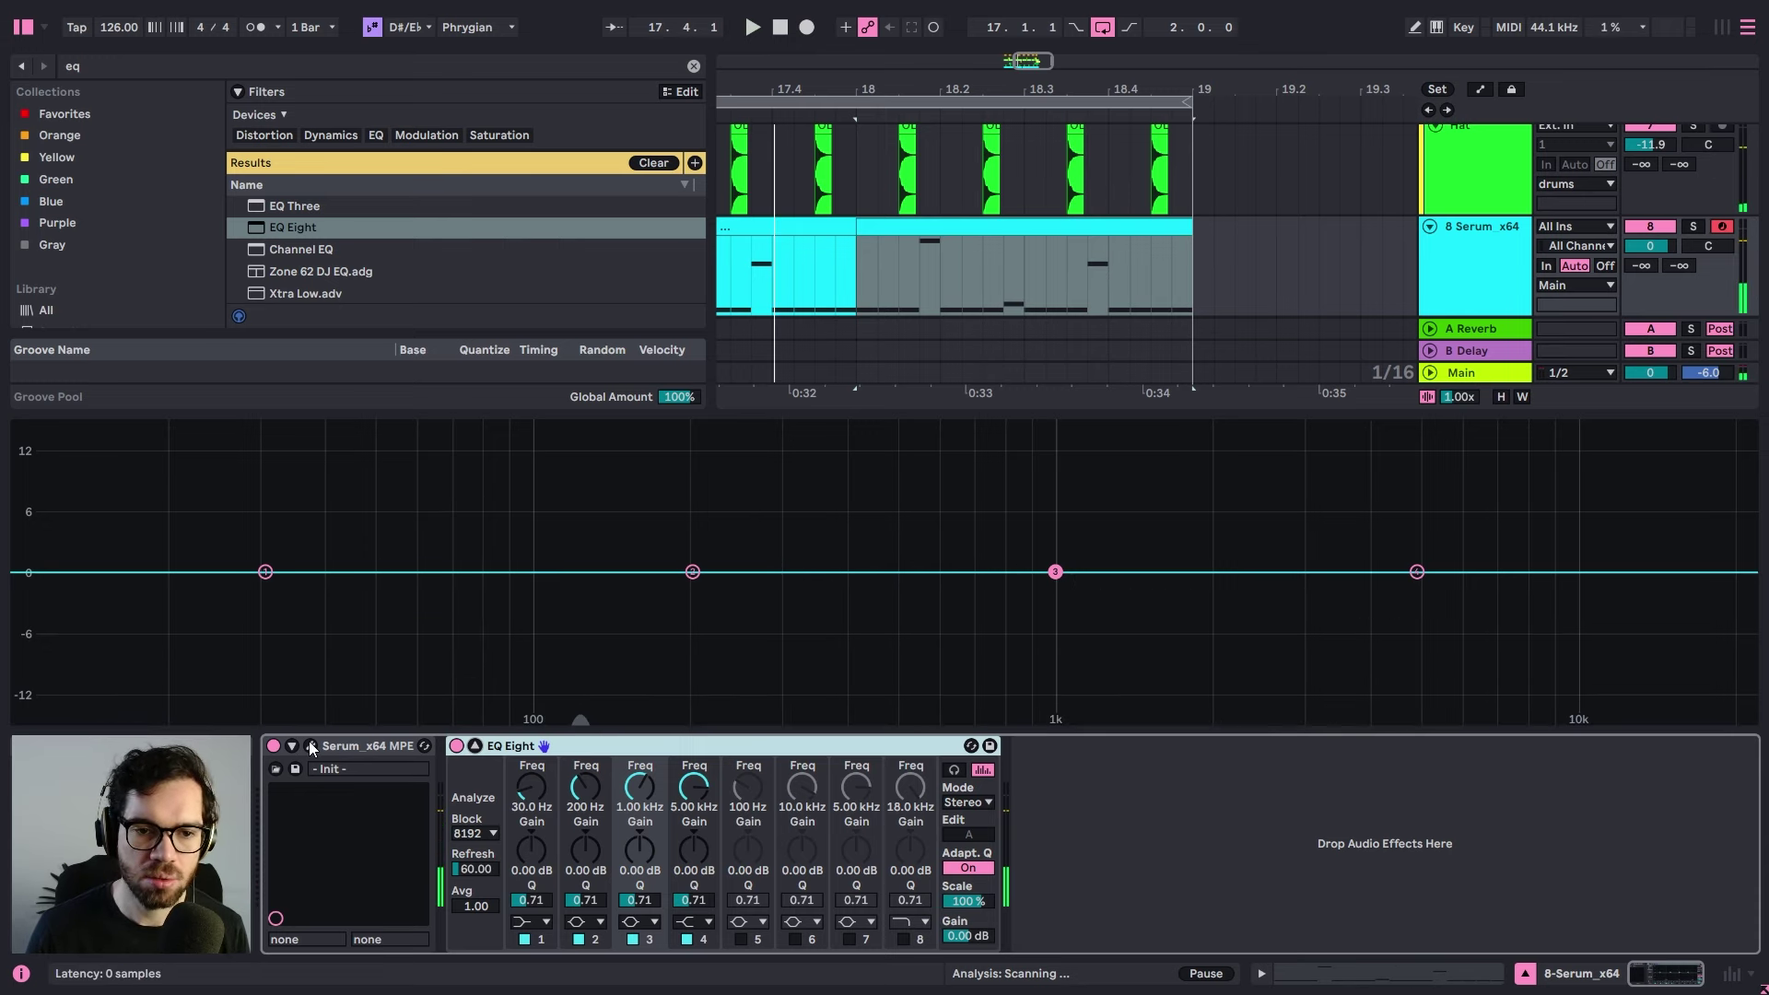
# - Set OSC A's octave to -1 in Serum and play the bass with the plug-in window moved aside
pyautogui.click(310, 747)
pyautogui.moveTo(285, 256); pyautogui.dragTo(286, 278)
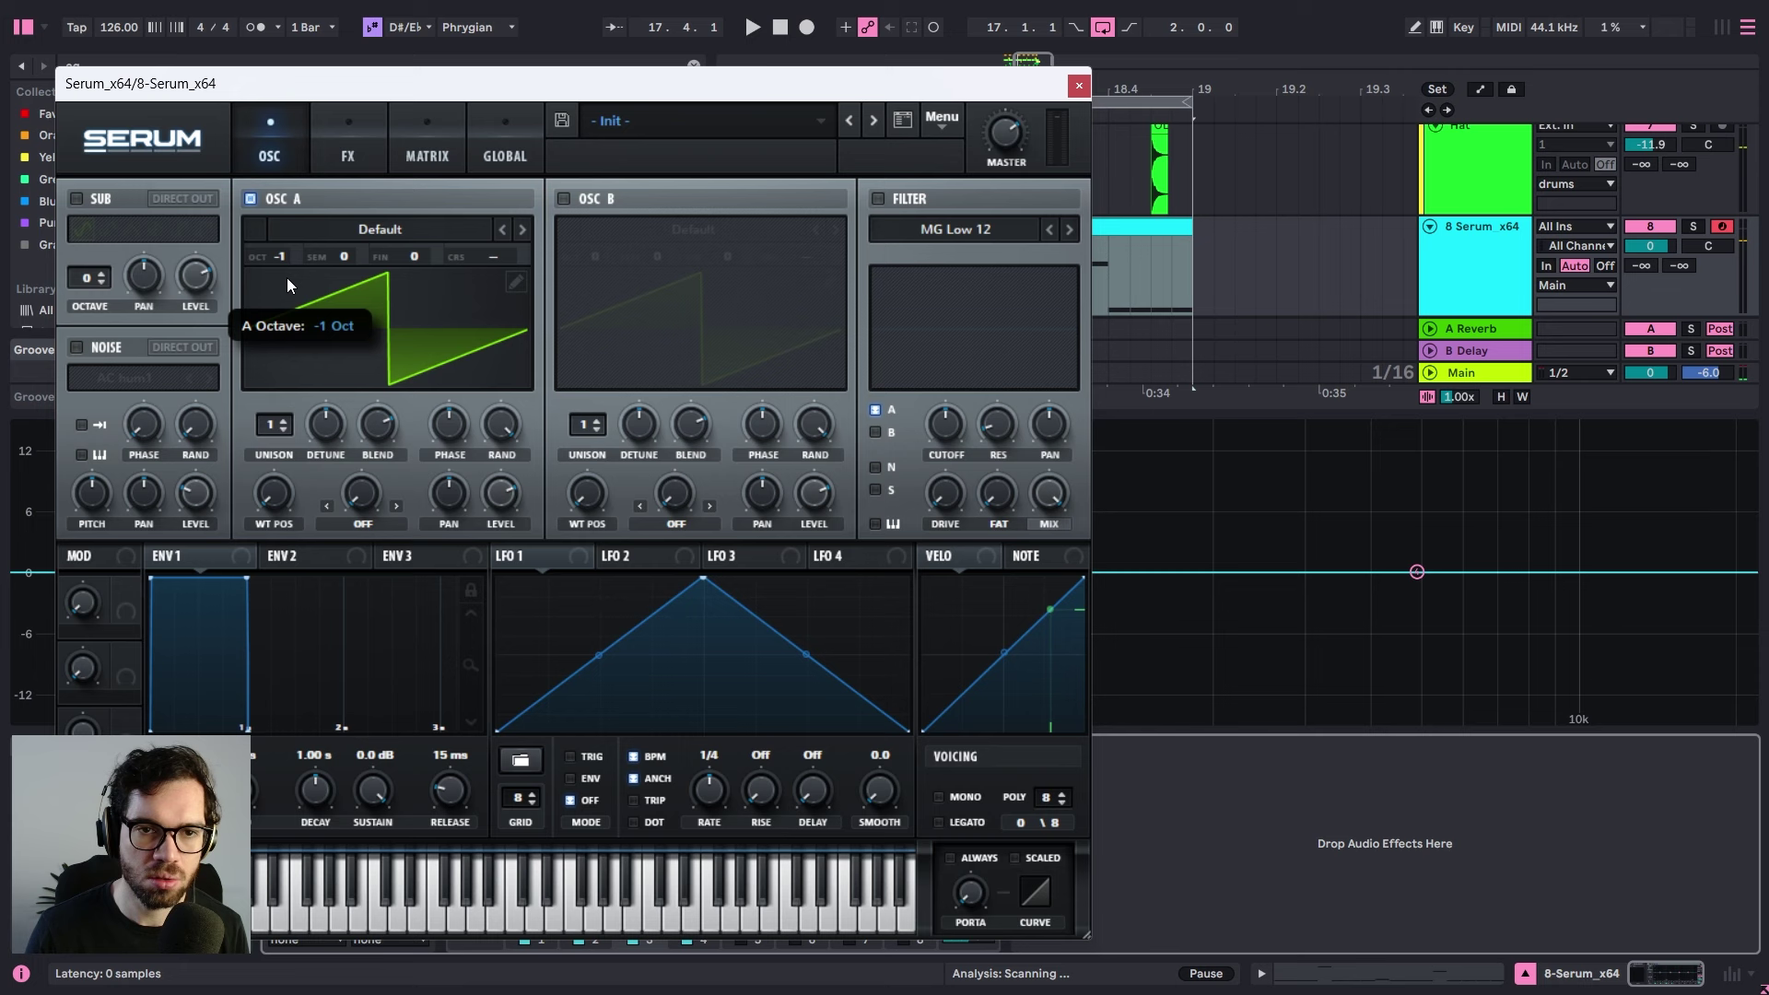
pyautogui.press('space')
pyautogui.moveTo(390, 93); pyautogui.dragTo(1001, 86)
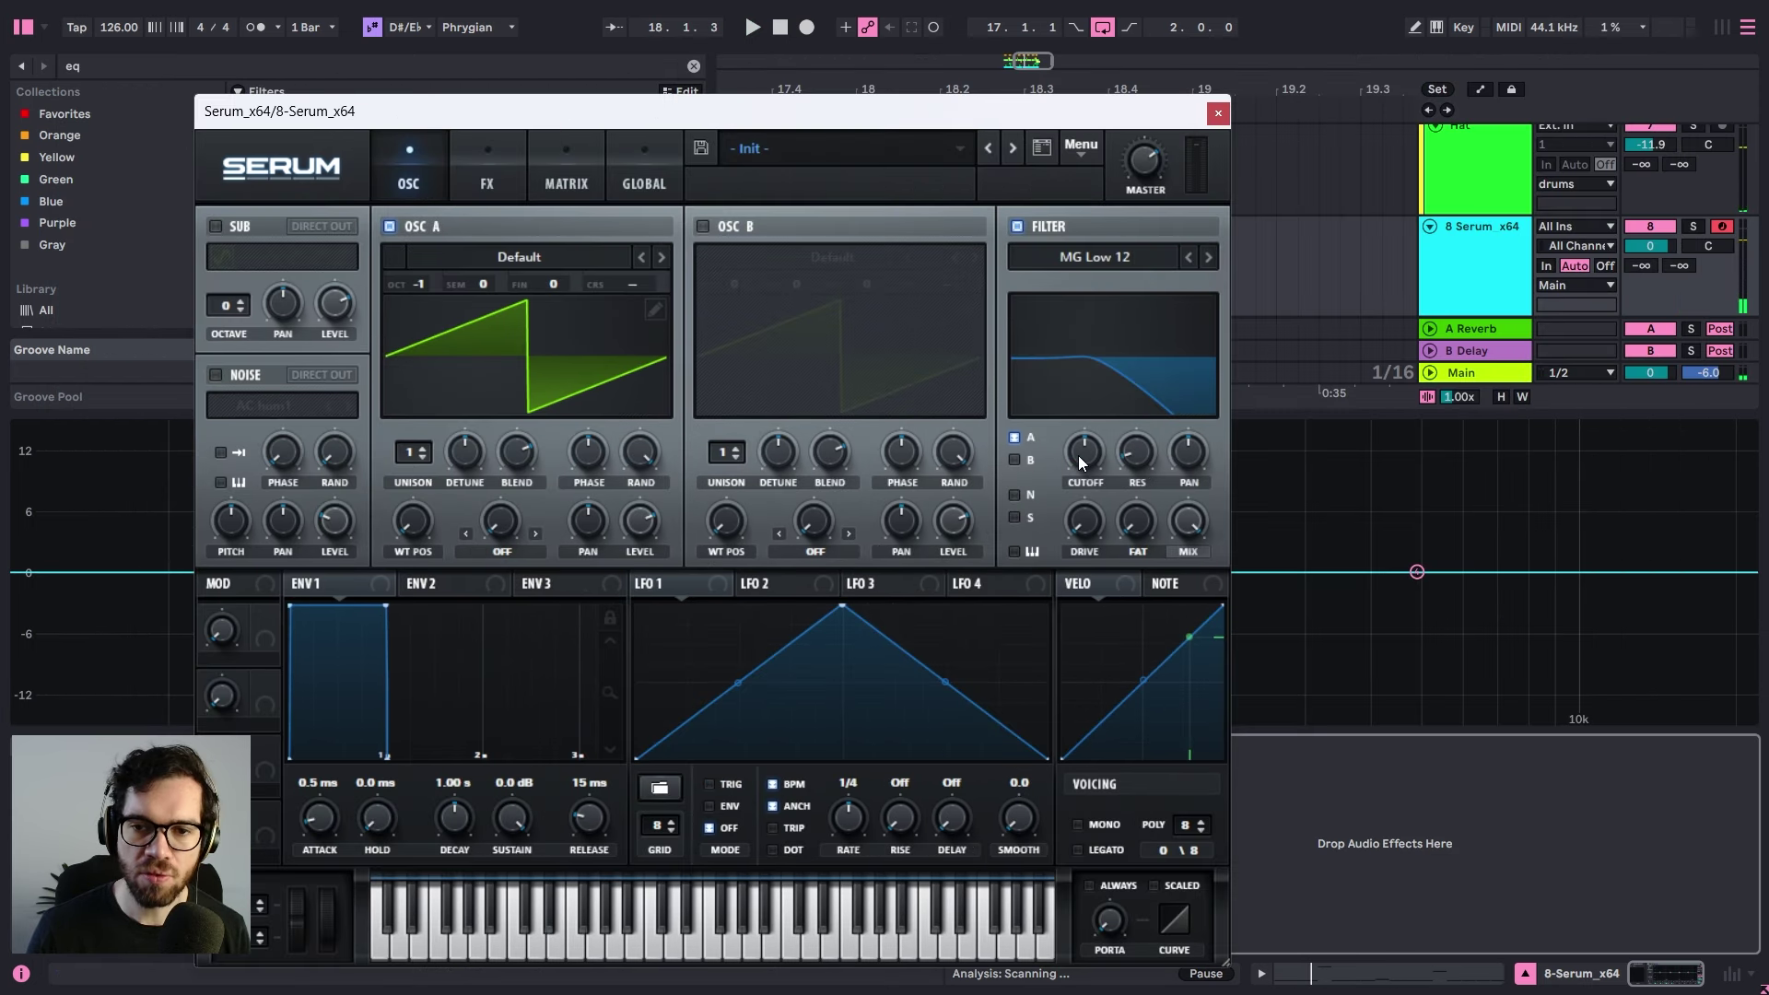
# - Lower Serum's MG Low 12 filter cutoff and shape Envelope 1 with 119 ms decay, -17.4 dB sustain and about 81 ms release
pyautogui.moveTo(1081, 461); pyautogui.dragTo(1080, 505)
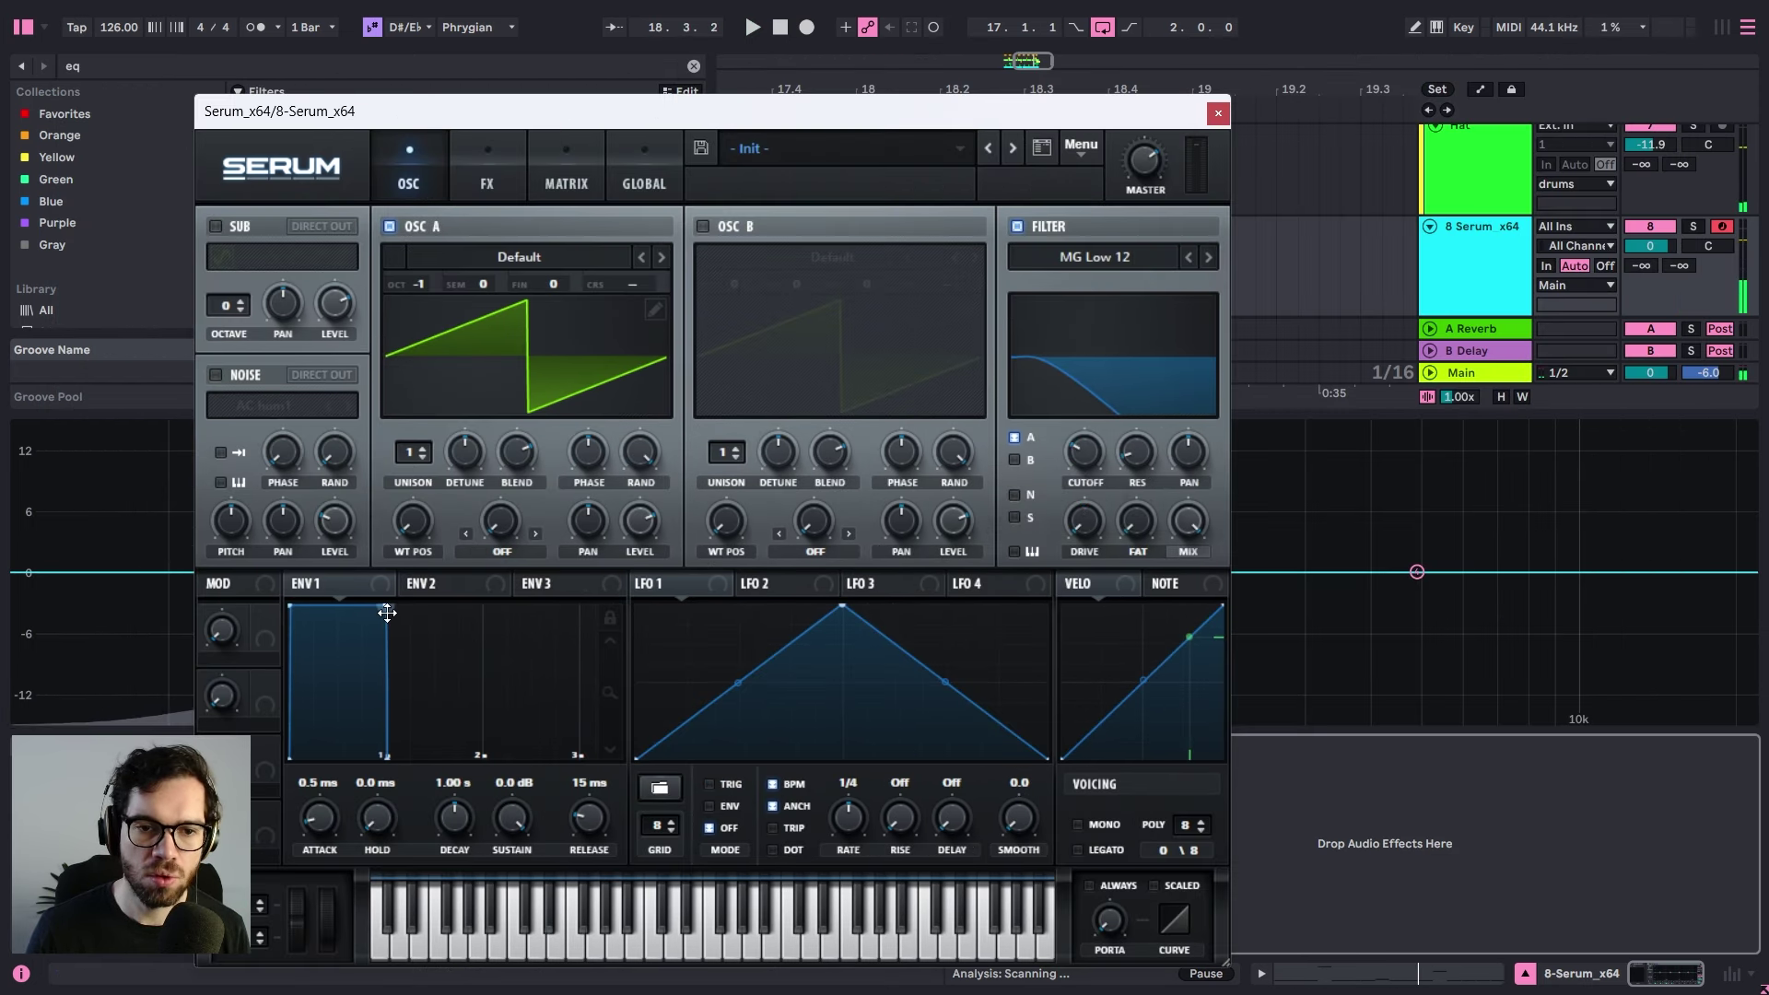
pyautogui.moveTo(385, 605); pyautogui.dragTo(301, 703)
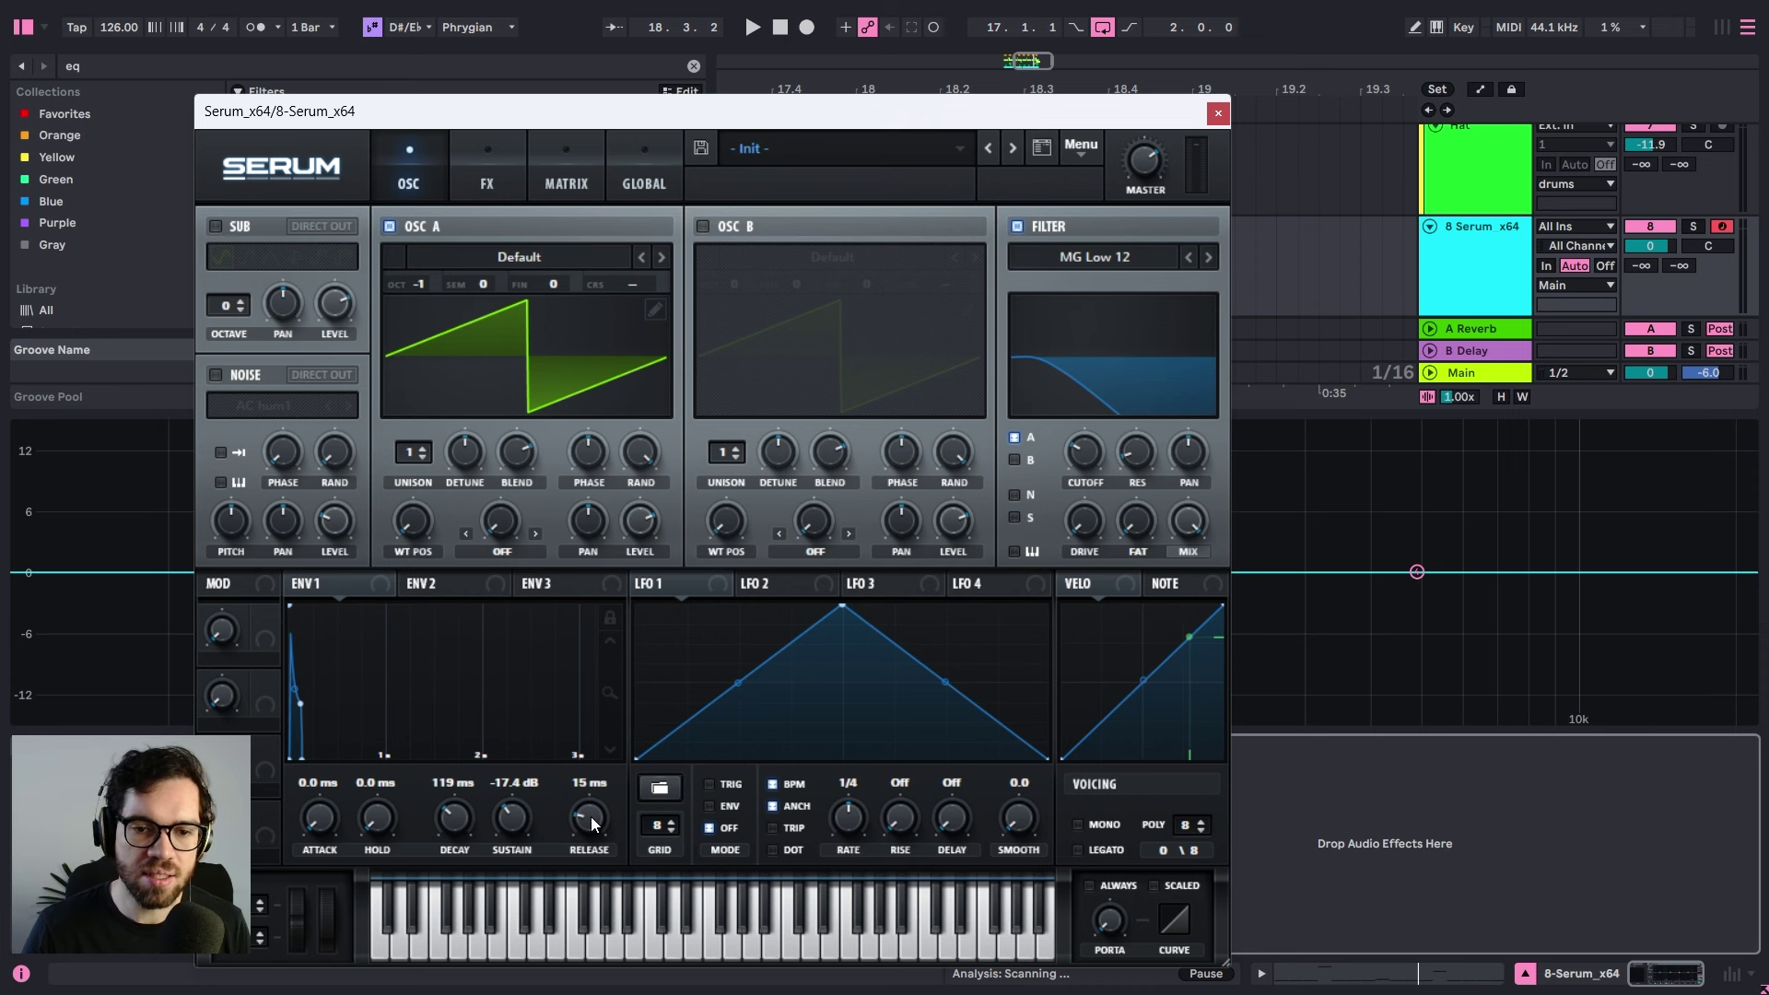
pyautogui.moveTo(590, 816); pyautogui.dragTo(595, 794)
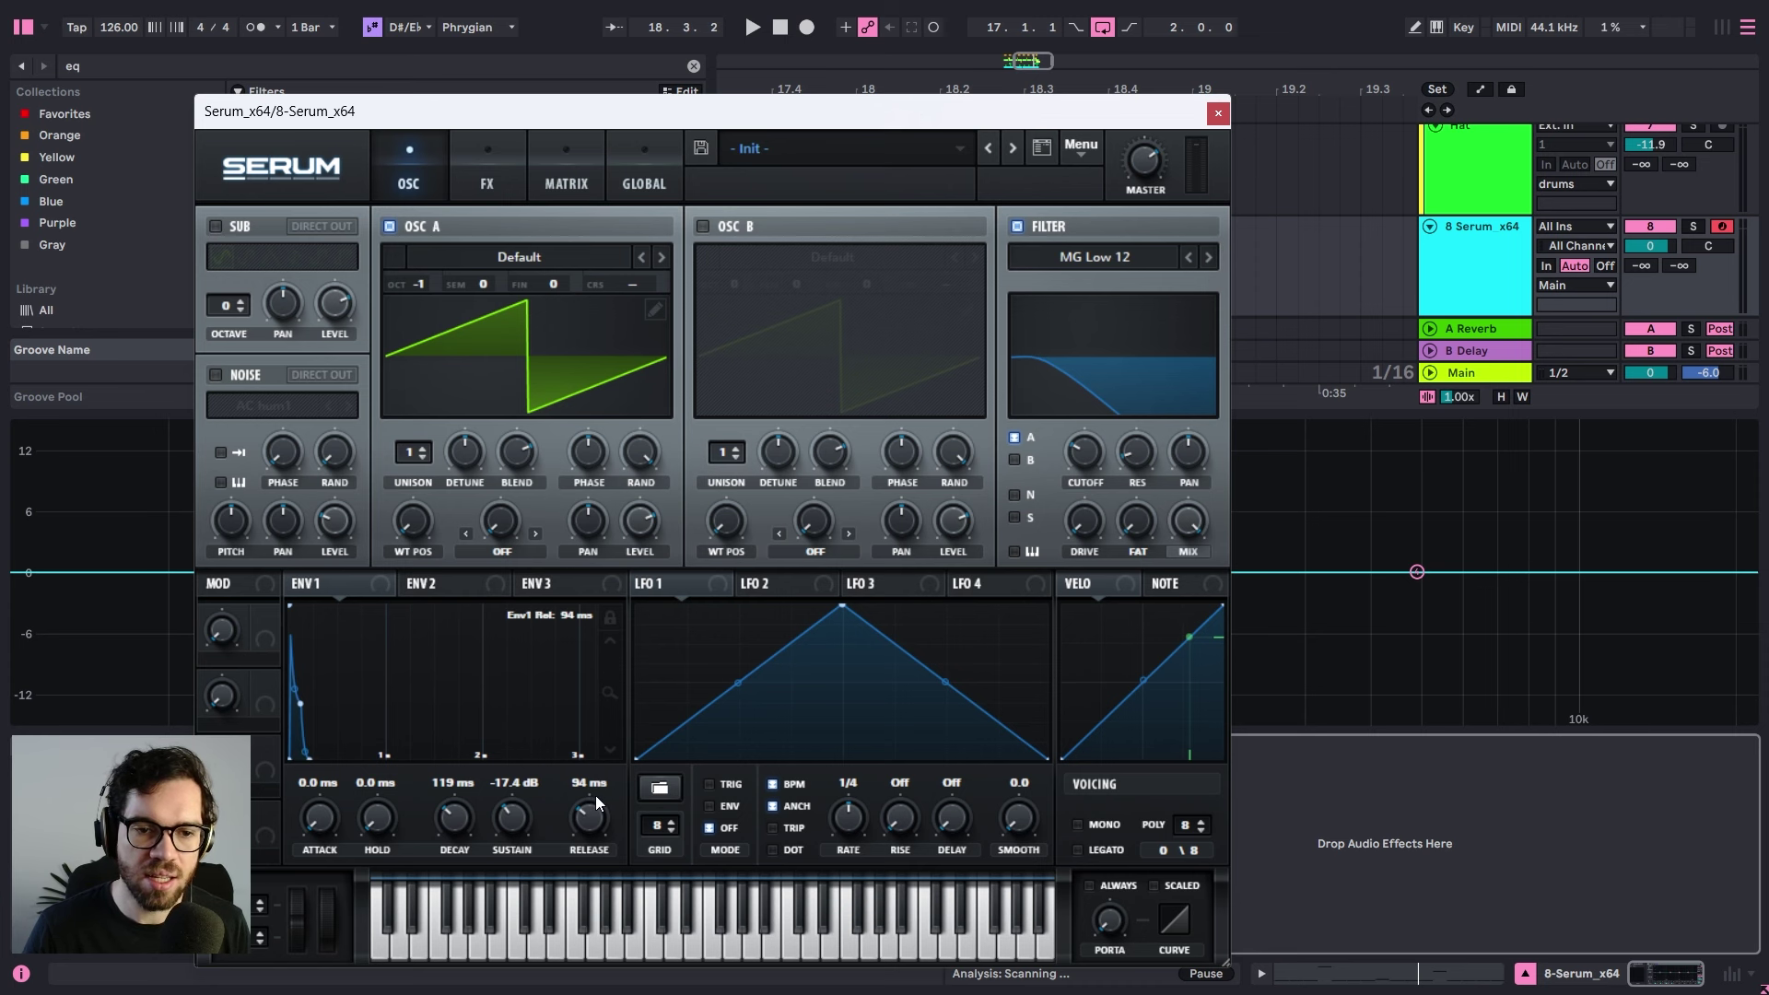
pyautogui.press('space')
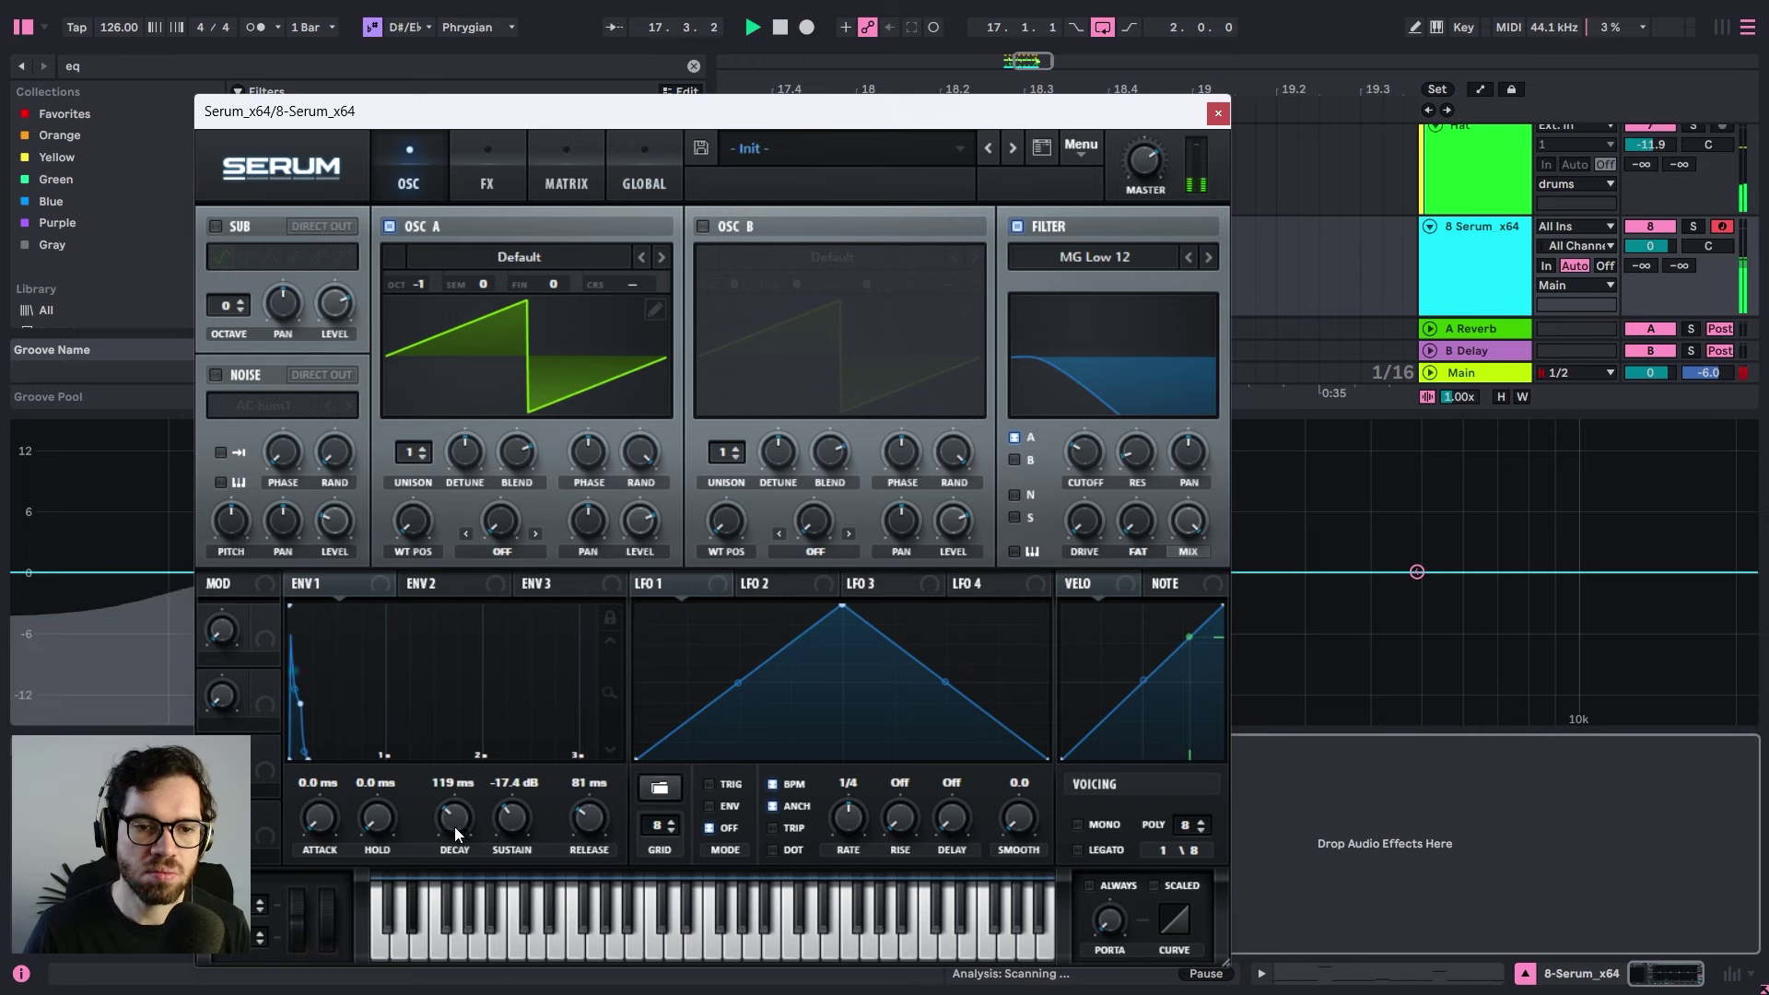
# - Load the Basic Shapes wavetable into OSC B at octave -1 and set OSC A's octave to 0
pyautogui.click(832, 256)
pyautogui.click(1207, 390)
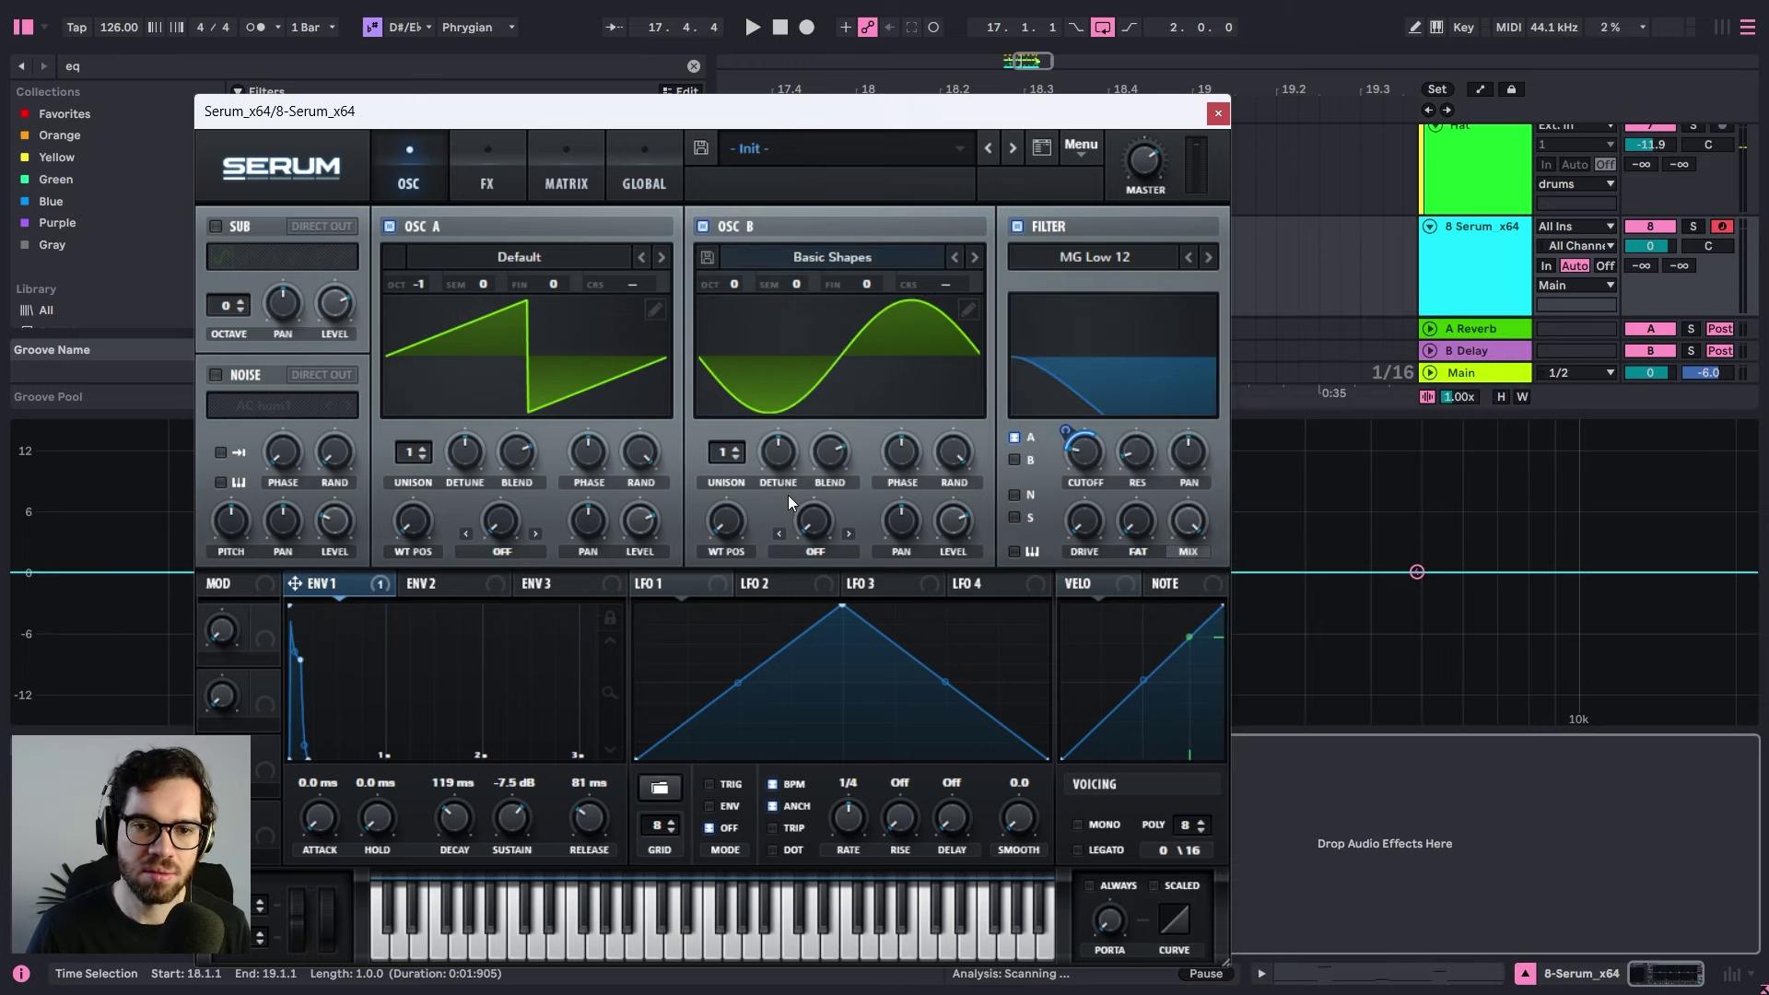
pyautogui.moveTo(737, 285); pyautogui.dragTo(744, 308)
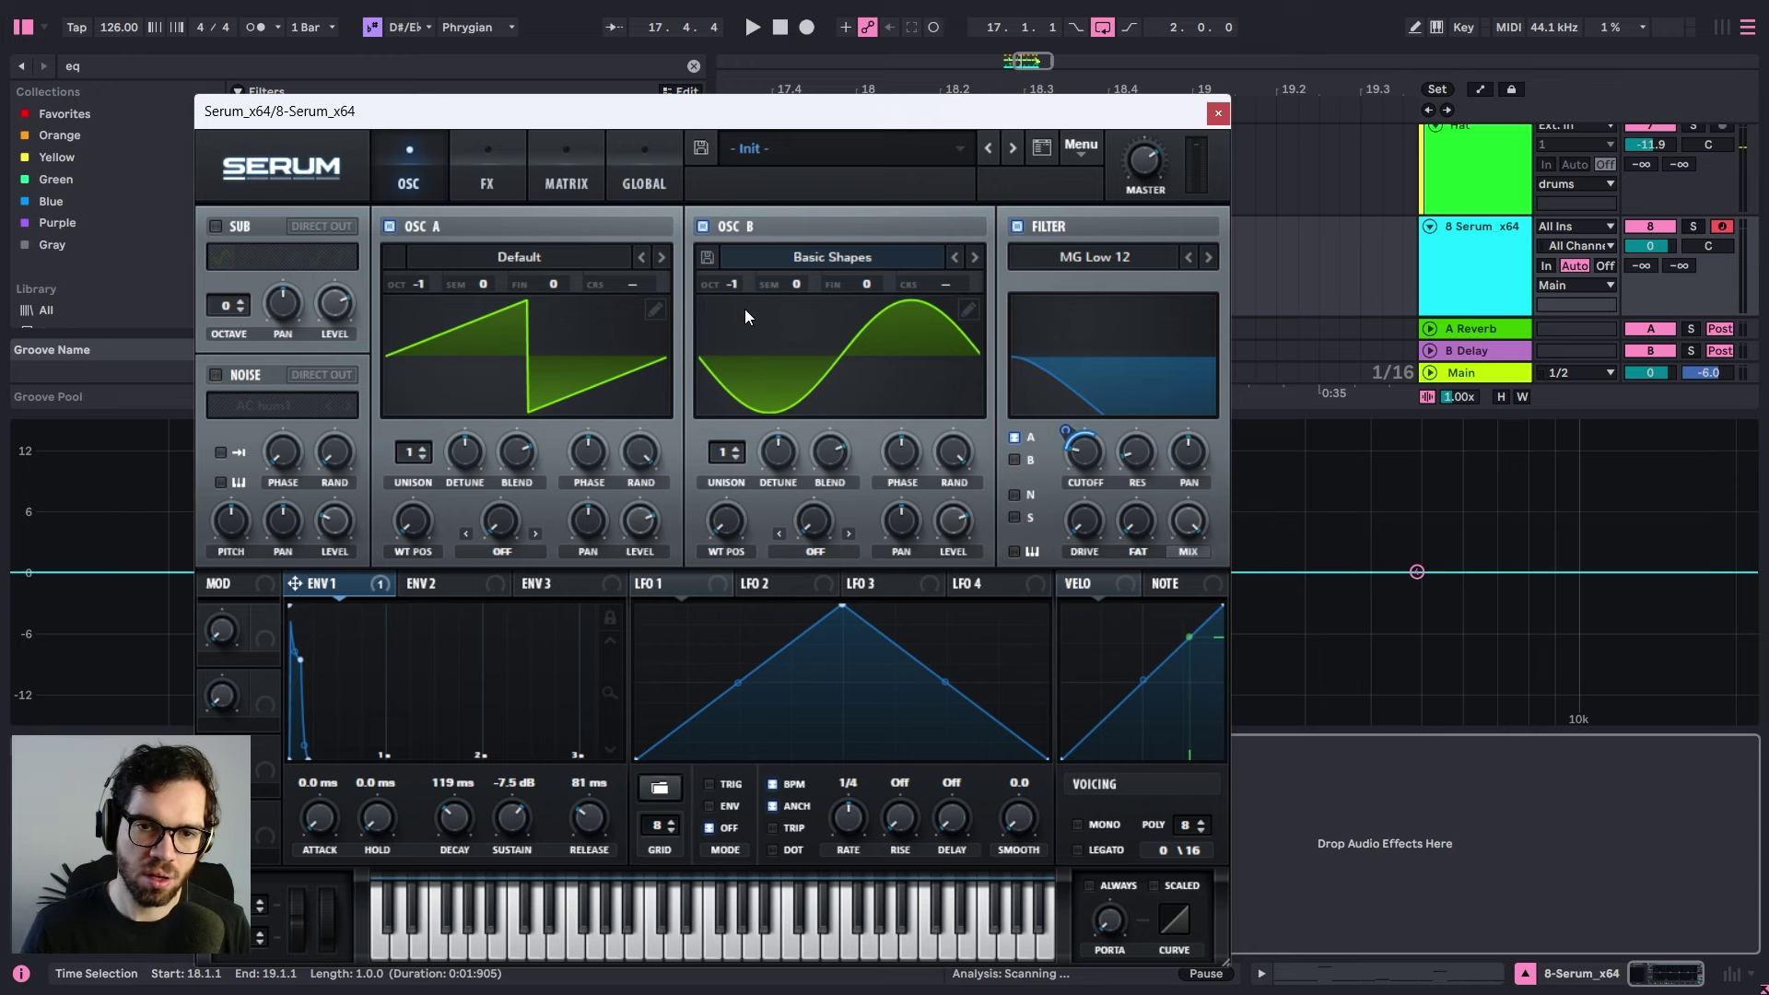
pyautogui.moveTo(428, 289); pyautogui.dragTo(428, 260)
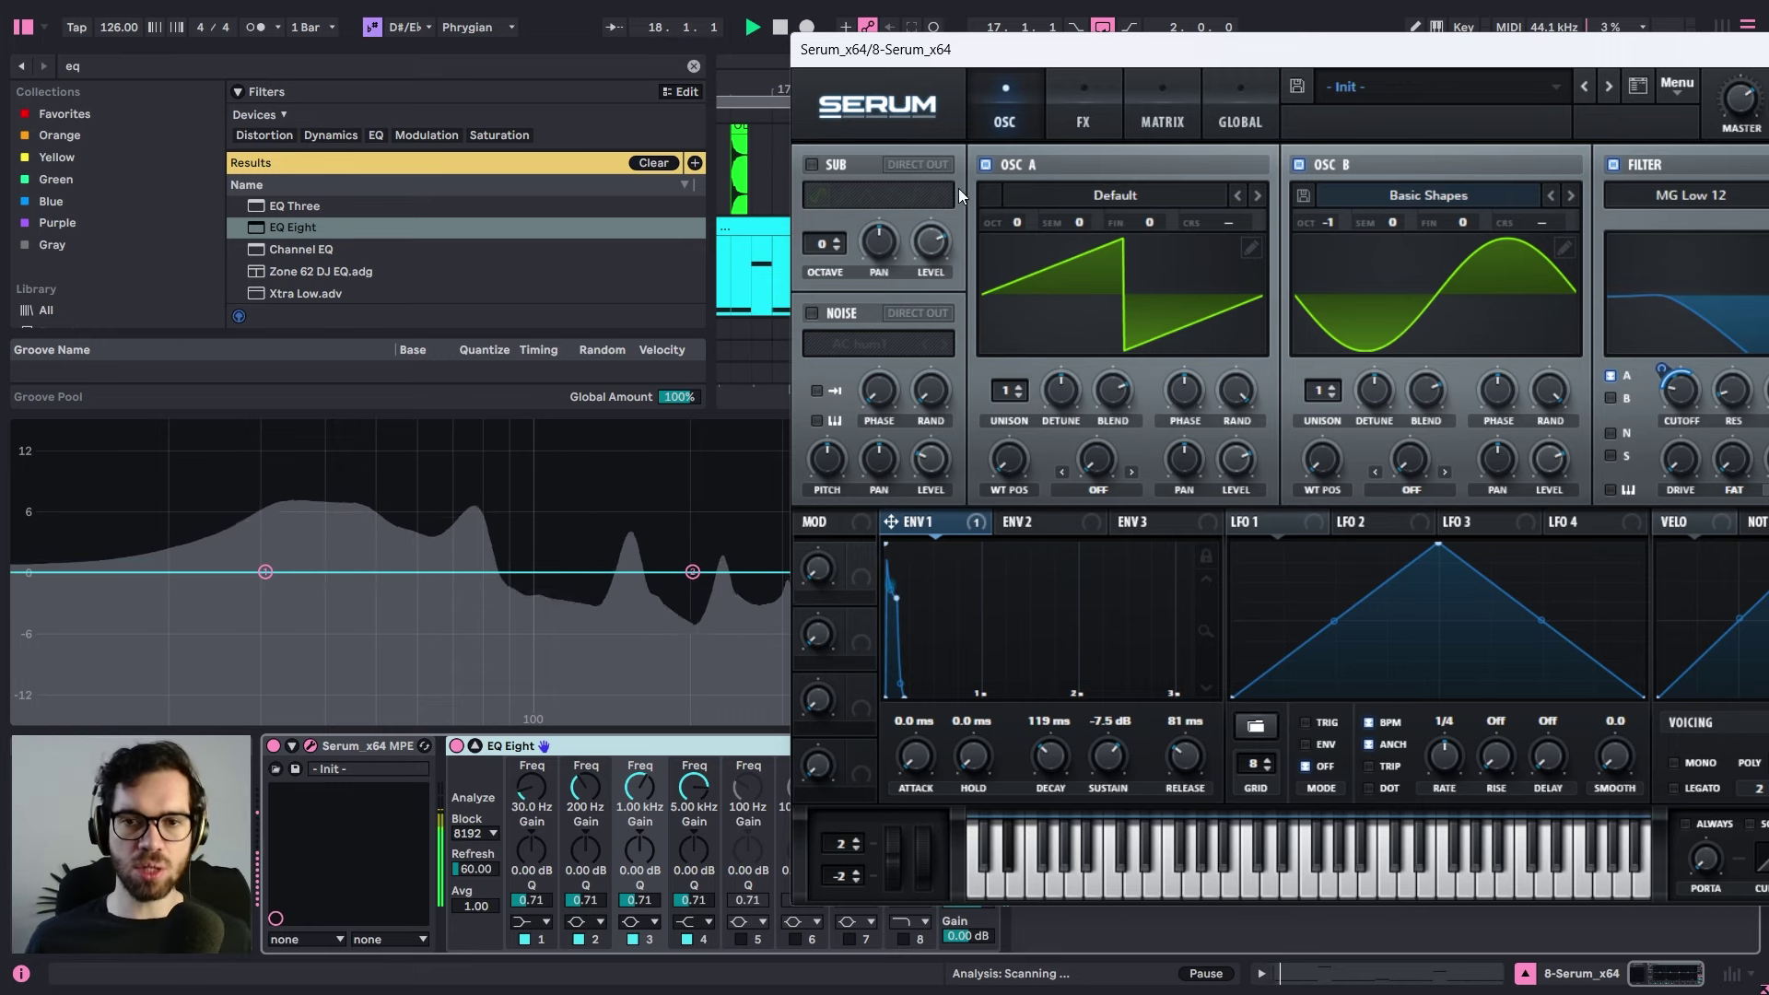
pyautogui.moveTo(1020, 63); pyautogui.dragTo(479, 65)
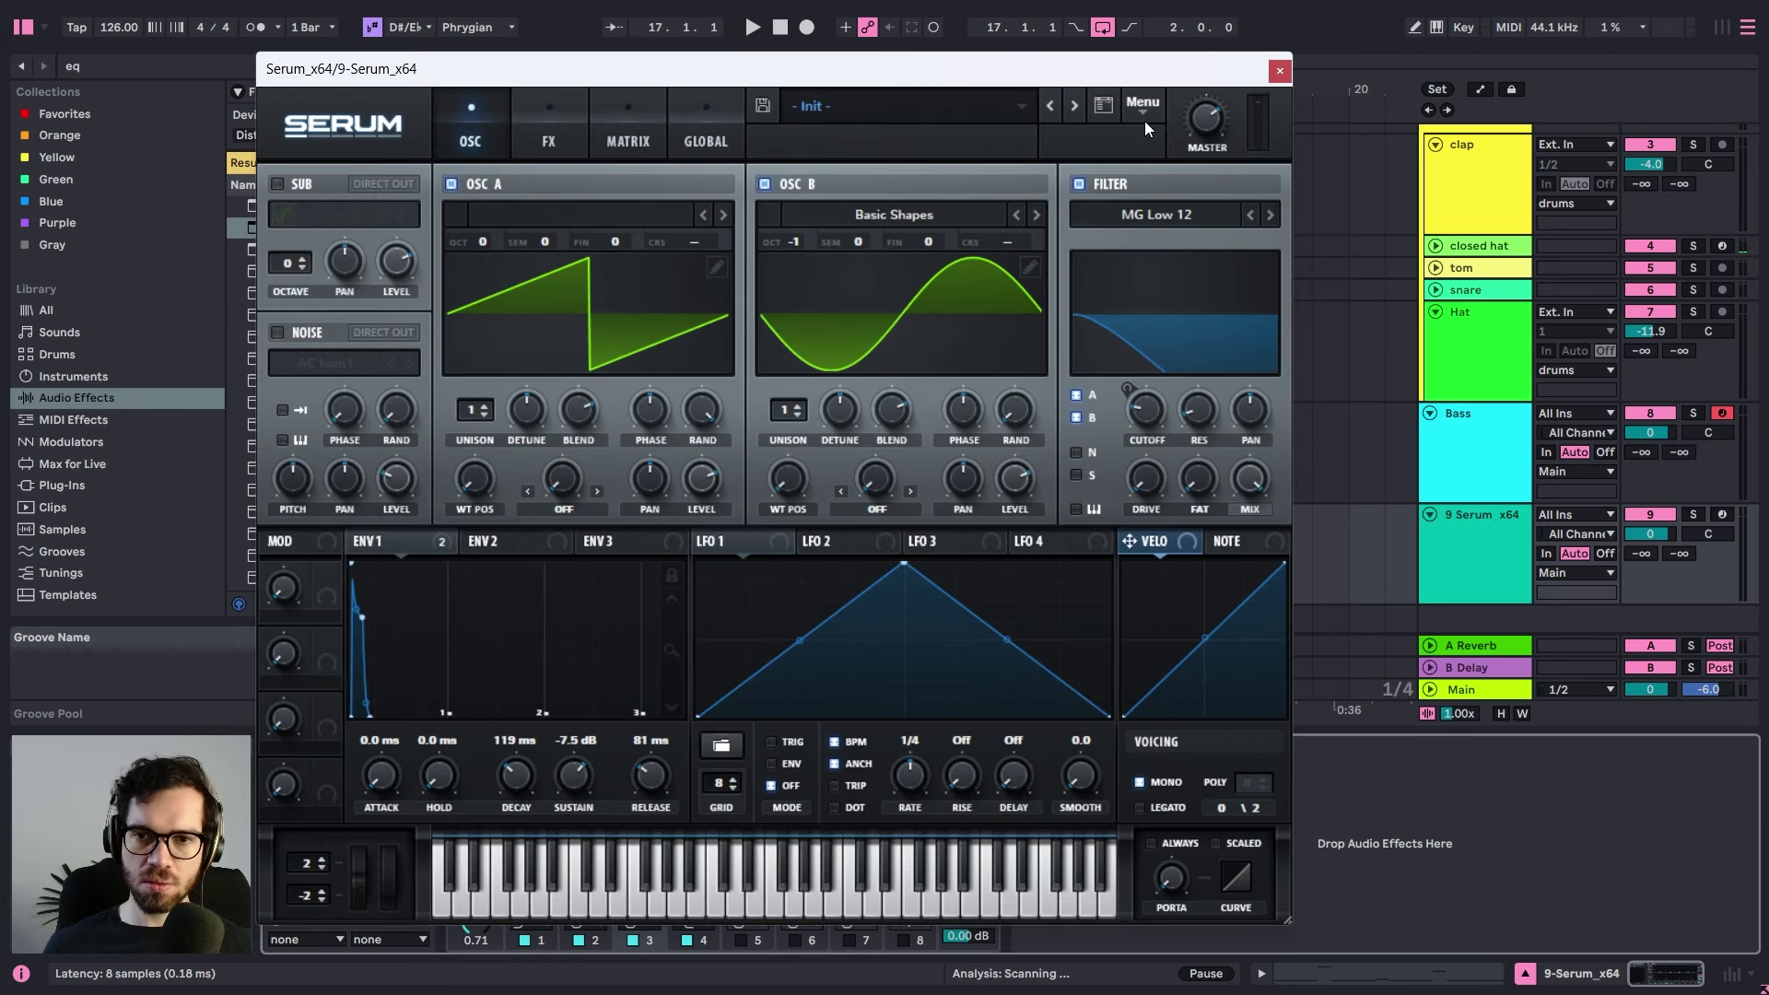
# - Reset the Serum on track 9 to its initial preset and close the plug-in window
pyautogui.click(1143, 103)
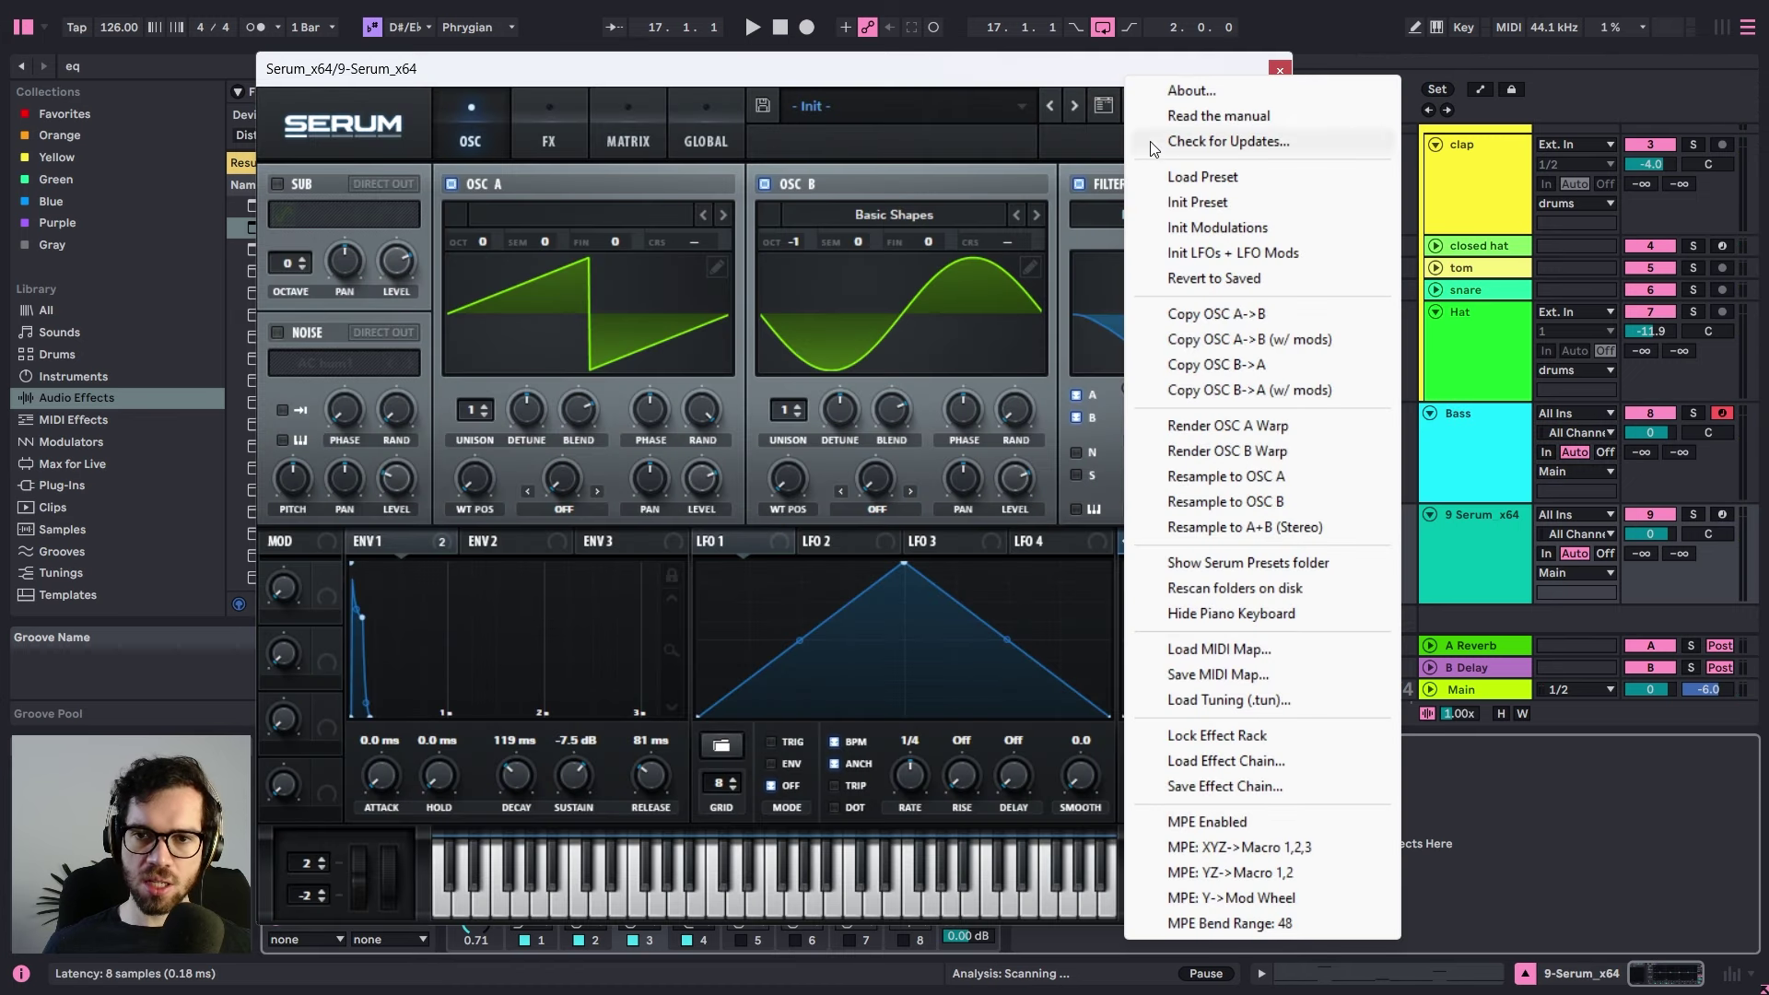
pyautogui.click(1188, 203)
pyautogui.click(1280, 71)
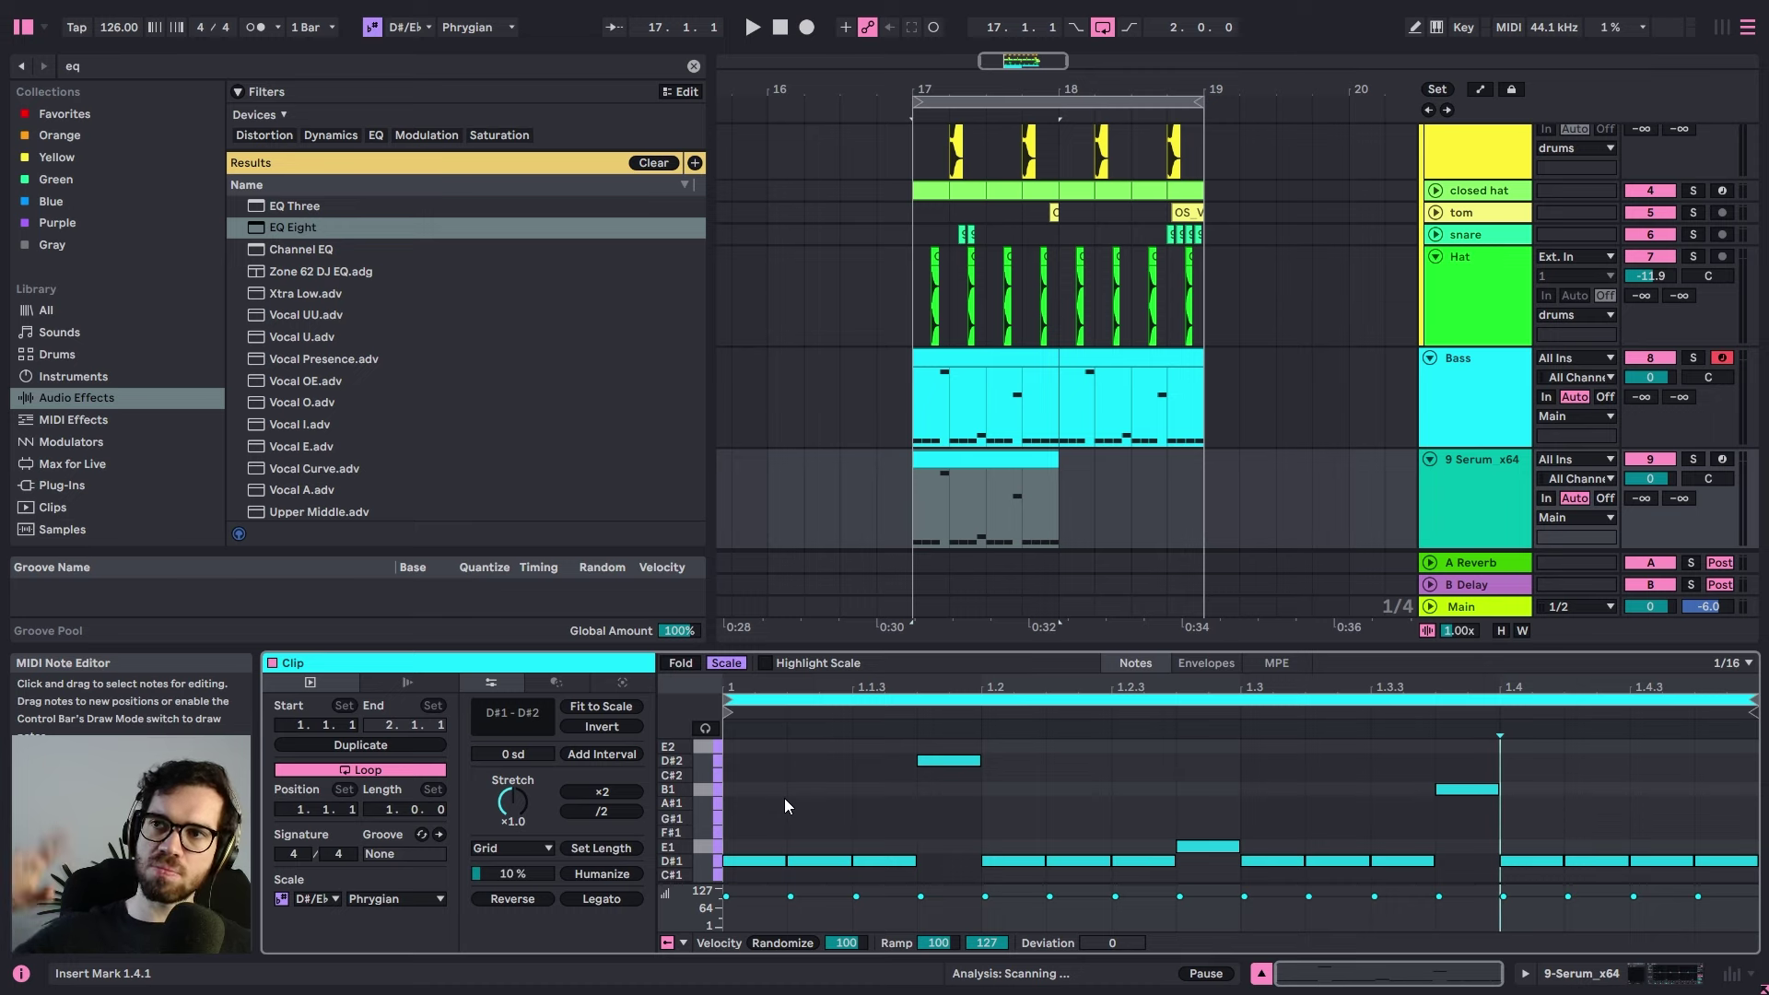
# - Play the pattern on Serum track 9 and undo the last edit to its clip
pyautogui.press('space')
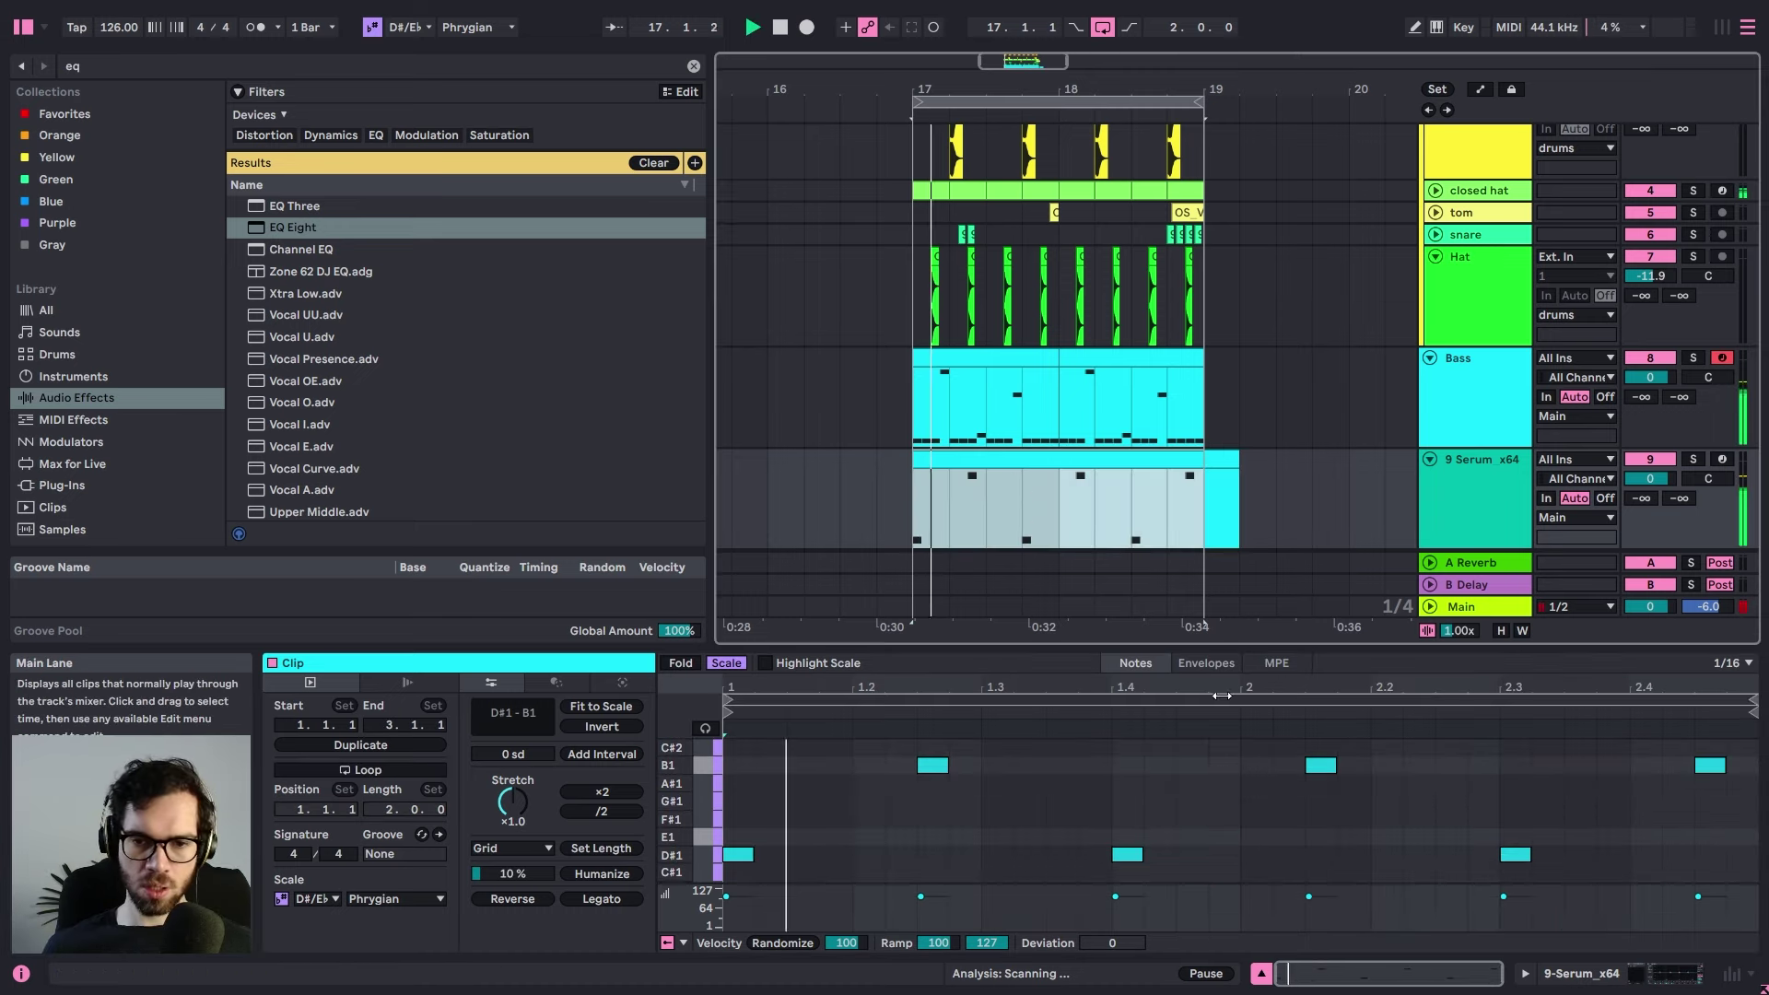
pyautogui.press('space')
pyautogui.click(1320, 765)
pyautogui.hotkey('ctrl', 'z')
pyautogui.click(1201, 511)
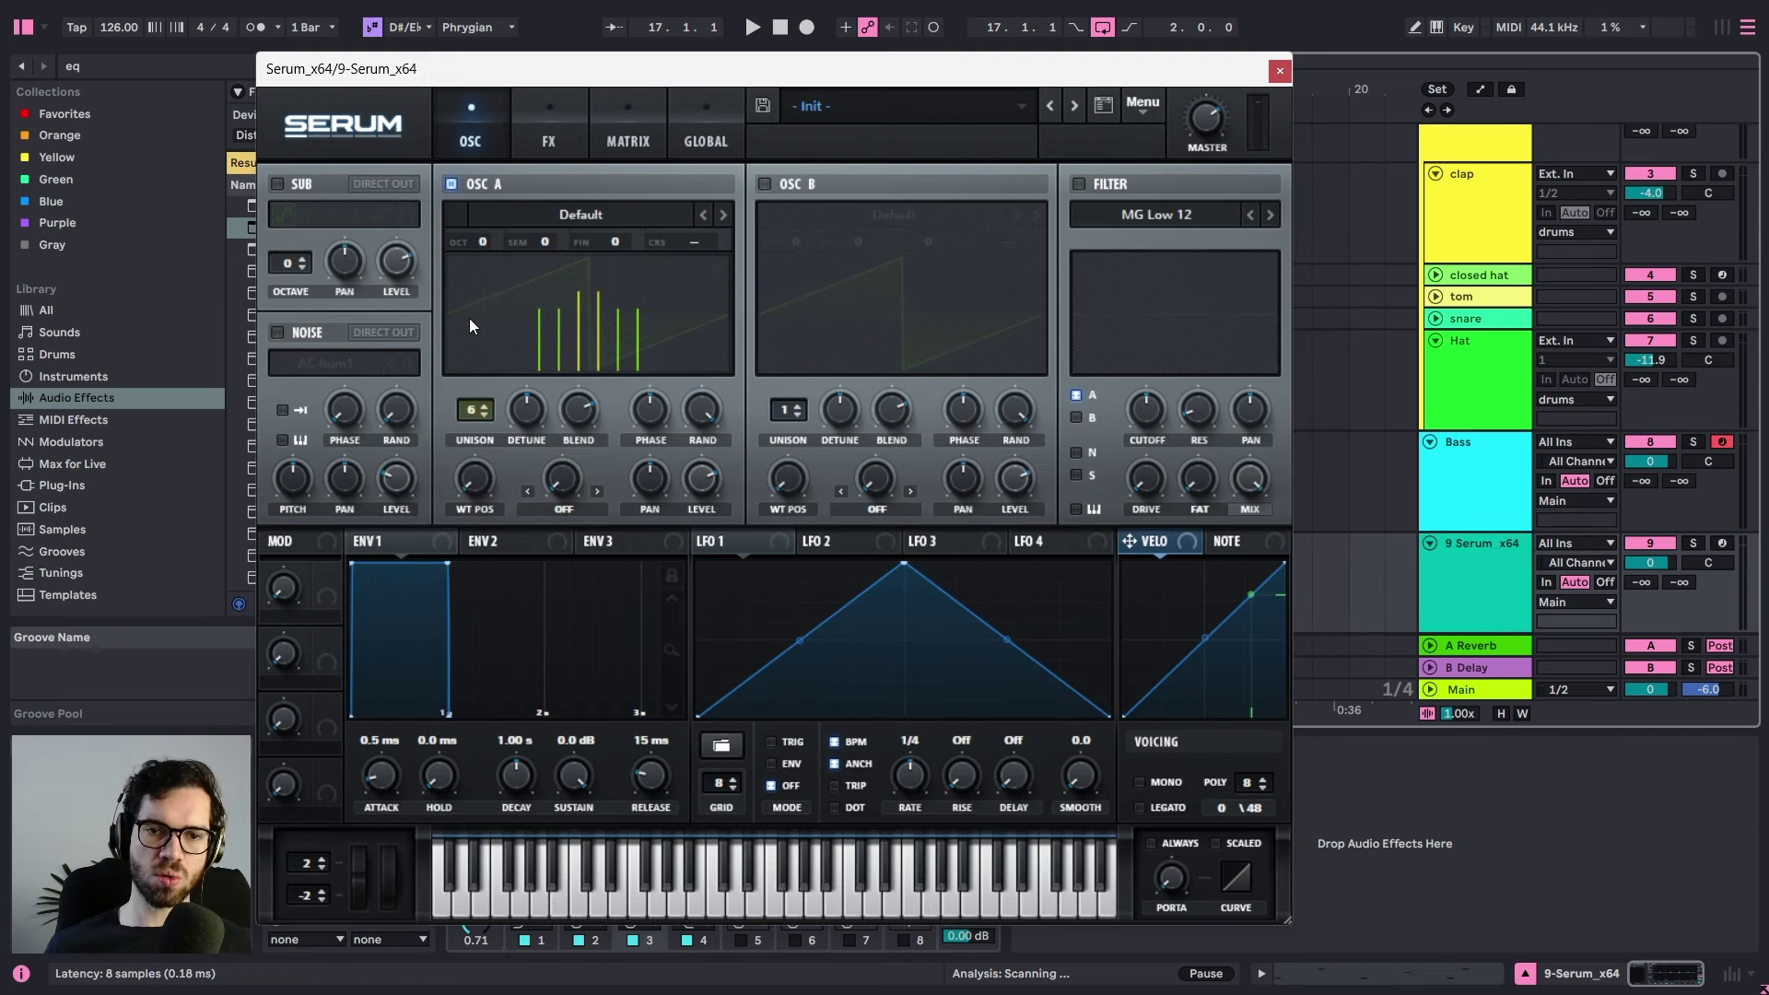
# - Shape track 9's Serum Envelope 1 with 533 ms decay, -13.1 dB sustain and 150 ms release, and enable mono voicing
pyautogui.press('space')
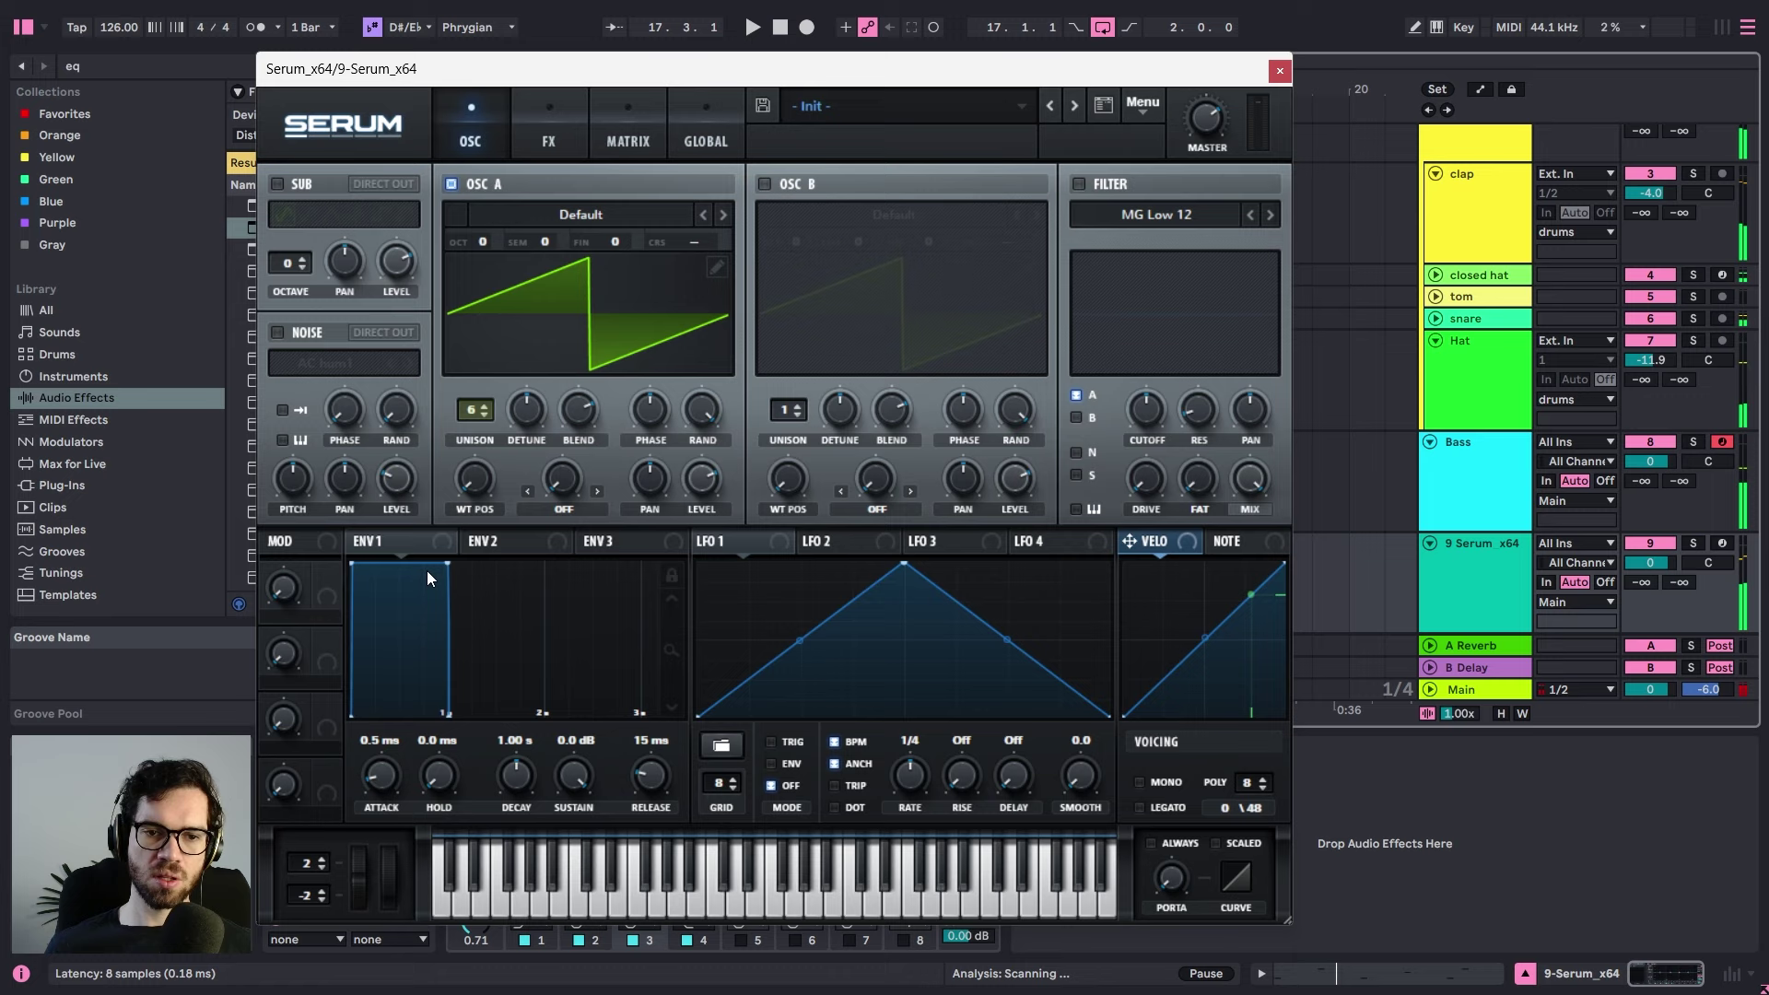
pyautogui.moveTo(448, 563); pyautogui.dragTo(402, 645)
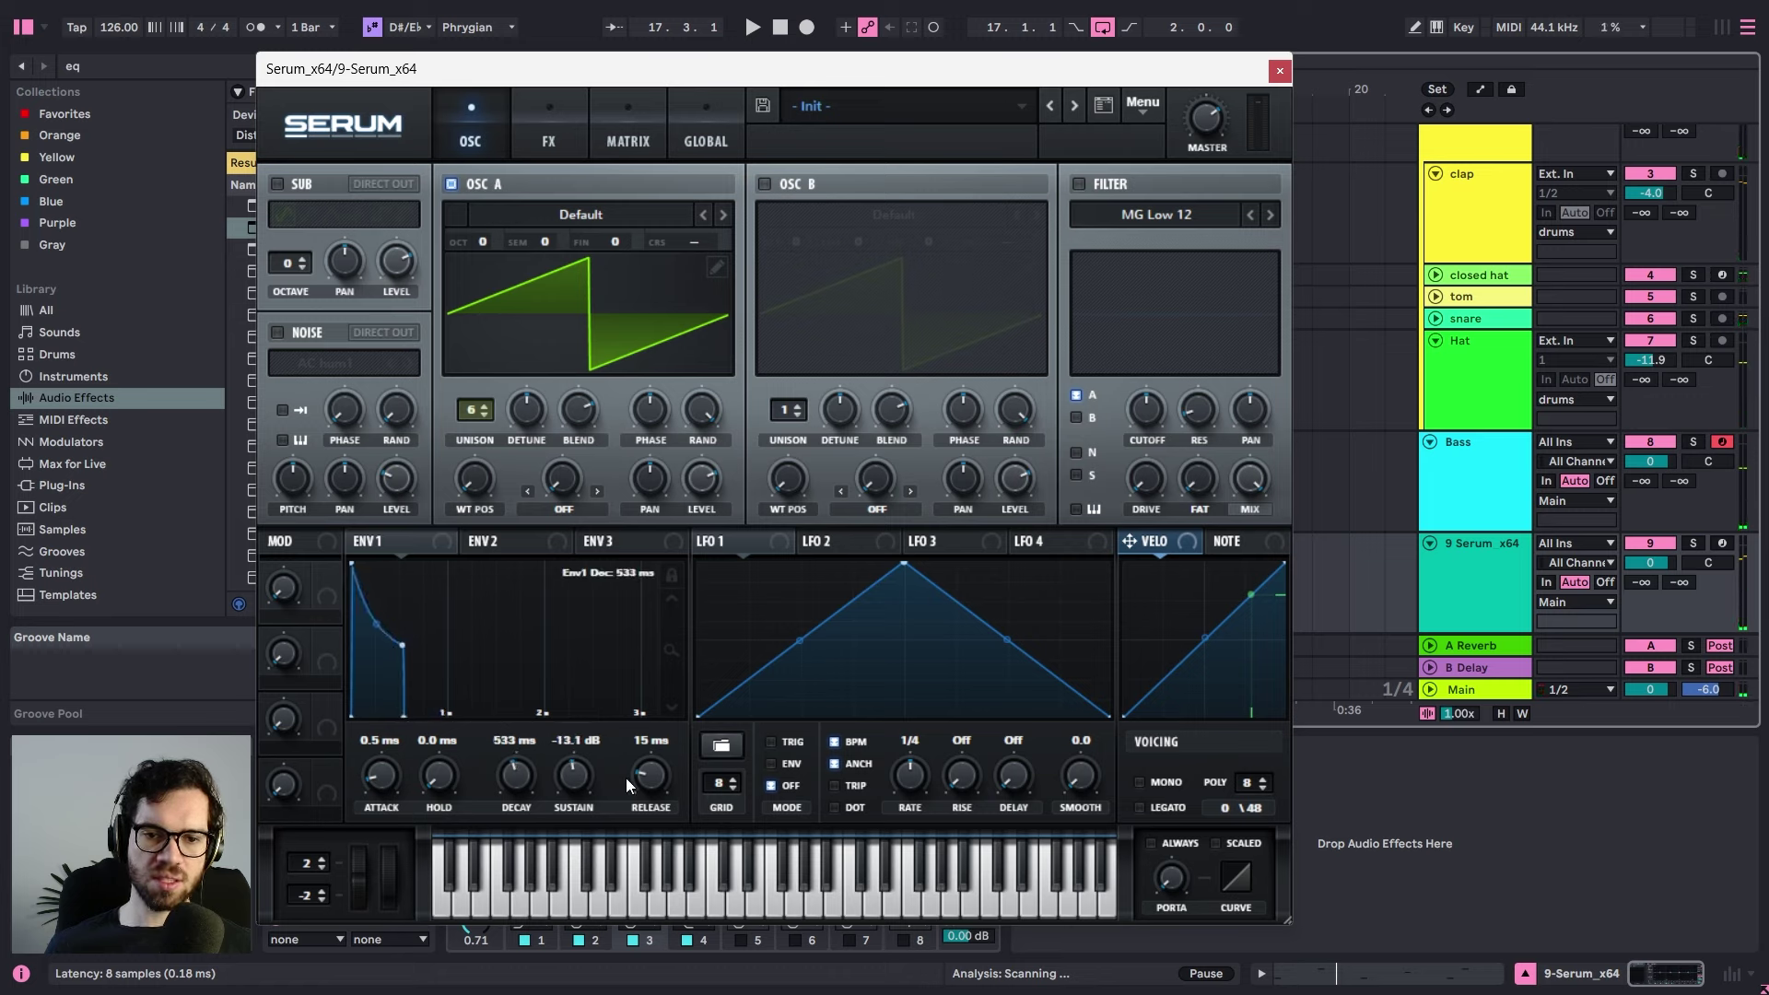
pyautogui.click(1139, 783)
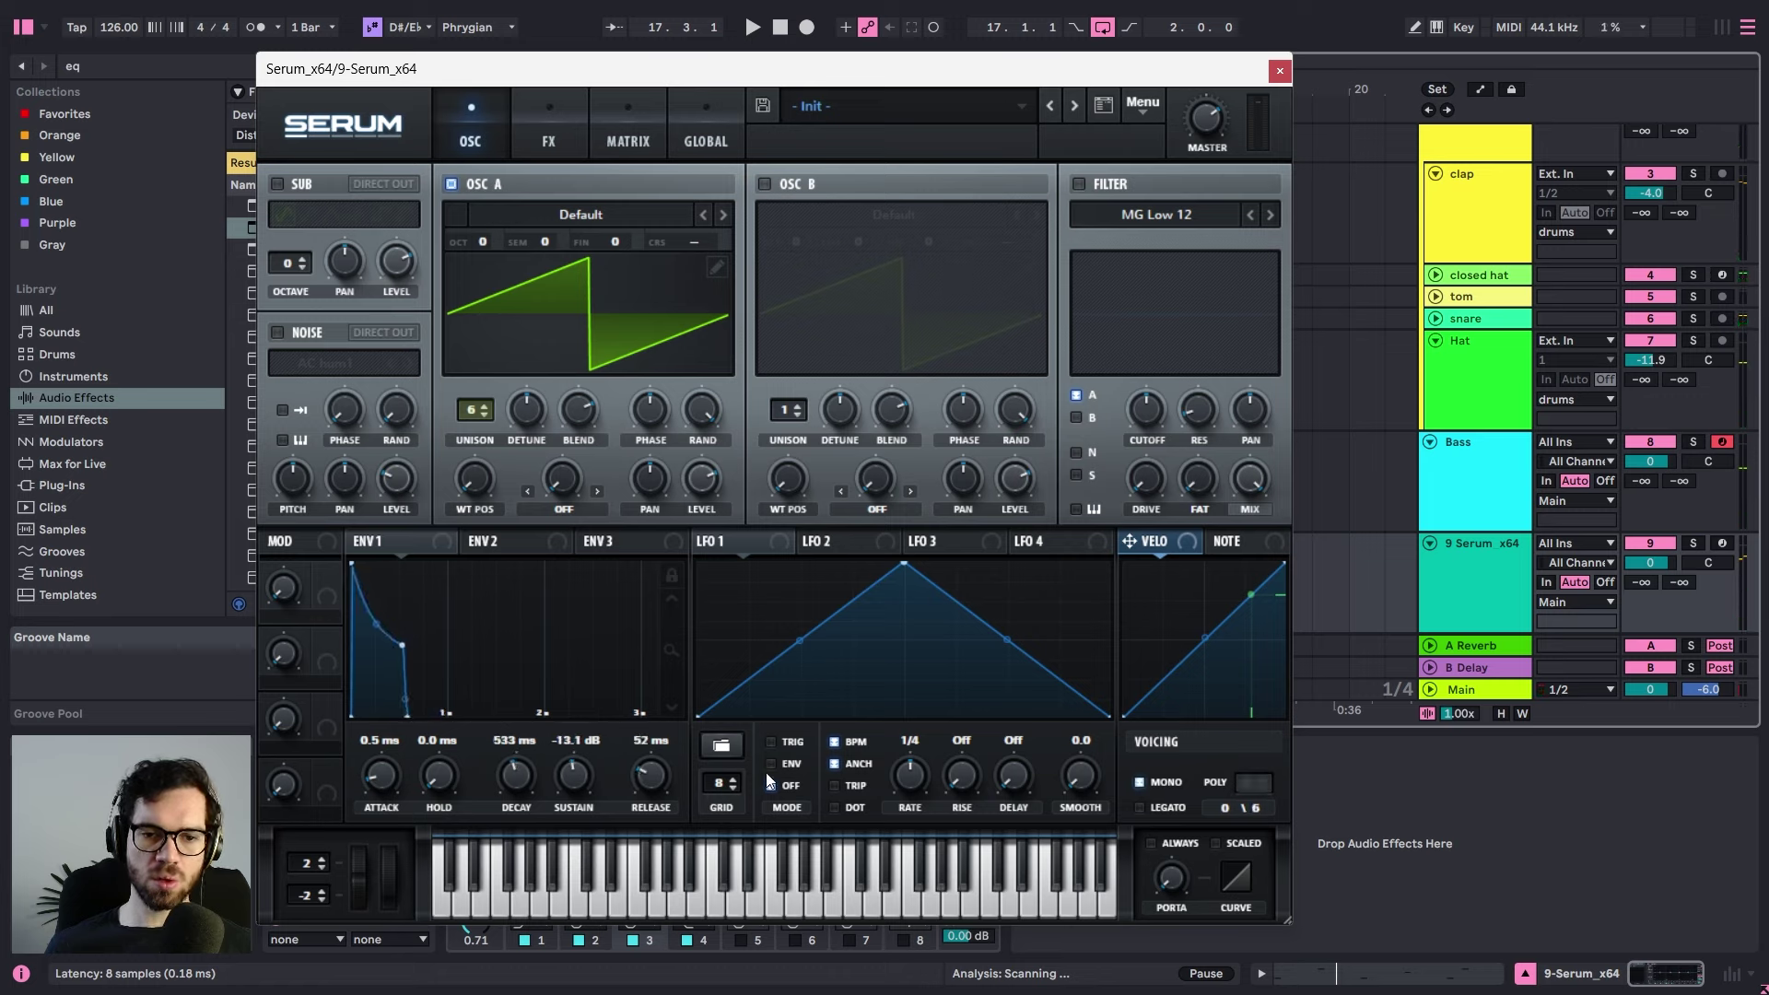
pyautogui.moveTo(656, 772); pyautogui.dragTo(660, 755)
pyautogui.press('space')
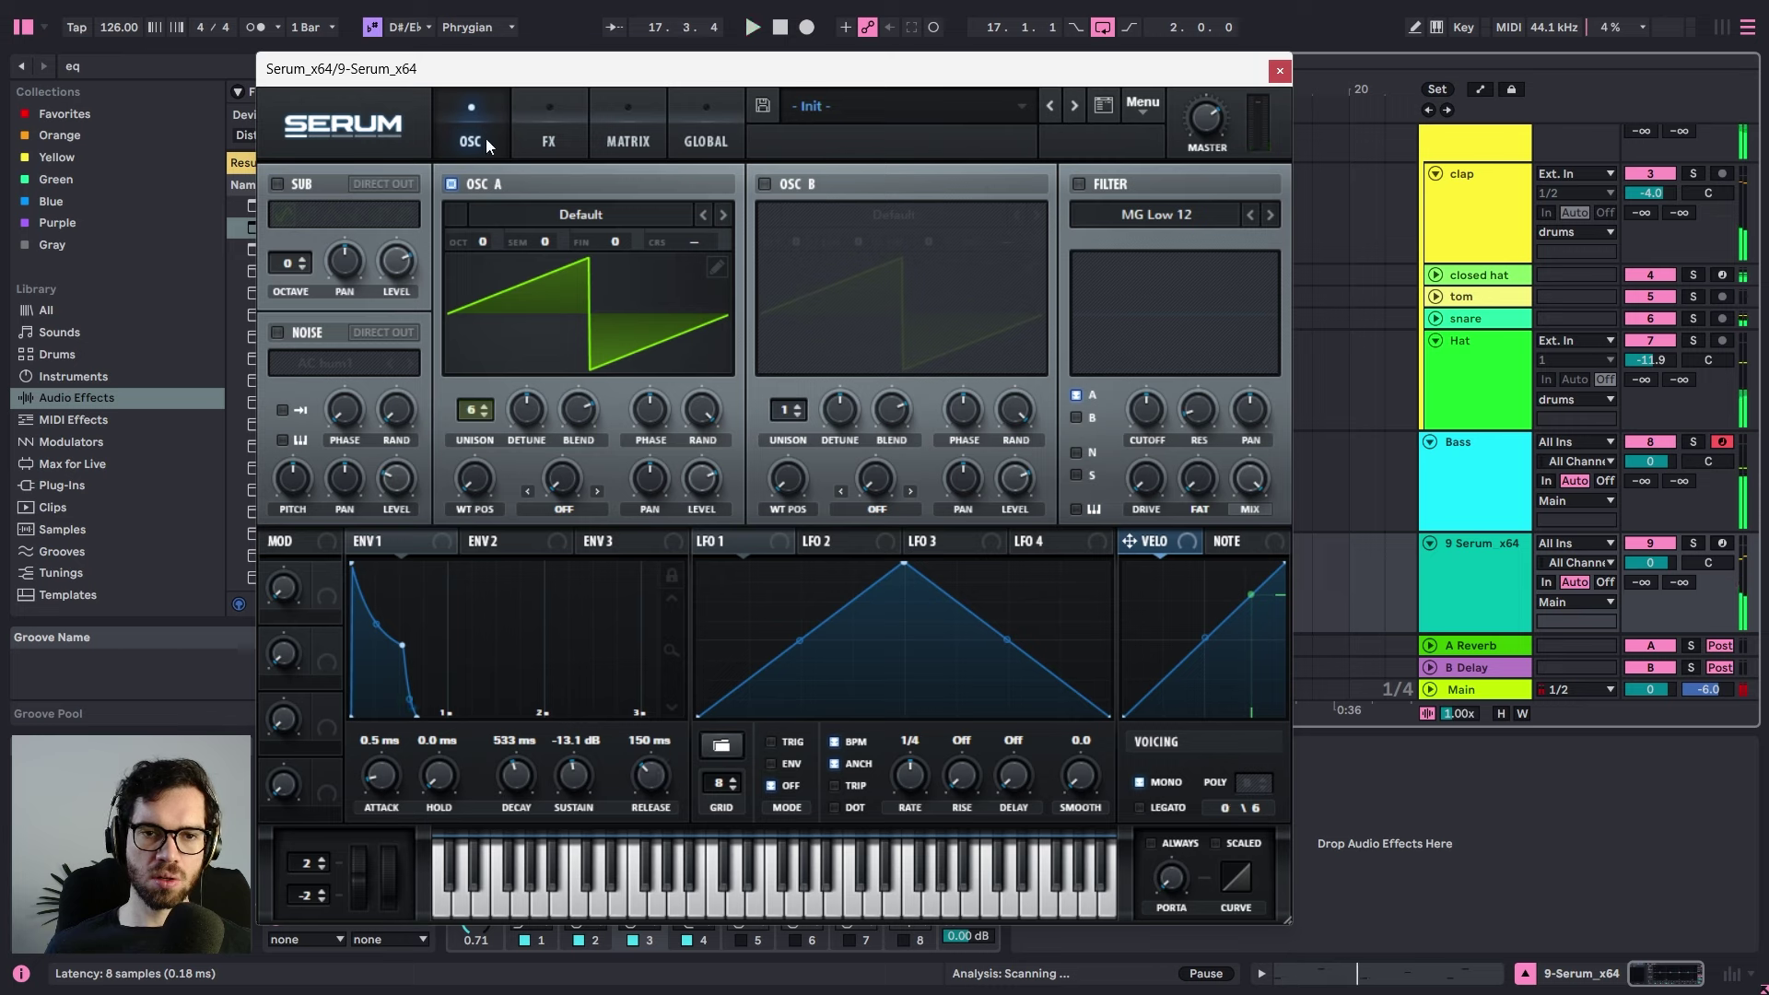
# - Build Serum's effects chain from Hyper/Dimension, multiband Compressor, Reverb at 21% mix and Delay, with the Delay placed after the Reverb
pyautogui.click(545, 132)
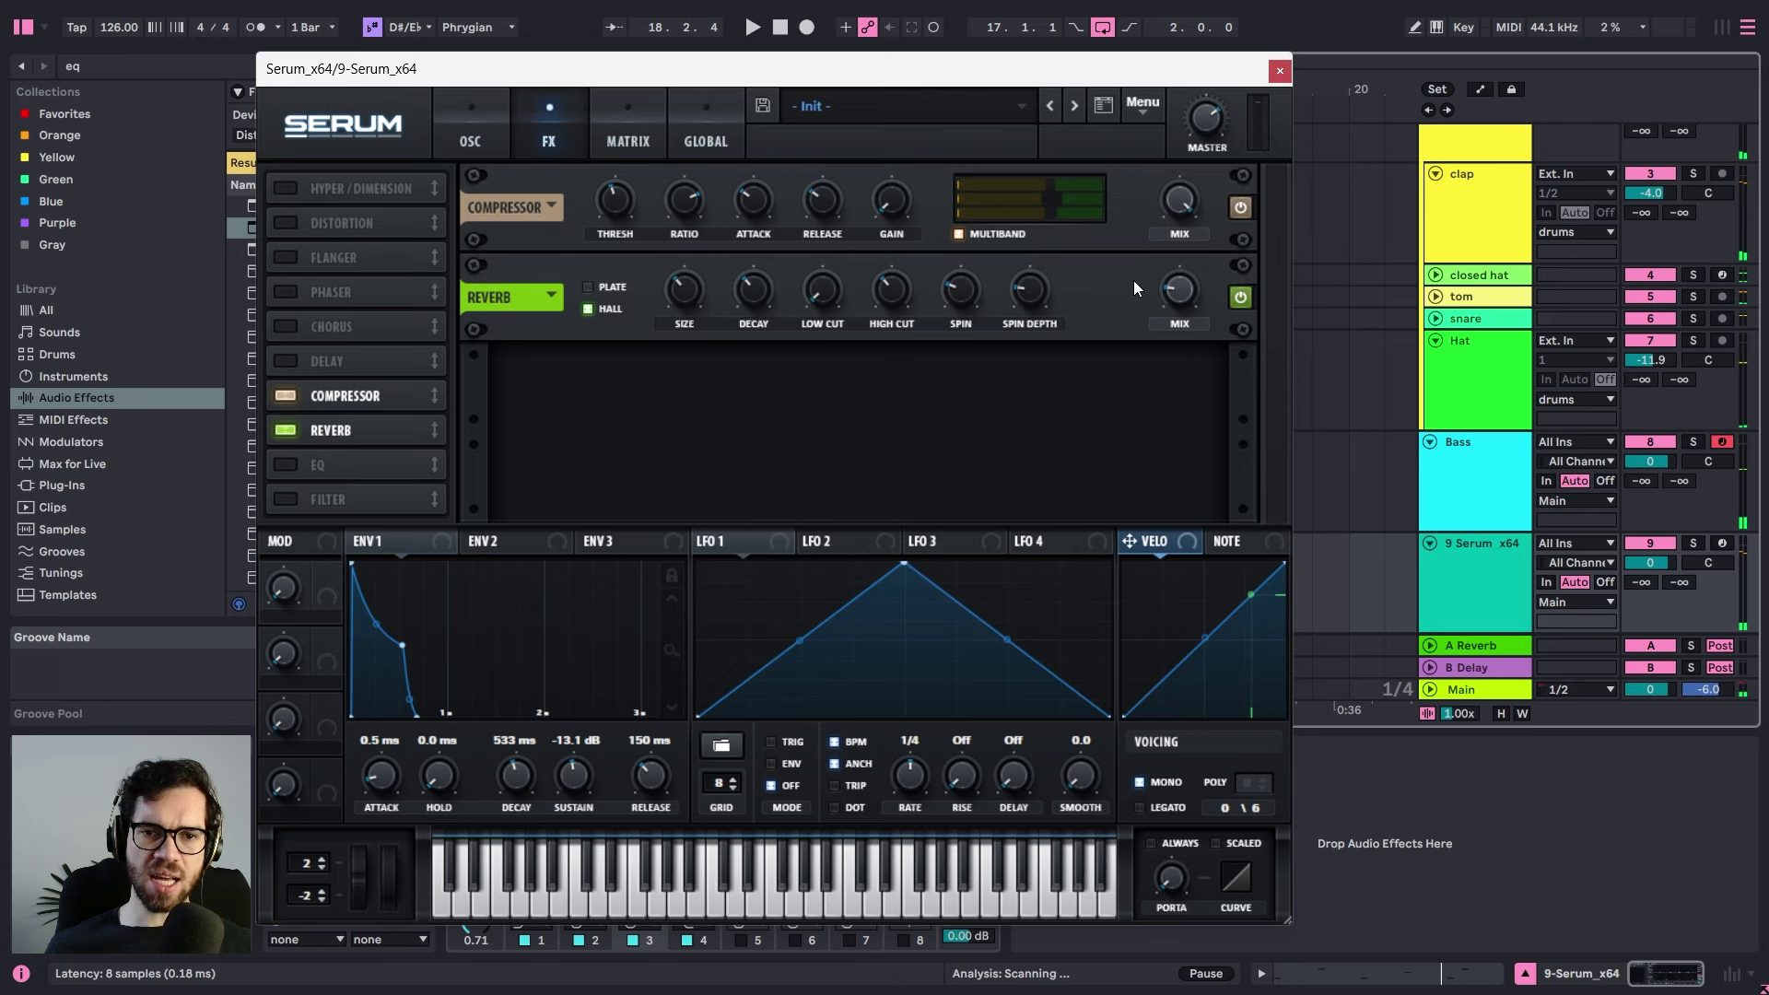
pyautogui.press('space')
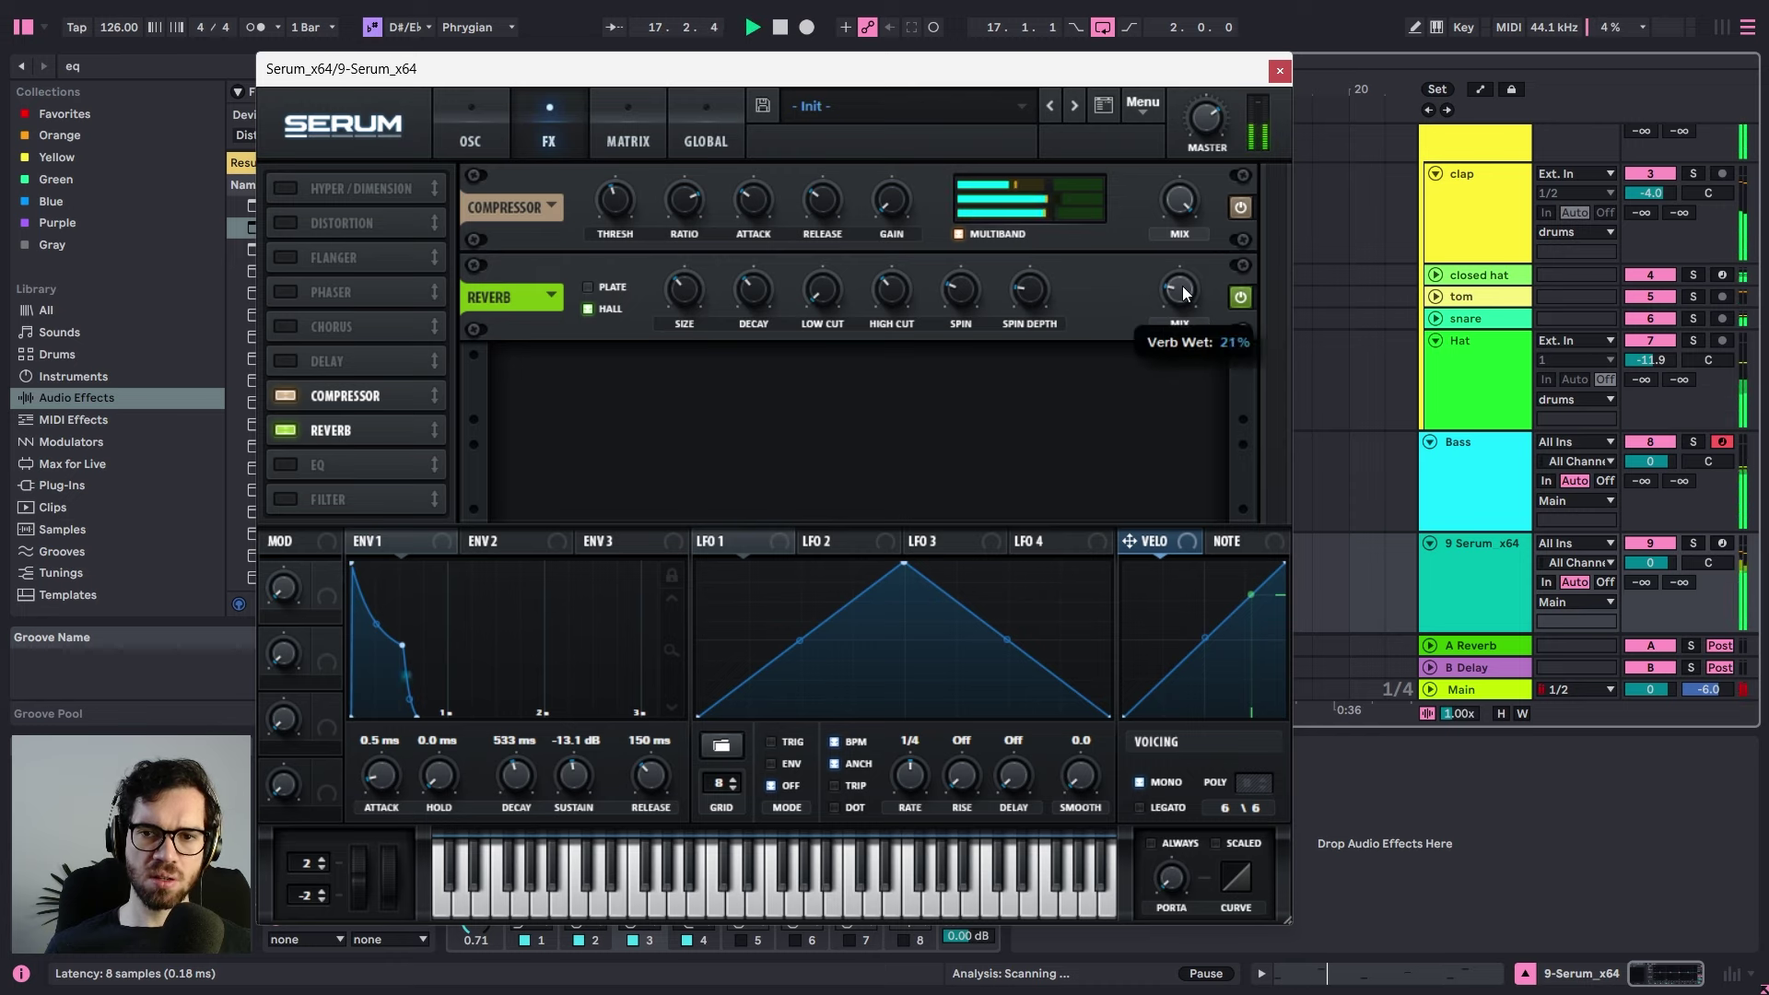
pyautogui.click(286, 188)
pyautogui.click(286, 361)
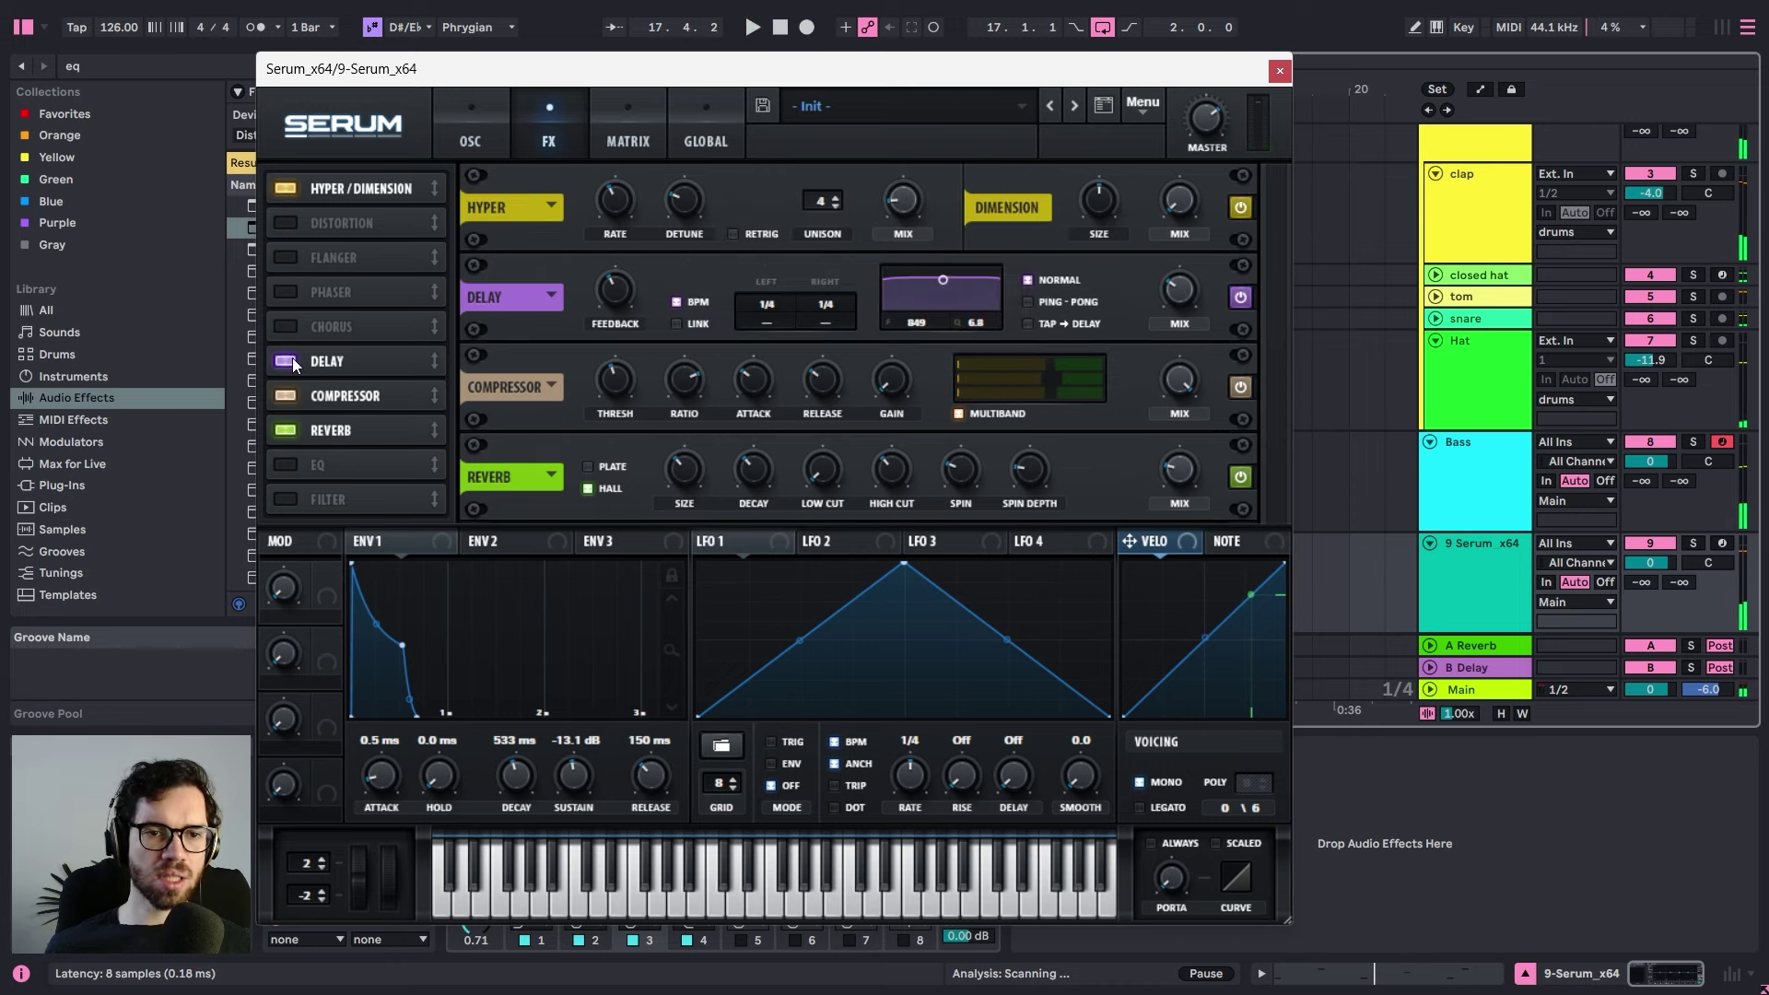
pyautogui.moveTo(358, 416); pyautogui.dragTo(367, 429)
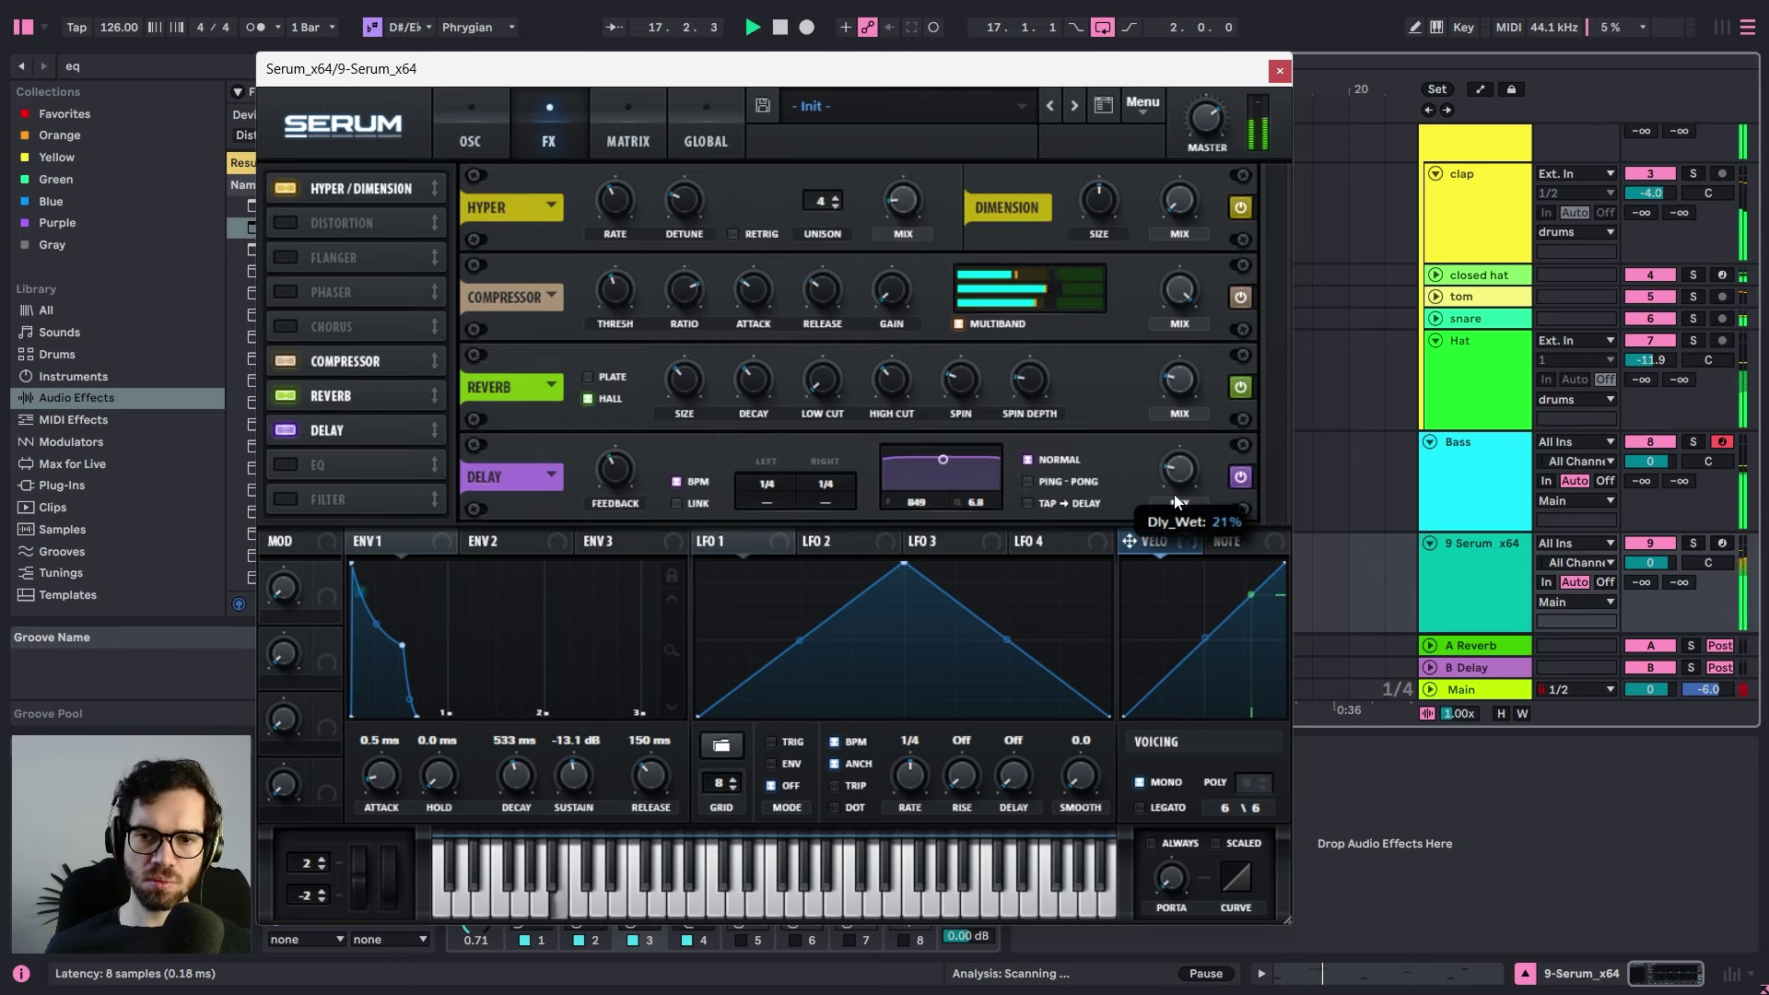
pyautogui.moveTo(1173, 494)
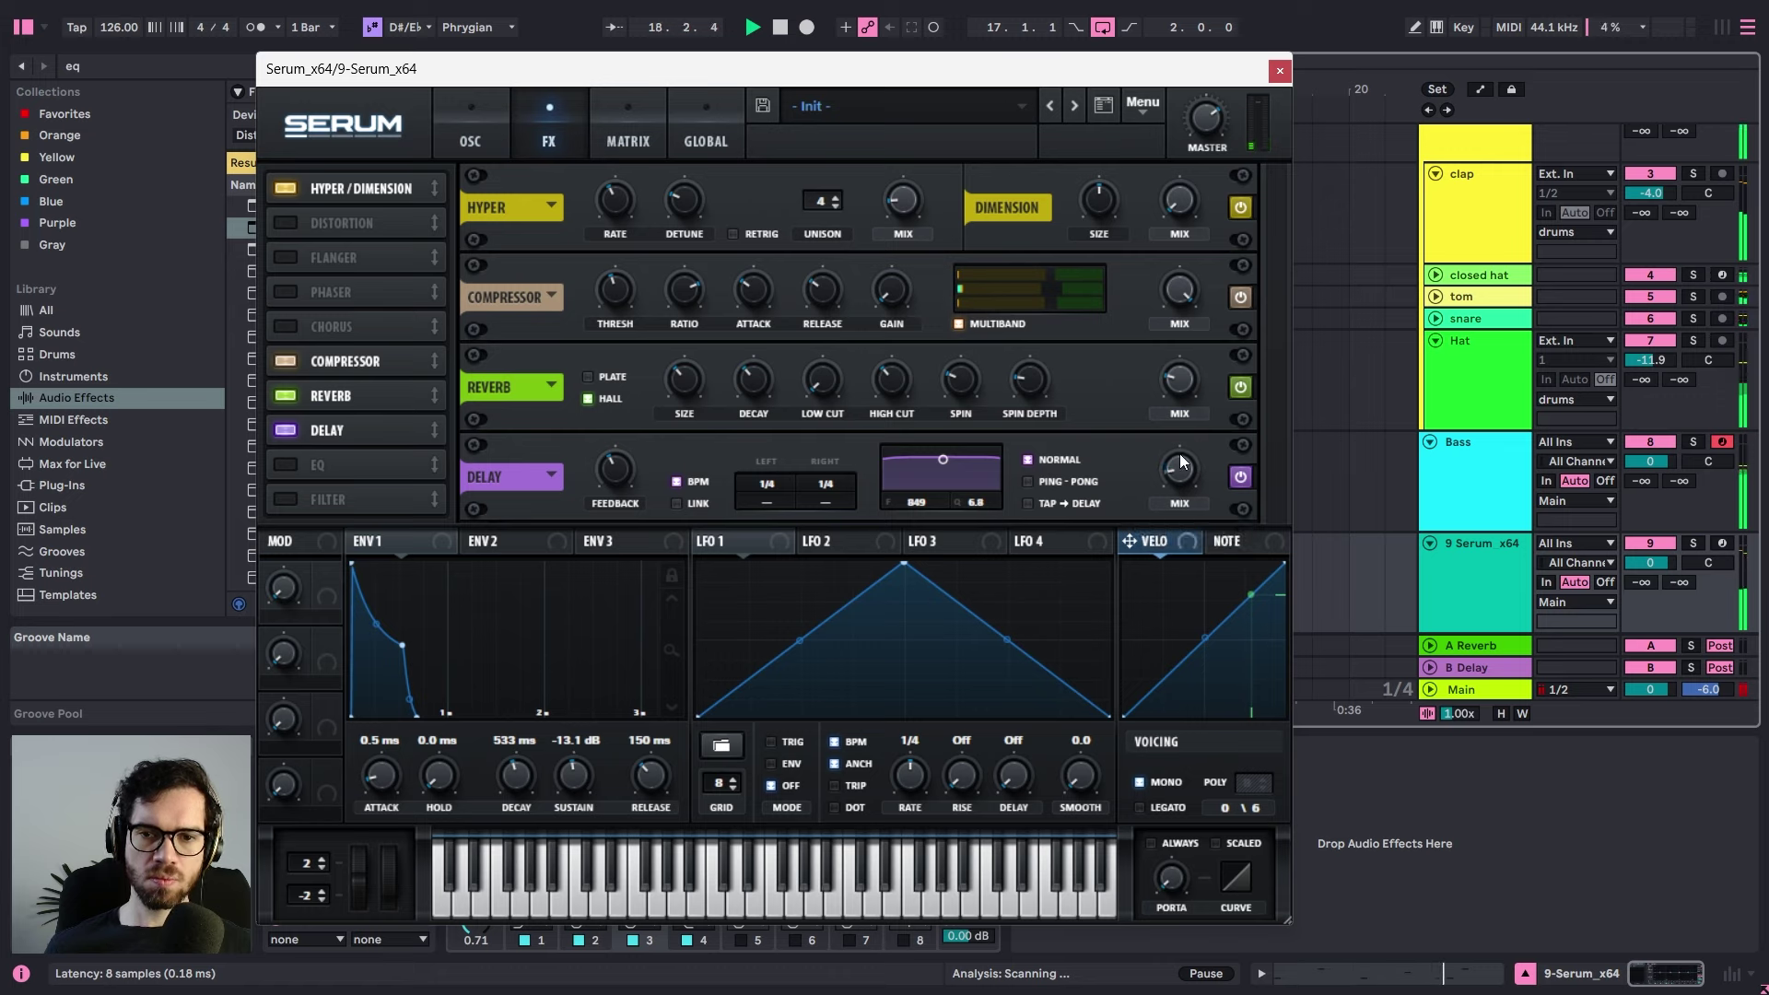
pyautogui.moveTo(772, 381)
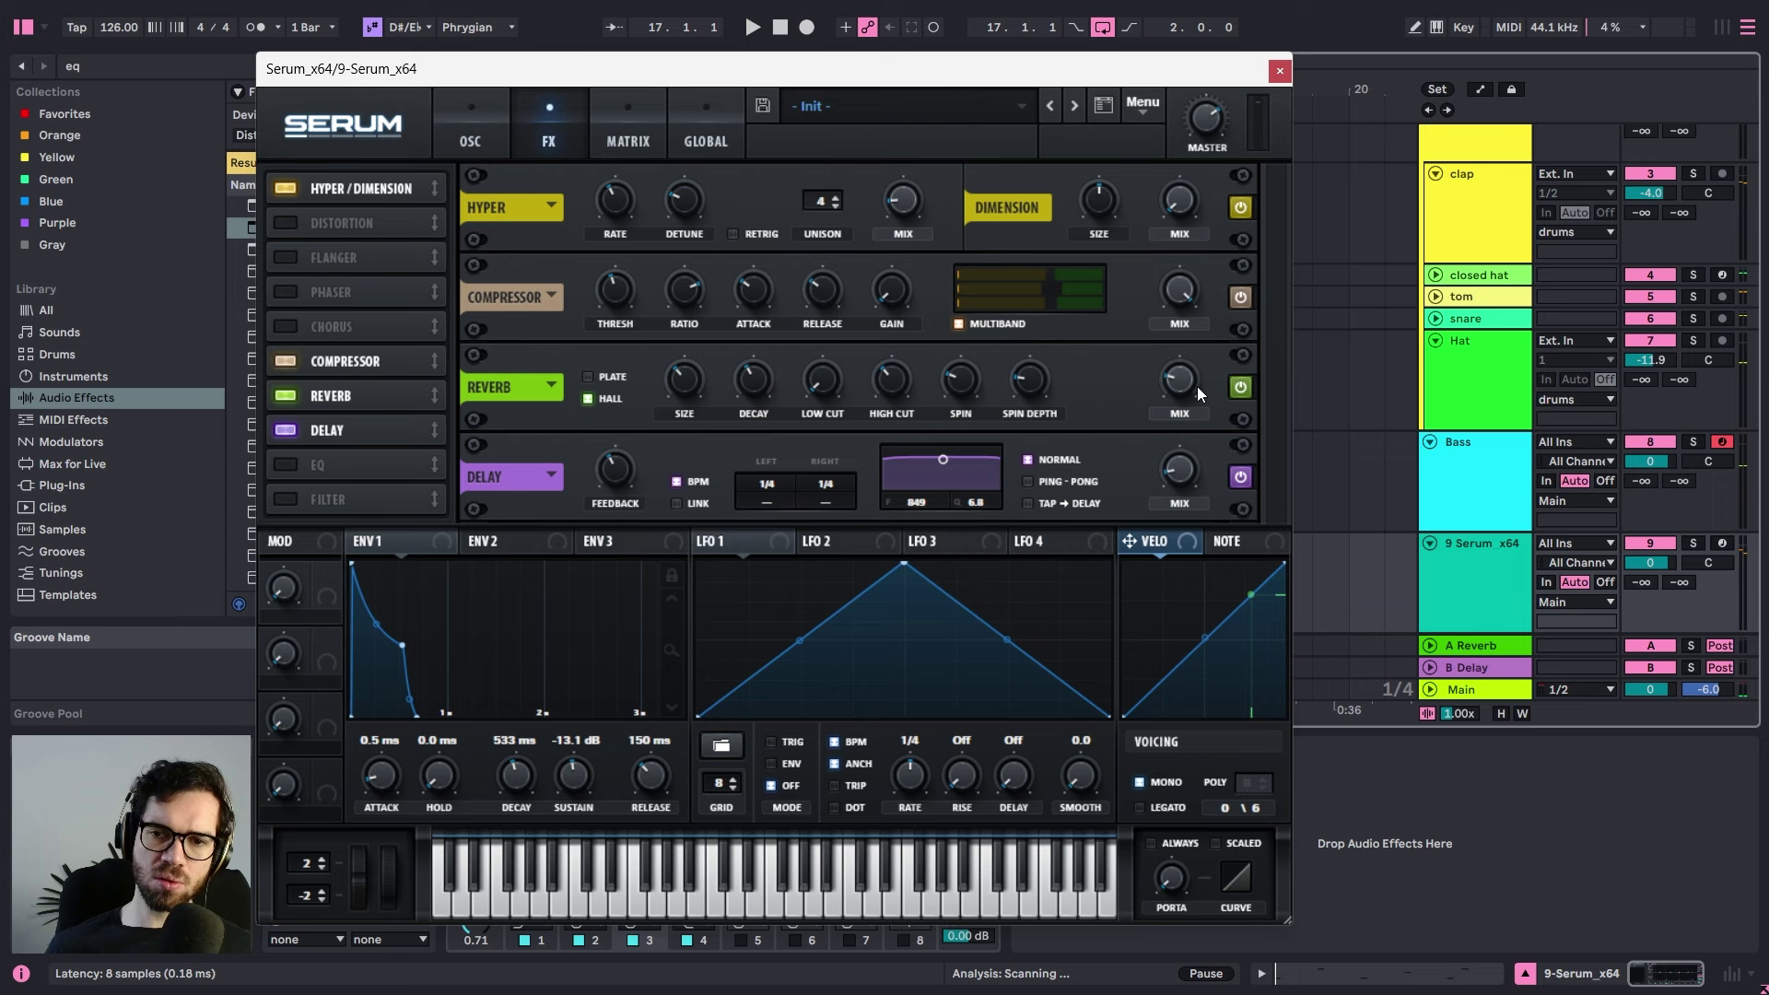
# - Enable the MG Low 12 filter and modulate its cutoff with Envelope 2, shaped to 867 ms decay and 0% sustain
pyautogui.click(498, 118)
pyautogui.click(499, 542)
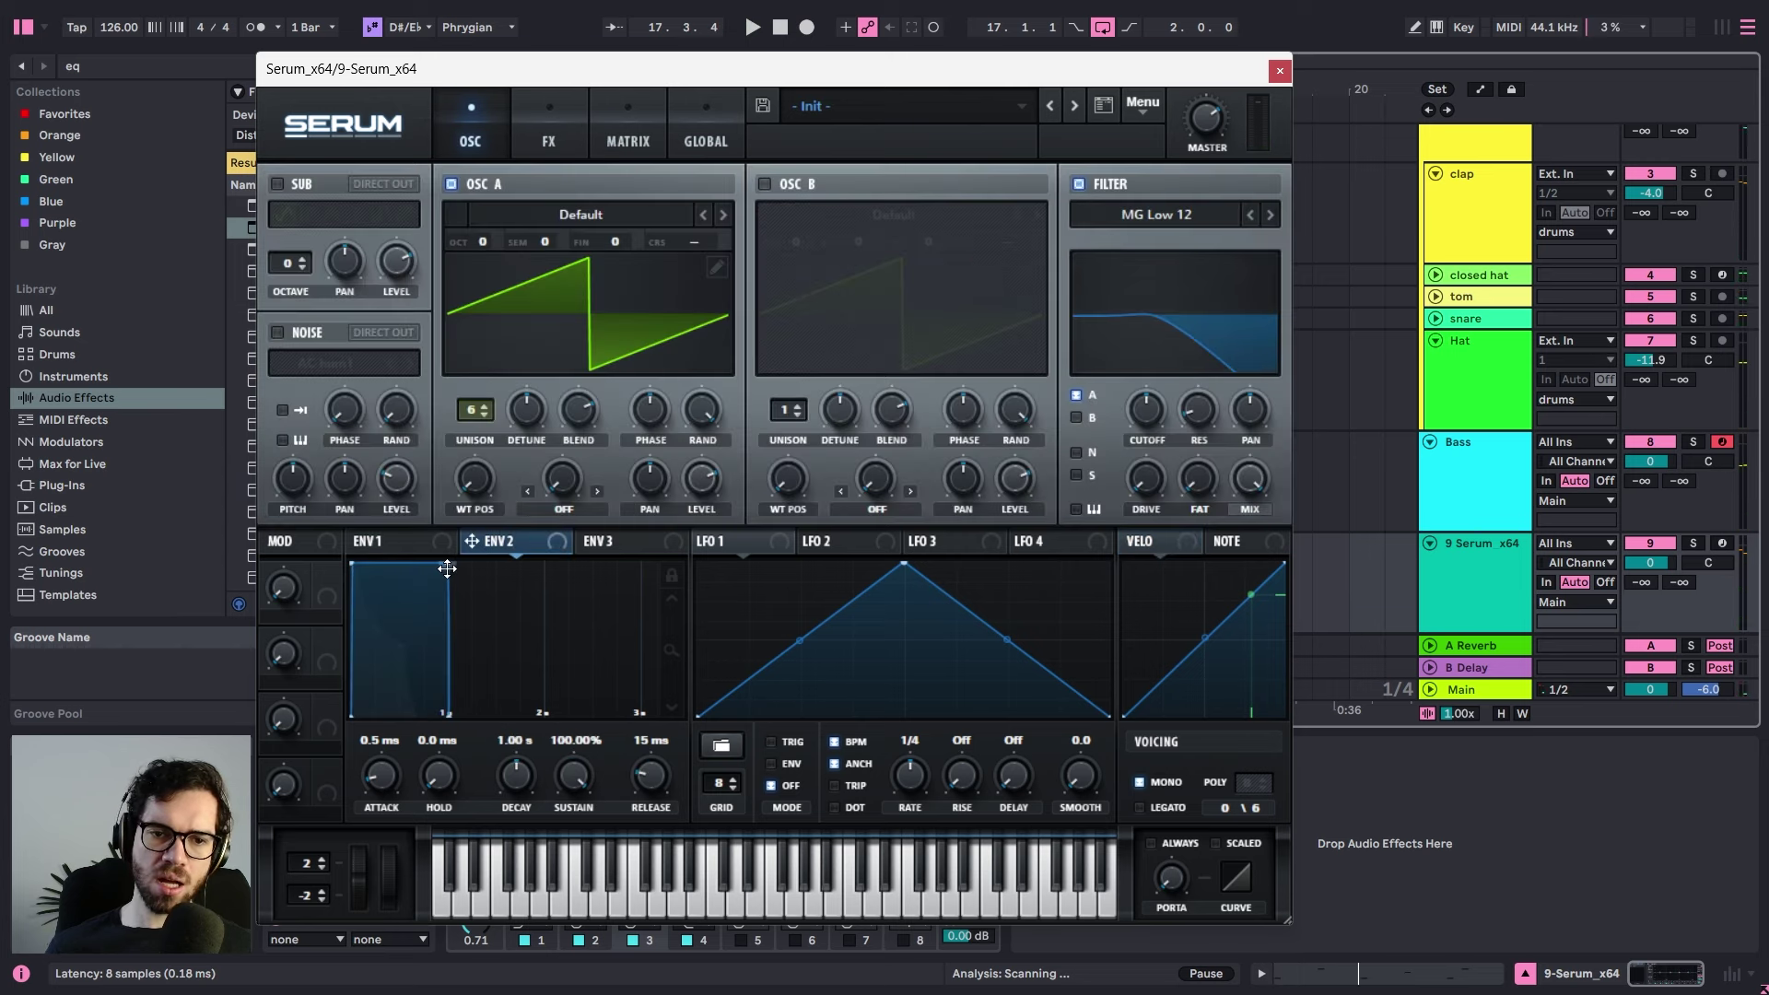
pyautogui.moveTo(447, 568); pyautogui.dragTo(433, 734)
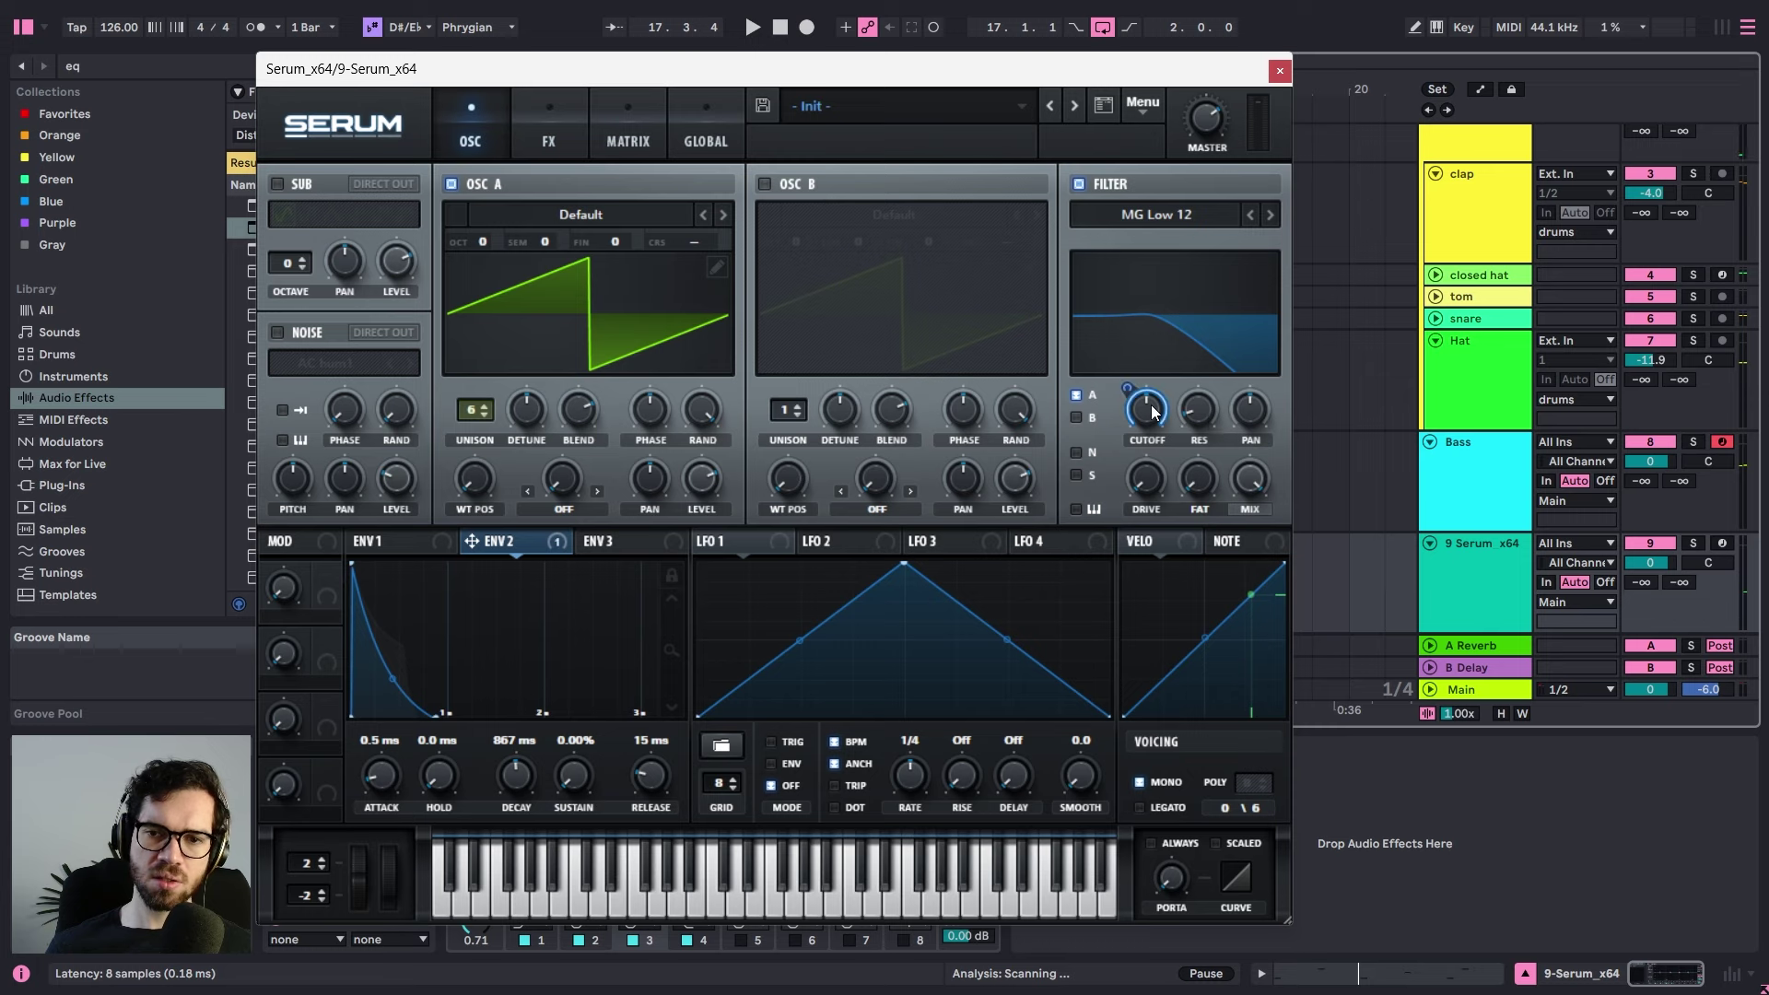
pyautogui.press('space')
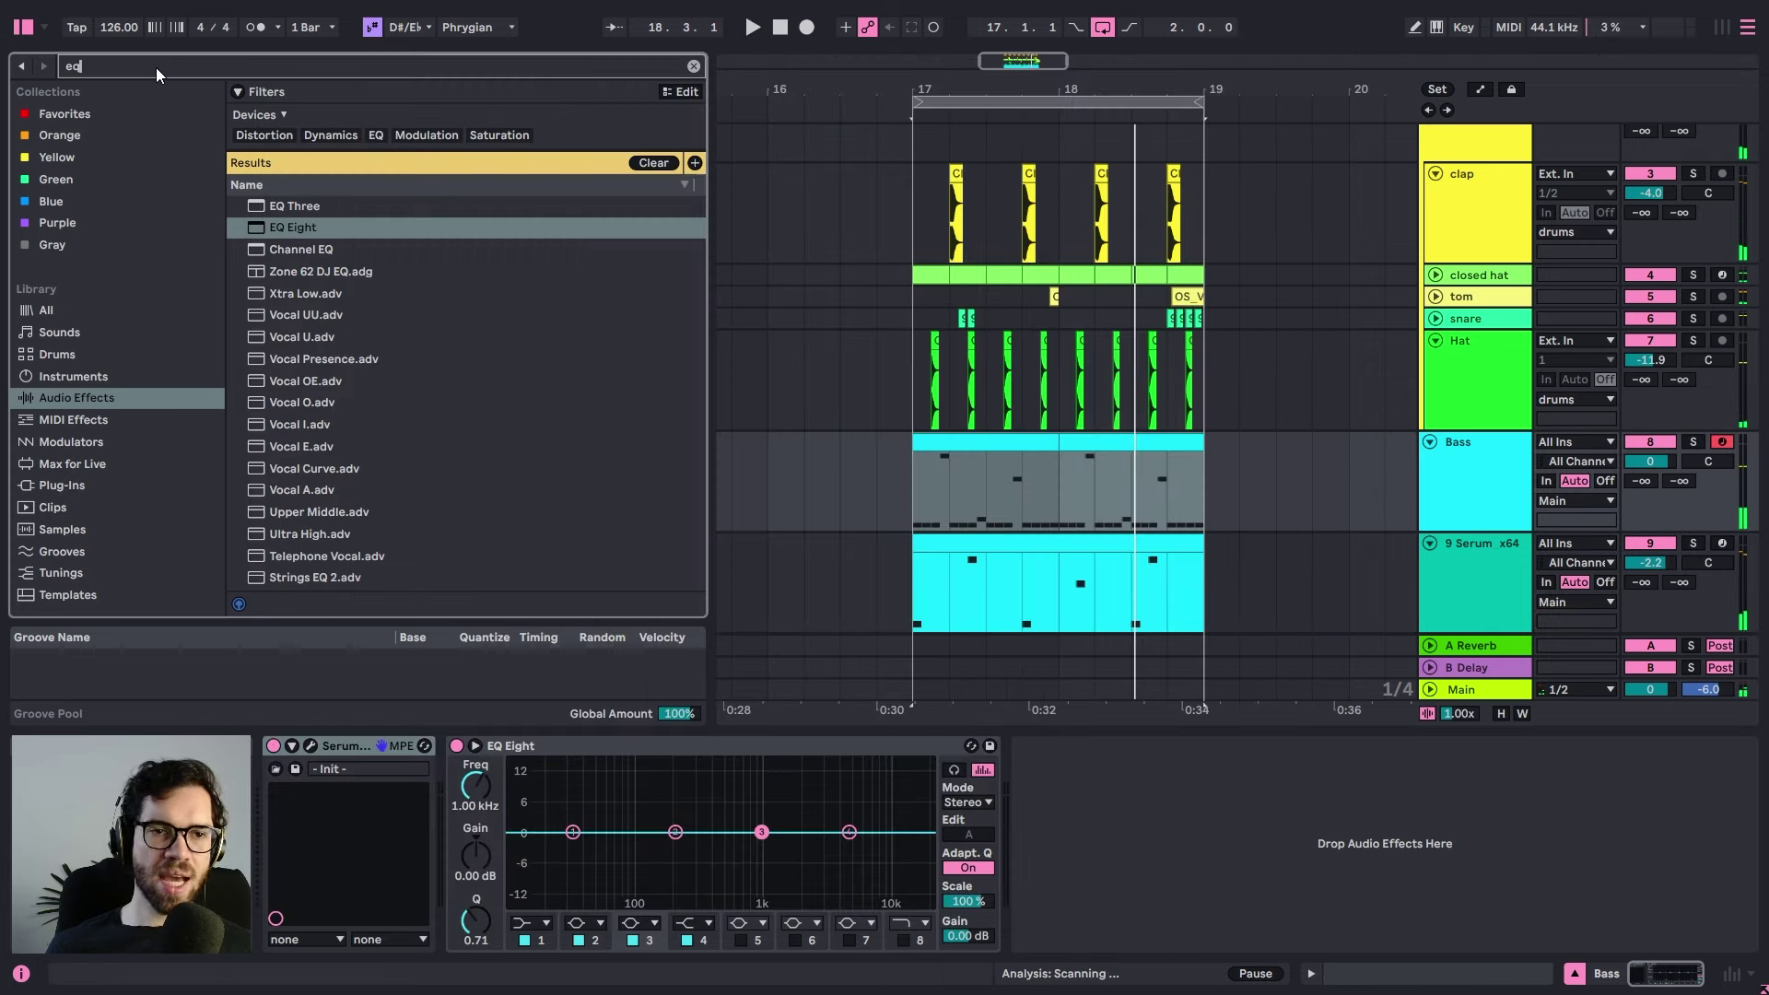
# - Add a Compressor to the Bass track, sidechained from the kick with a -25.5 dB threshold, and play the loop
pyautogui.write('comp')
pyautogui.hotkey('ctrl', 'a')
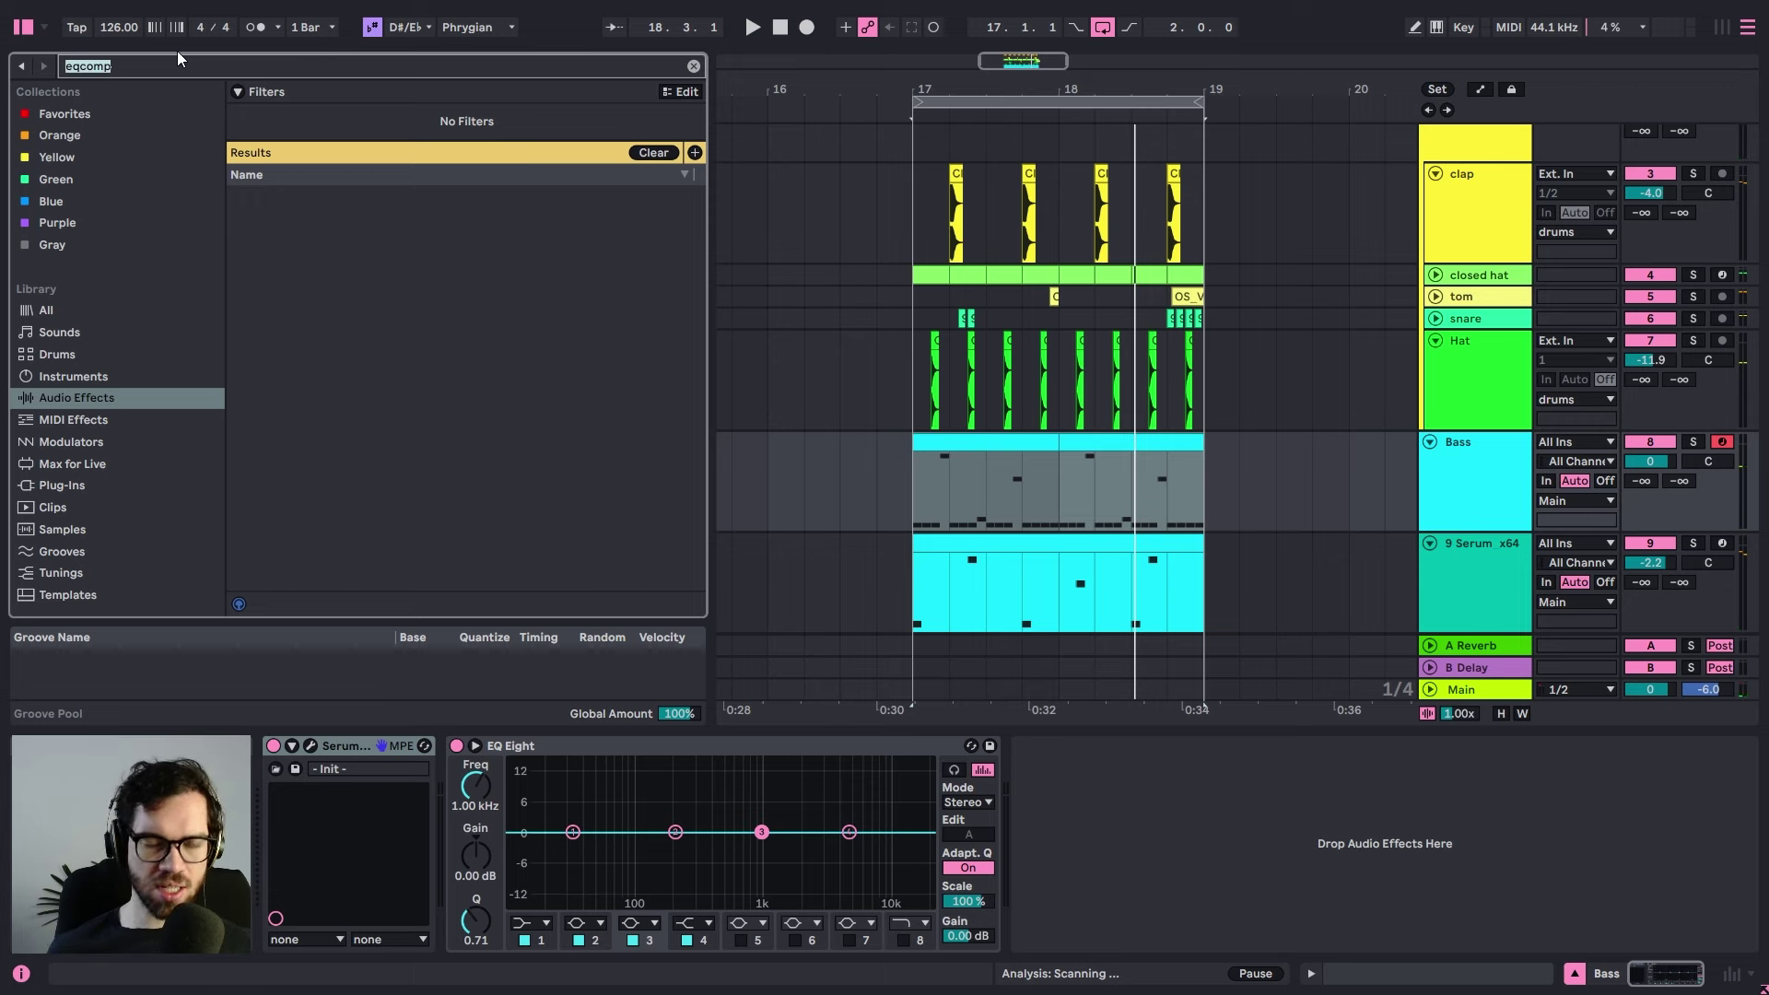
pyautogui.write('comp')
pyautogui.moveTo(285, 220); pyautogui.dragTo(431, 282)
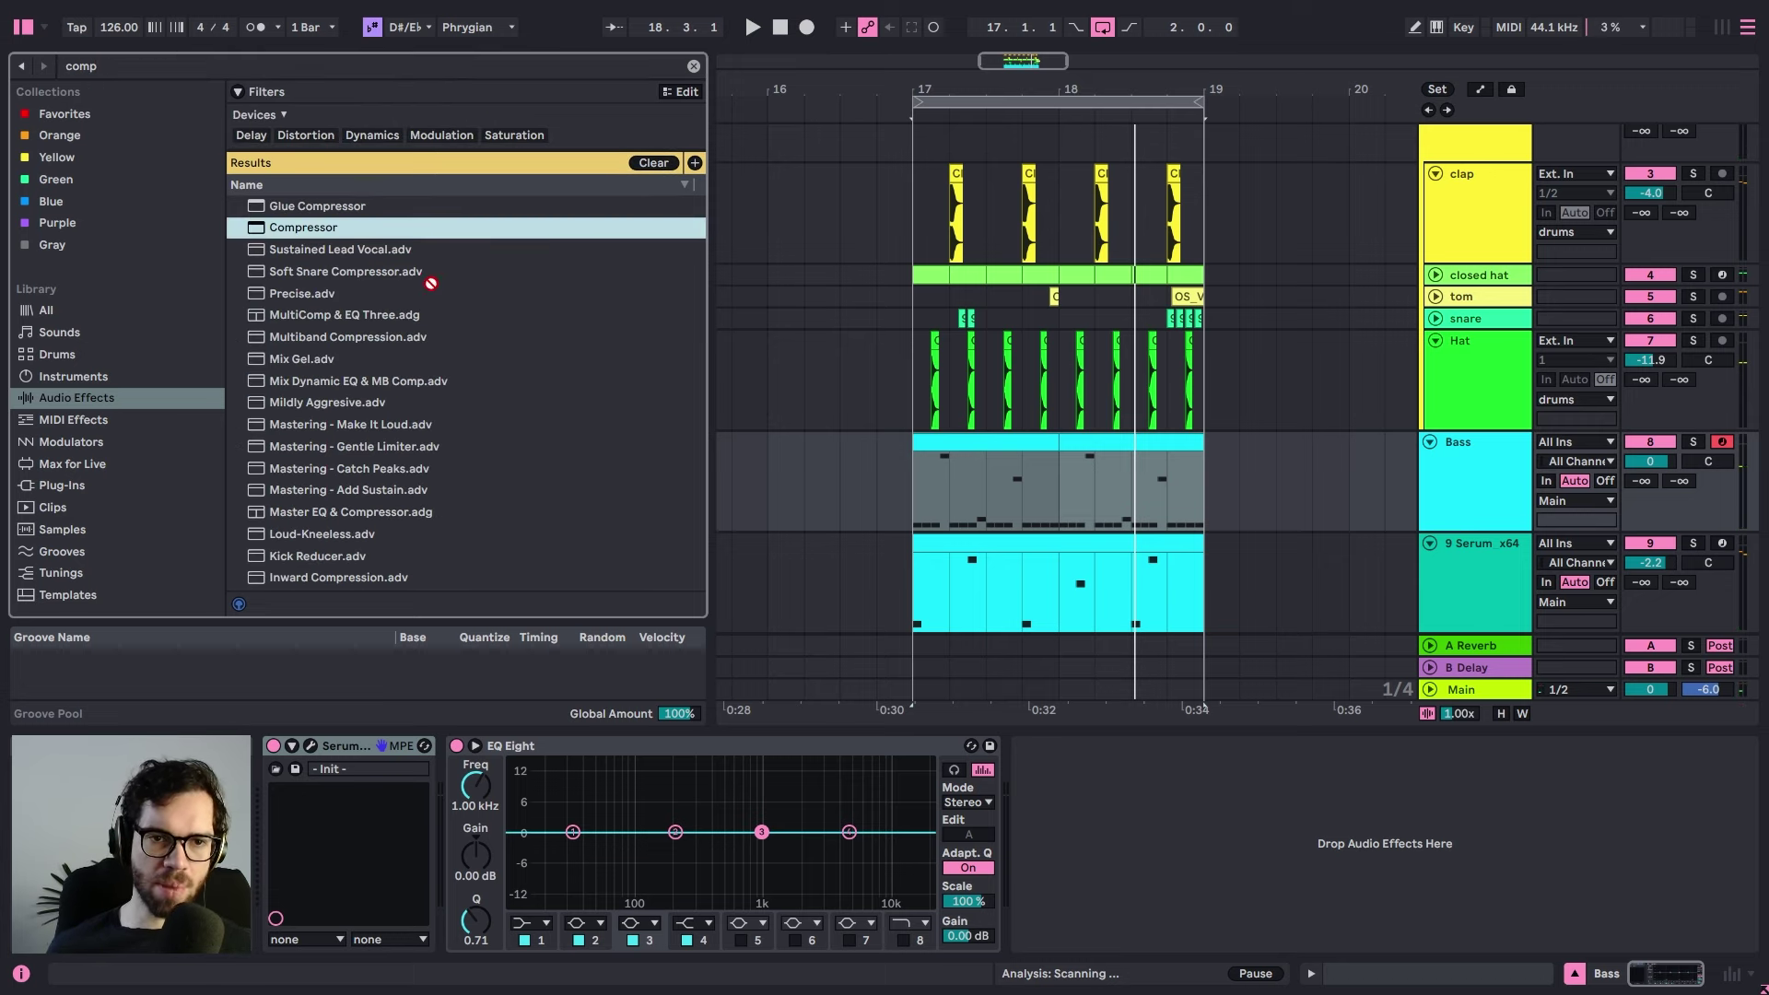
pyautogui.moveTo(997, 499); pyautogui.dragTo(996, 497)
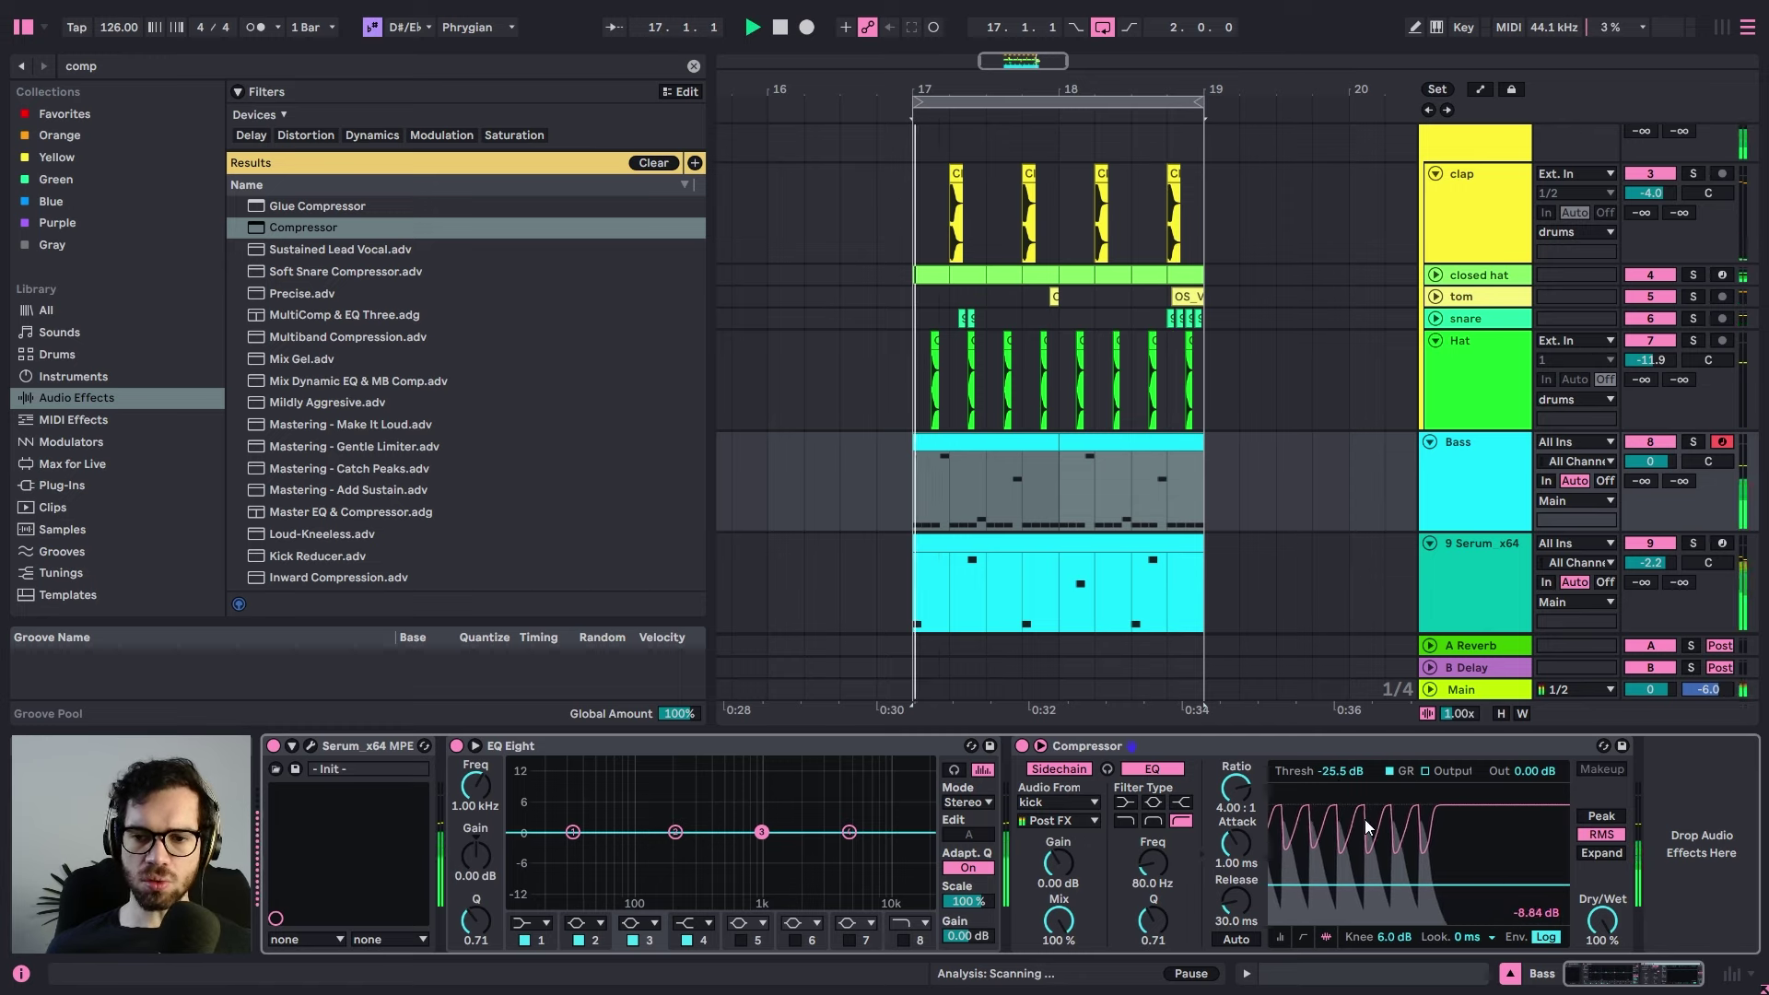
pyautogui.press('space')
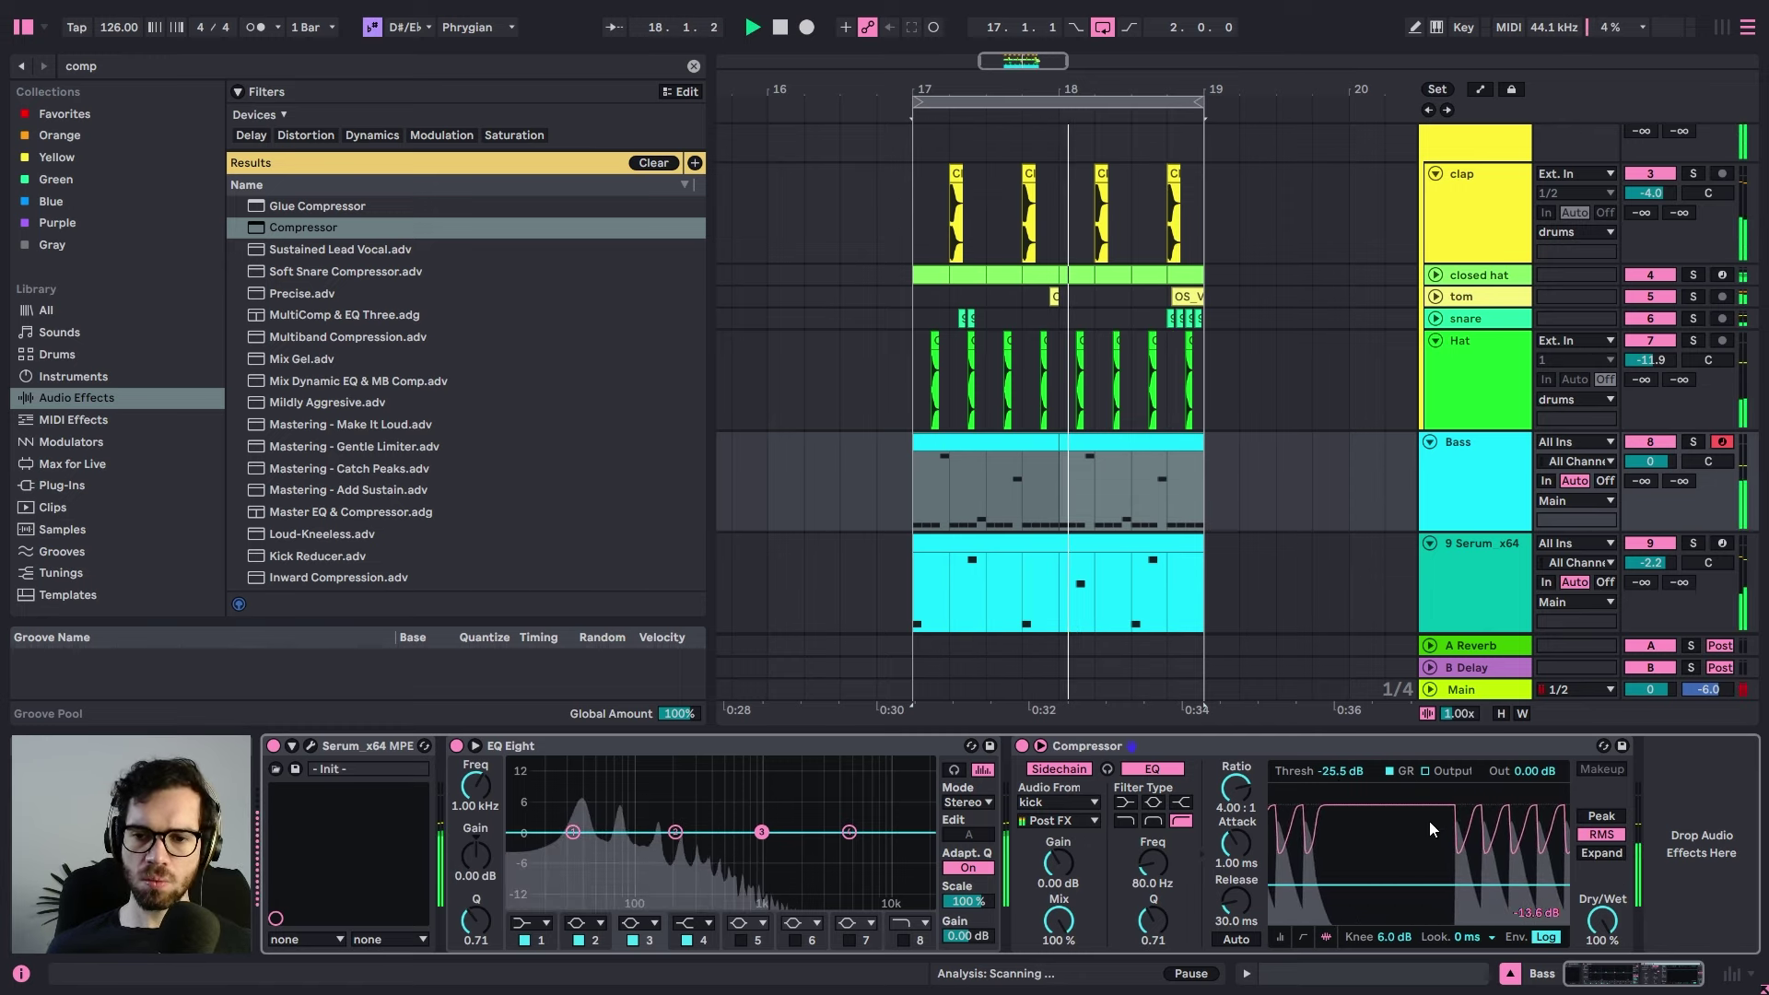
pyautogui.press('space')
# - Duplicate the Lead clip to bar 19 and reduce the copy to a single D#1 note one bar long
pyautogui.click(1476, 604)
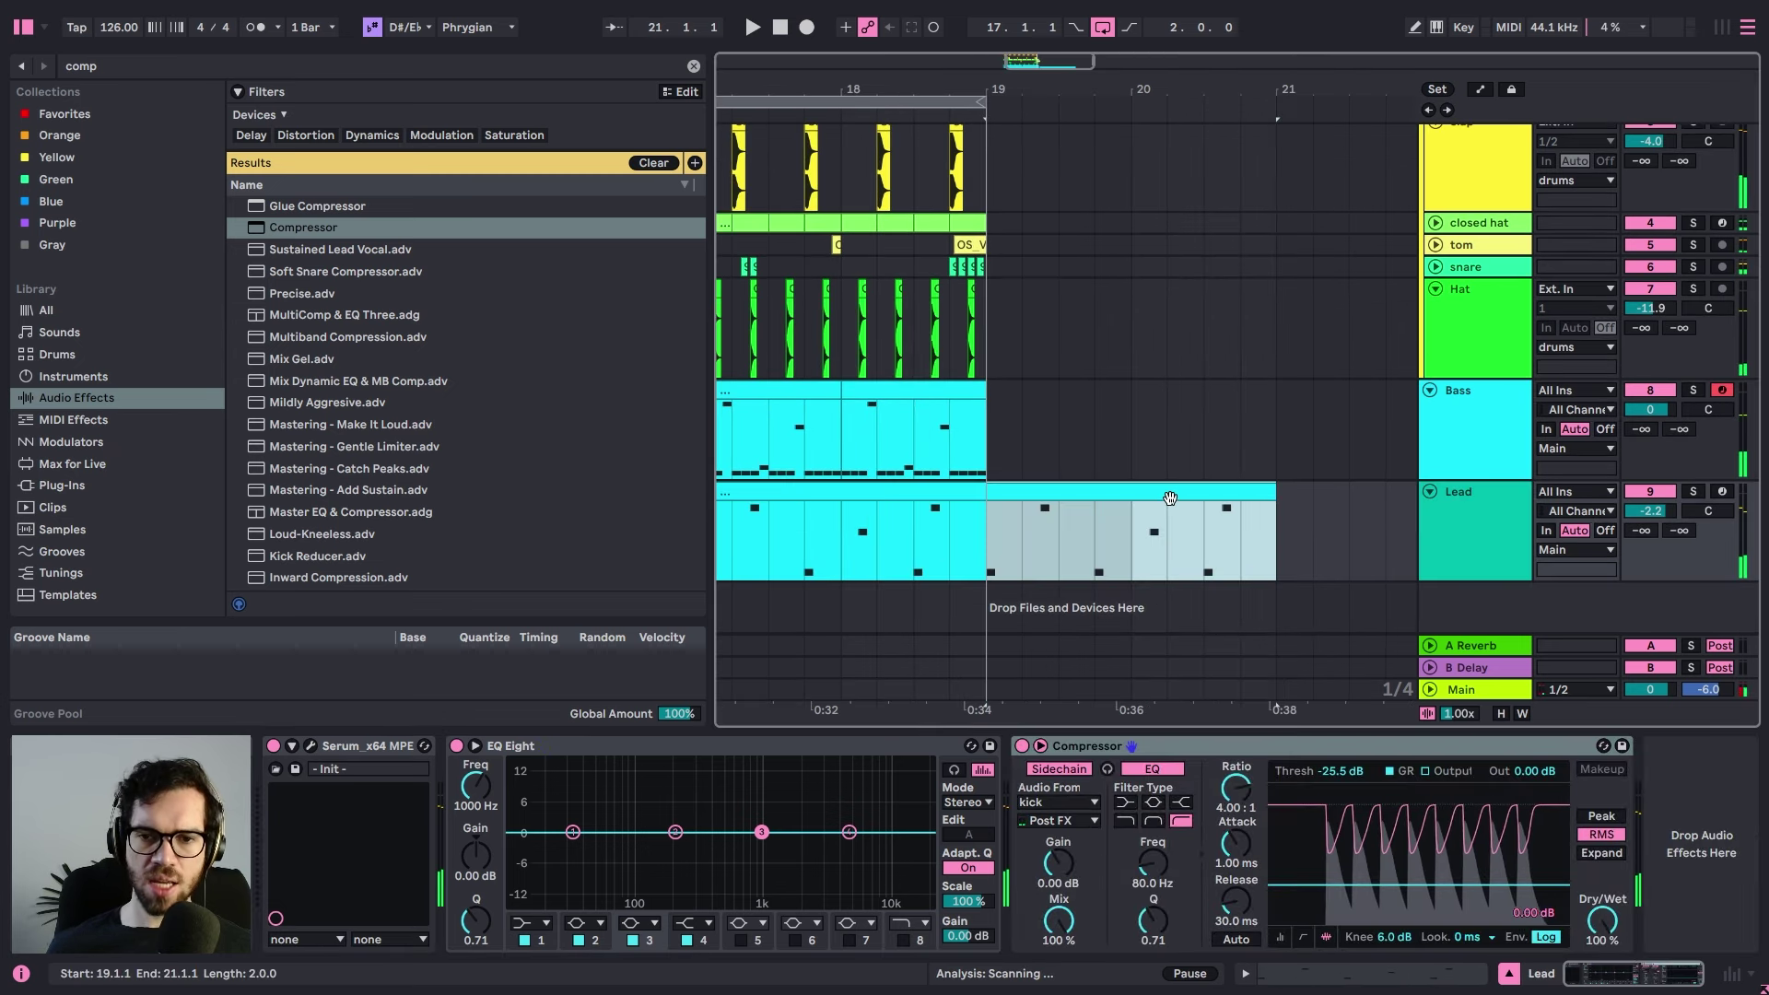
pyautogui.doubleClick(1059, 495)
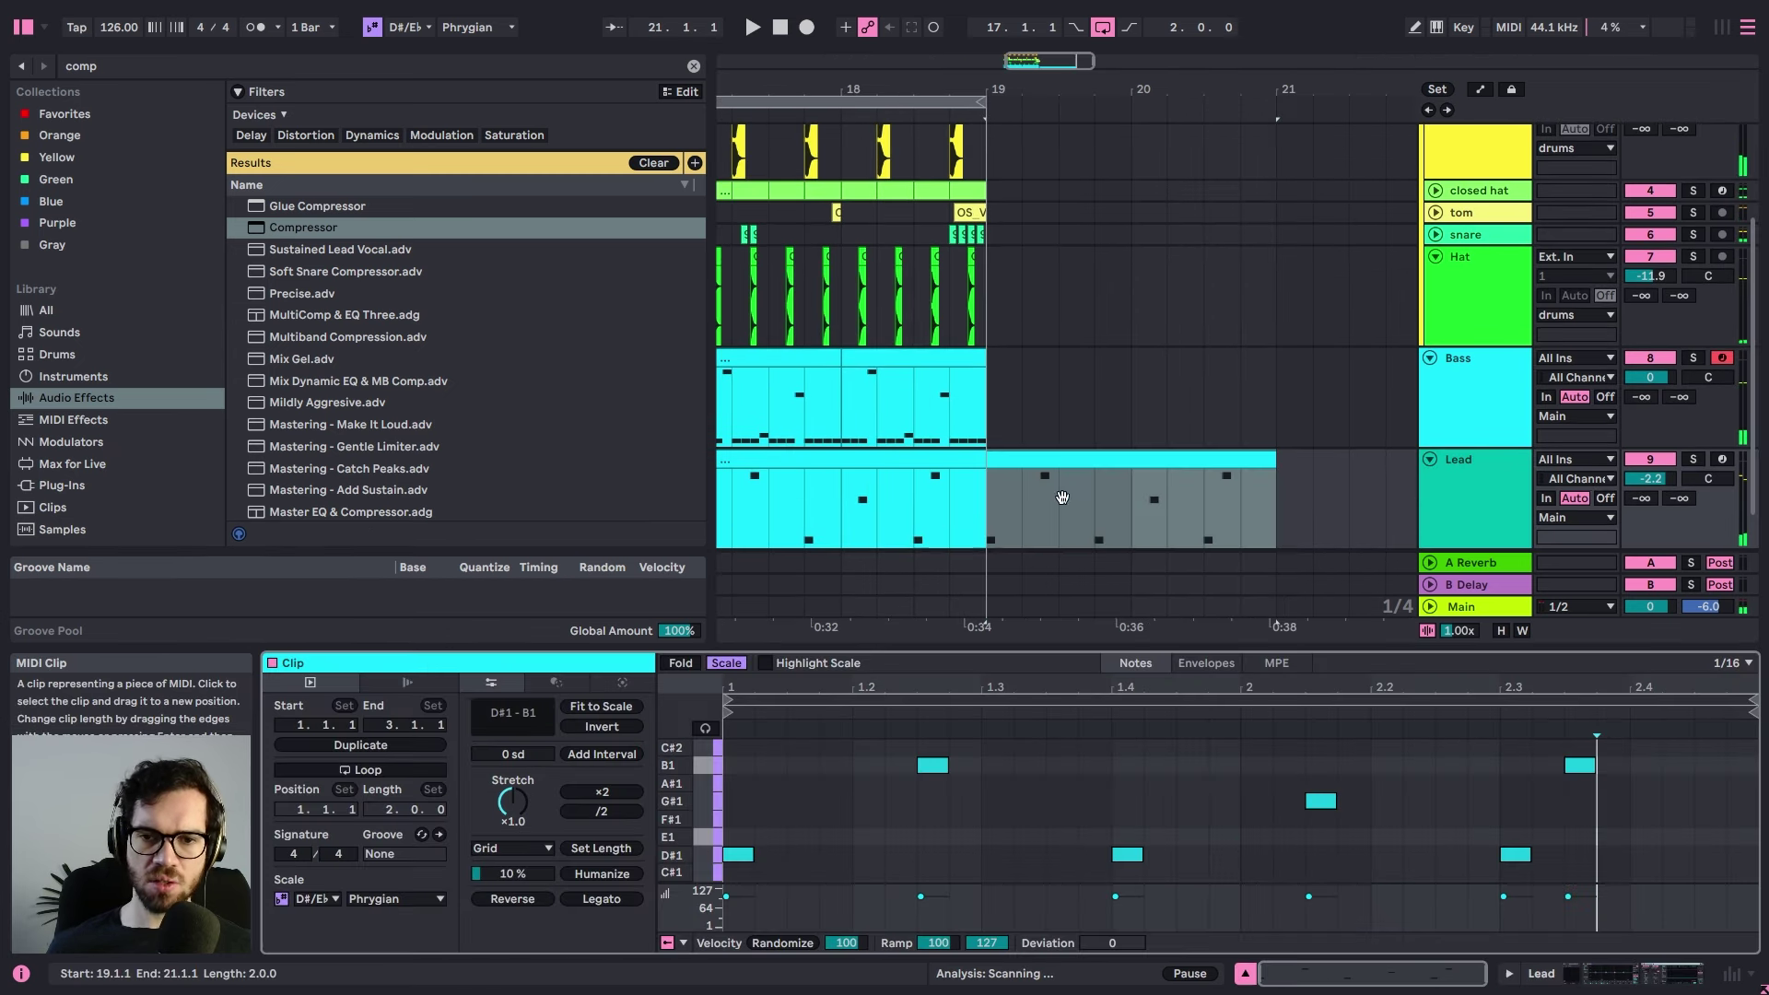
pyautogui.moveTo(912, 841); pyautogui.dragTo(1312, 610)
pyautogui.moveTo(754, 854); pyautogui.dragTo(1244, 852)
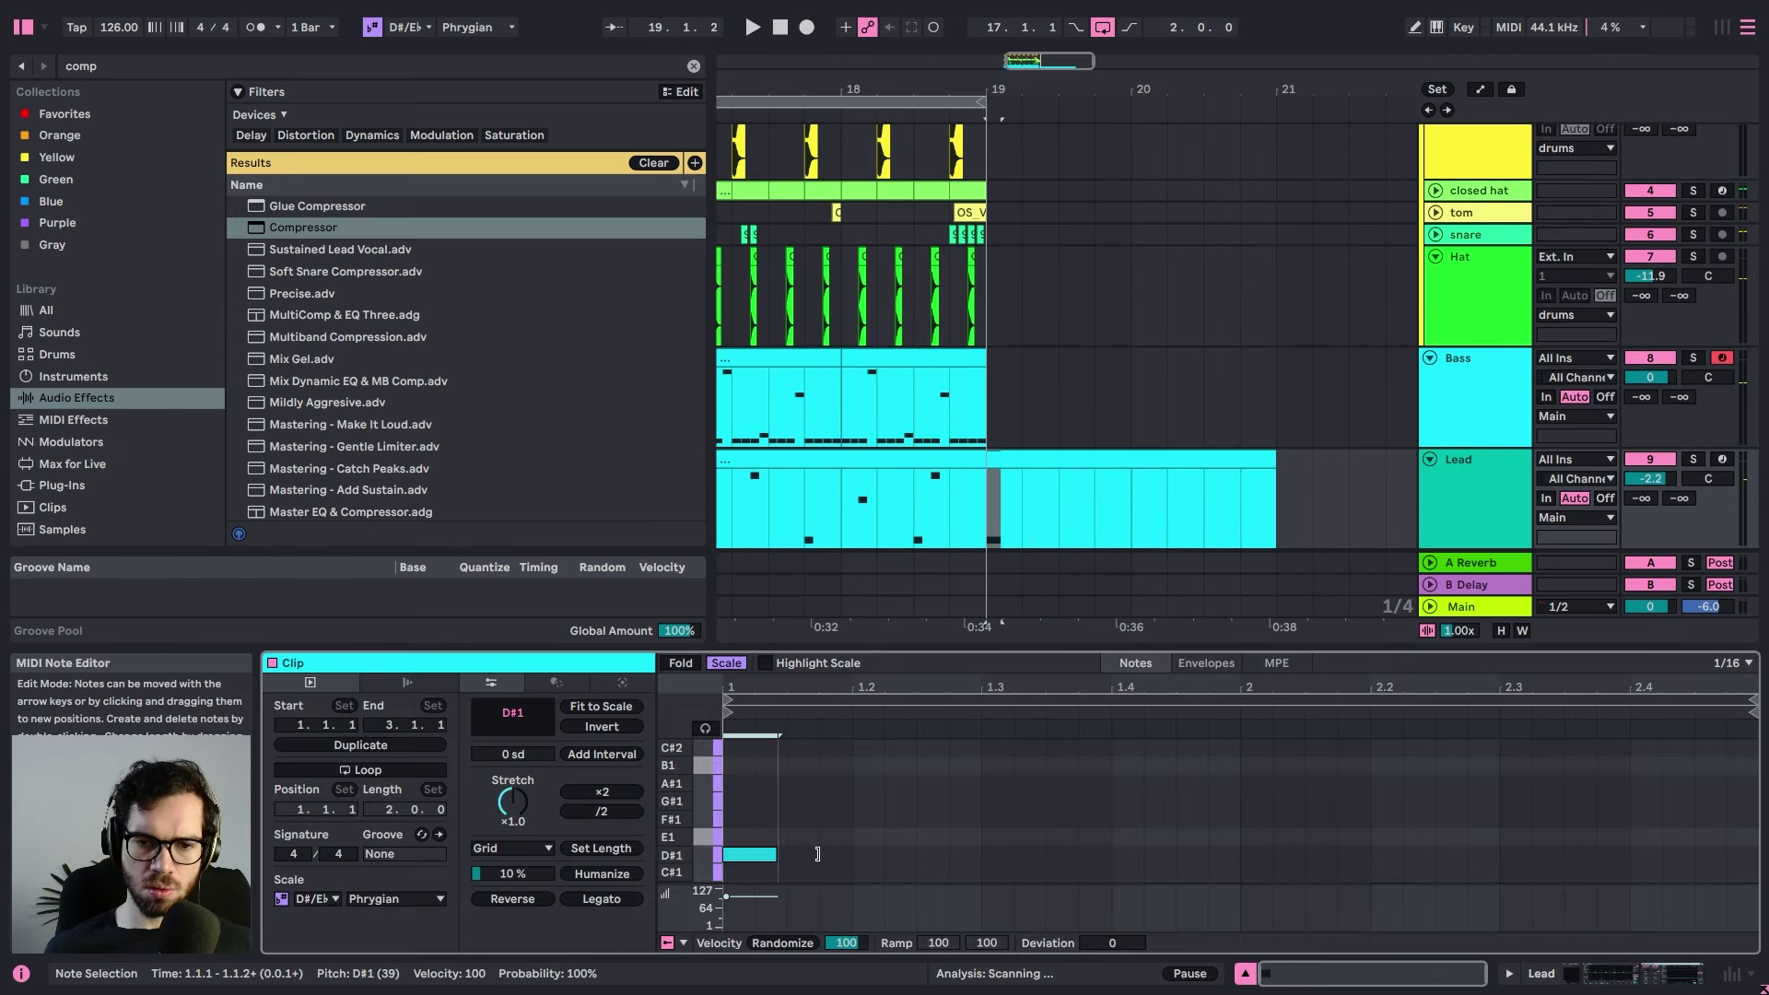
pyautogui.press('space')
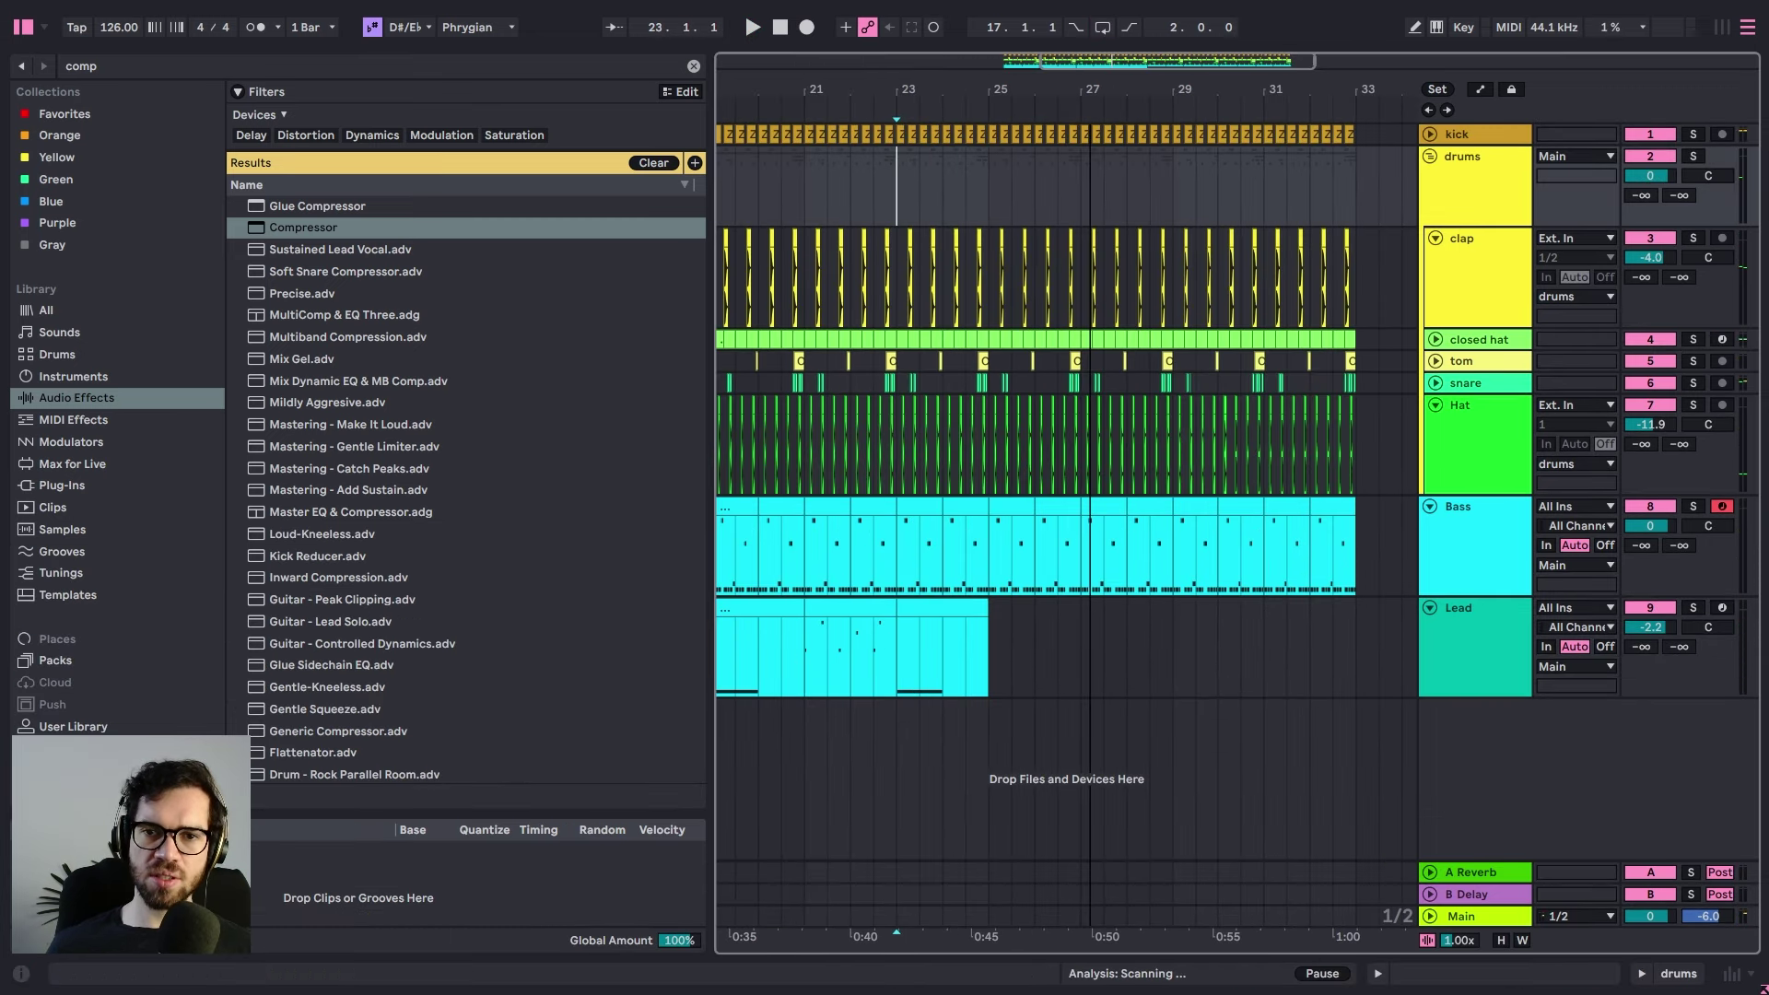
# - Add an audio track below Lead and record a vocal take on it from bar 23 to bar 33
pyautogui.moveTo(1090, 95); pyautogui.dragTo(1195, 92)
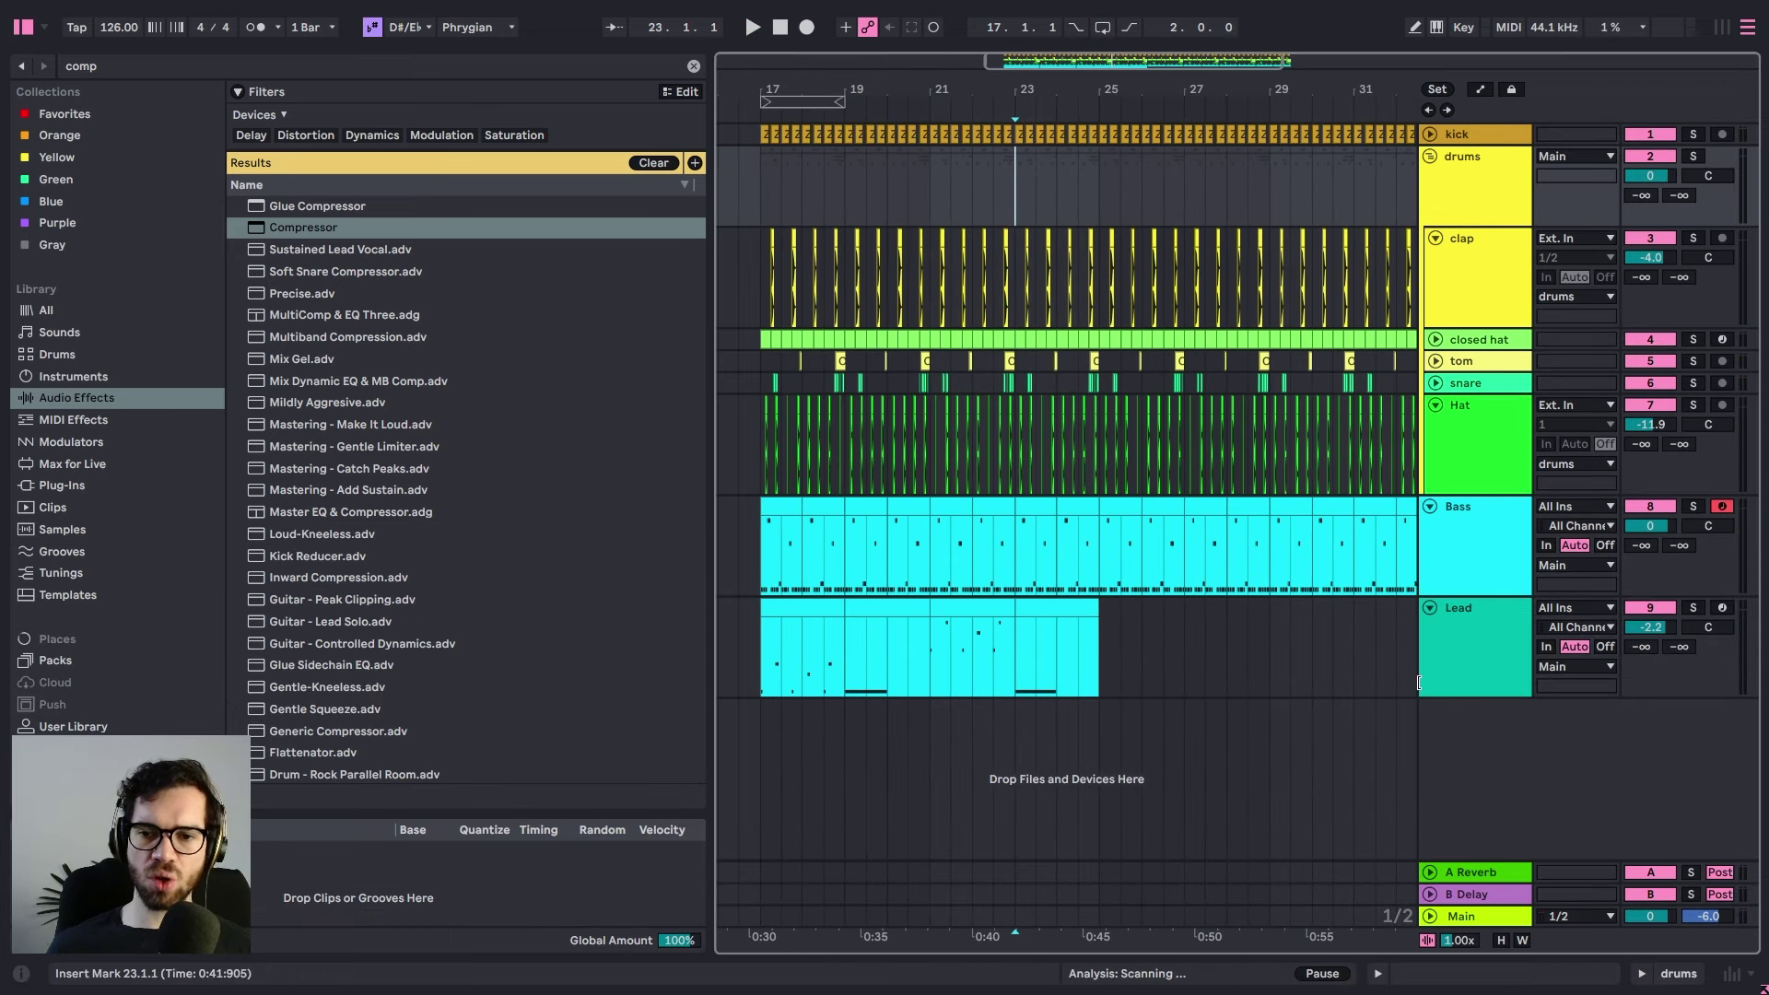
pyautogui.click(1461, 661)
pyautogui.hotkey('ctrl', 't')
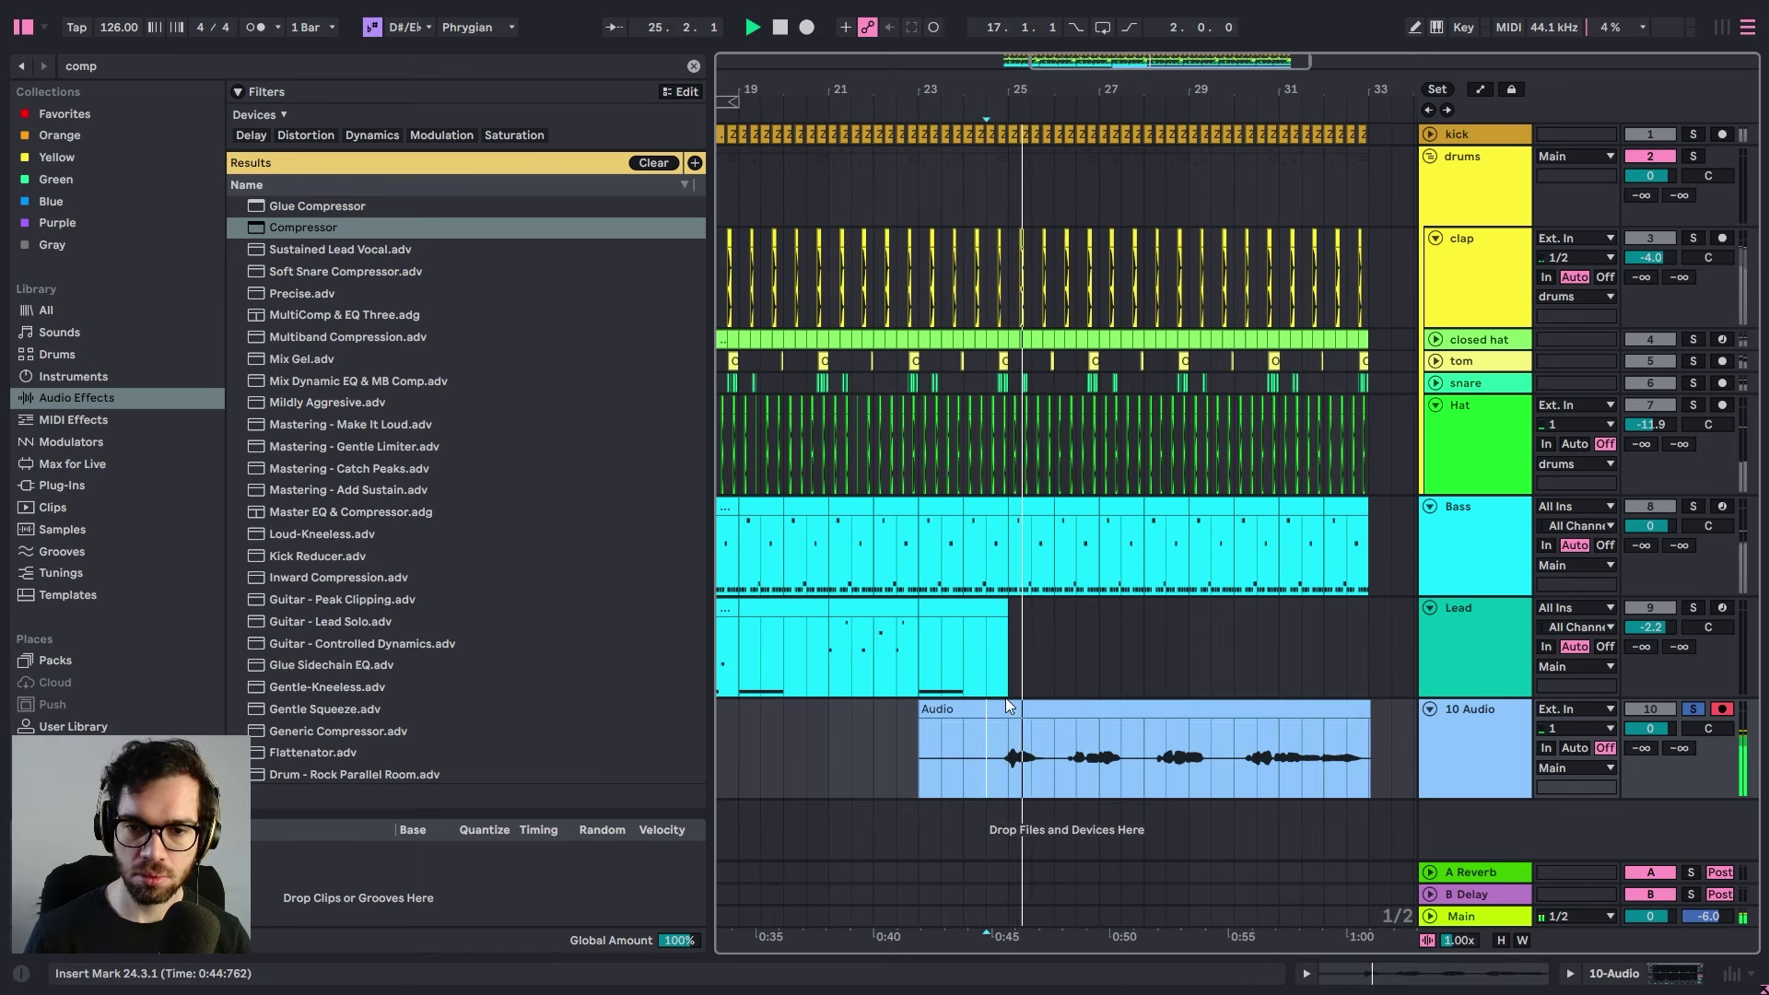
pyautogui.press('space')
# - Add warp markers to the vocal clip starting at bar 26 beat 2 to align its syllables with the beat, and play it back
pyautogui.click(1013, 757)
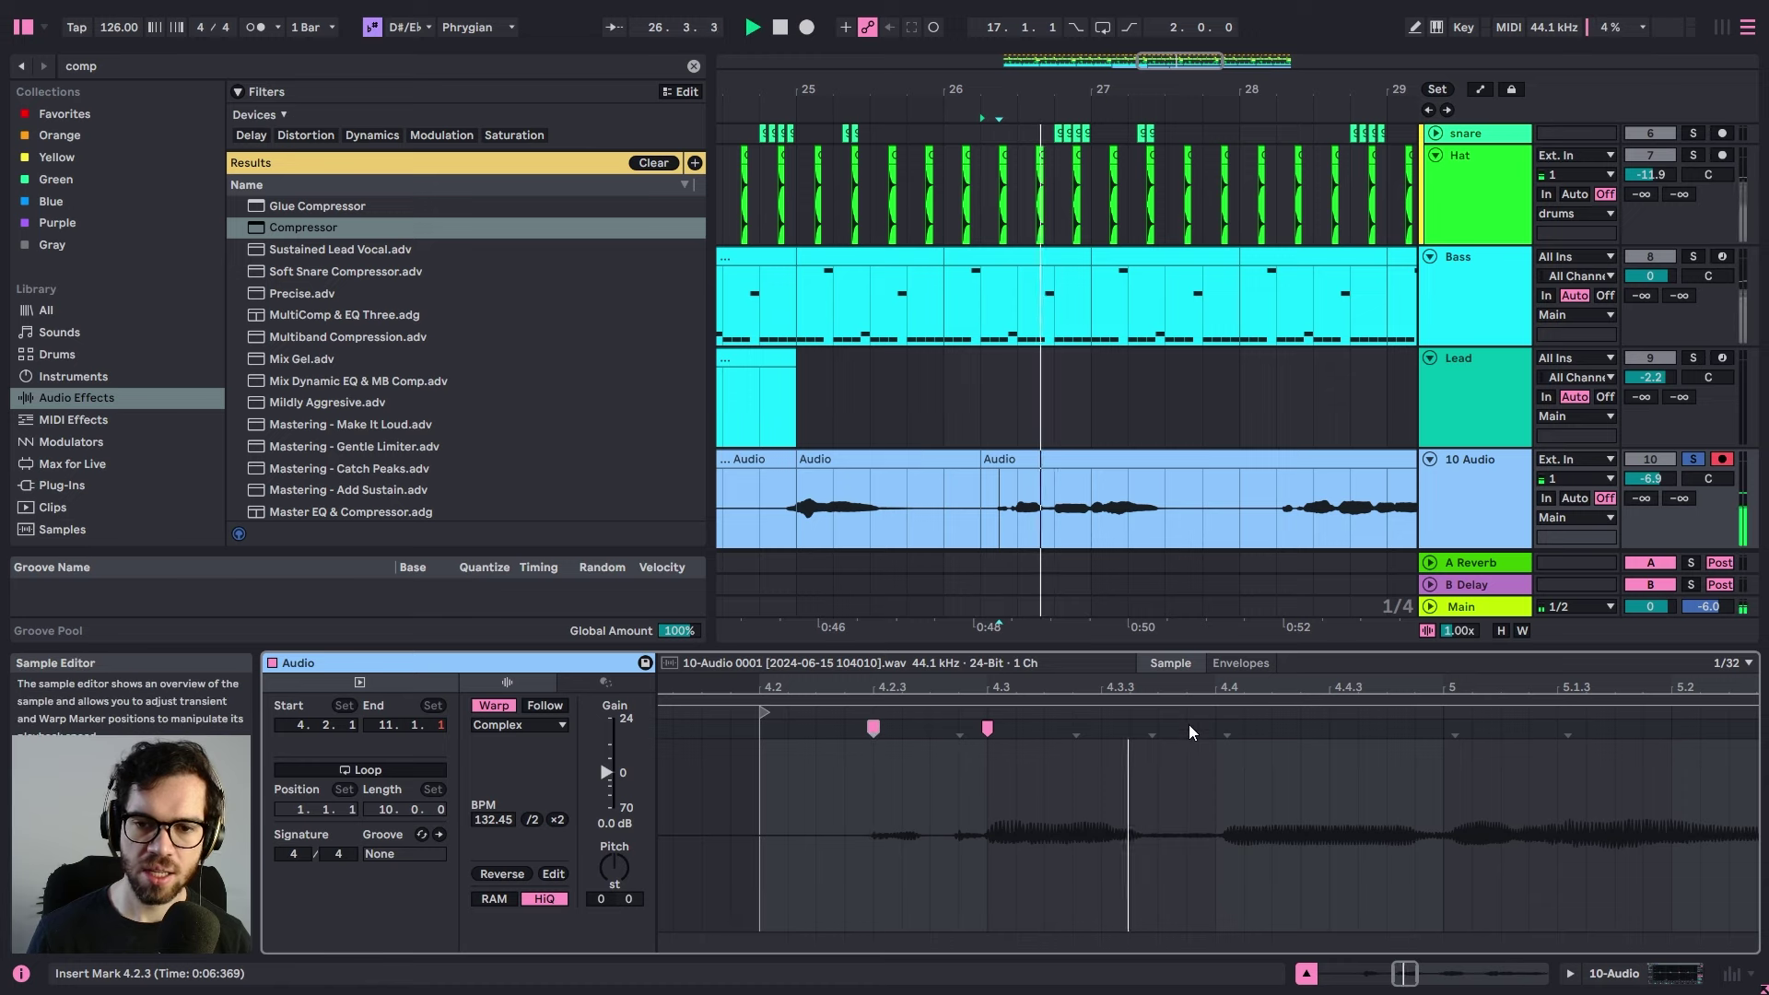
pyautogui.doubleClick(1225, 728)
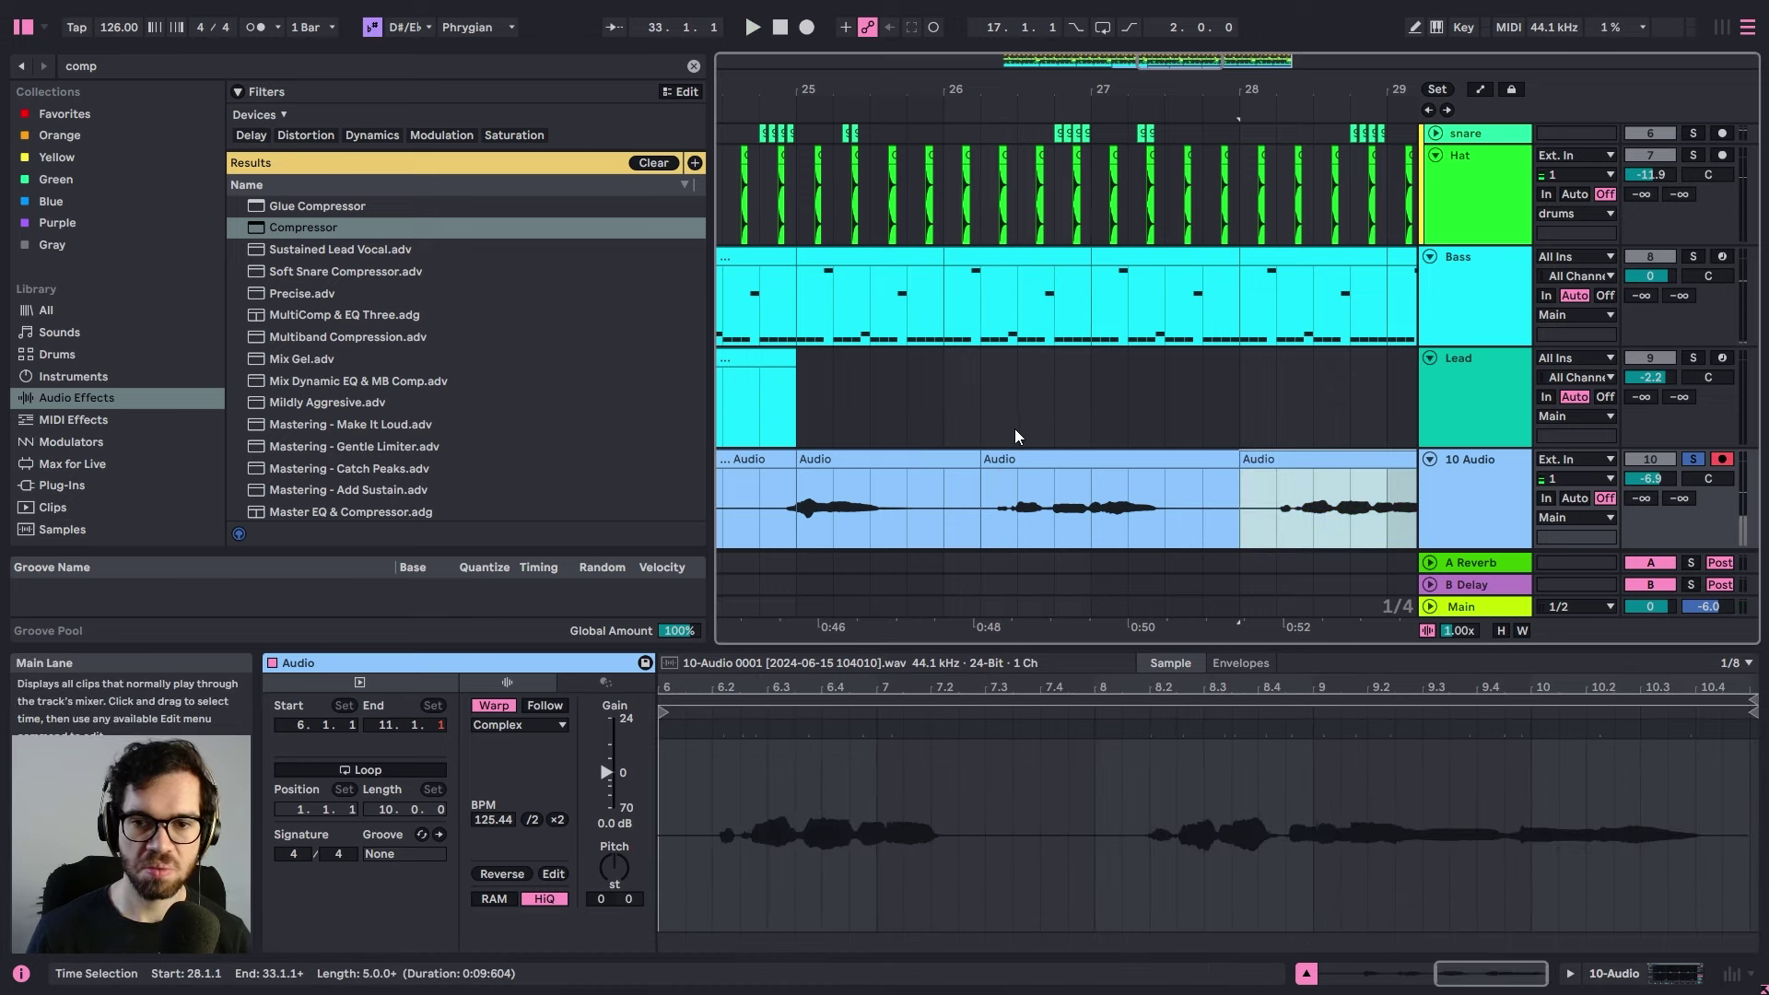
pyautogui.click(959, 416)
pyautogui.press('space')
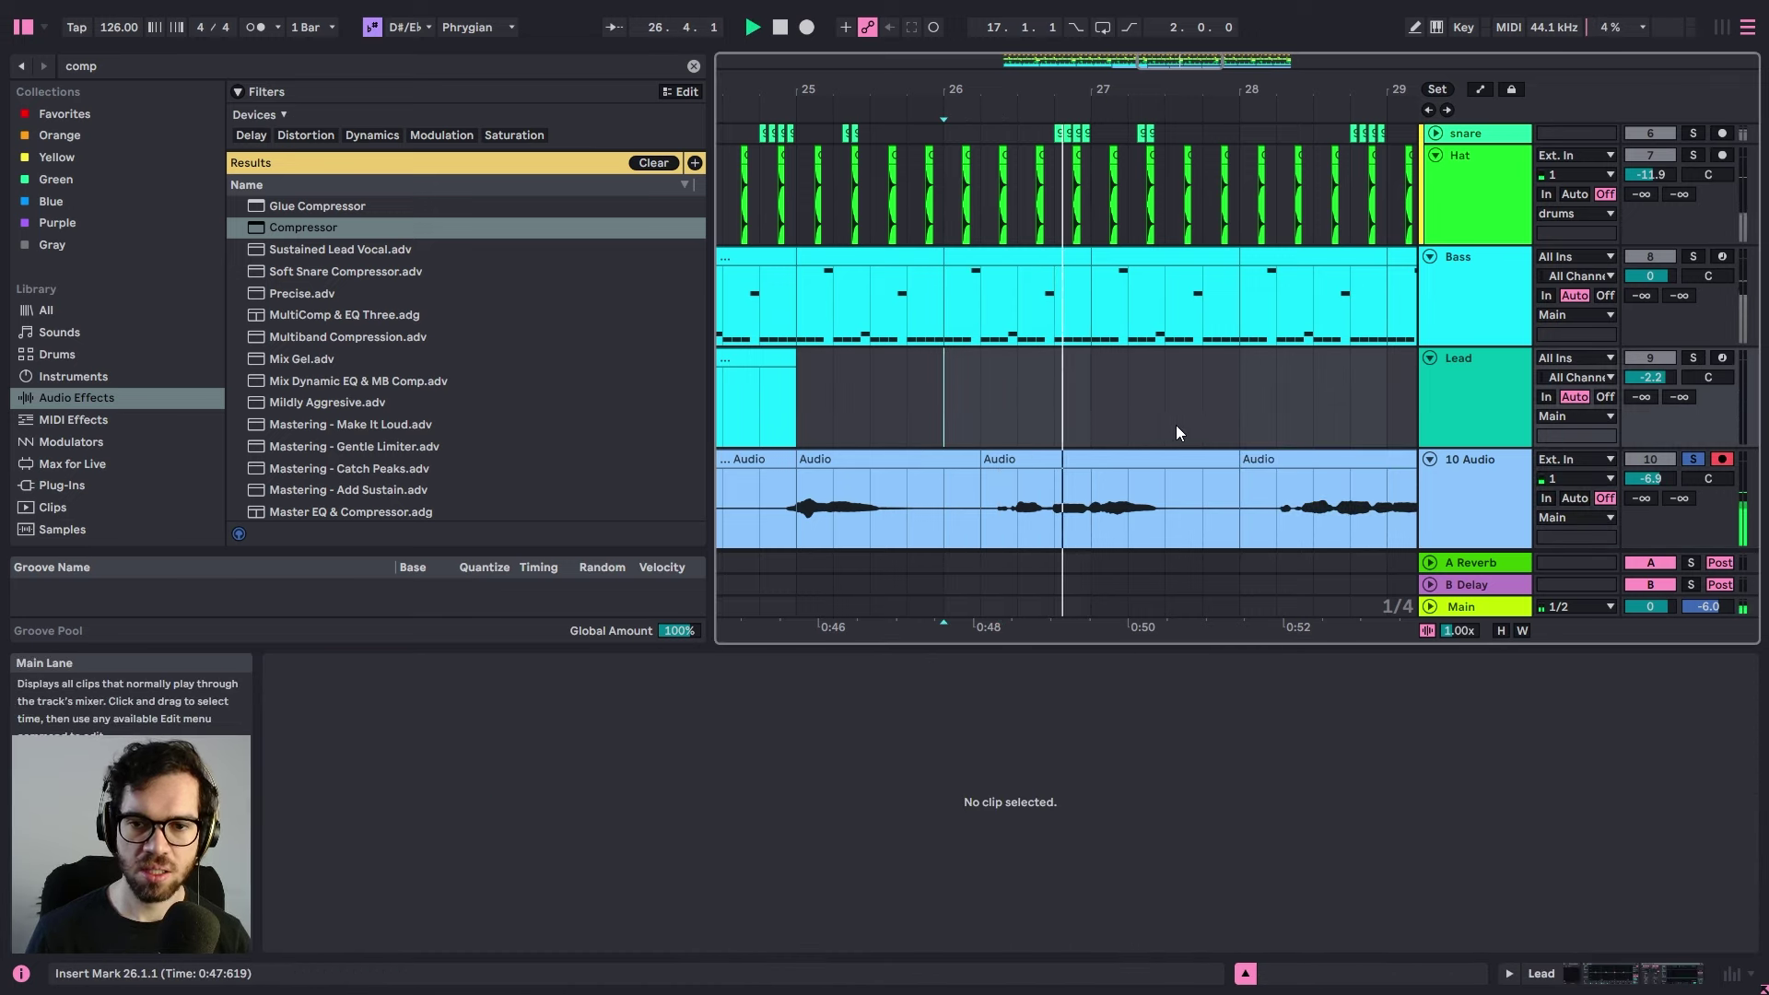
# - Warp the vocal clips starting at bars 28 and 30 onto the beat and trim the last clip's end to 33.1.1
pyautogui.click(1295, 466)
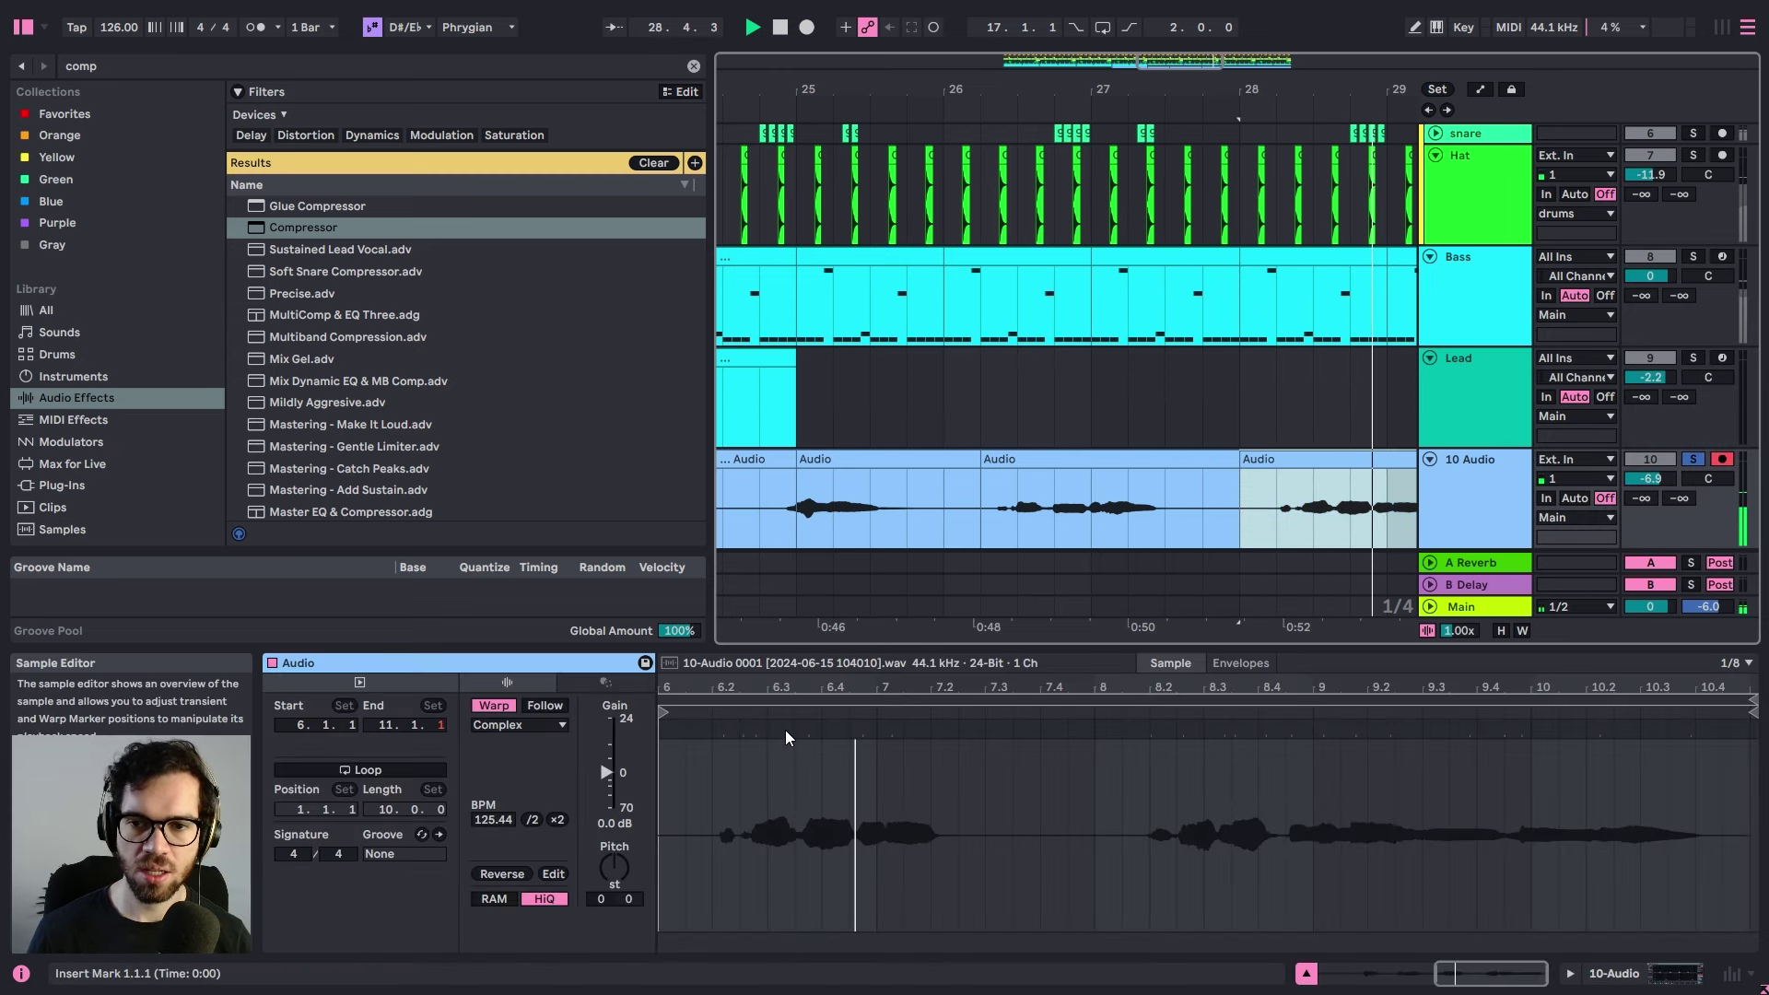
pyautogui.moveTo(733, 690)
pyautogui.mouseDown()
pyautogui.moveTo(813, 728)
pyautogui.moveTo(910, 733)
pyautogui.mouseUp()
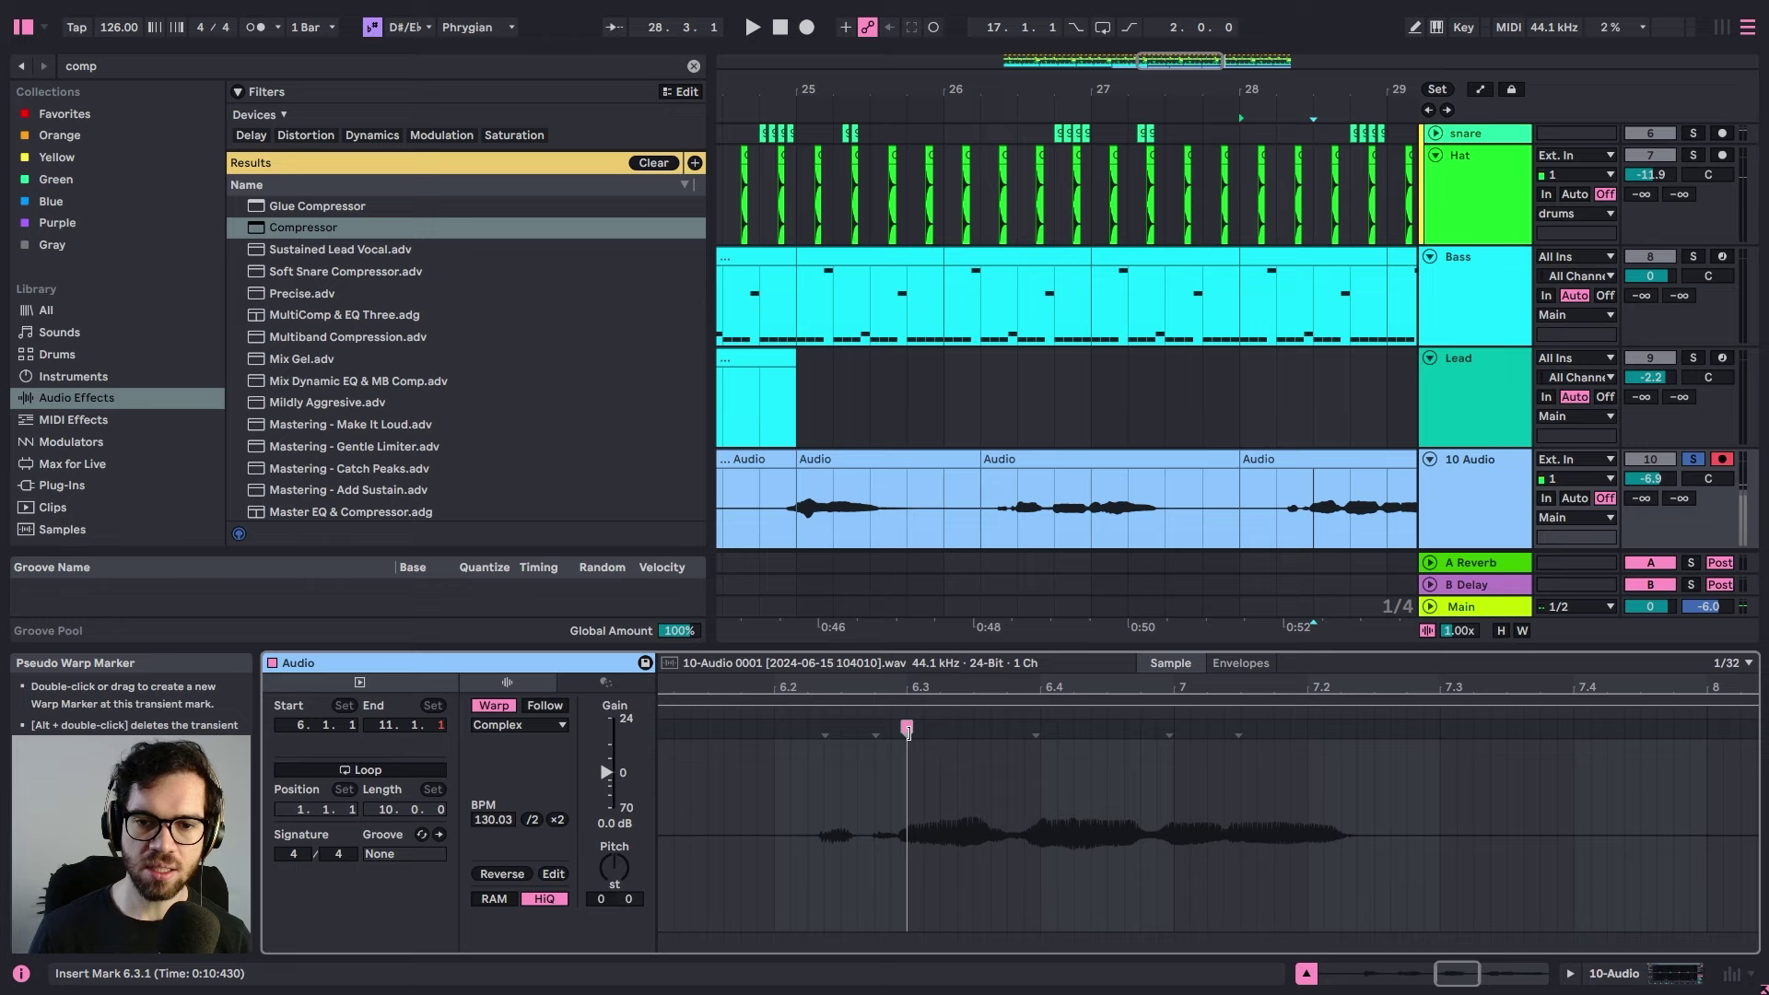
pyautogui.click(1029, 728)
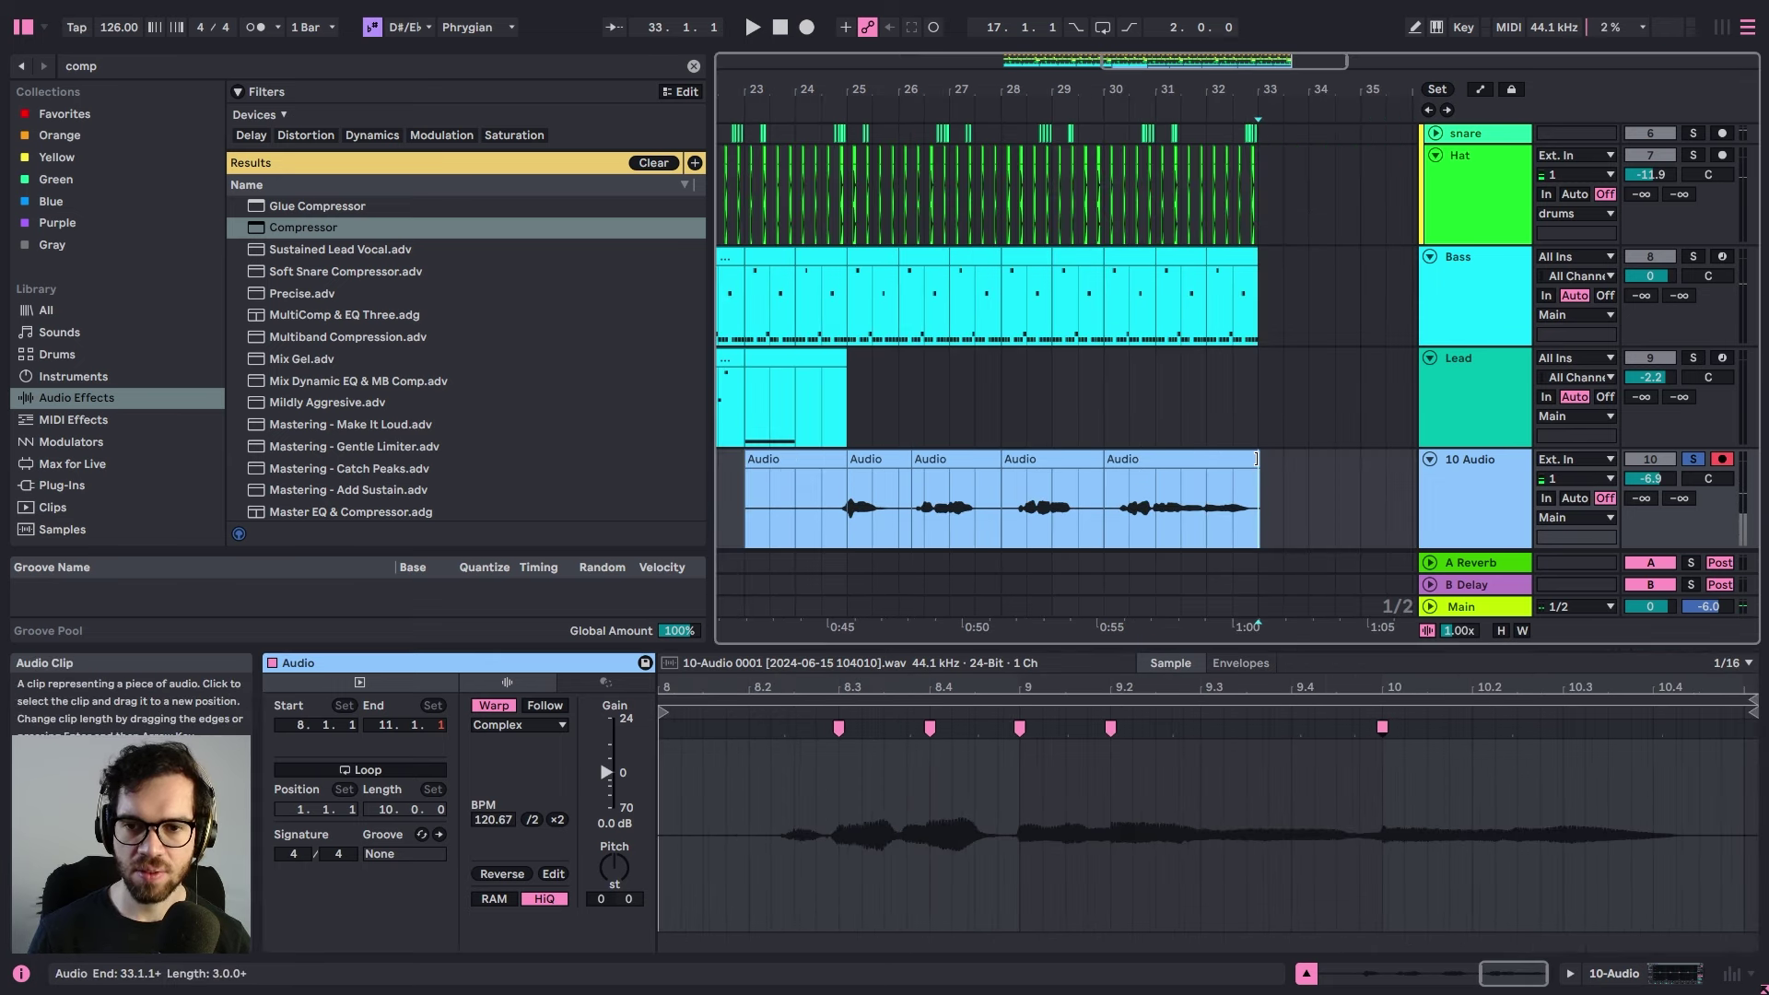
pyautogui.click(1259, 463)
# - Duplicate vocal track 10, and unsolo and deactivate the original
pyautogui.click(1473, 505)
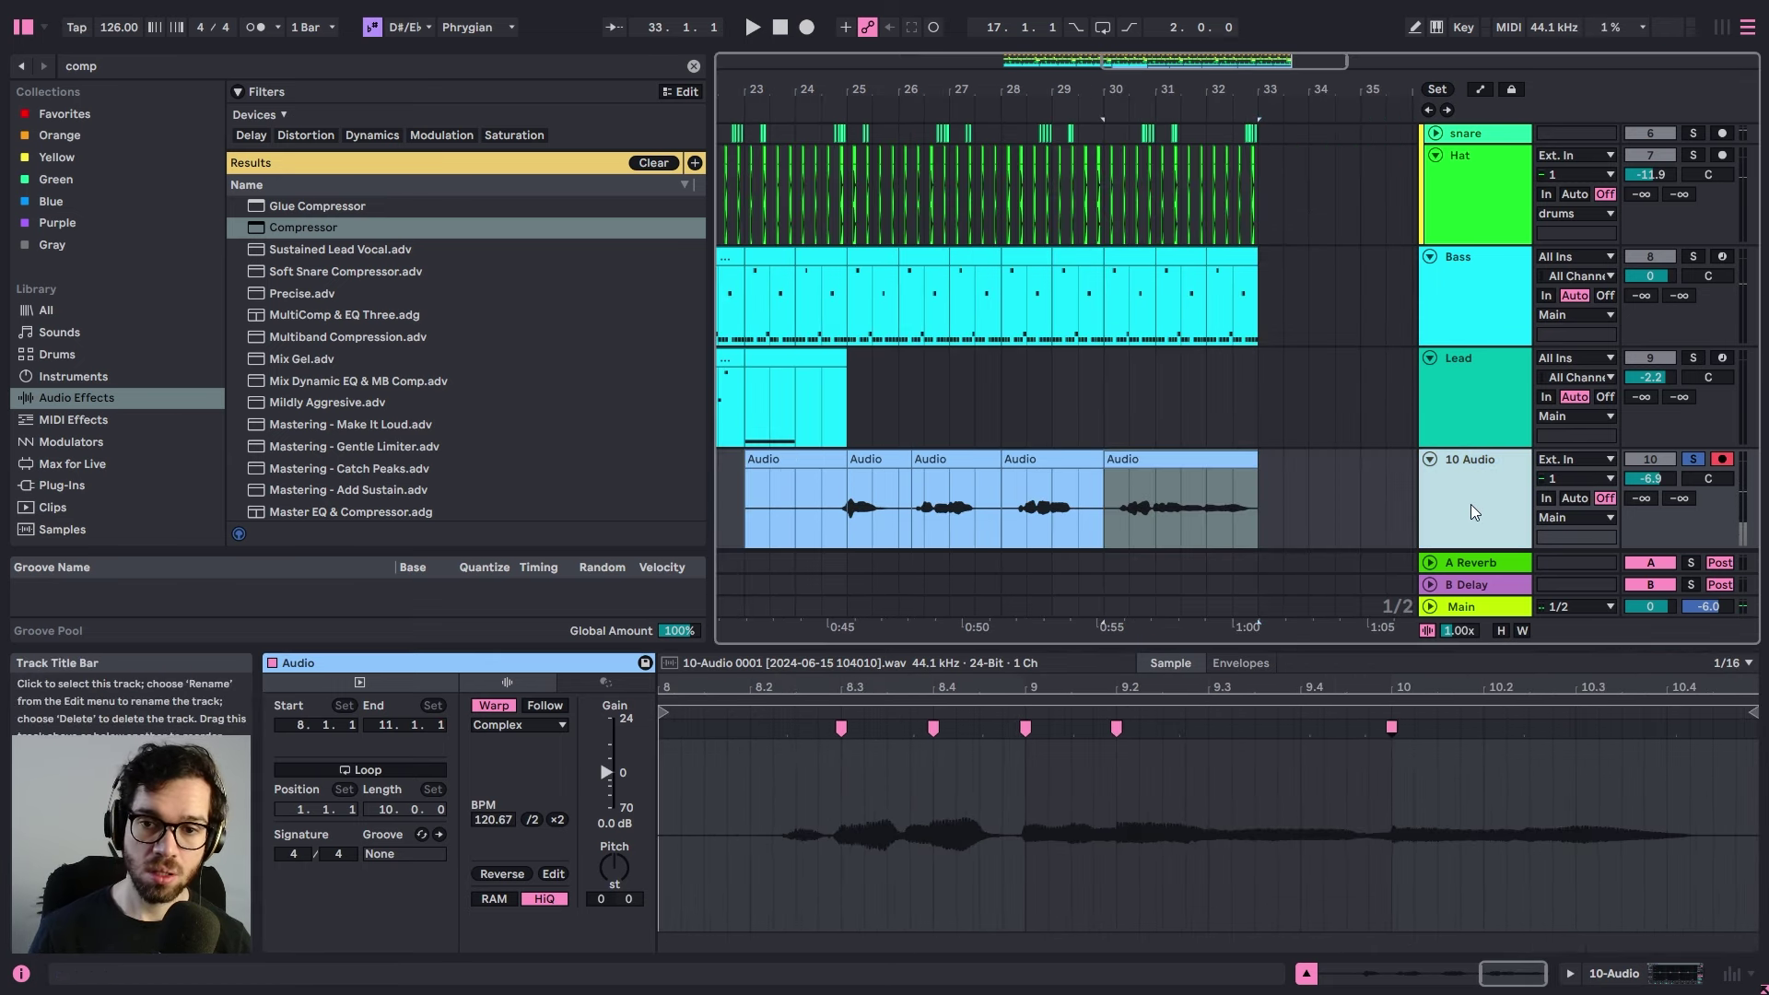
pyautogui.hotkey('ctrl', 'd')
pyautogui.click(1693, 373)
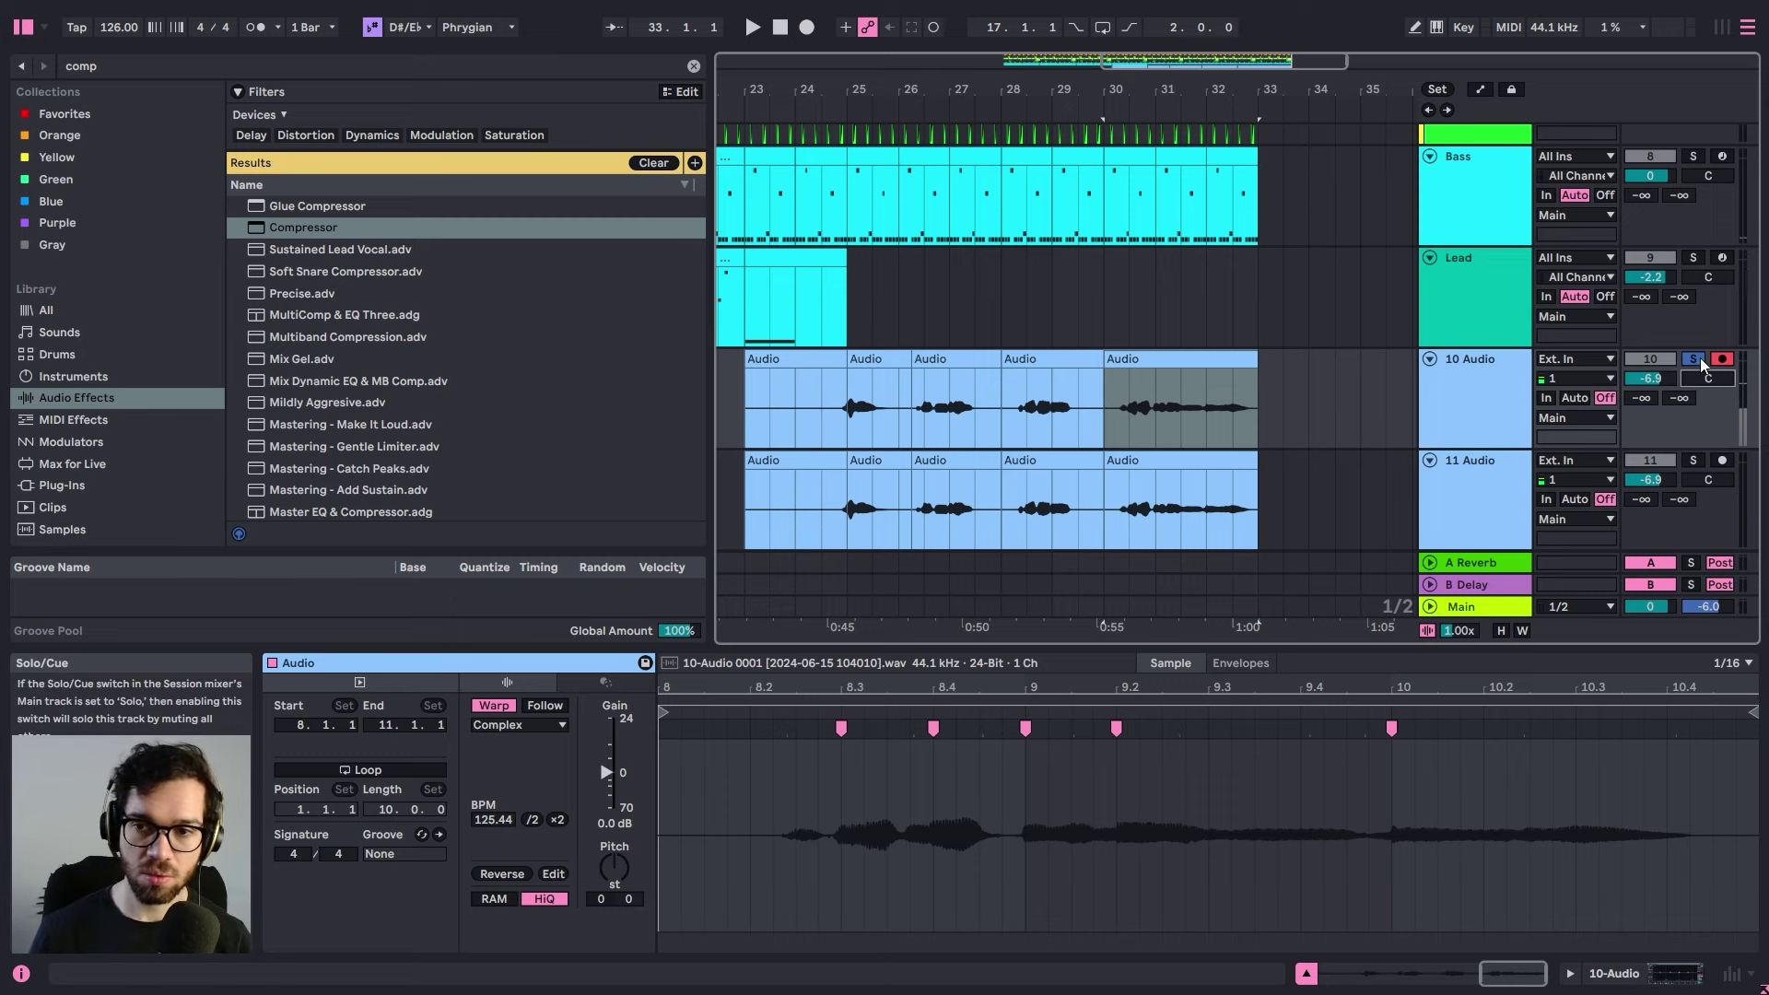
# - Consolidate the clips on audio track 11 from 24.3.1 to 33.1.1 into one clip named Vocalzão
pyautogui.moveTo(1262, 517); pyautogui.dragTo(827, 490)
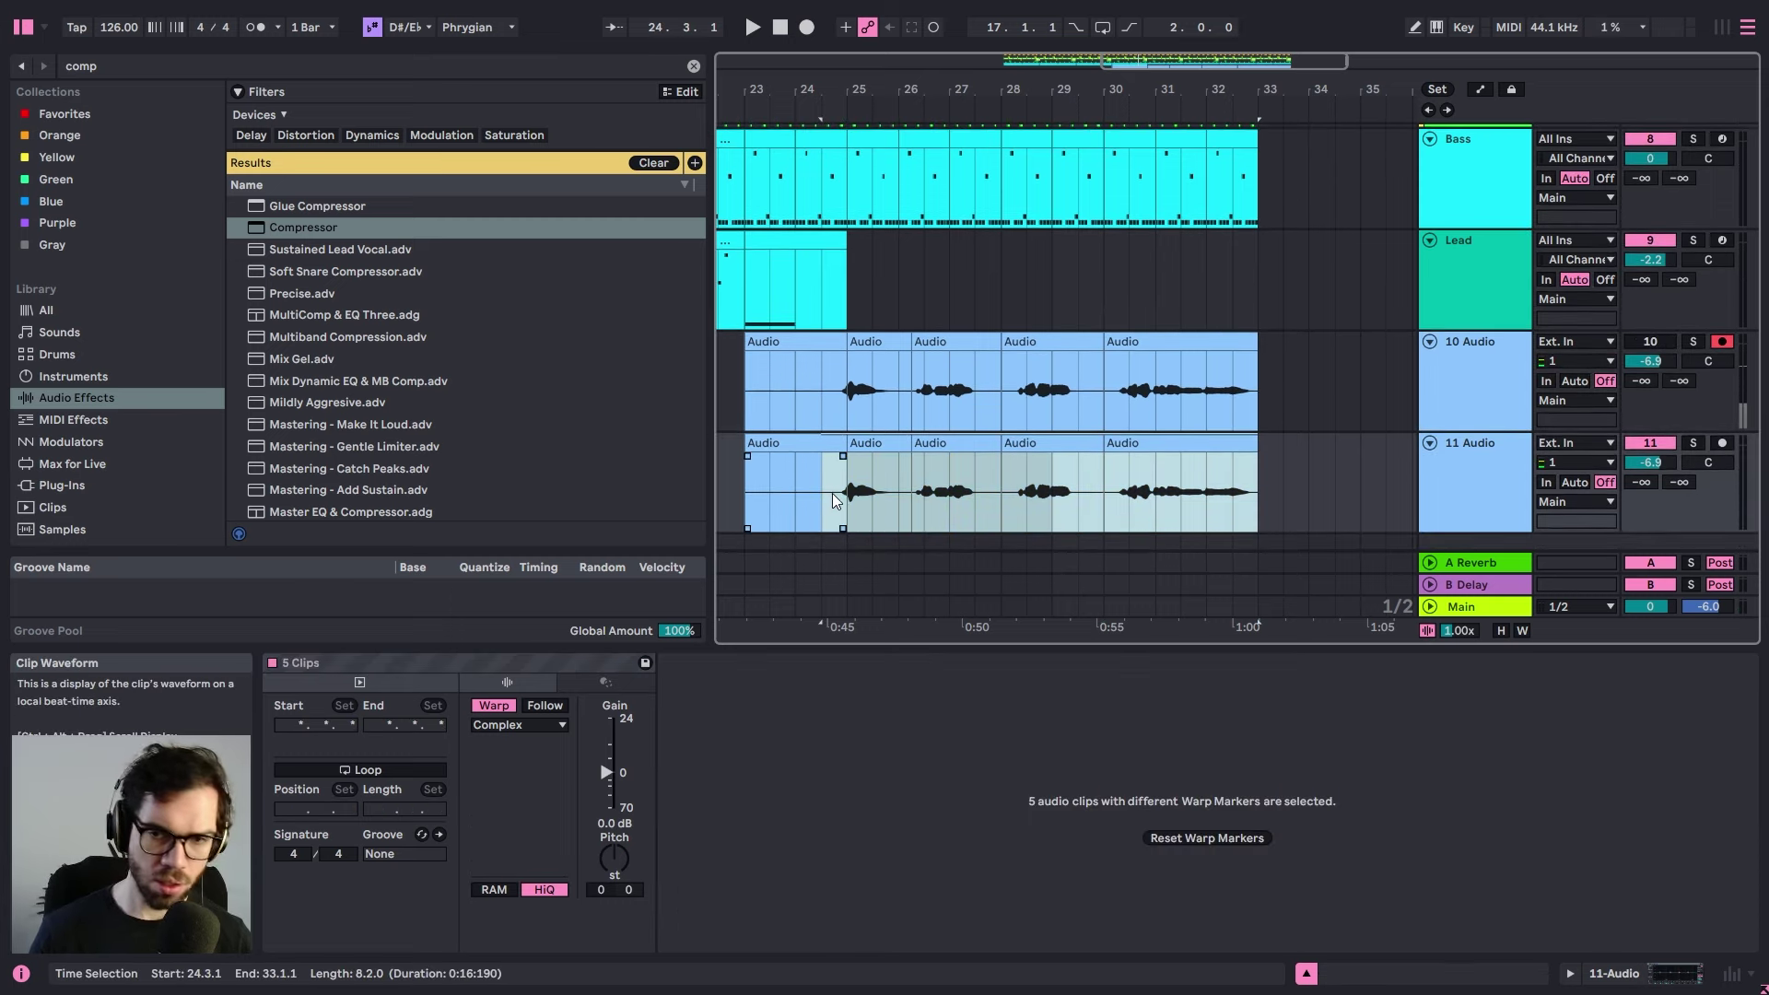
pyautogui.hotkey('ctrl', 'j')
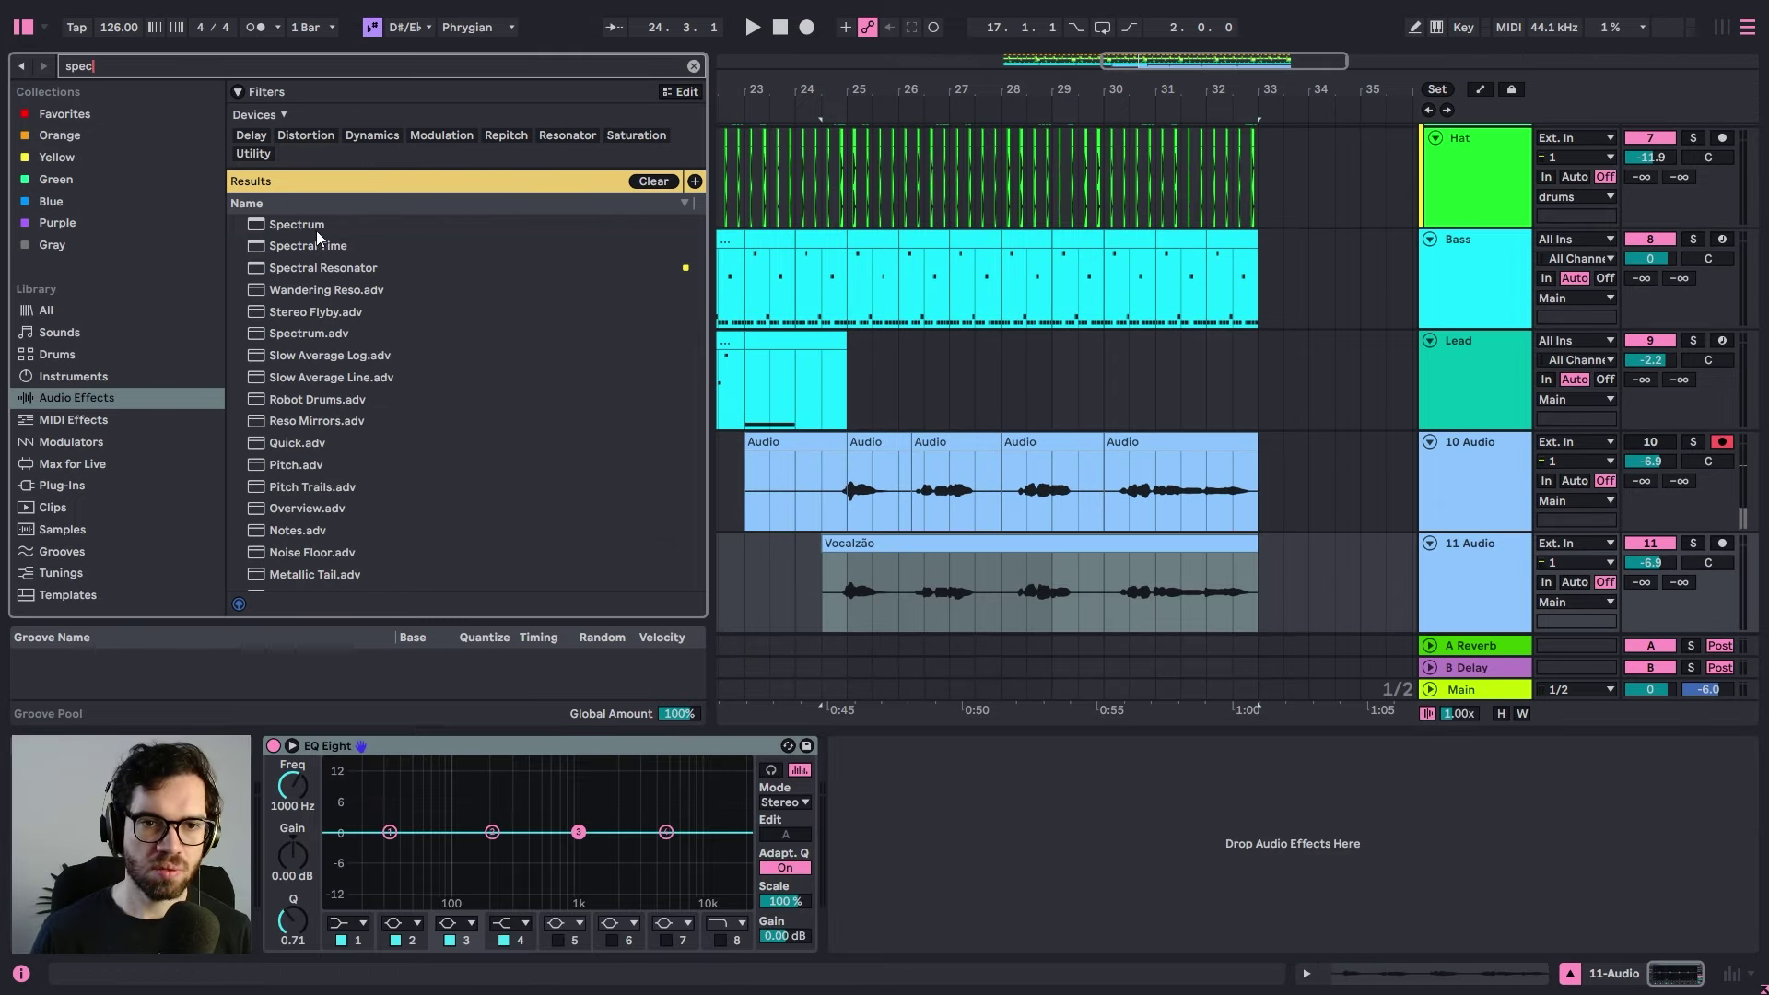
# - Add Spectrum to audio track 11, expand its display and play the vocal to examine the pitch of its lowest peaks
pyautogui.doubleClick(317, 228)
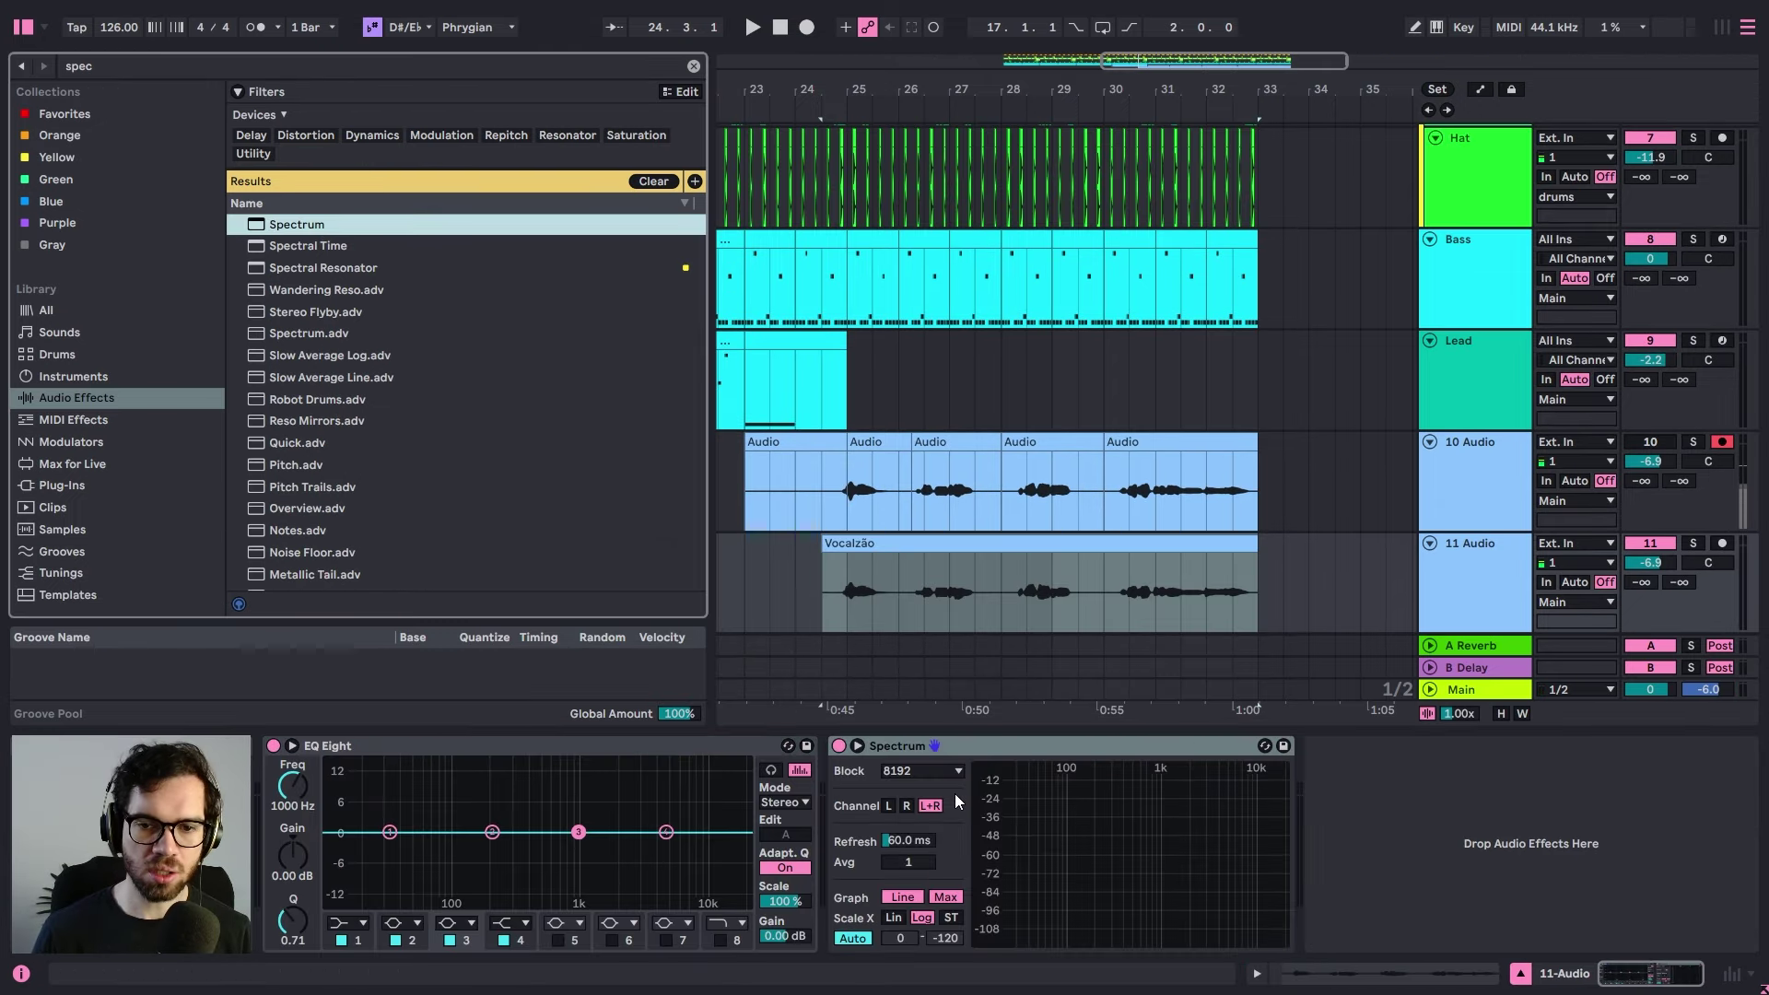
pyautogui.click(859, 746)
pyautogui.press('space')
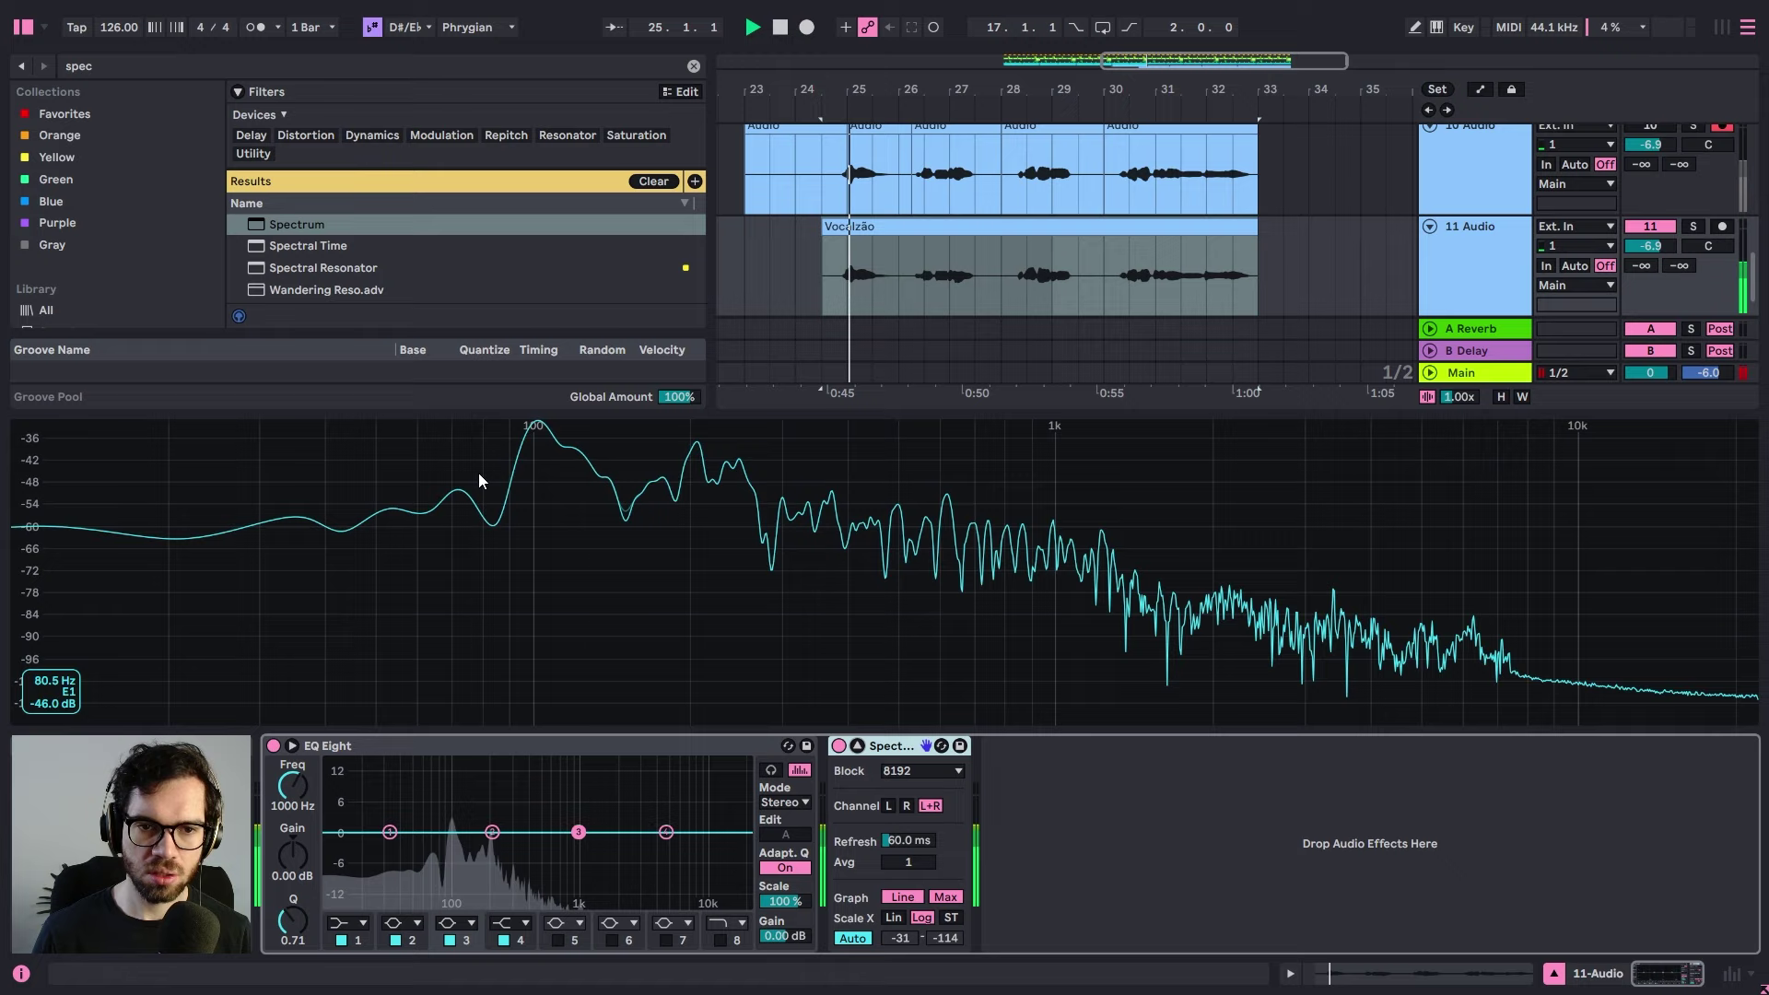
pyautogui.press('space')
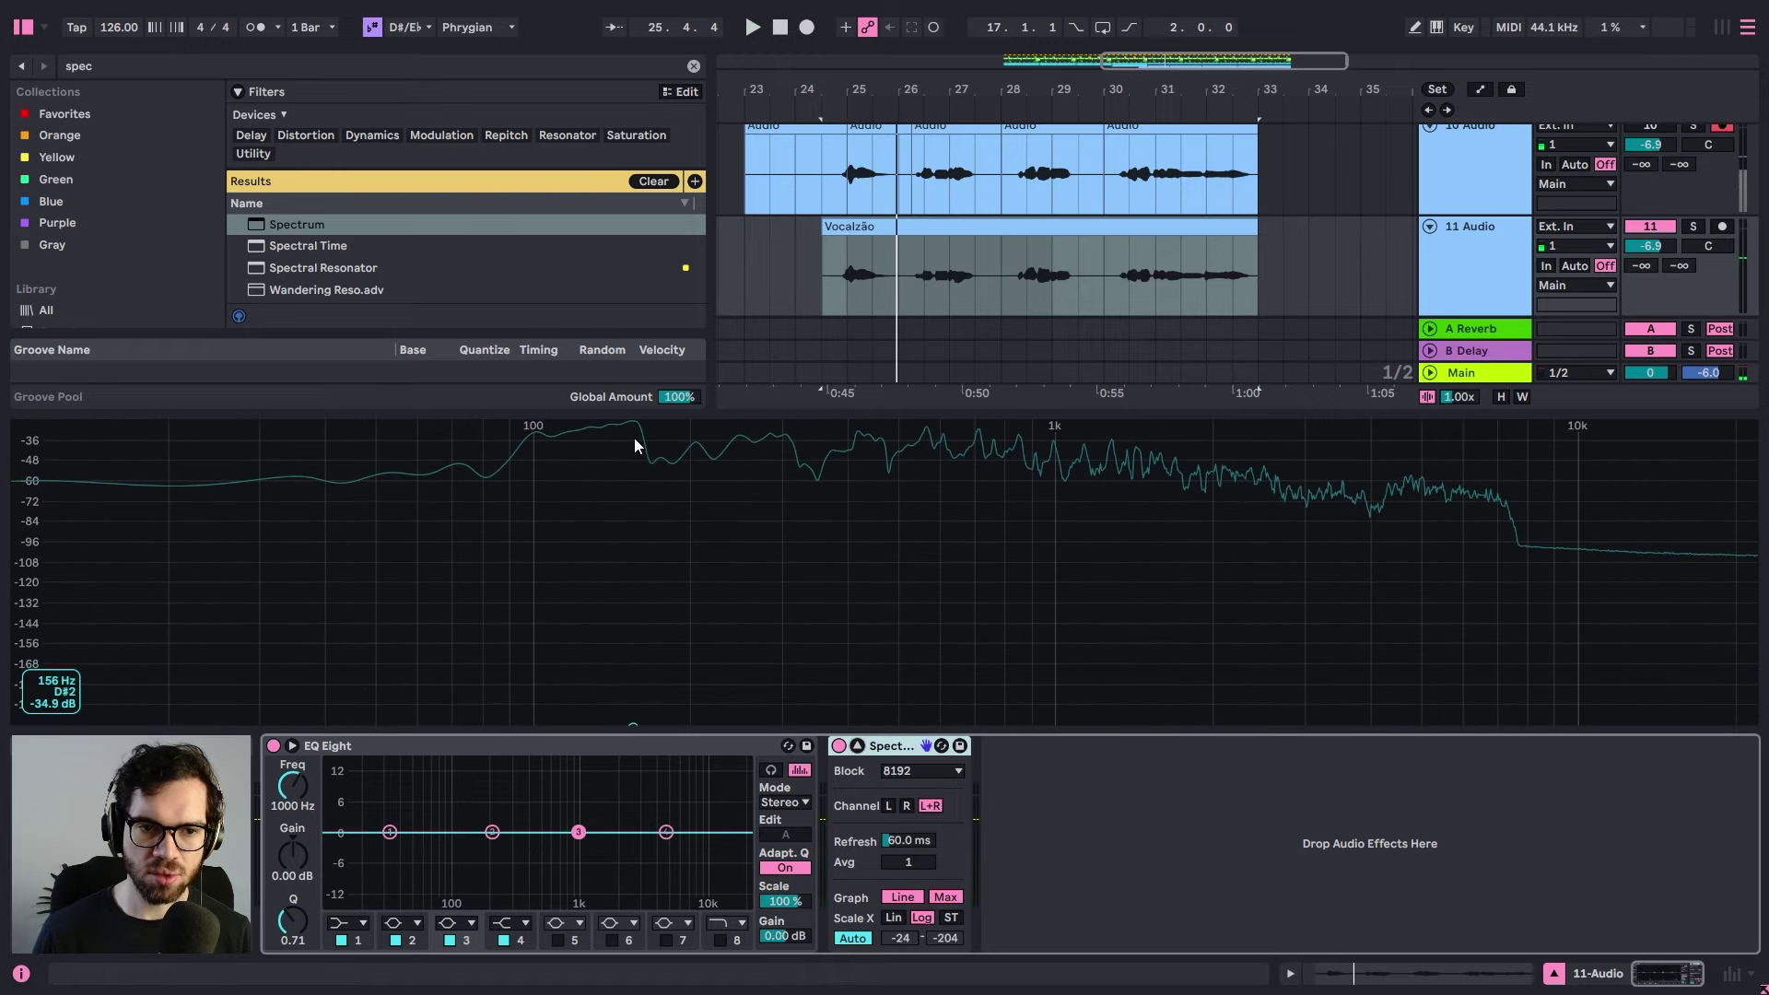
pyautogui.press('space')
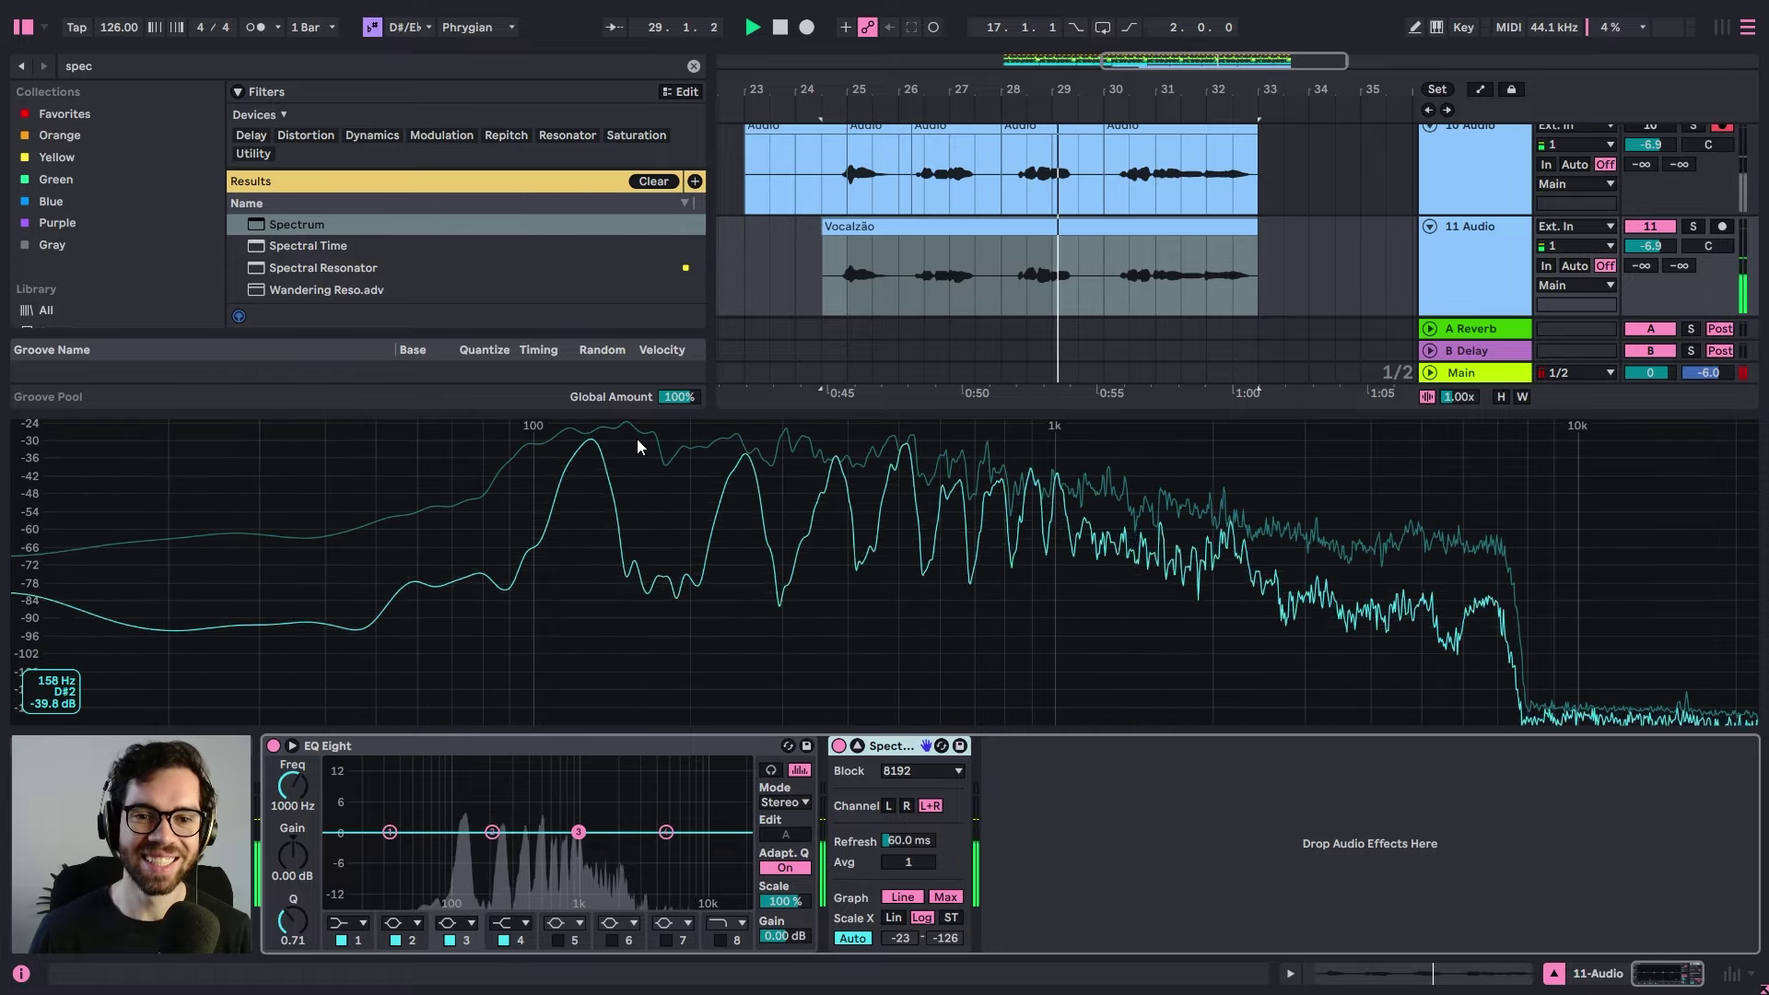
pyautogui.press('space')
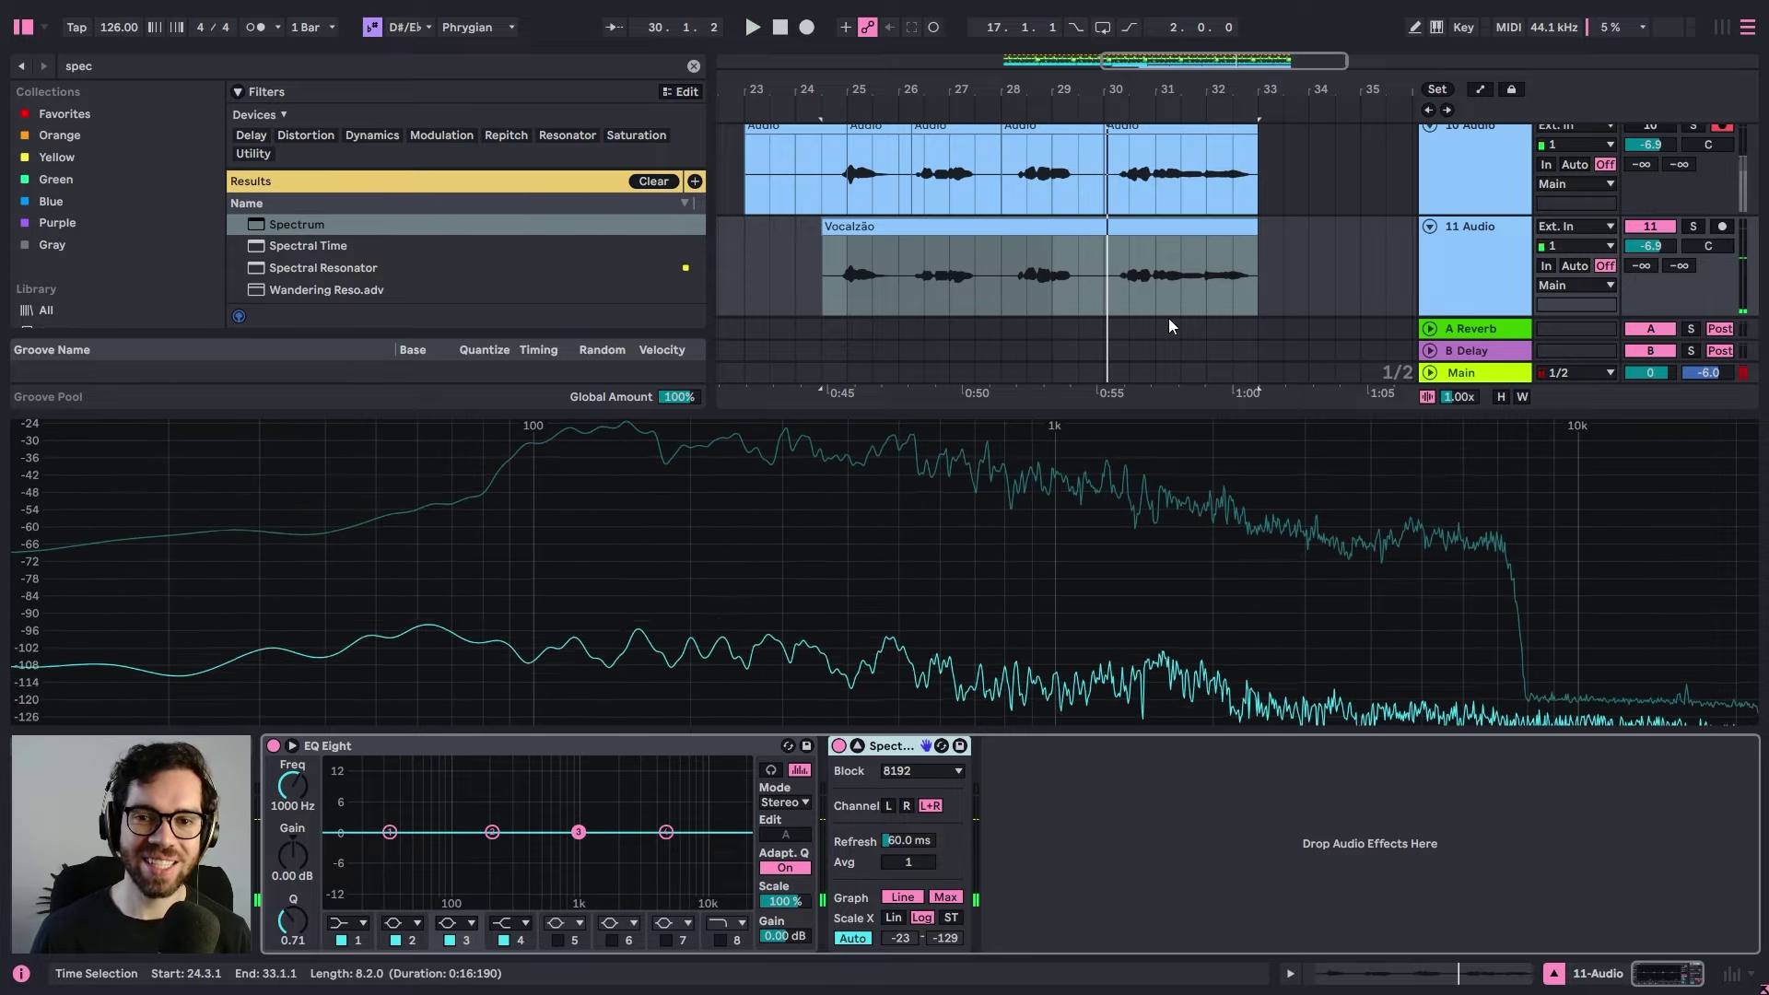
# - Collapse the Spectrum display, add MAutoPitch to audio track 11 and set its scale to Minor
pyautogui.click(692, 66)
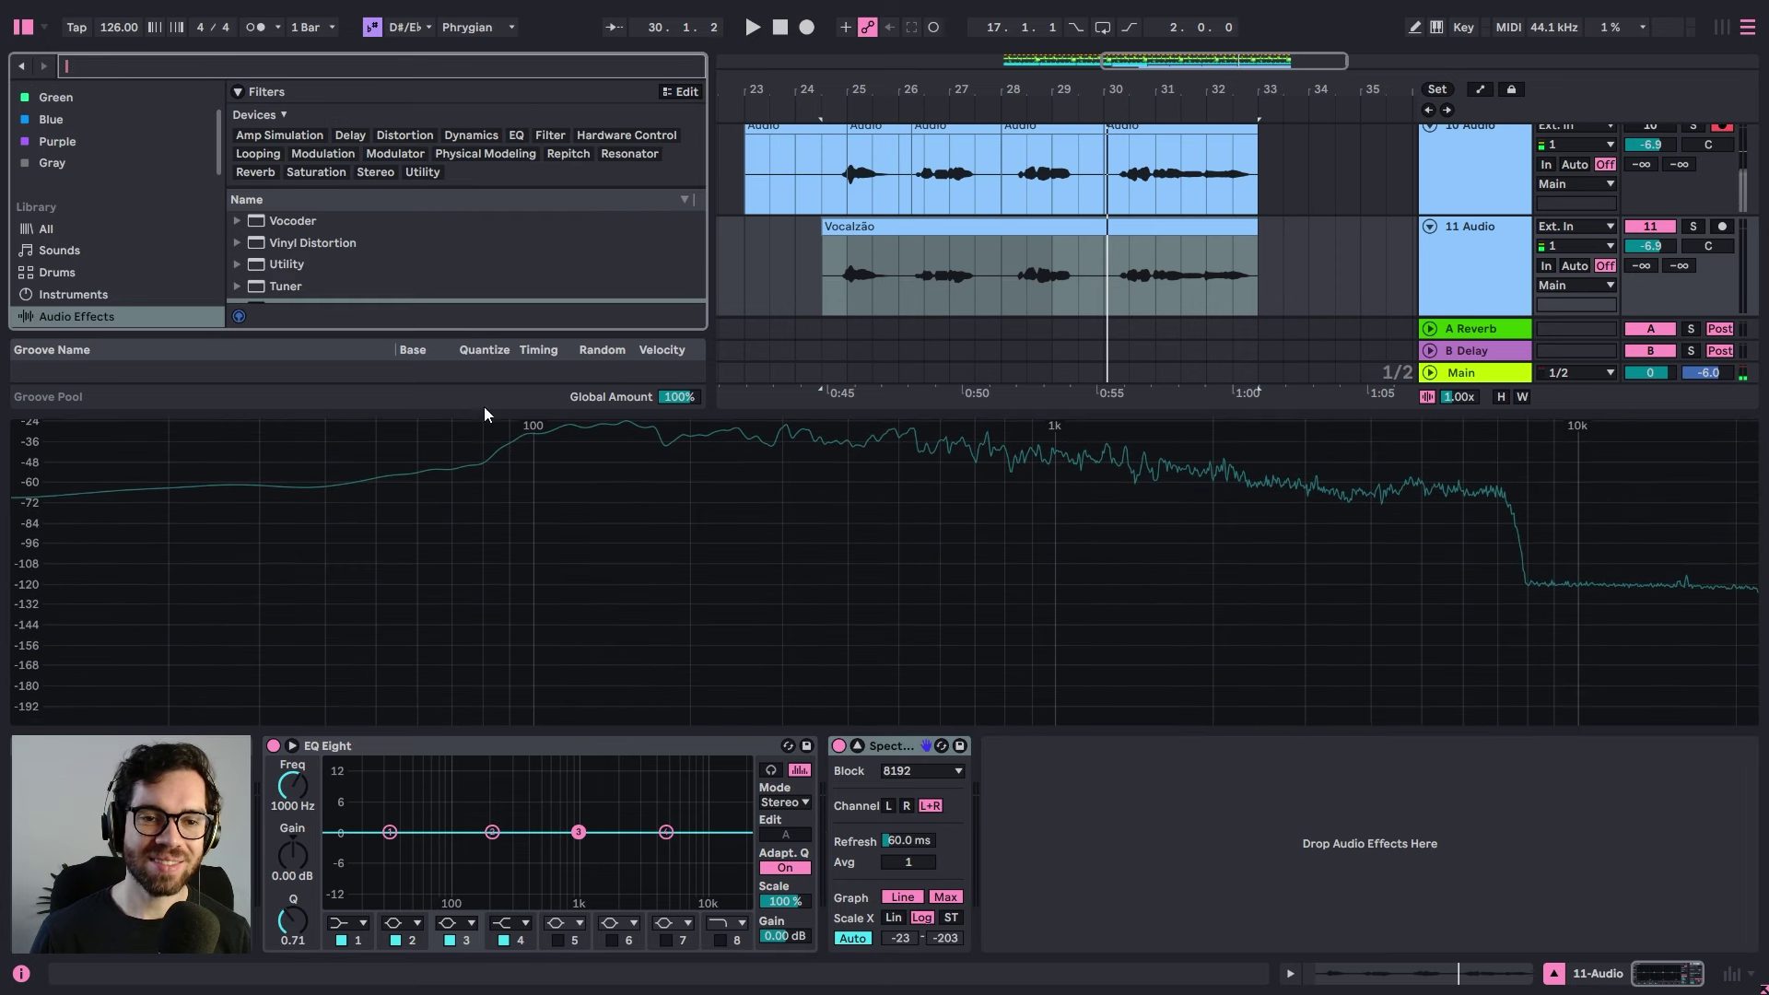
pyautogui.click(857, 745)
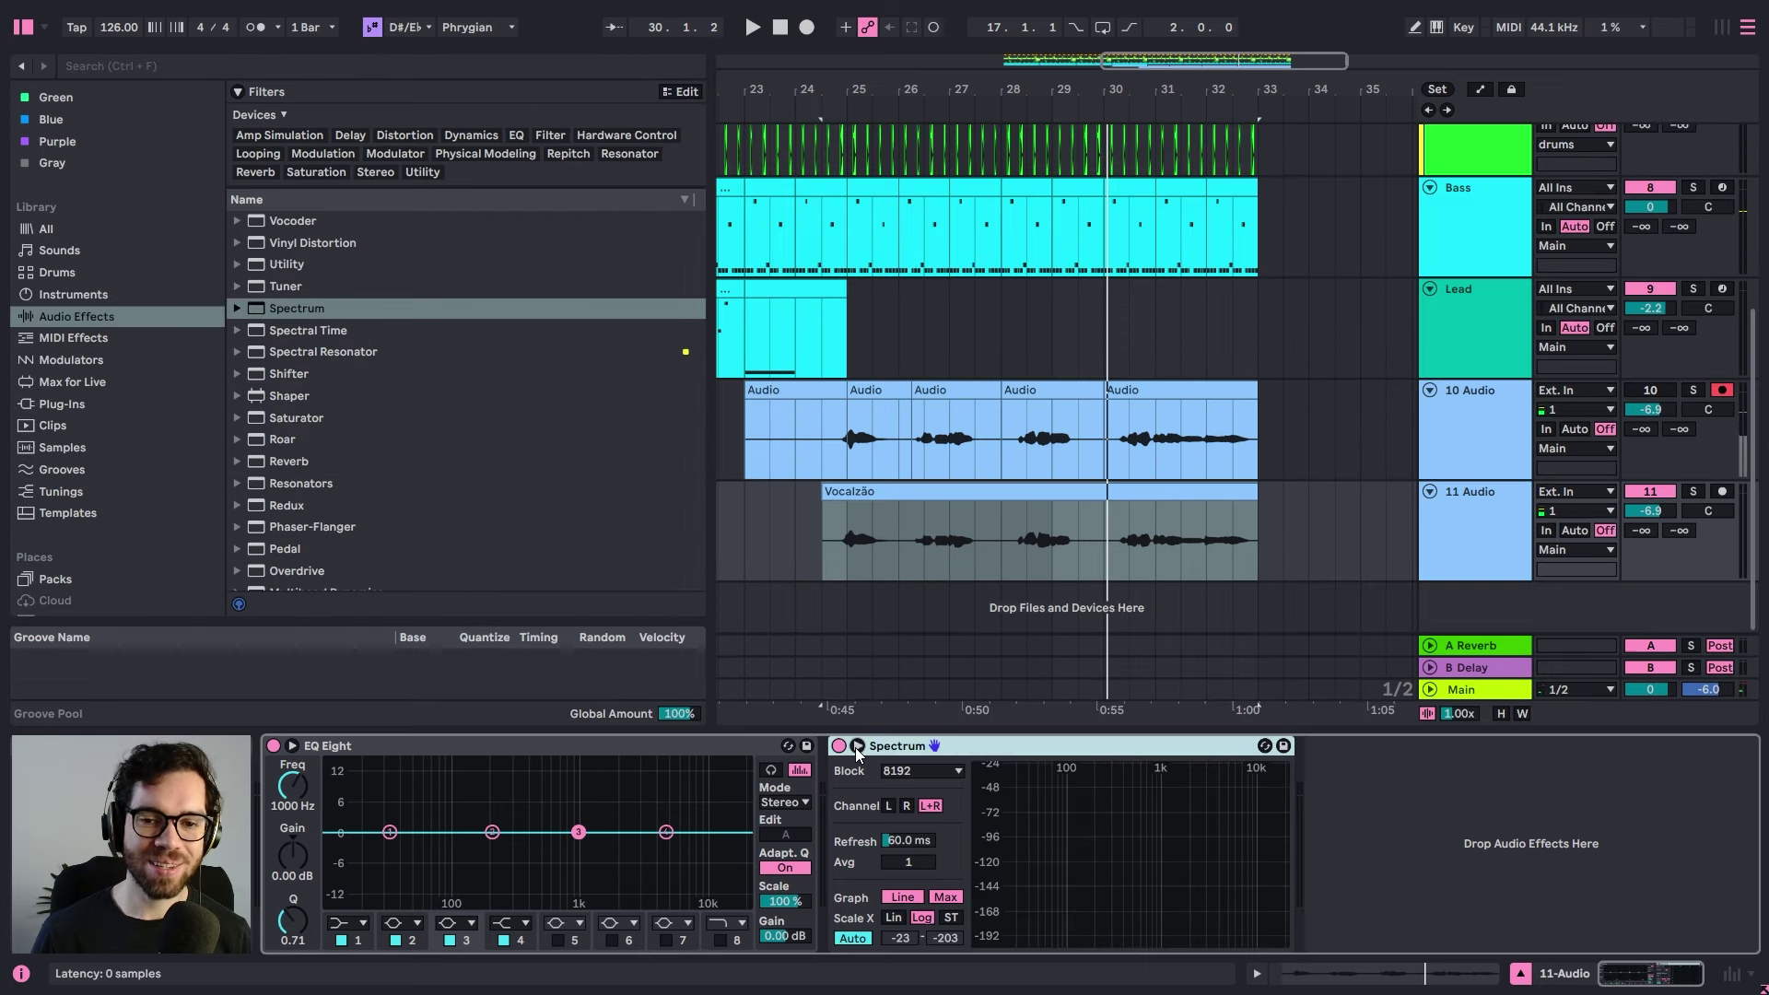
pyautogui.click(70, 403)
pyautogui.scroll(-4, 363, 376)
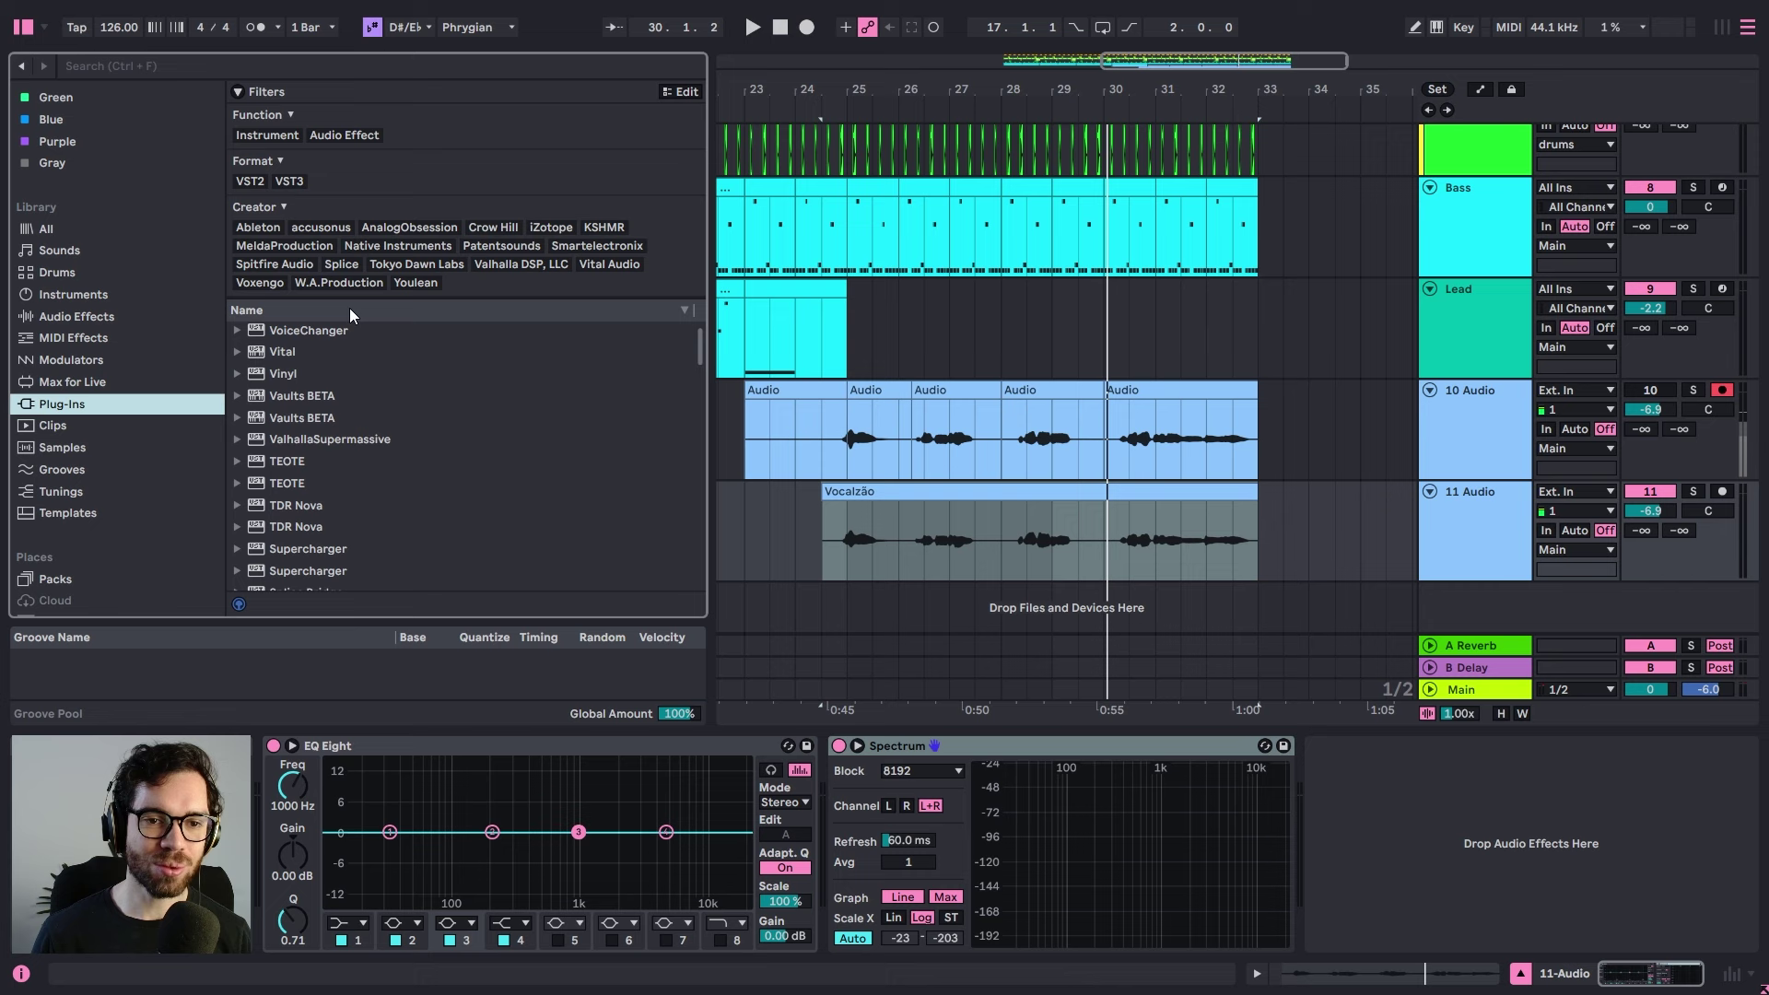
pyautogui.scroll(-10, 328, 540)
pyautogui.doubleClick(328, 540)
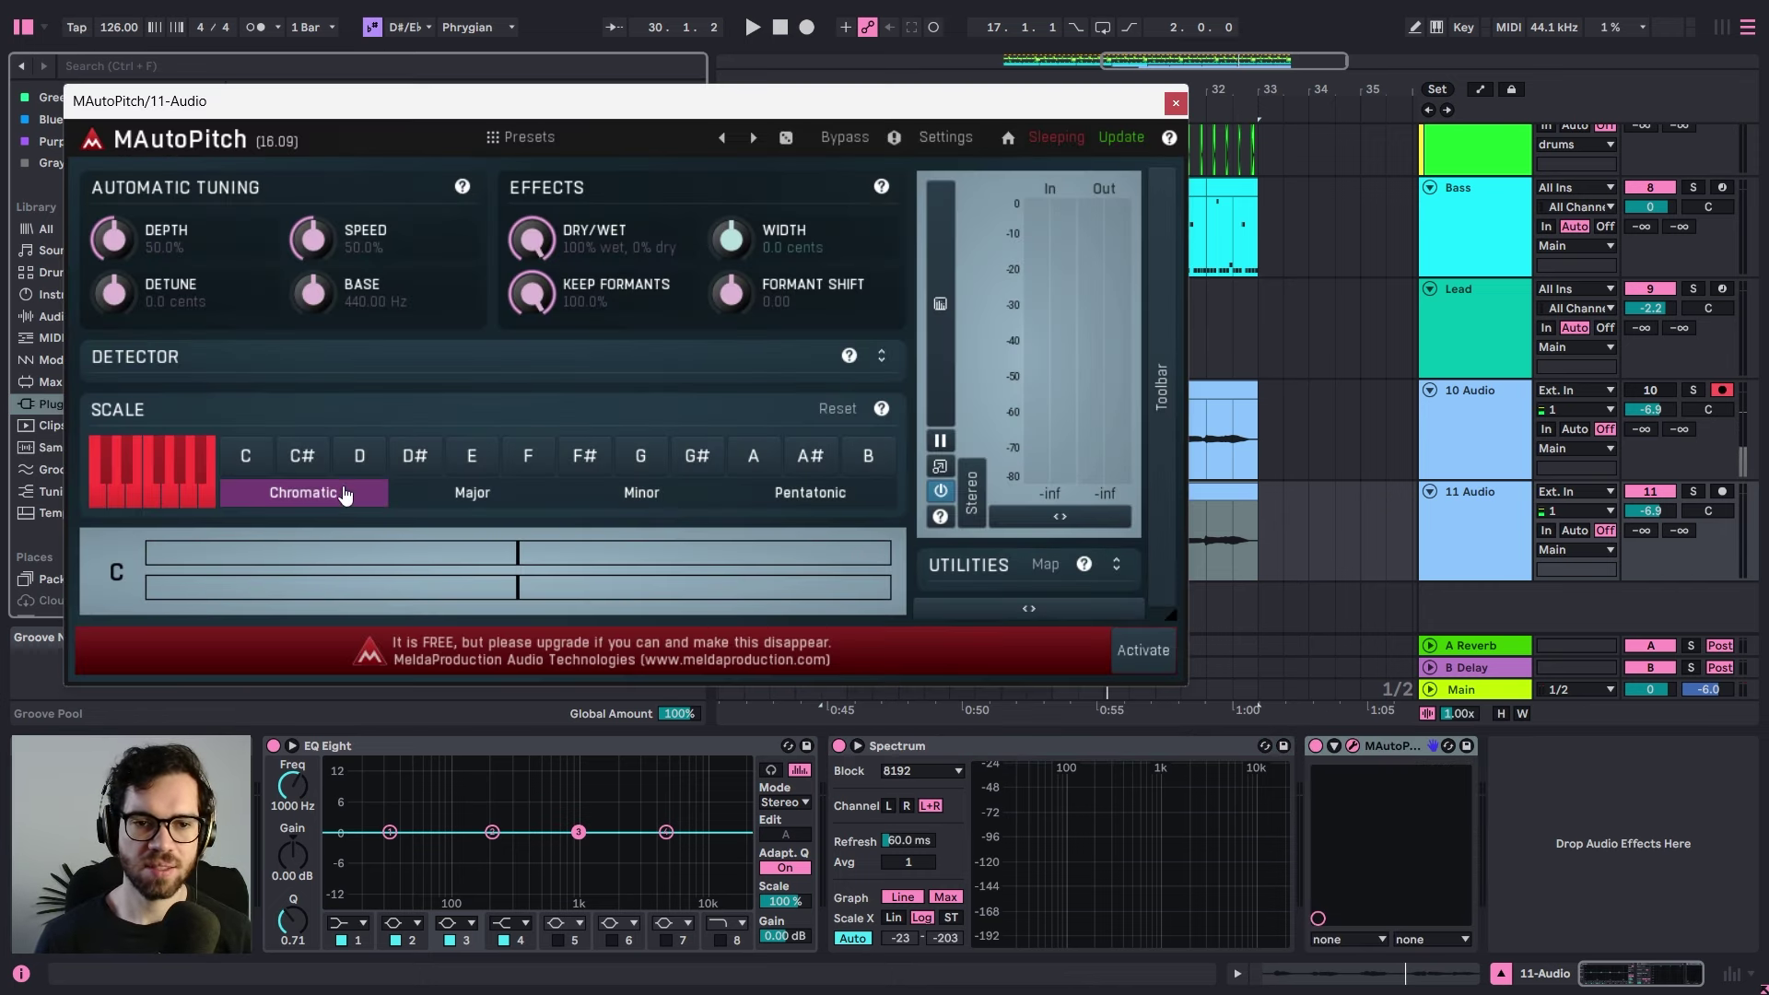
pyautogui.click(688, 502)
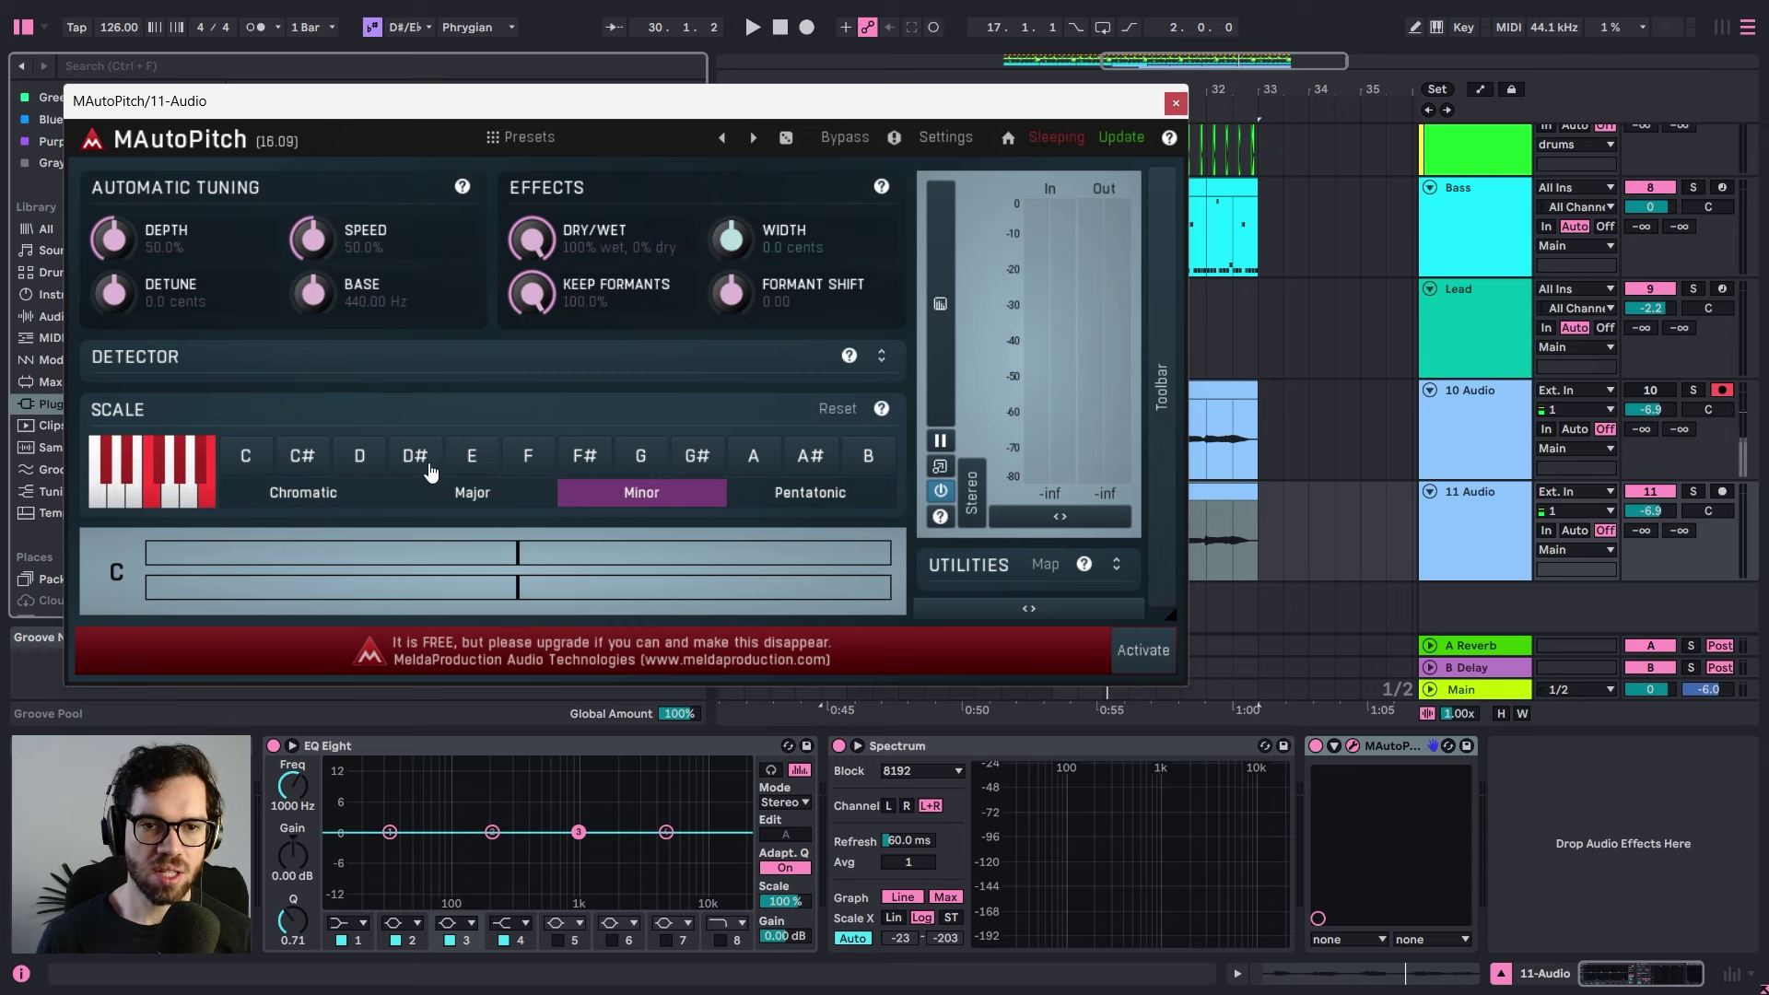
# - Play the Vocalzão clip from its start to hear it with MAutoPitch applied
pyautogui.press('space')
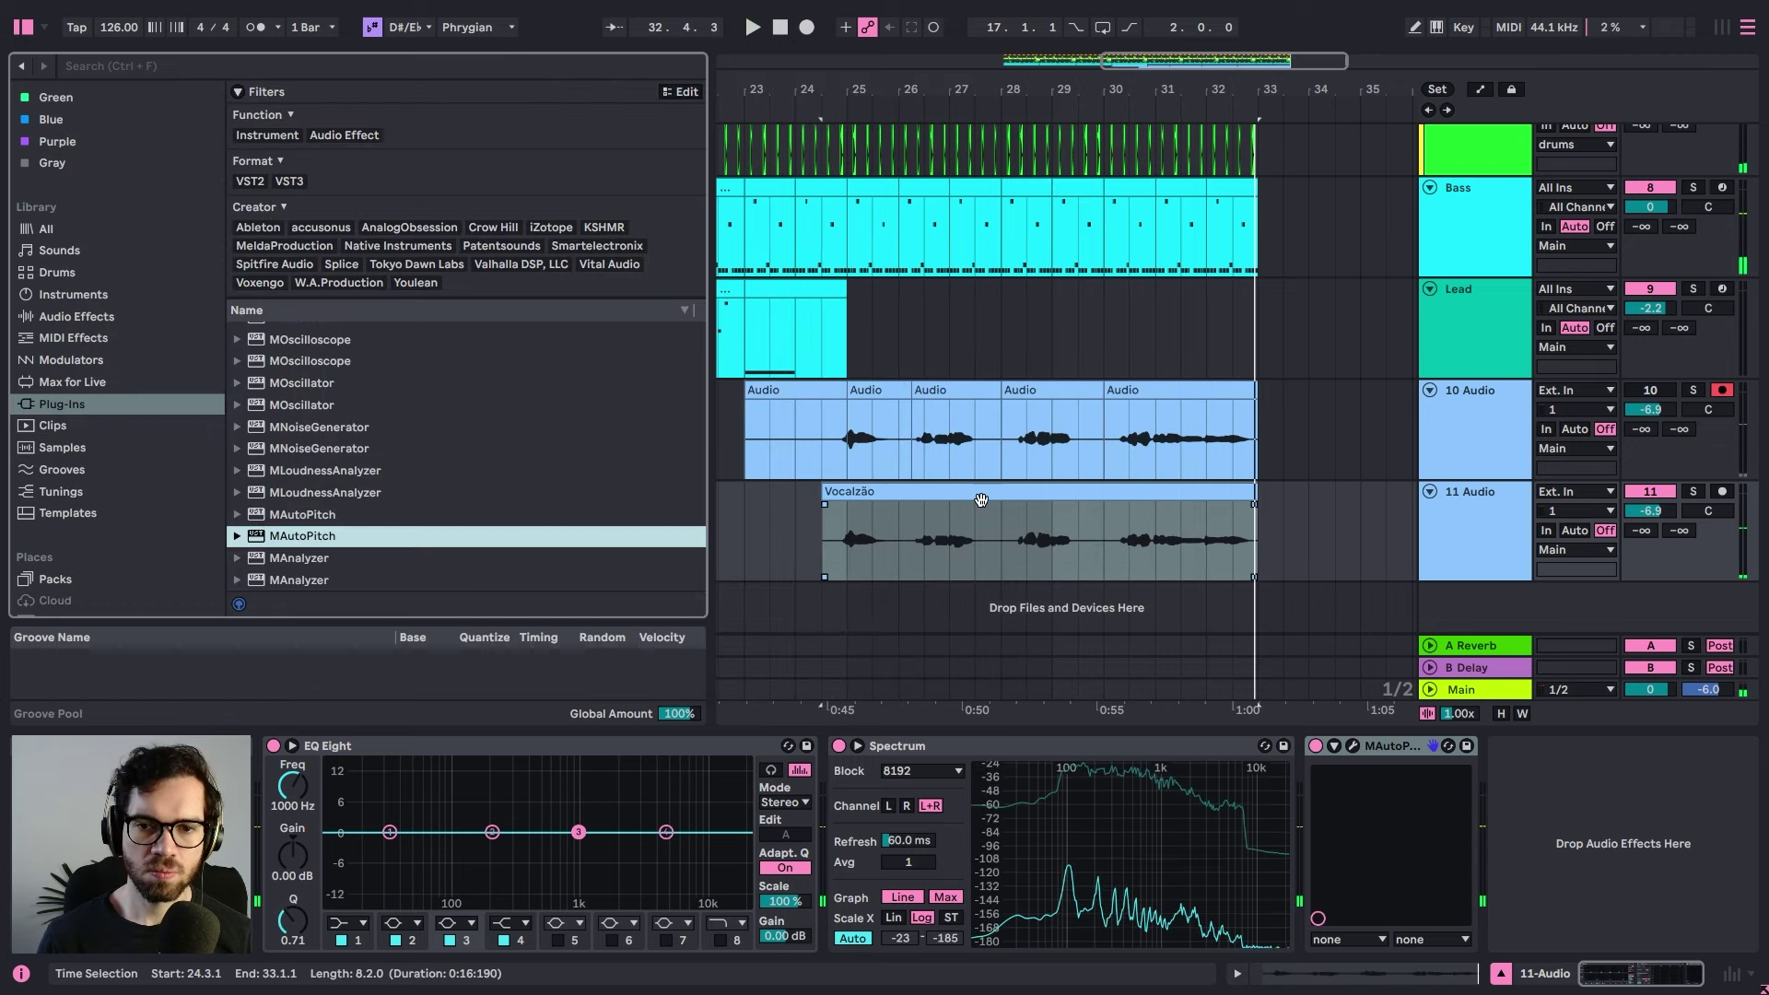
pyautogui.click(973, 492)
pyautogui.press('space')
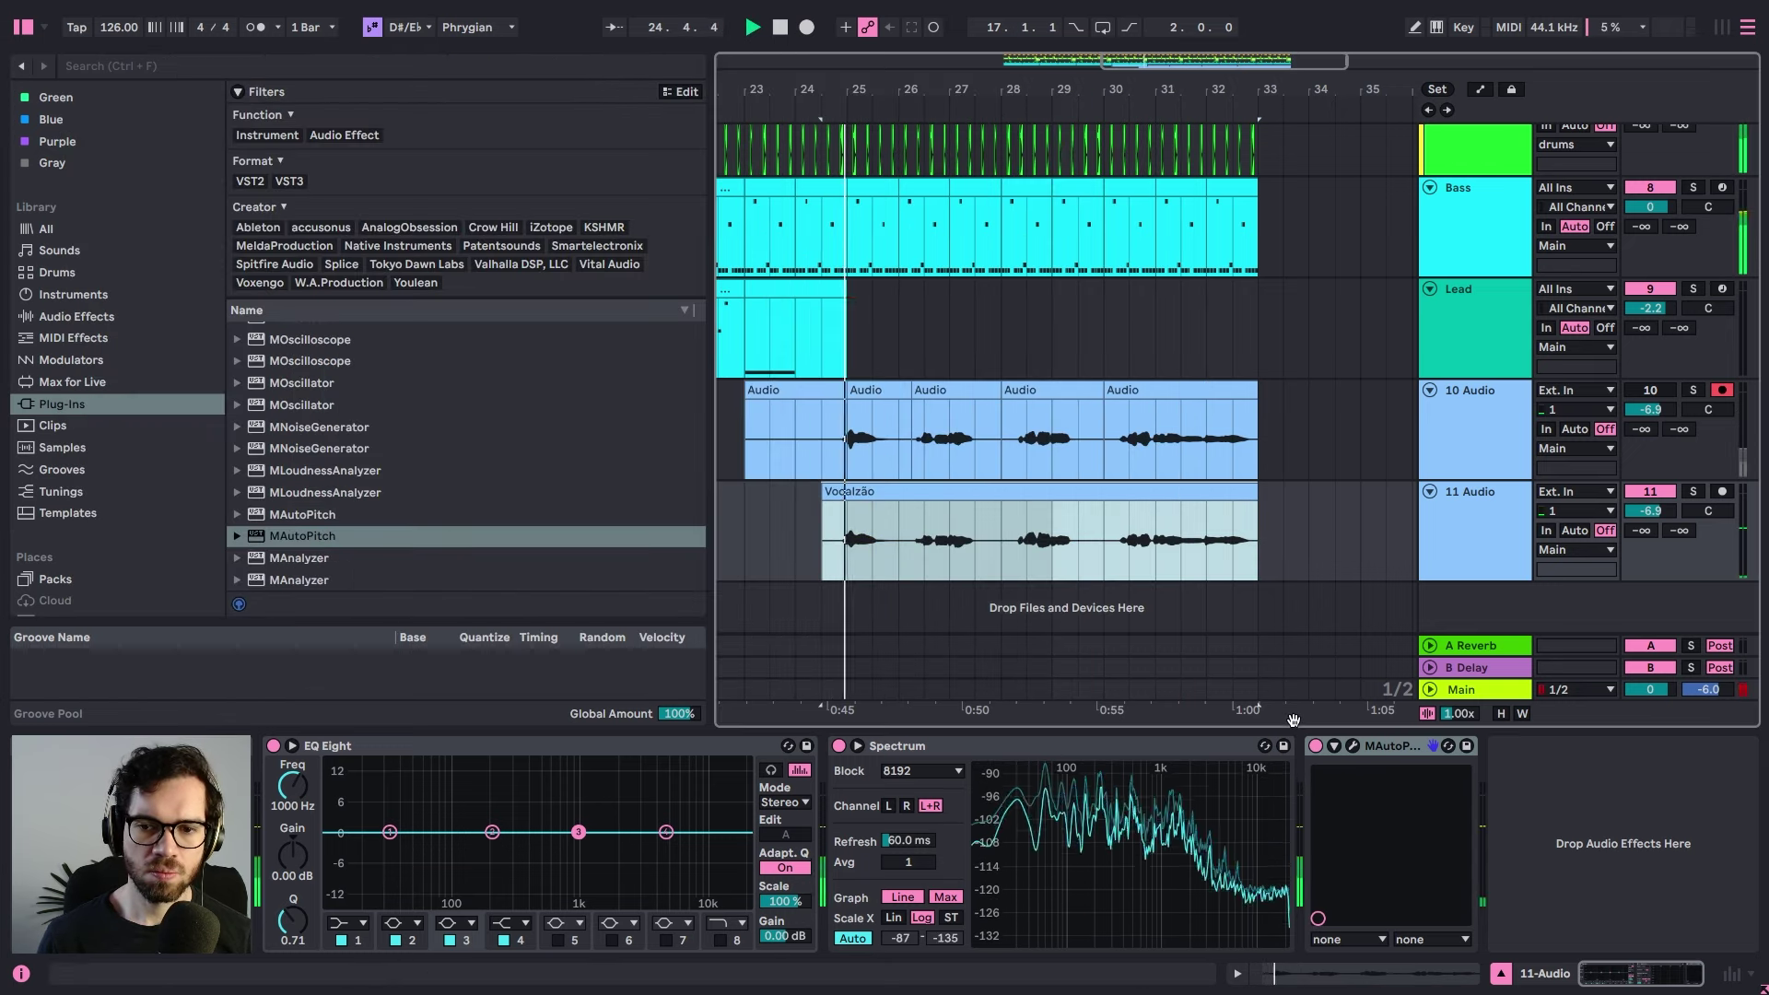
pyautogui.click(1353, 745)
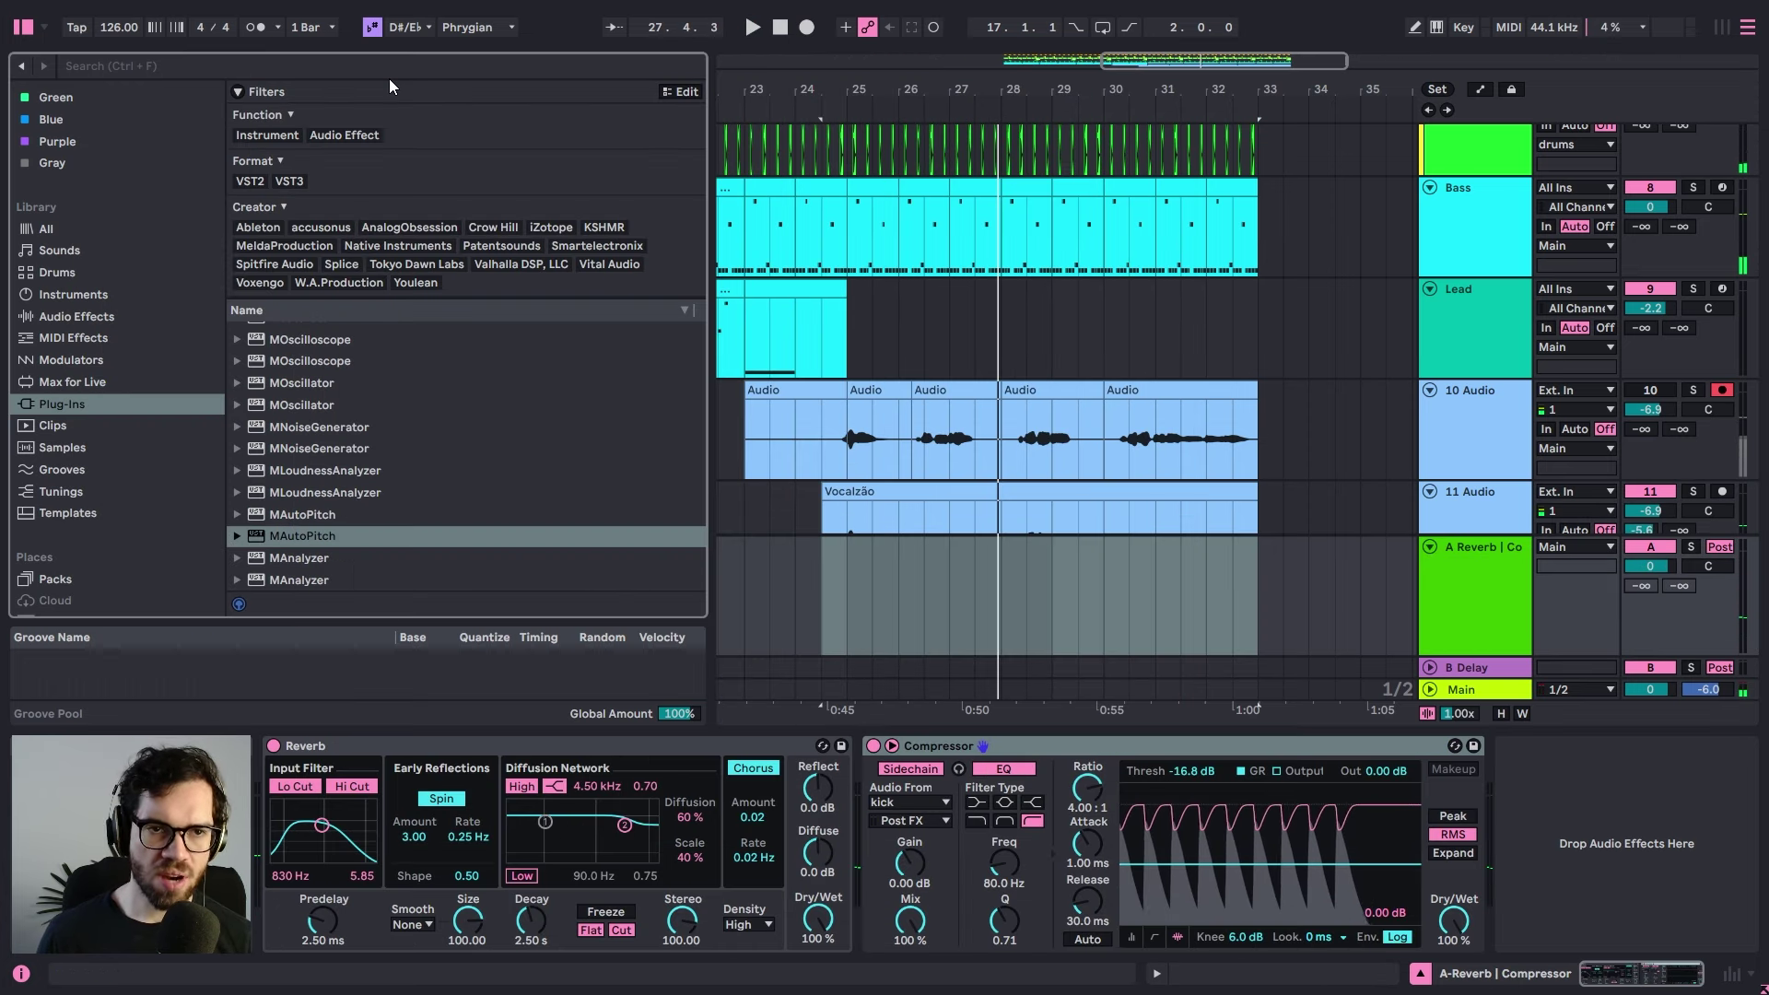
# - Replace the Reverb settings on return track A with the Vocal Hall preset and play the vocal through it
pyautogui.click(394, 65)
pyautogui.write('vocal')
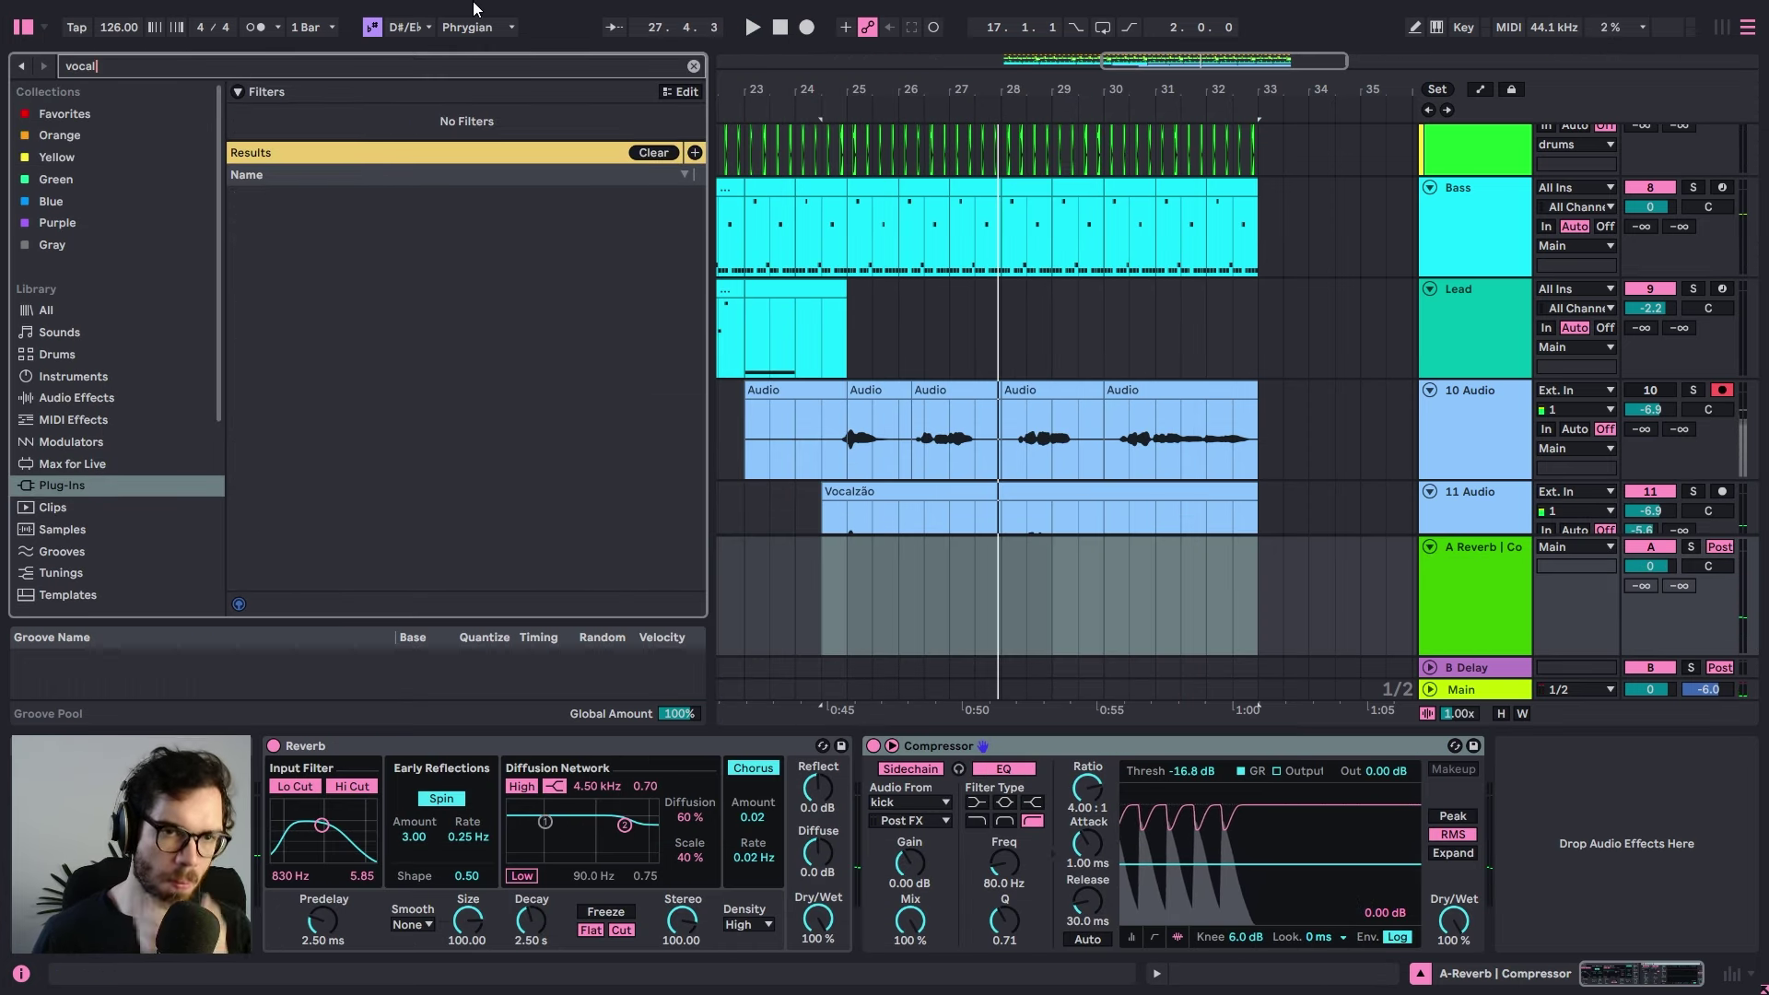
pyautogui.click(76, 397)
pyautogui.doubleClick(309, 360)
pyautogui.press('space')
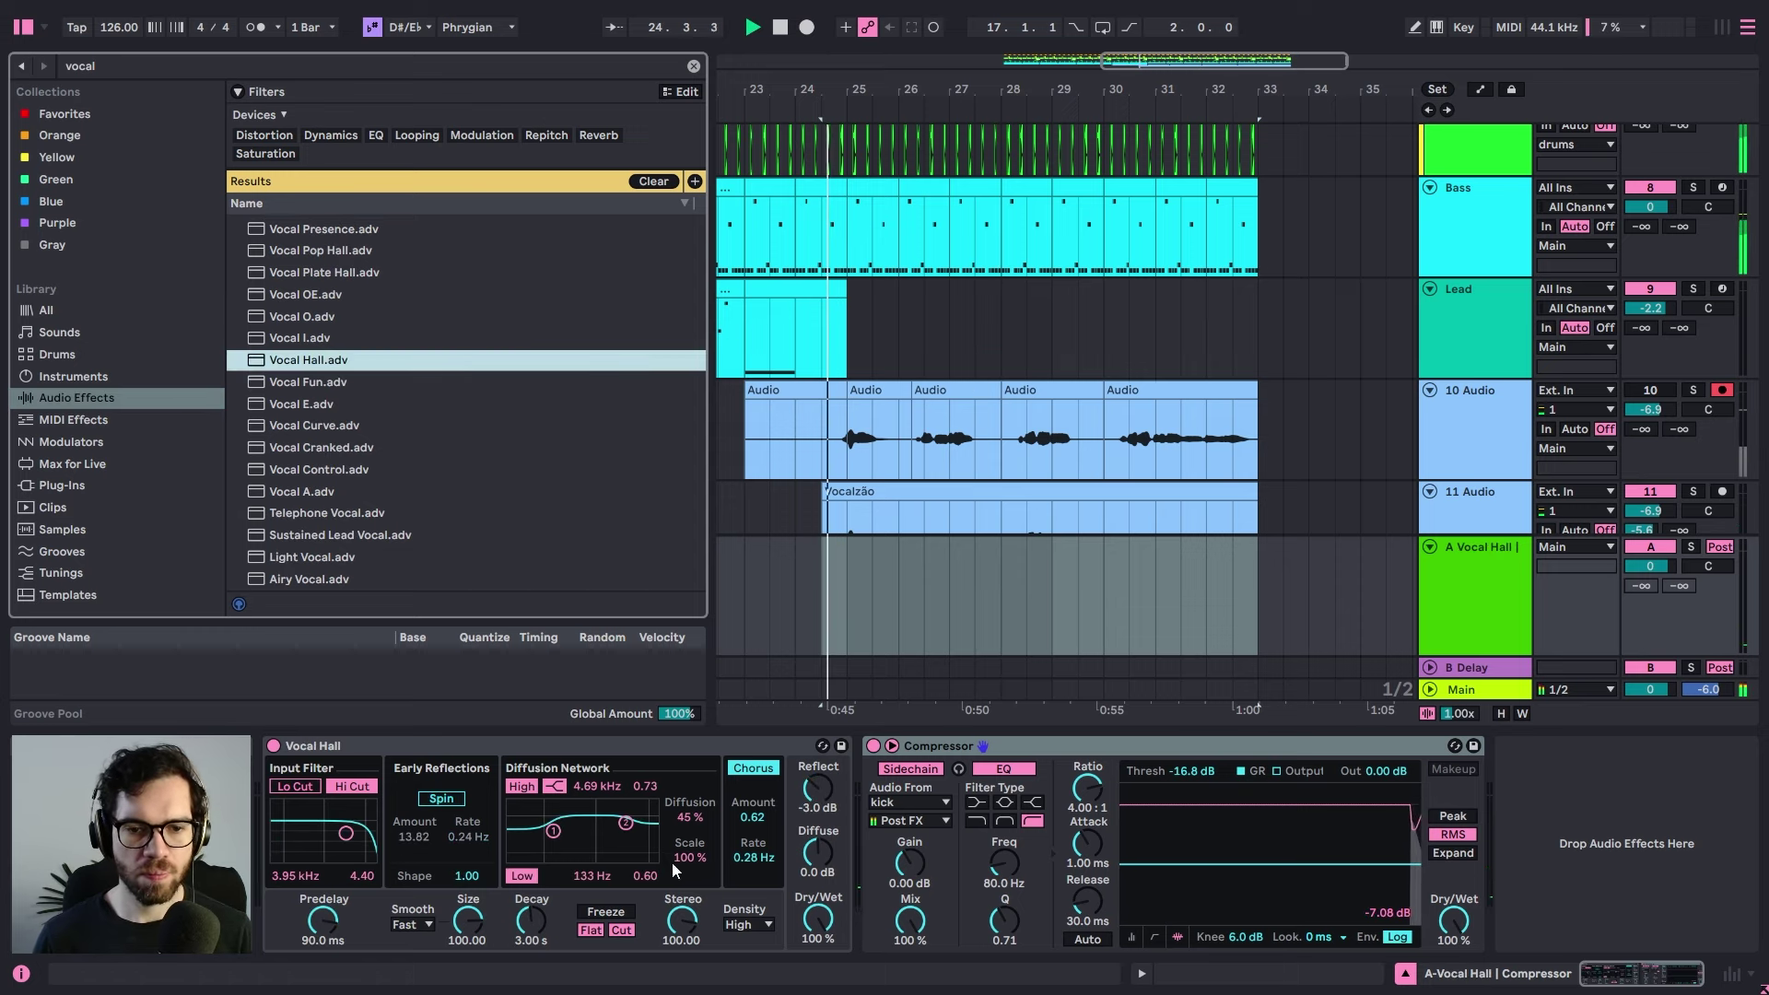
# - Duplicate the Lead track, keep a two-bar clip from 25.1.1 to 27.1.1 on the copy and open it for note editing
pyautogui.click(754, 308)
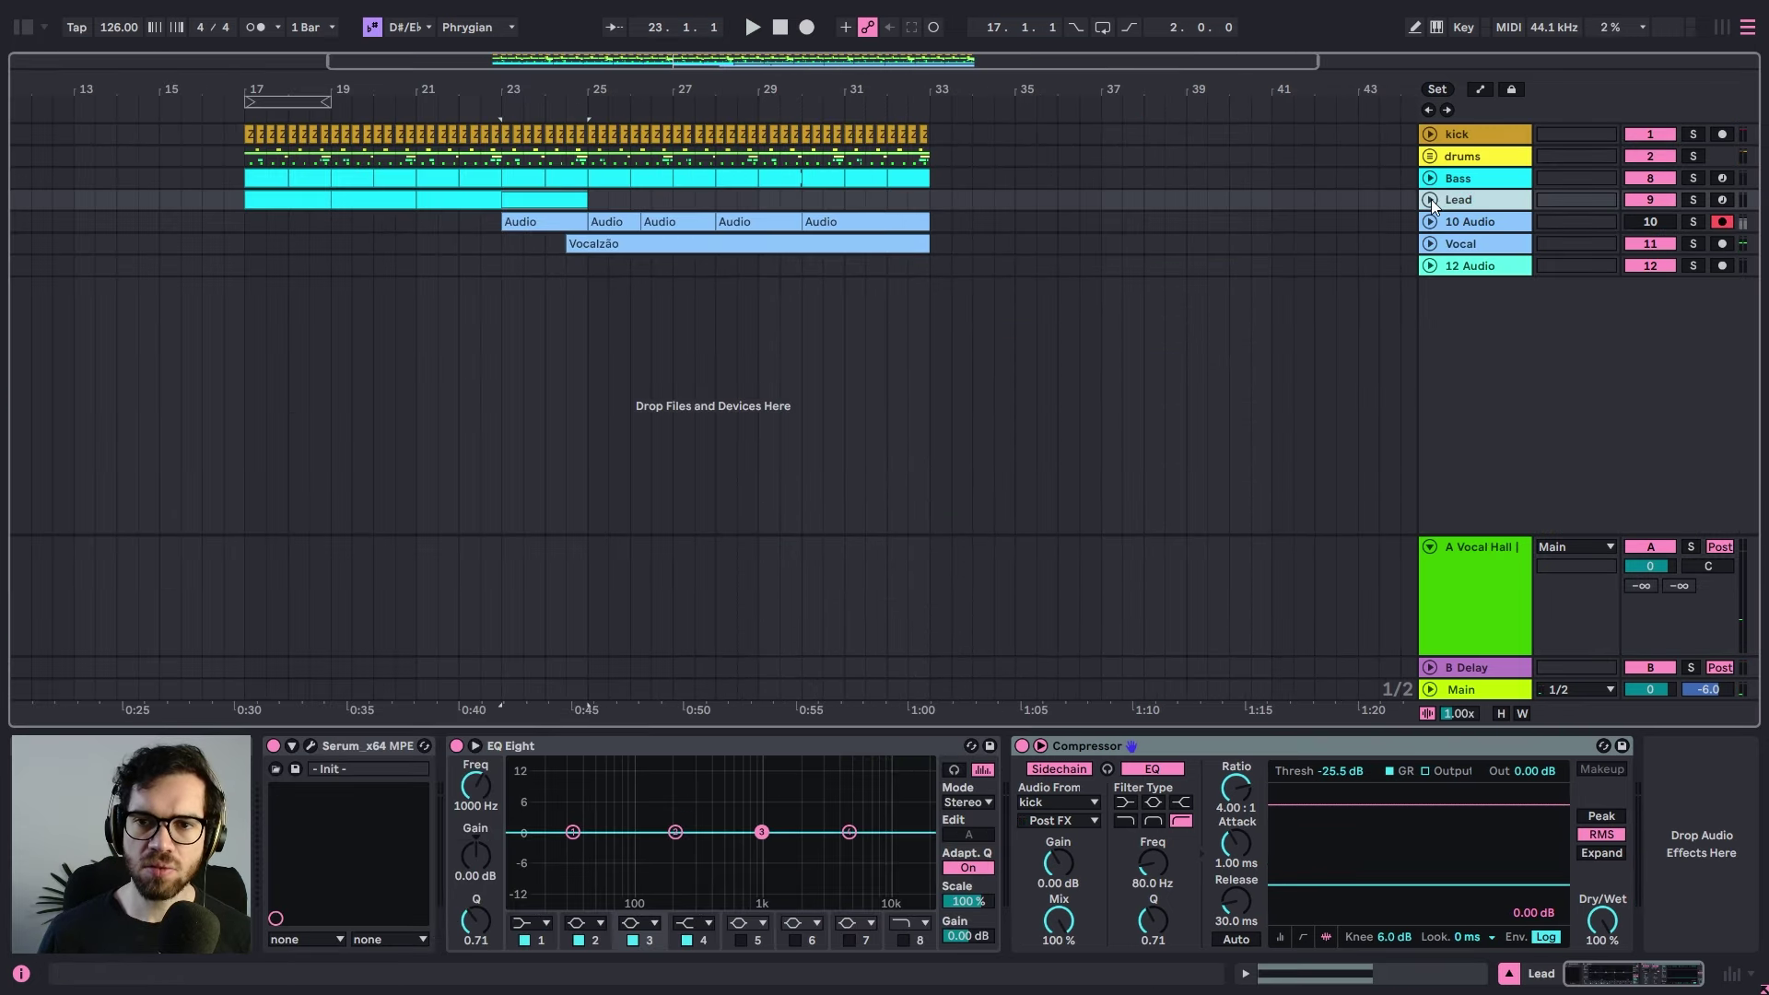
pyautogui.click(1430, 199)
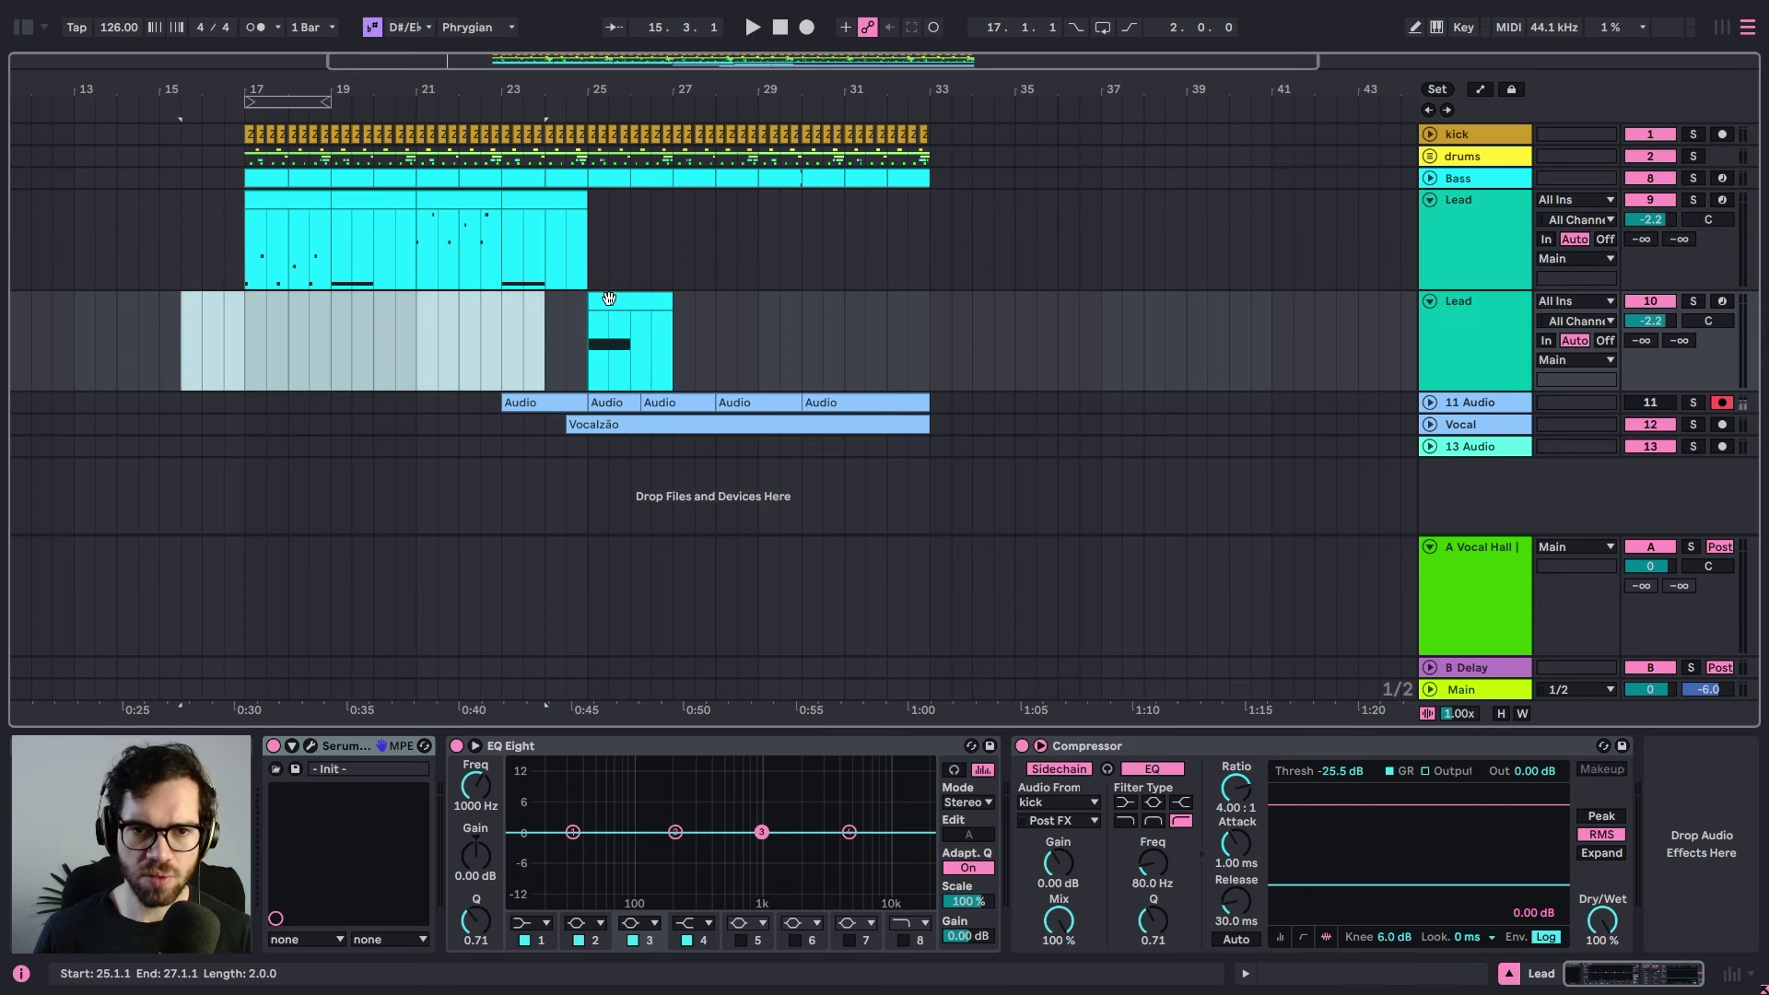
pyautogui.click(630, 301)
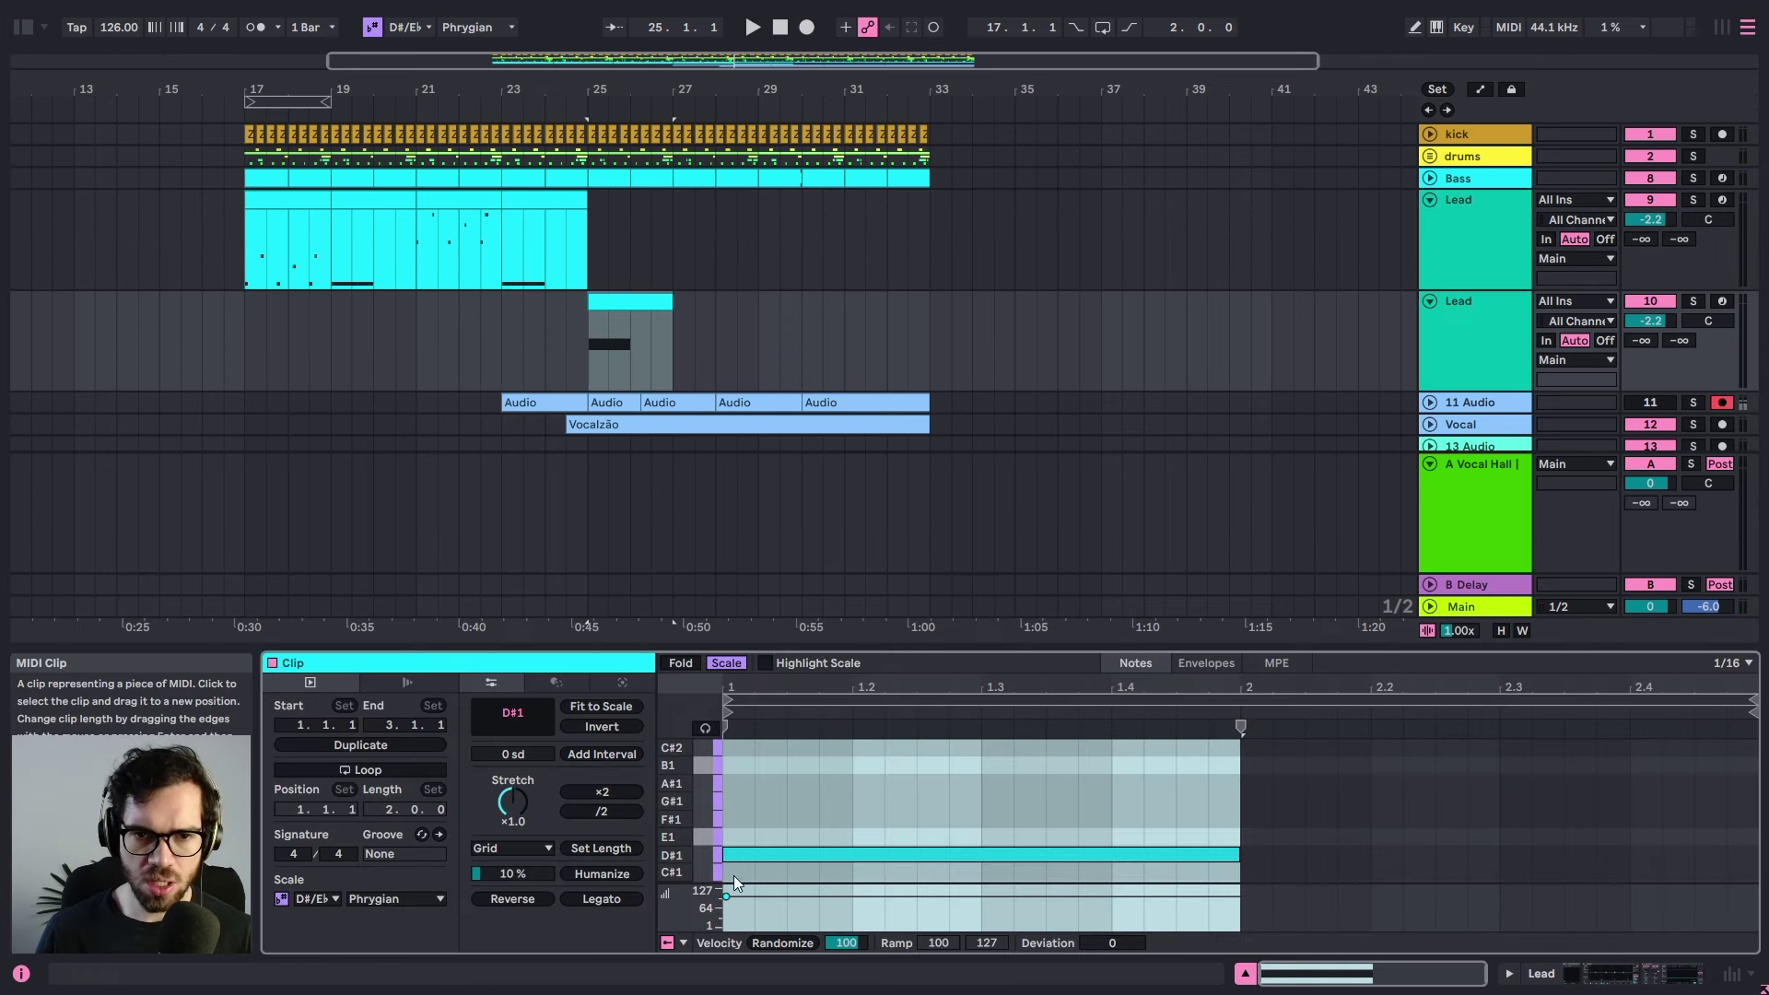
# - Add F#1 and A#1 above the D#1 note and stretch the three-note chord to fill an eight-bar clip
pyautogui.click(737, 837)
pyautogui.doubleClick(735, 818)
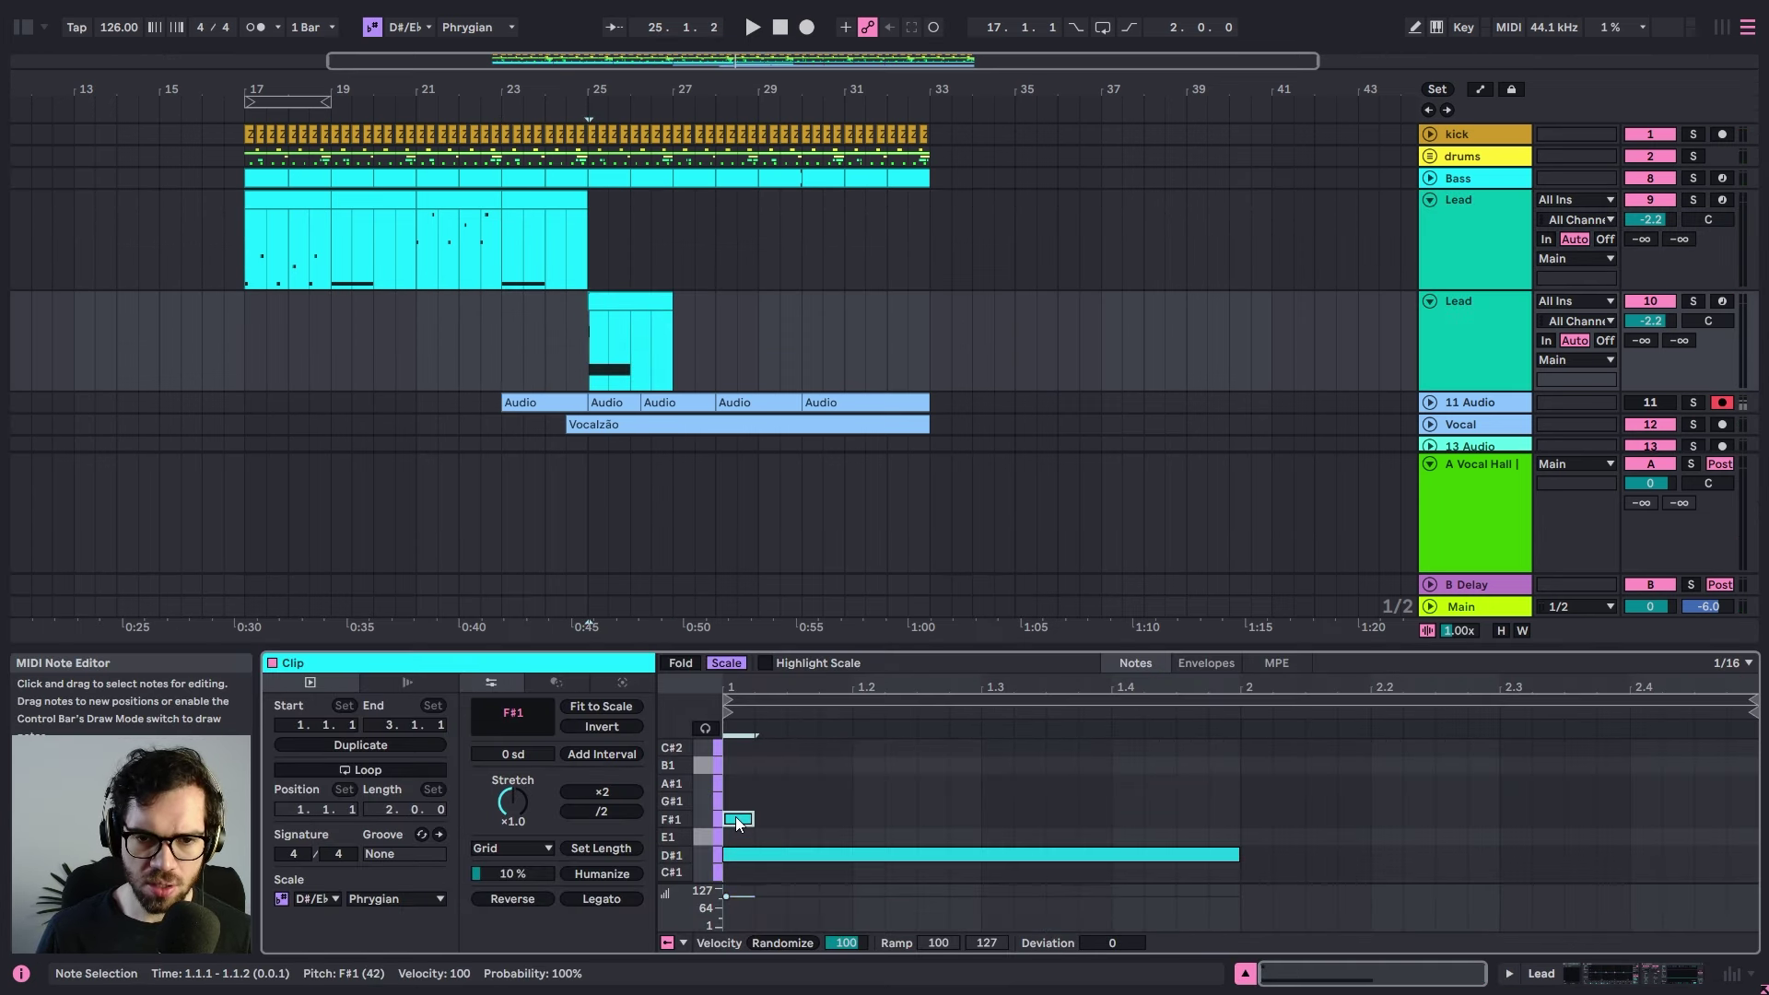
pyautogui.doubleClick(732, 783)
pyautogui.keyDown('shift'); pyautogui.click(750, 817); pyautogui.keyUp('shift')
pyautogui.moveTo(750, 817); pyautogui.dragTo(1239, 817)
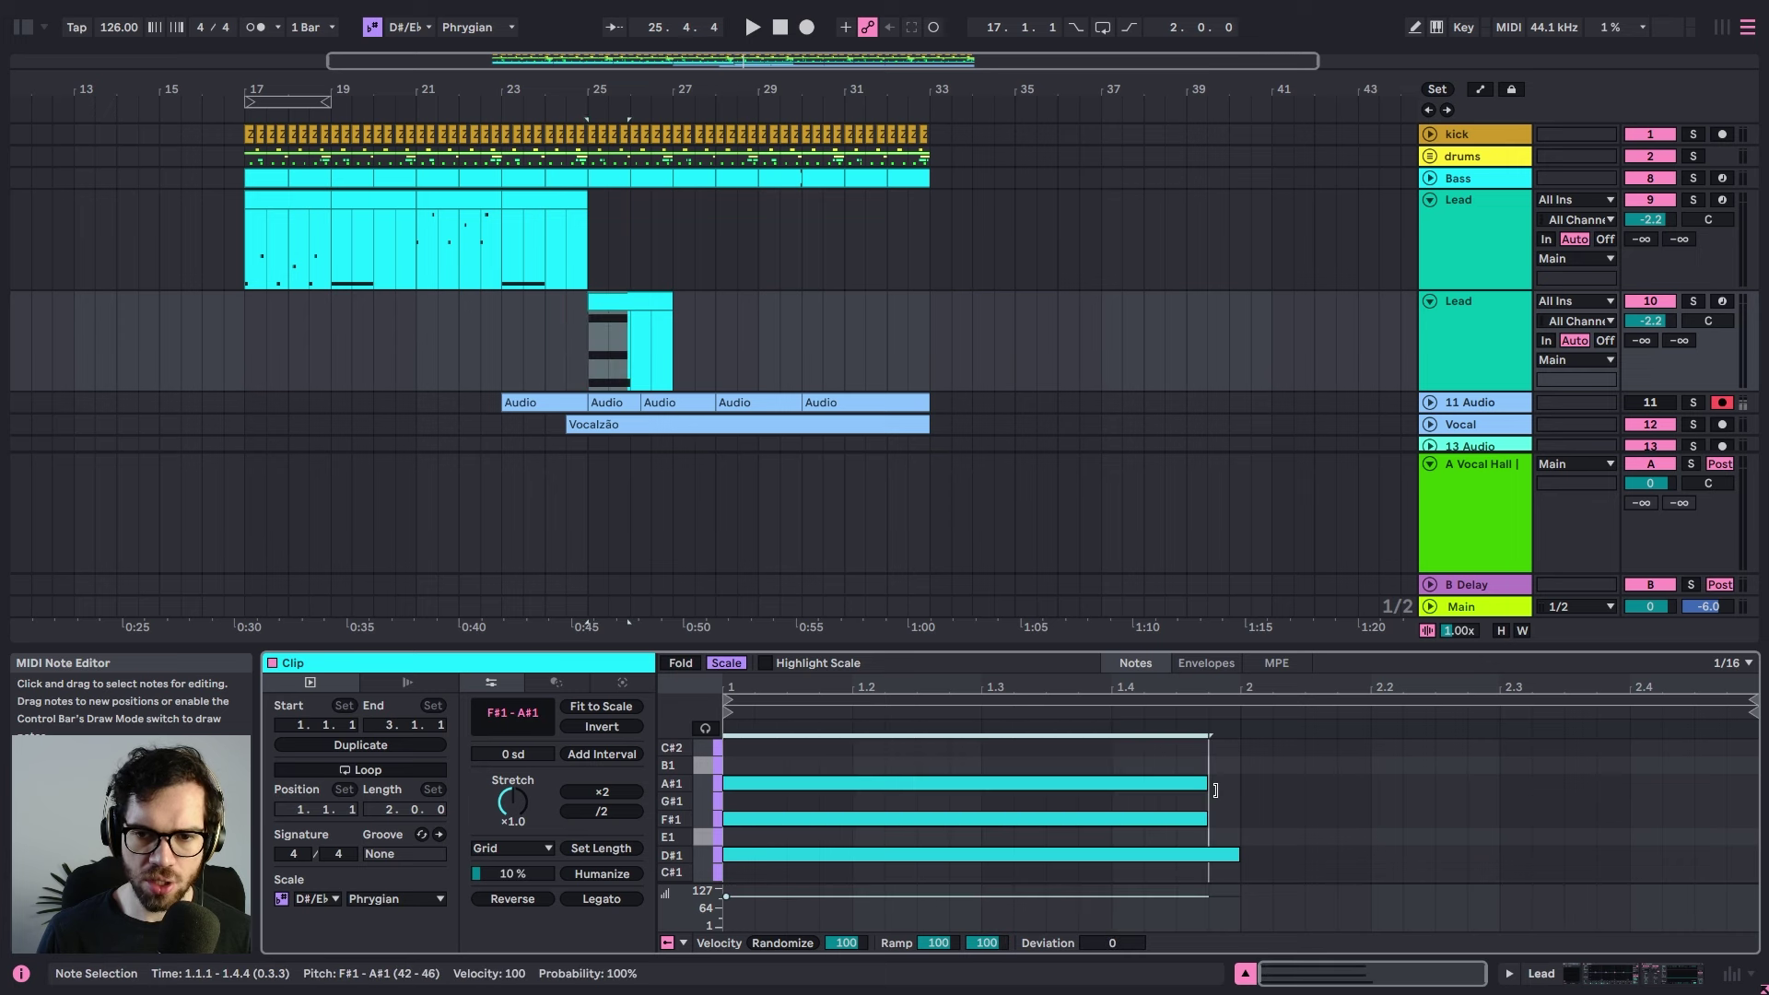
pyautogui.moveTo(1279, 756); pyautogui.dragTo(1150, 903)
pyautogui.moveTo(1241, 819); pyautogui.dragTo(1751, 819)
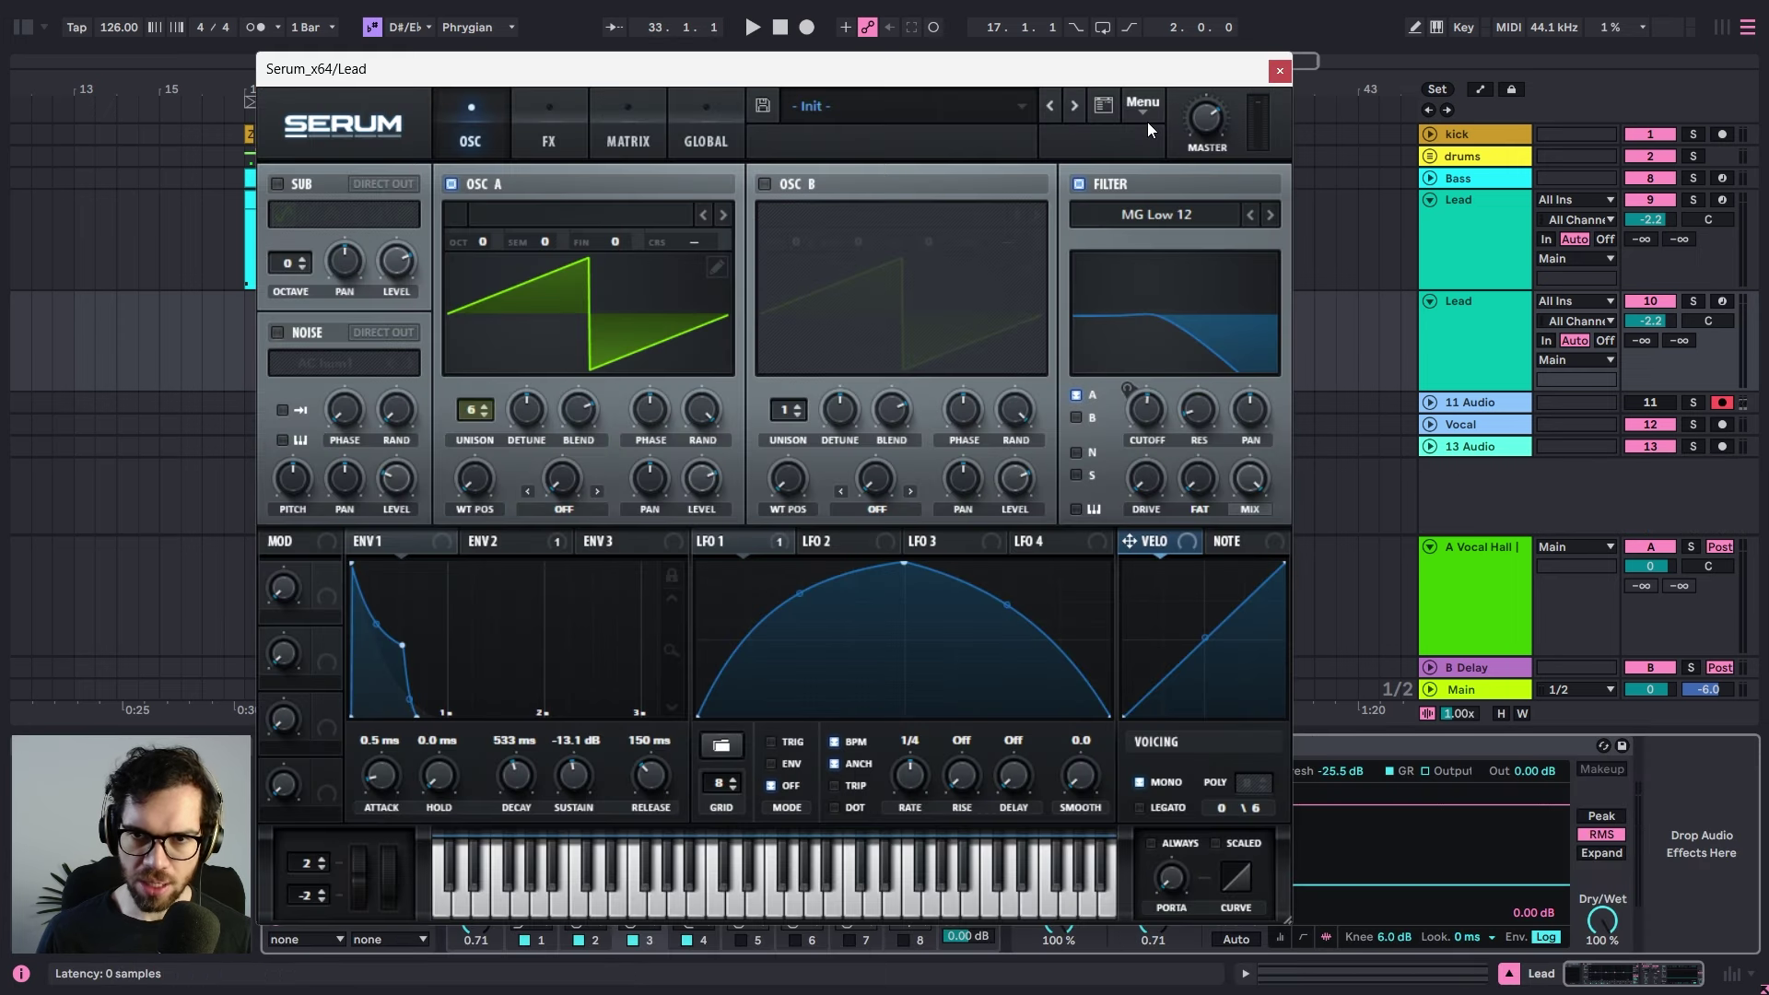
# - Initialise the duplicated Lead's Serum preset, load the Basic Shapes wavetable in OSC A and set its position to the square wave
pyautogui.click(1148, 112)
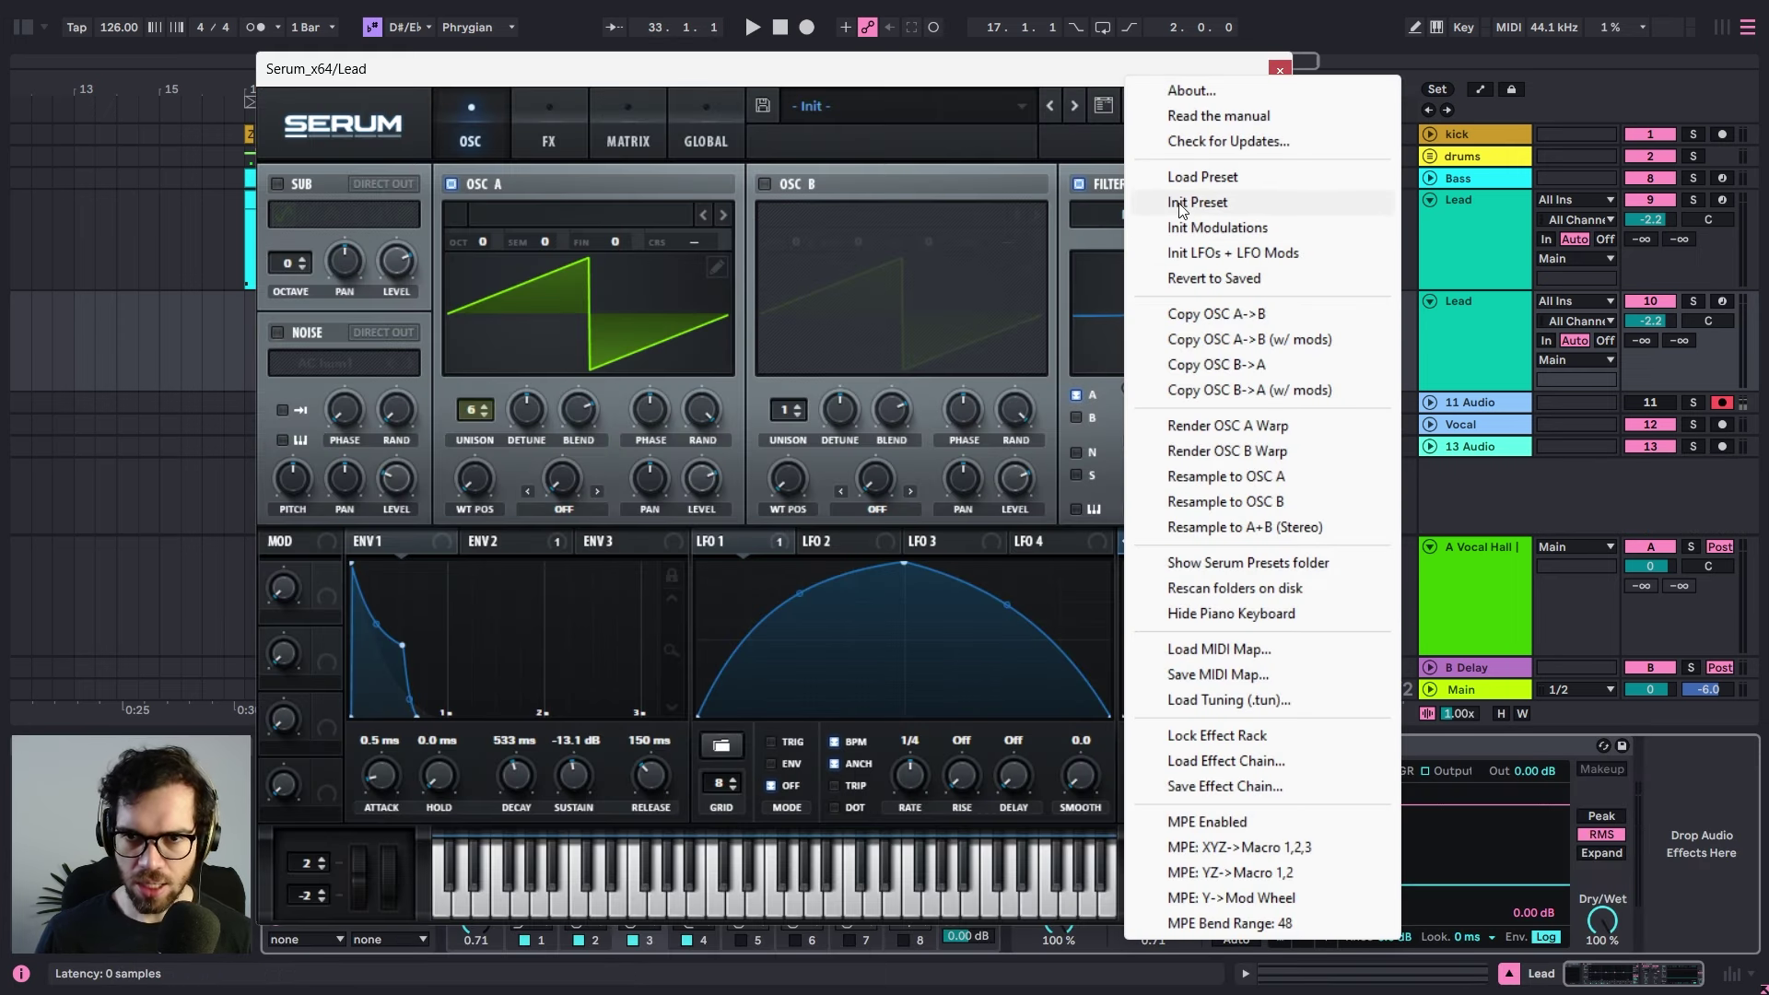
pyautogui.click(1197, 201)
pyautogui.click(628, 213)
pyautogui.moveTo(624, 254)
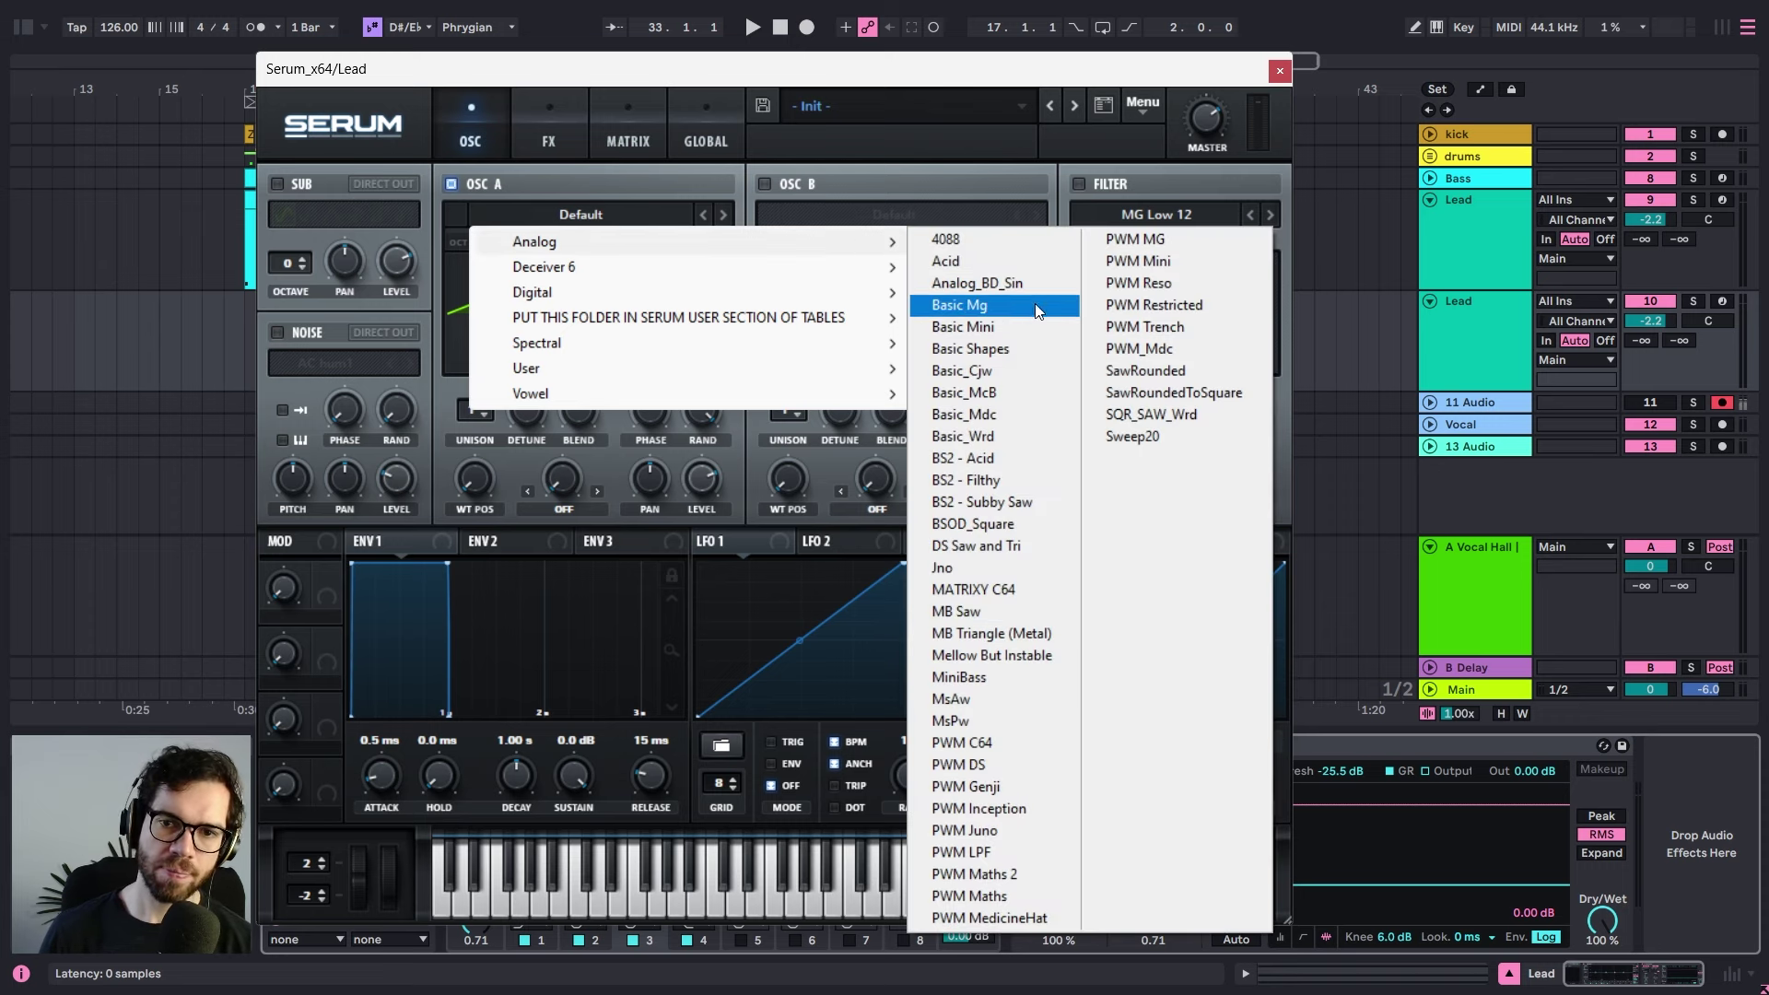
pyautogui.click(1003, 348)
pyautogui.moveTo(486, 479); pyautogui.dragTo(519, 398)
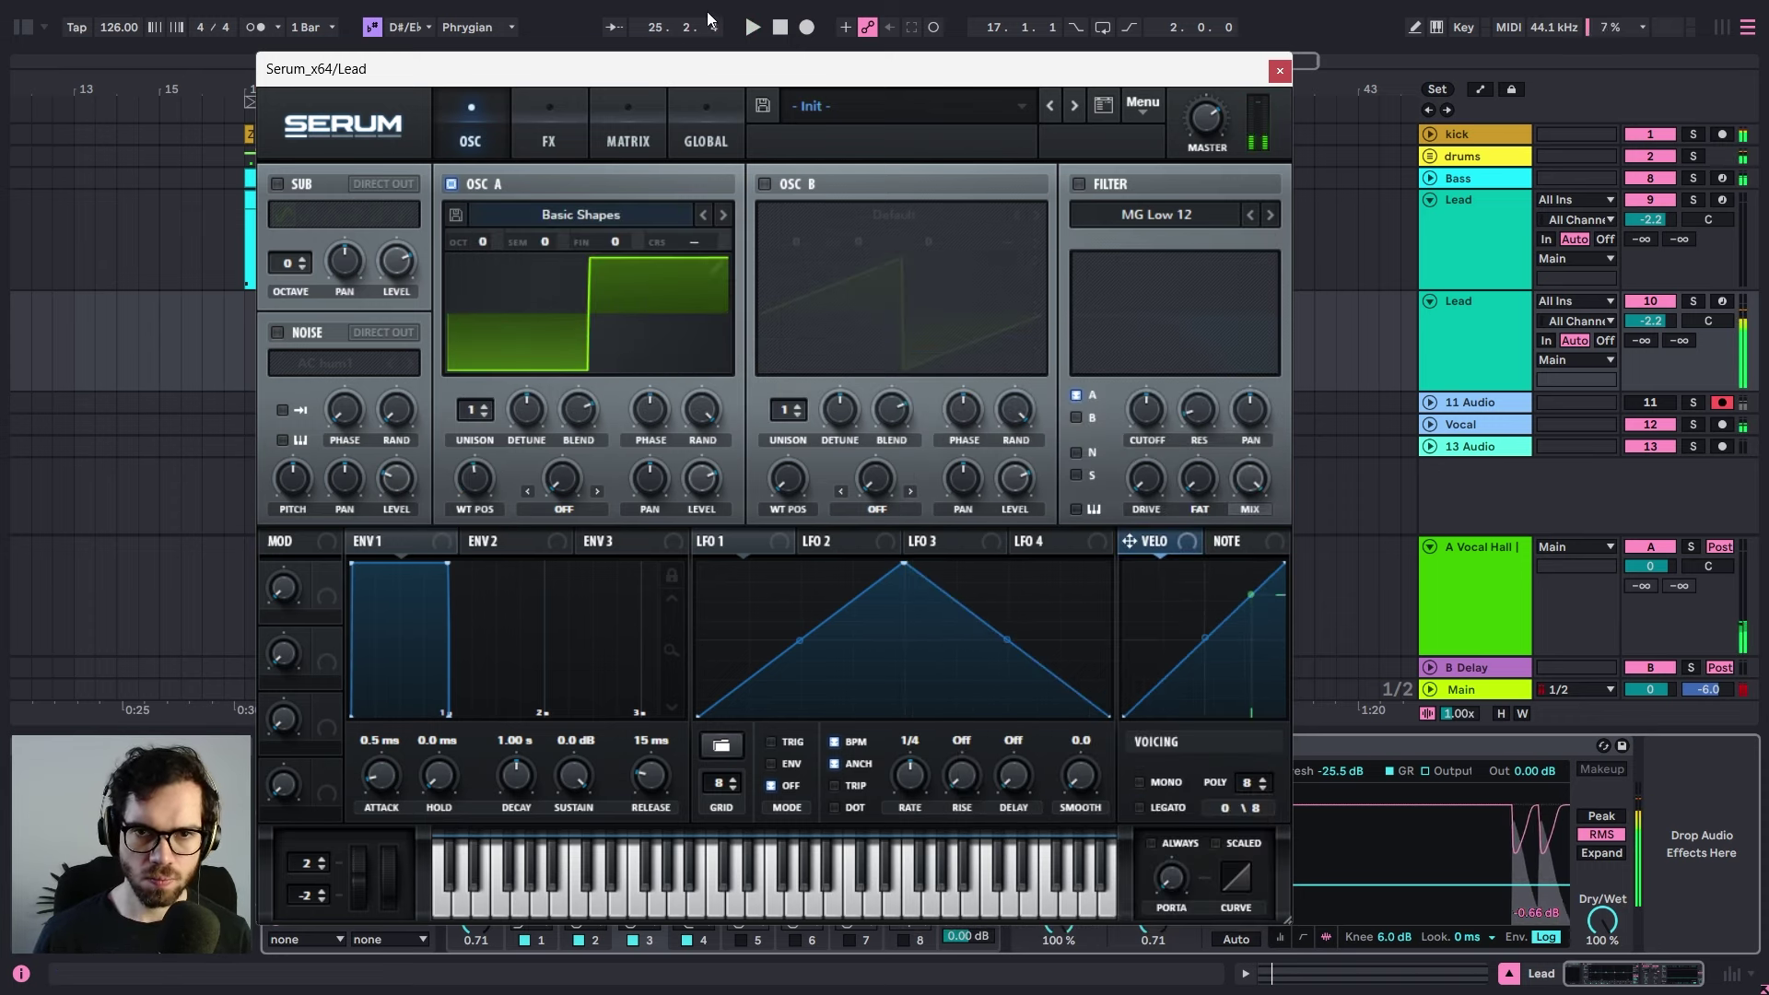
# - Transpose the whole chord on the second Lead track up one octave to D#2, F#2 and A#2
pyautogui.click(639, 301)
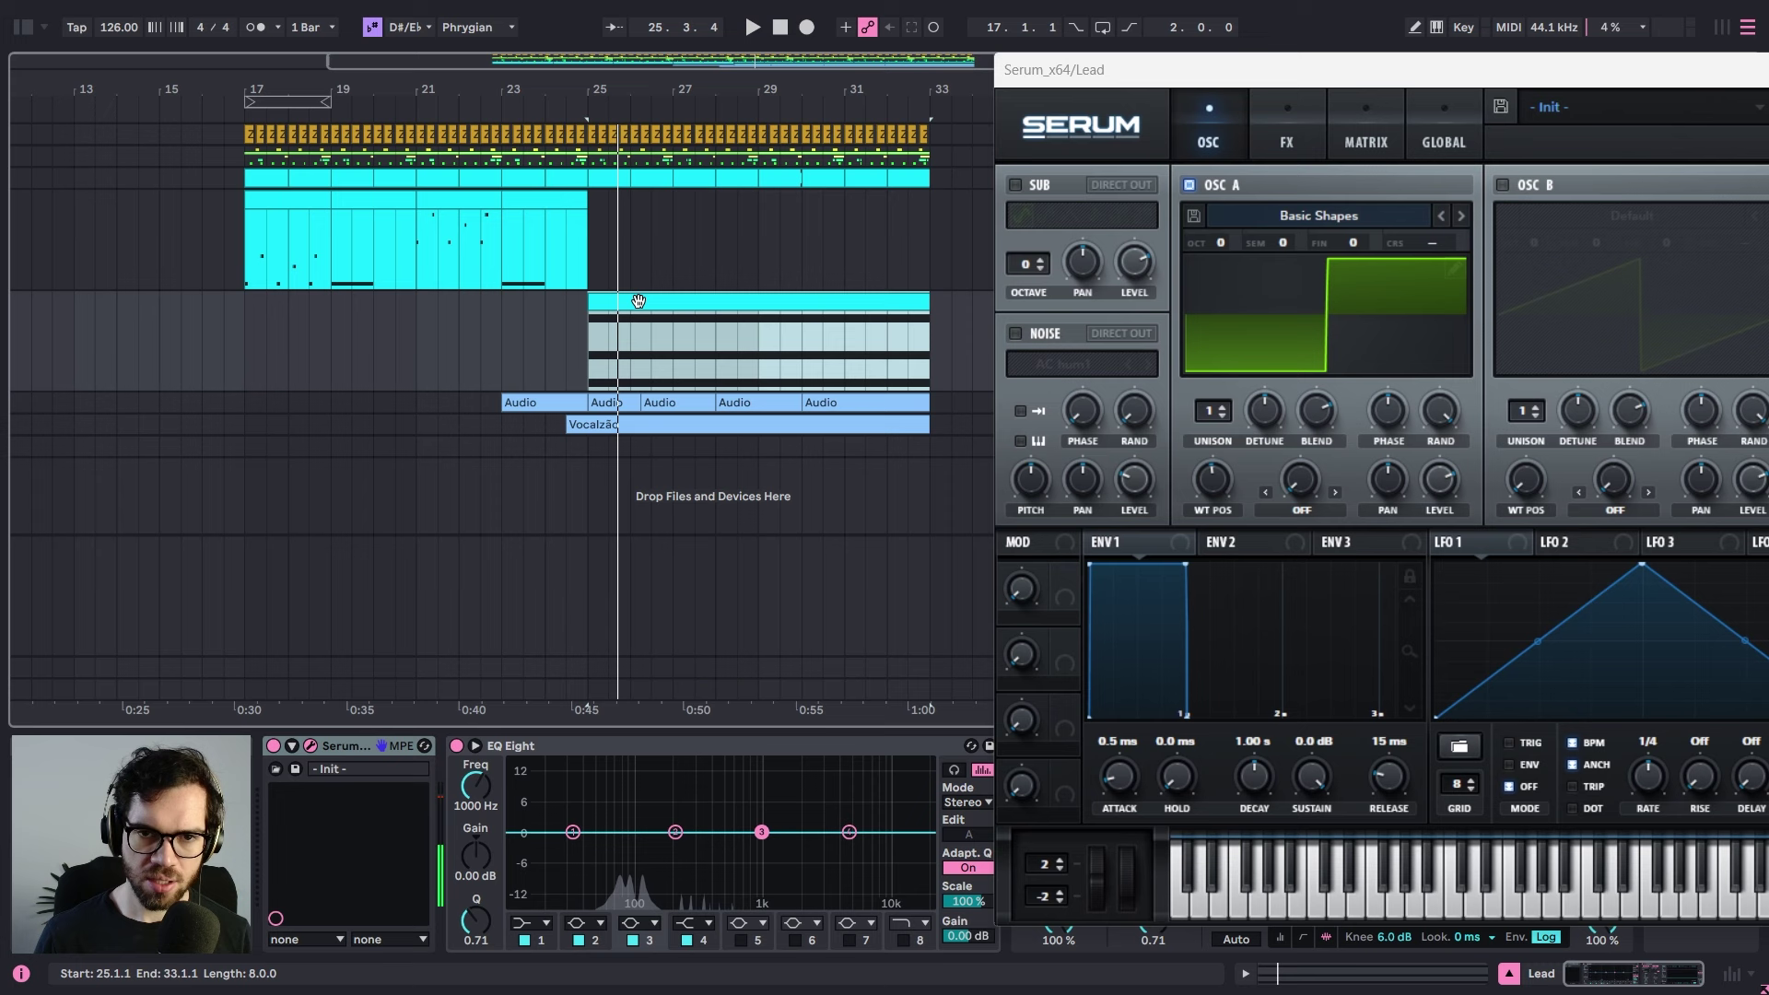
pyautogui.doubleClick(638, 301)
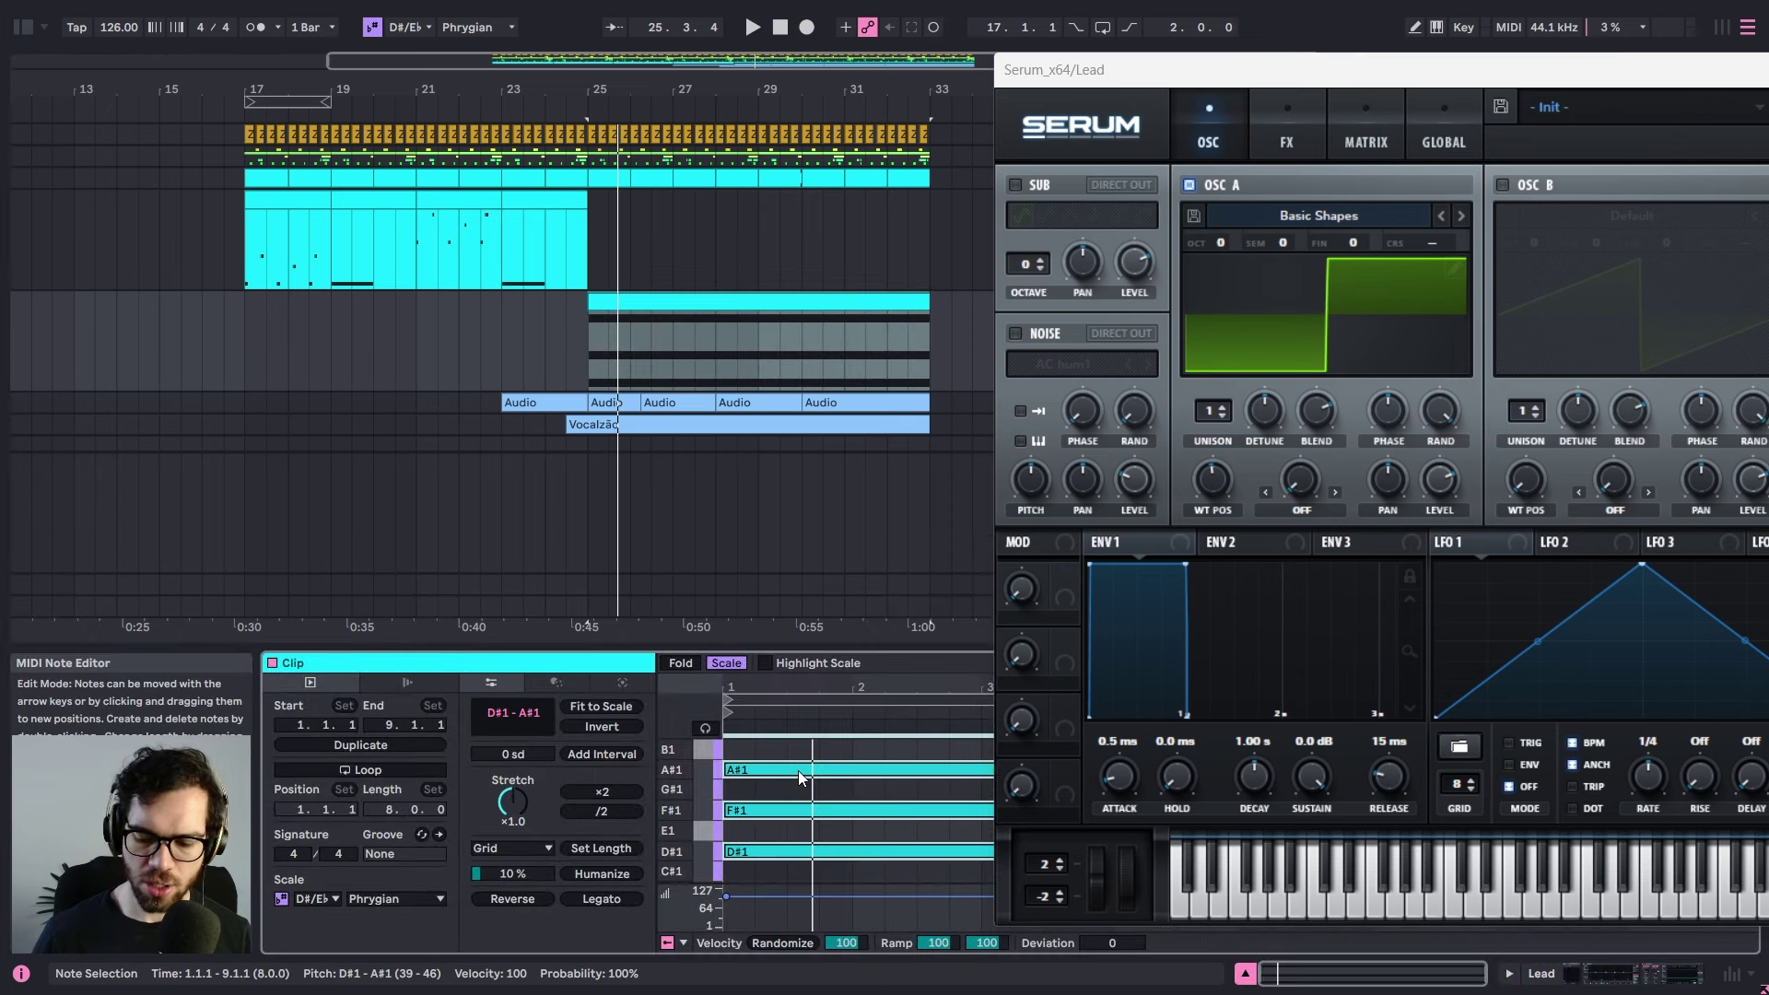
pyautogui.press('space')
pyautogui.click(1635, 973)
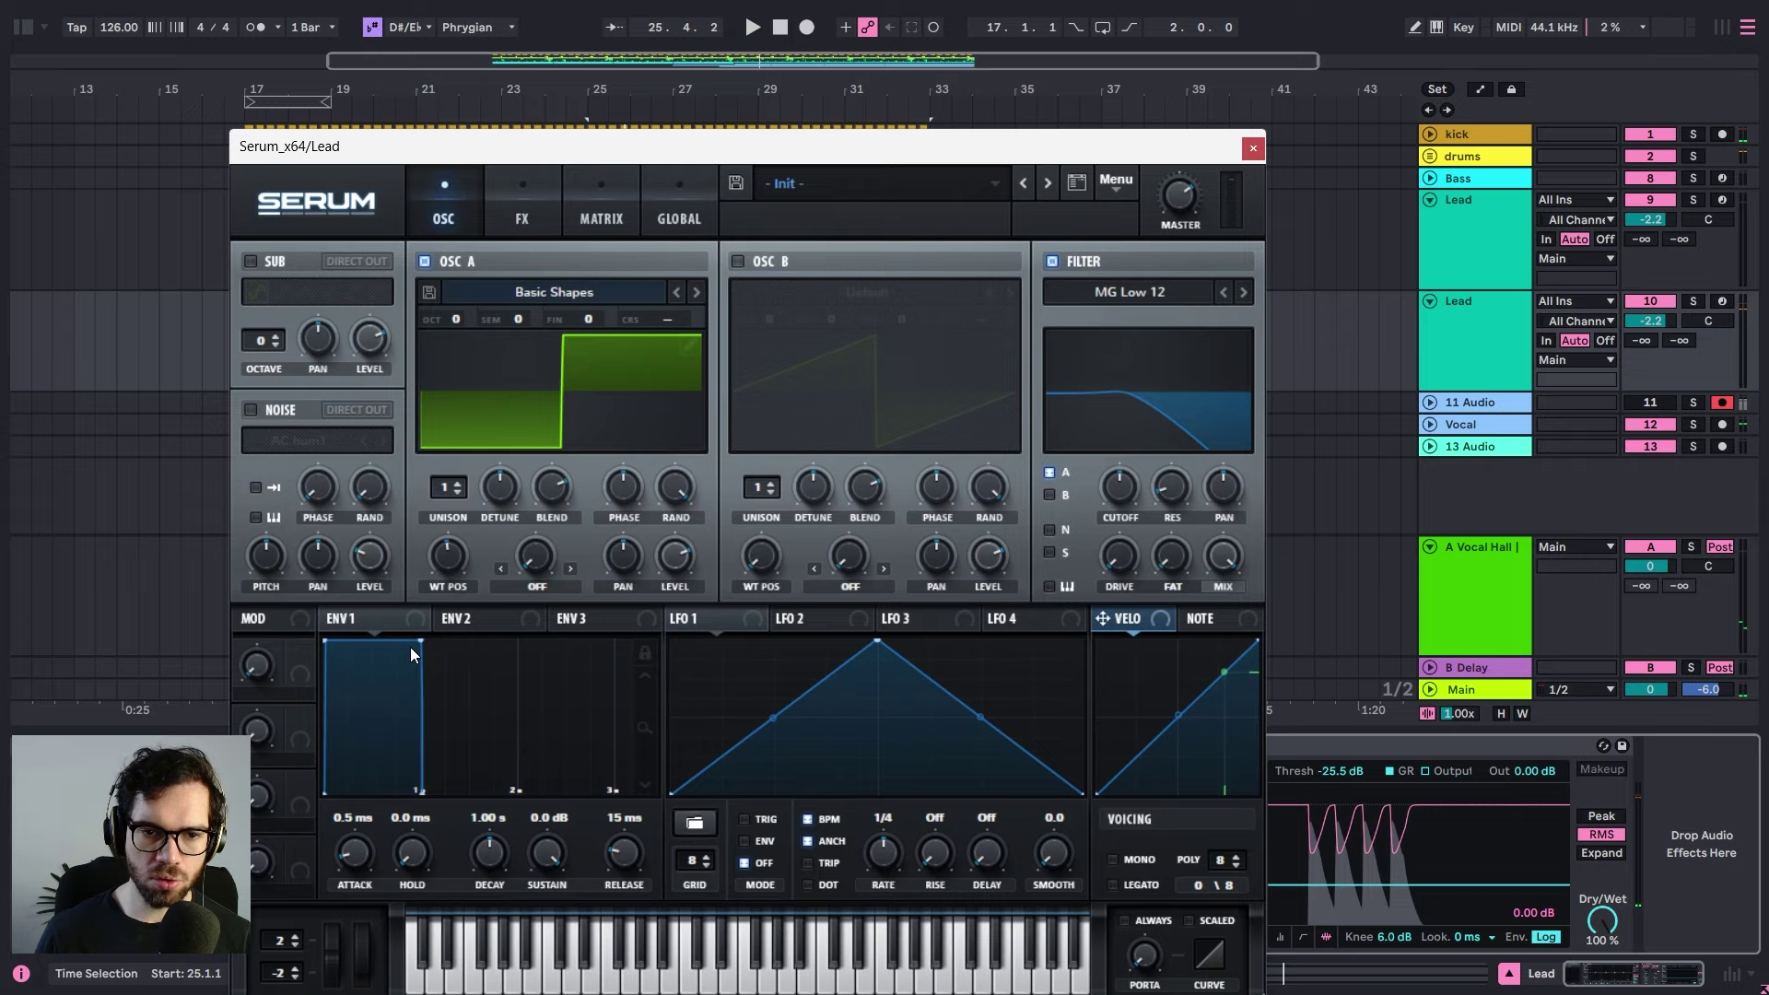
# - Shape Serum's Env 1 with a 323 ms decay and -18.1 dB sustain, and assign it to the MG Low 12 filter cutoff
pyautogui.moveTo(411, 647); pyautogui.dragTo(358, 741)
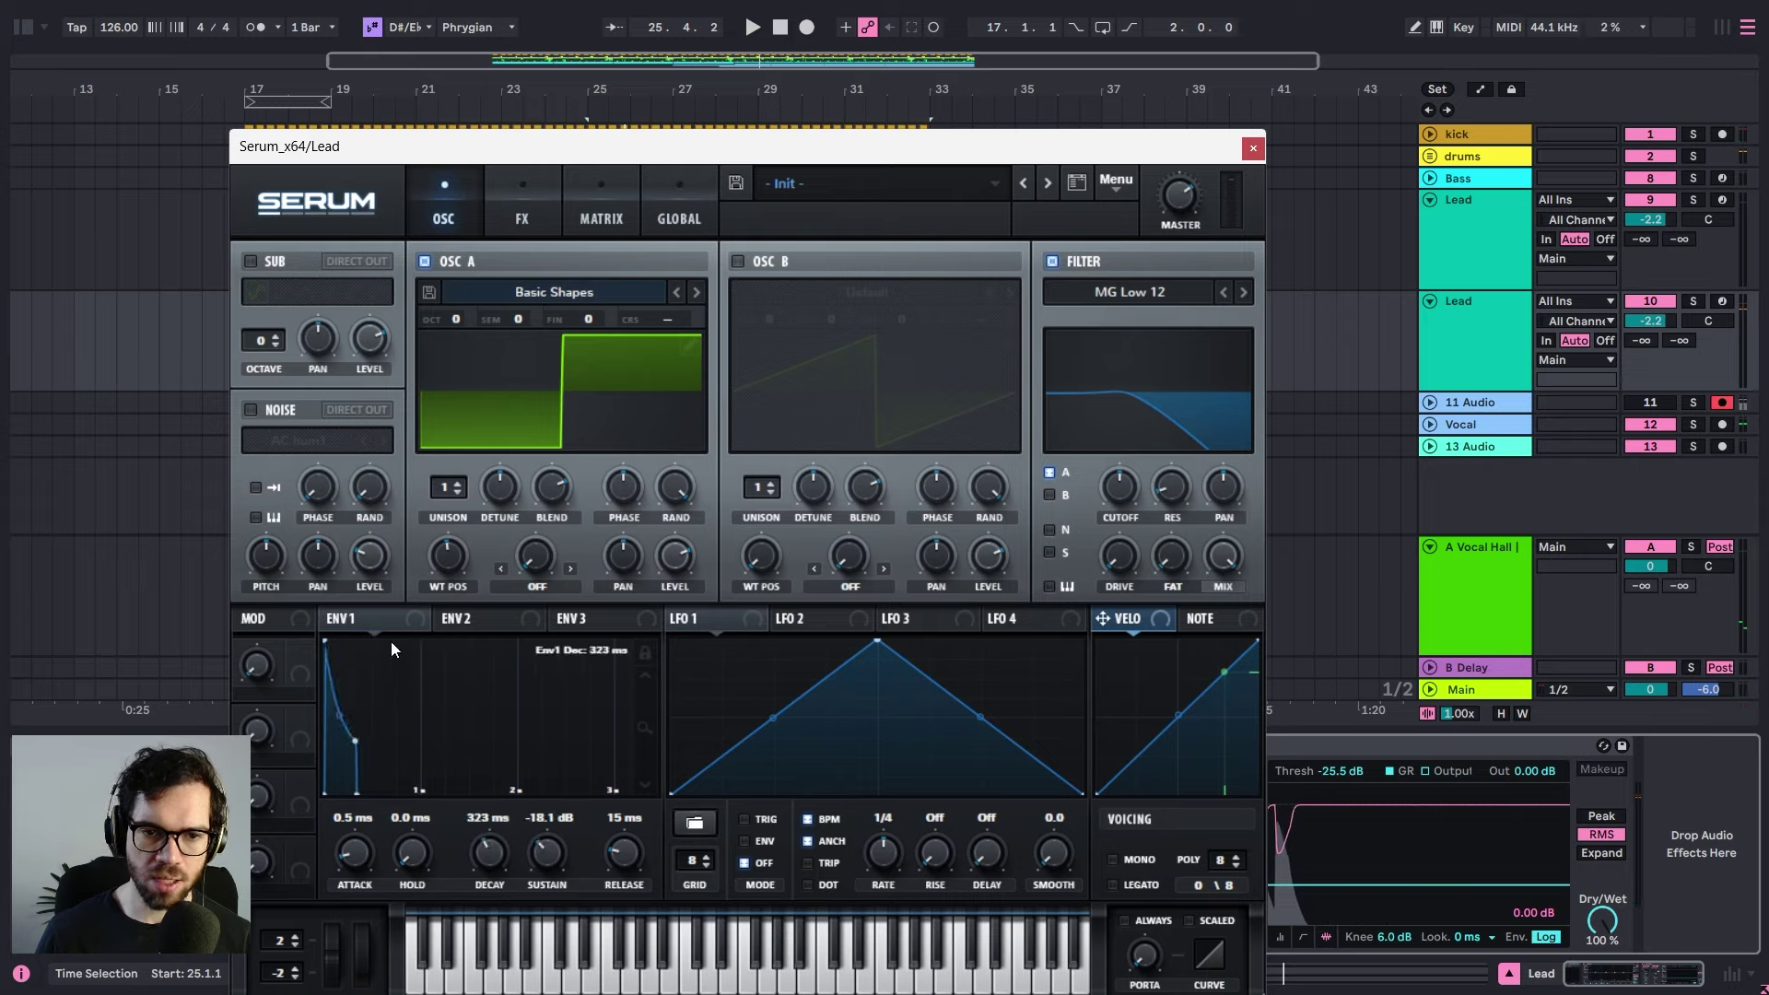
pyautogui.moveTo(329, 618); pyautogui.dragTo(1107, 503)
pyautogui.press('space')
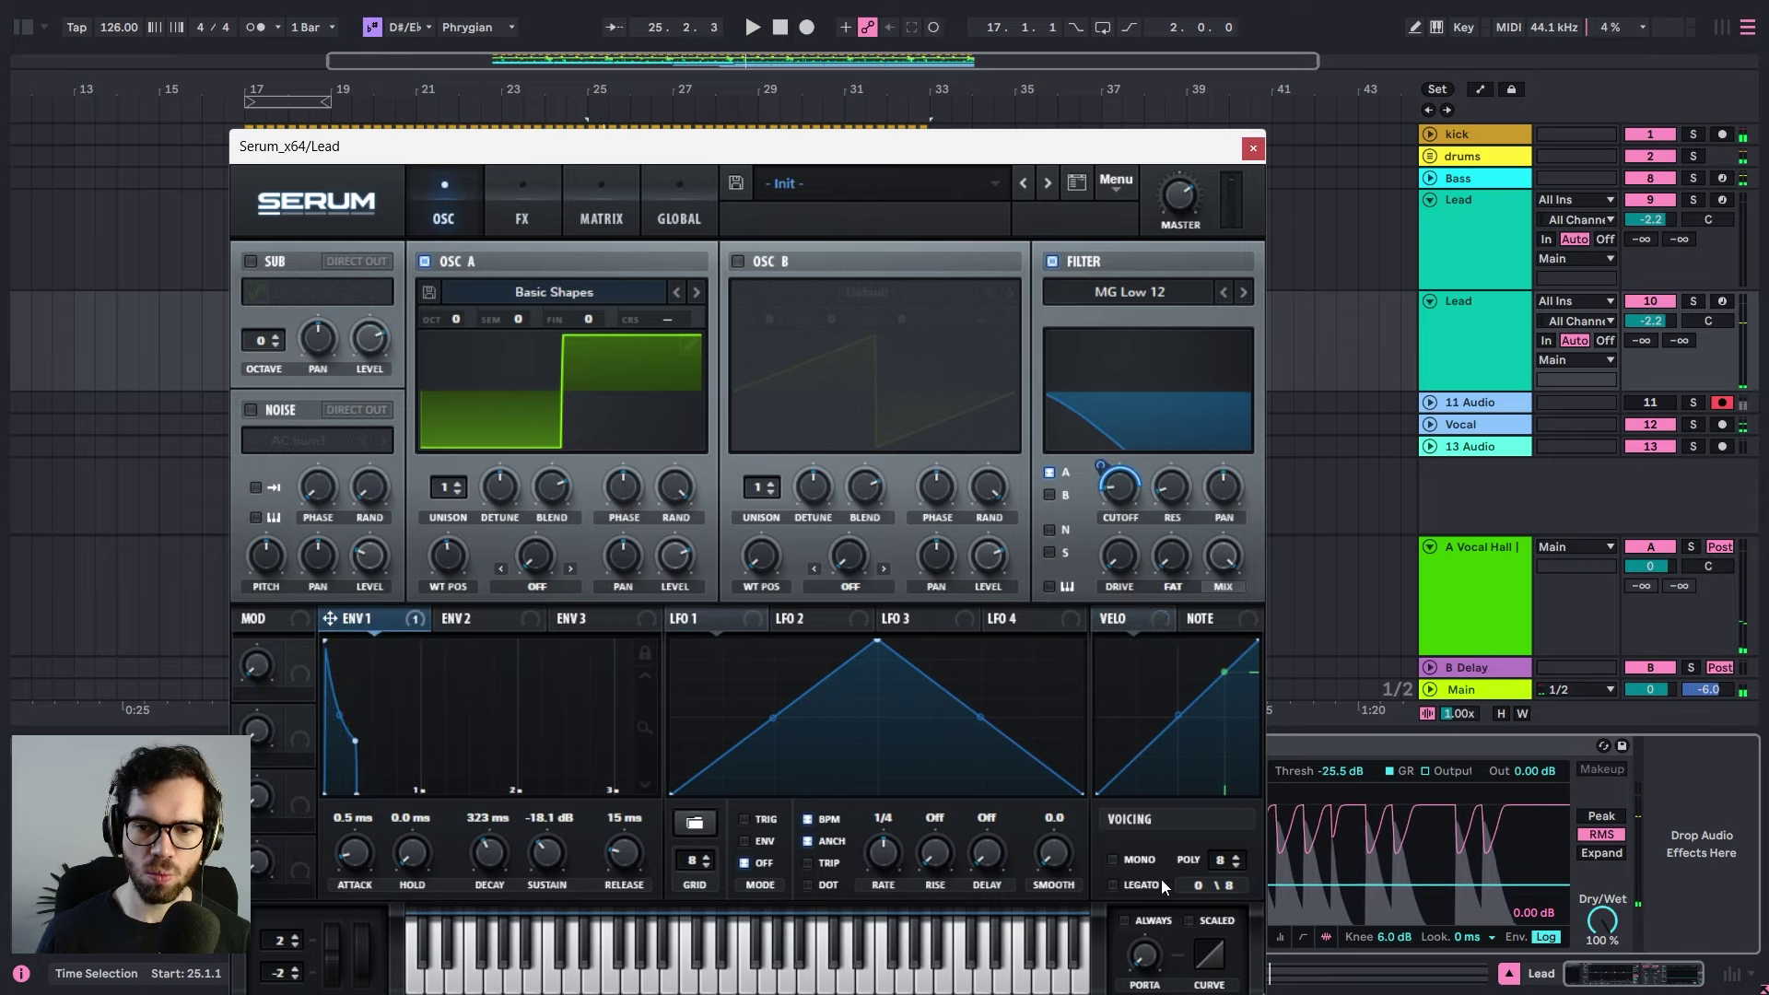
pyautogui.click(1254, 150)
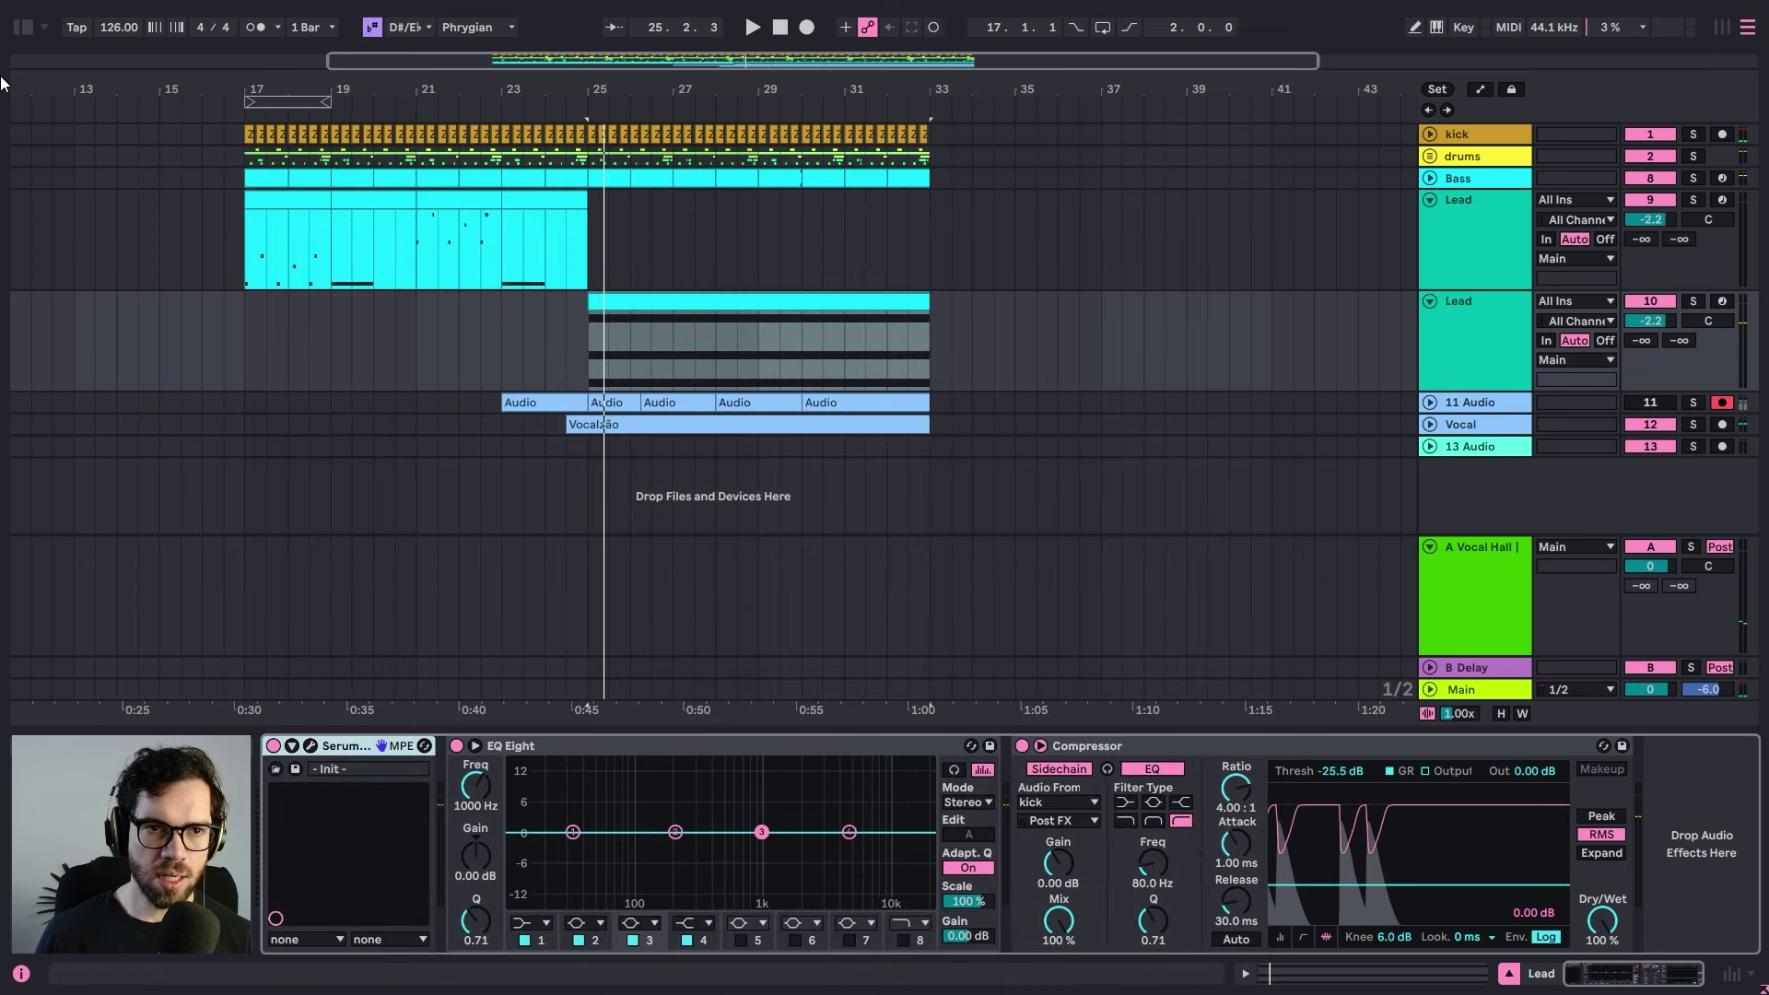
# - Add an Arpeggiator before Serum on the second Lead track and play the arpeggiated chord
pyautogui.click(24, 28)
pyautogui.click(81, 66)
pyautogui.write('arp')
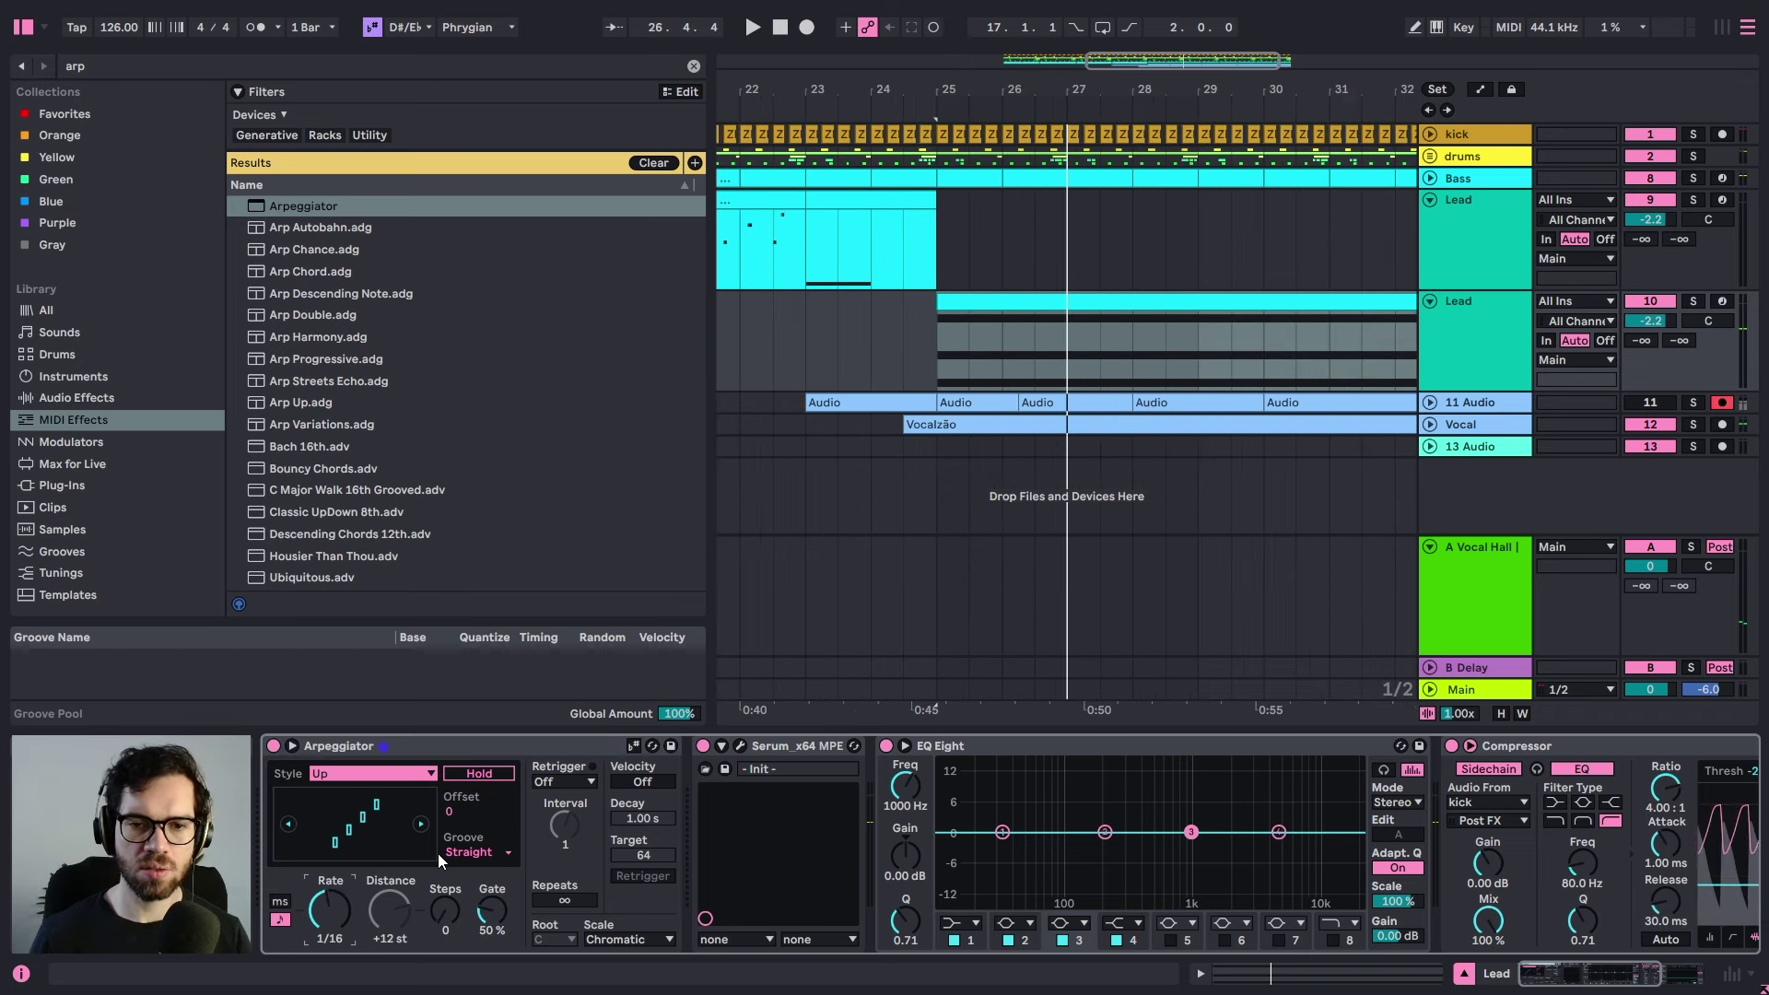
pyautogui.press('space')
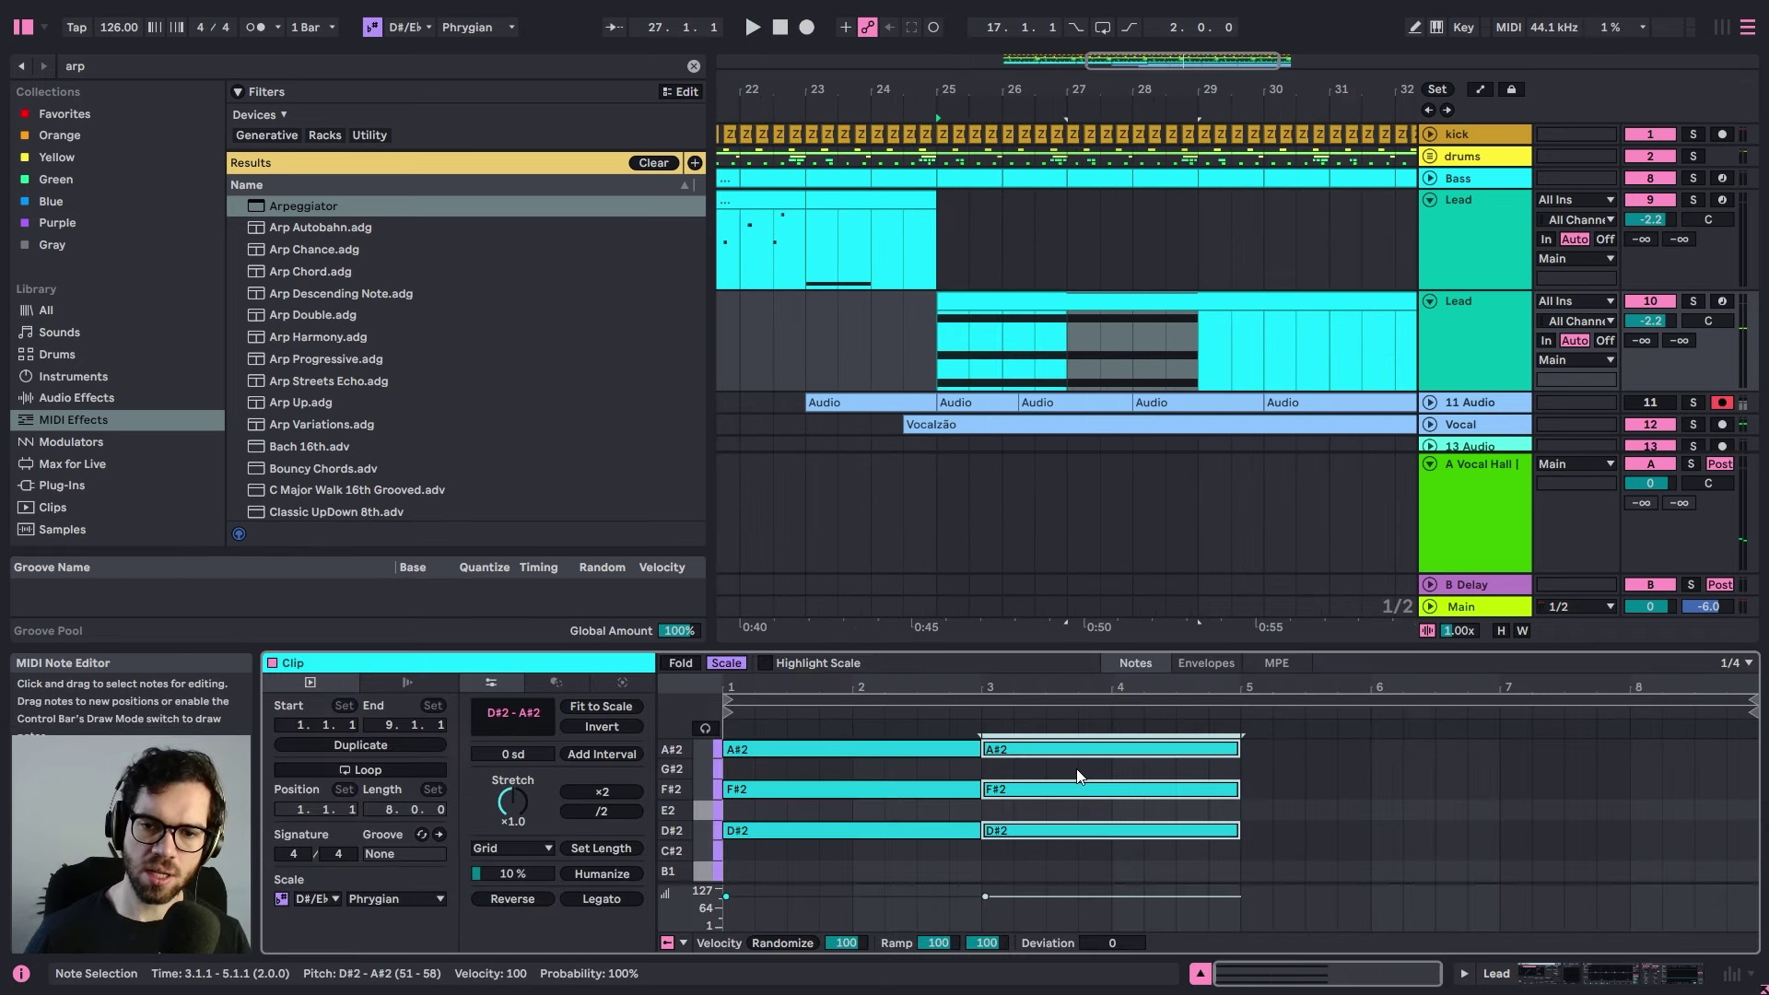
# - Raise the chord at 3.1.1 an octave and duplicate it to 5.1.1 and 7.1.1, alternating between the lower and upper octaves
pyautogui.hotkey('shift', 'Up')
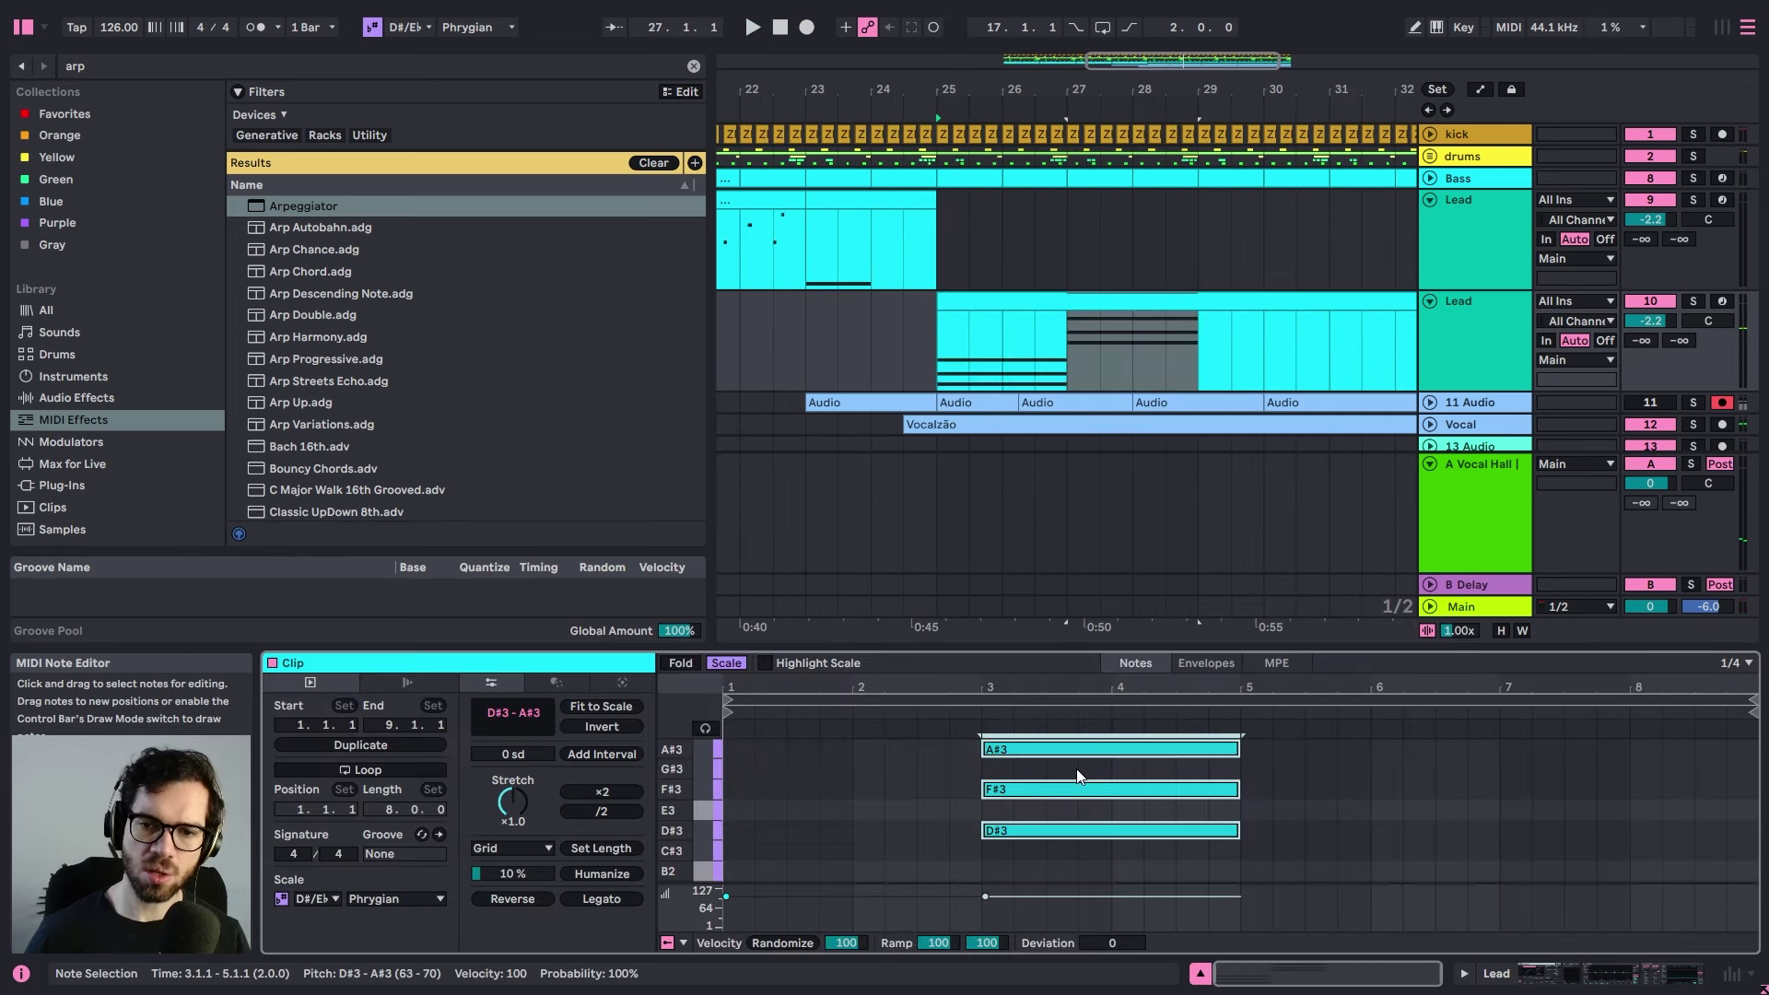
pyautogui.hotkey('ctrl', 'd')
pyautogui.hotkey('shift', 'Down')
pyautogui.hotkey('ctrl', 'd')
pyautogui.hotkey('shift', 'Up')
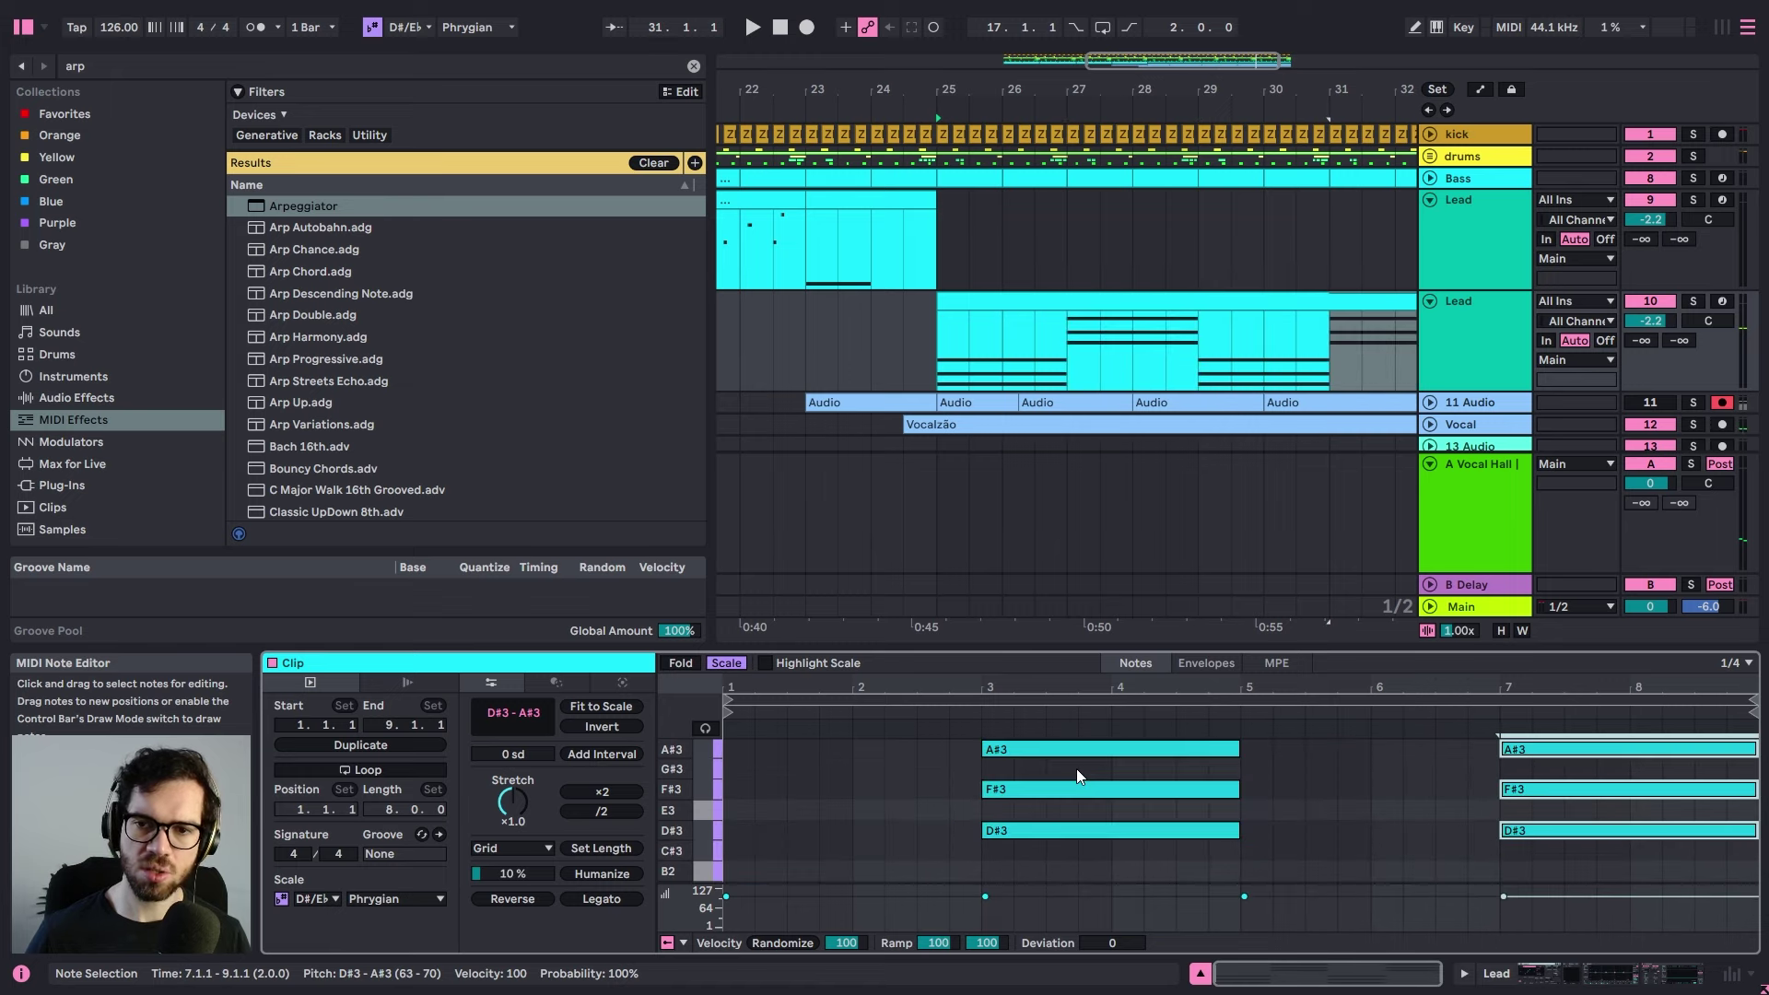
pyautogui.press('space')
# - Enlarge the note editor and move the chord notes in the clip starting at 33.1.1 to new pitches for a varied progression
pyautogui.scroll(-2, 1097, 817)
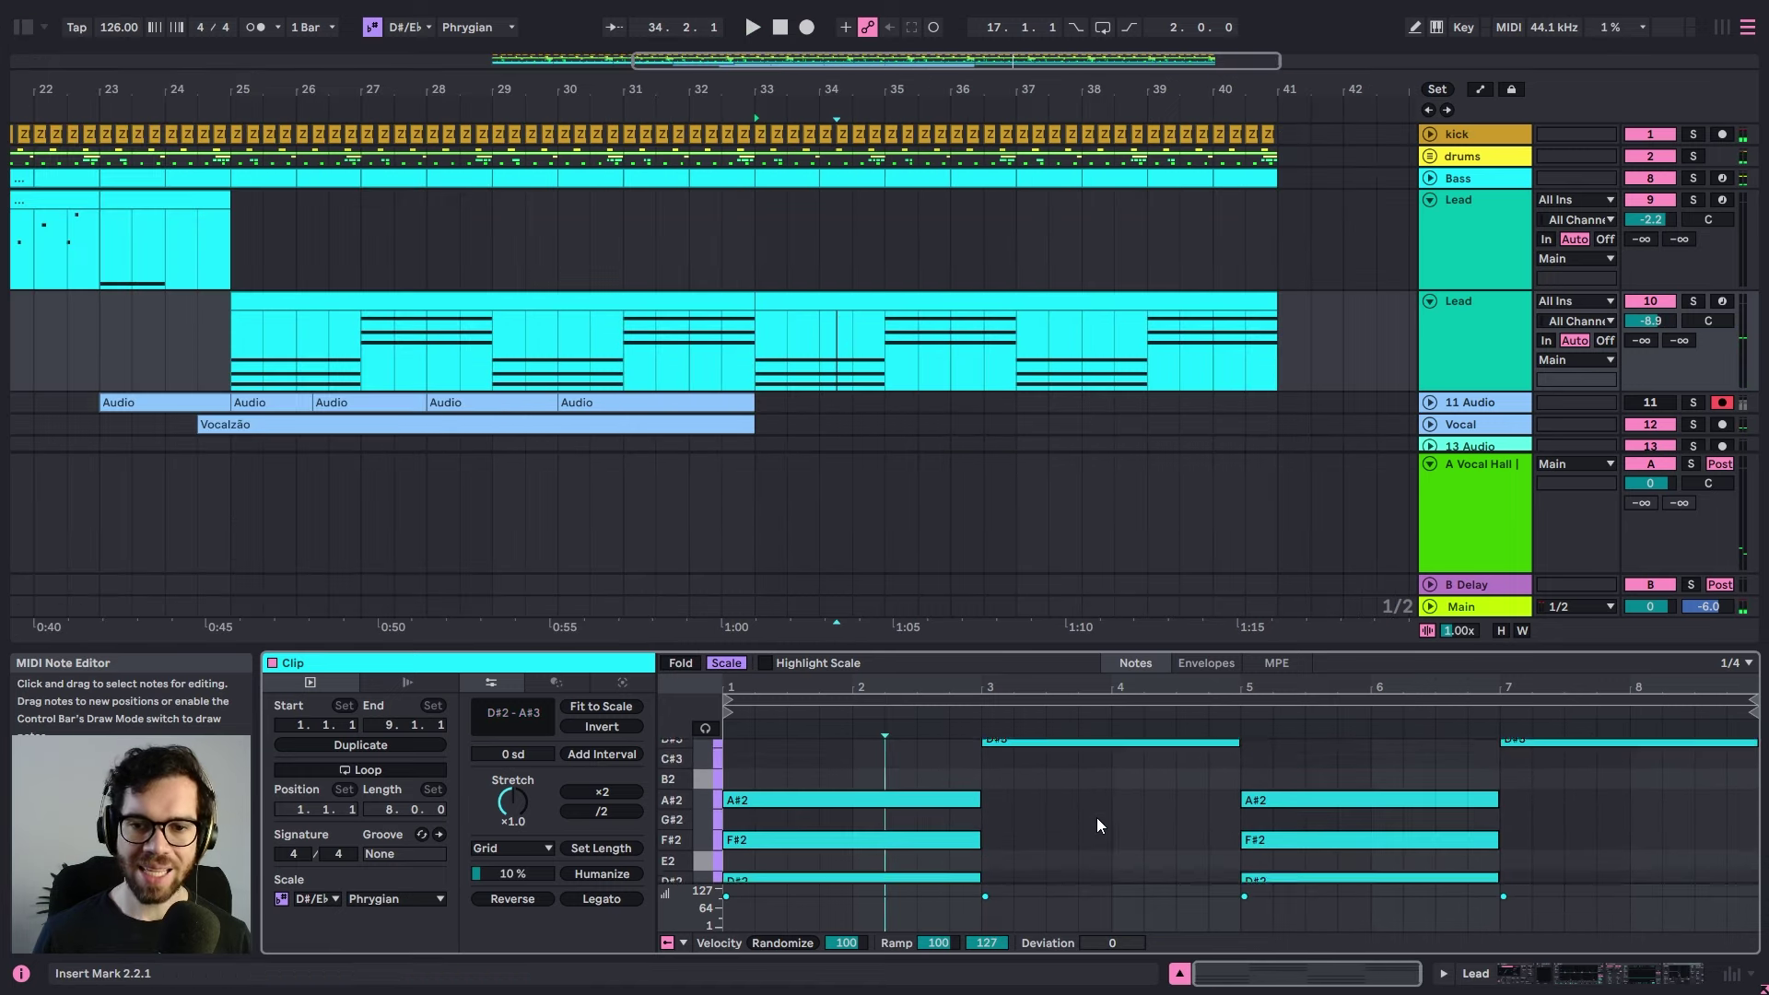
pyautogui.scroll(2, 1152, 806)
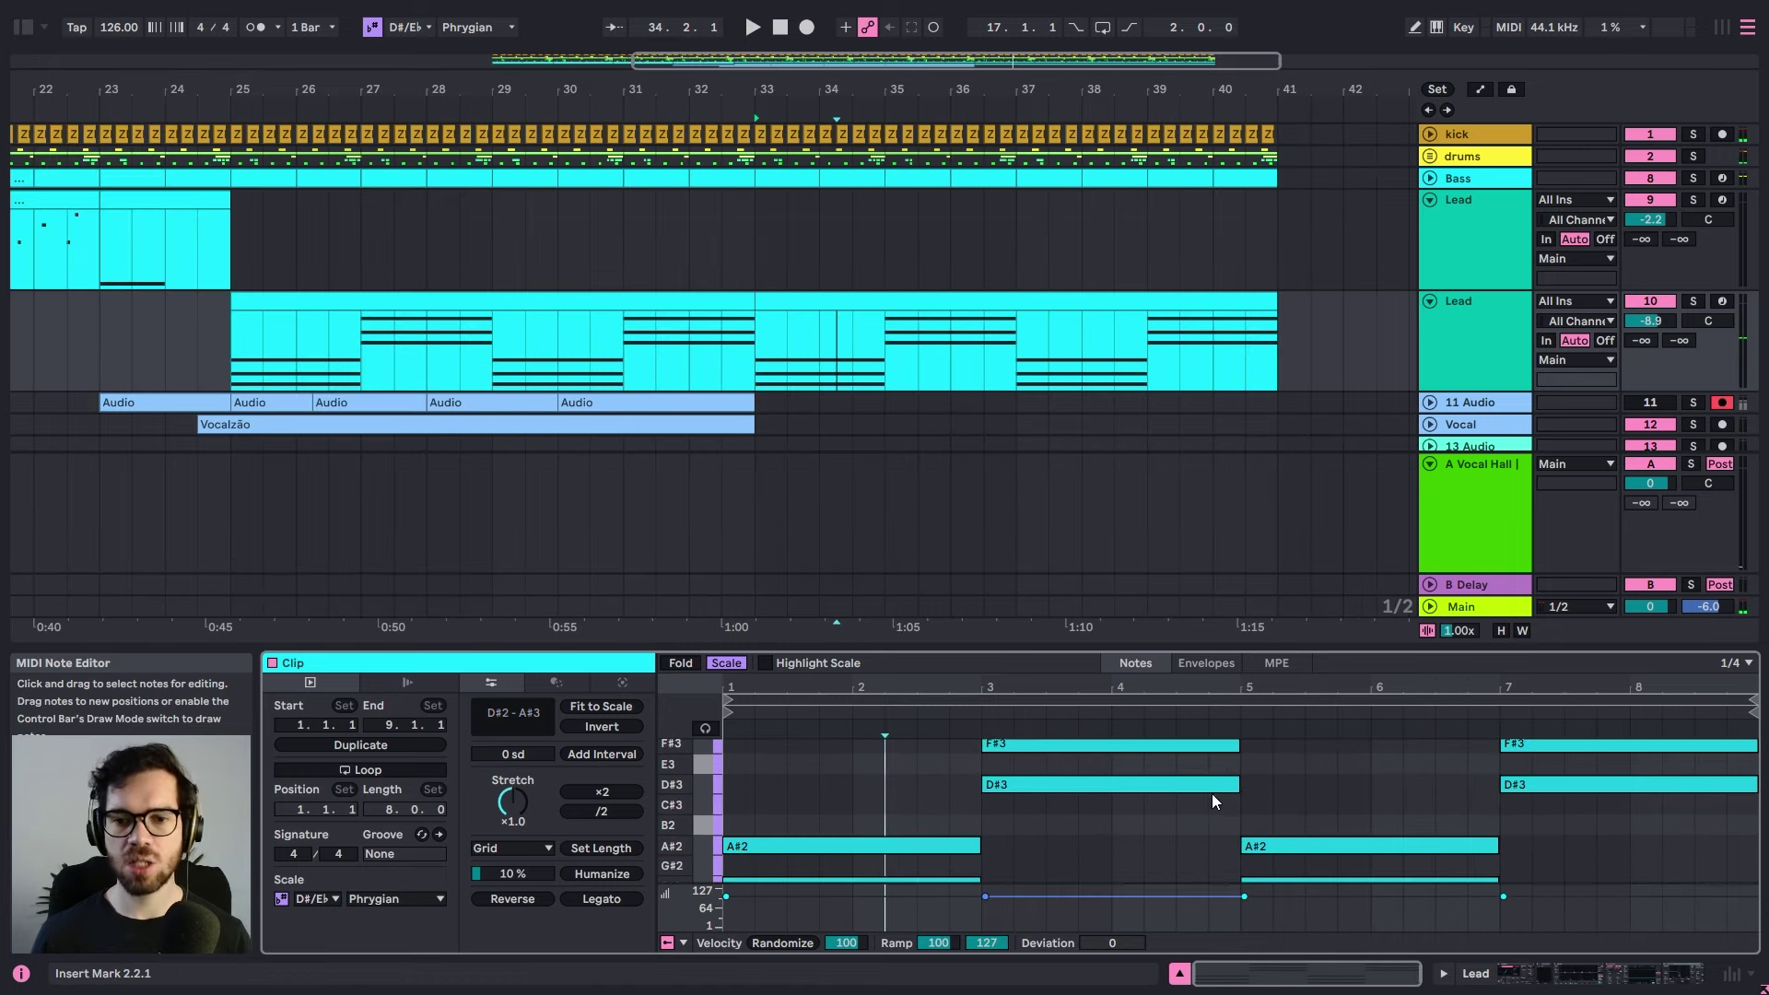
pyautogui.moveTo(670, 777); pyautogui.dragTo(737, 784)
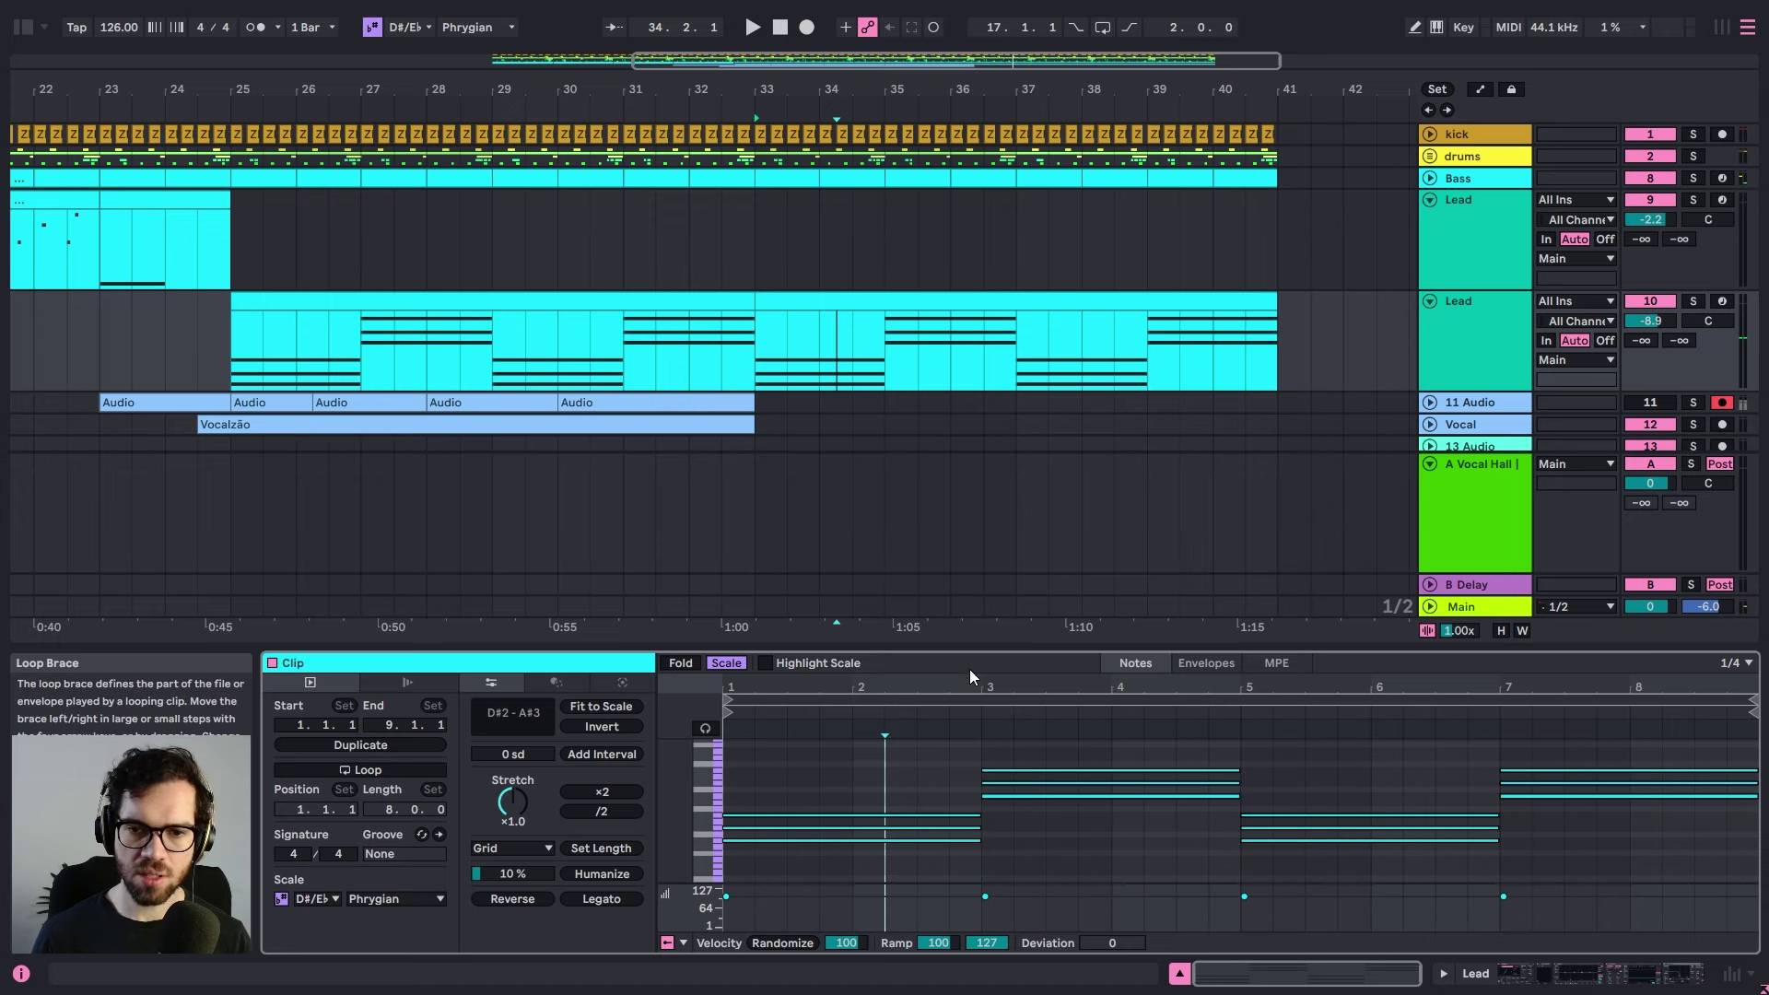
pyautogui.moveTo(971, 643); pyautogui.dragTo(985, 446)
pyautogui.moveTo(1172, 656); pyautogui.dragTo(1584, 631)
pyautogui.moveTo(1585, 608); pyautogui.dragTo(1585, 573)
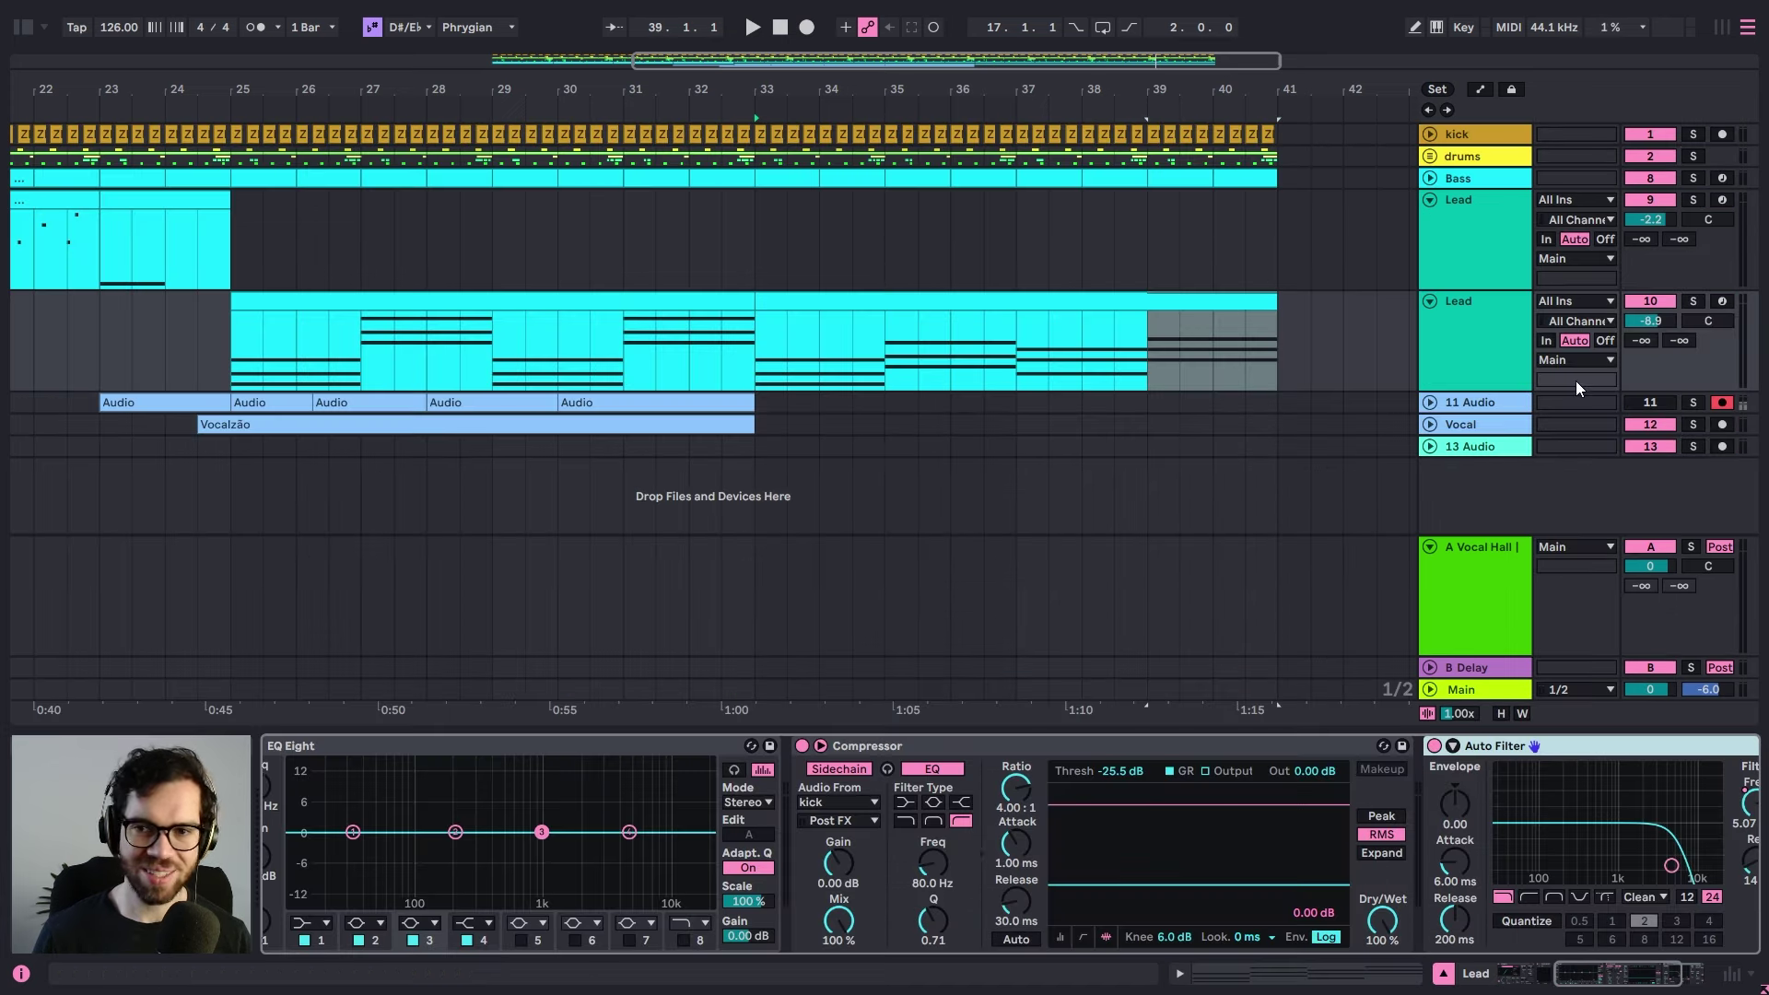
# - Create a Grand Piano MIDI track below the second Lead and copy the chord clip from 33.1.1 to 41.1.1 onto it
pyautogui.click(1458, 315)
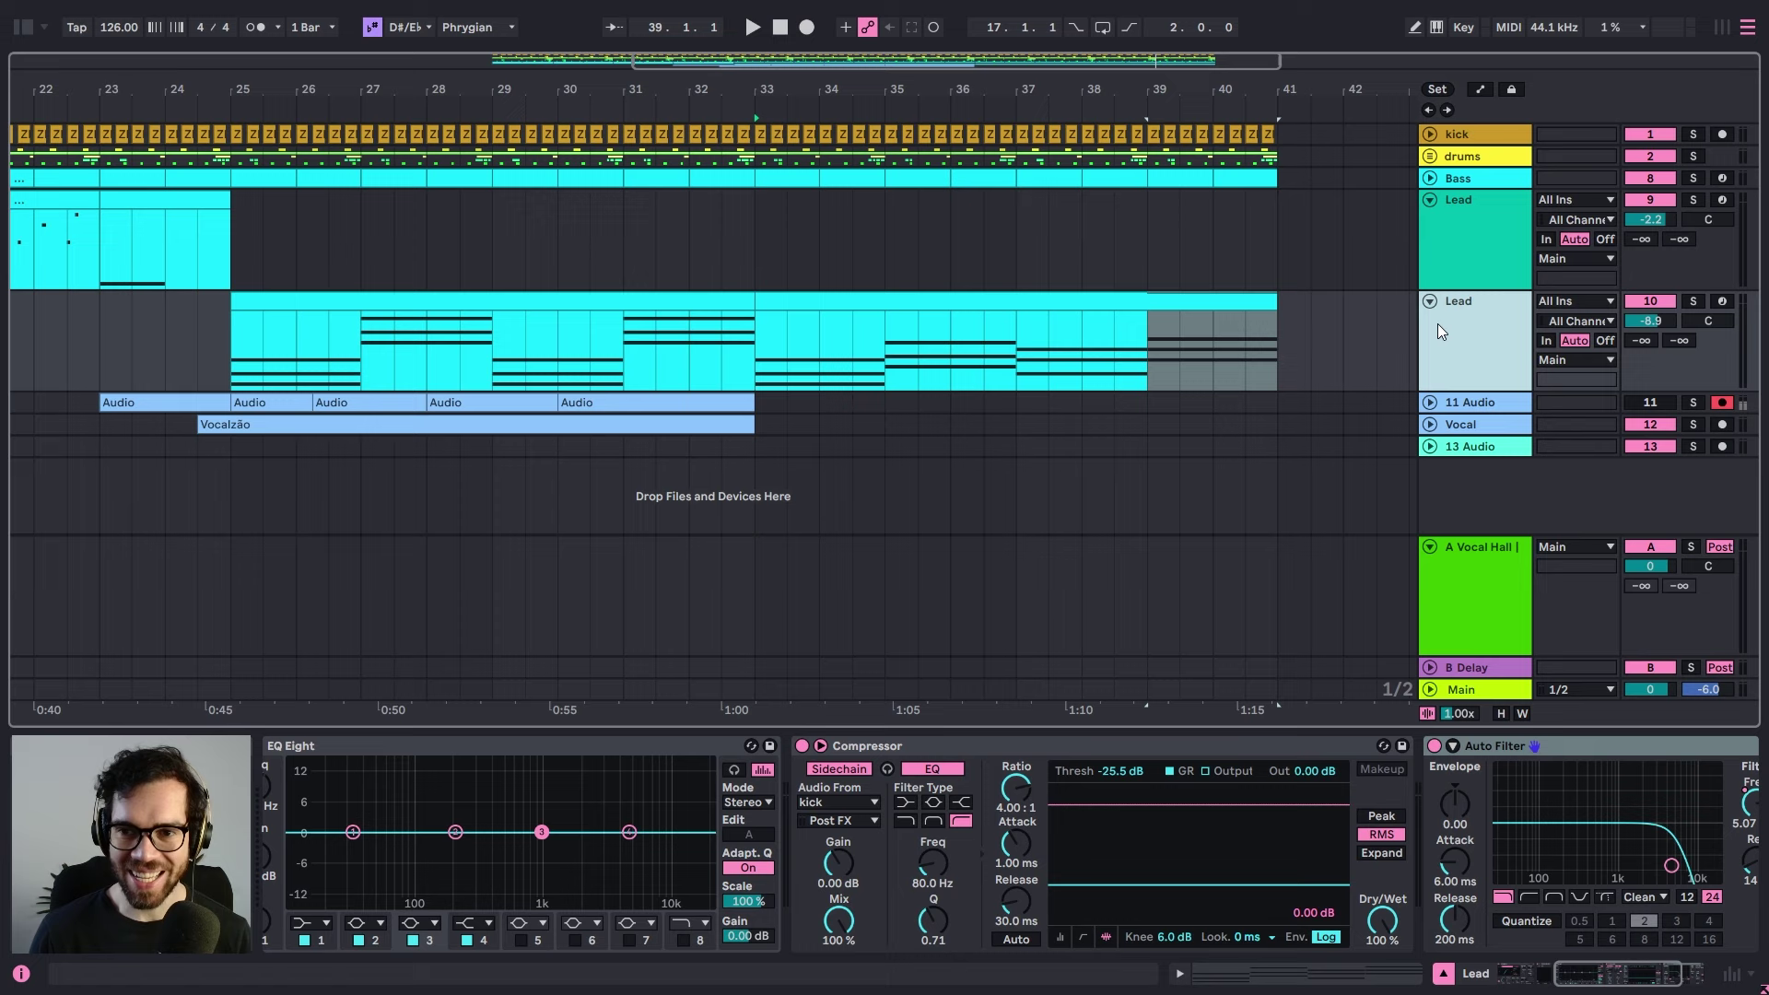
pyautogui.hotkey('ctrl', 'shift', 't')
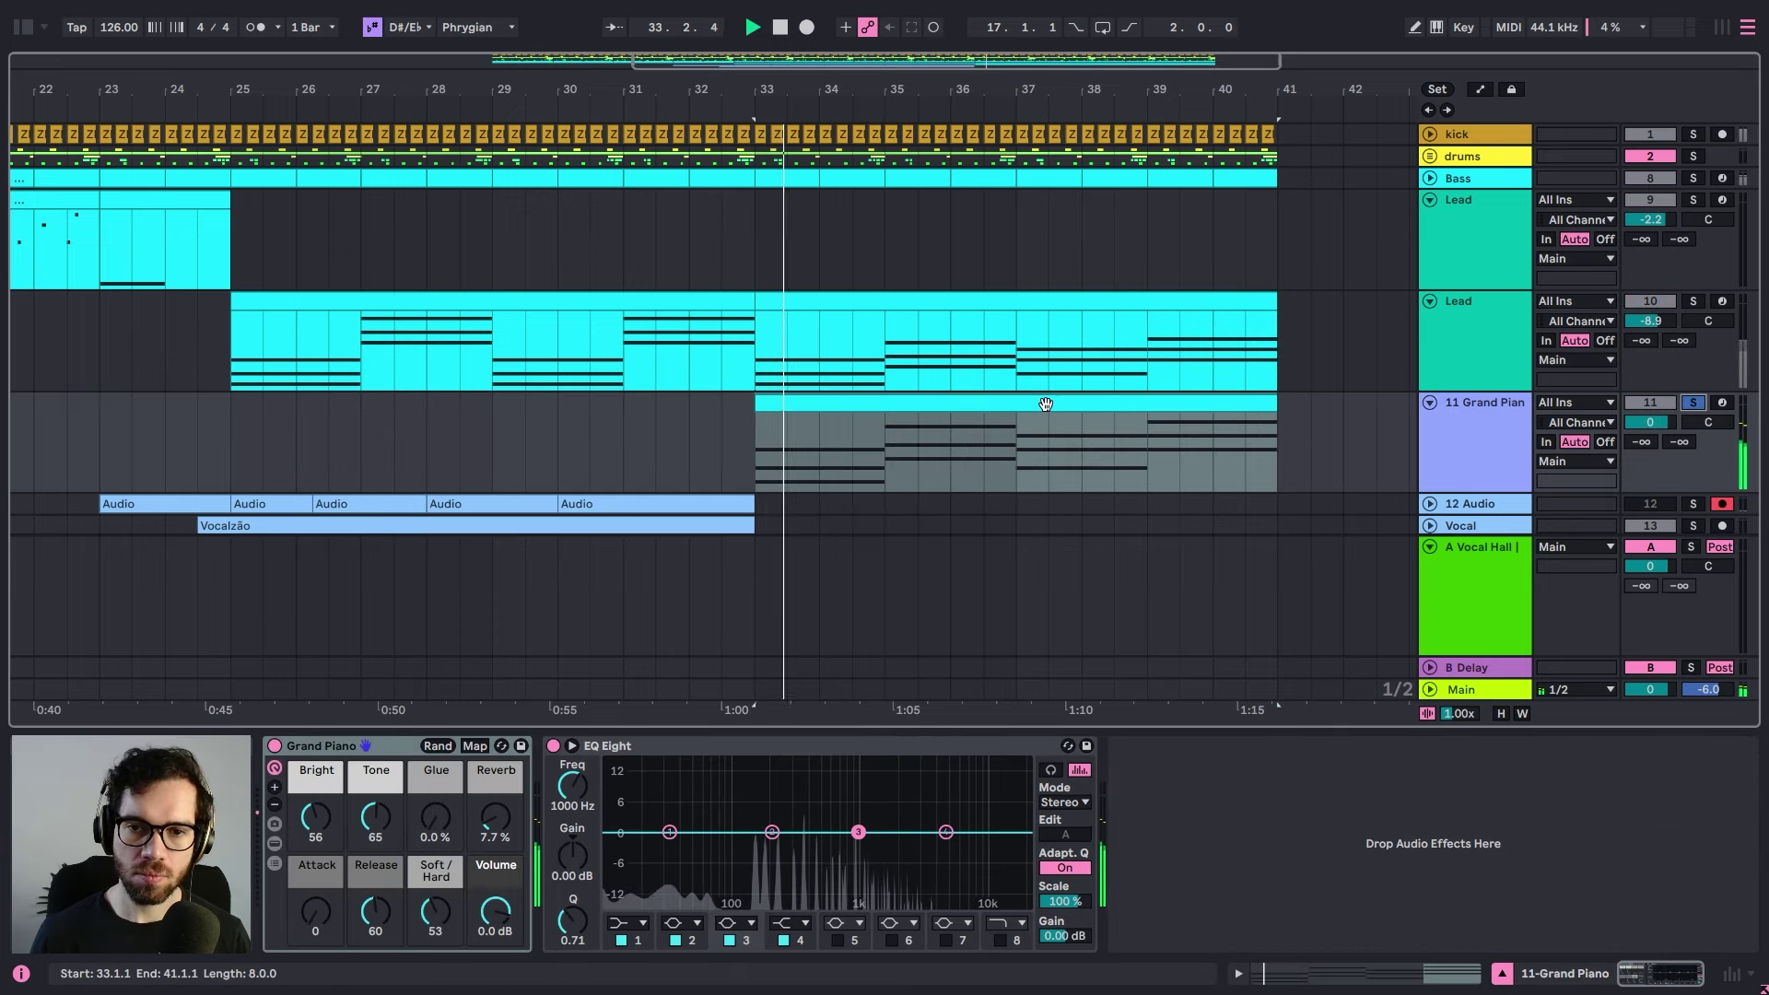
# - Raise the lowest note of the Grand Piano clip's last chord to A#1 and low-cut the track at 100 Hz in EQ Eight
pyautogui.doubleClick(1047, 399)
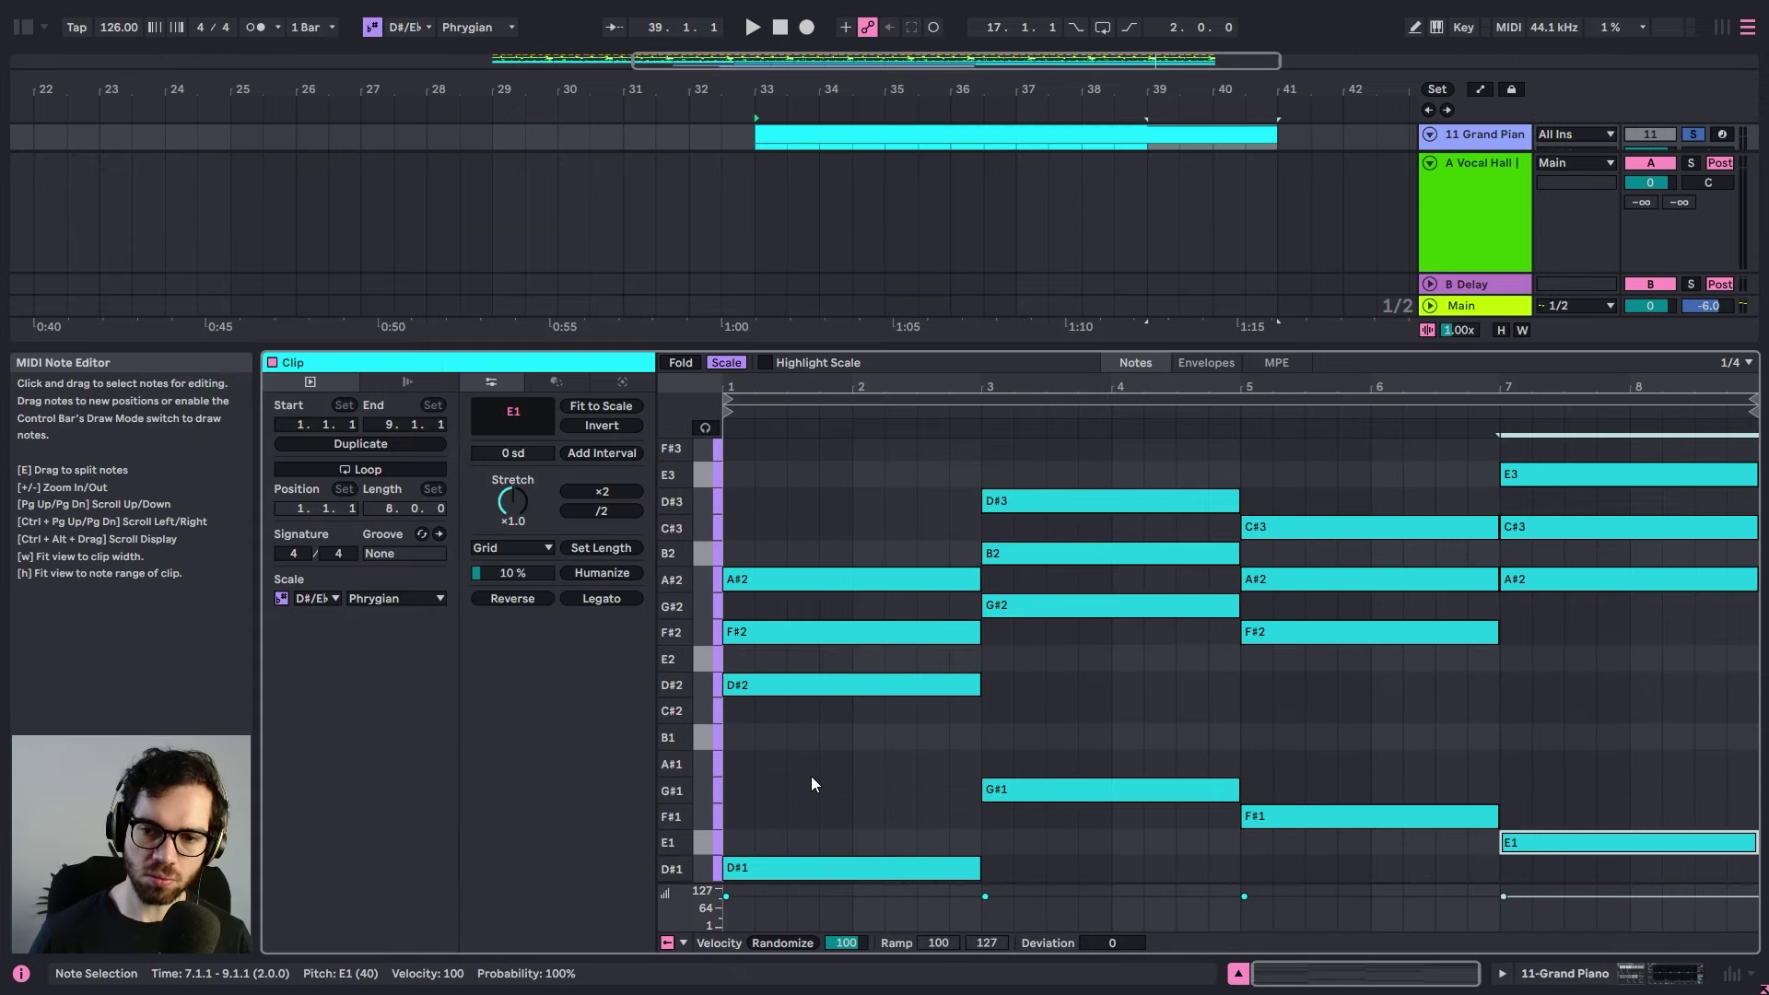
pyautogui.press('Up')
pyautogui.press('Up')
pyautogui.press('Up')
pyautogui.press('space')
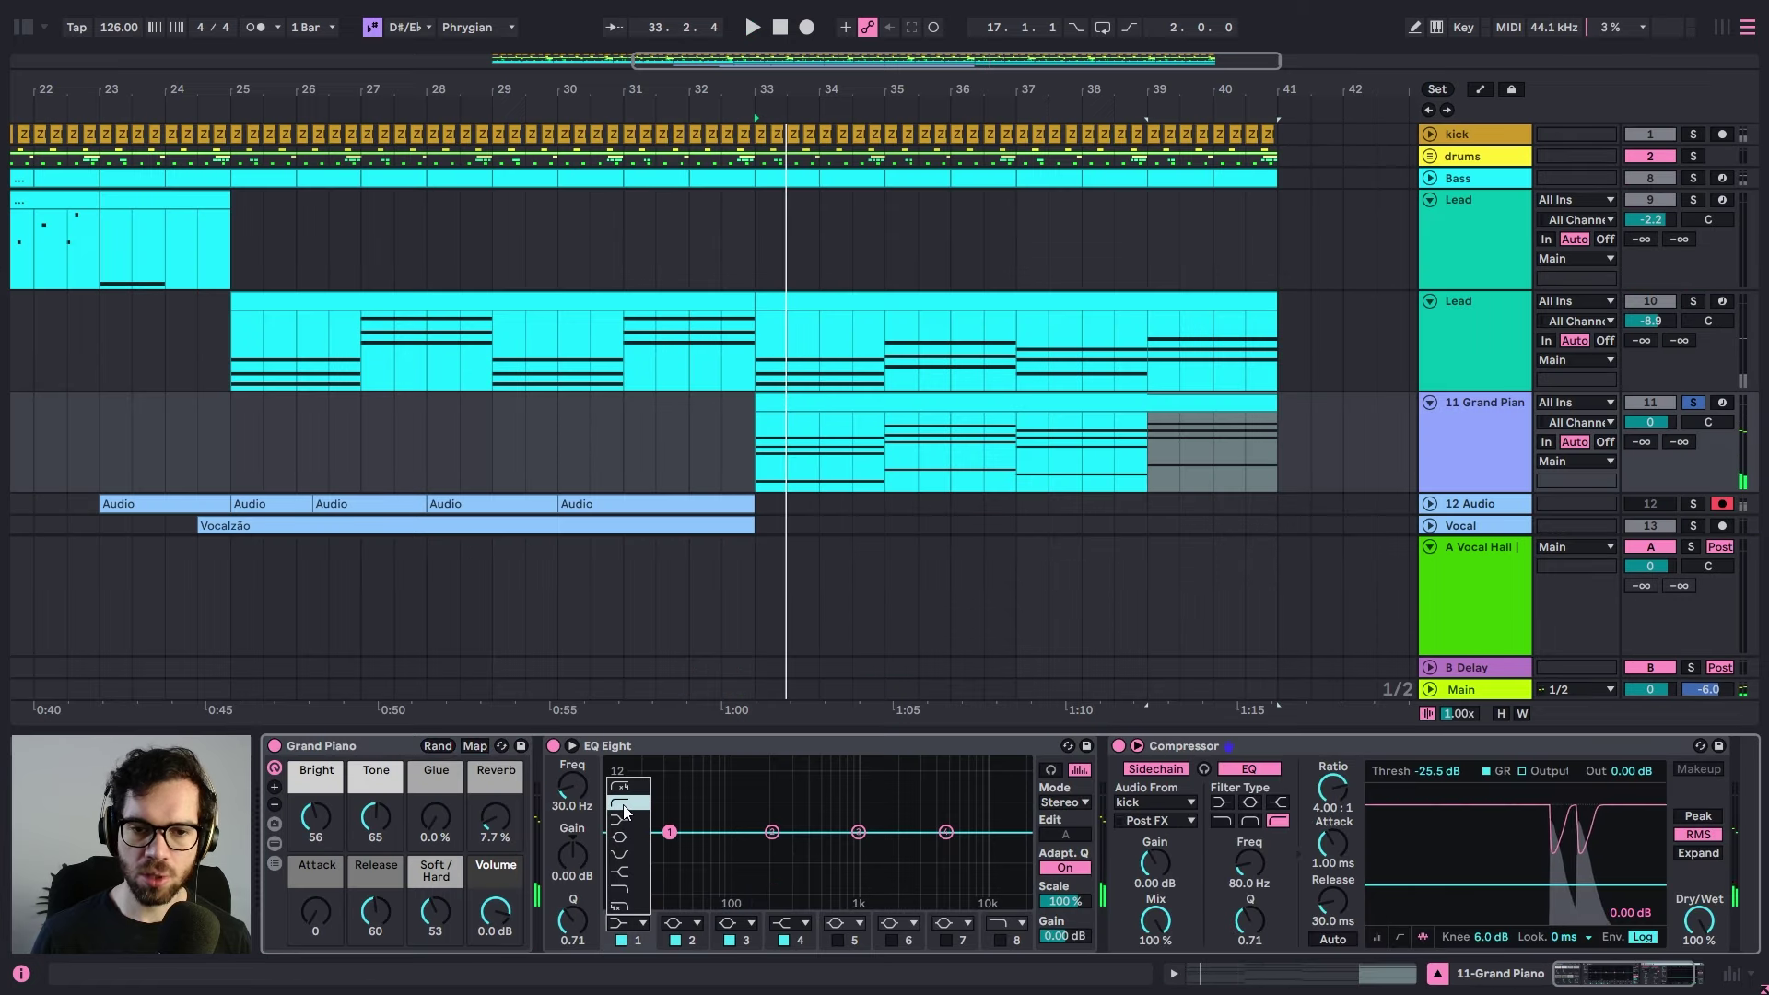
pyautogui.click(623, 804)
pyautogui.moveTo(670, 832); pyautogui.dragTo(733, 849)
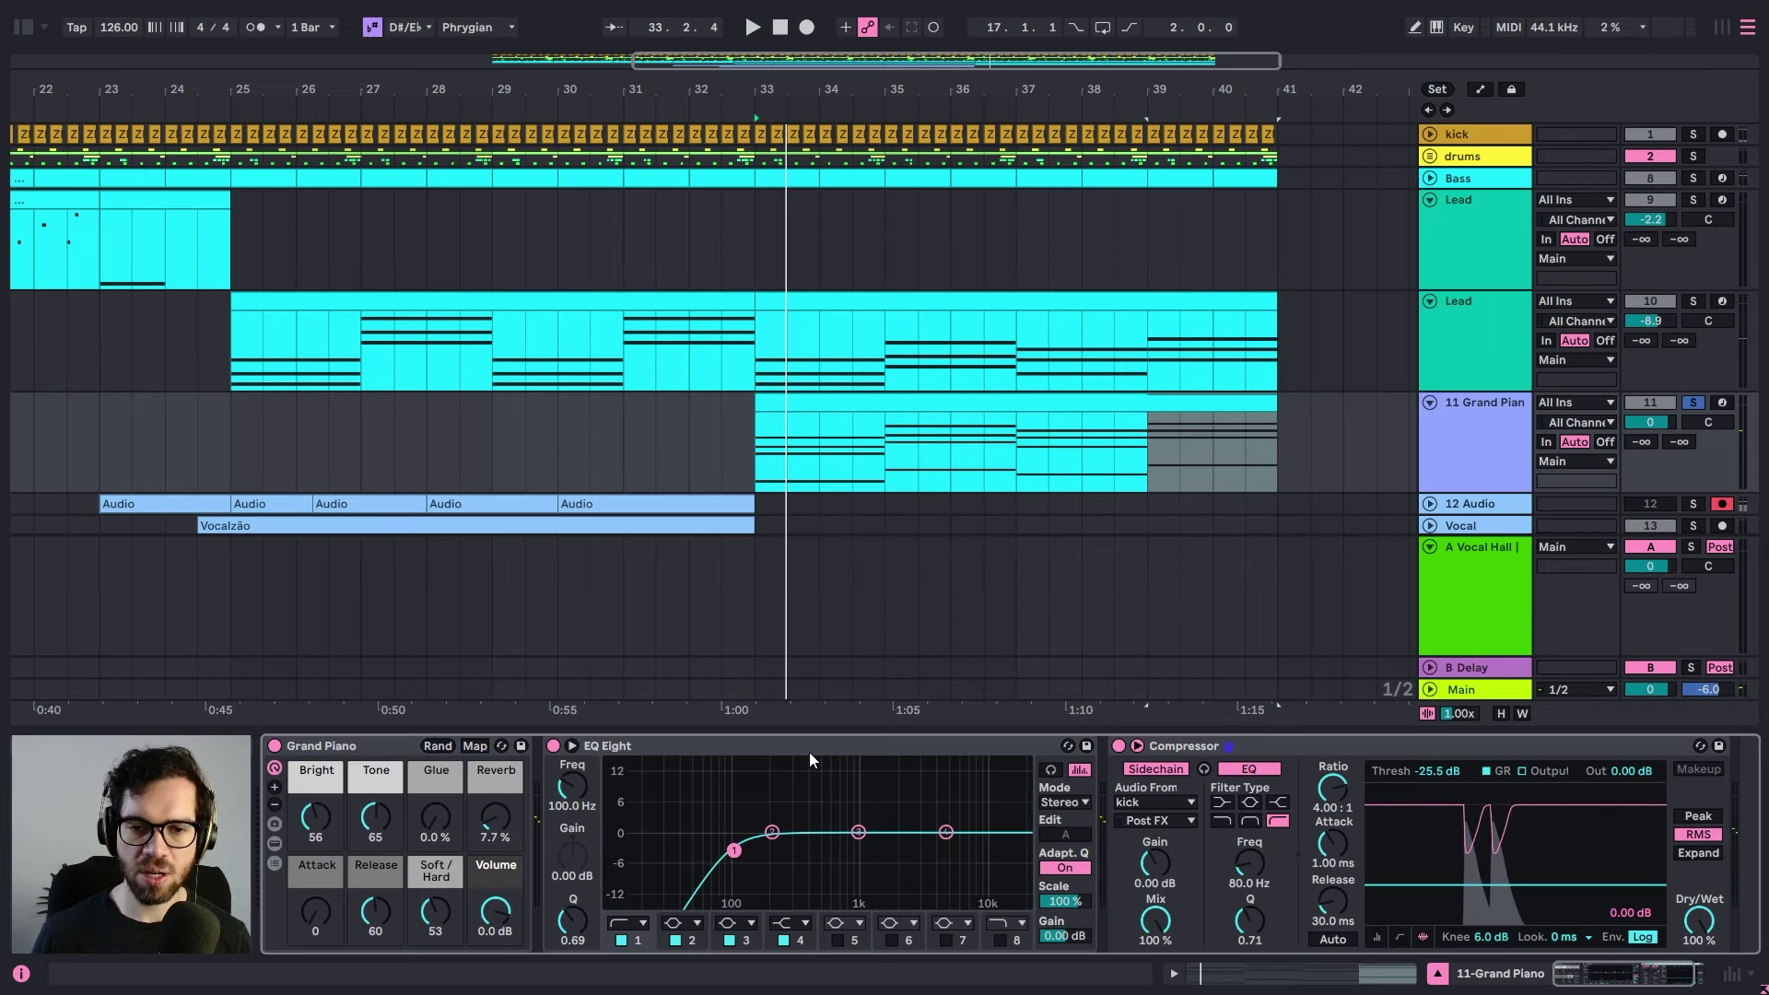
# - Enable the reverb in the second Lead track's Serum and adjust its wet mix during playback
pyautogui.click(970, 303)
pyautogui.press('space')
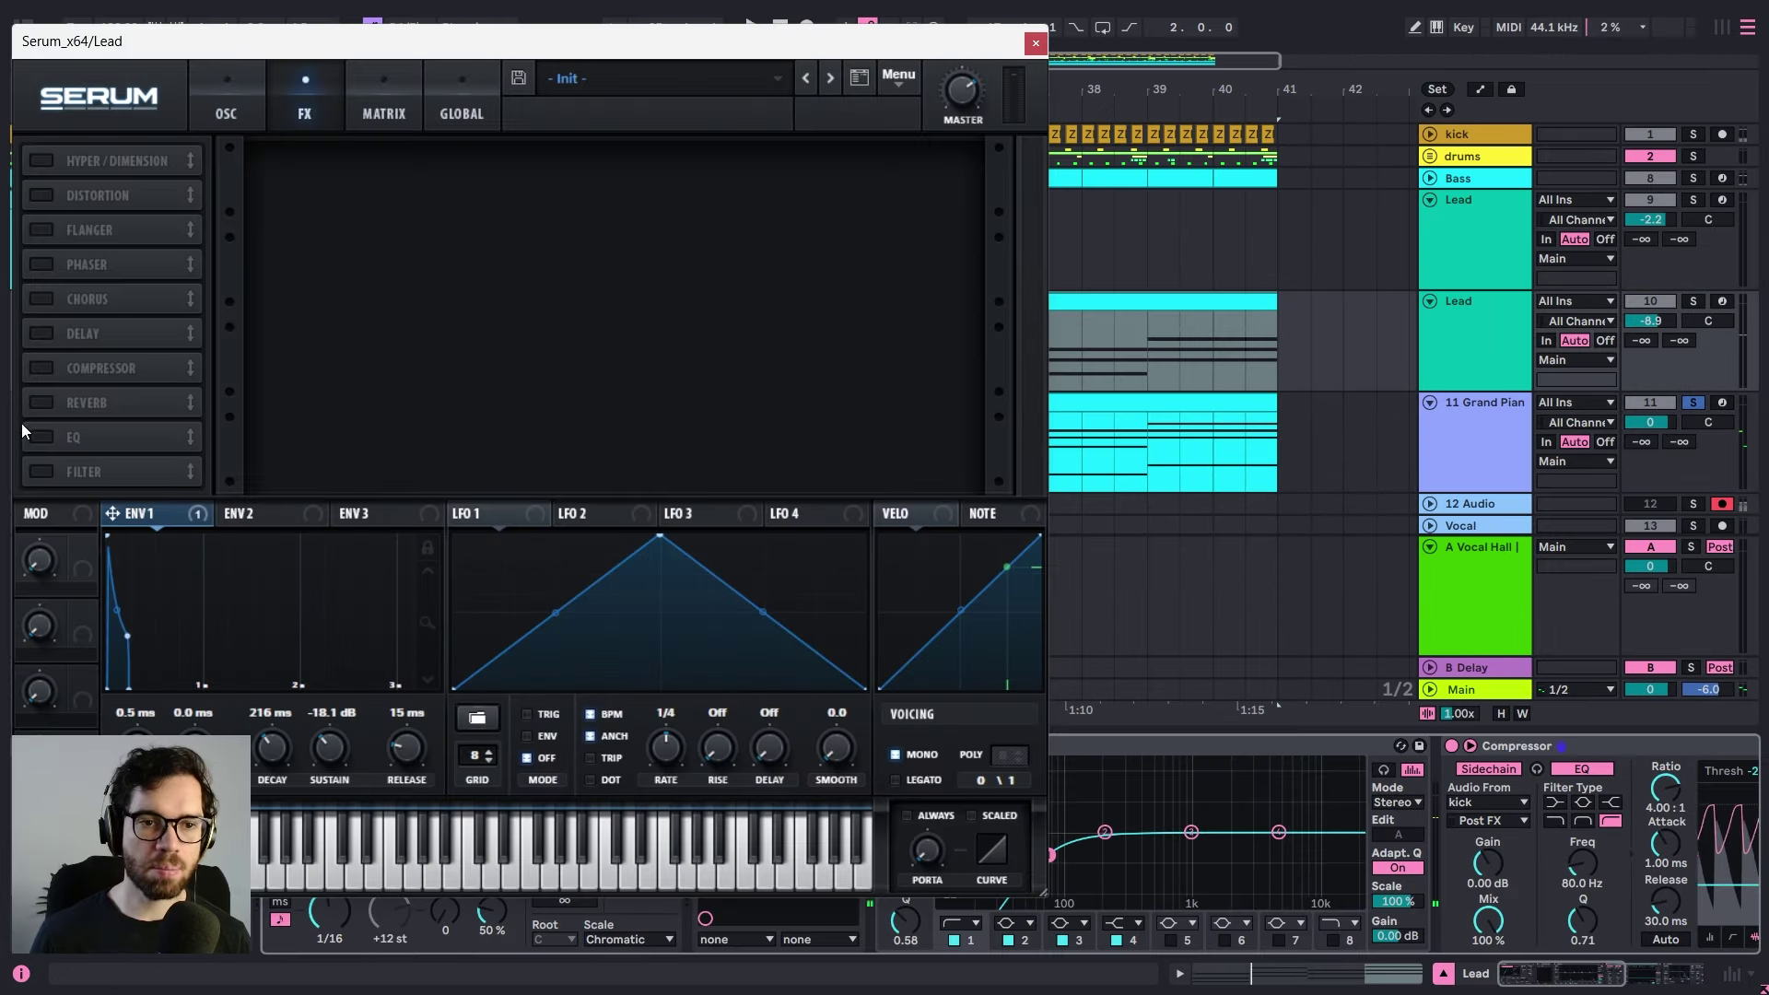
pyautogui.click(39, 404)
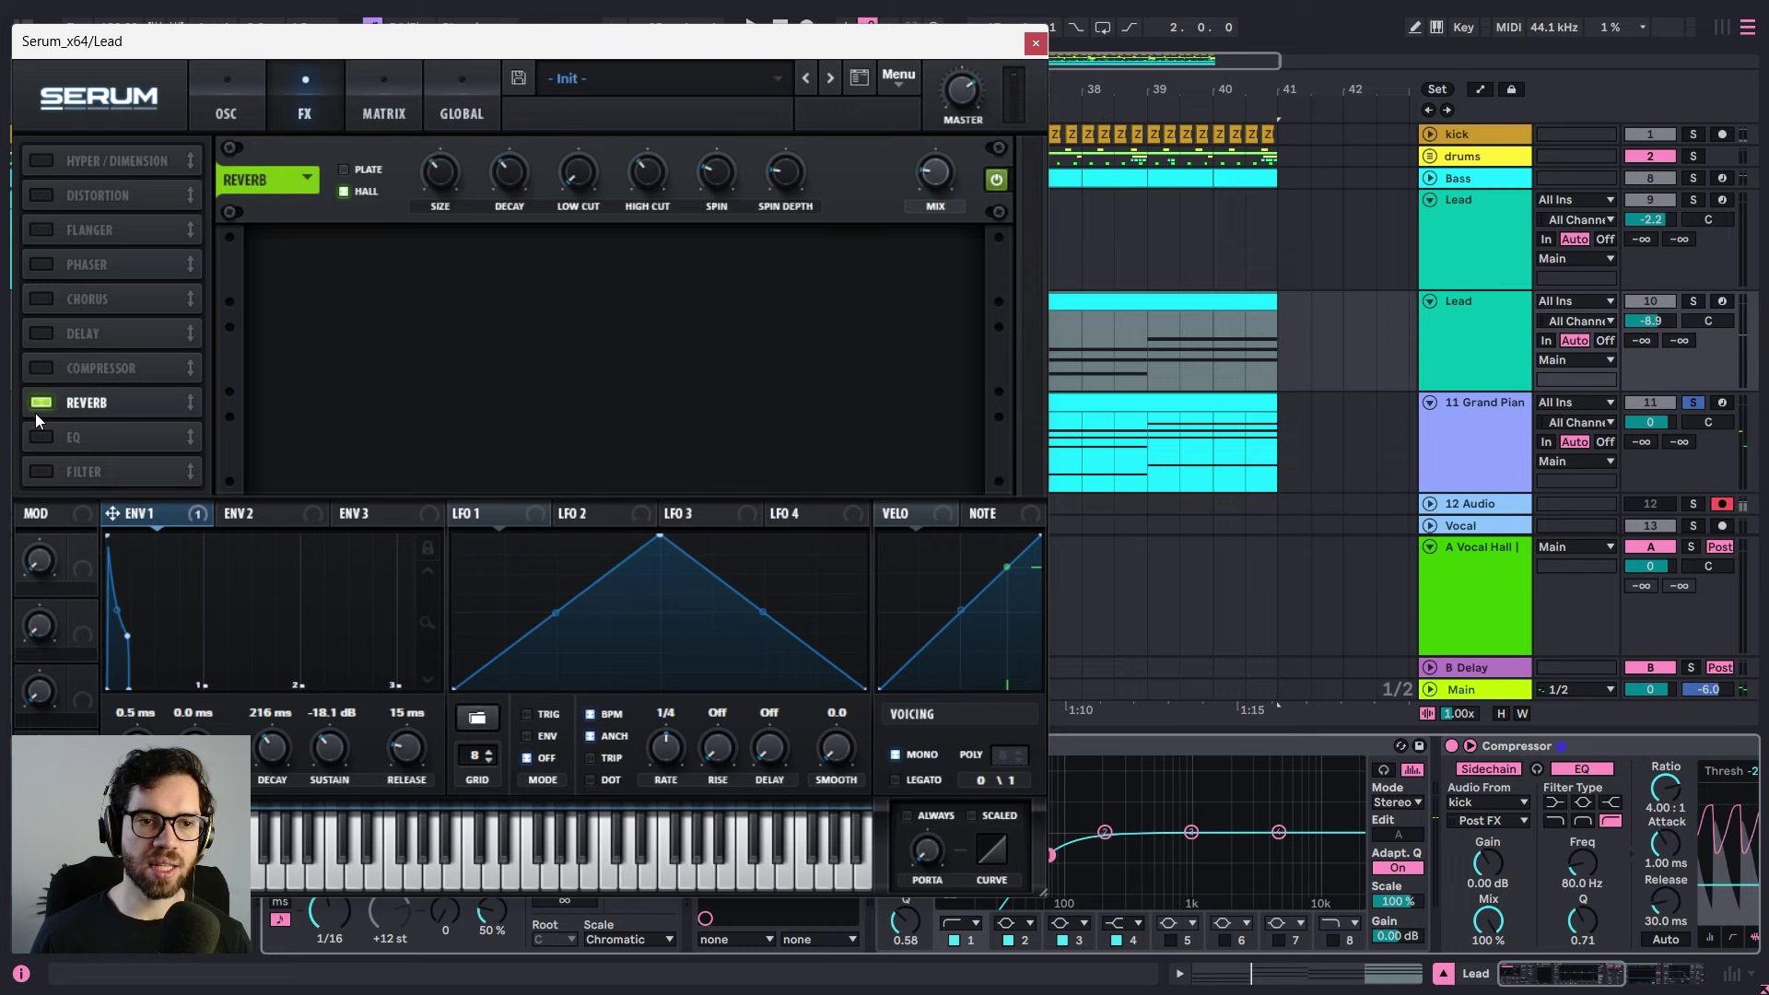
pyautogui.moveTo(938, 179)
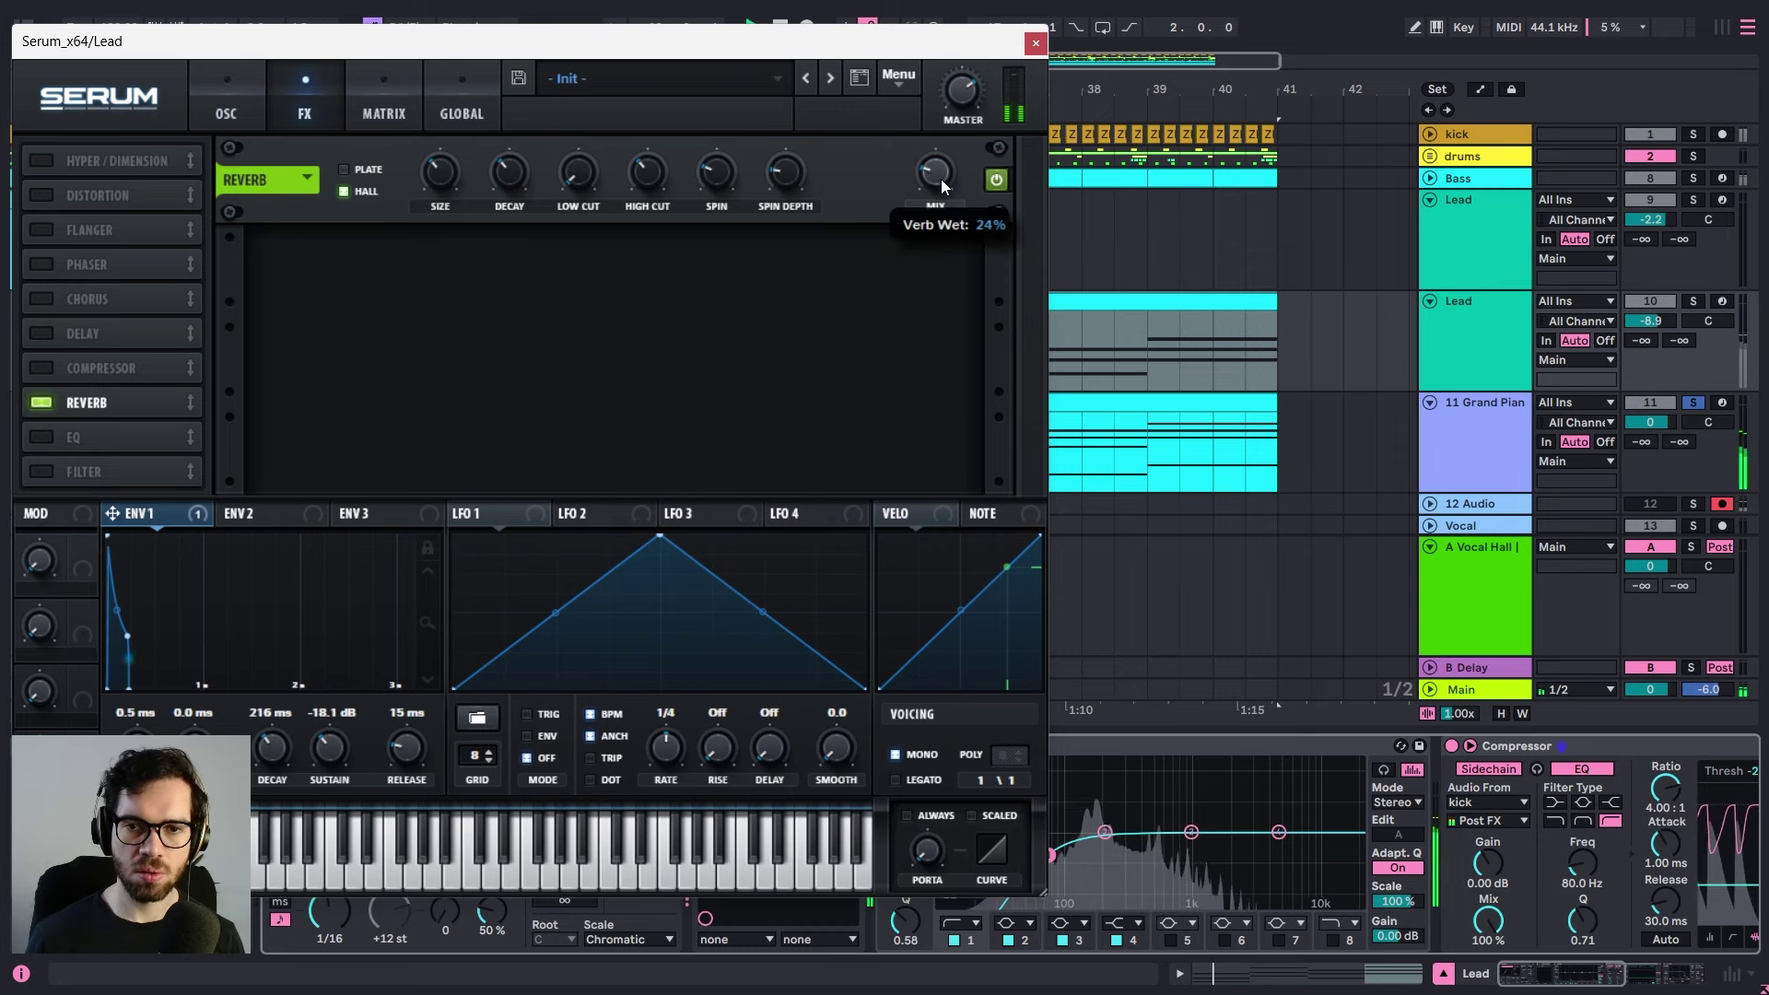
pyautogui.moveTo(942, 179)
pyautogui.mouseDown()
pyautogui.moveTo(921, 192)
pyautogui.moveTo(923, 175)
pyautogui.mouseUp()
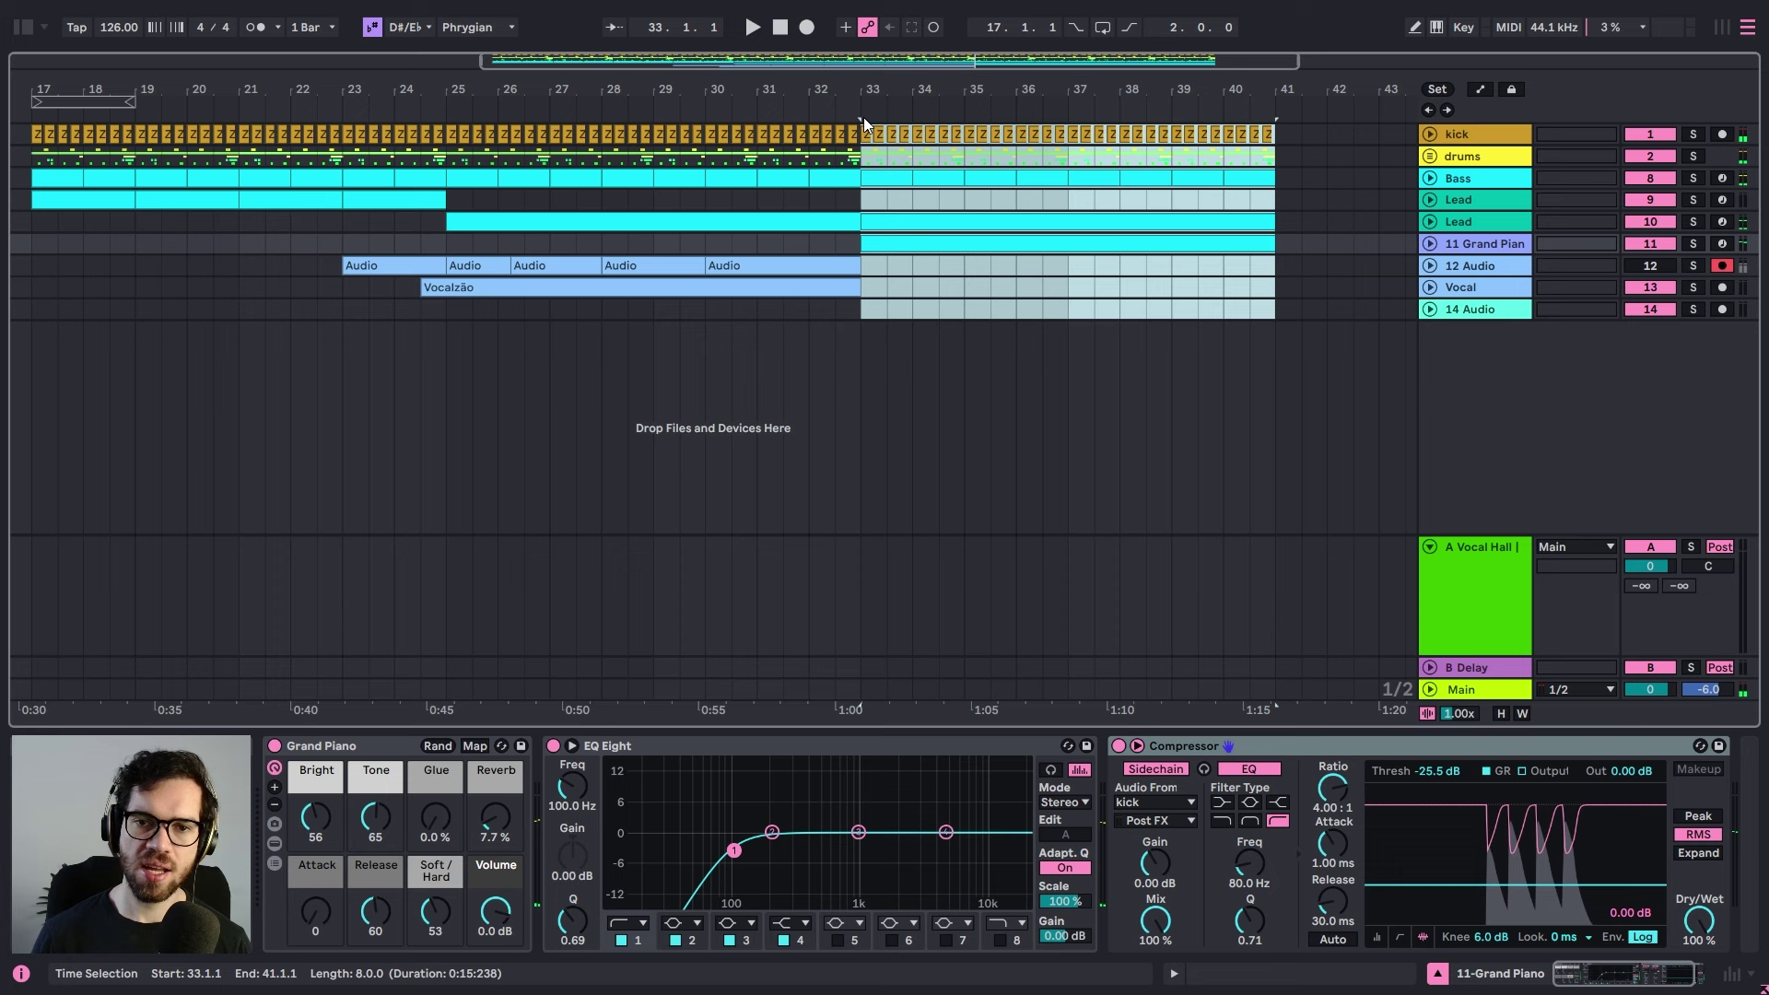
# - Duplicate the arrangement from 33.1.1–41.1.1 to 41.1.1 and remove the kick and bass from the copied section
pyautogui.click(865, 118)
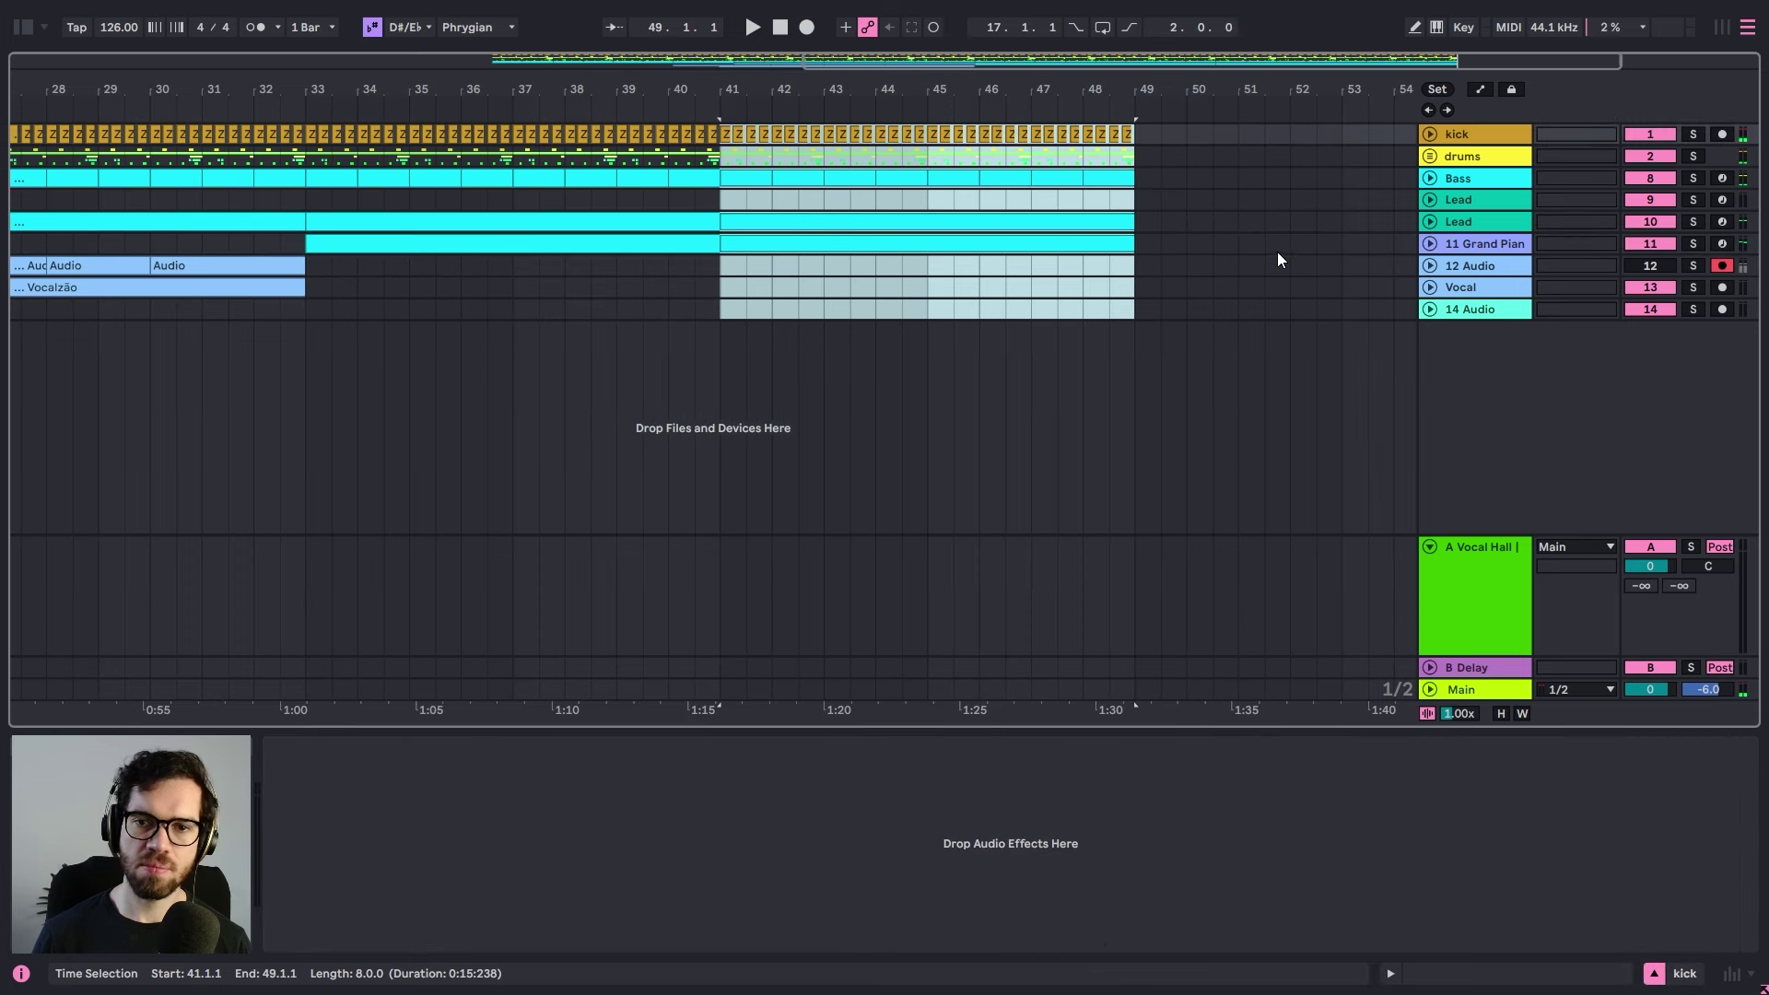
pyautogui.click(1263, 242)
pyautogui.click(1467, 158)
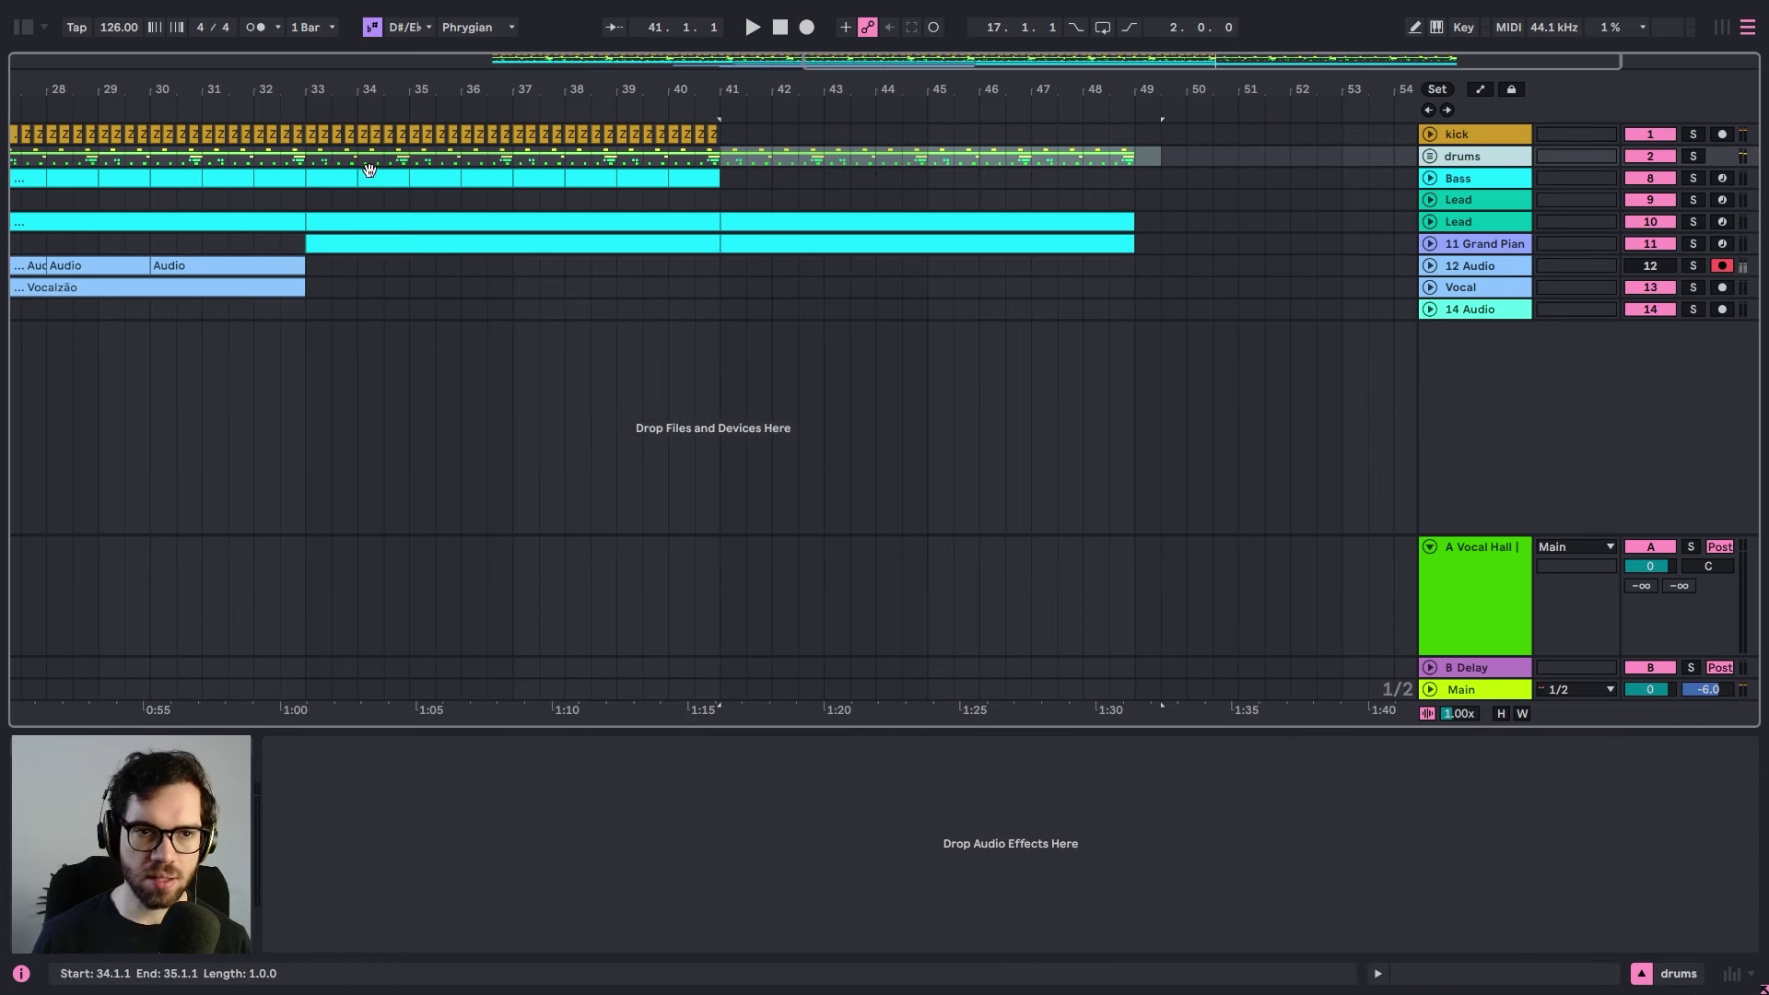
# - Add a Serum track below the Grand Piano playing the chords' bass notes from 49.1.1, and enable its MG Low 12 filter with a lowered cutoff
pyautogui.click(22, 27)
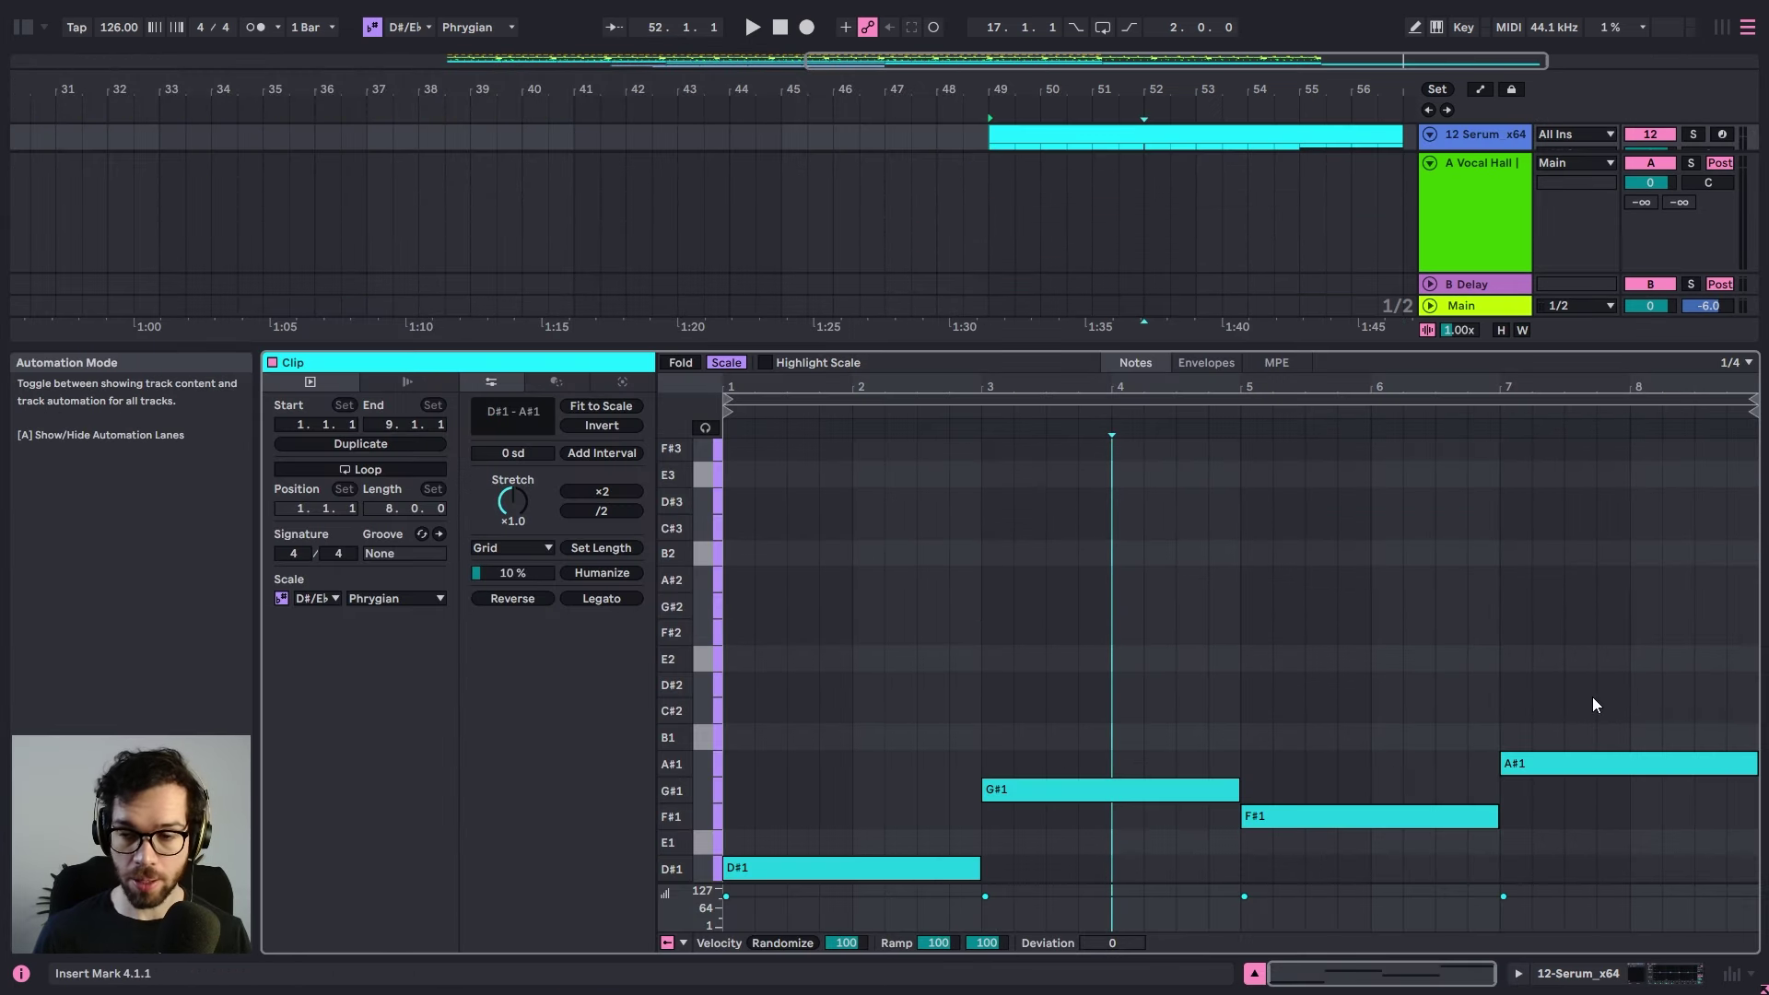
pyautogui.click(1597, 974)
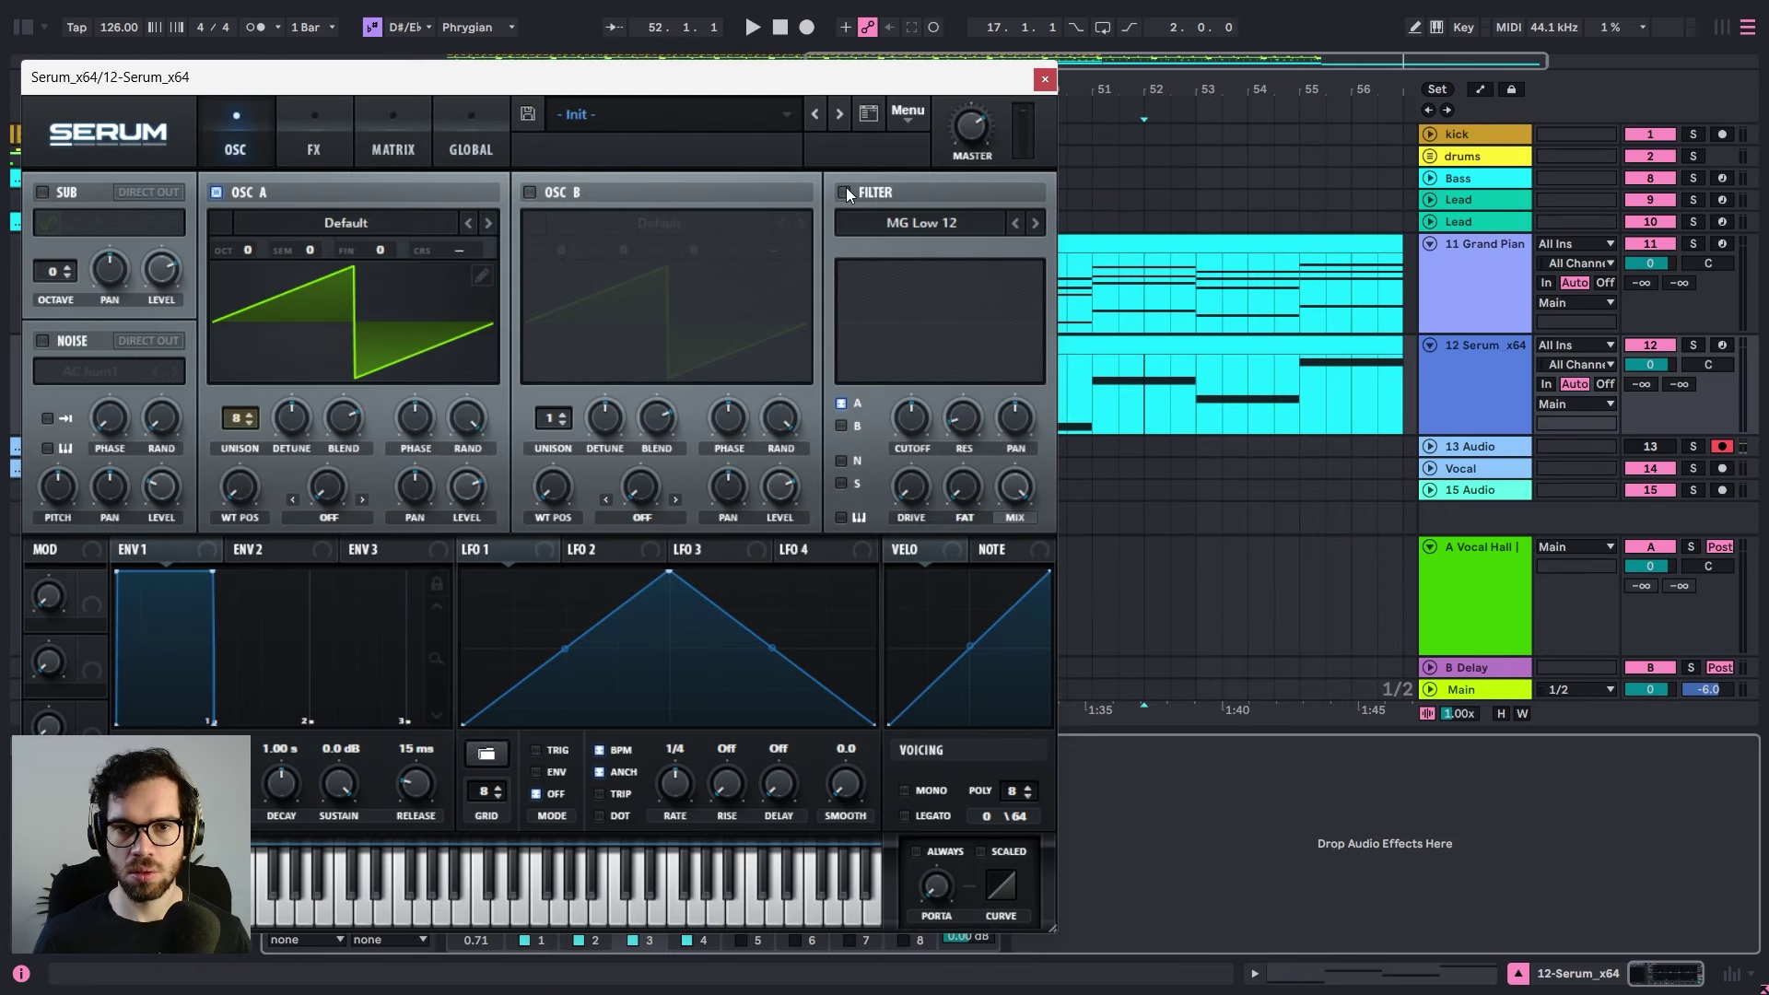
pyautogui.click(844, 191)
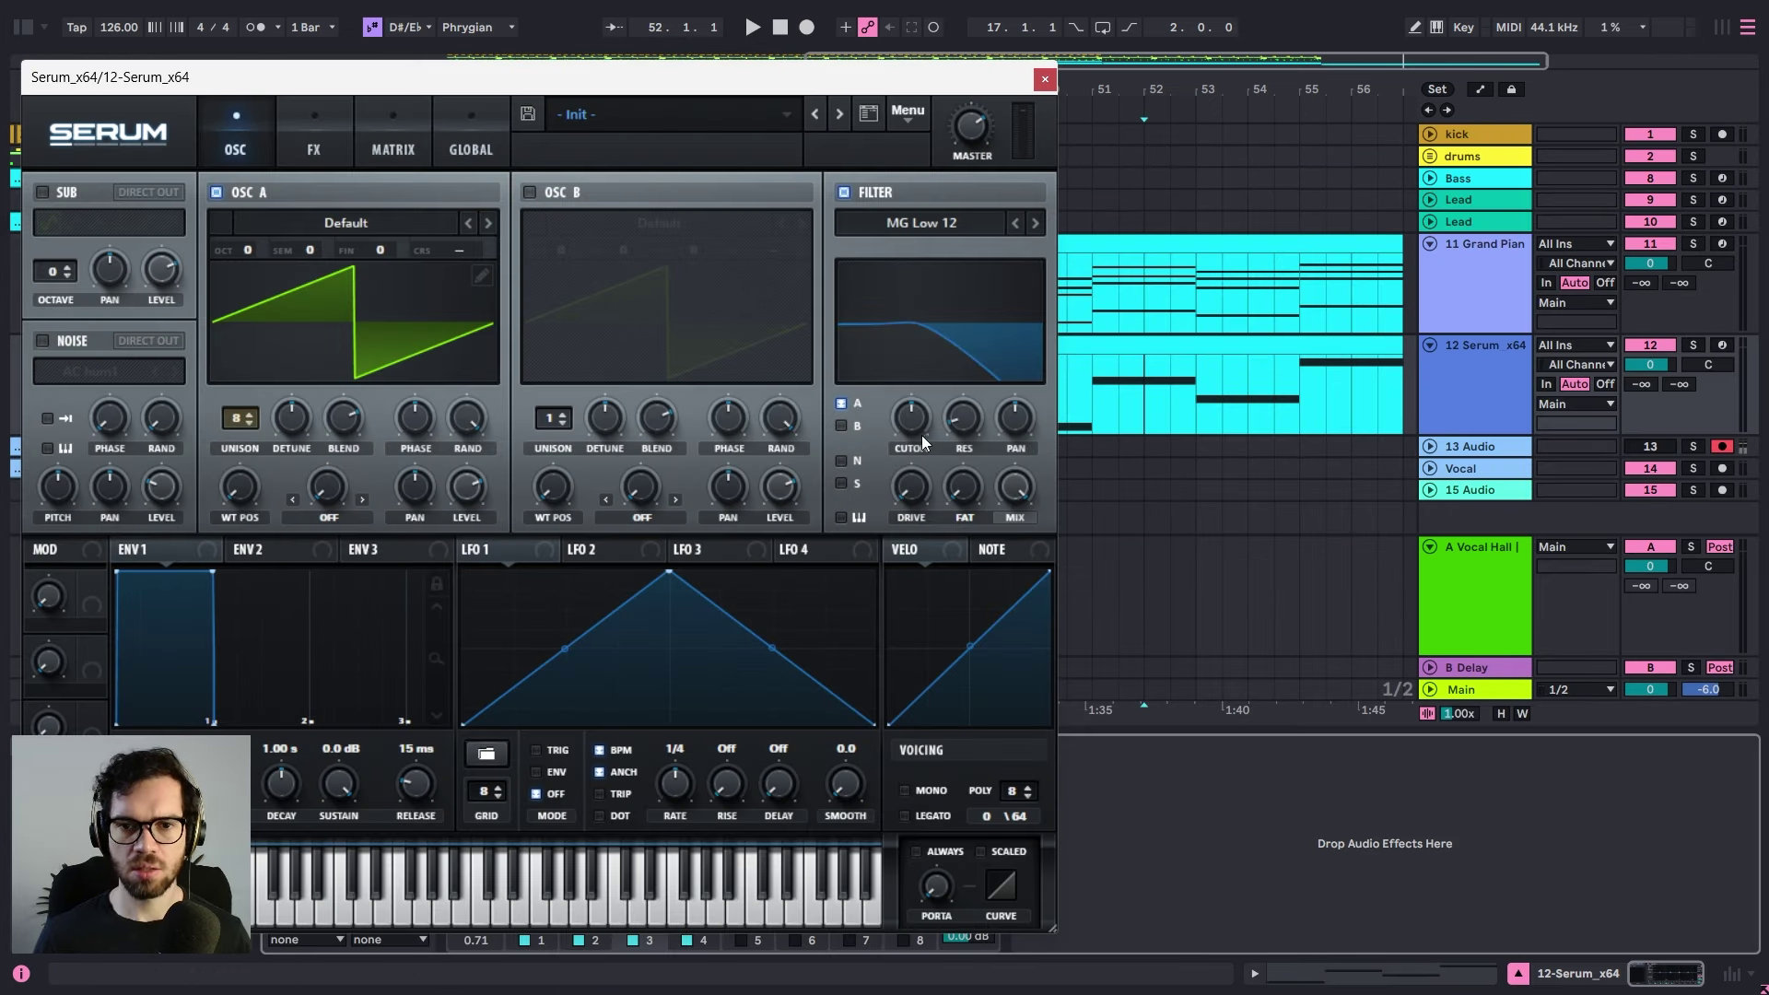
pyautogui.press('space')
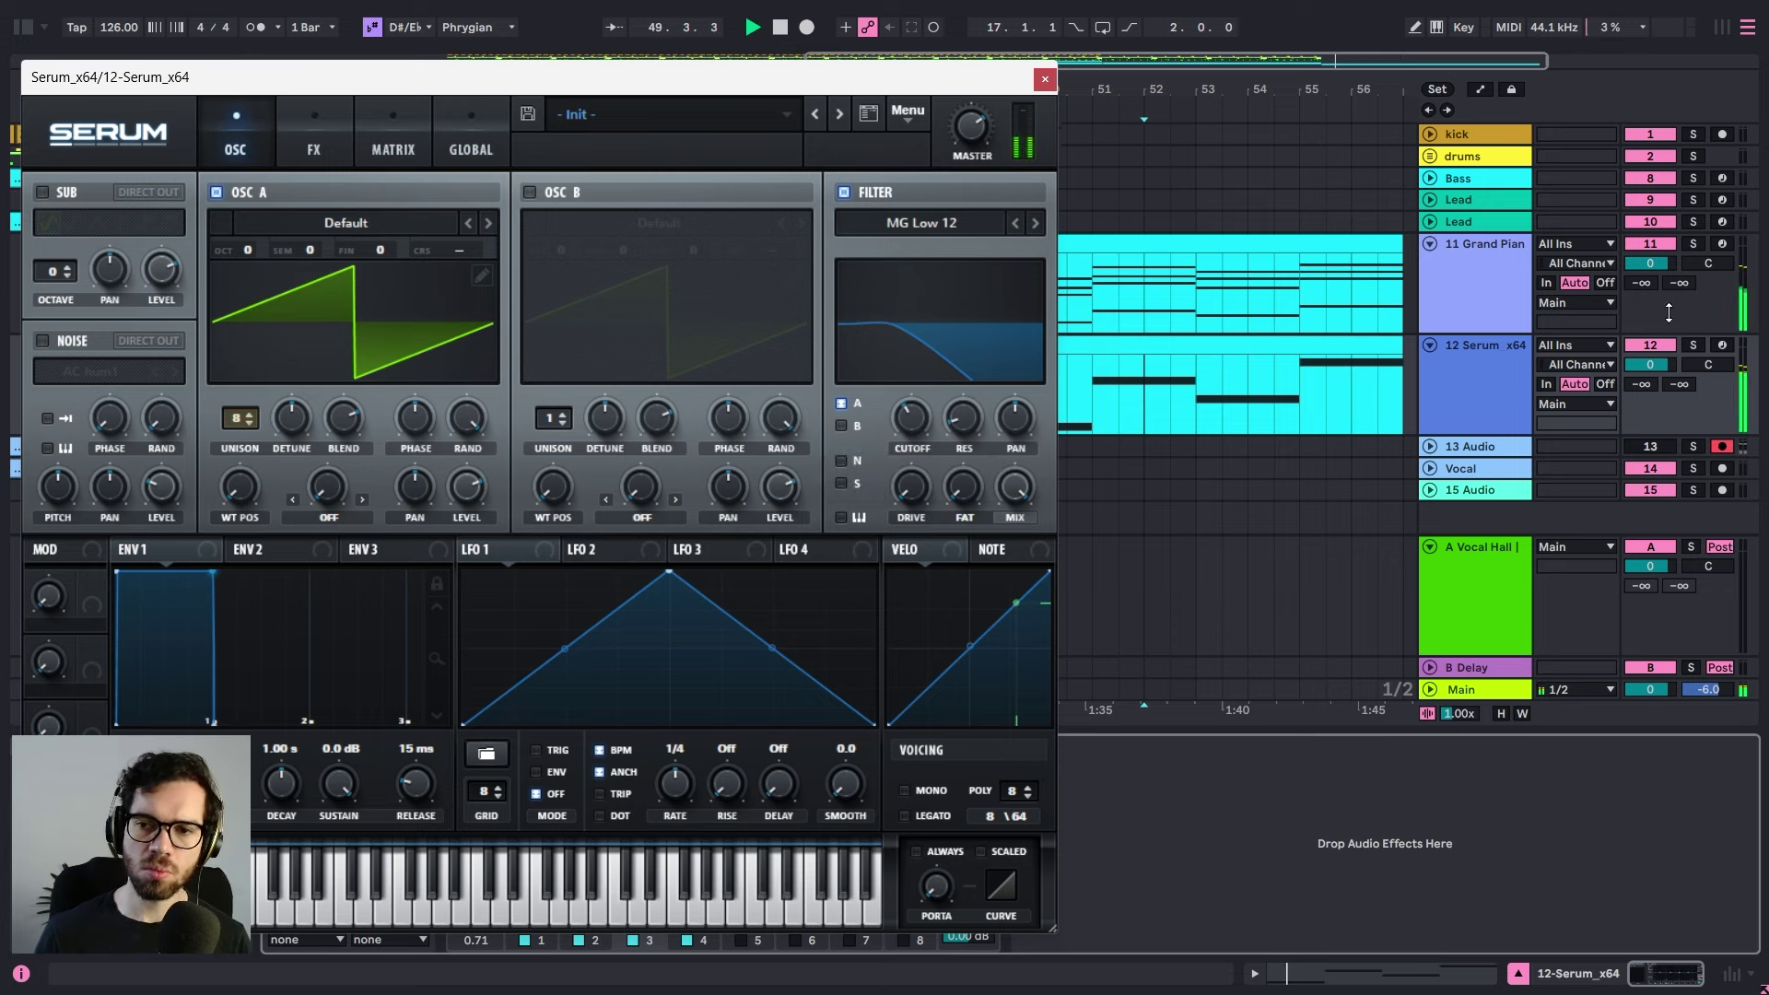
# - Turn on oscillator B in the new Serum with 7 unison voices and listen to the result
pyautogui.click(529, 191)
pyautogui.moveTo(553, 419); pyautogui.dragTo(533, 288)
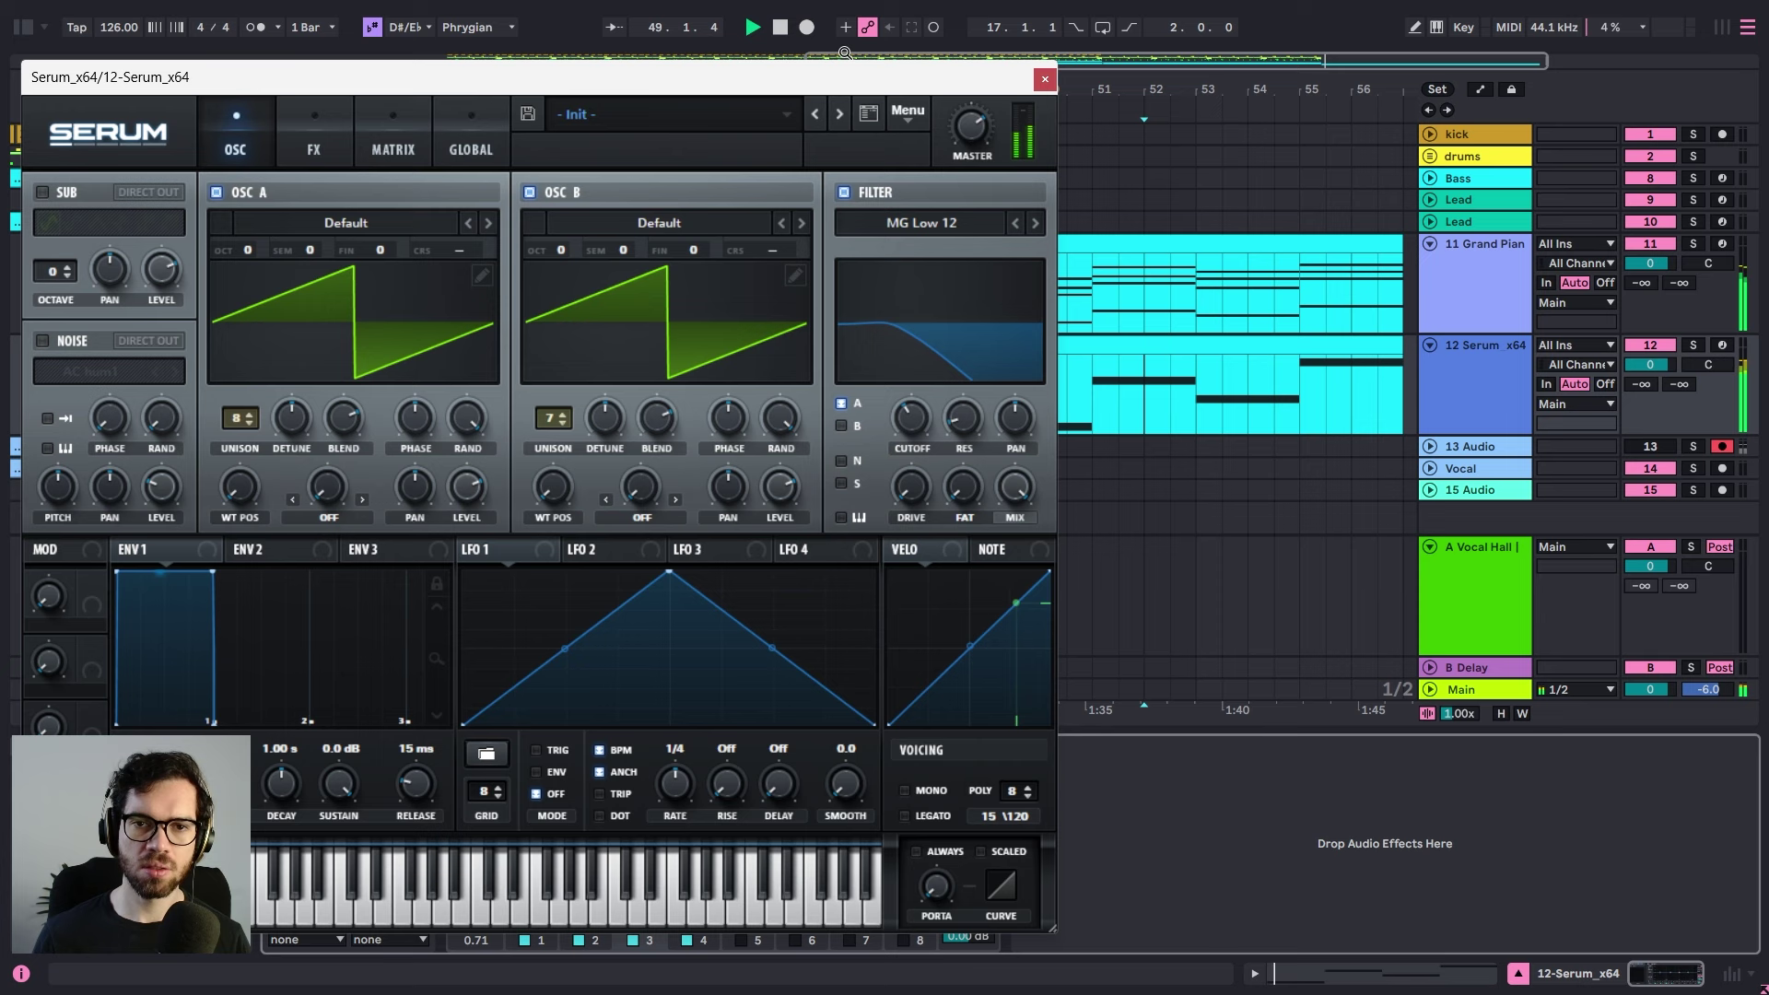
pyautogui.moveTo(798, 78); pyautogui.dragTo(798, 664)
pyautogui.click(1043, 664)
pyautogui.press('space')
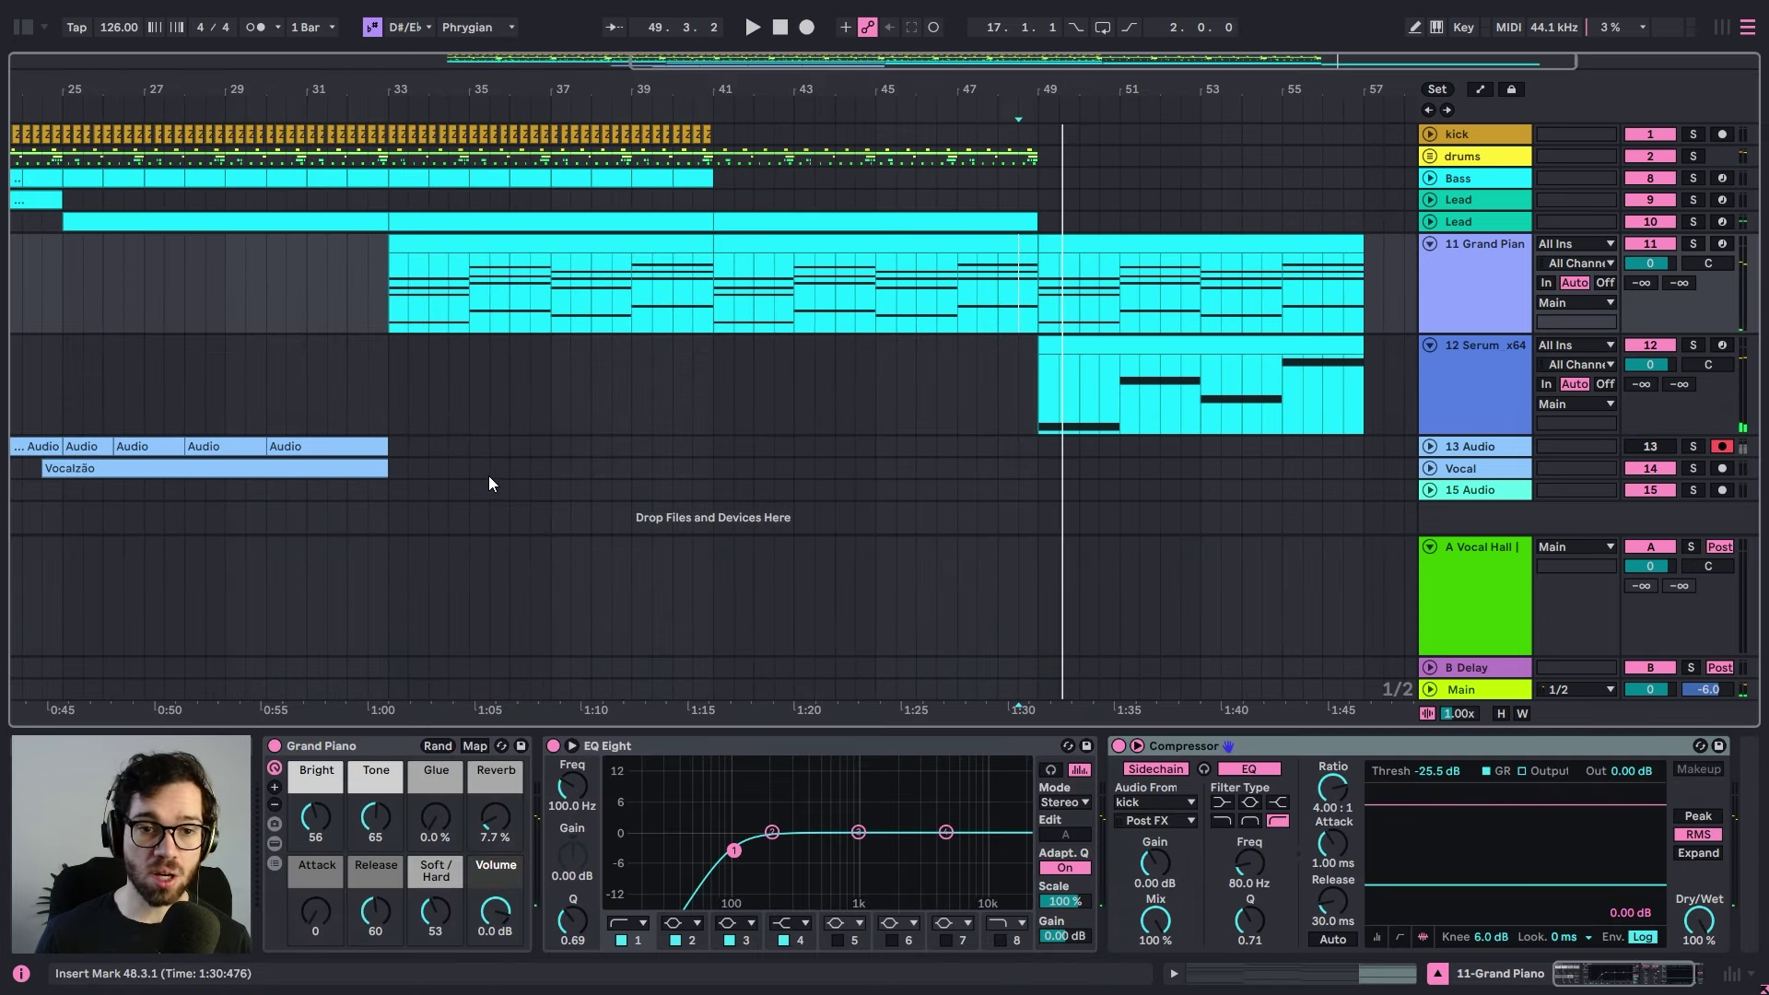
# - Copy the vocal clip to the section around bar 49 and duplicate the Vocal track, deleting the duplicate's earlier clip at 24.3.1
pyautogui.click(395, 470)
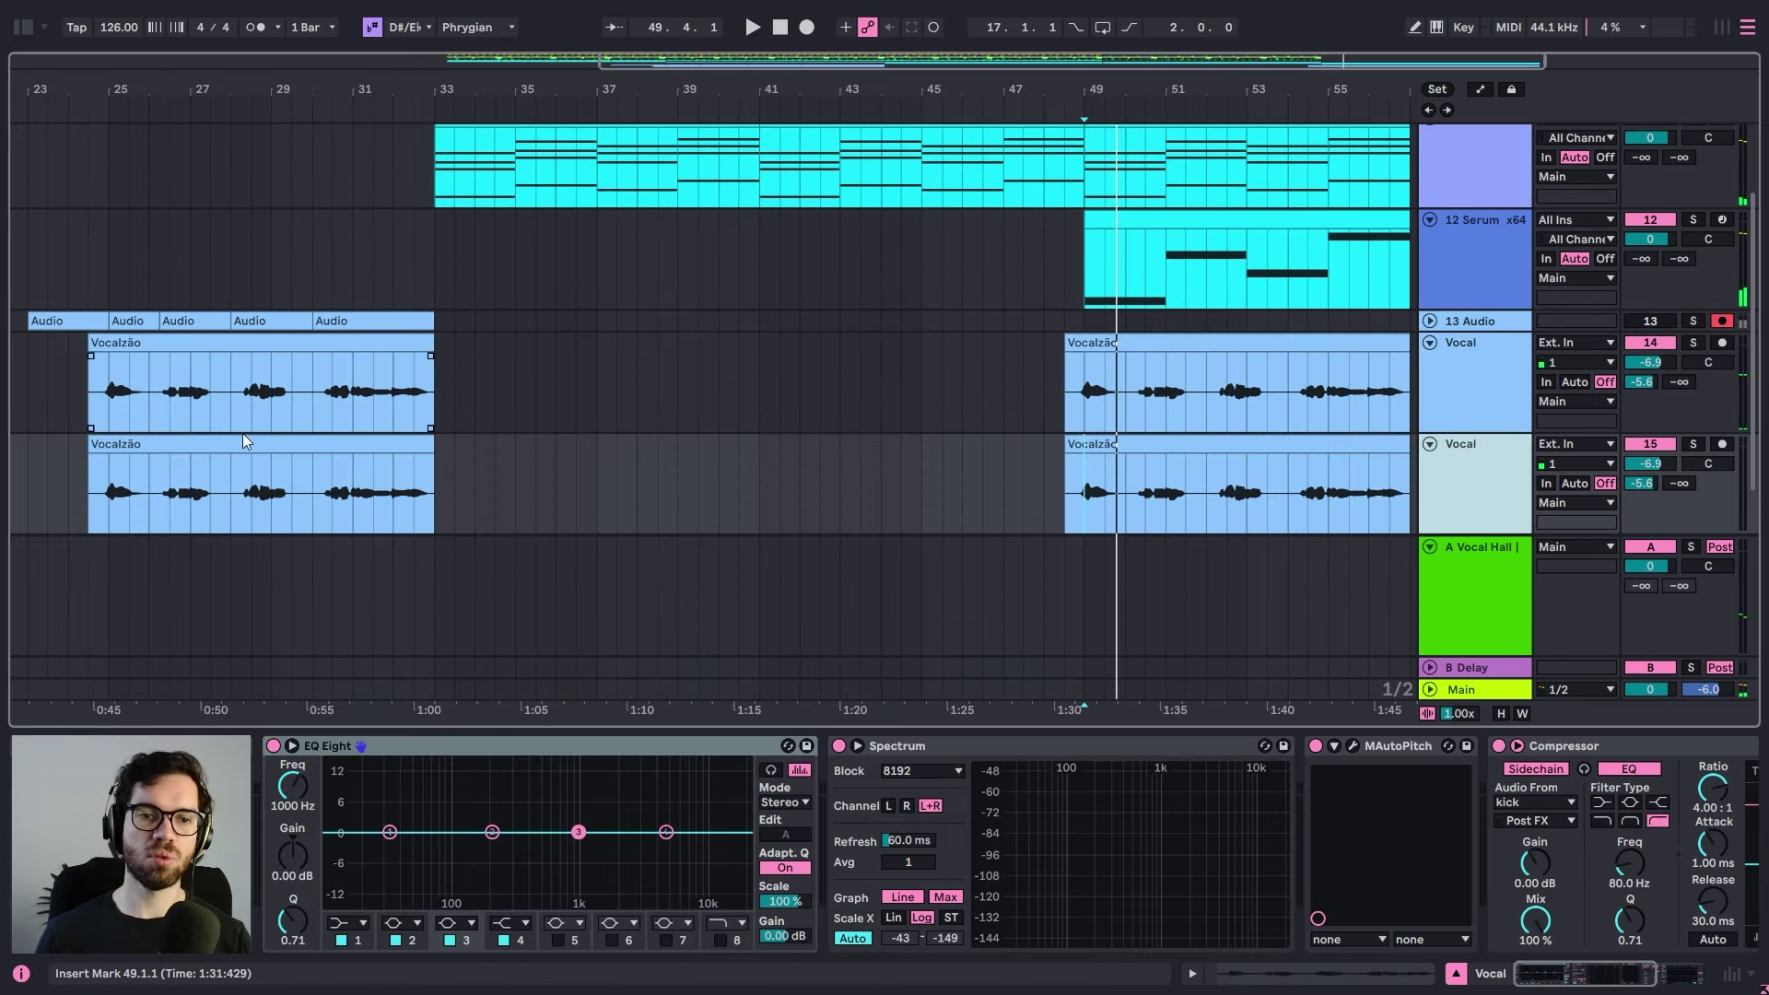
pyautogui.press('Down')
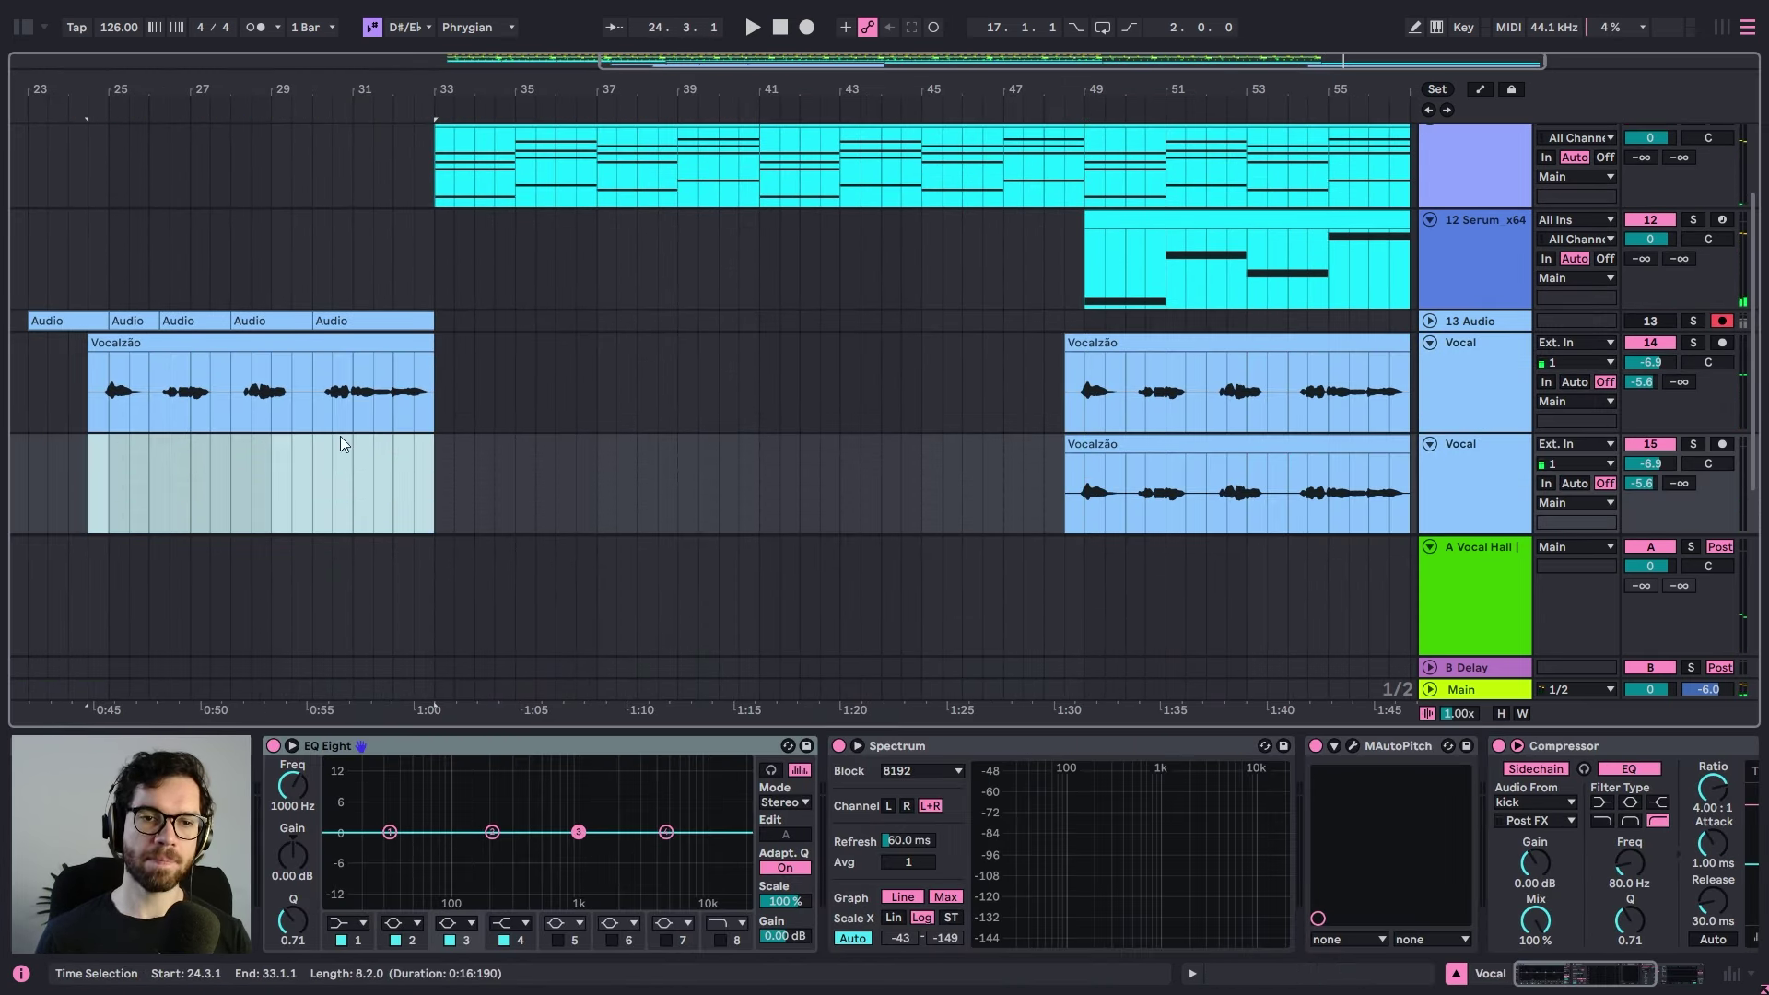
pyautogui.click(1171, 444)
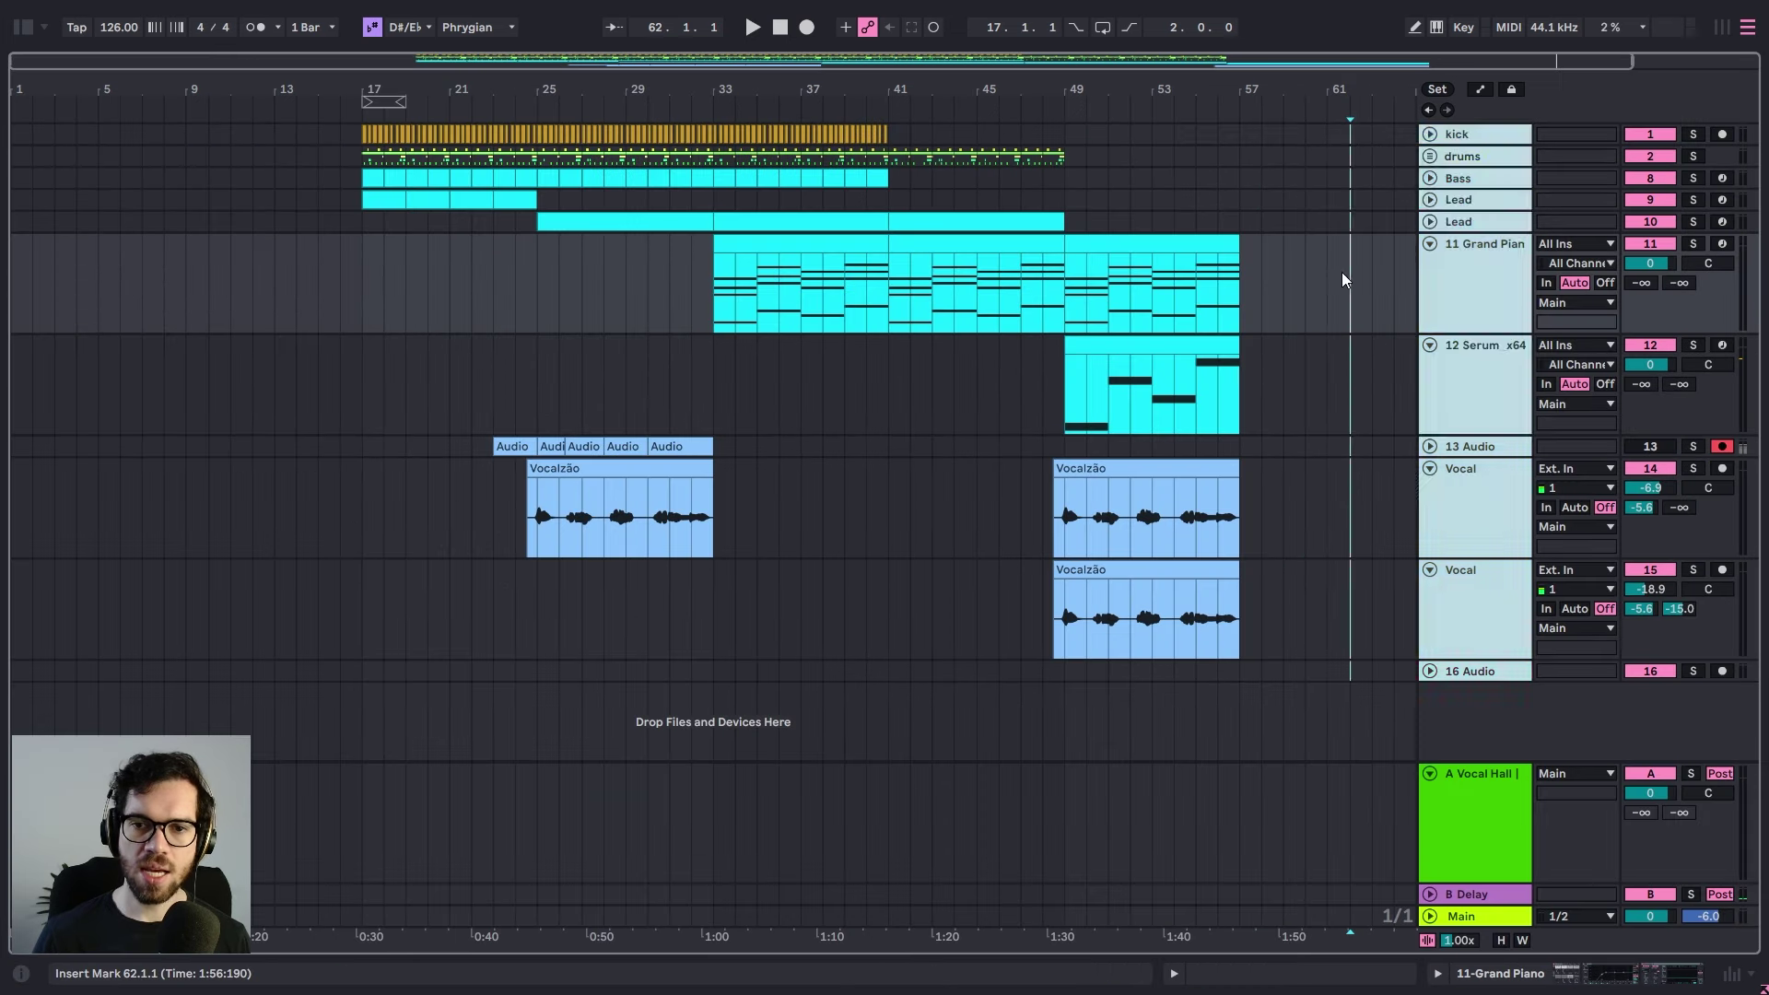
# - Repeat the piano, Serum and vocal parts from bar 57 to 65 with the opening Lead clips added, and reset the Lead volume to 0 dB
pyautogui.click(1348, 281)
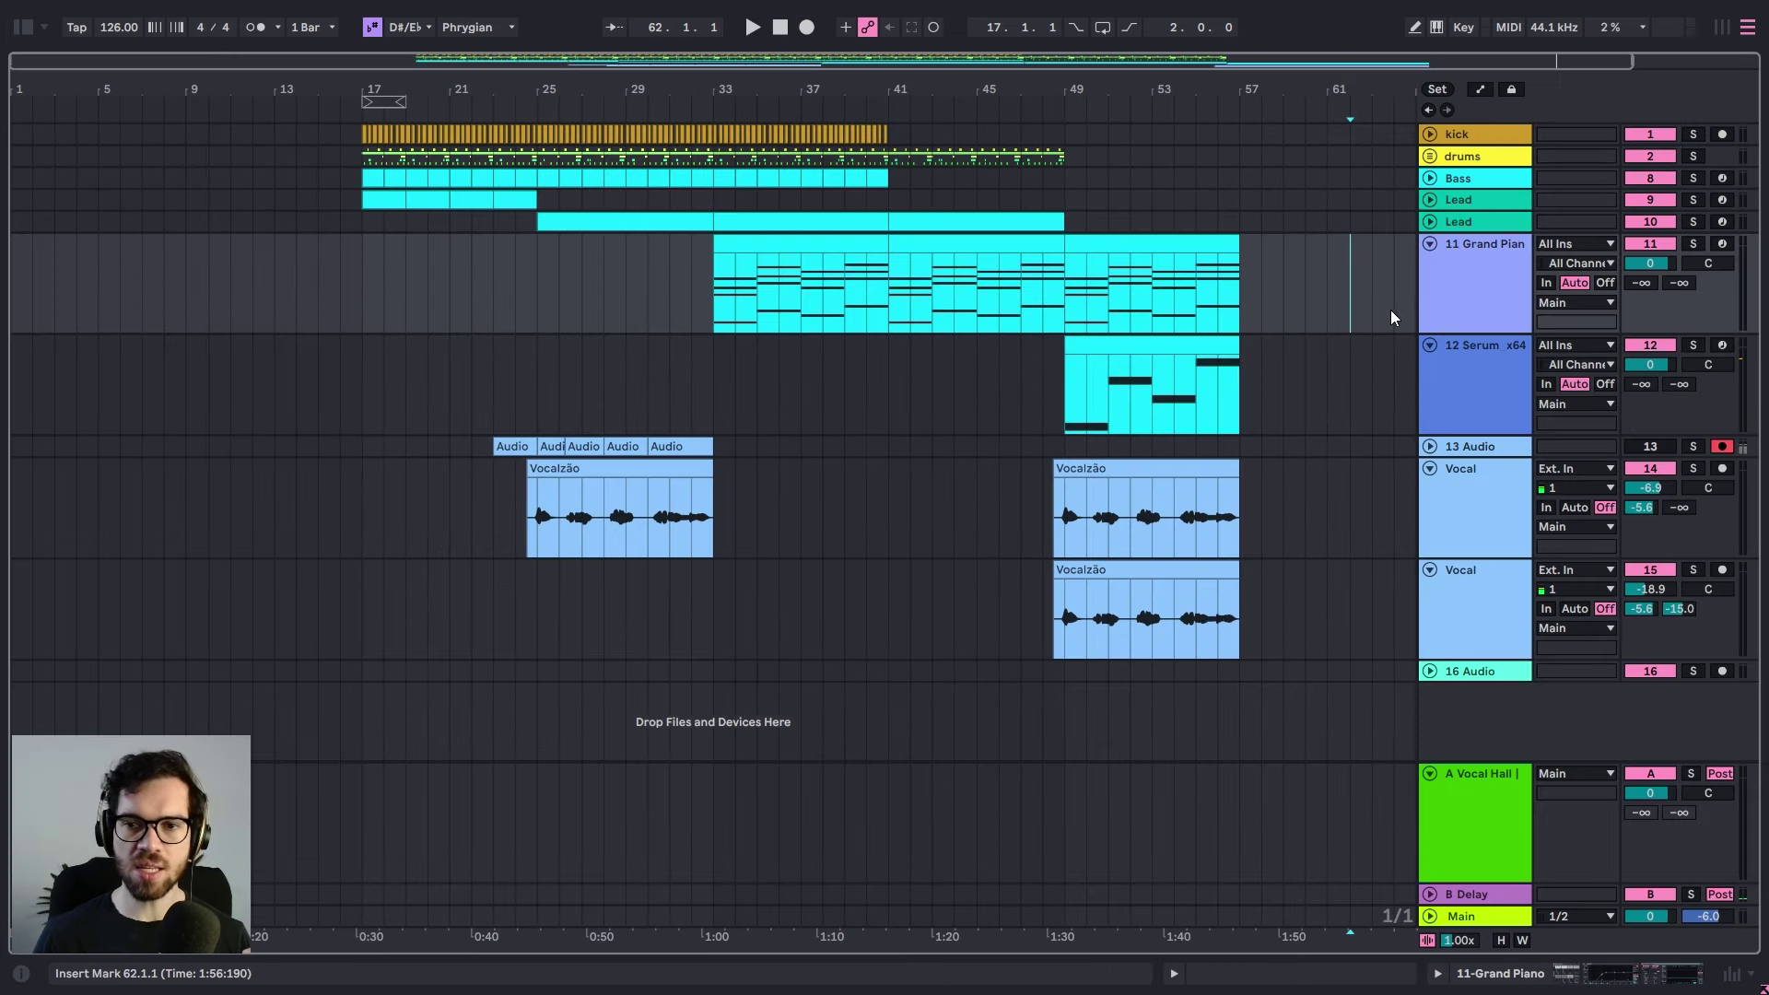
pyautogui.click(402, 192)
pyautogui.keyDown('shift'); pyautogui.click(512, 202); pyautogui.keyUp('shift')
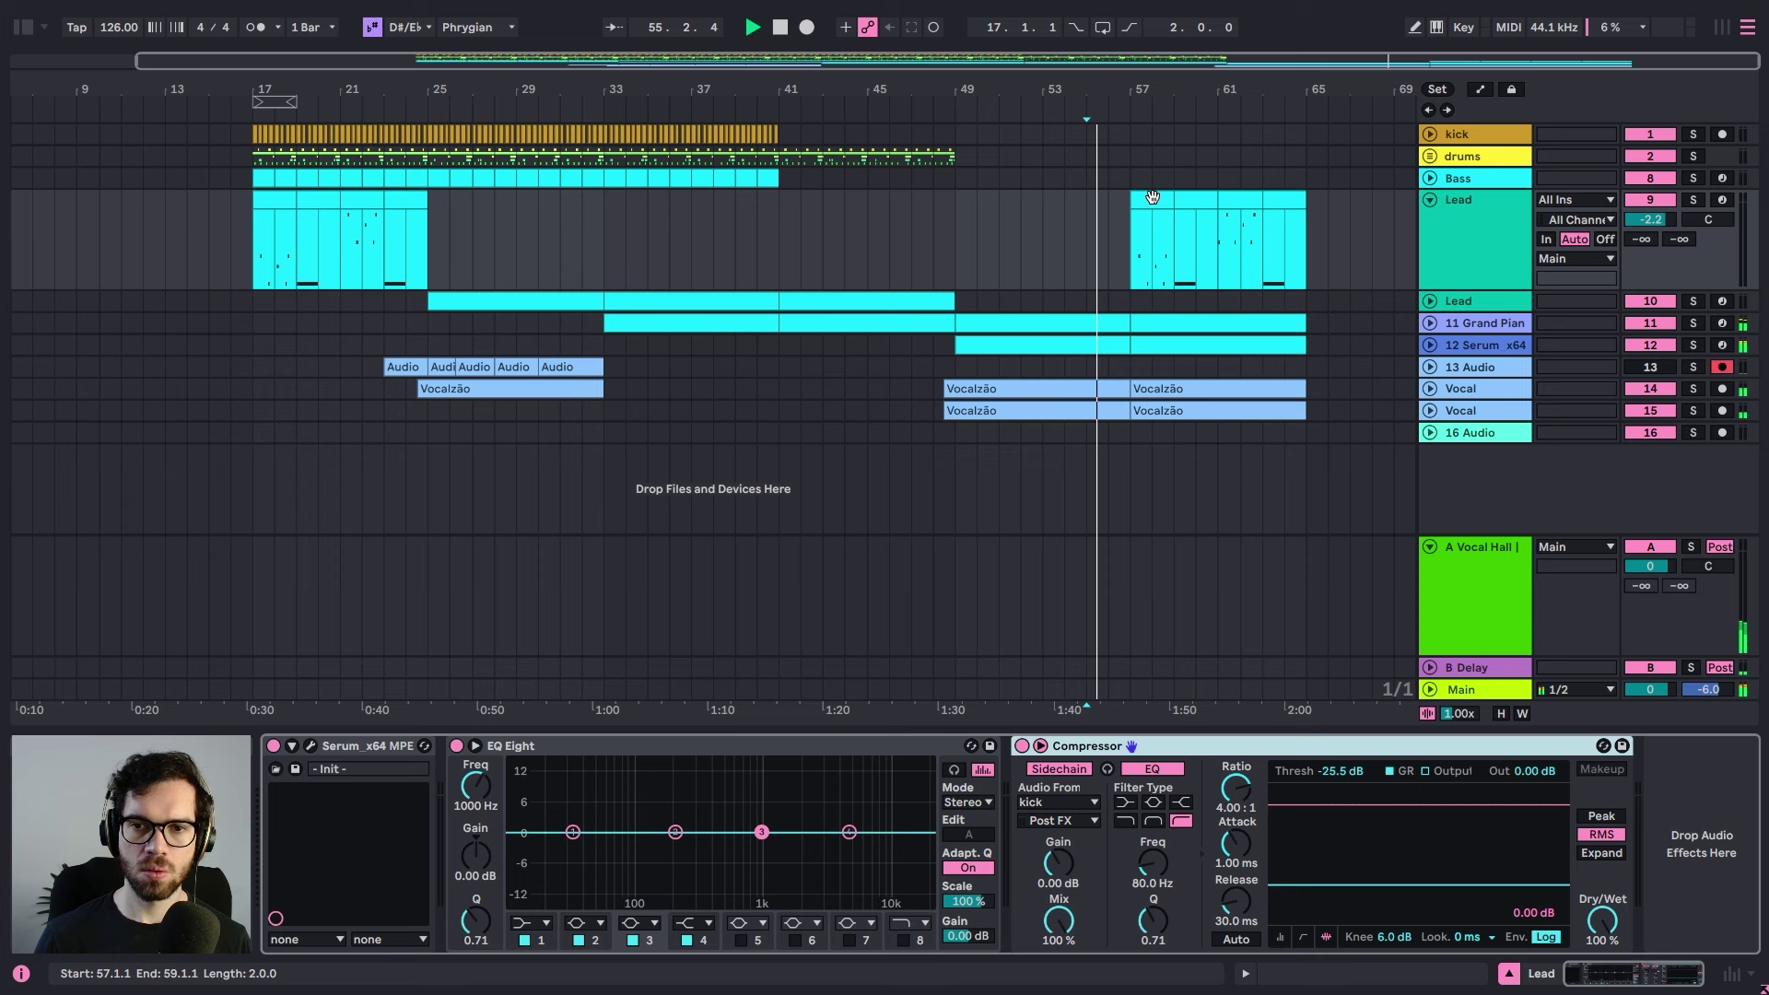
pyautogui.click(1152, 198)
pyautogui.press('space')
pyautogui.press('space')
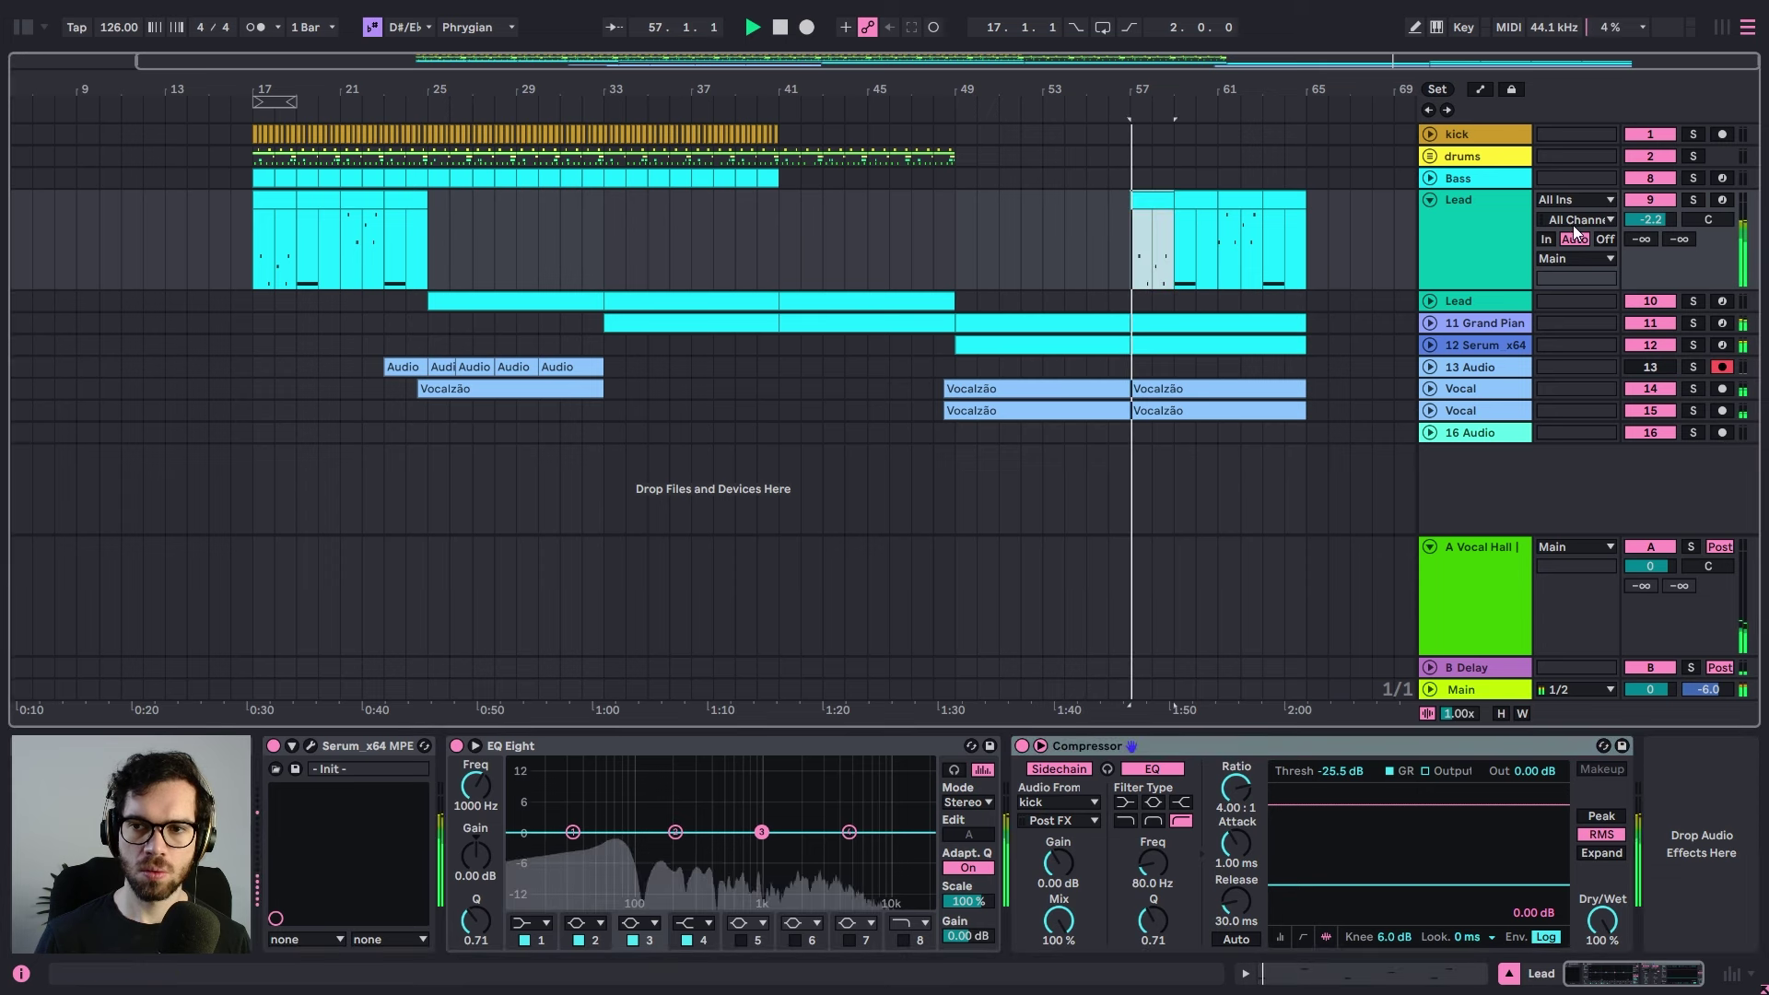
pyautogui.doubleClick(1646, 223)
# - Add an Auto Filter to the first Lead track and automate its frequency to rise from 214 Hz at 57.1.1 until bar 64
pyautogui.hotkey('ctrl', 'f')
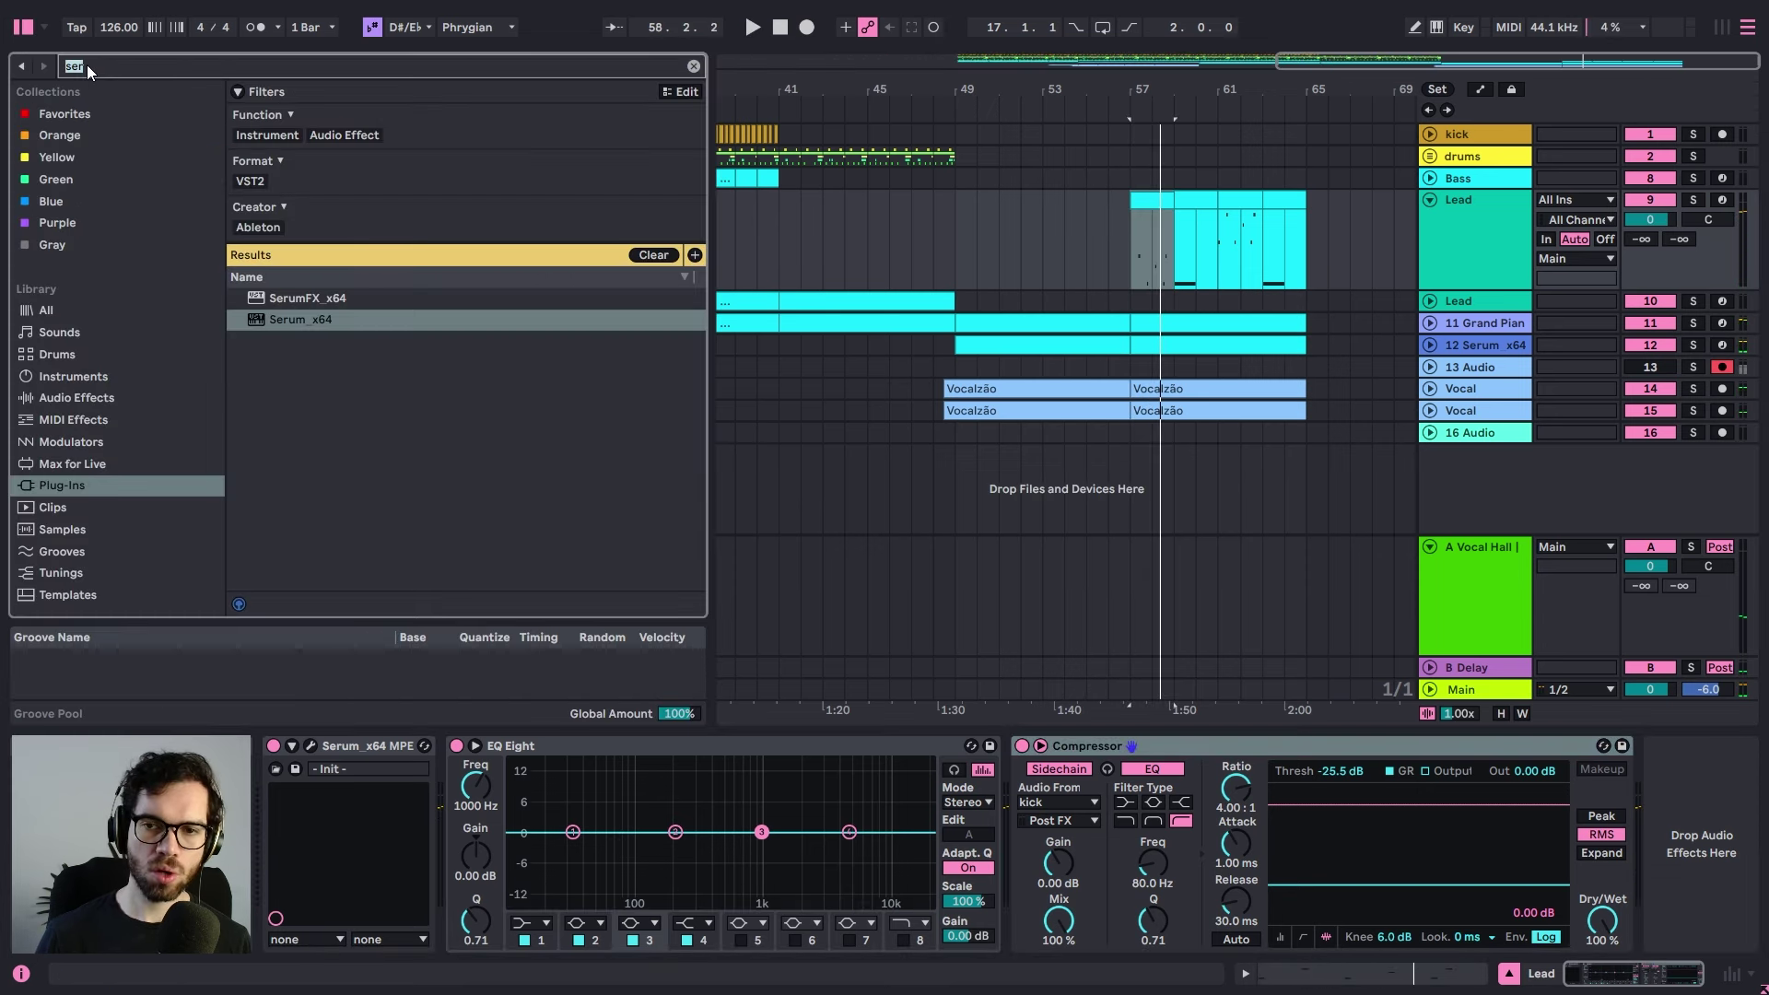
pyautogui.write('filte')
pyautogui.press('Down')
pyautogui.press('Down')
pyautogui.press('Return')
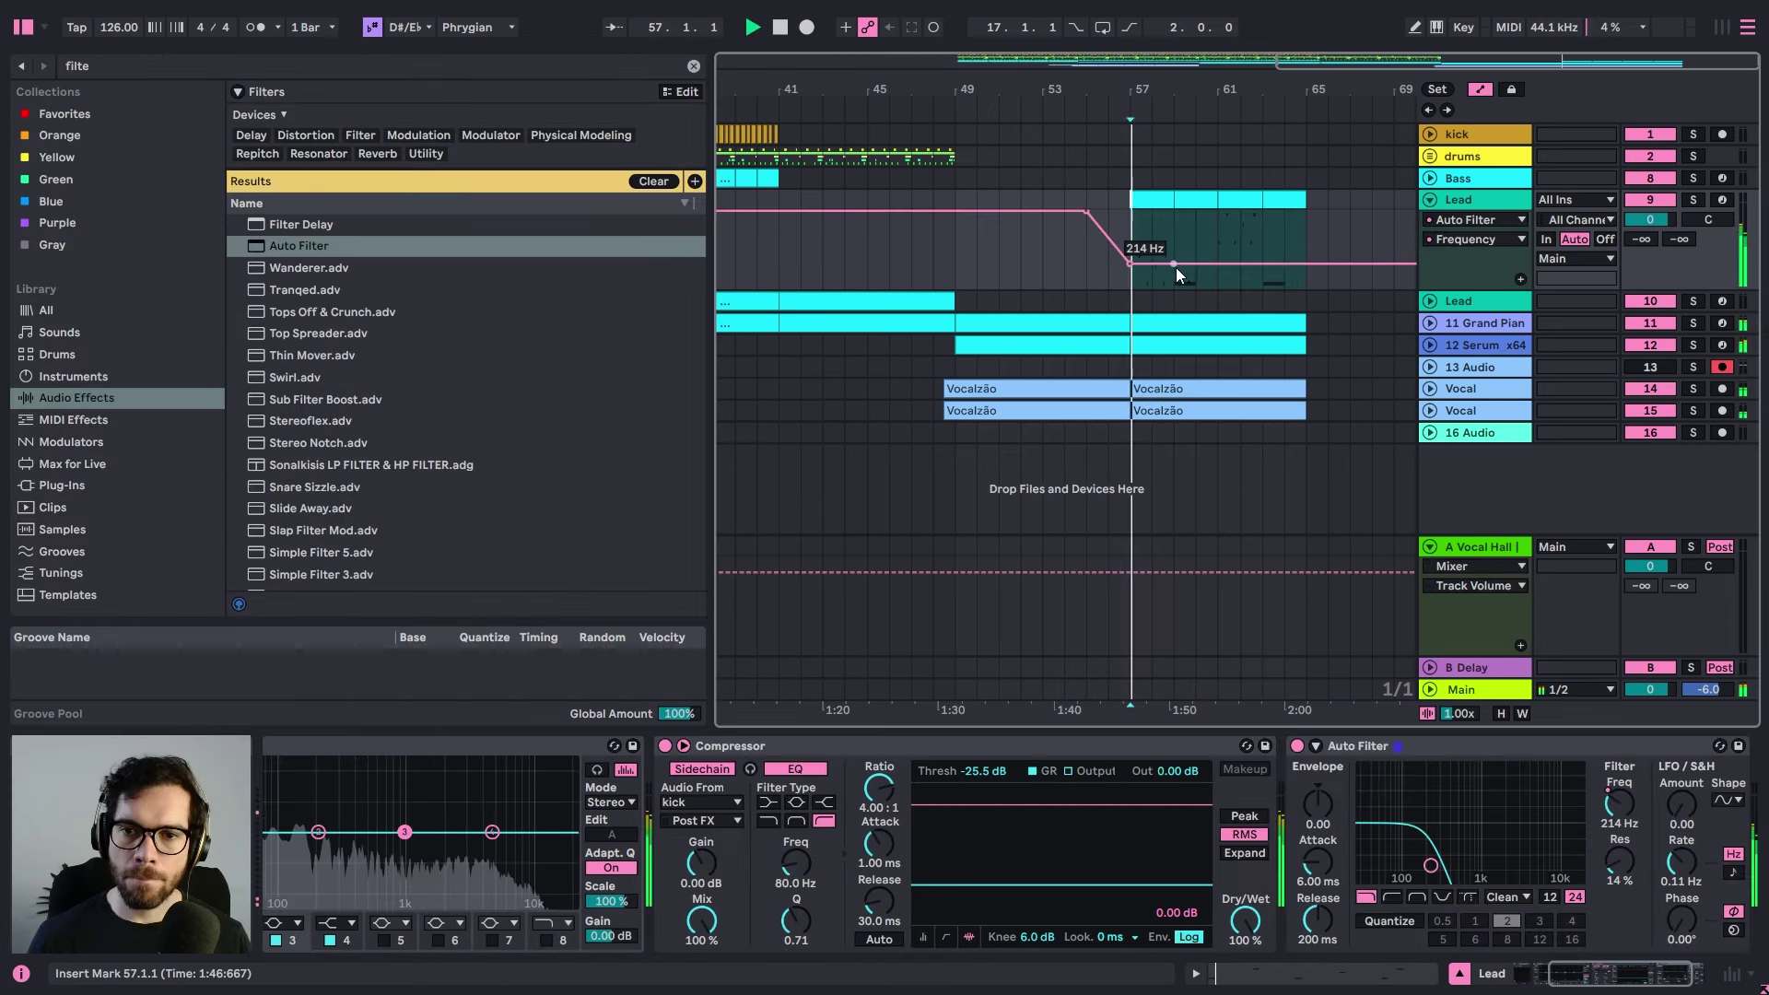
pyautogui.press('space')
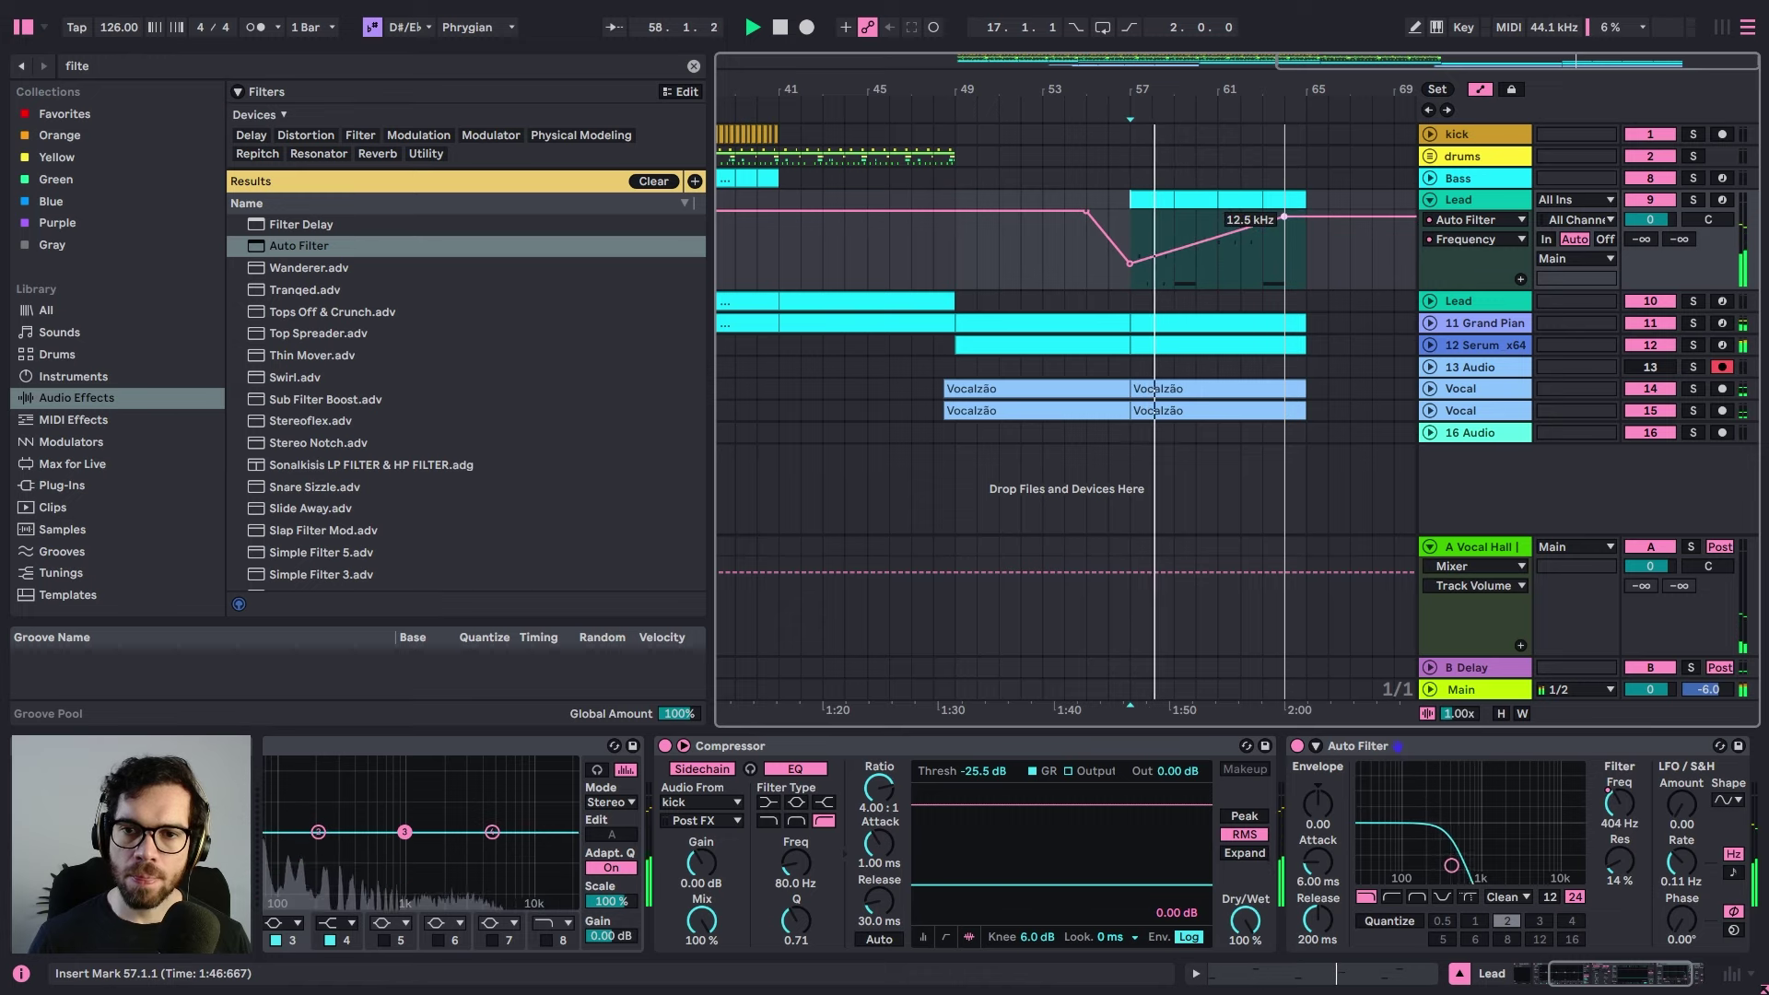
# - Create a MIDI track with a snare roll from 57.1.1 using the 91V_LB_snare_old_town sample, and try a Reverb on it
pyautogui.hotkey('ctrl', 'shift', 't')
pyautogui.click(412, 64)
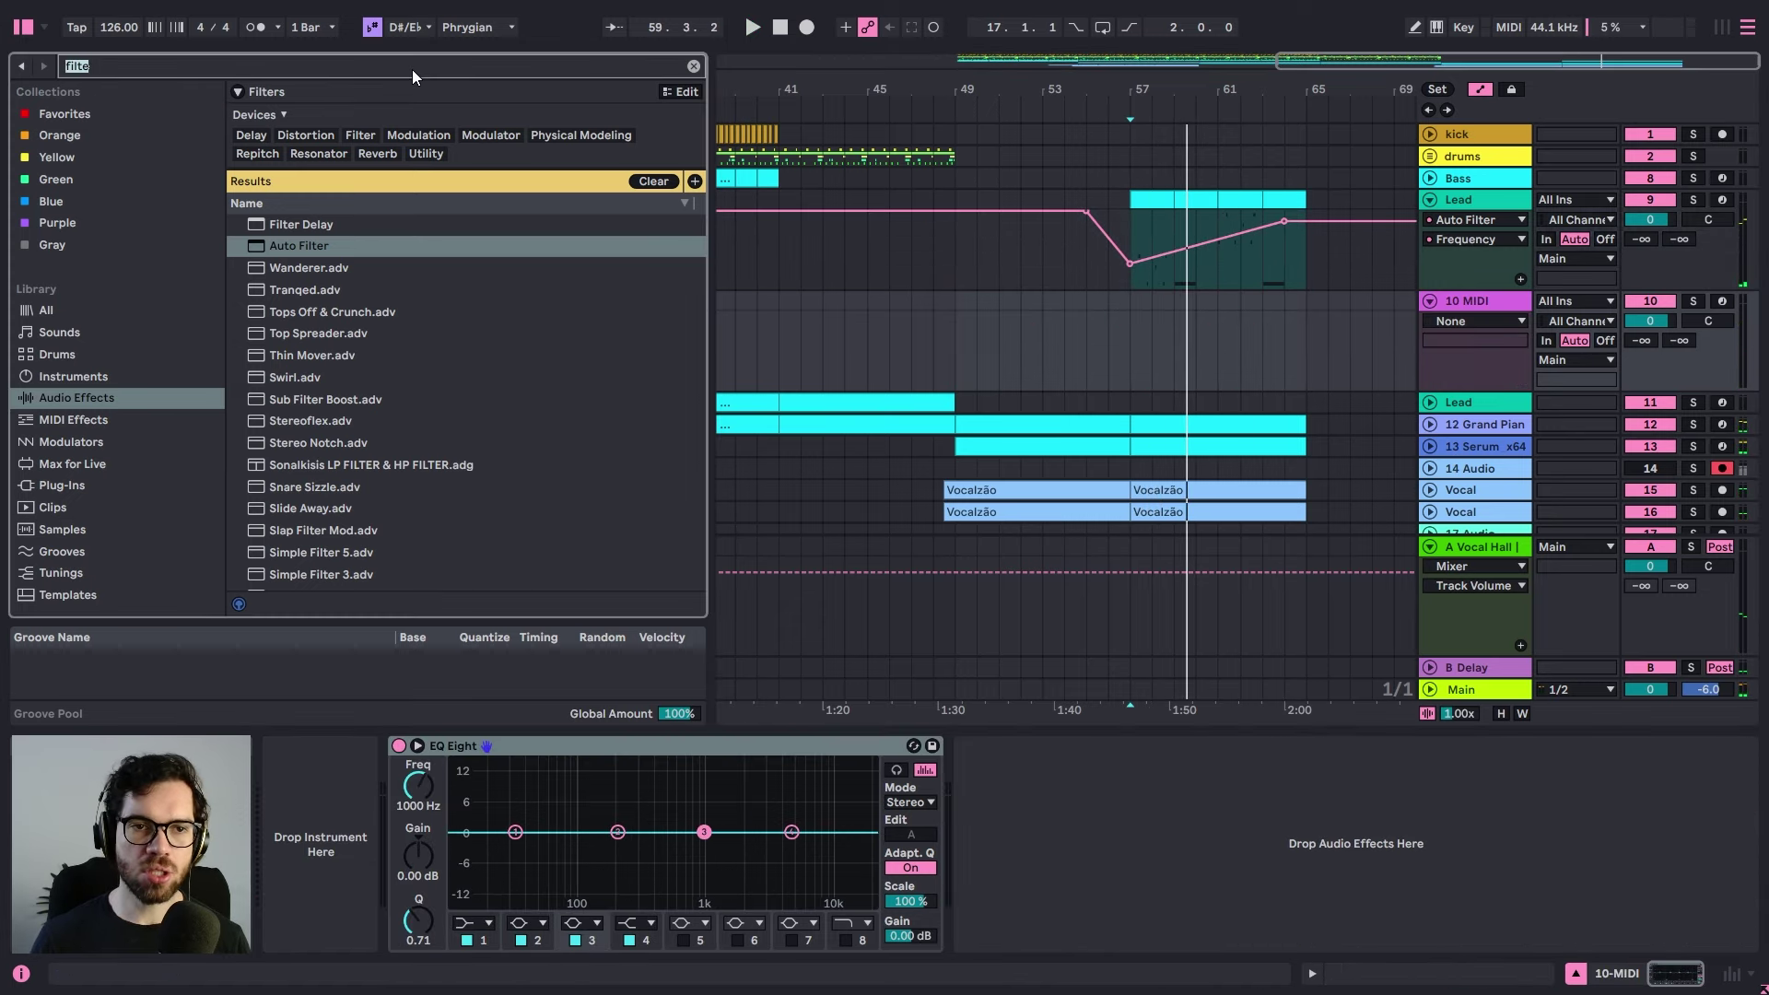
pyautogui.write('rever')
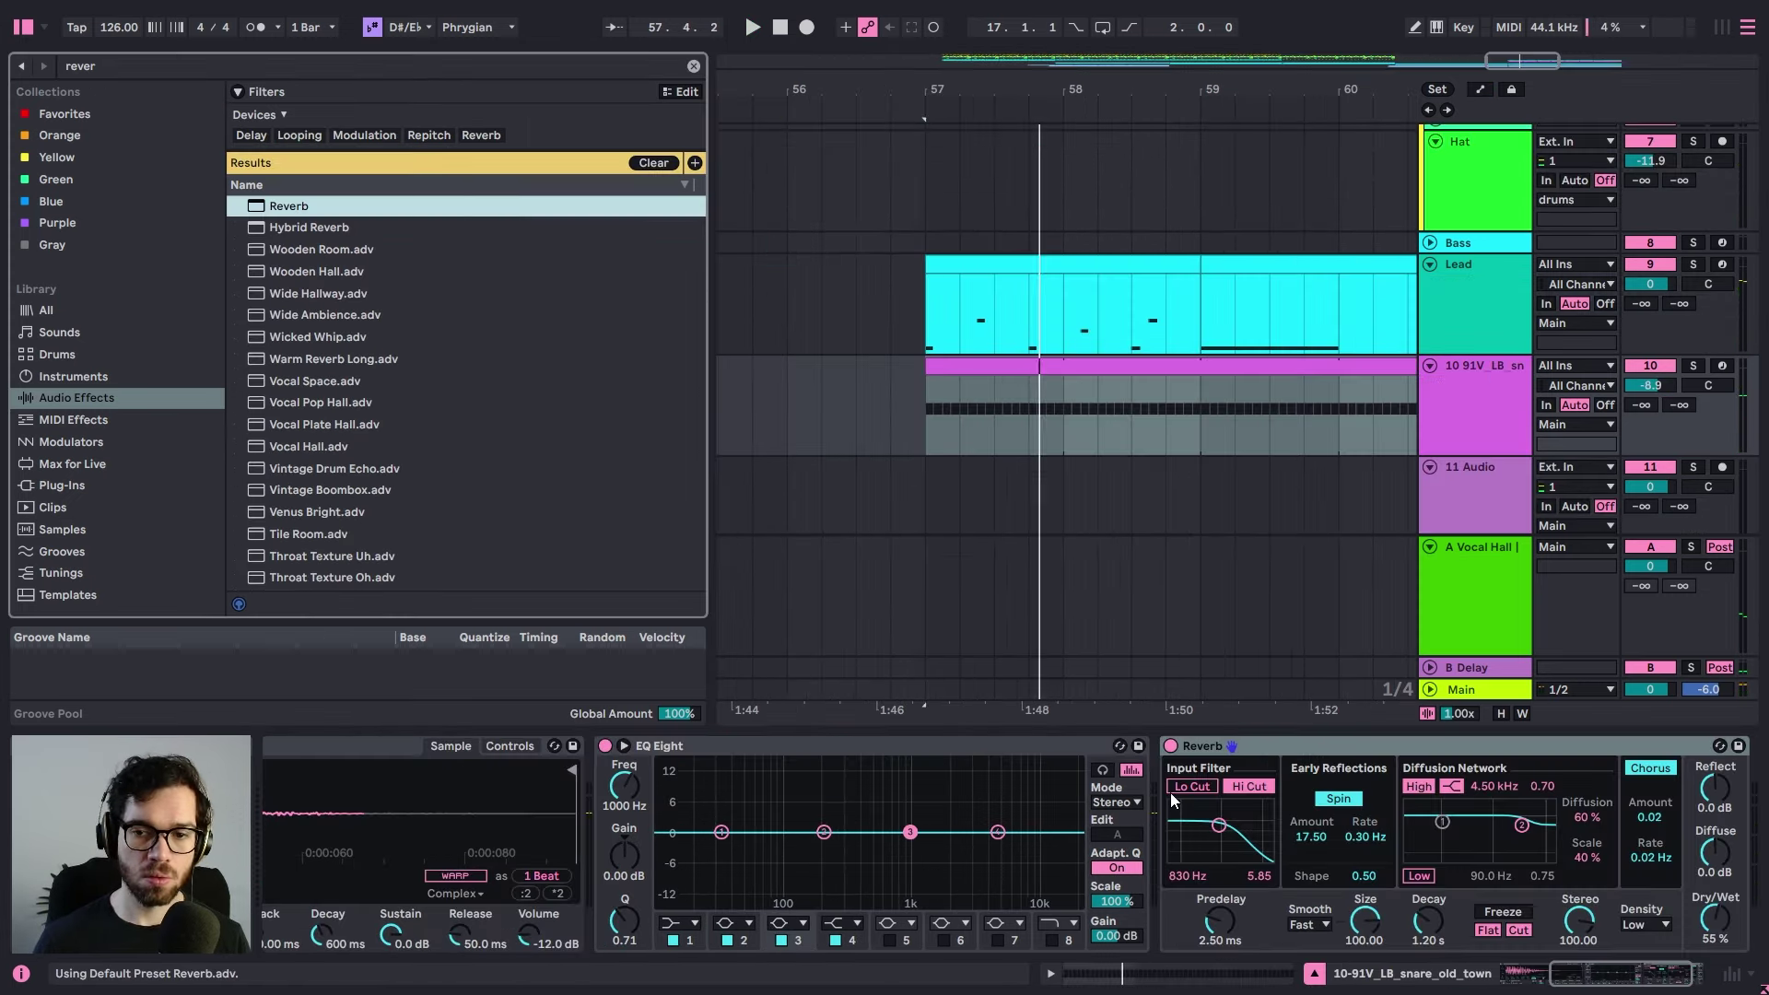
pyautogui.press('space')
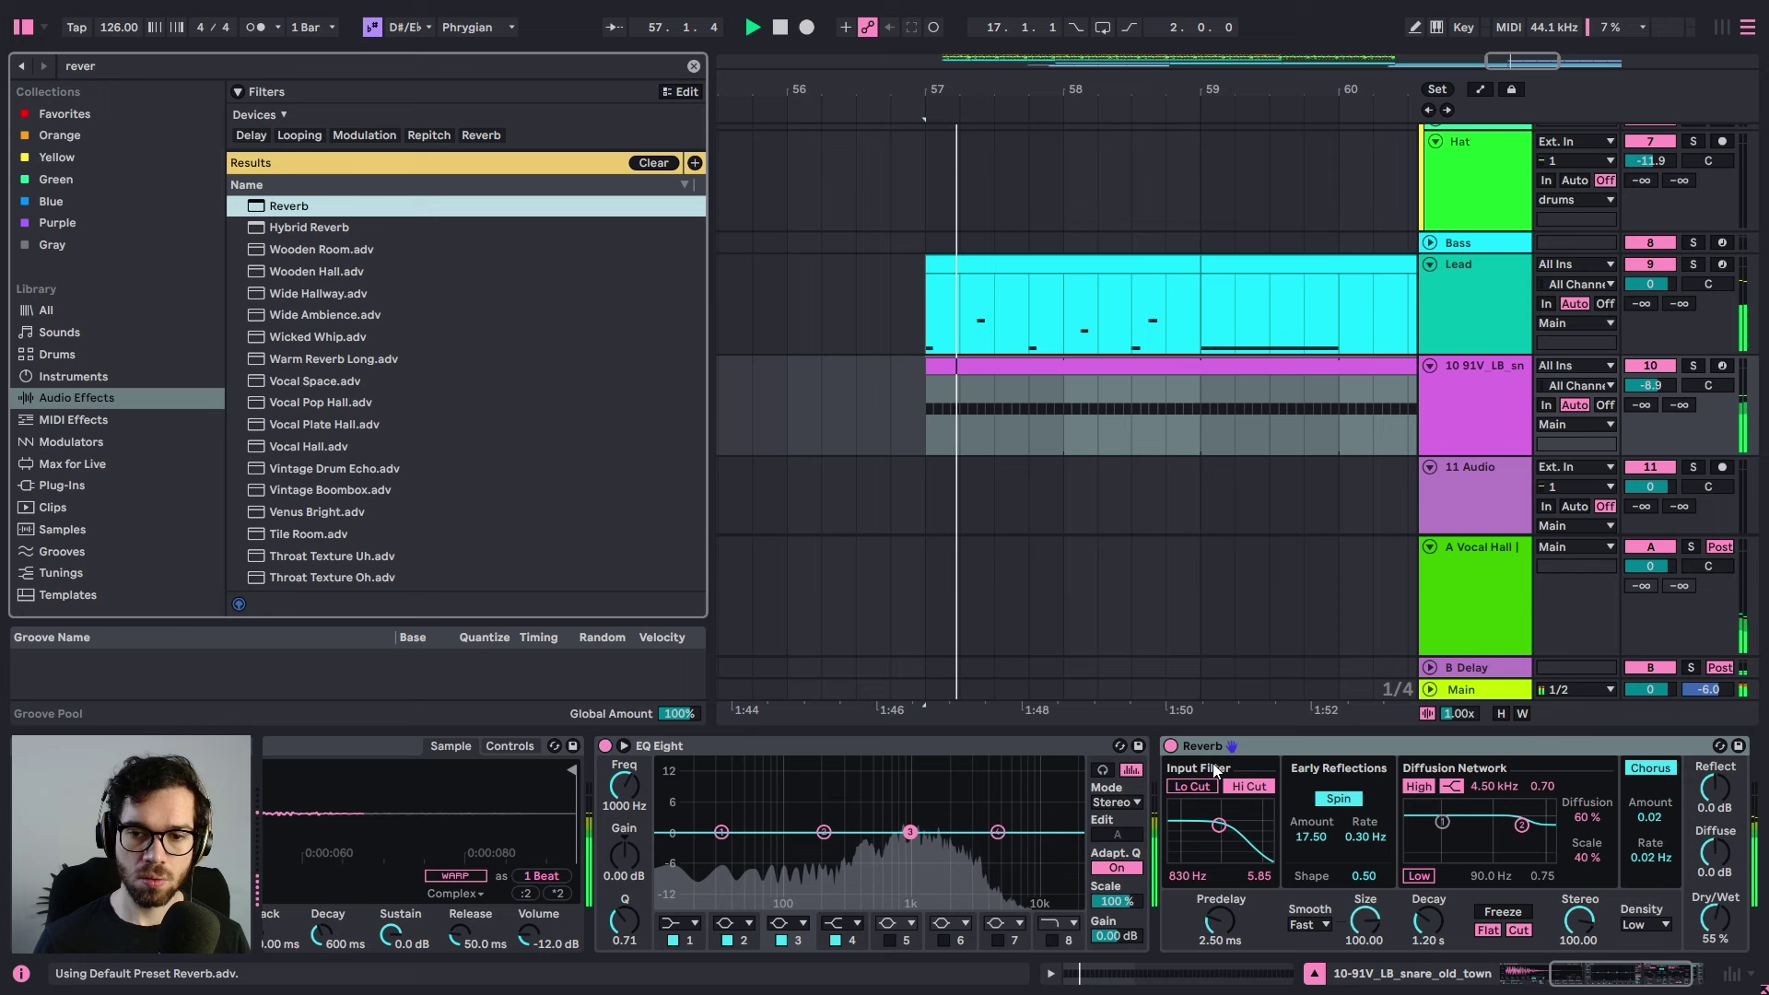
pyautogui.click(1202, 749)
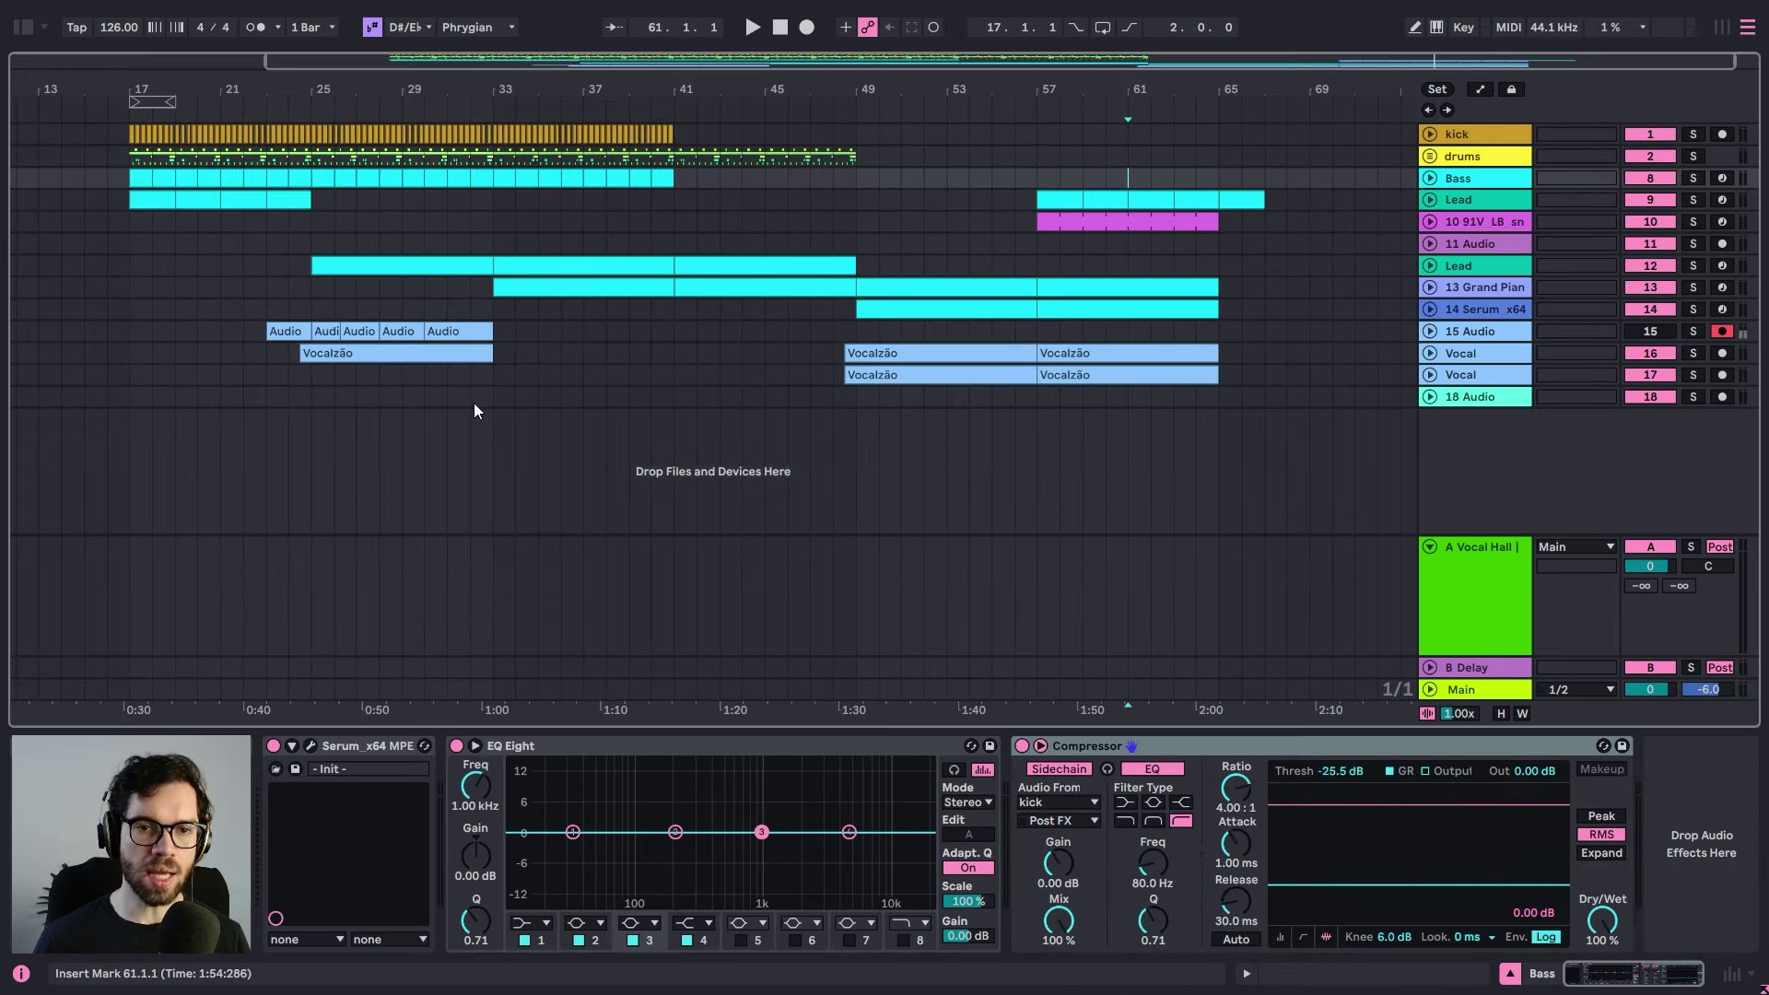
# - Copy the full arrangement from bars 17–41 to 67.1.1 and play the transition into it
pyautogui.moveTo(677, 417); pyautogui.dragTo(134, 83)
pyautogui.click(1265, 127)
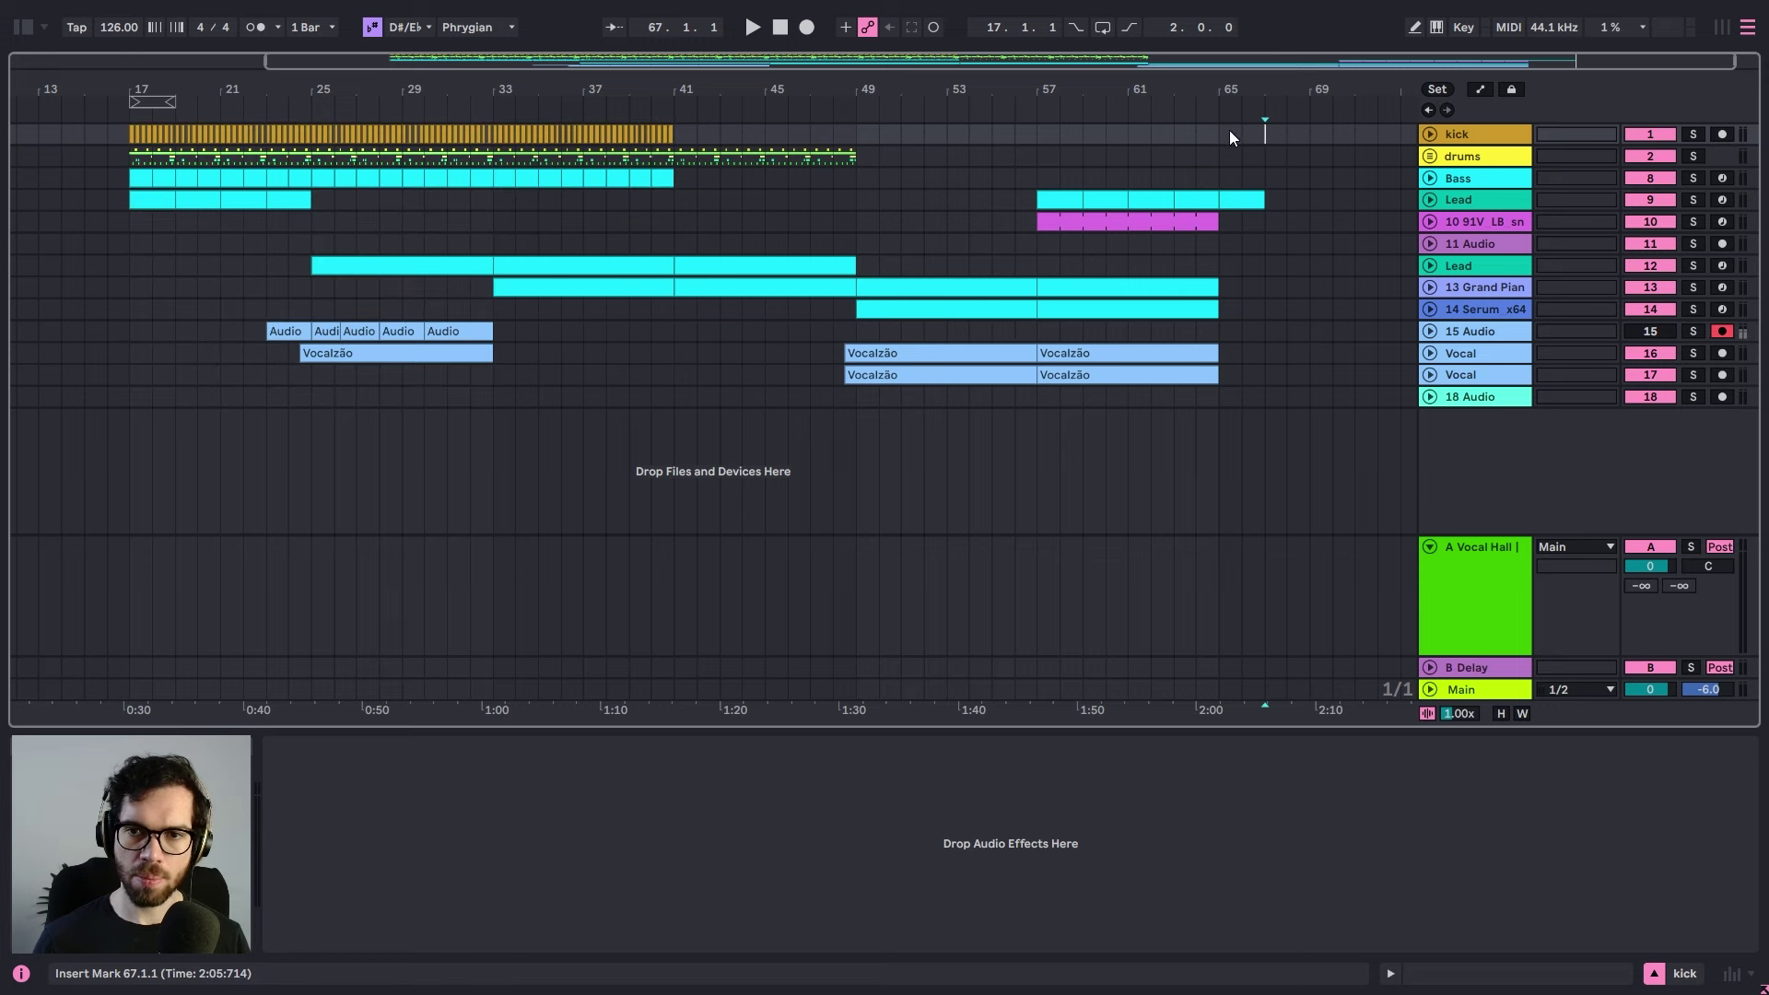
pyautogui.hotkey('ctrl', 'v')
pyautogui.click(1197, 134)
pyautogui.press('space')
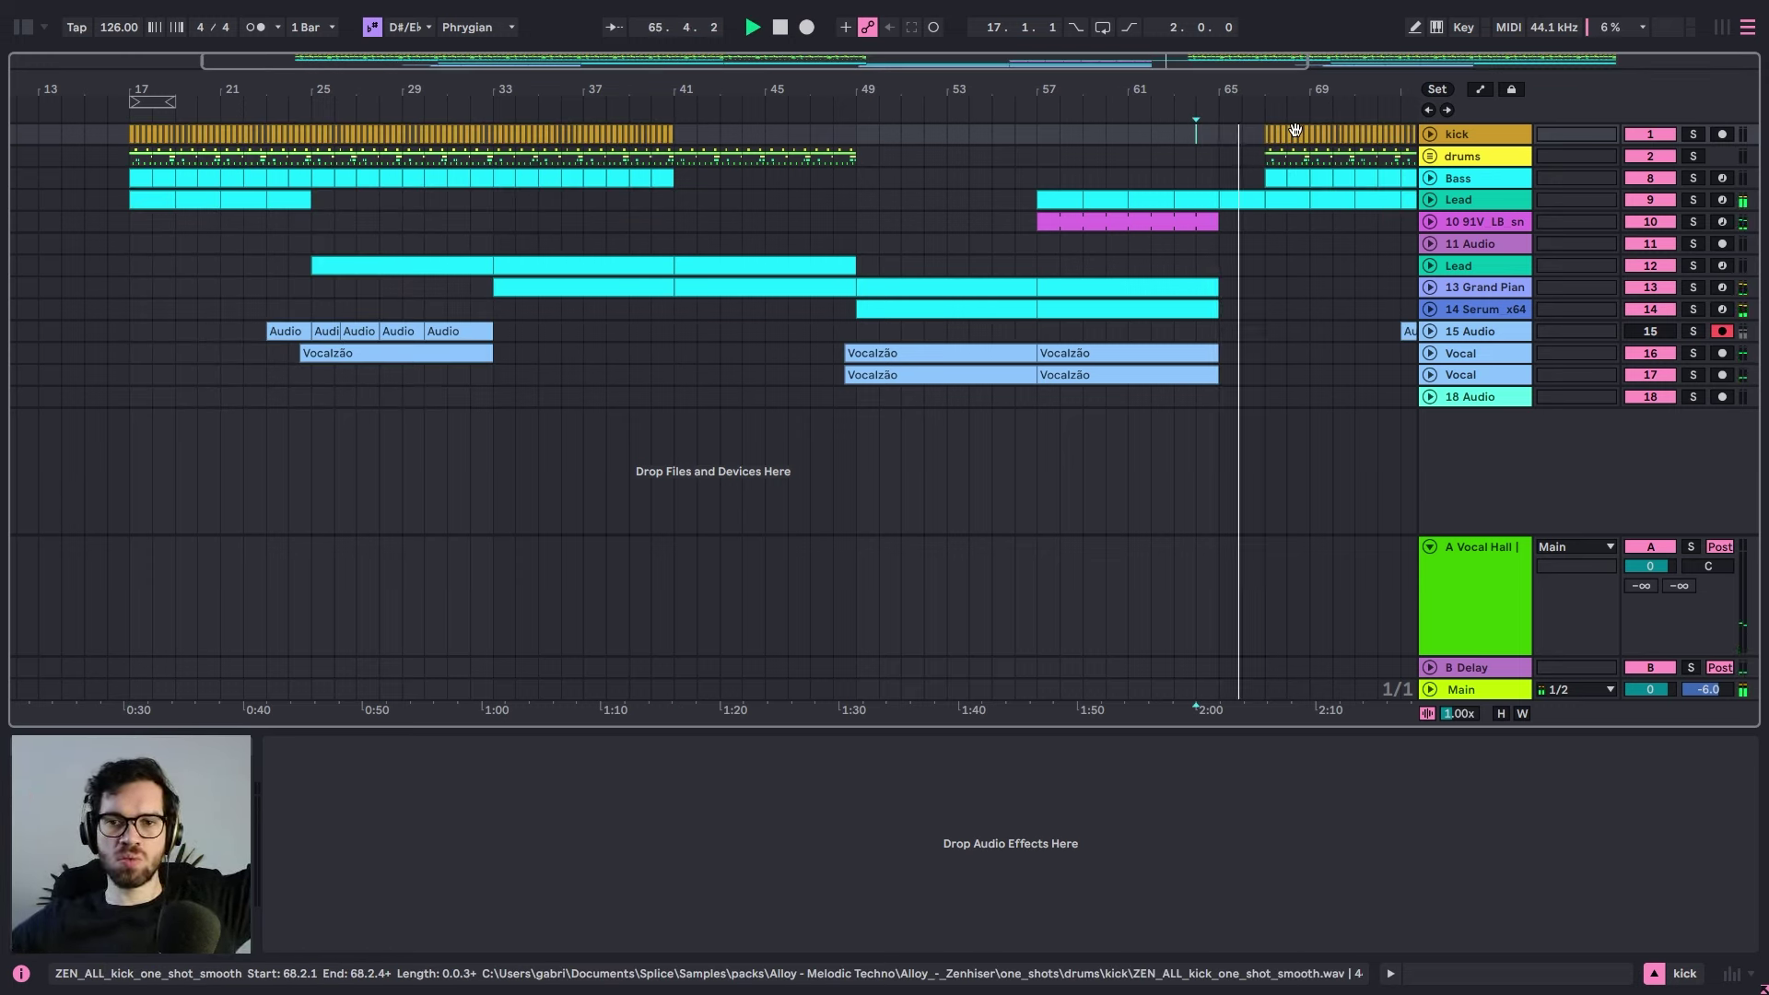
# - Remove the Lead clips from bars 67–71 and create a MIDI clip from 67.1.1 to 69.1.1 on a new Serum track below Lead
pyautogui.click(1290, 194)
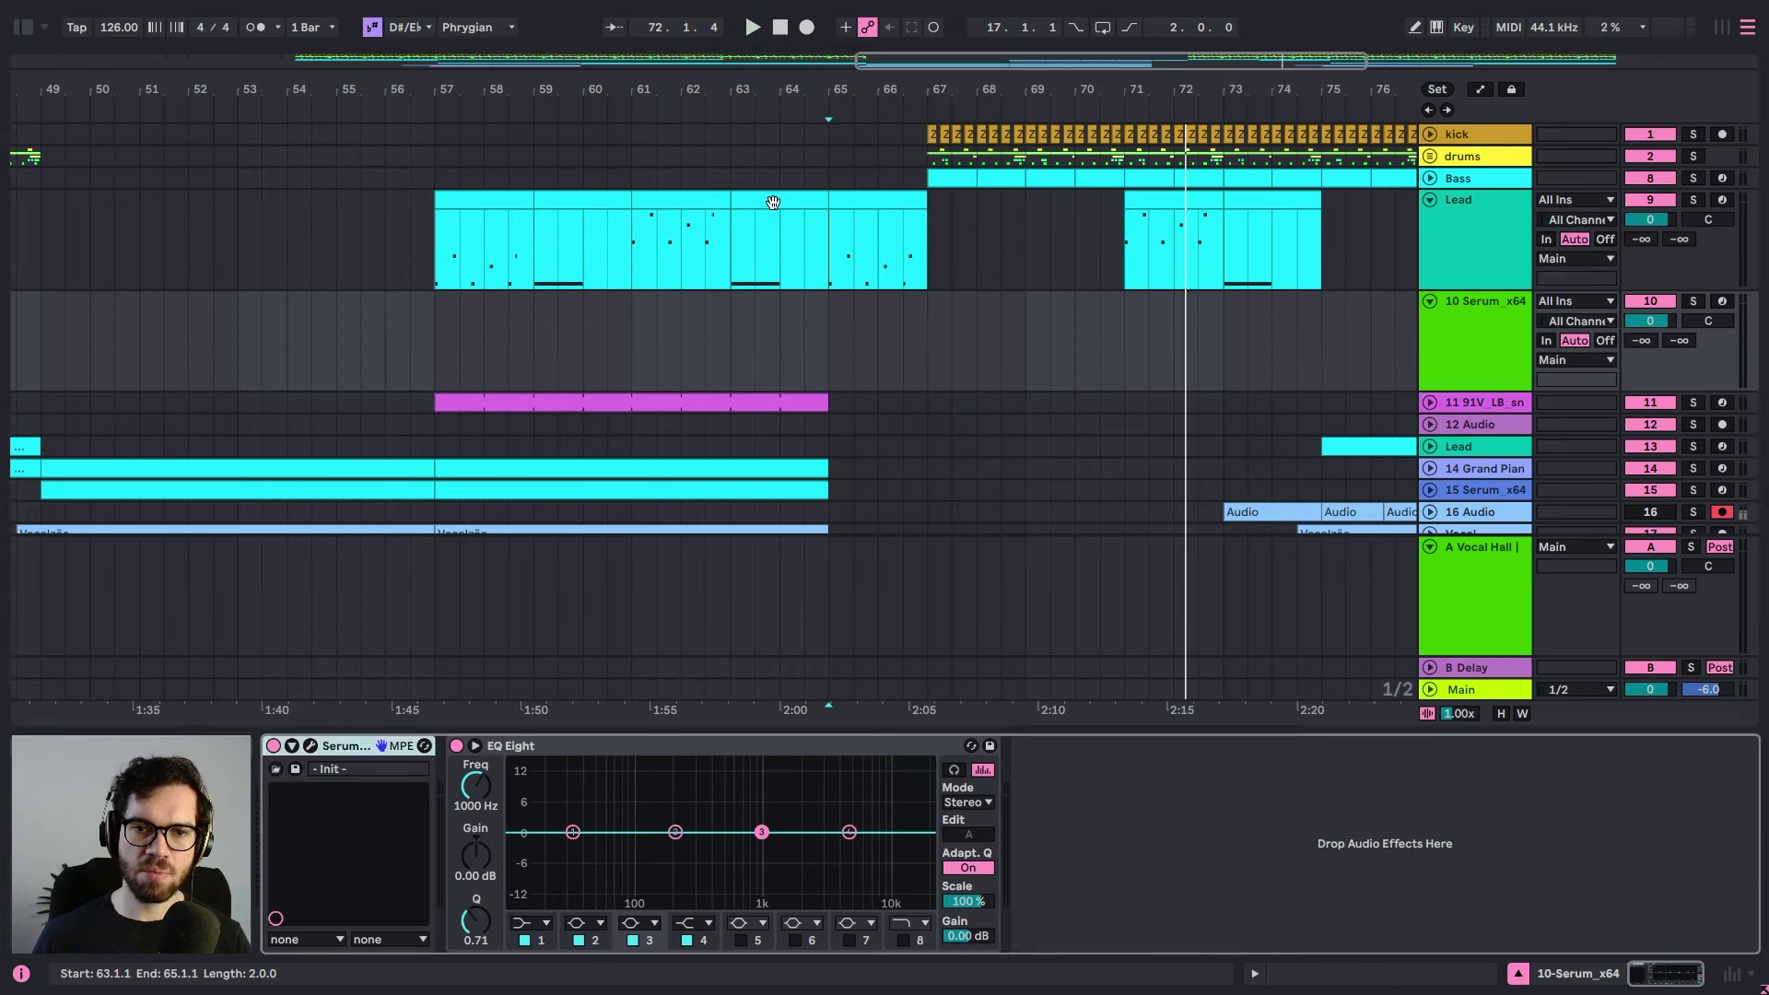
pyautogui.moveTo(929, 317); pyautogui.dragTo(1031, 317)
pyautogui.hotkey('ctrl', 'shift', 'm')
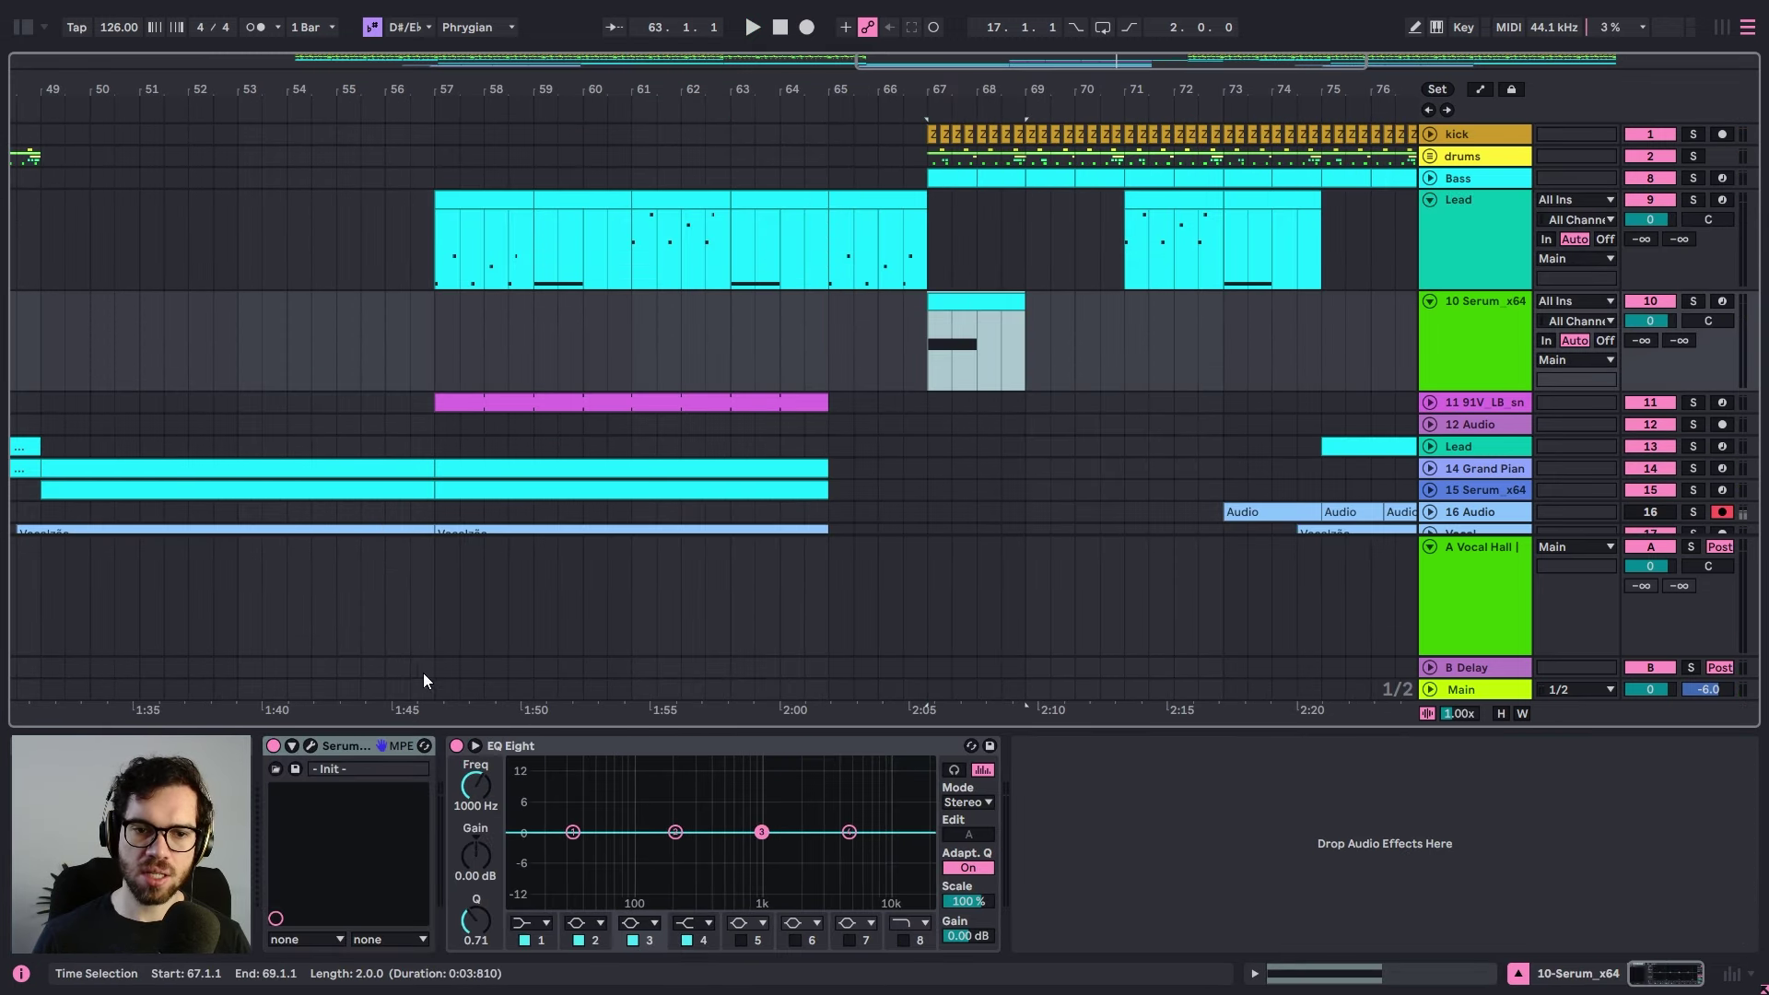
# - Turn on oscillator B in the new track's Serum, raise its unison voices and audition the sound
pyautogui.click(312, 745)
pyautogui.click(764, 184)
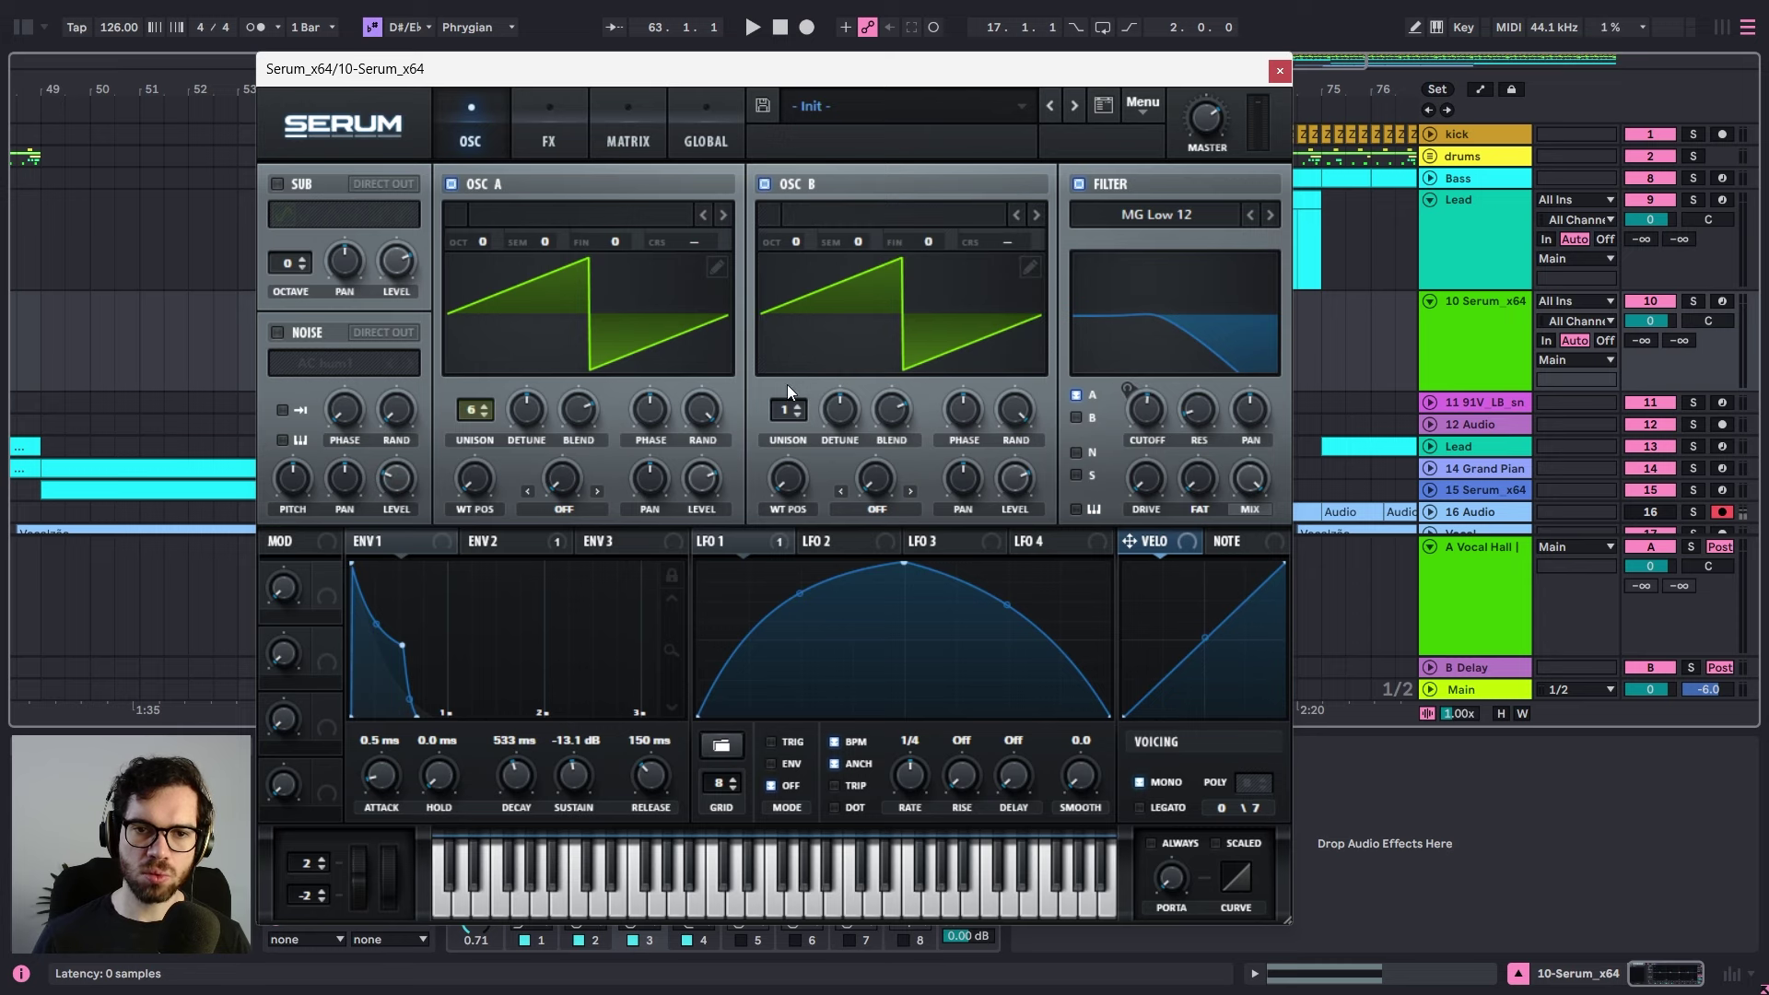
pyautogui.scroll(13, 794, 408)
pyautogui.press('space')
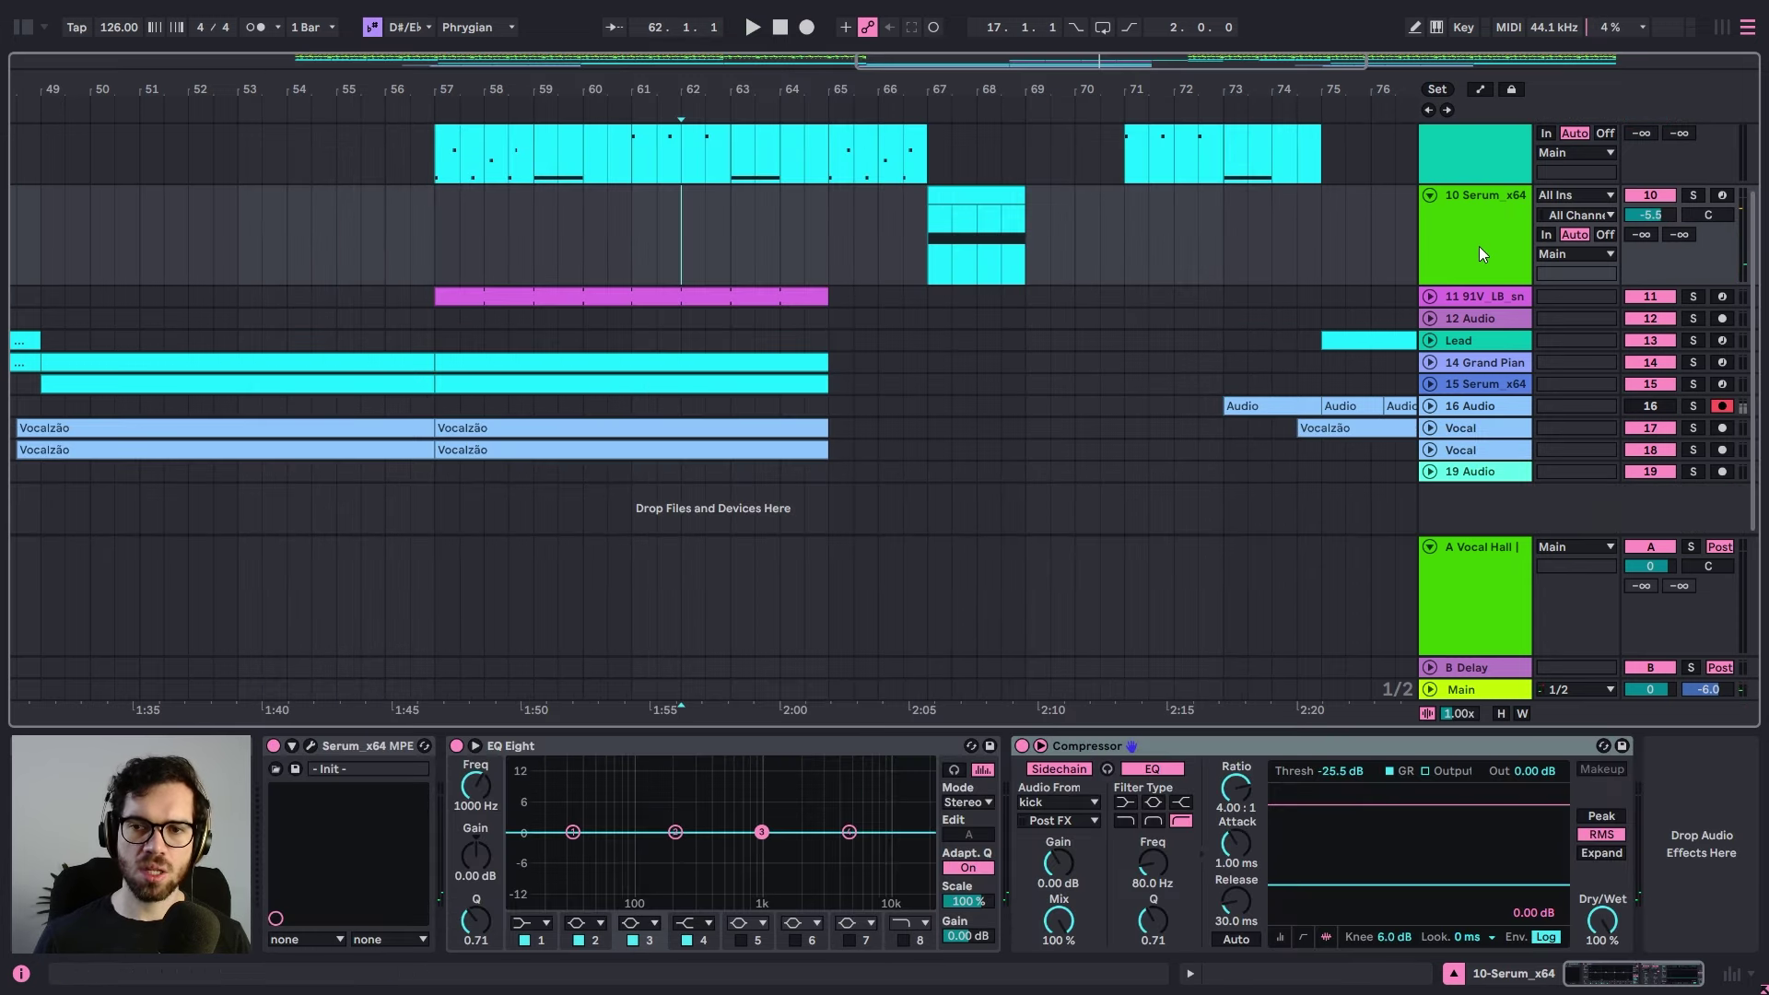
pyautogui.click(1479, 246)
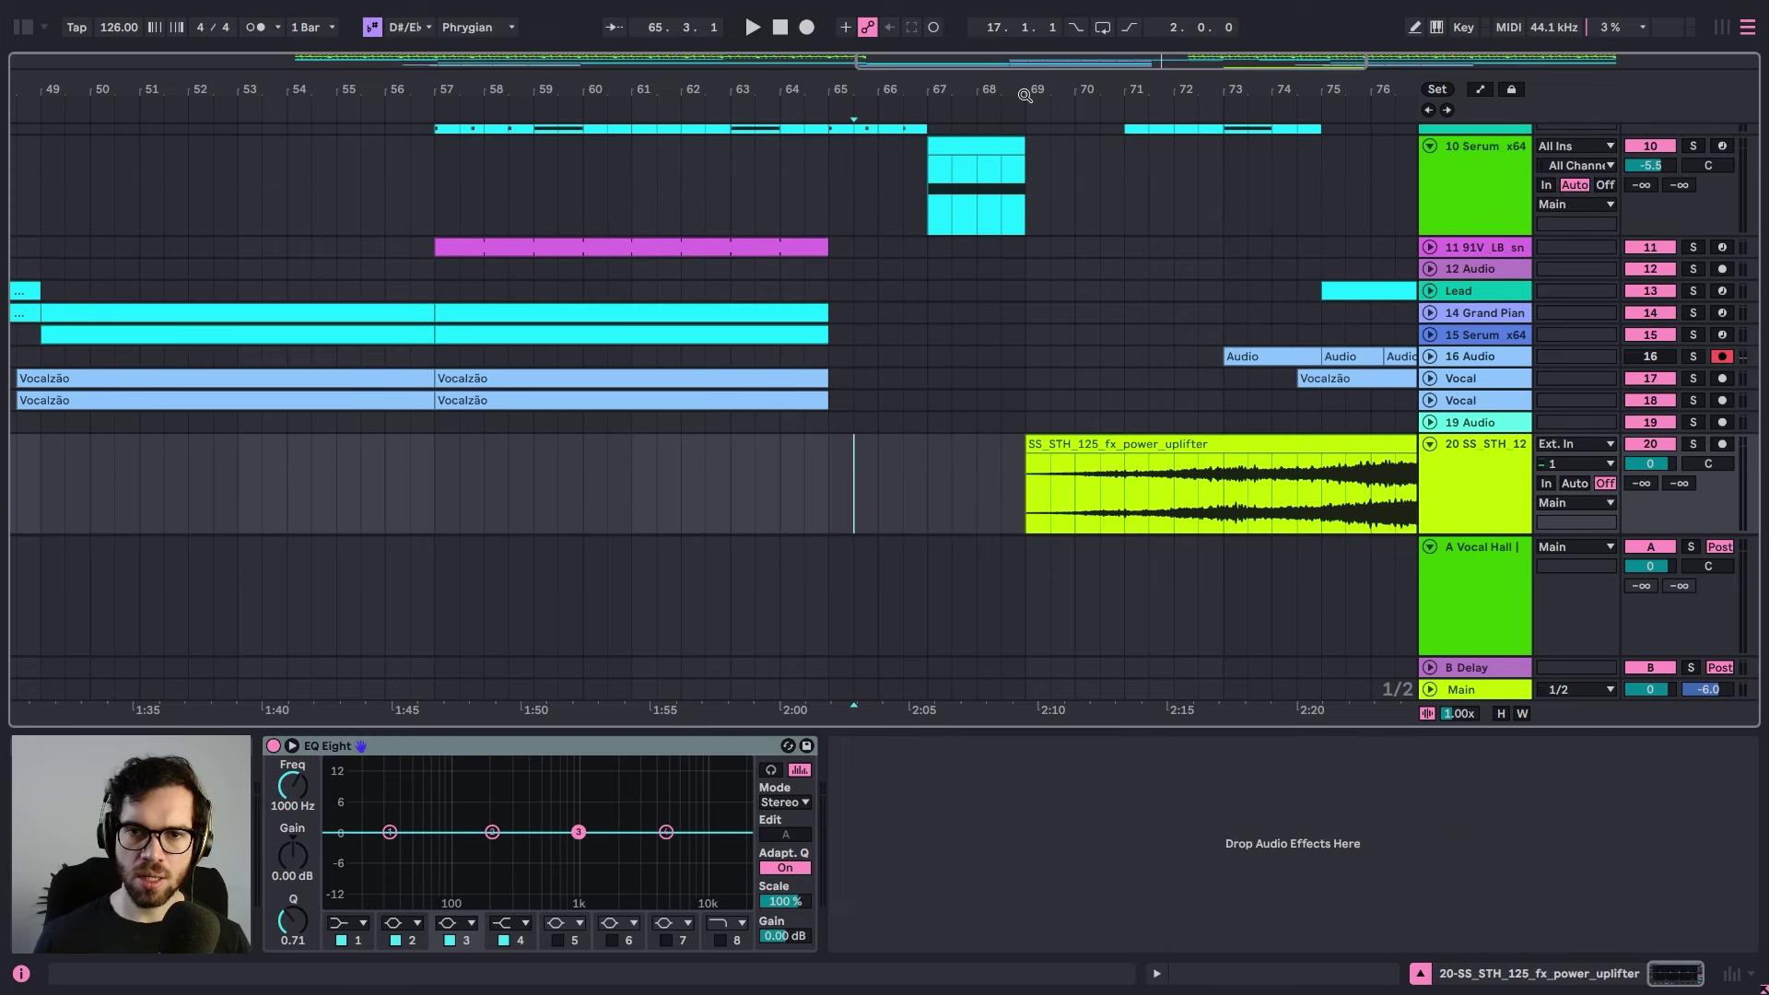
# - Move the SS_STH_125_fx_power_uplifter clip to the build-up starting at 57.1.1
pyautogui.scroll(-5, 921, 450)
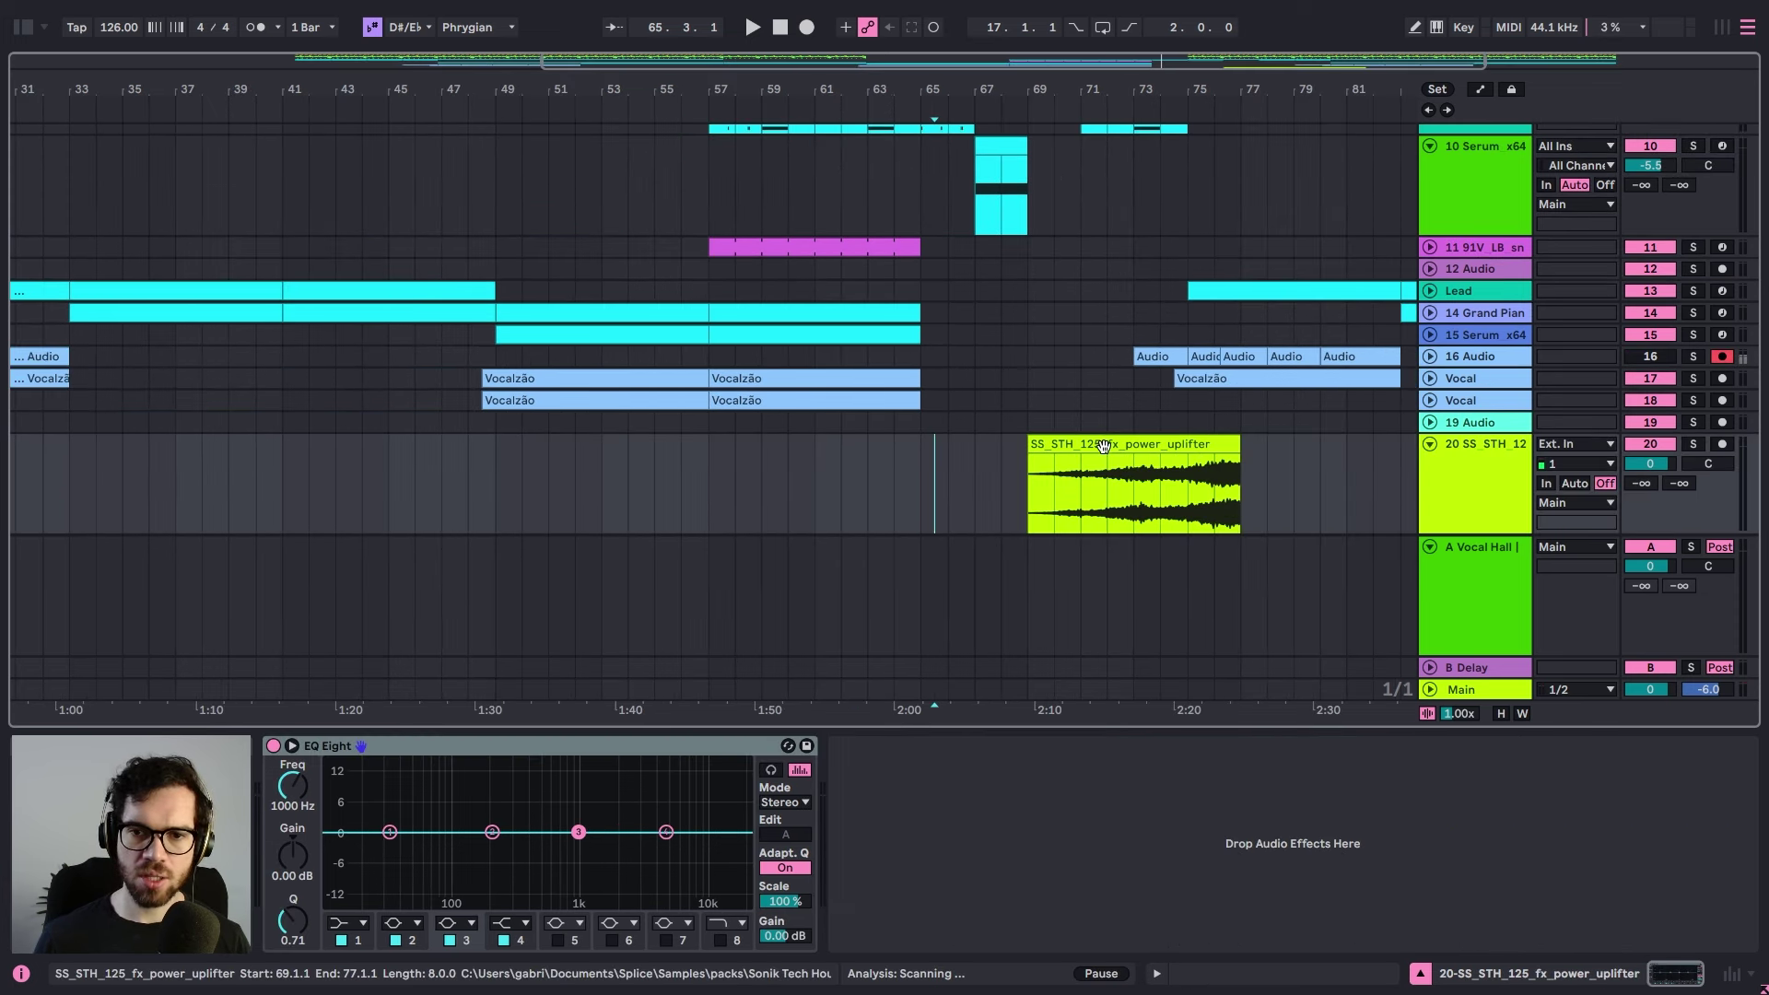
pyautogui.moveTo(921, 451); pyautogui.dragTo(827, 450)
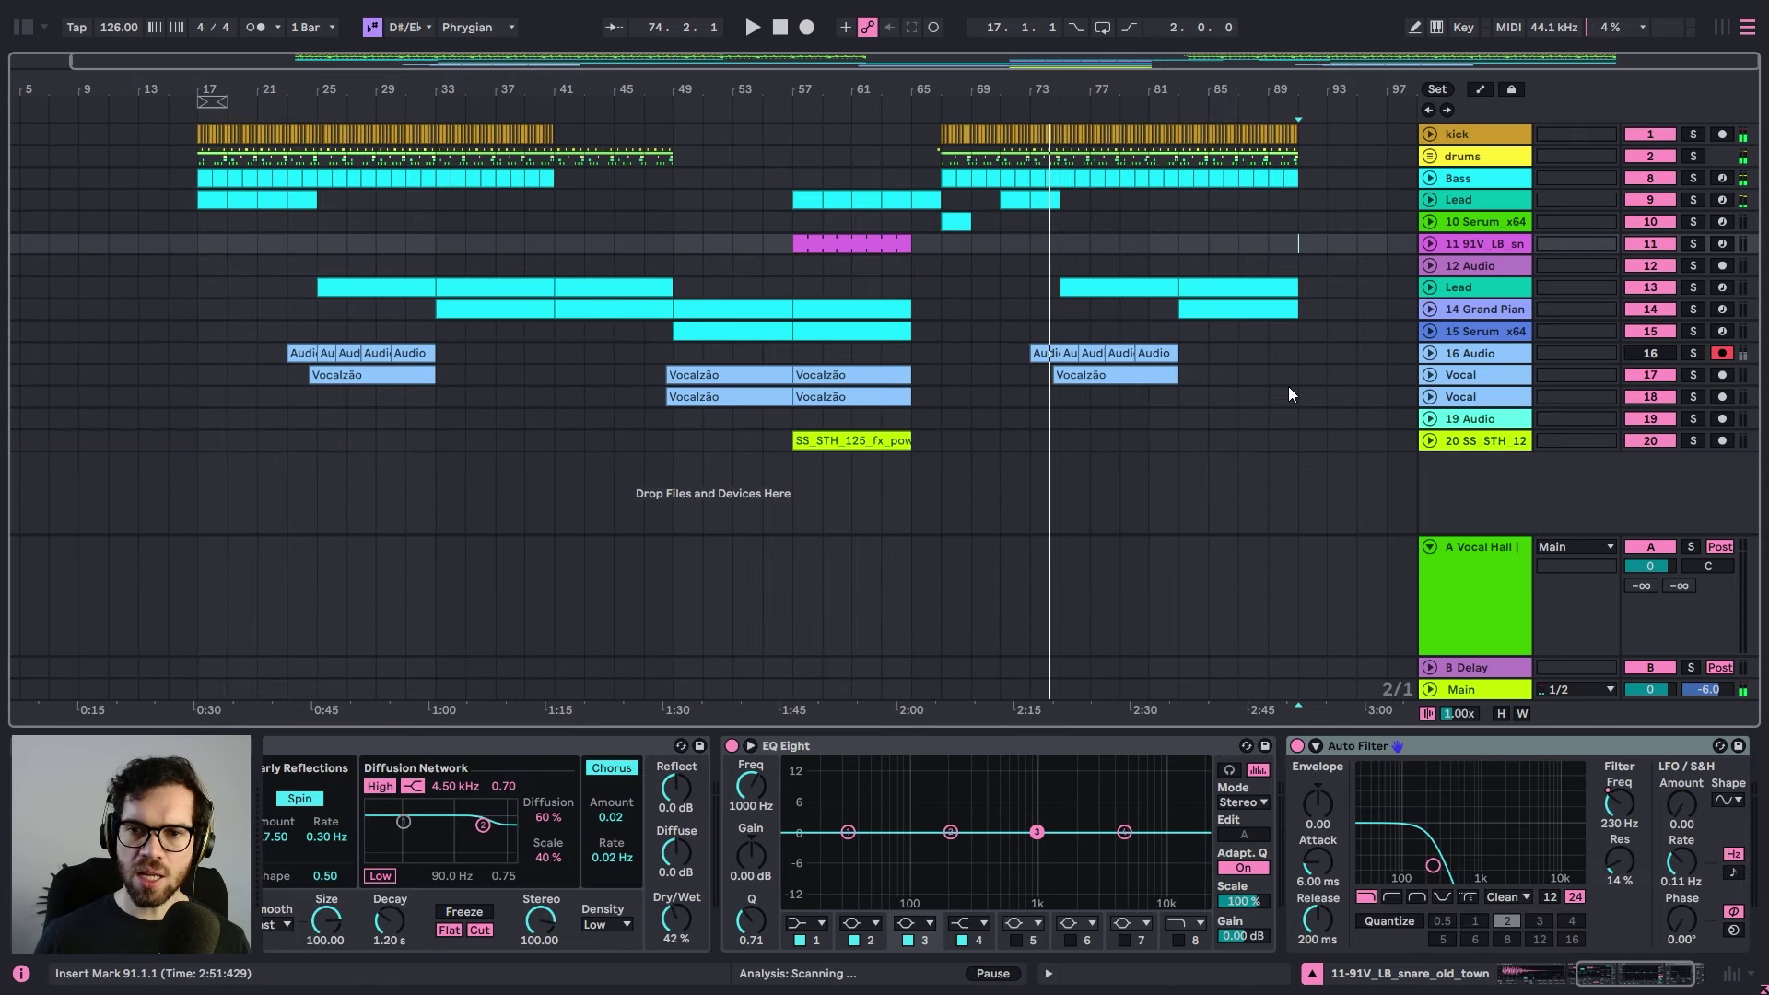
# - Duplicate bars 83–91 across all tracks to 91.1.1
pyautogui.click(1296, 413)
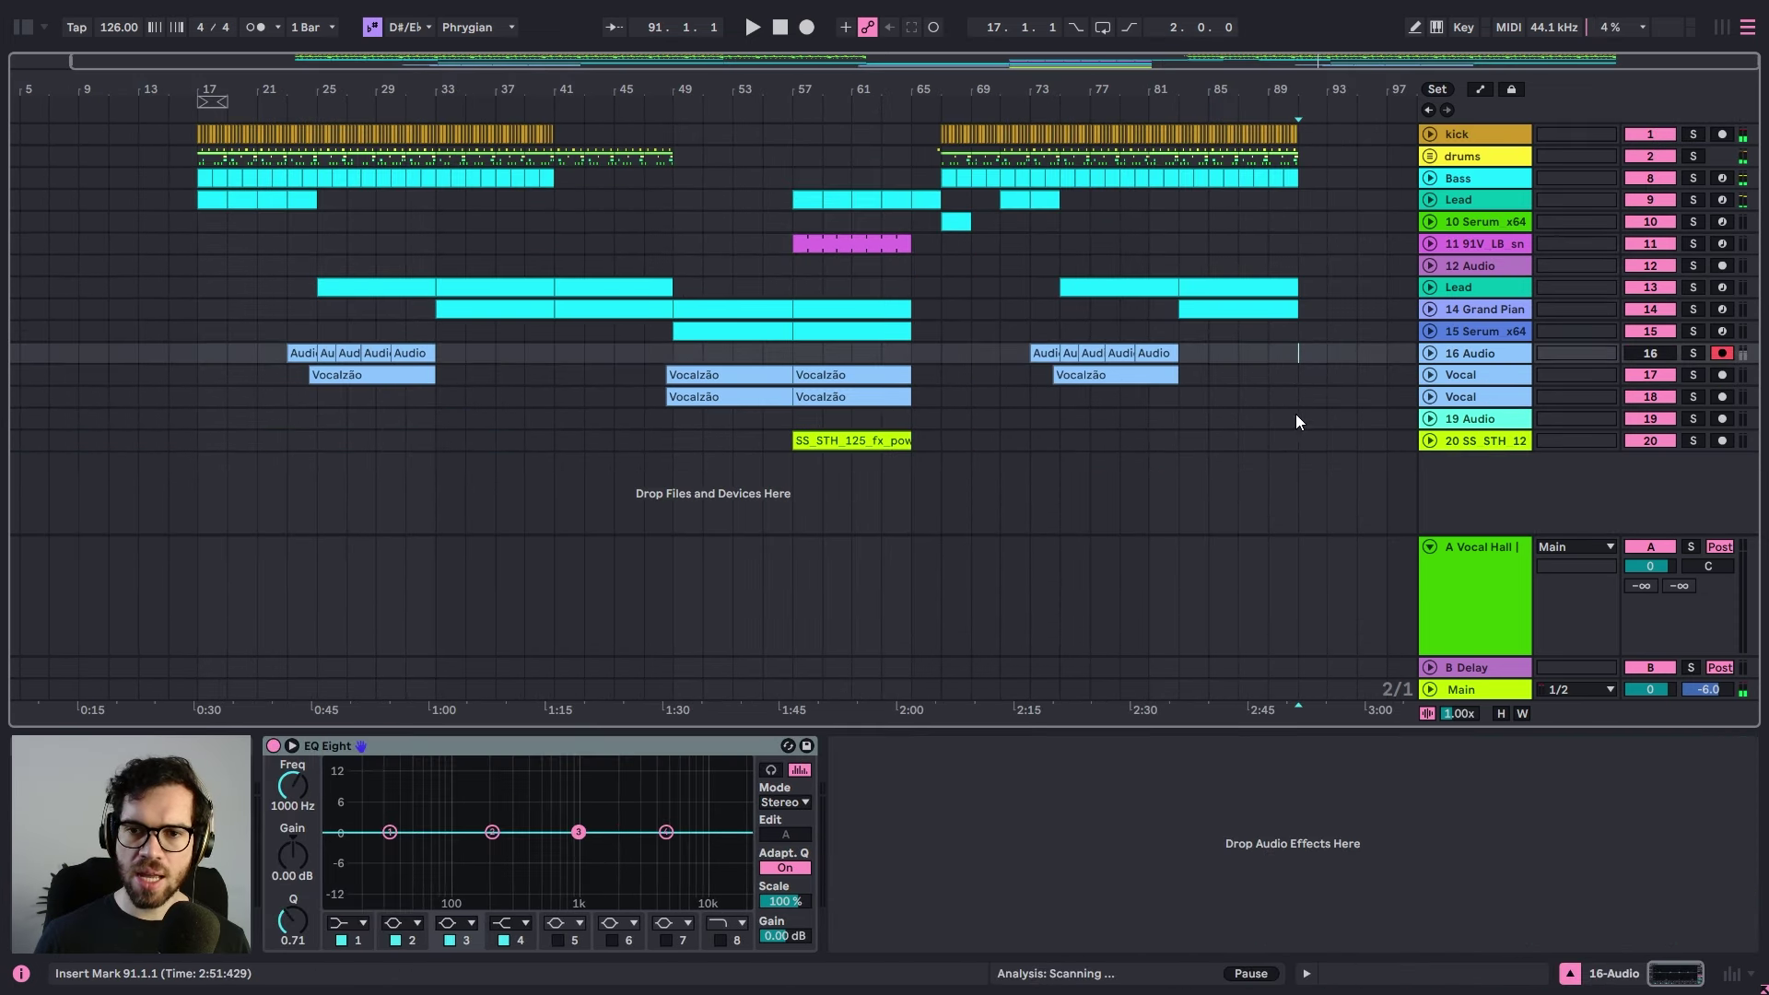
pyautogui.moveTo(1303, 438); pyautogui.dragTo(1183, 126)
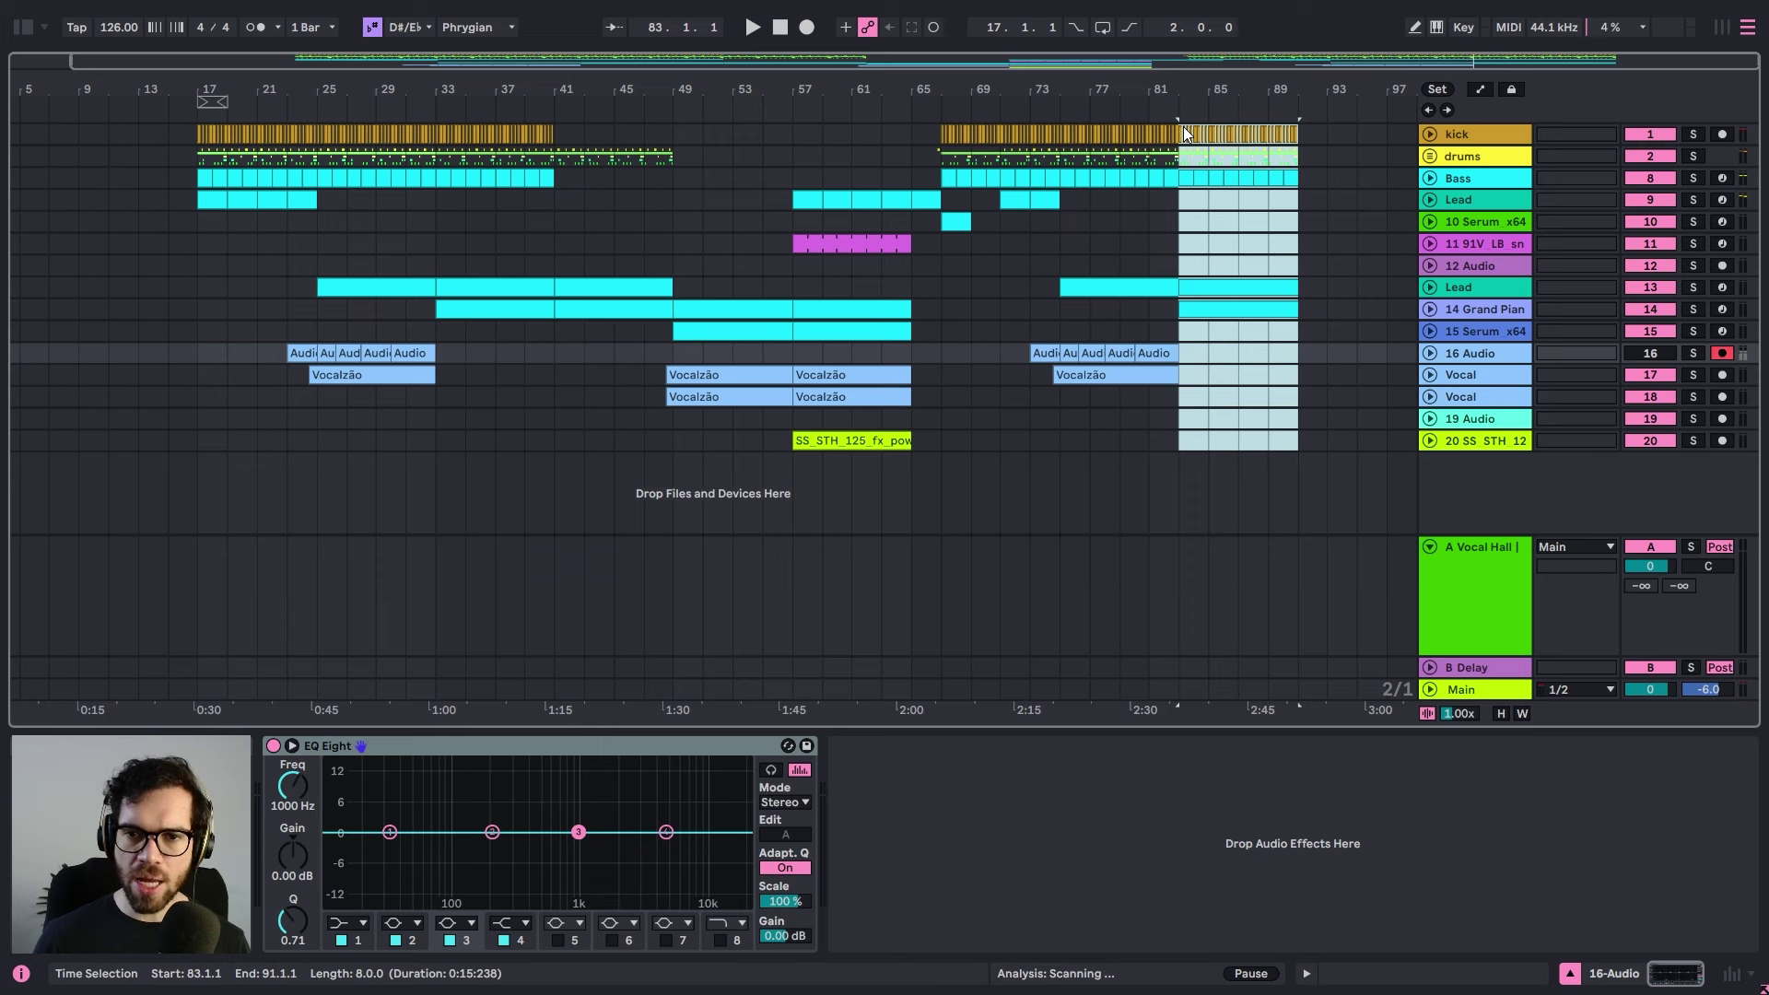
pyautogui.hotkey('ctrl', 'd')
# - Remove the Lead clip on track 13 from bars 91–99 and paste that section at the arrangement's start
pyautogui.click(1437, 285)
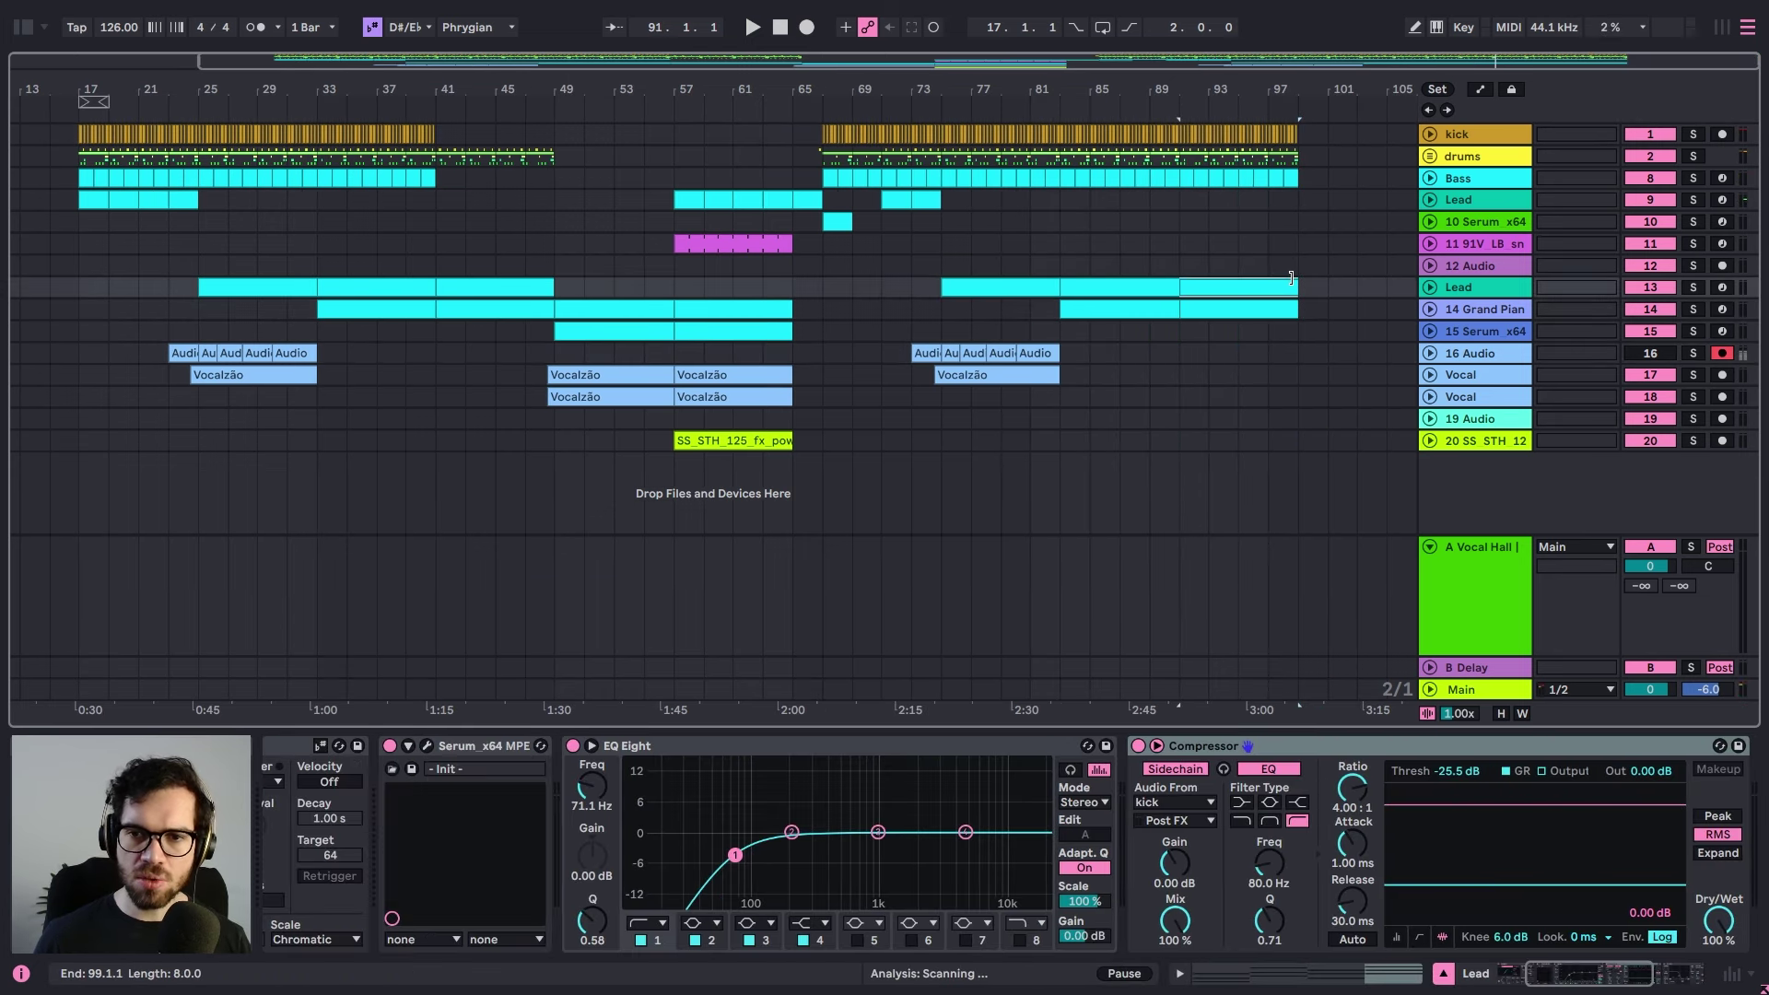
pyautogui.press('Down')
pyautogui.press('space')
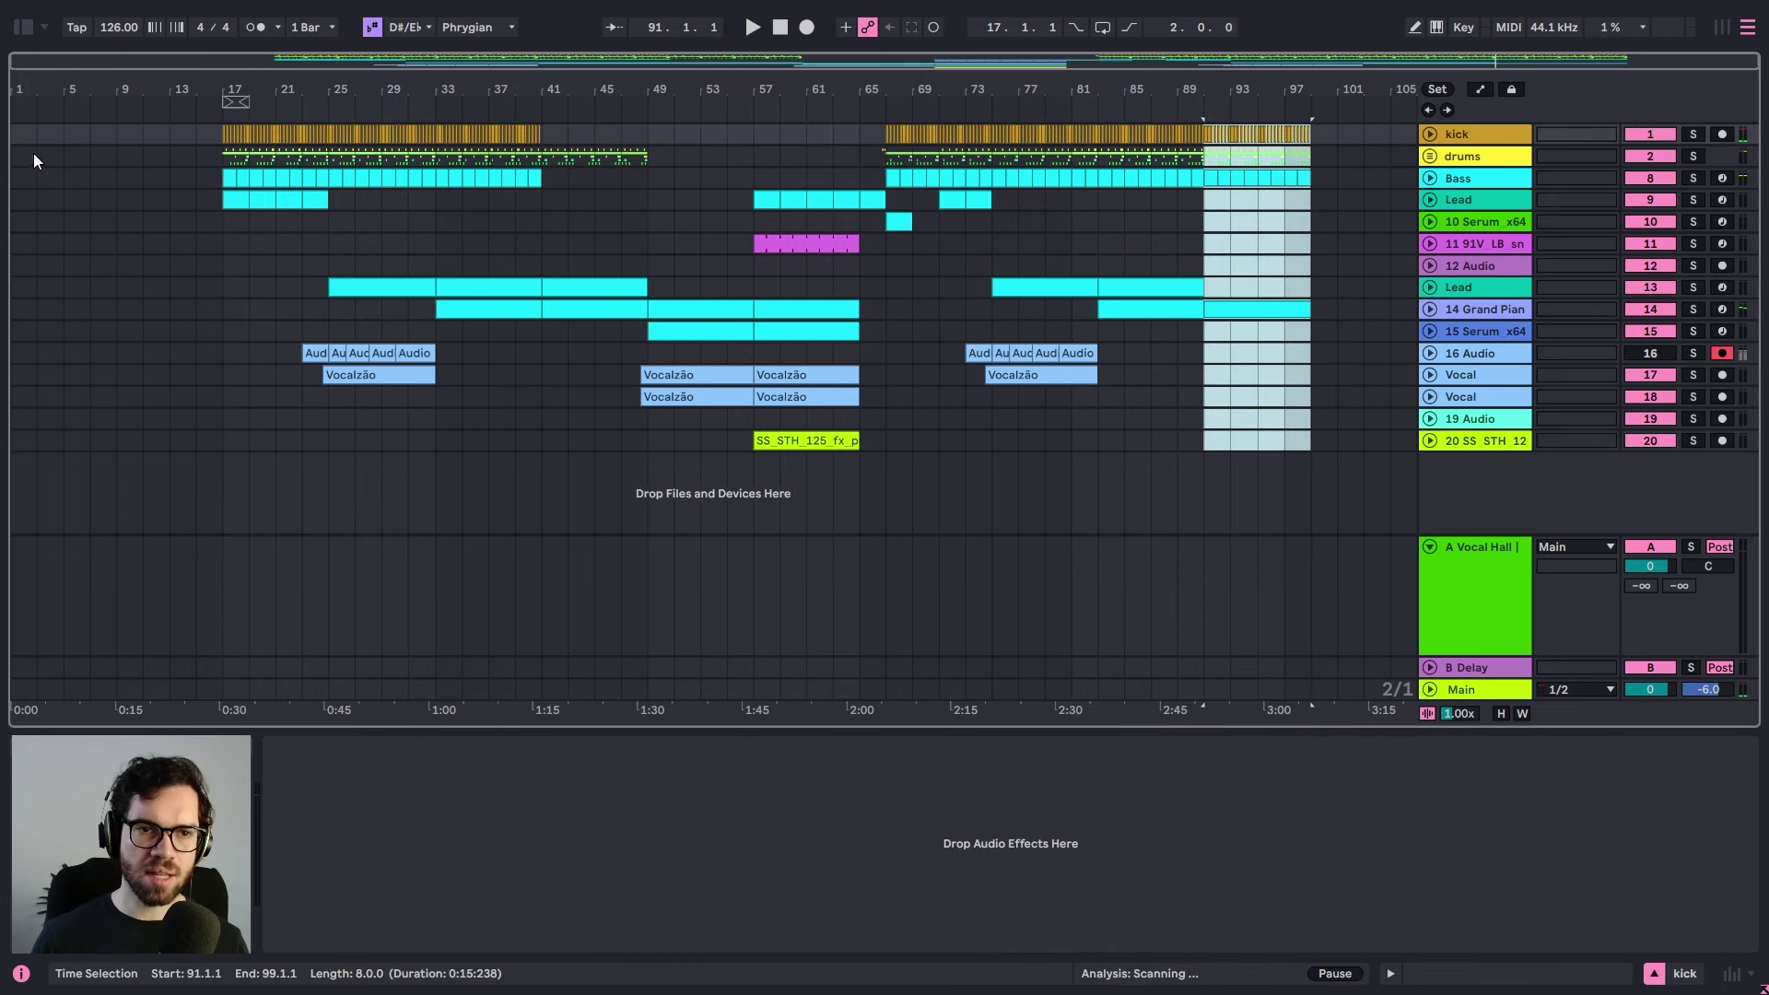
pyautogui.click(14, 140)
pyautogui.hotkey('ctrl', 'v')
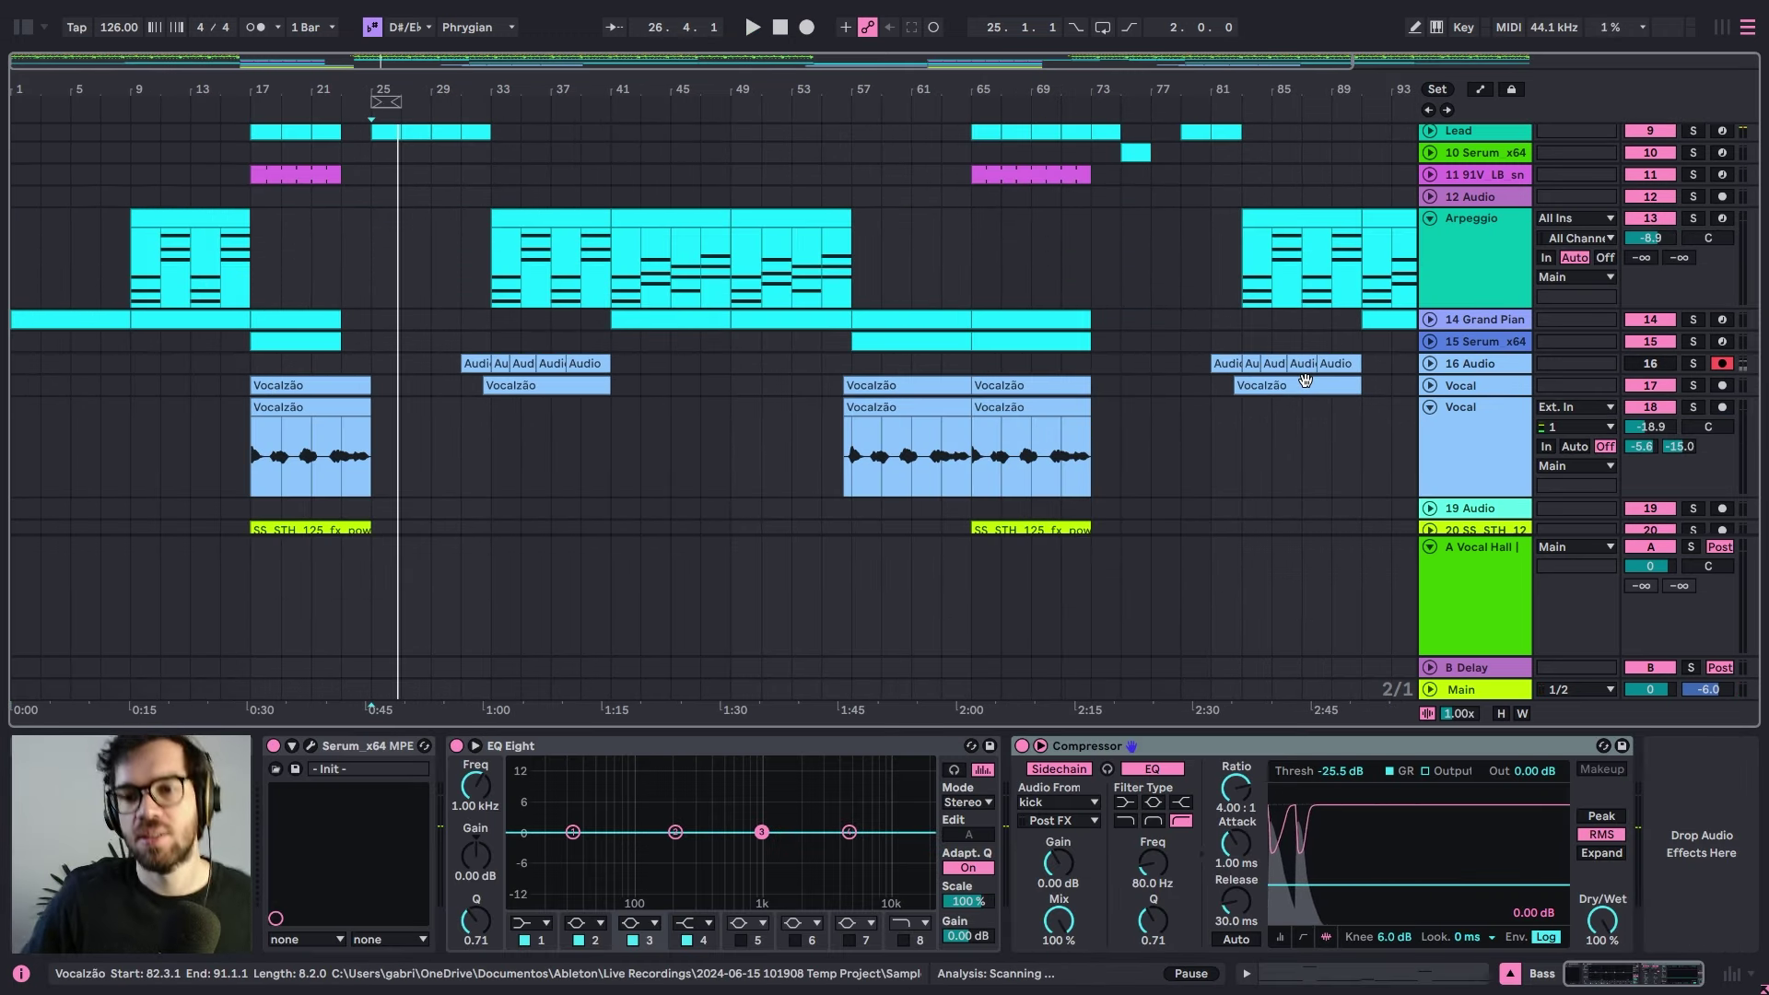
# - Collapse all the arrangement tracks, including the Fx group, into a compact overview
pyautogui.click(1456, 281)
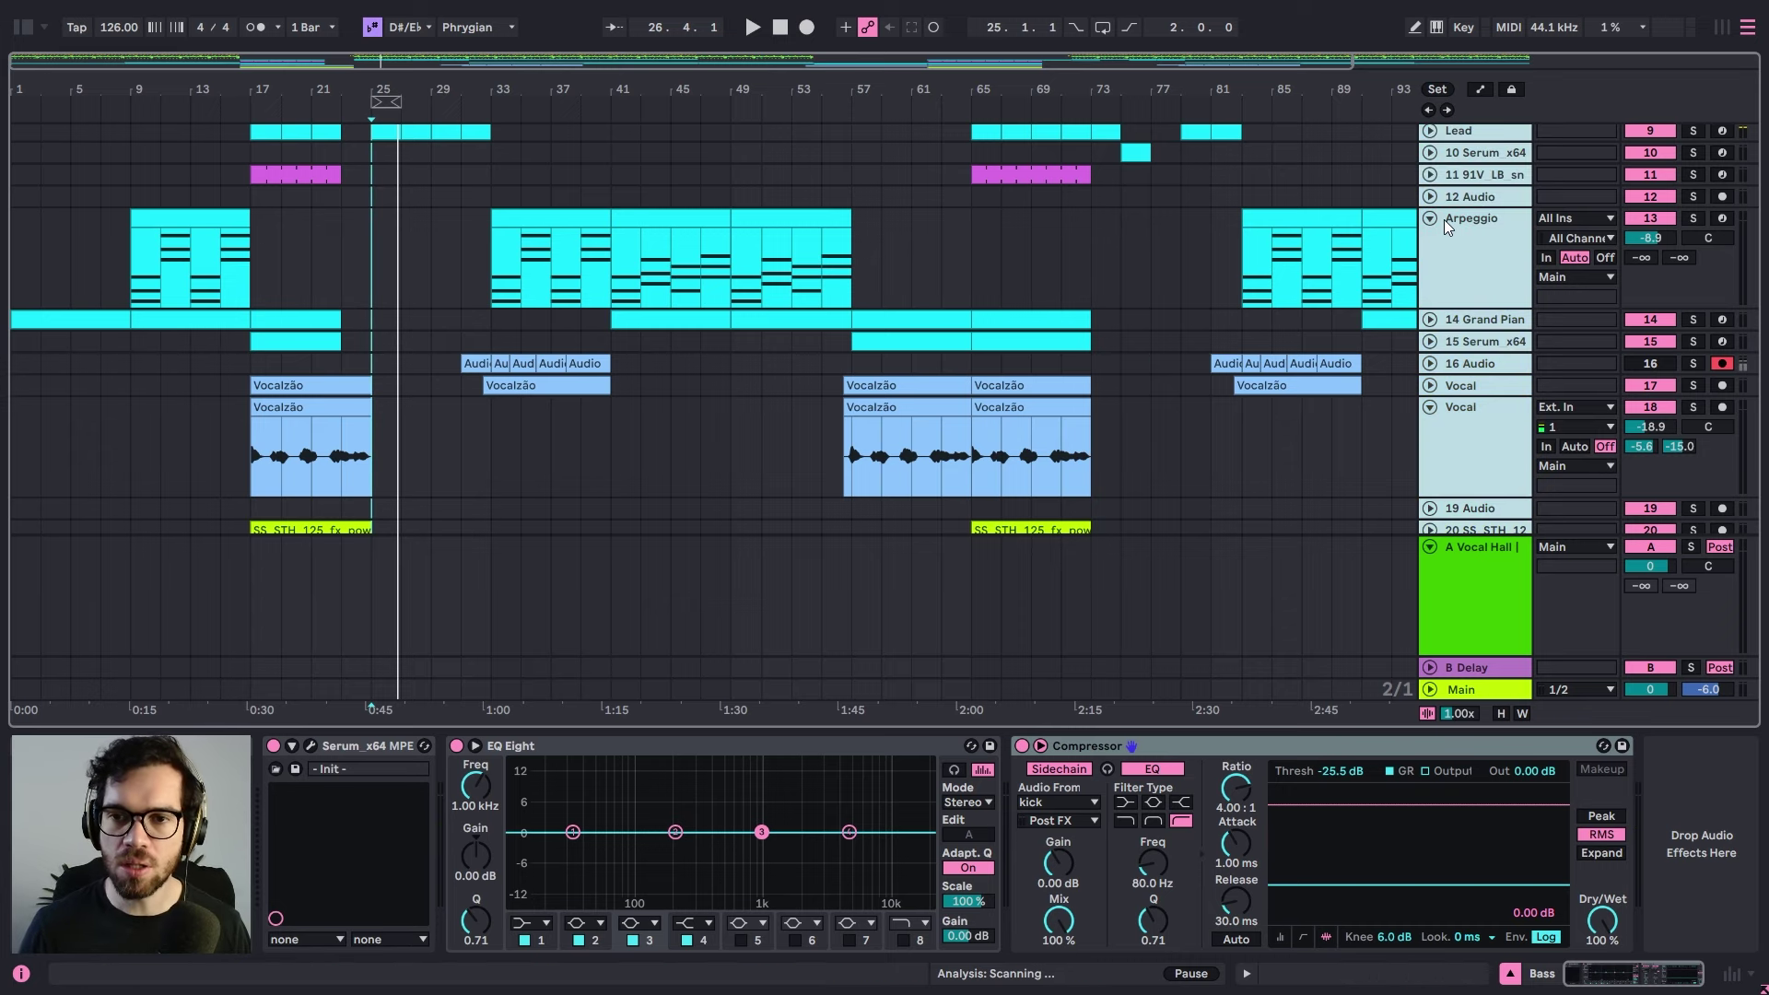
pyautogui.press('a')
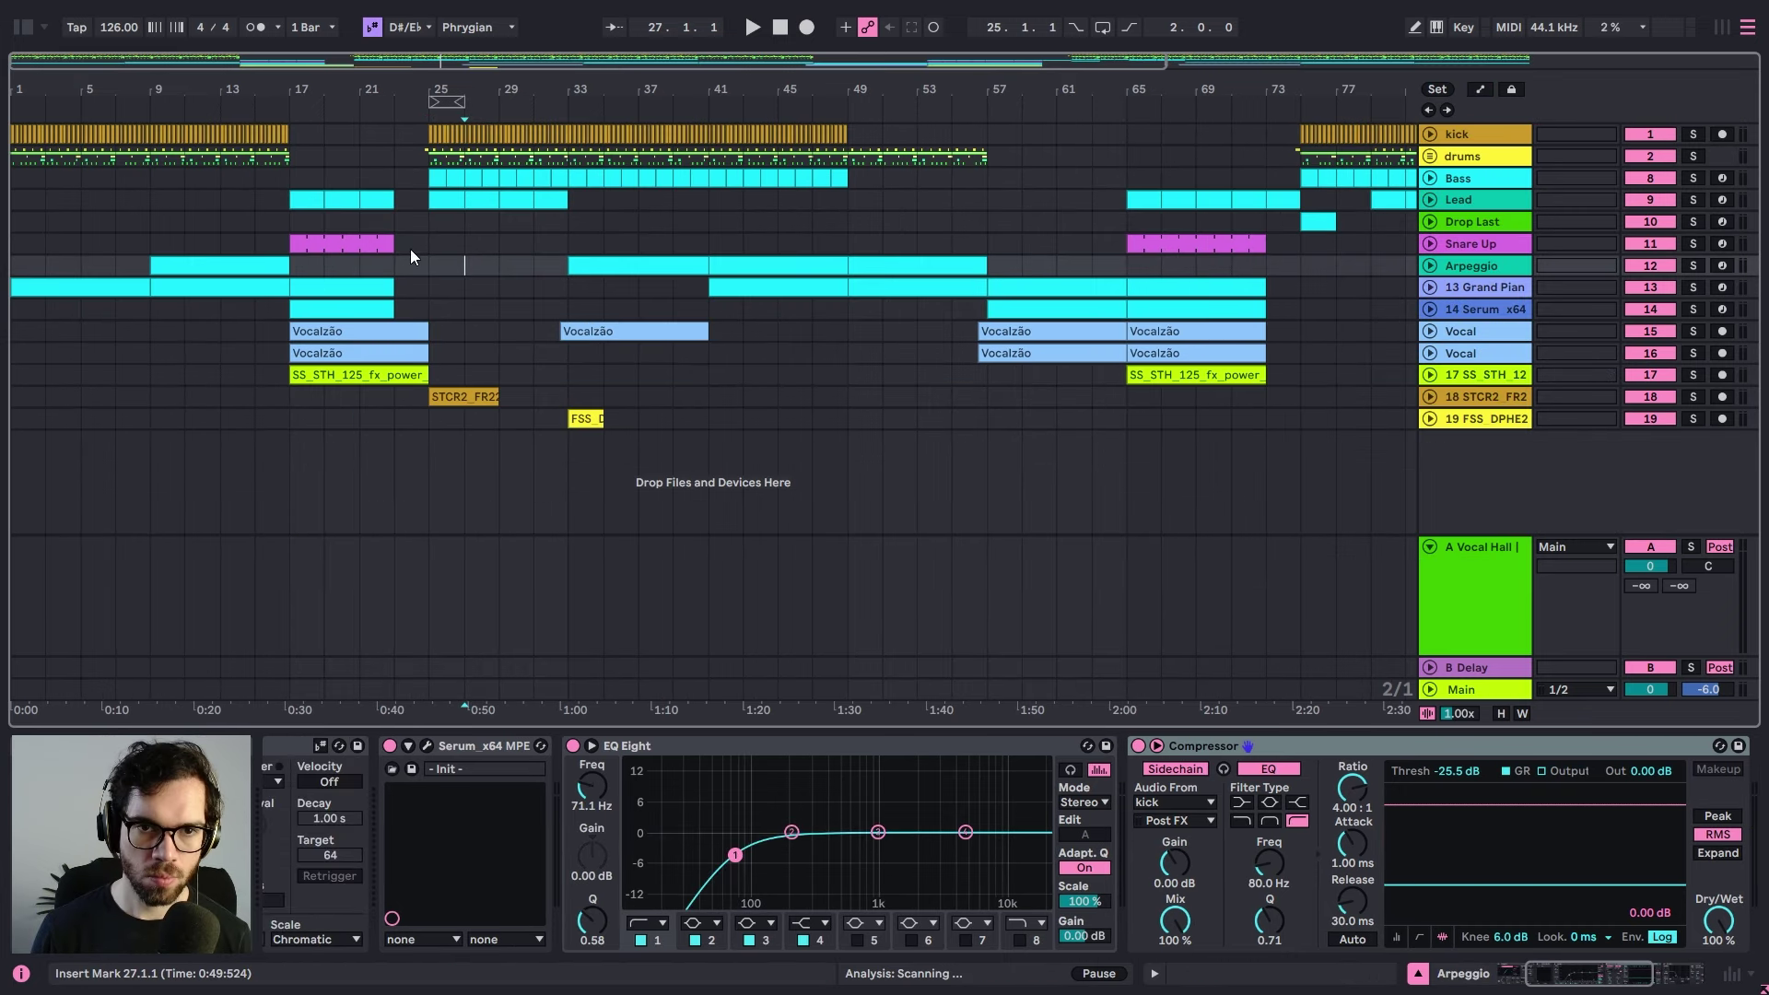
pyautogui.click(411, 247)
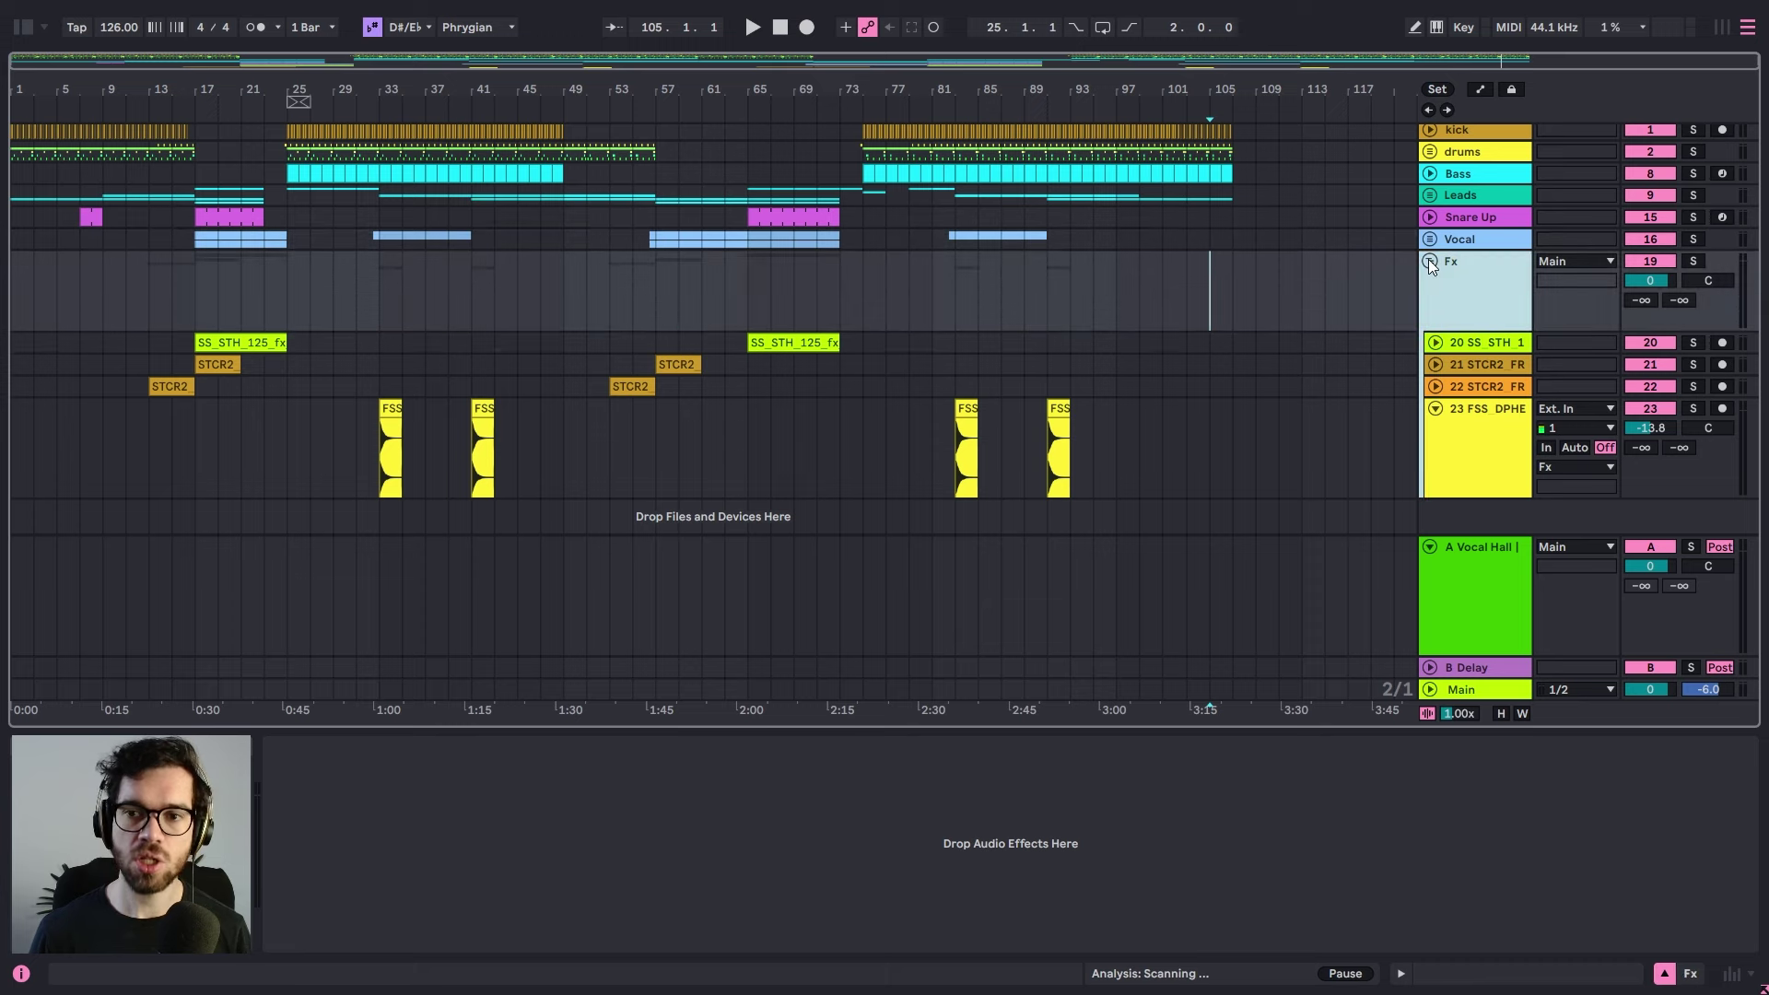
pyautogui.click(1302, 265)
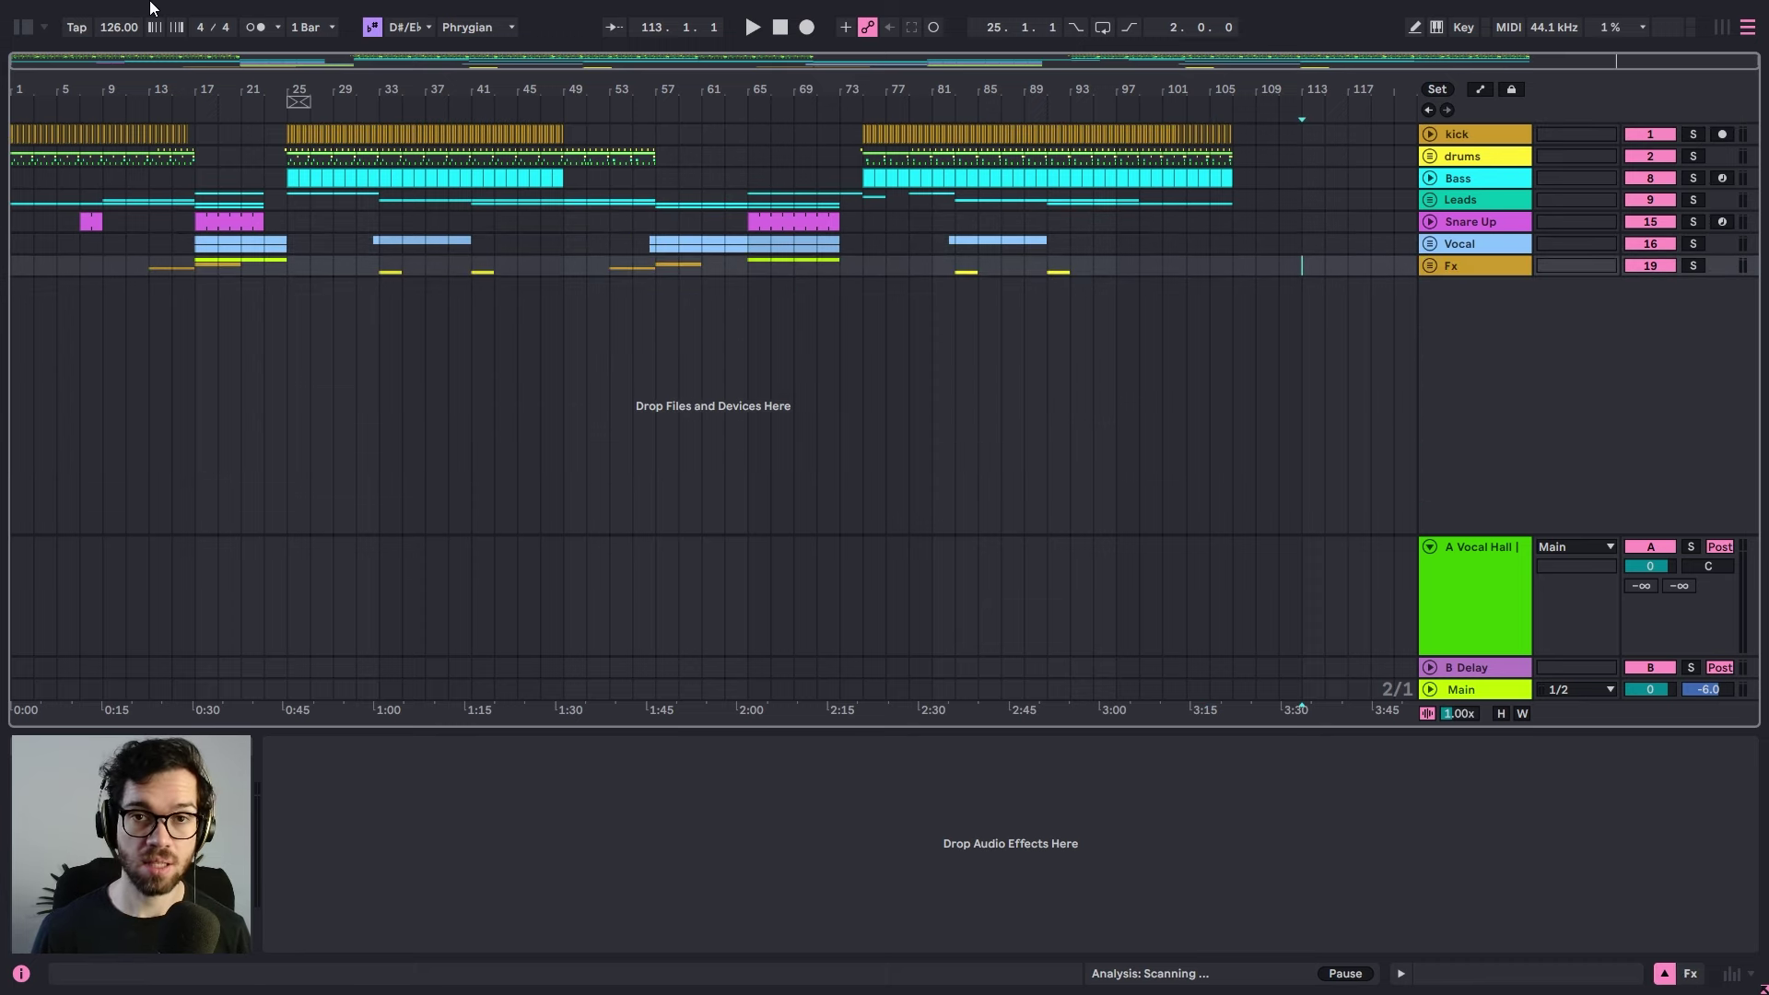
# - Find EQ Eight among the audio effects and add it to the drums group
pyautogui.click(22, 28)
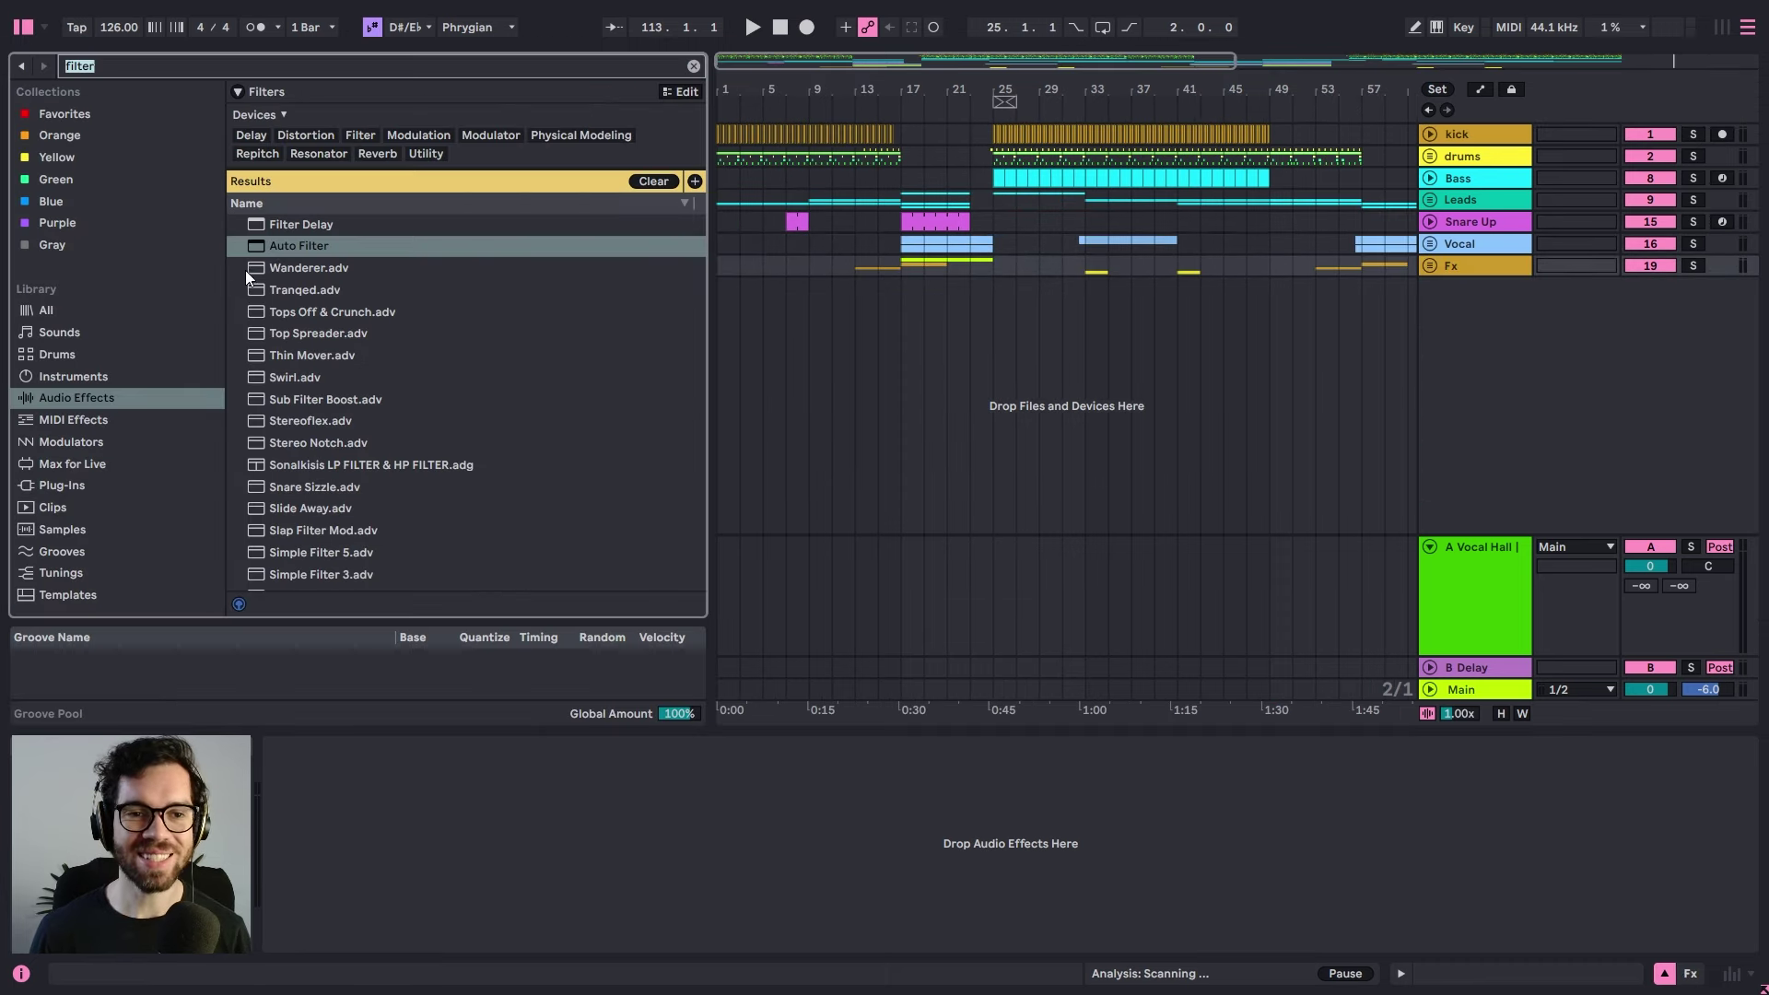
pyautogui.write('eq')
pyautogui.moveTo(290, 230); pyautogui.dragTo(1052, 156)
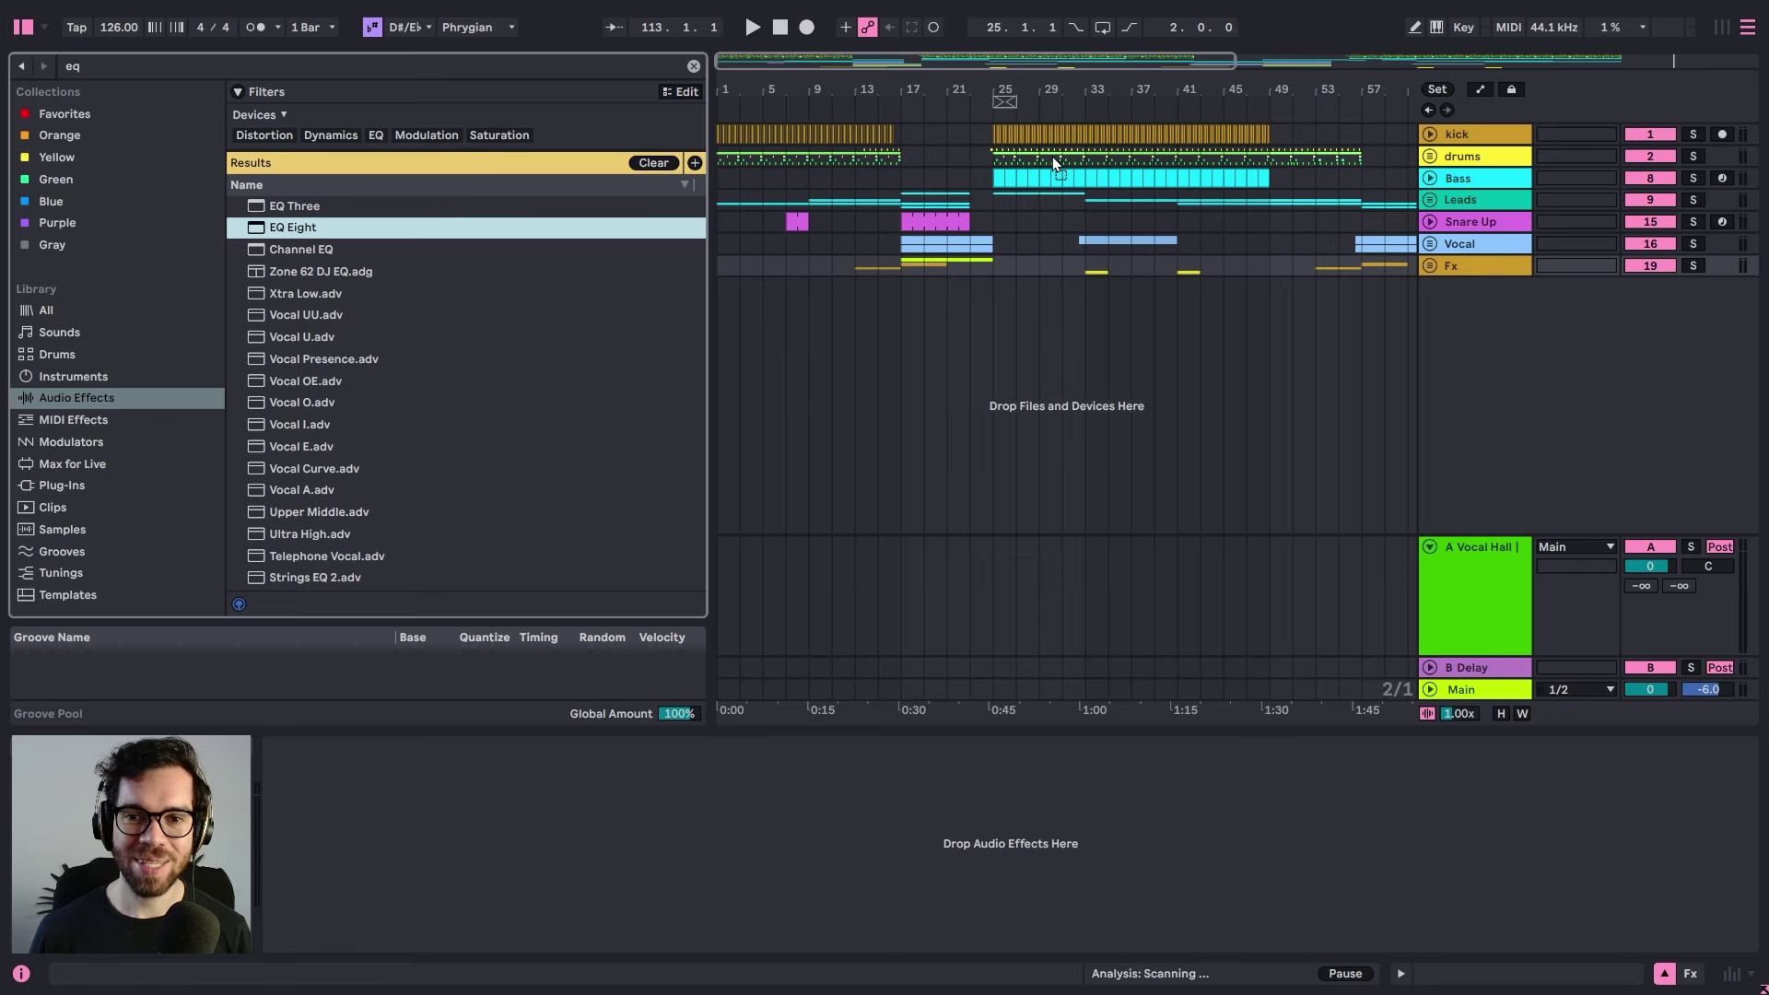
# - Unfold the drums group and show its Auto Filter Frequency automation
pyautogui.click(1431, 156)
pyautogui.press('a')
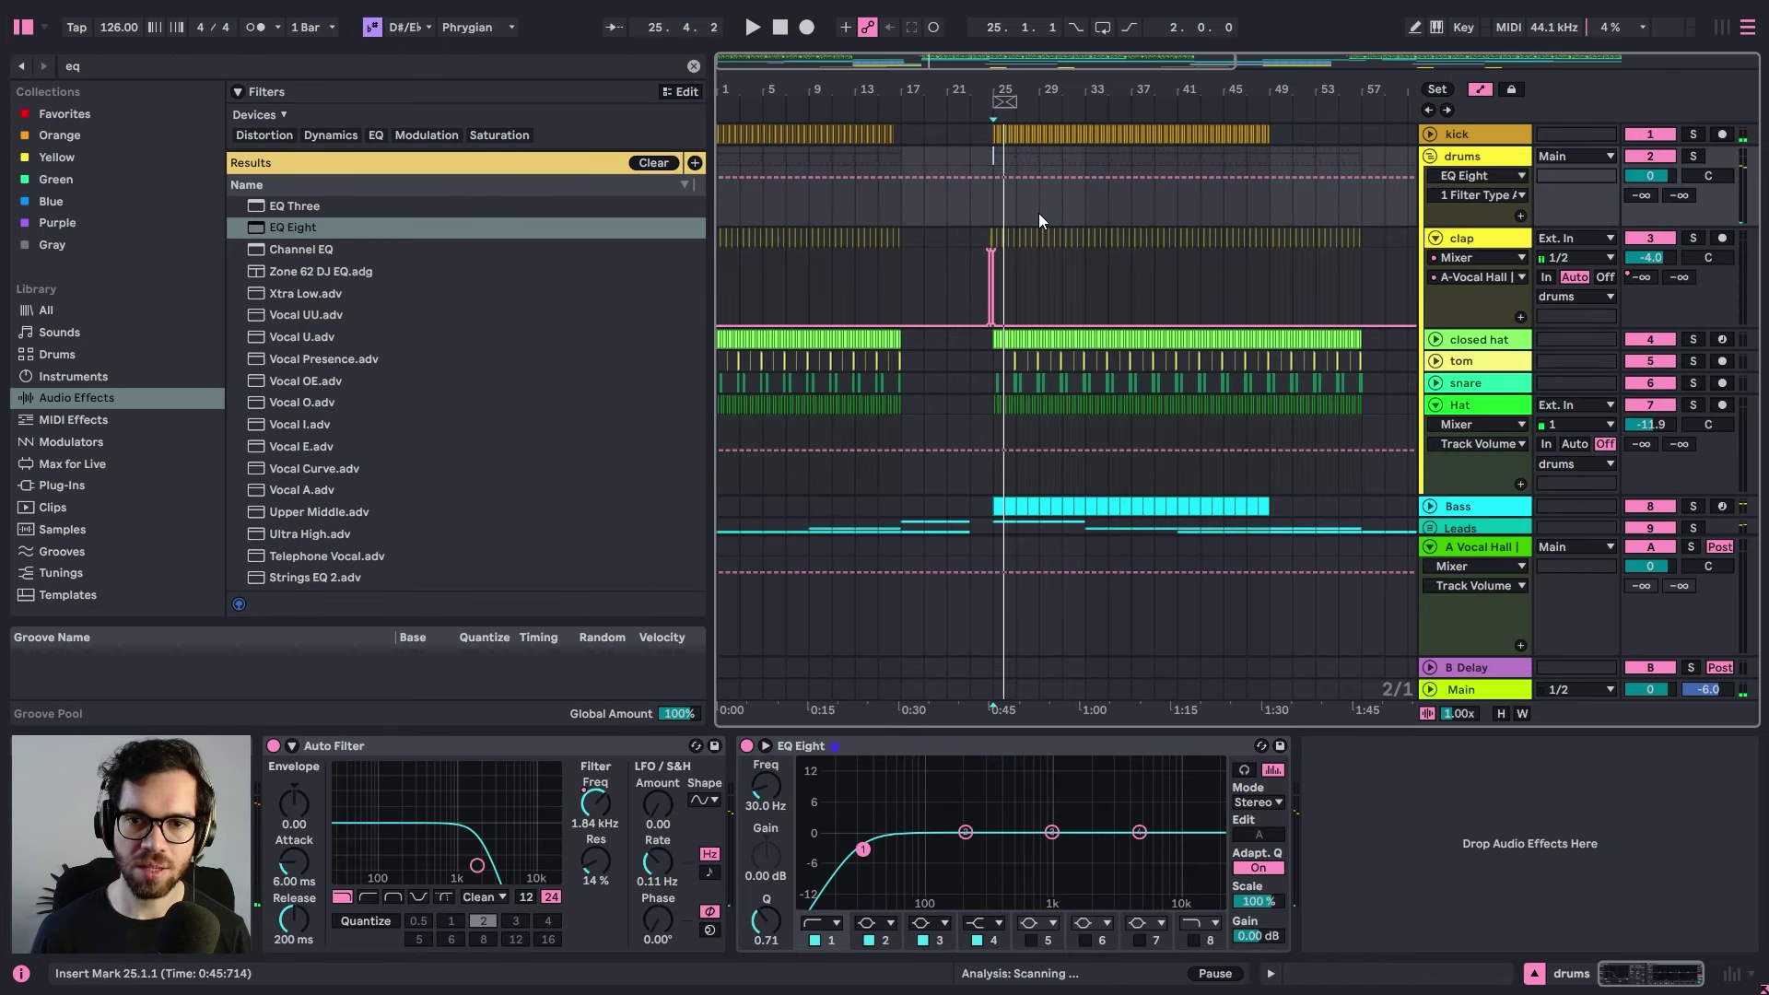
pyautogui.click(1475, 177)
pyautogui.click(1476, 210)
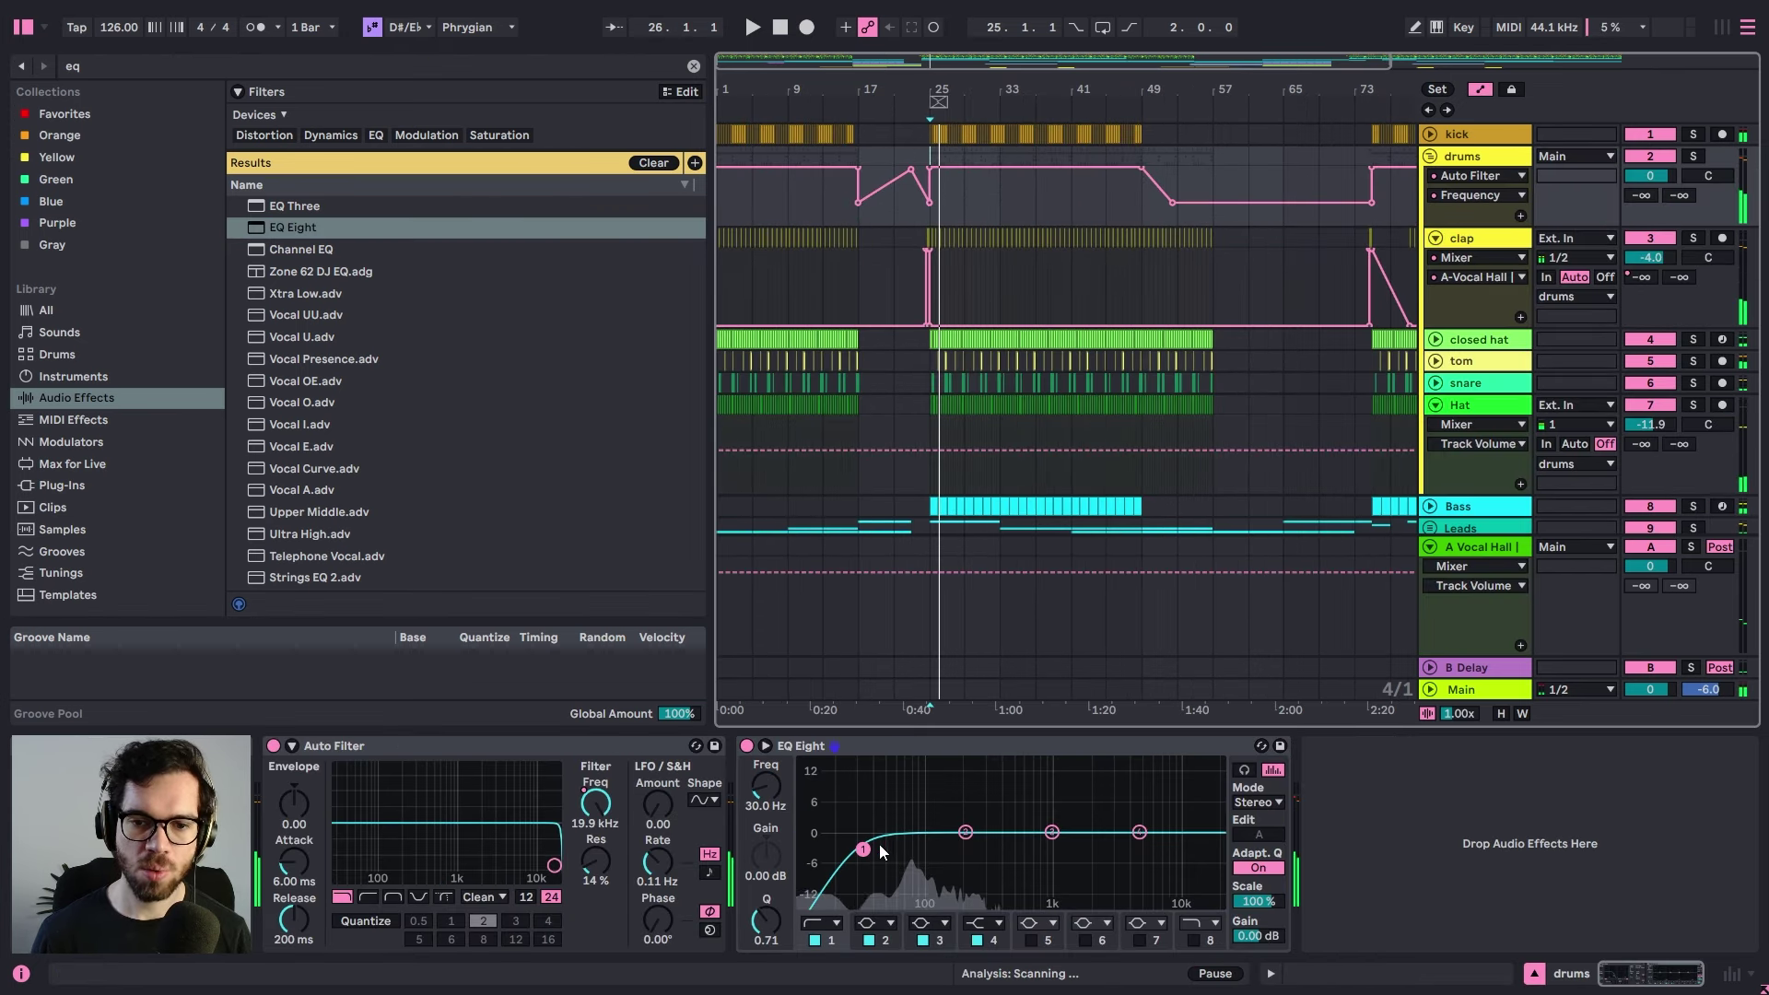
# - Raise the low cut of the drums group's EQ Eight to 141 Hz during playback
pyautogui.moveTo(880, 848); pyautogui.dragTo(946, 855)
pyautogui.press('space')
pyautogui.press('space')
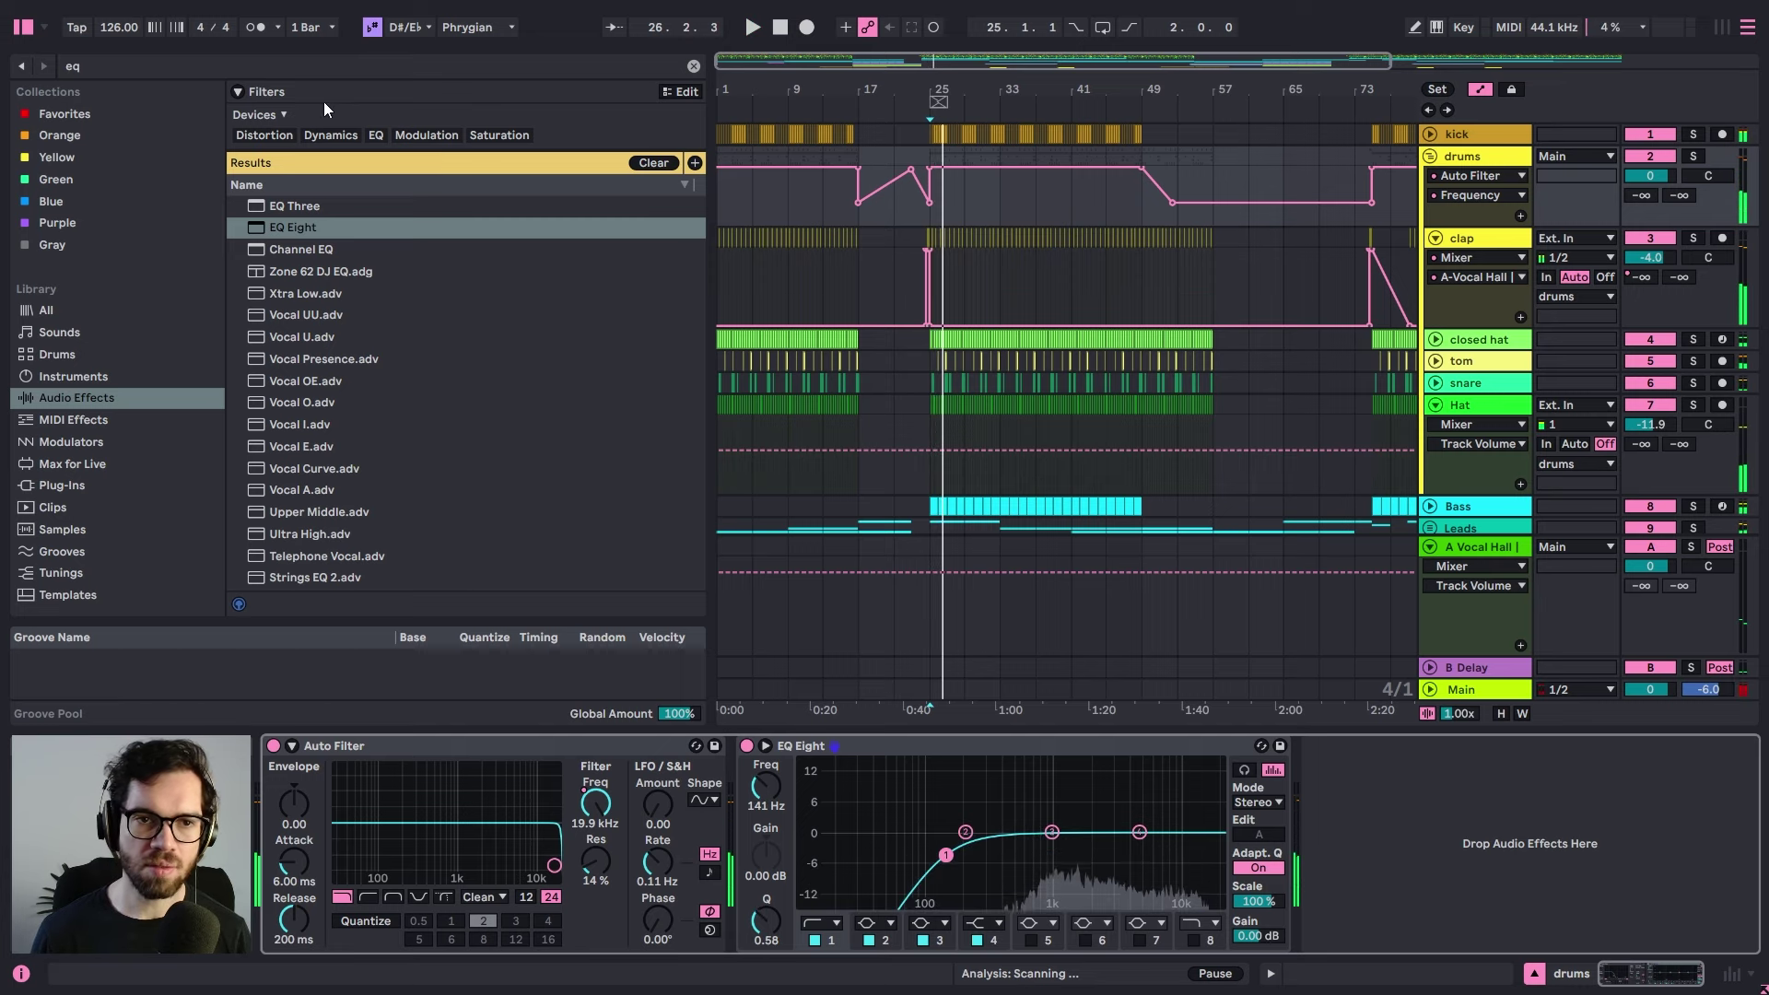
# - Add a Glue Compressor to the drums group with a threshold of -9.84 dB
pyautogui.click(300, 59)
pyautogui.write('glue')
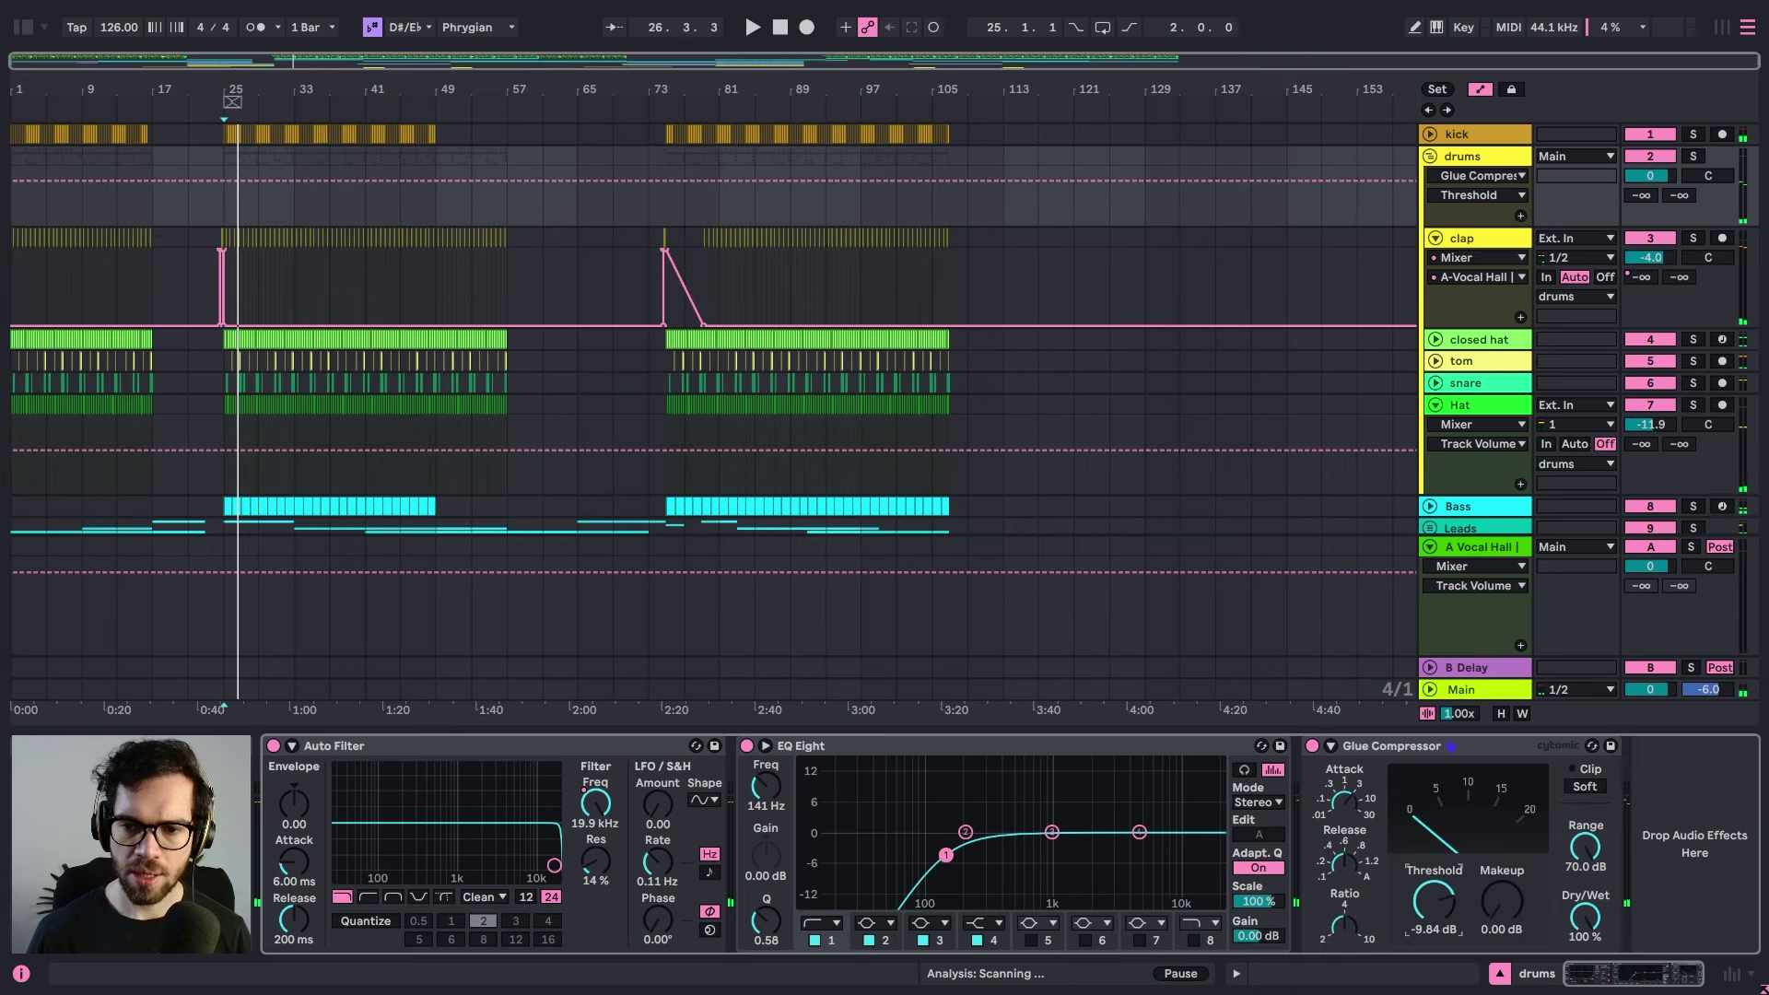
pyautogui.press('space')
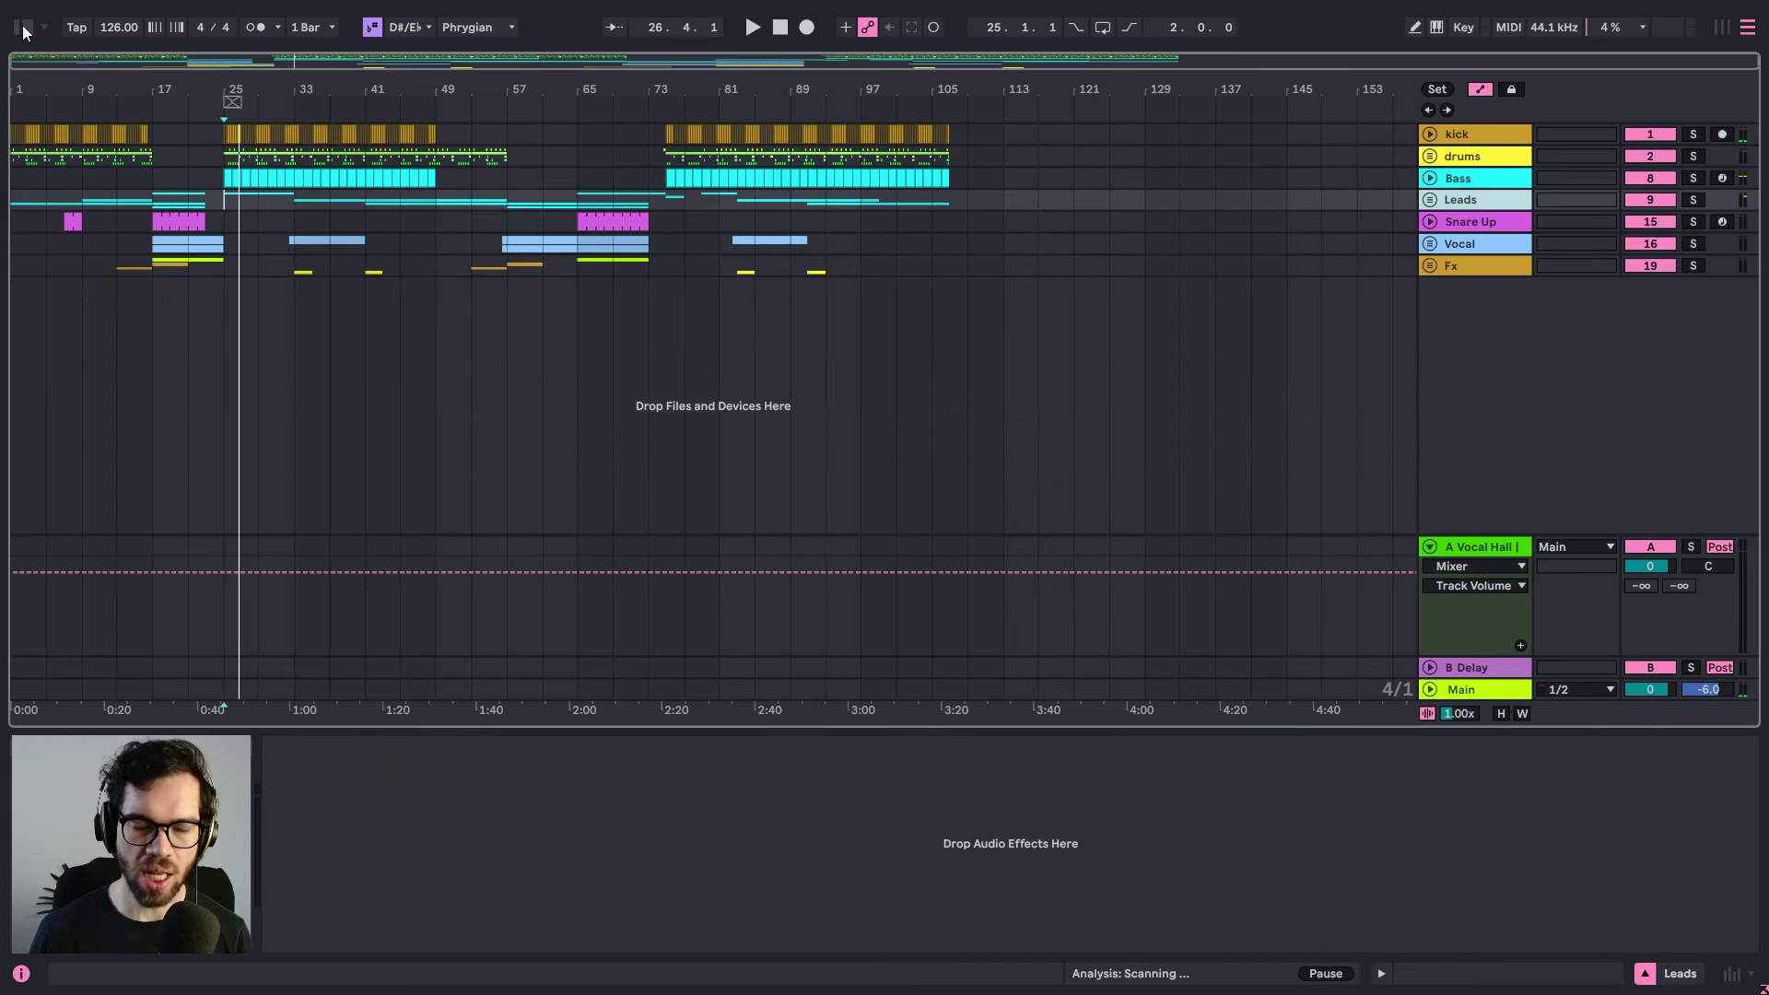
# - Add EQ Eight to the Leads group and search the audio effects for OTT
pyautogui.hotkey('ctrl', 'alt', 'b')
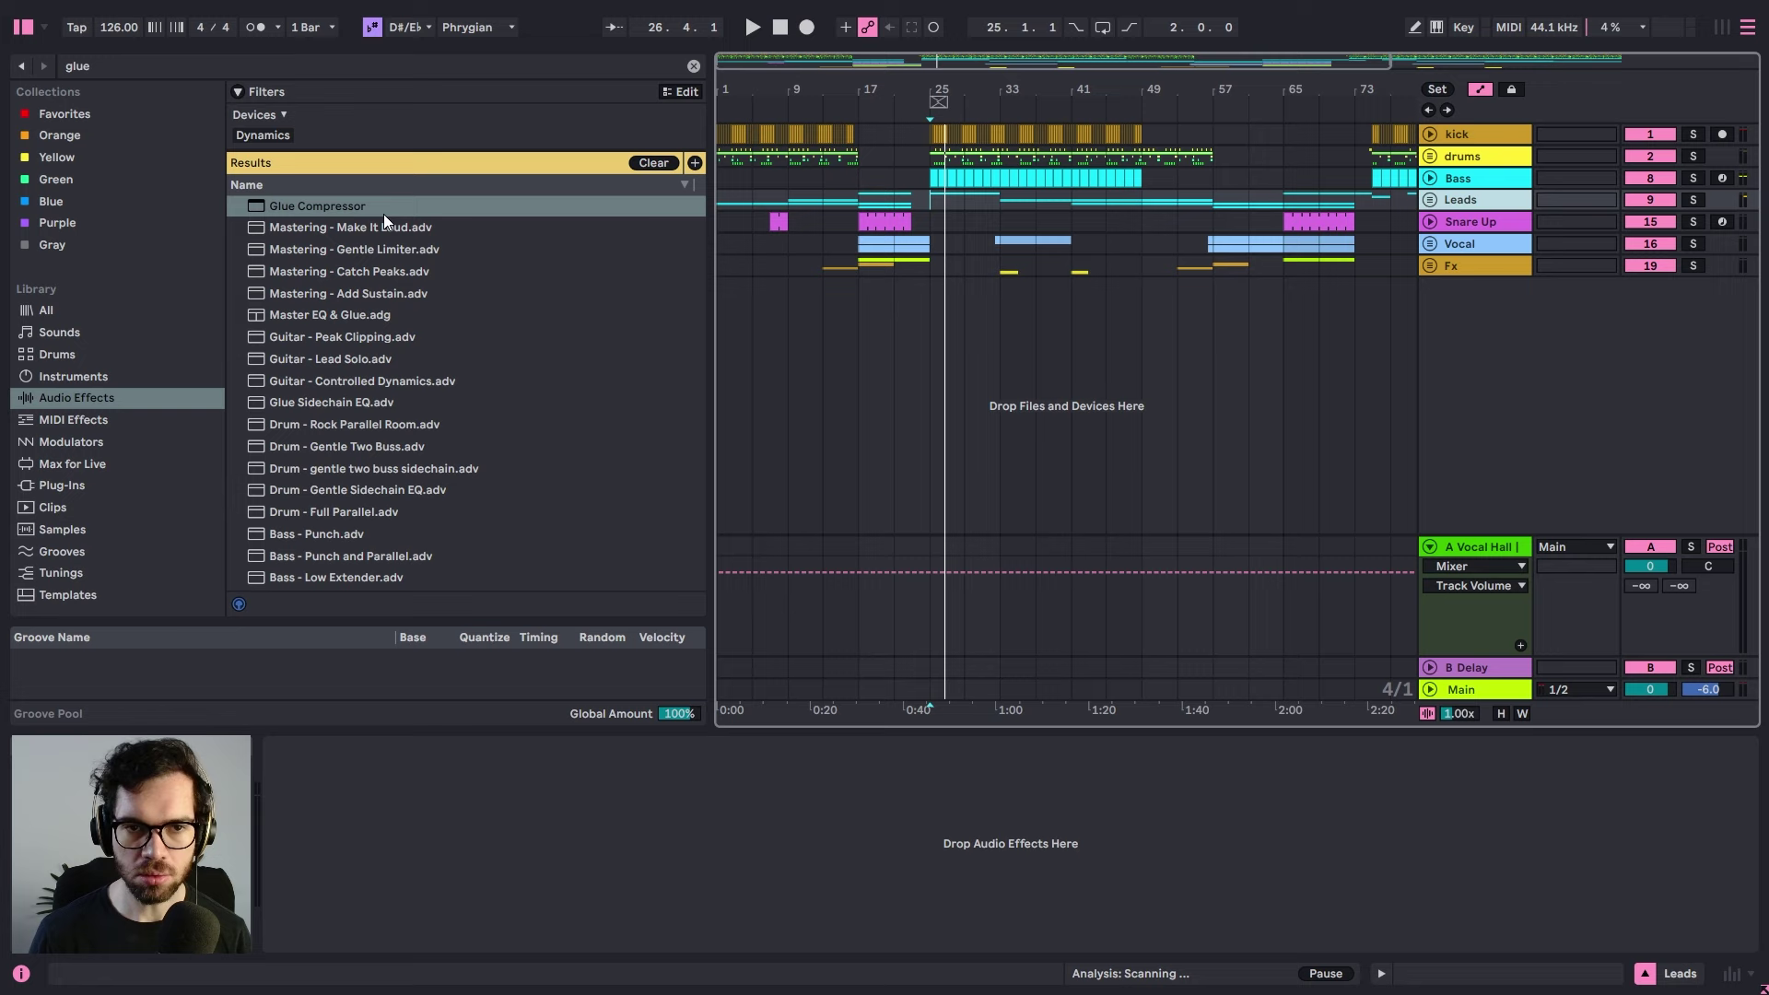
pyautogui.hotkey('ctrl', 'f')
pyautogui.write('eq')
pyautogui.doubleClick(296, 221)
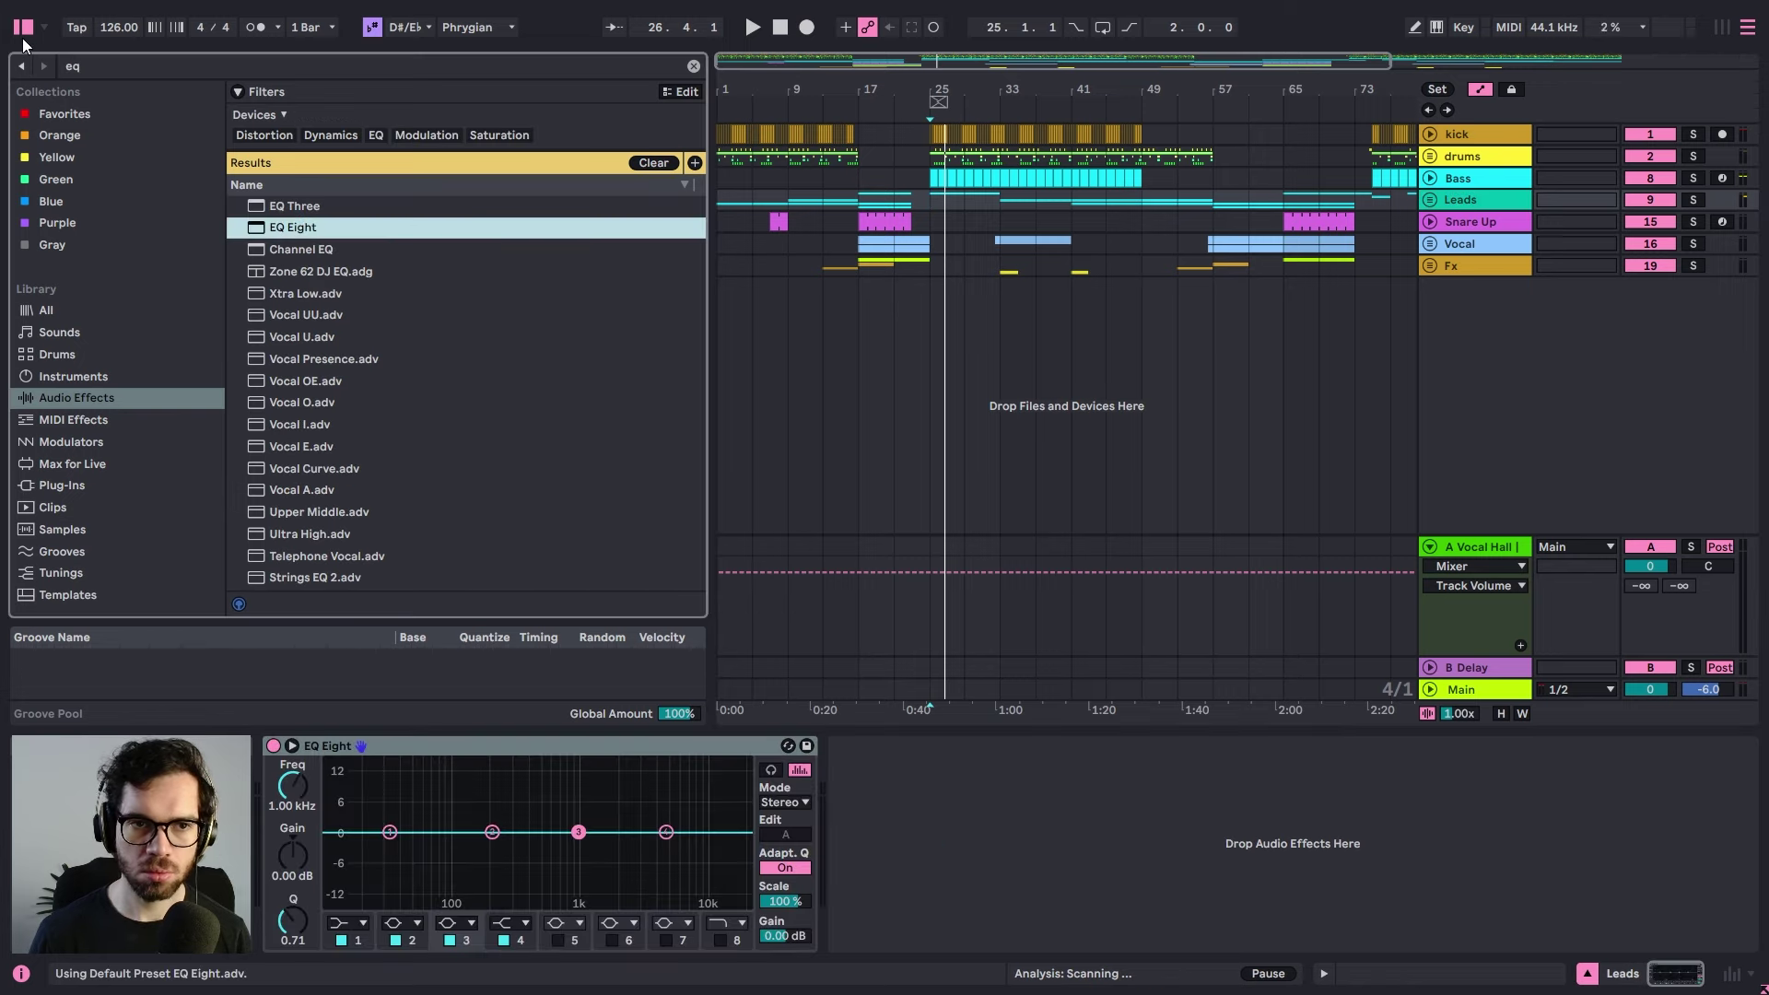
pyautogui.hotkey('ctrl', 'f')
pyautogui.write('ott')
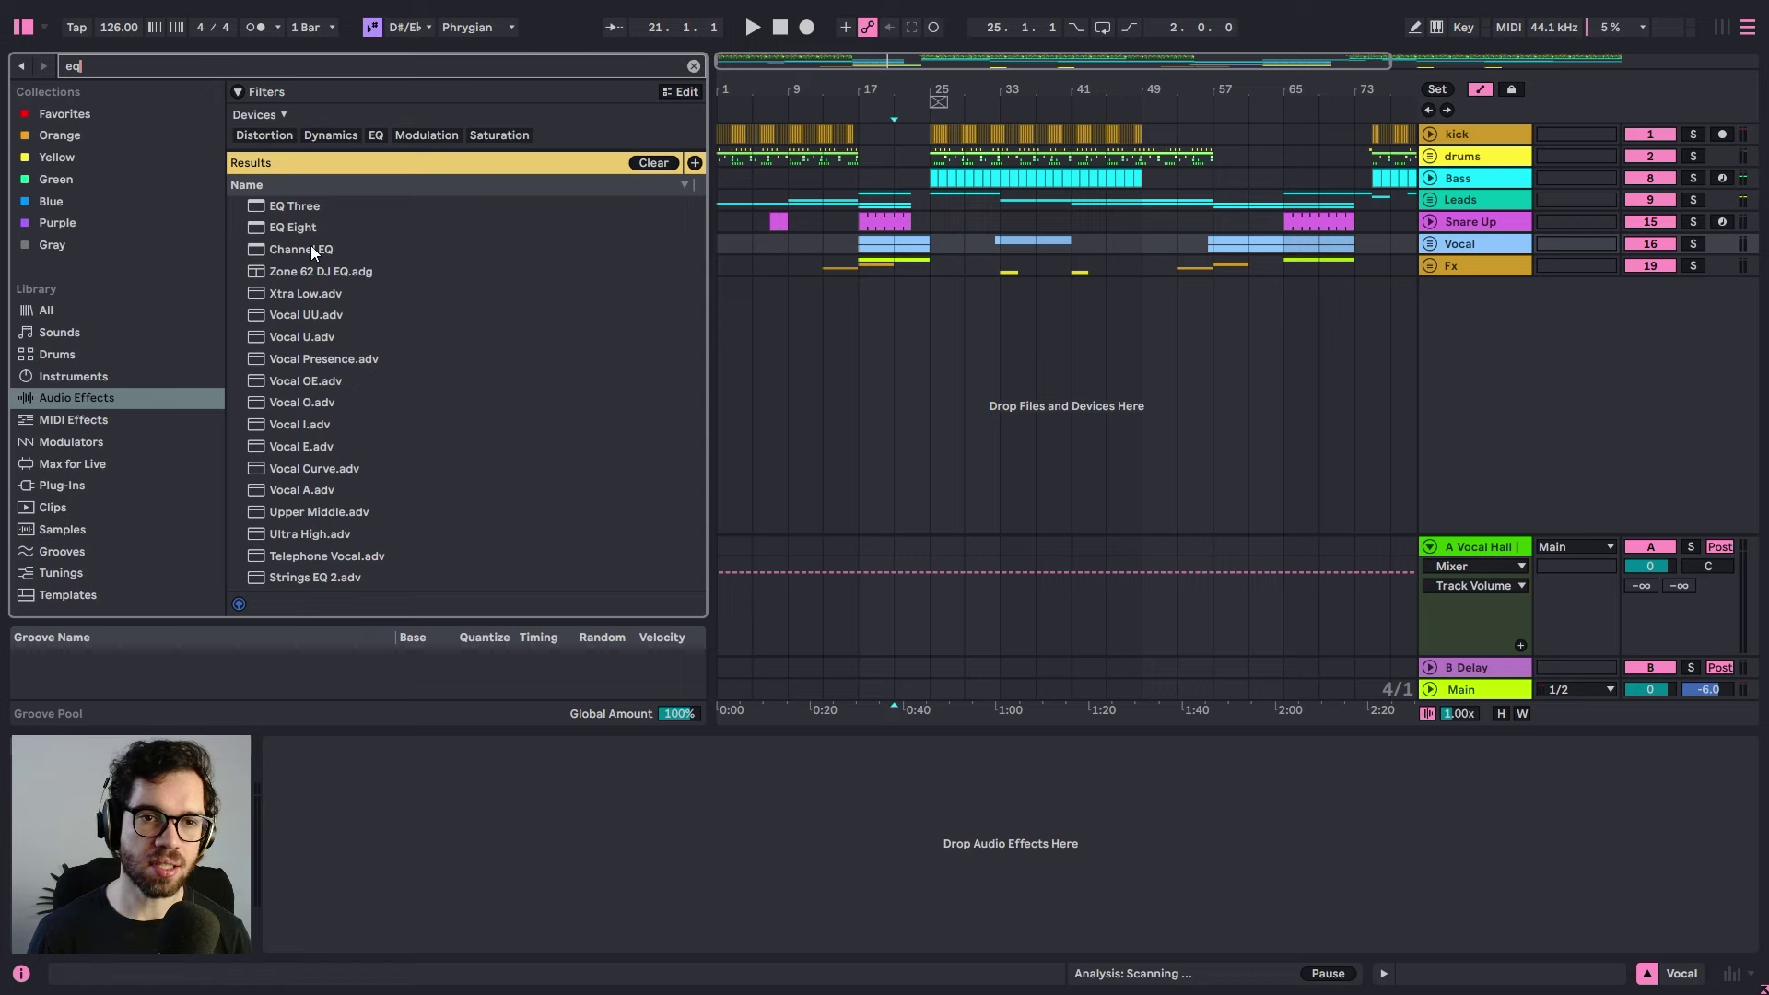
# - Add EQ Eight to the Vocal group and unfold the group to show its tracks
pyautogui.doubleClick(304, 228)
pyautogui.click(1431, 244)
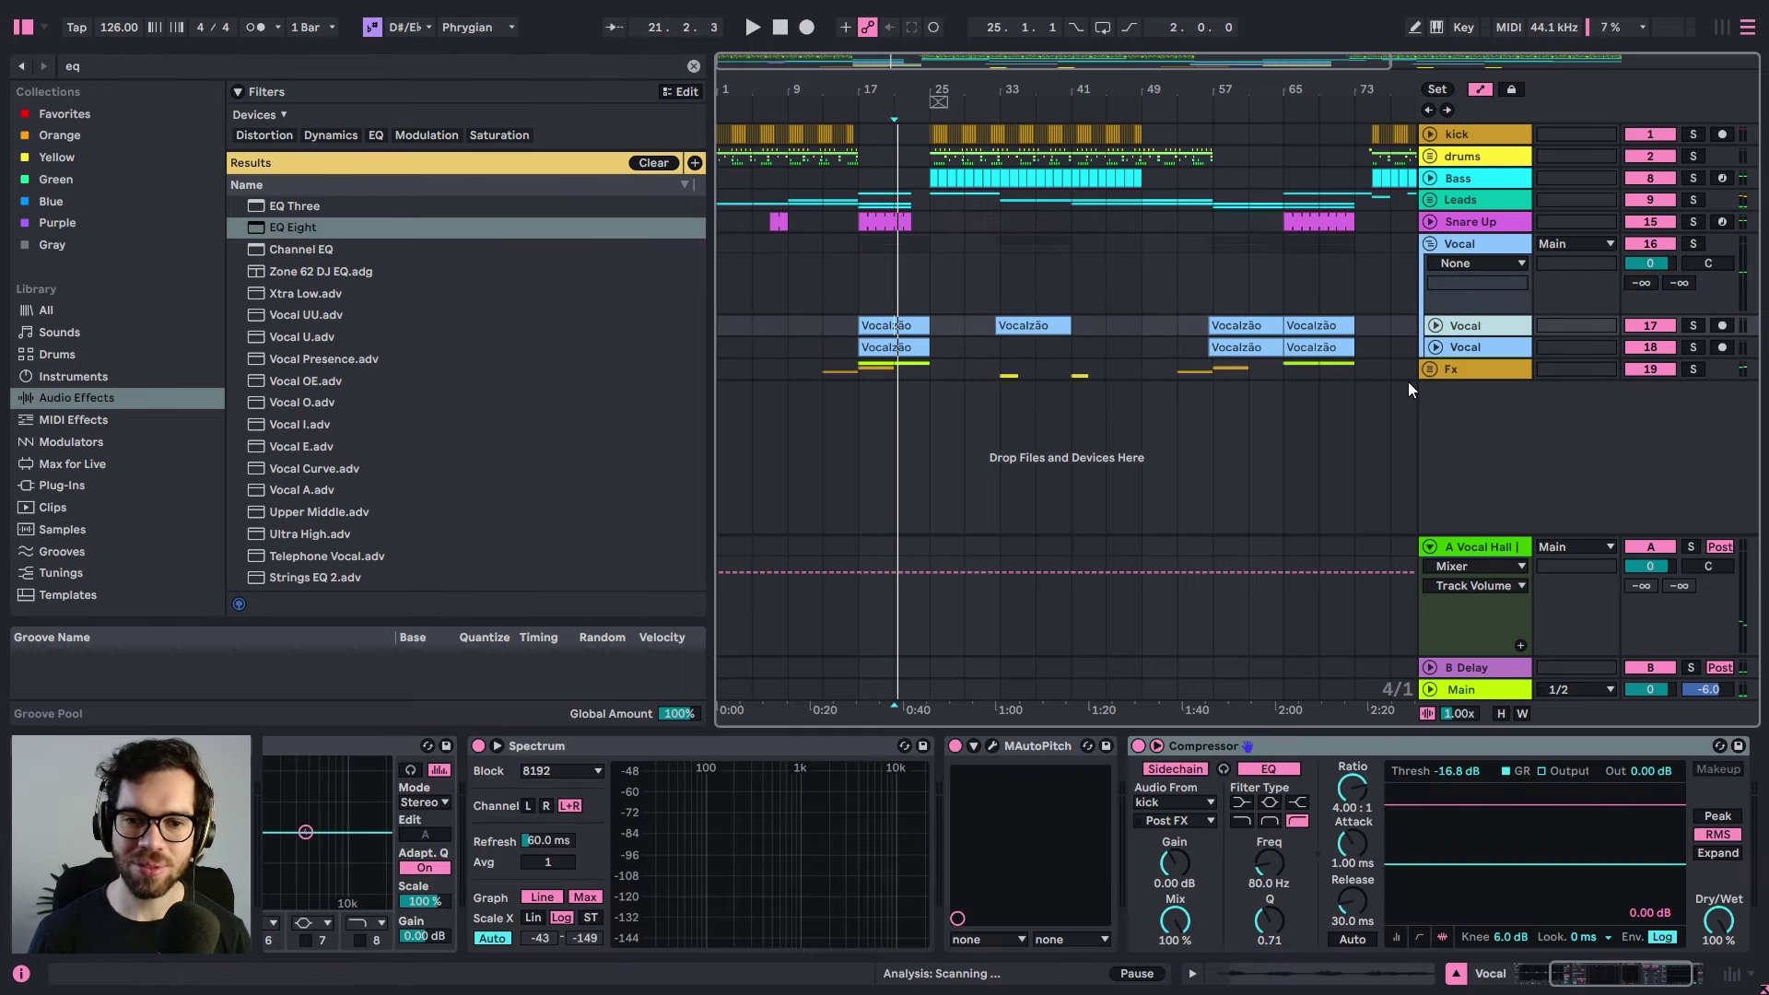
pyautogui.click(1425, 286)
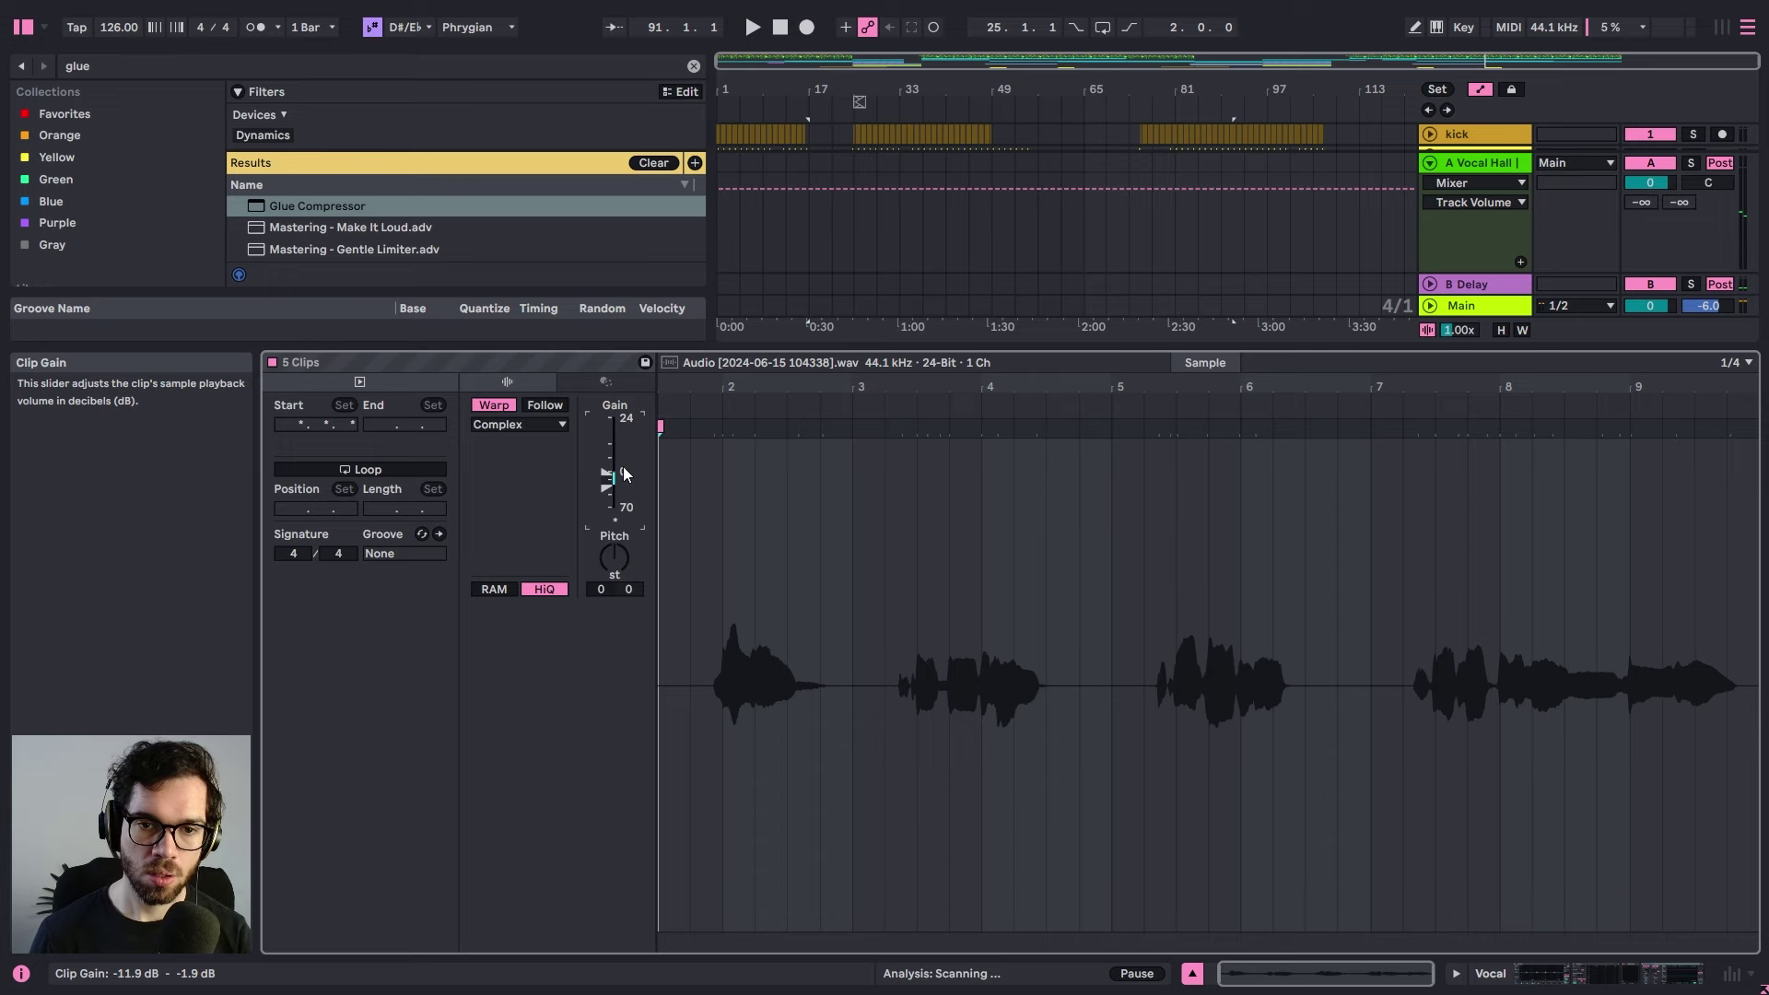
# - Reset the five vocal clips' gain to 0.0 dB and add a Glue Compressor (threshold -22.5 dB, makeup 4.29 dB) to the Vocal group
pyautogui.doubleClick(623, 468)
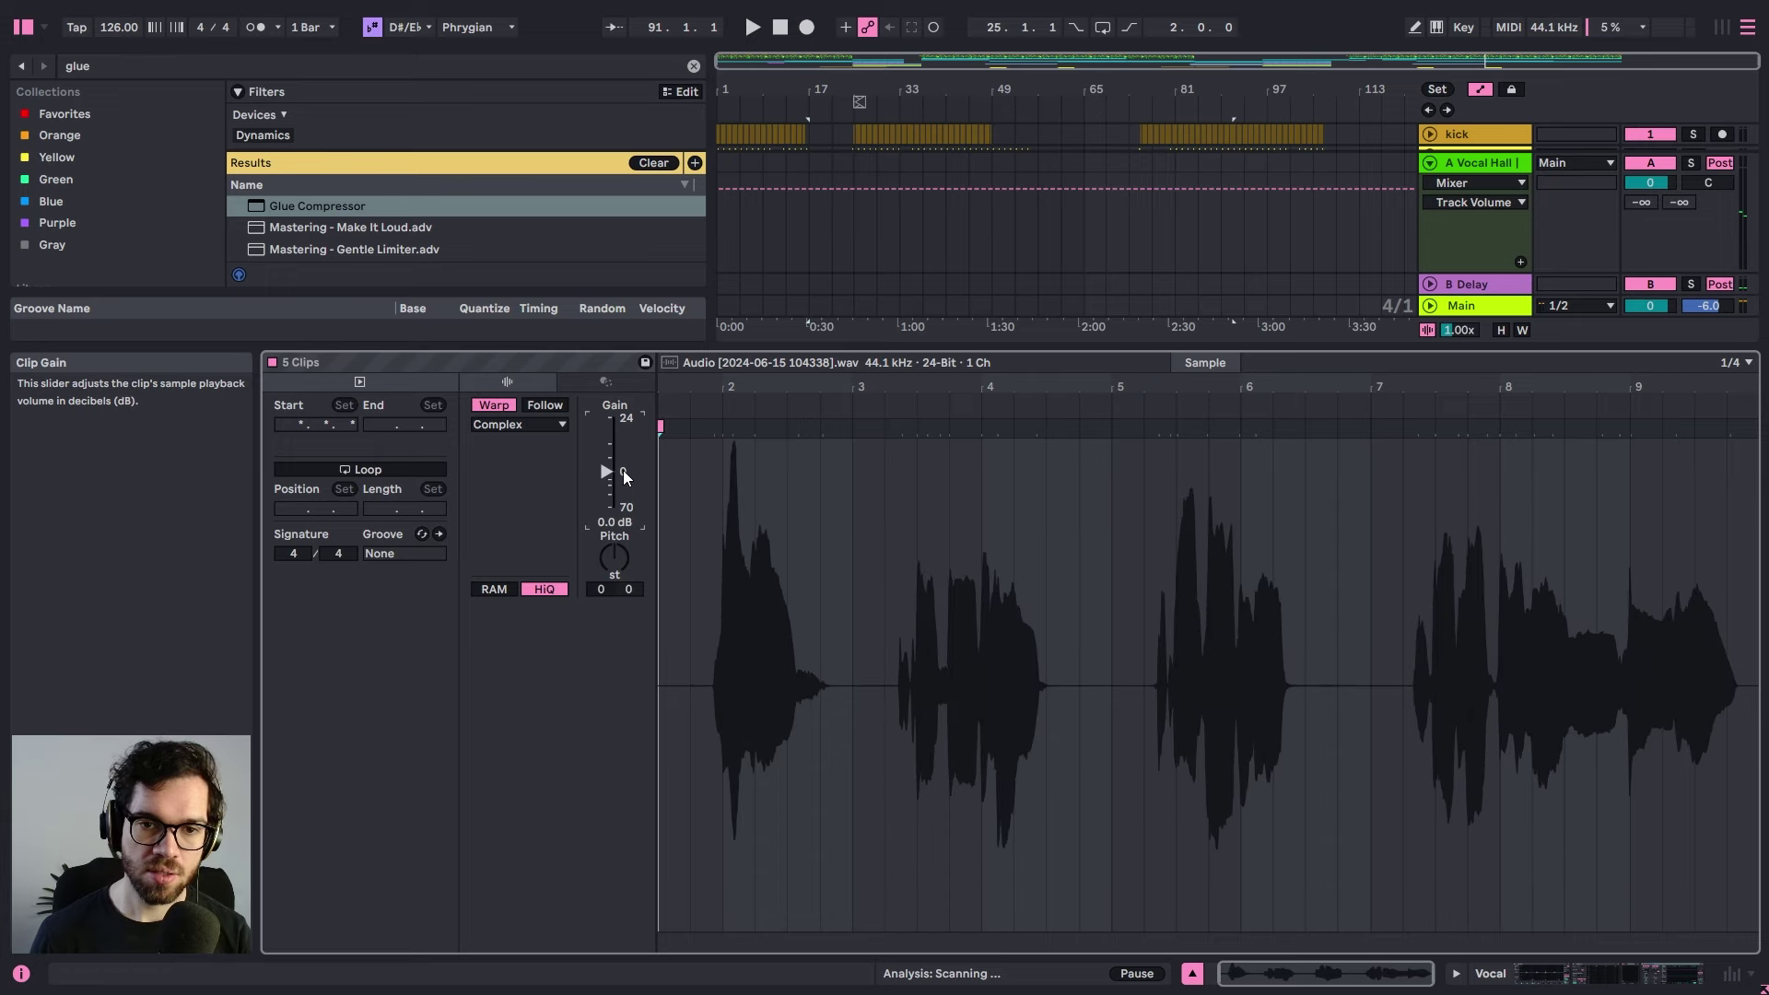
pyautogui.click(1192, 973)
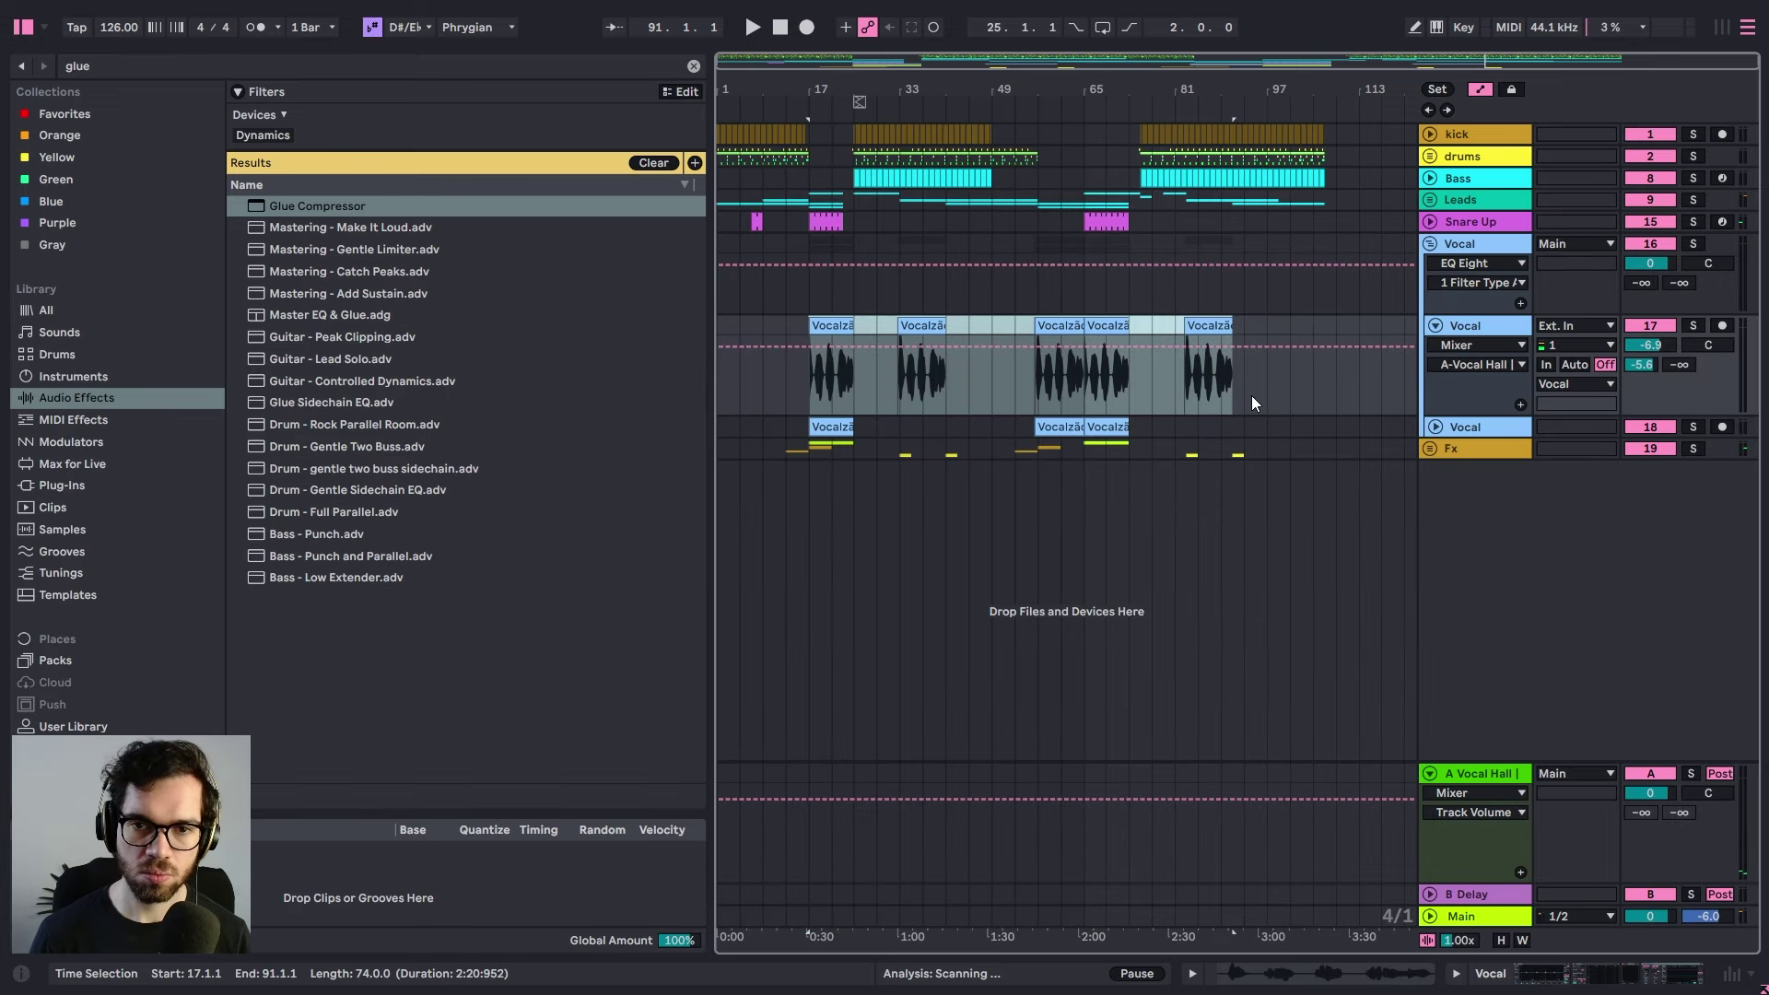
pyautogui.doubleClick(1473, 250)
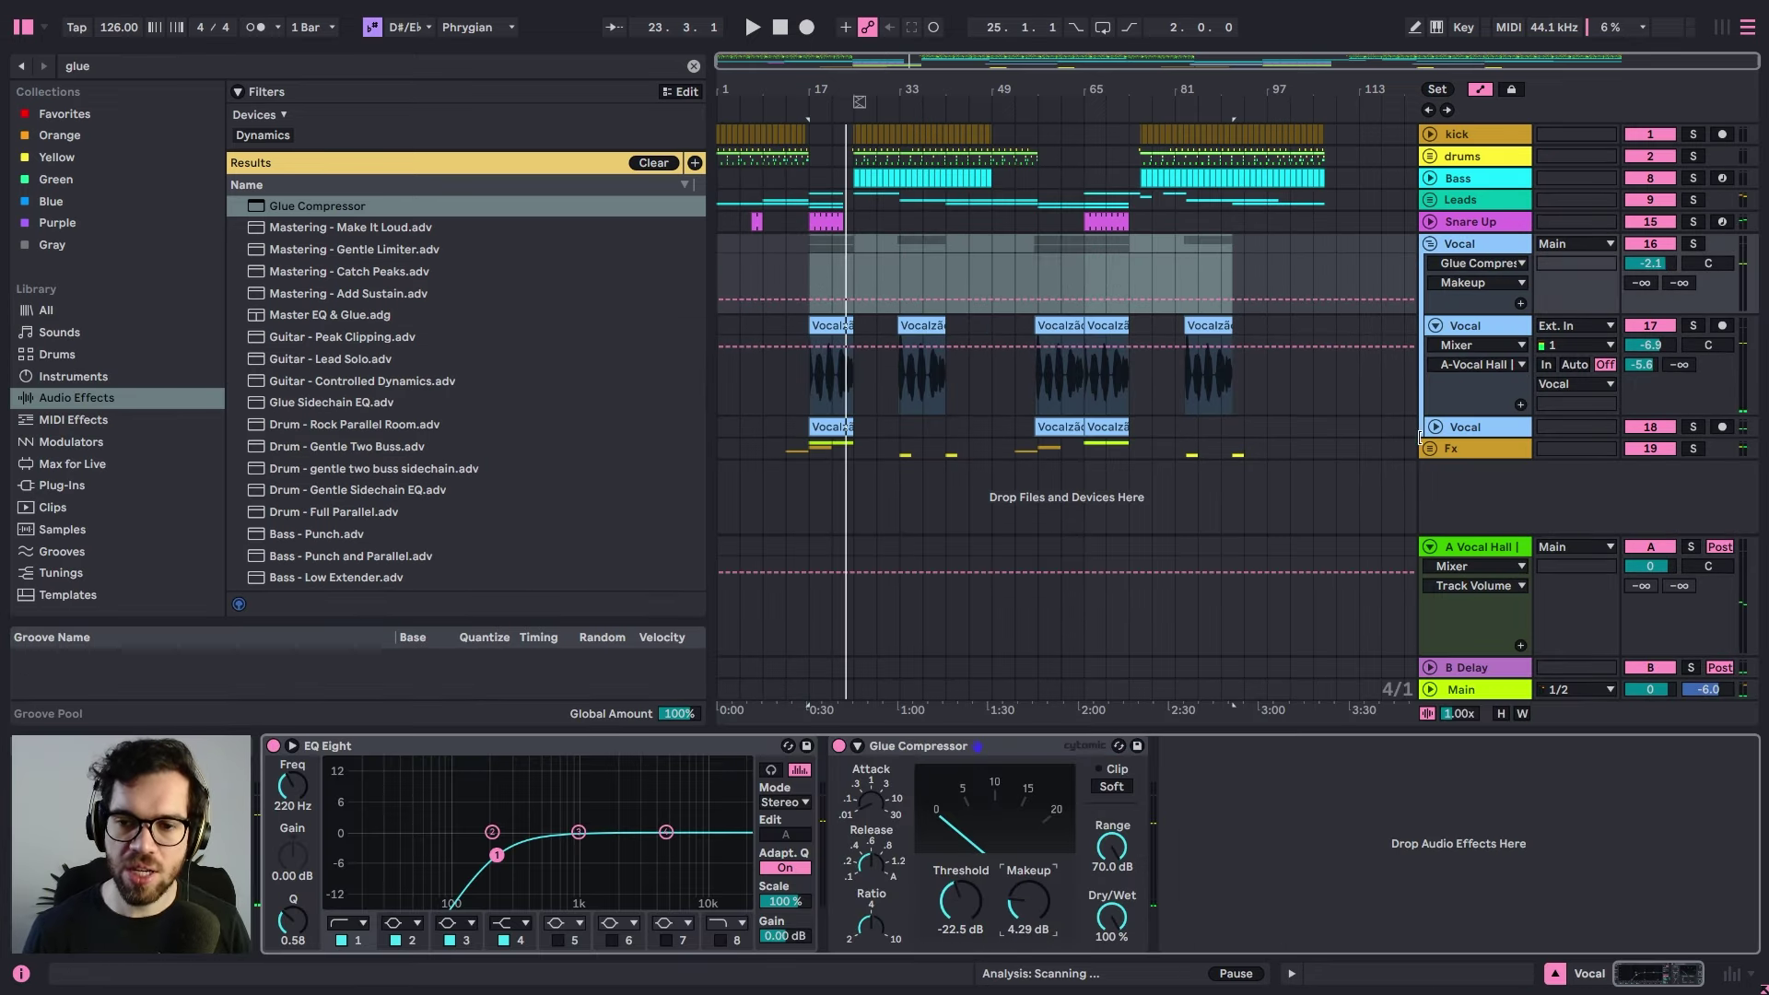
# - Add EQ Eight to the Main track and set its mode to M/S
pyautogui.click(1445, 691)
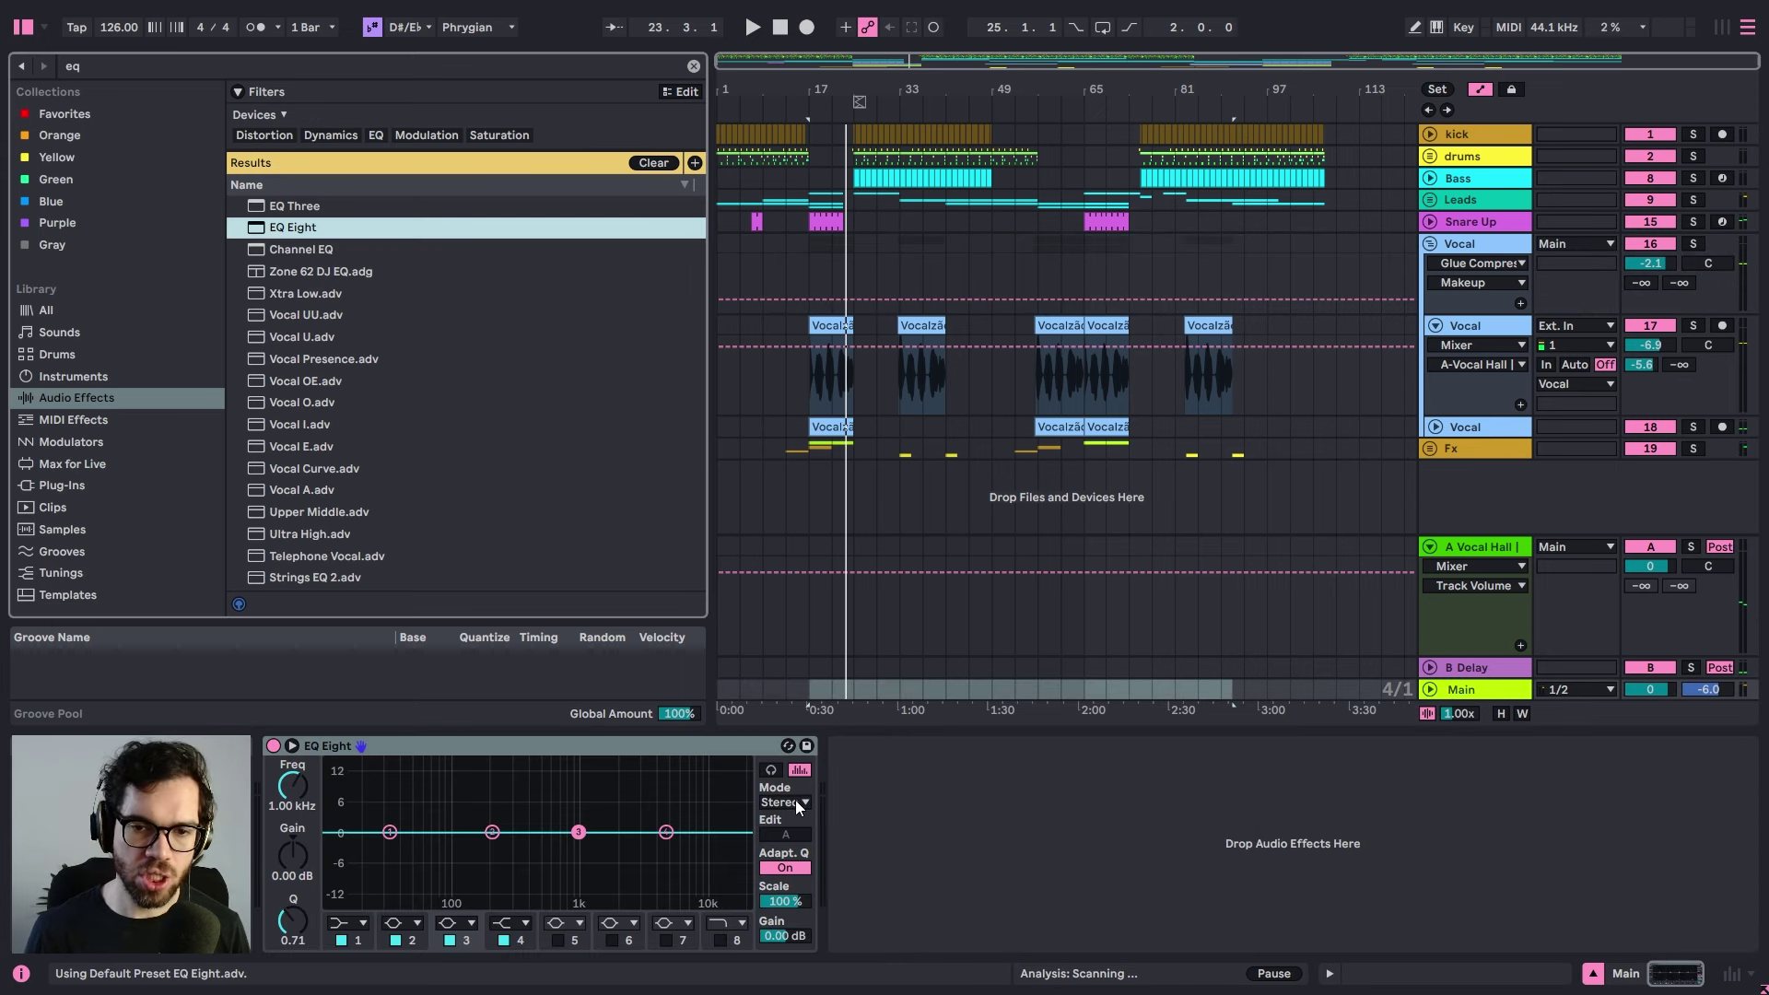
pyautogui.click(794, 799)
pyautogui.click(786, 841)
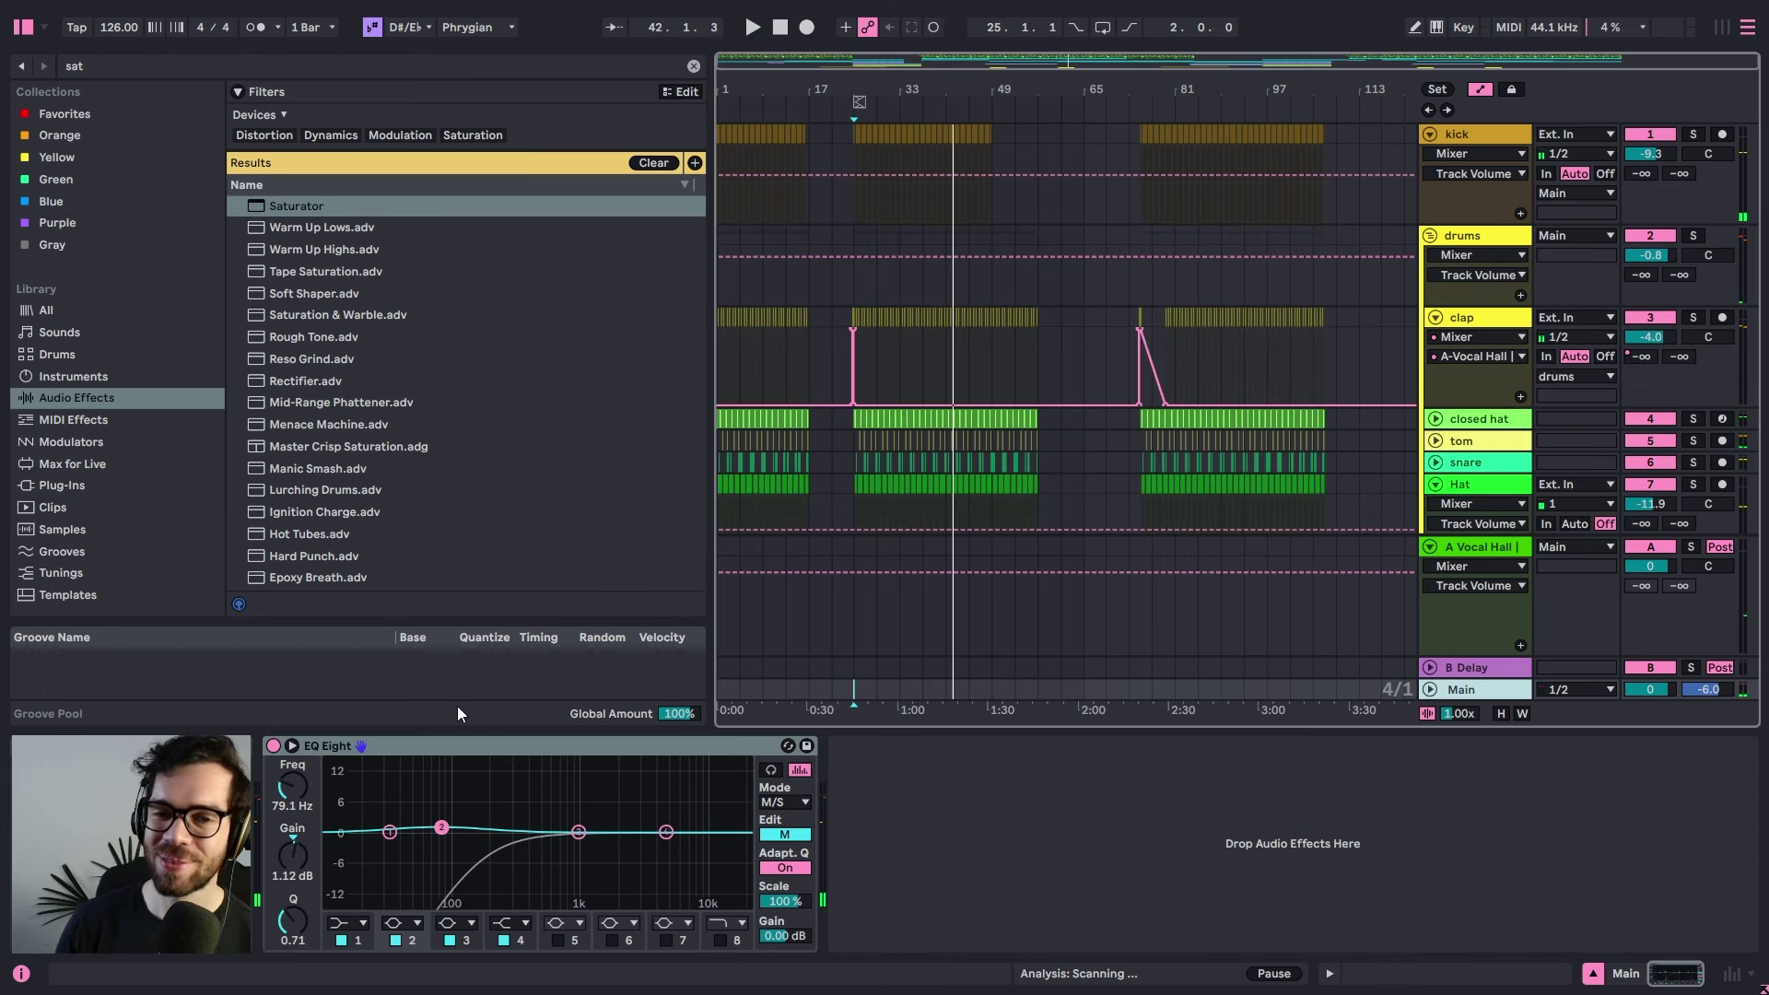
# - Add a Limiter after the EQ Eight on the Main track with 3.81 dB gain
pyautogui.hotkey('ctrl', 'f')
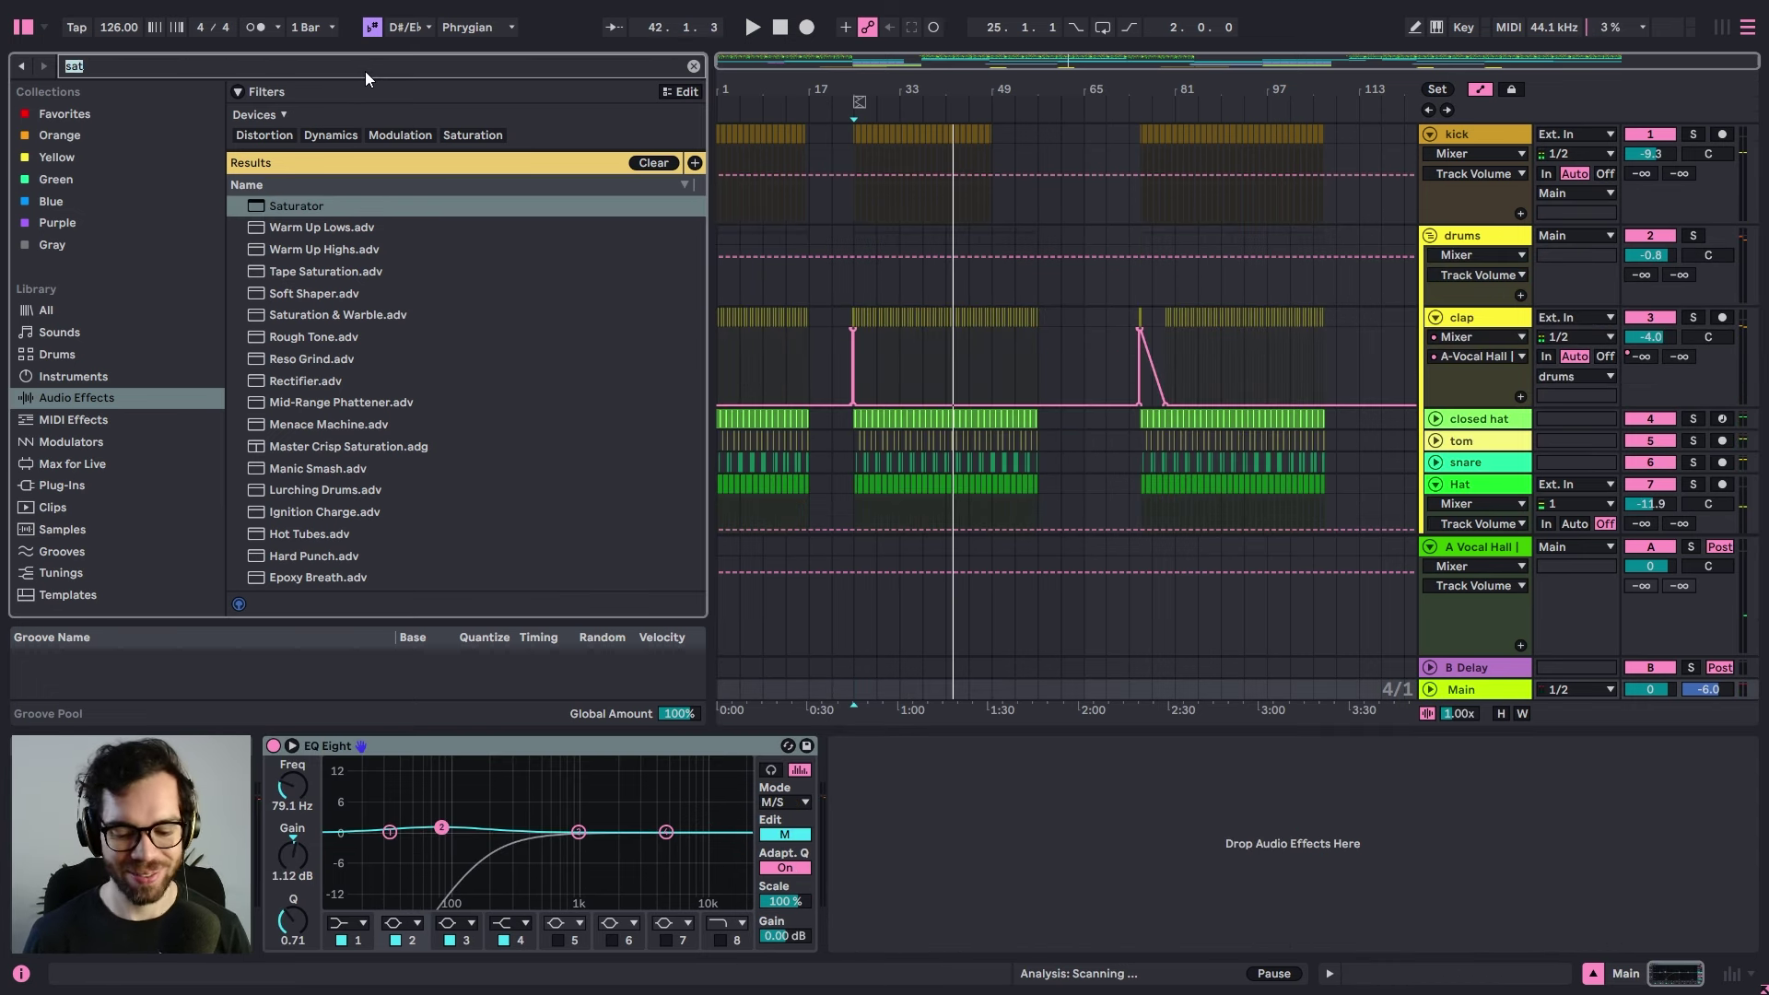
pyautogui.write('limiter')
pyautogui.press('Return')
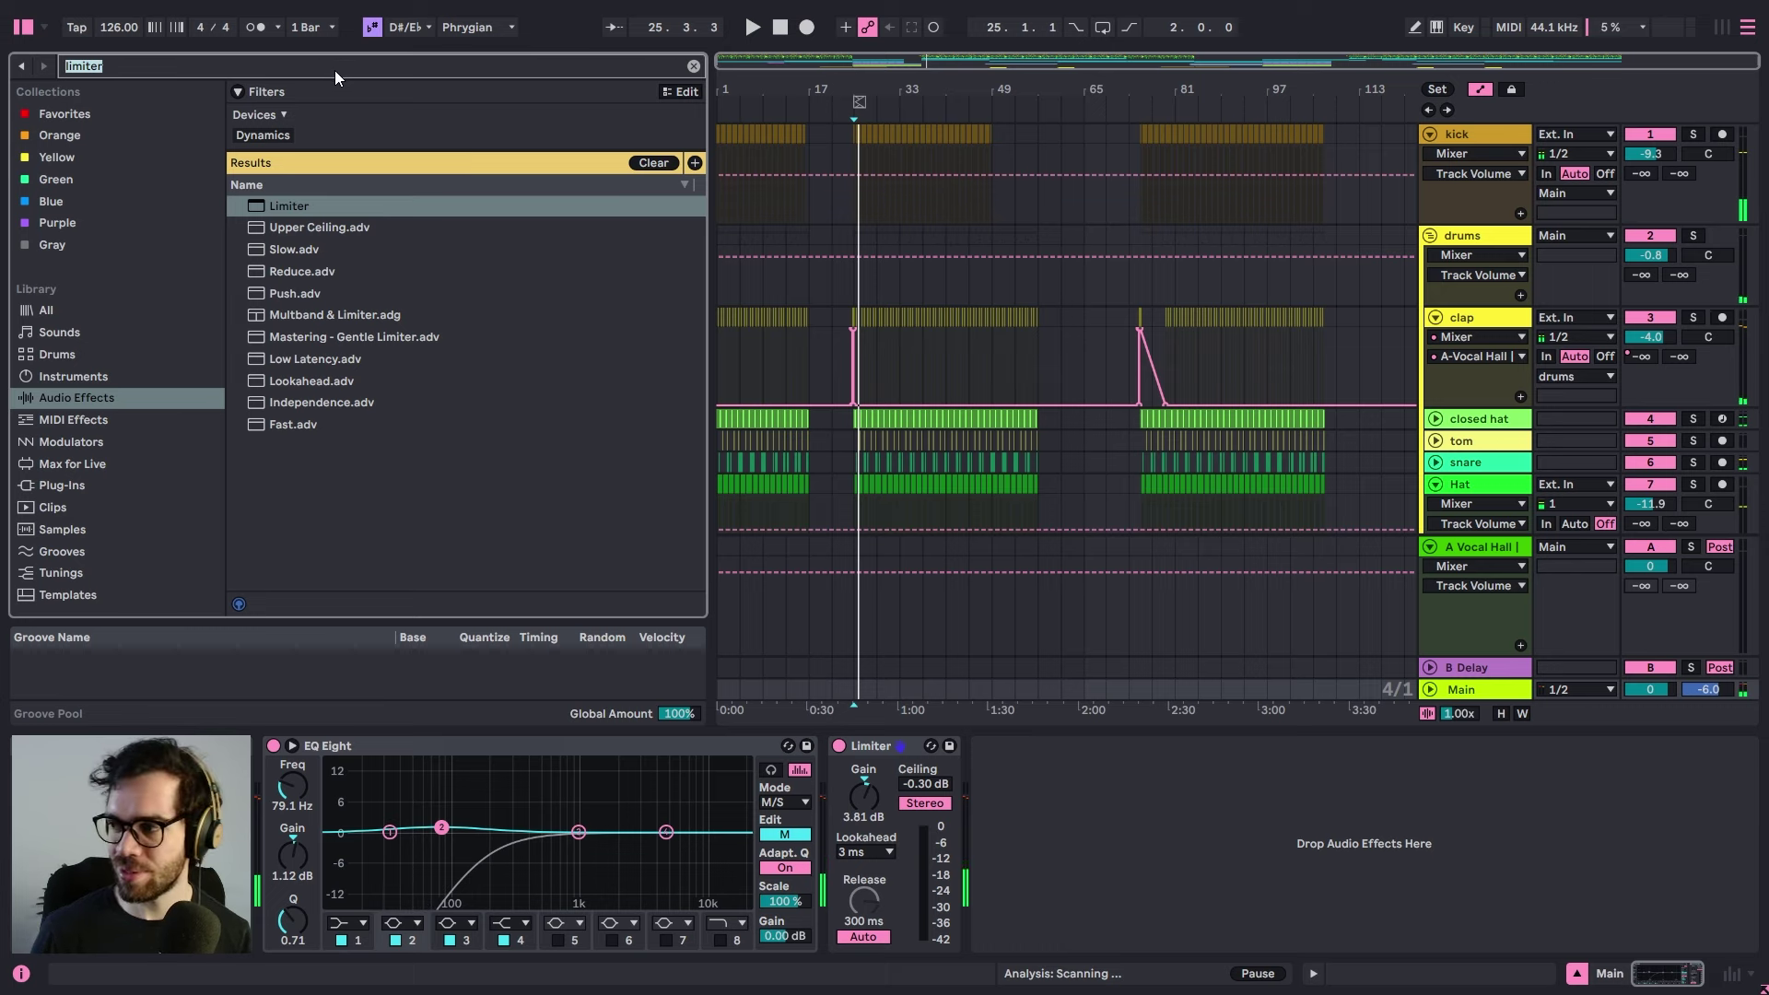
# - Add Youlean Loudness Meter 2 to the Main track and measure the loudness of the drop from 25.1.1
pyautogui.write('youle')
pyautogui.doubleClick(269, 304)
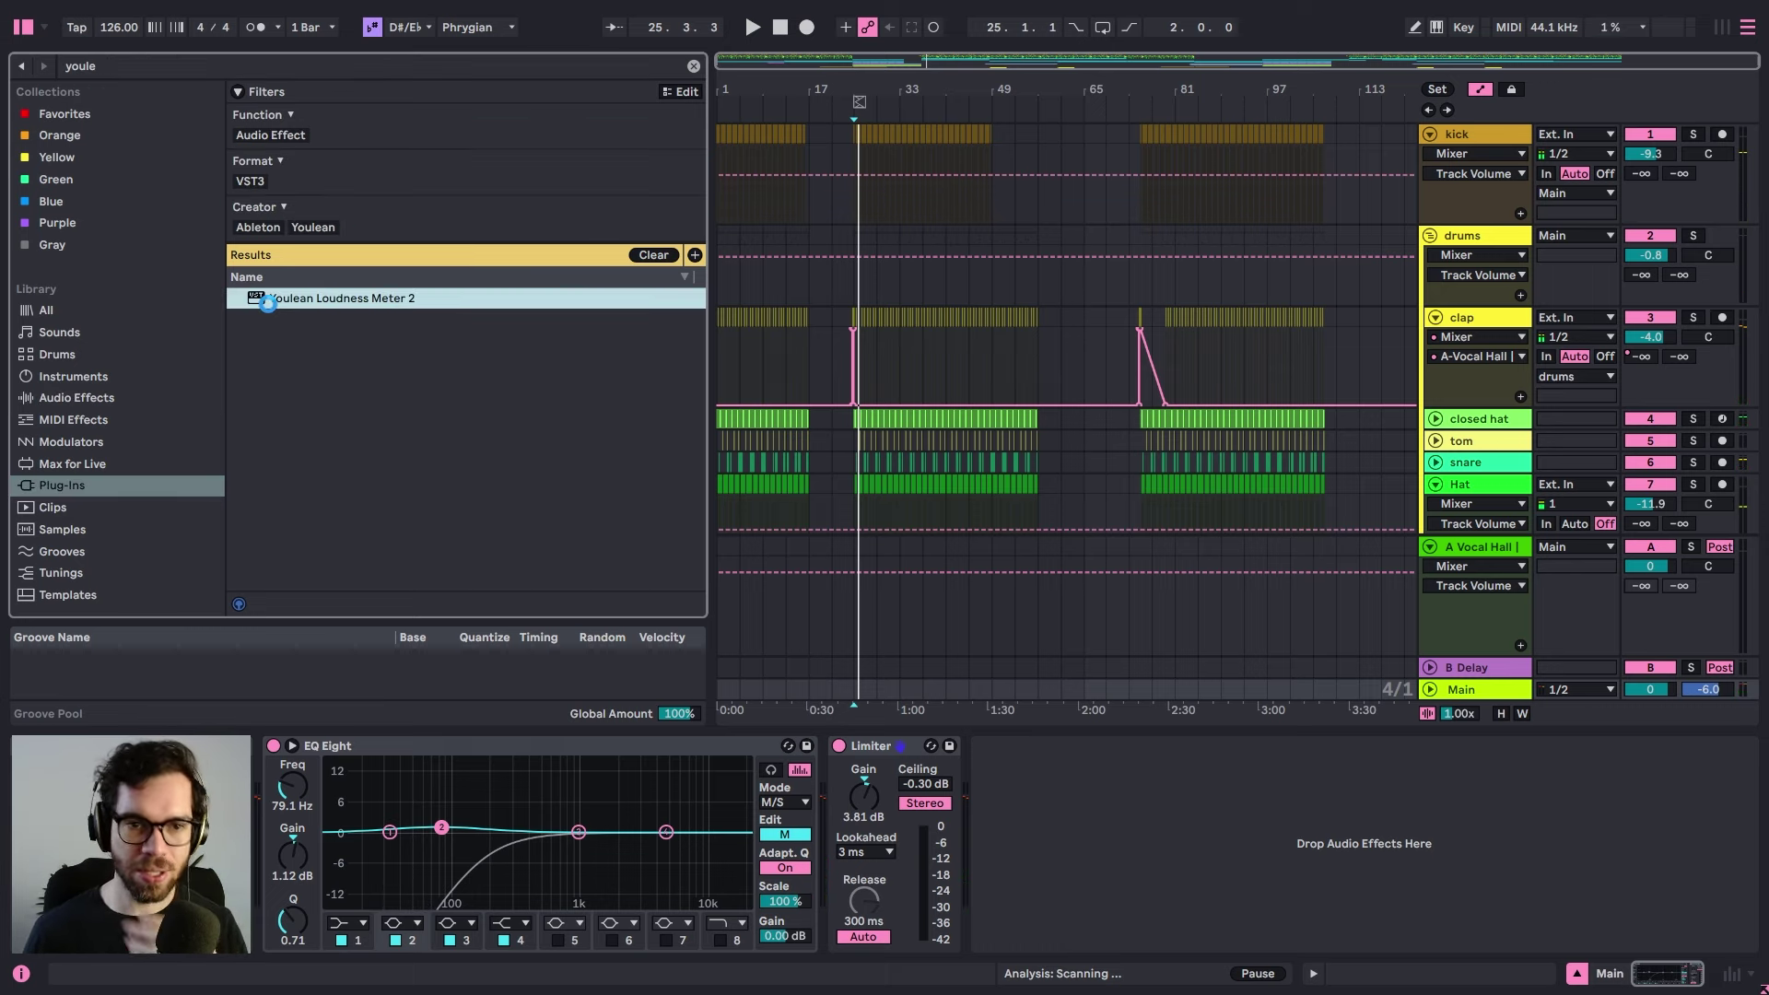
pyautogui.press('space')
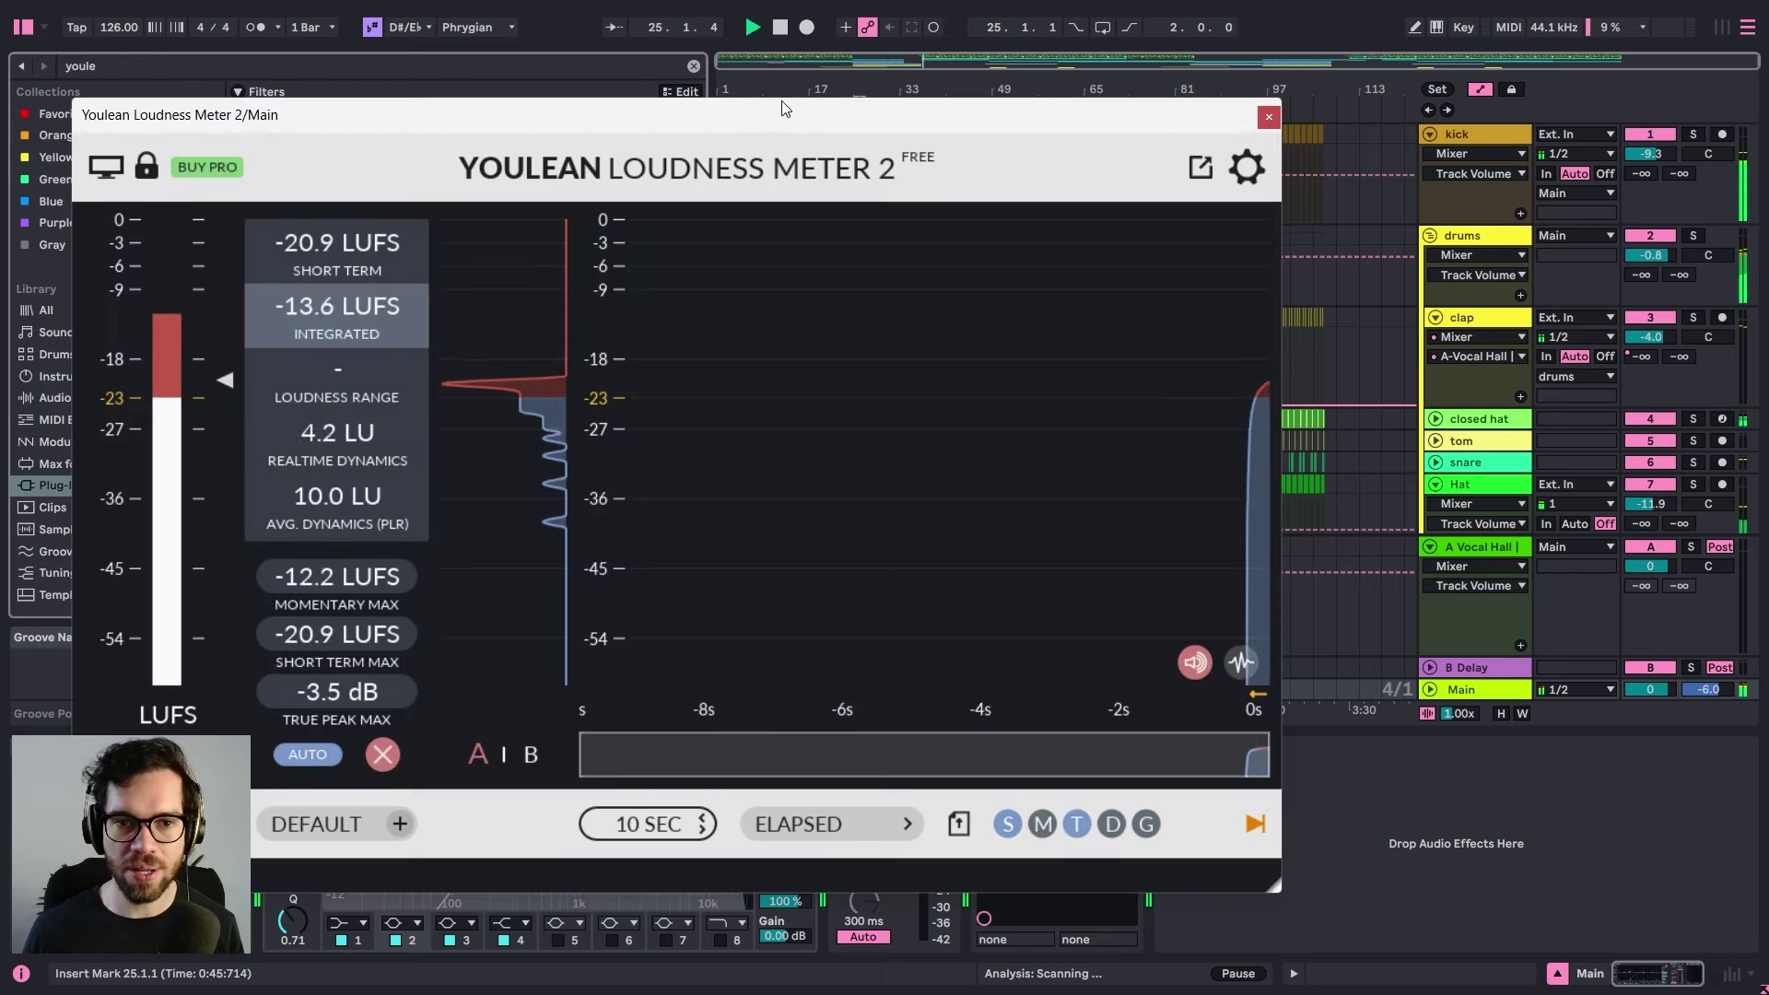
pyautogui.moveTo(279, 115); pyautogui.dragTo(1410, 92)
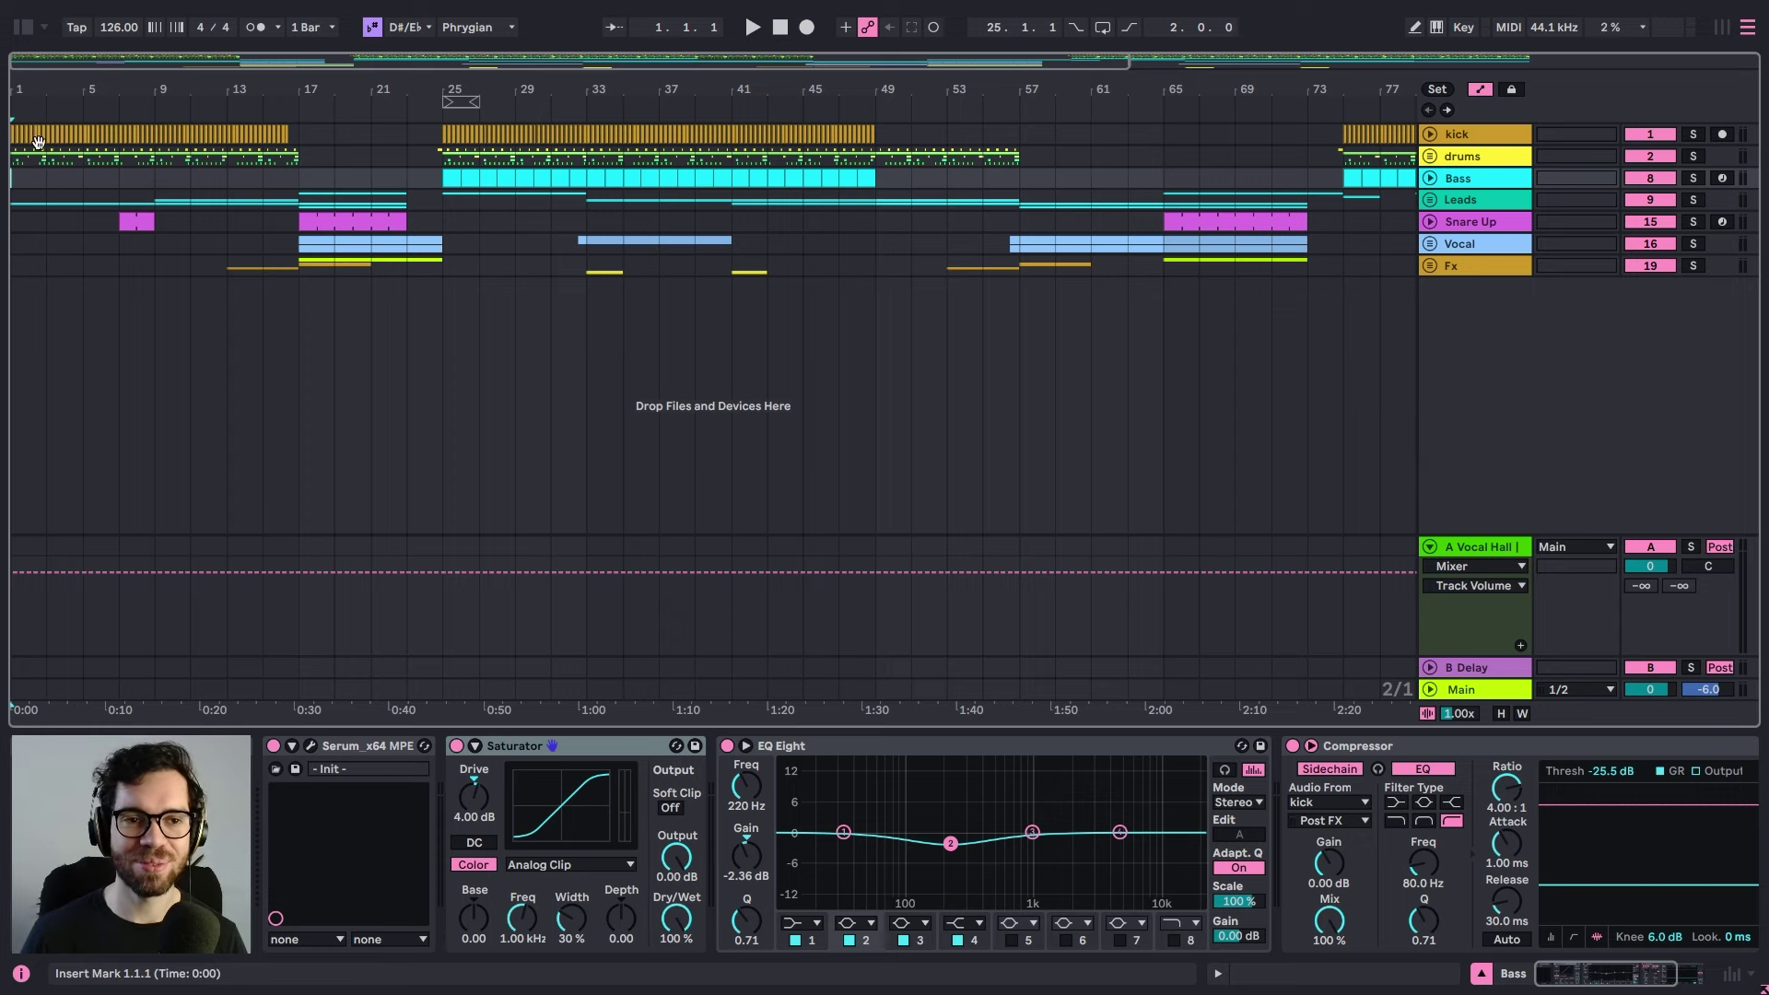
# - Play the full arrangement from 1.1.1 with the view following playback
pyautogui.moveTo(40, 97); pyautogui.dragTo(41, 147)
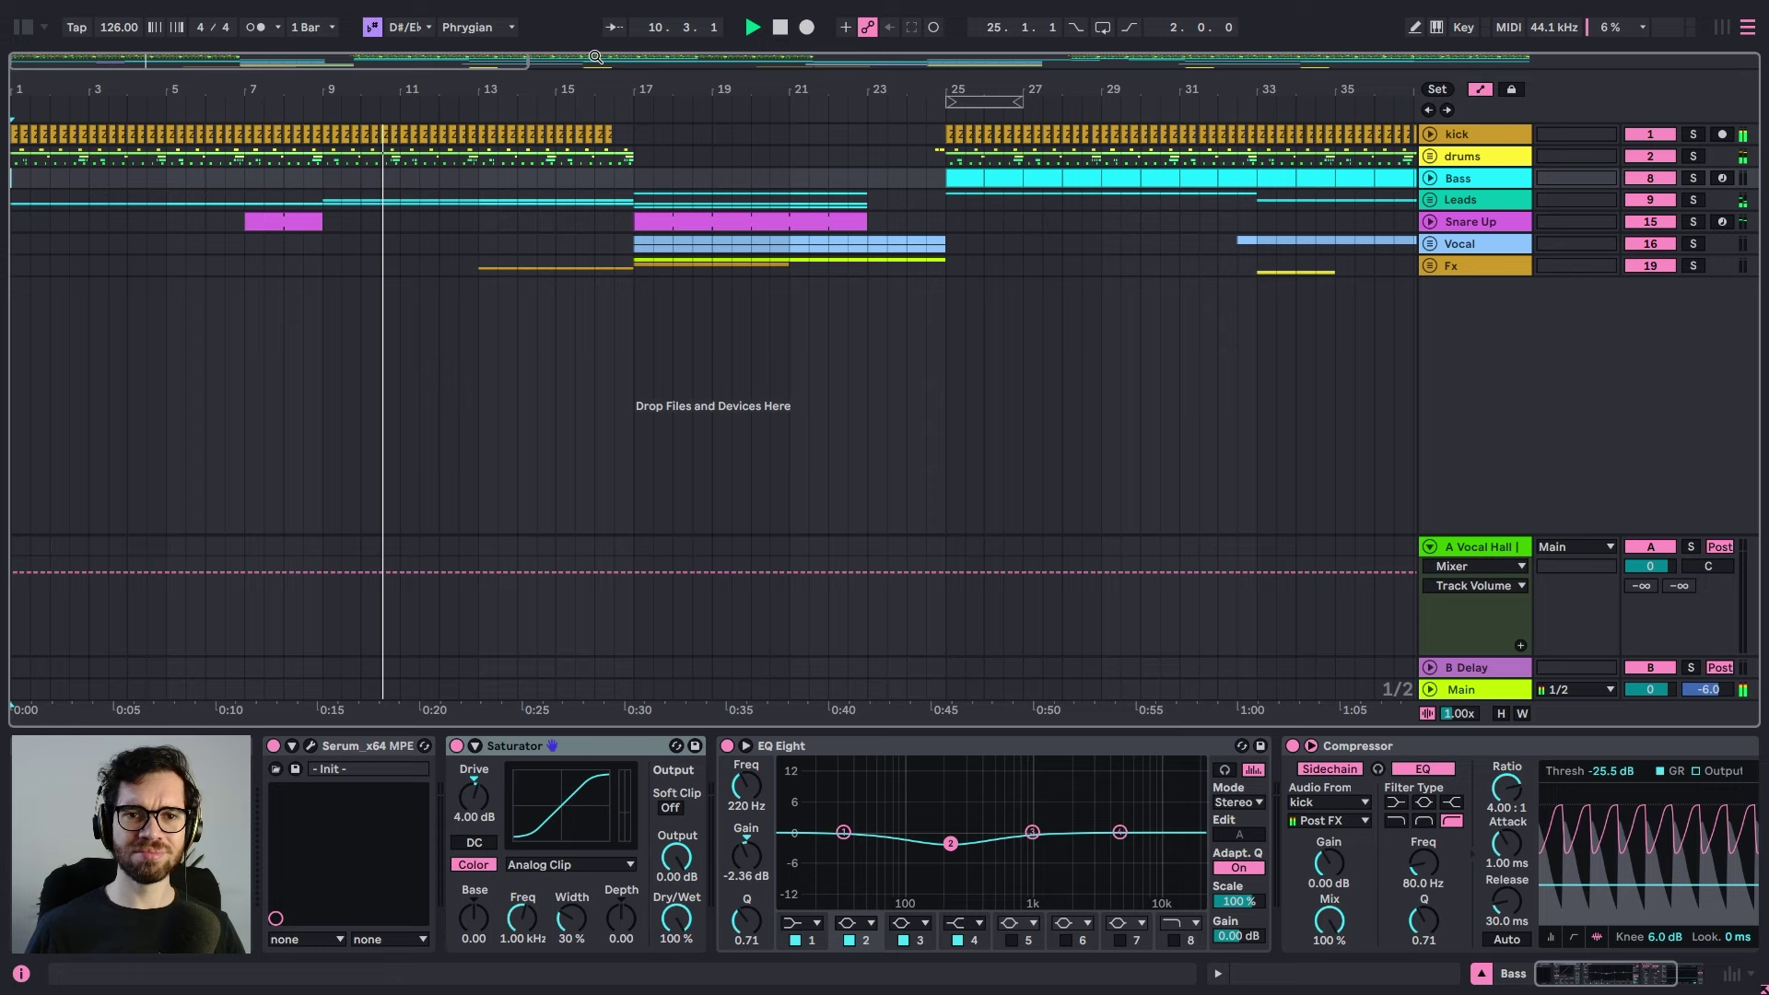
pyautogui.click(618, 29)
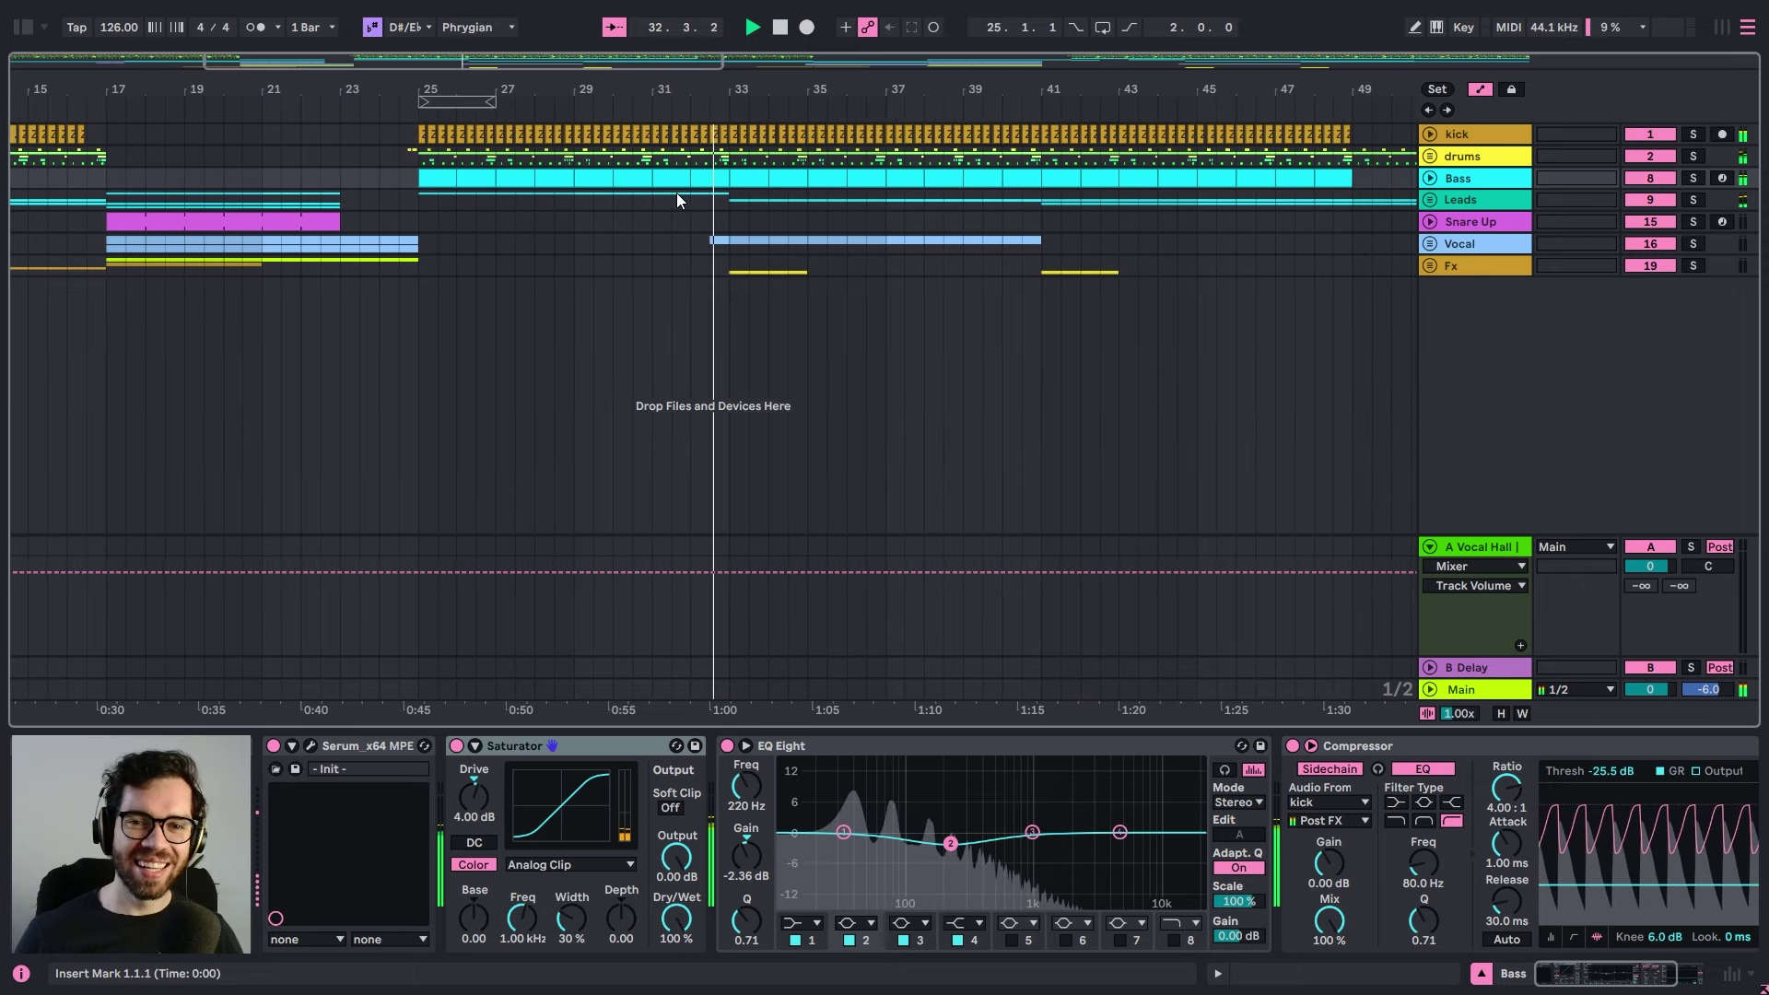
# - Stop playback and play the transition into the break from 16.3.1
pyautogui.press('space')
pyautogui.hscroll(-2, 676, 192)
pyautogui.click(230, 201)
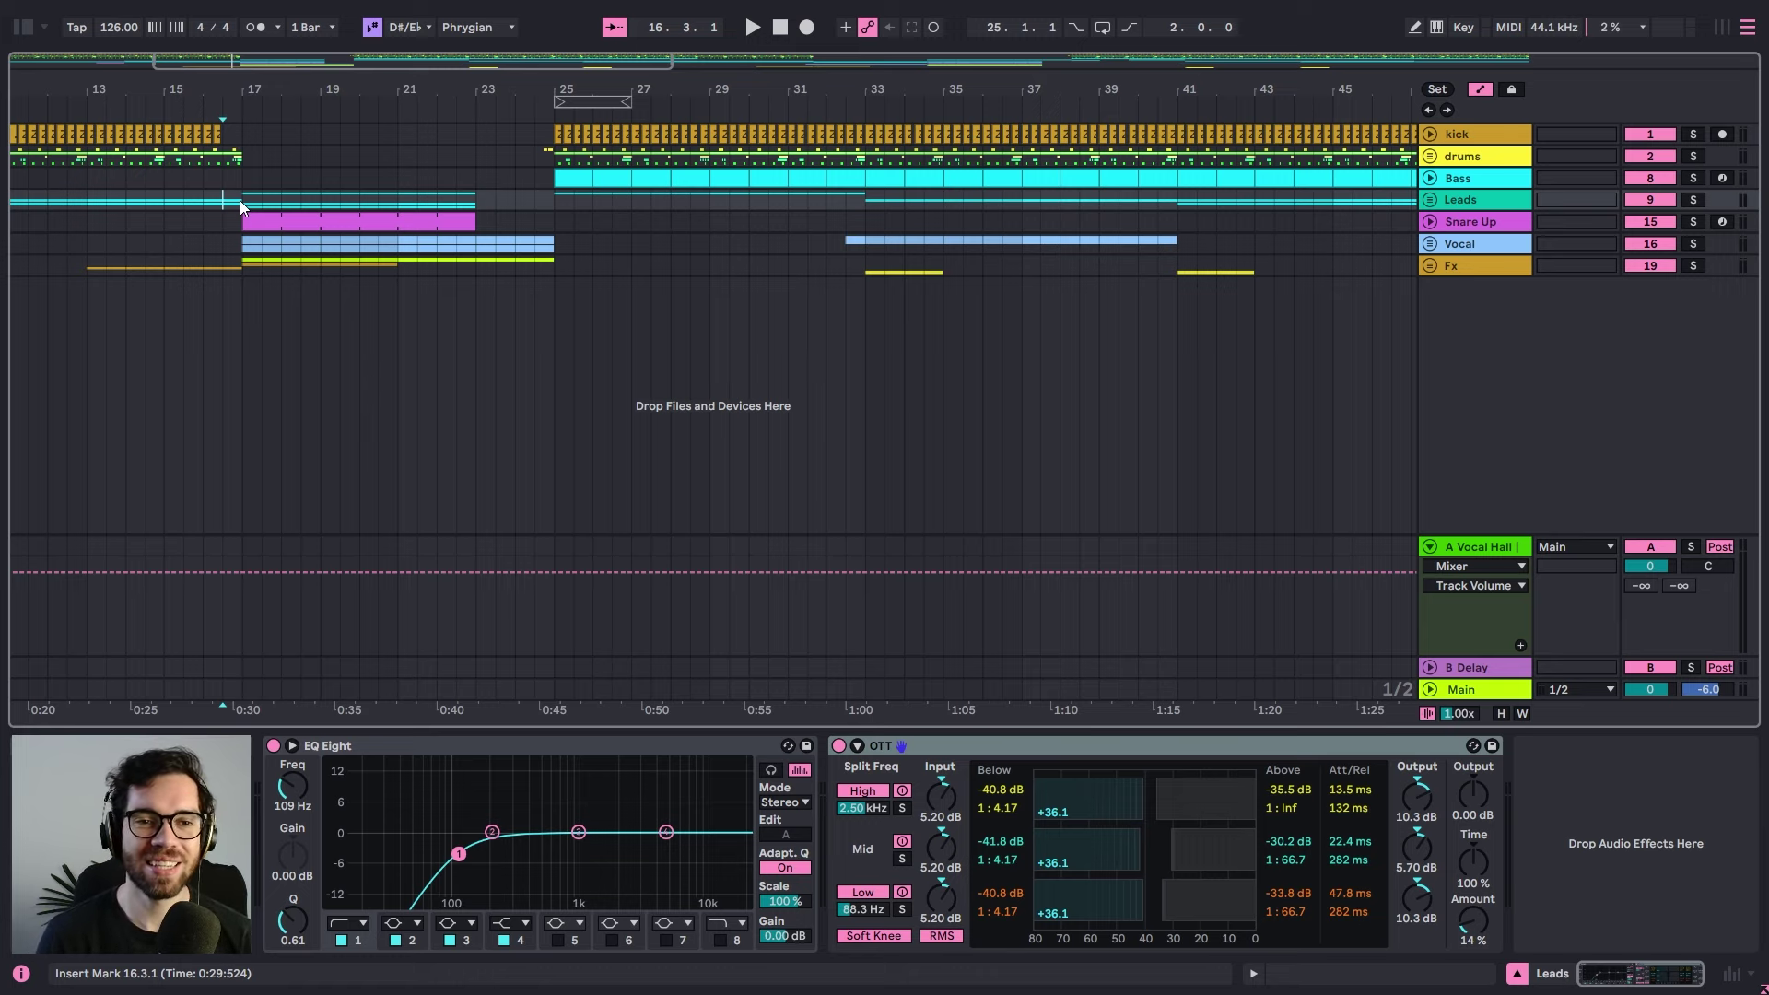
pyautogui.press('space')
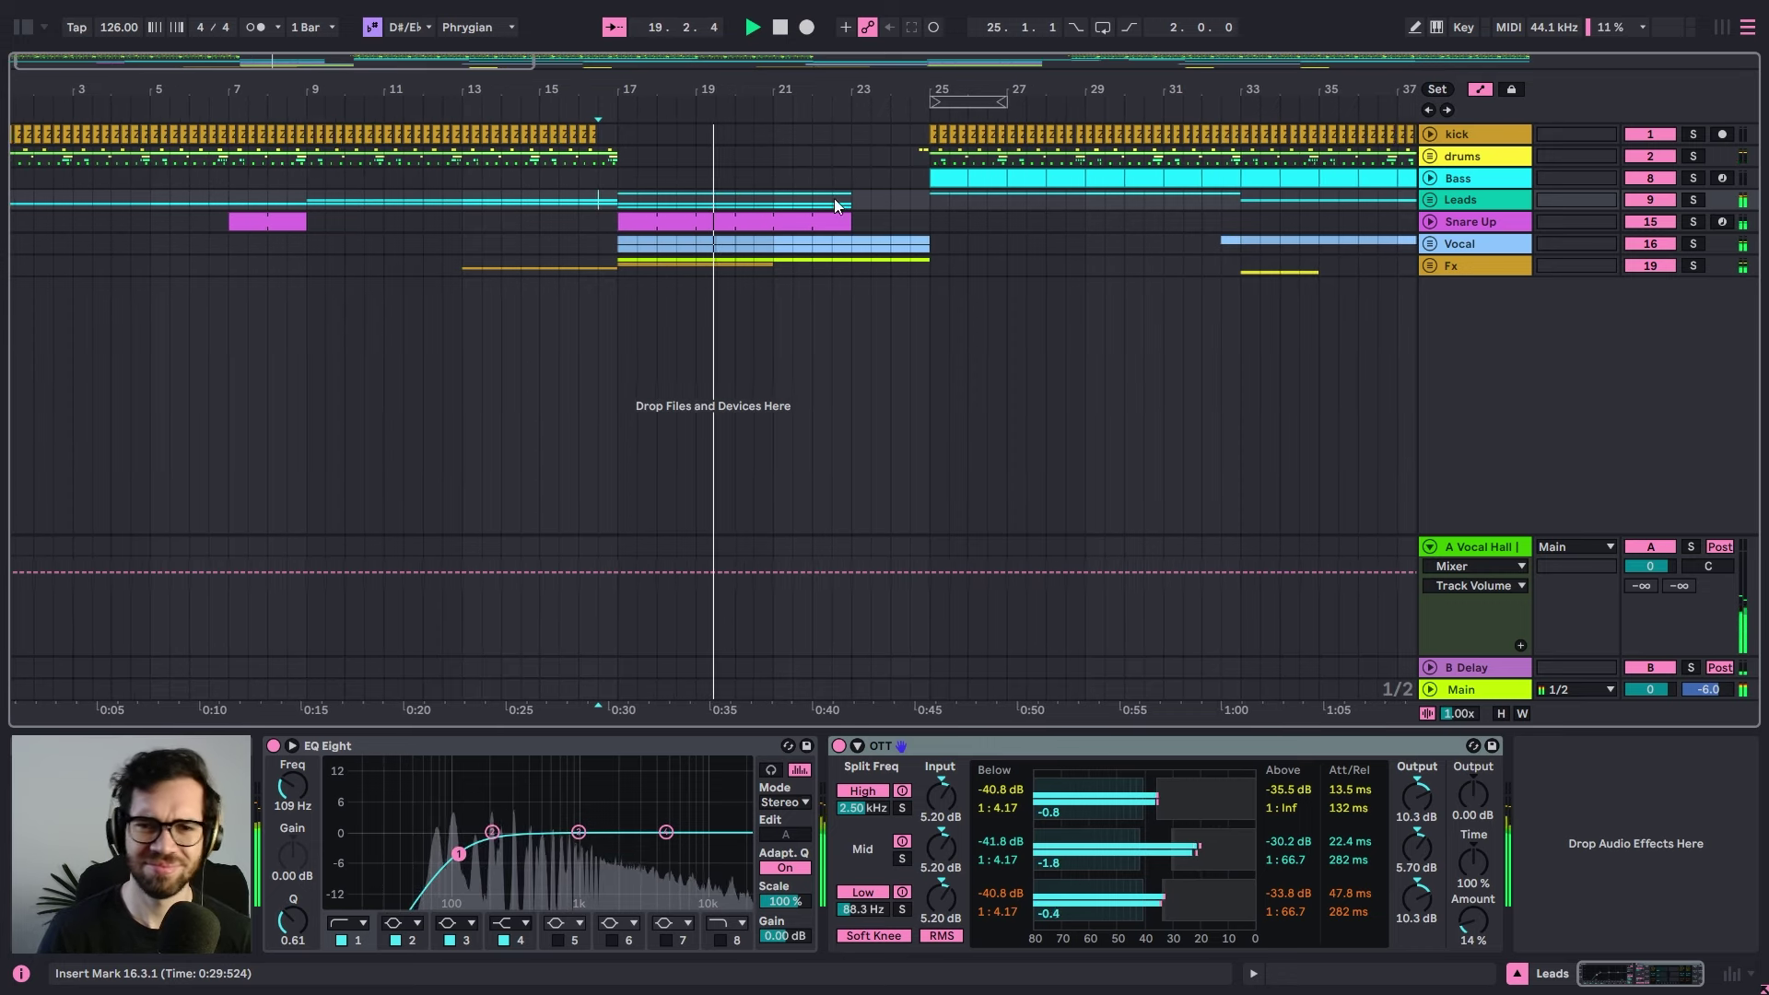
pyautogui.press('space')
# - Listen to the soloed Vocal group from 17.1.1 and place the insert marker at 33.1.1
pyautogui.click(1694, 244)
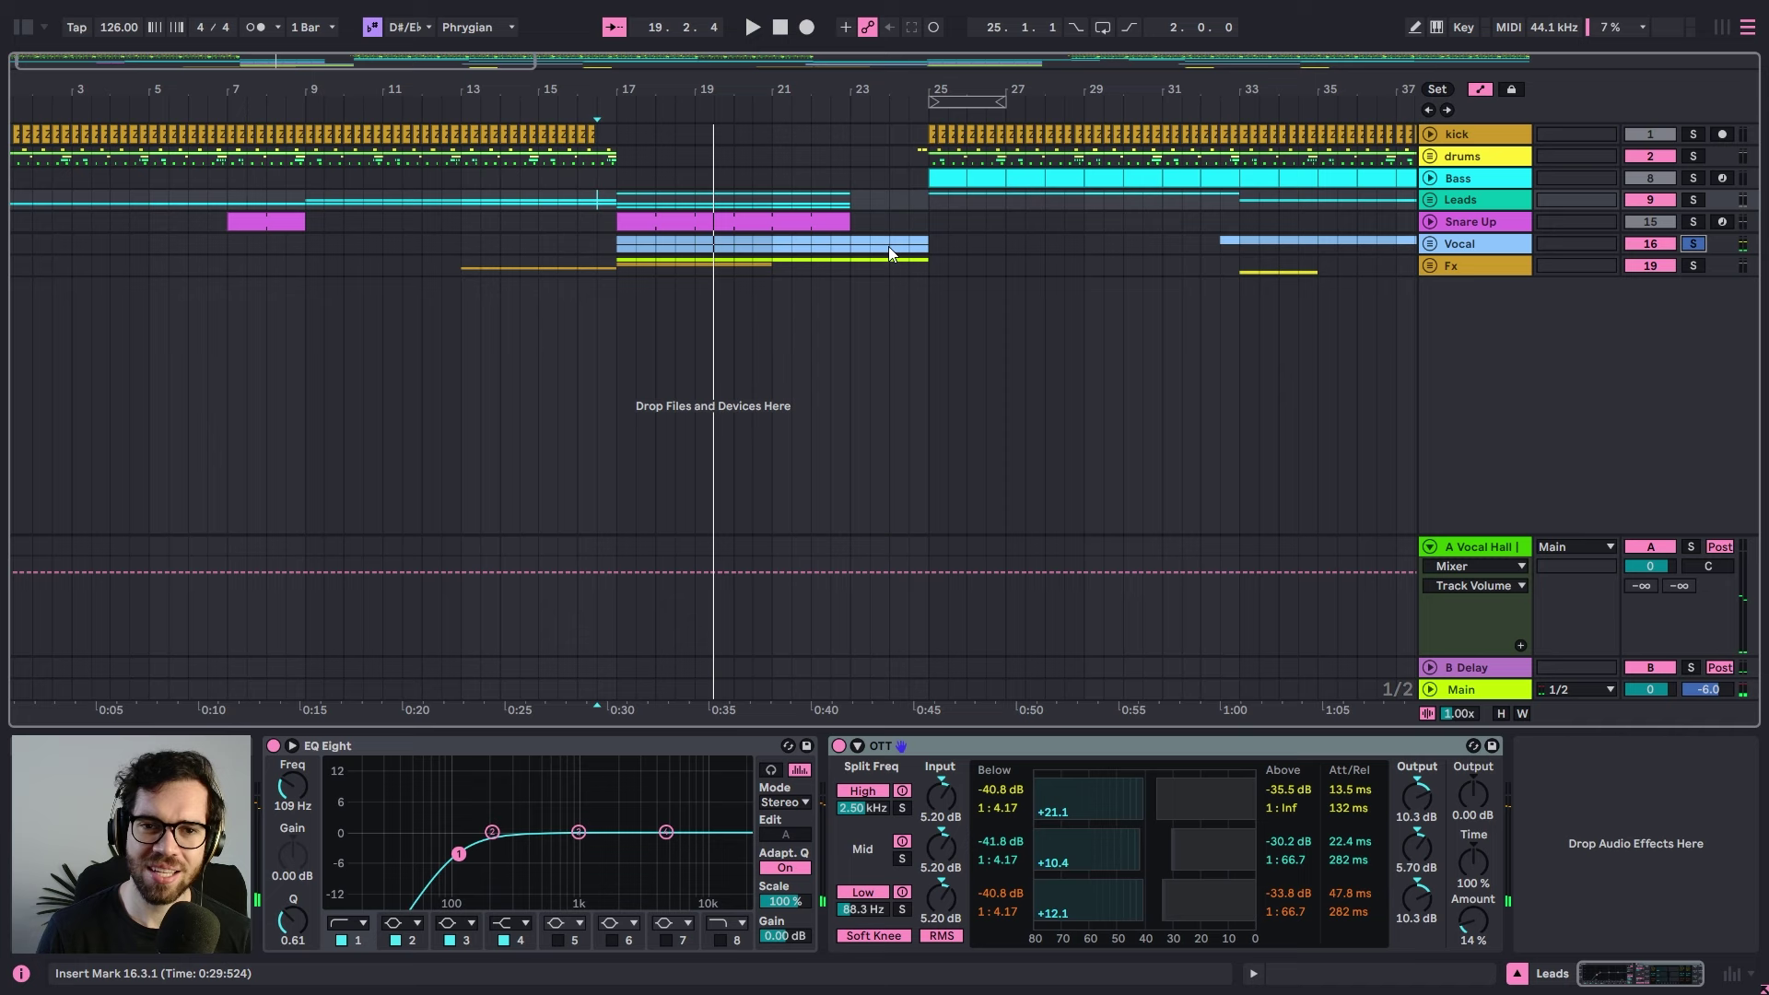
pyautogui.click(610, 245)
pyautogui.press('space')
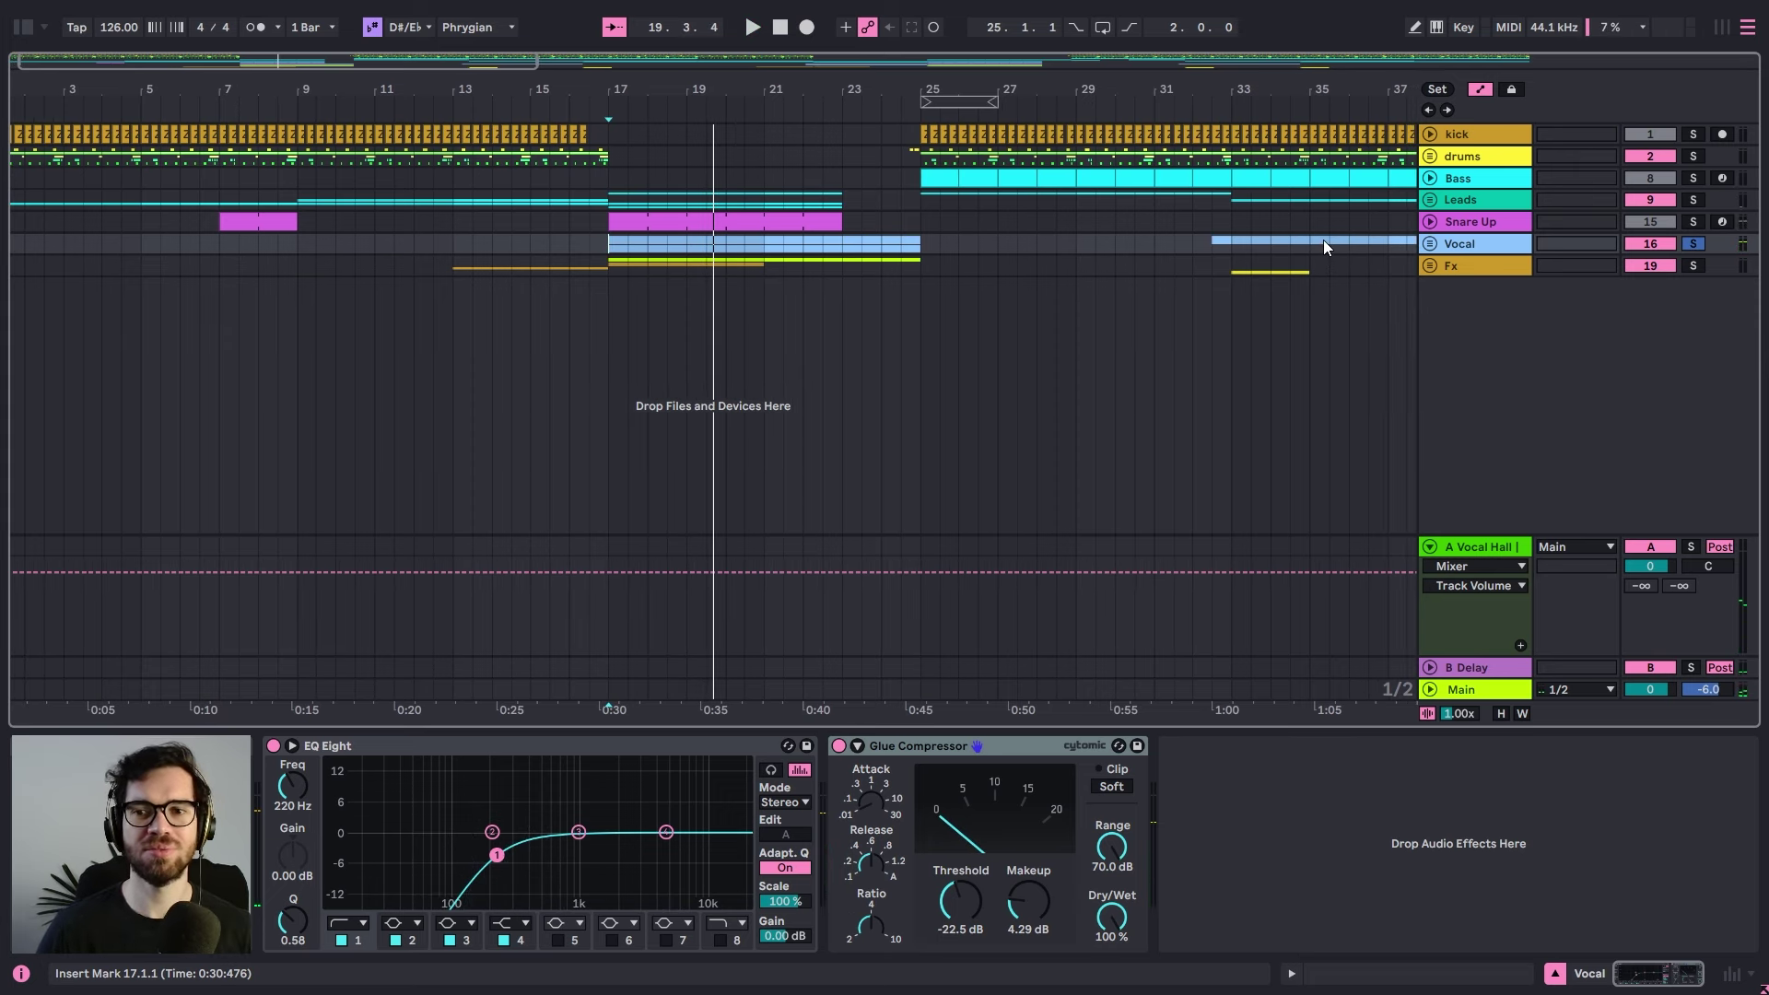
pyautogui.click(1239, 266)
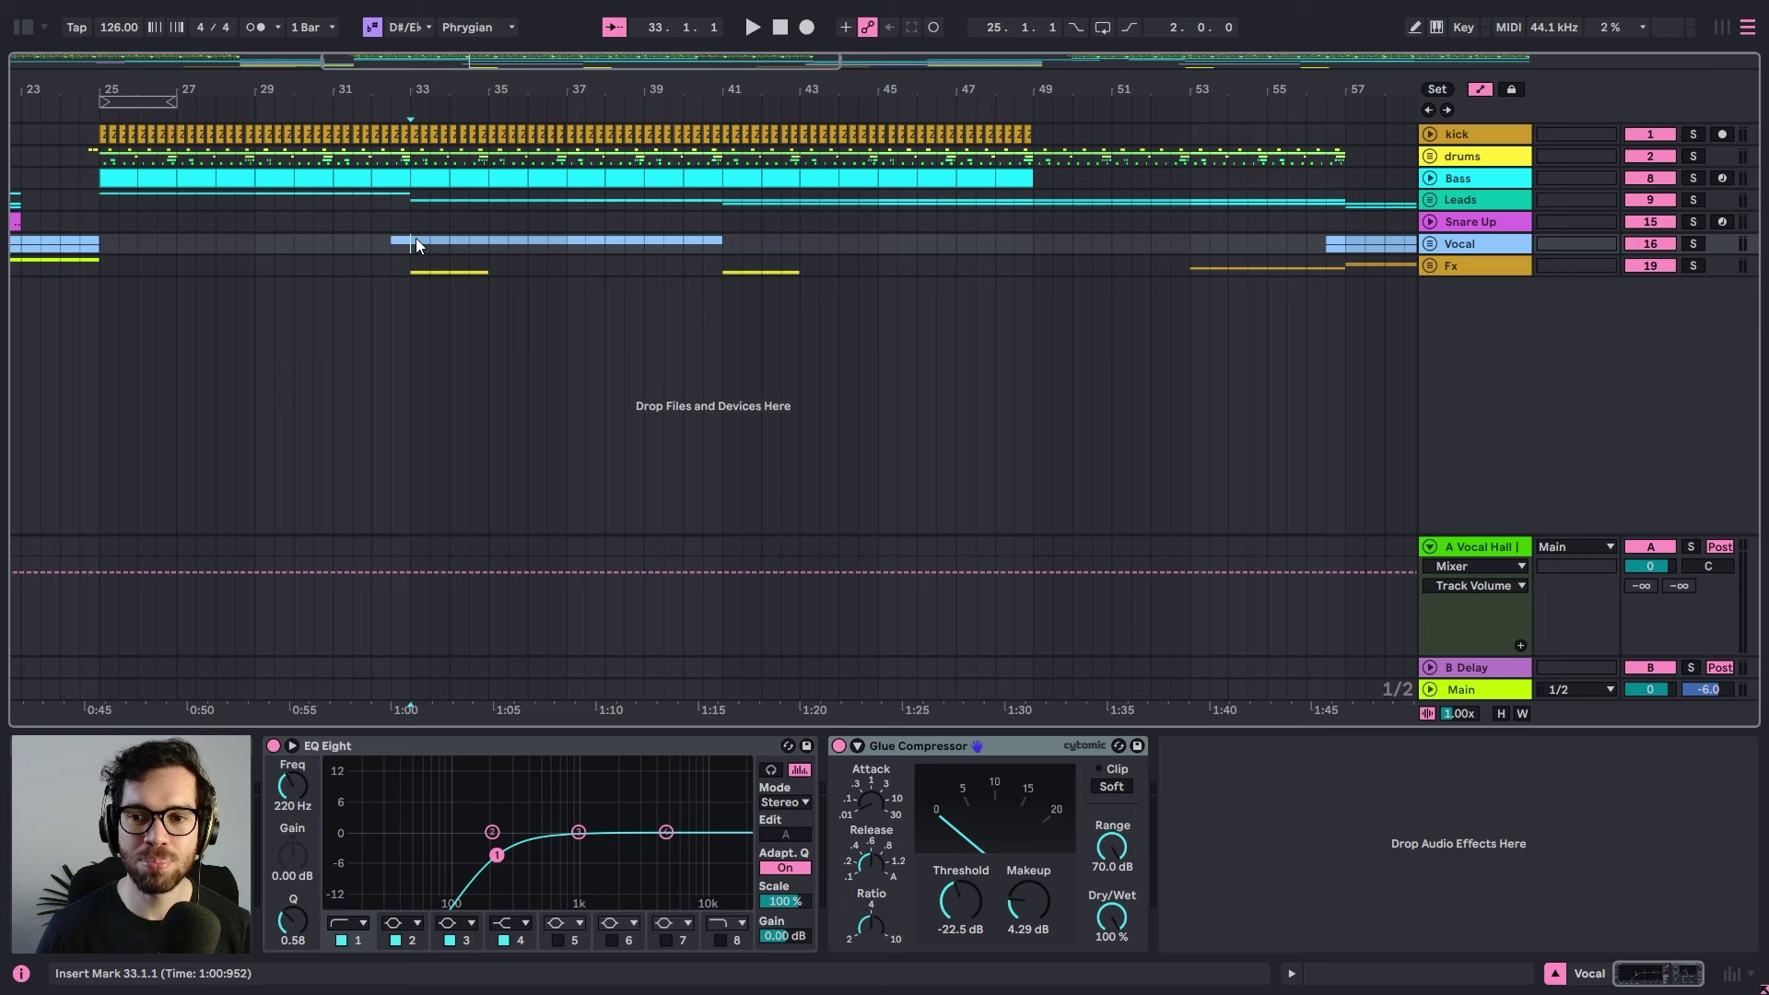
# - Unfold the Vocal group, examine the waveform of the Vocalzão clip starting at 32.3.1, and close the clip view
pyautogui.click(1428, 245)
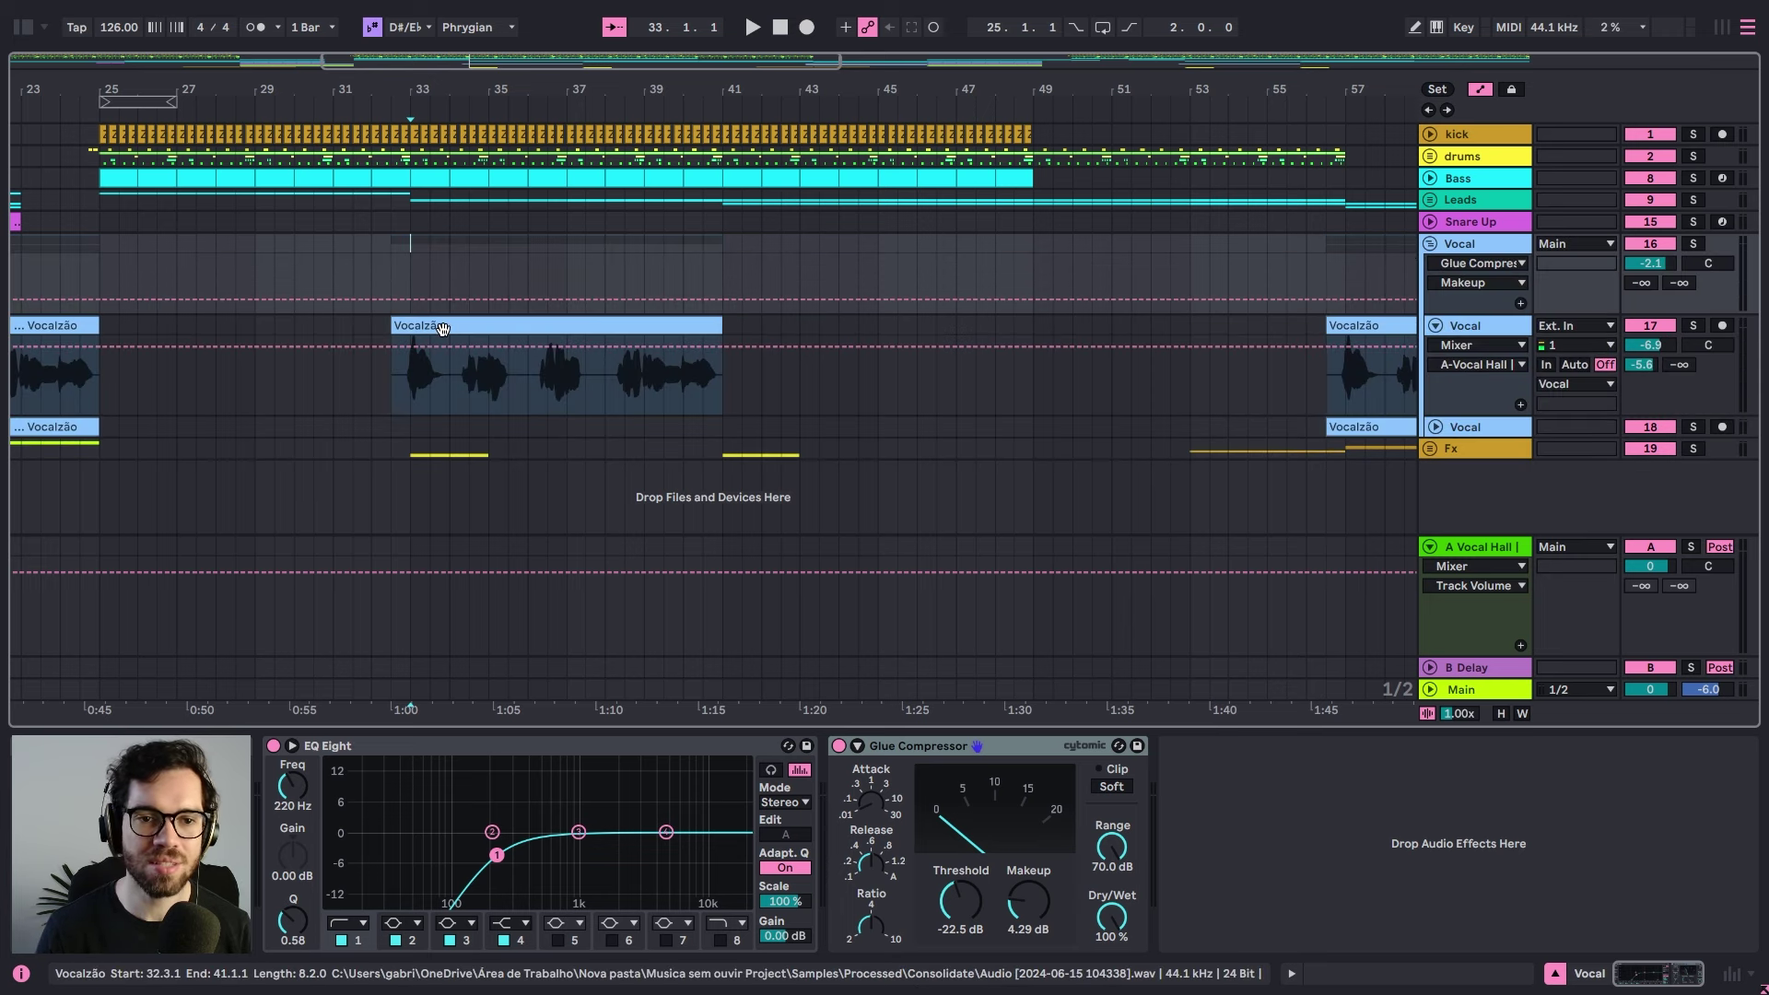
pyautogui.doubleClick(645, 367)
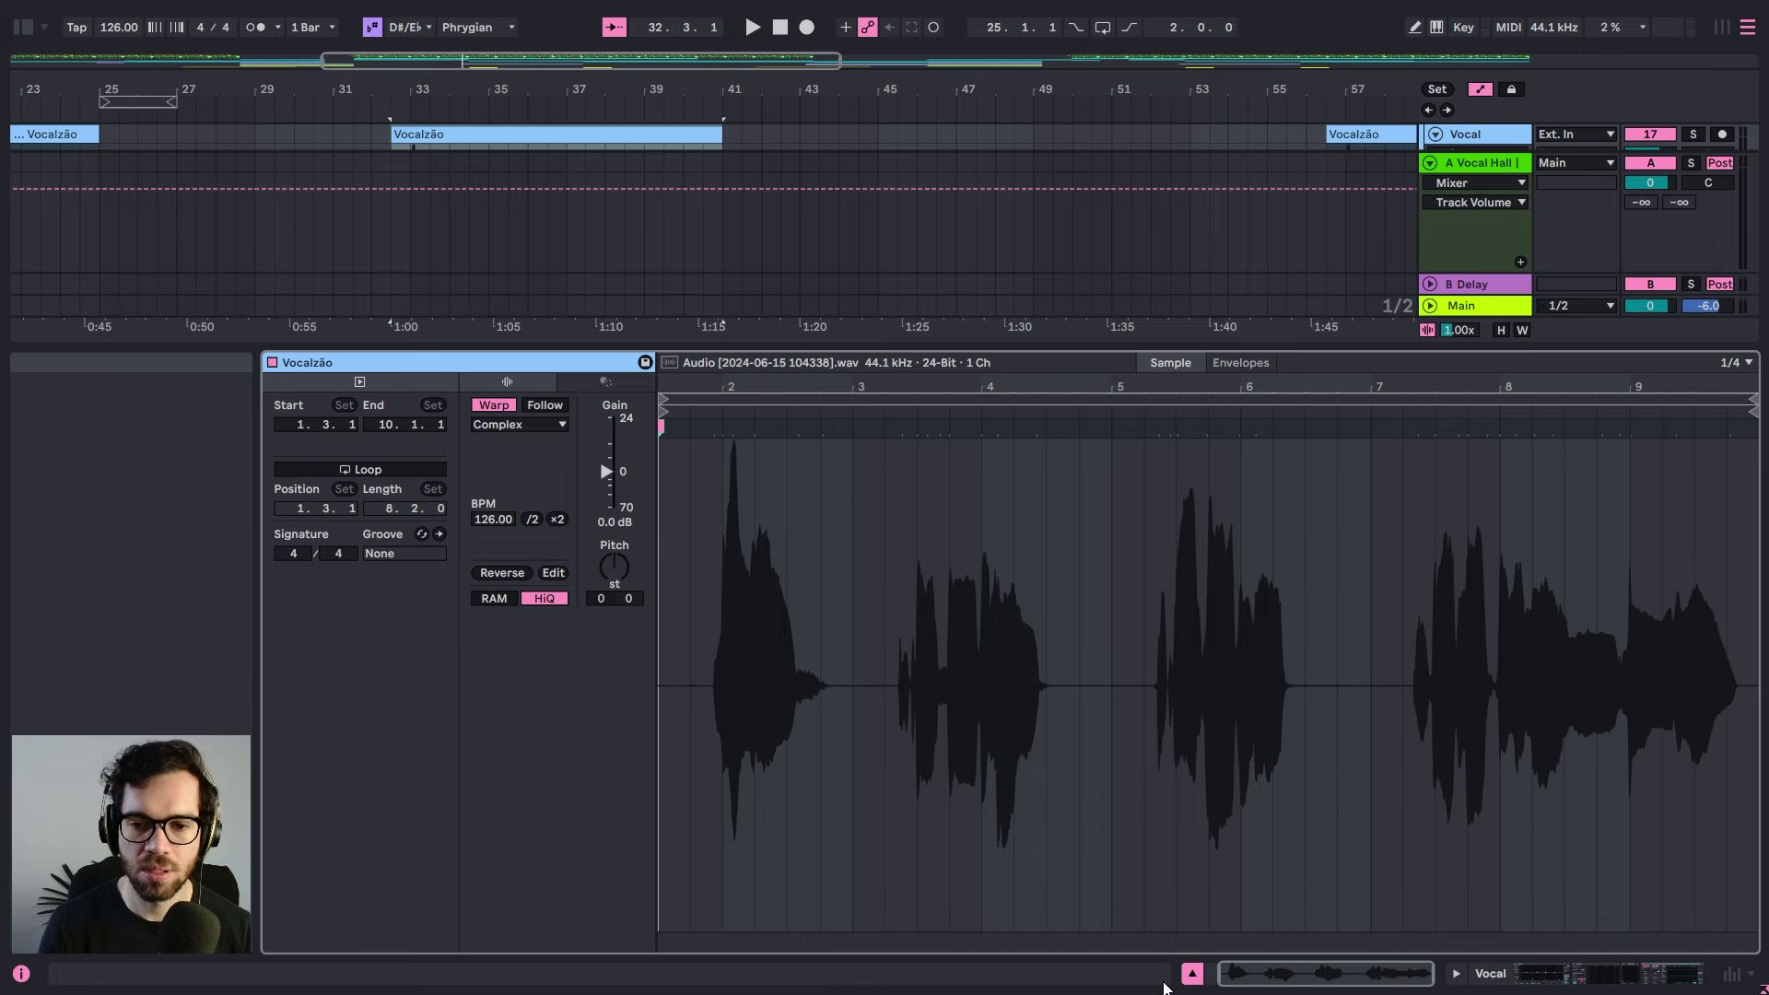
pyautogui.click(1193, 978)
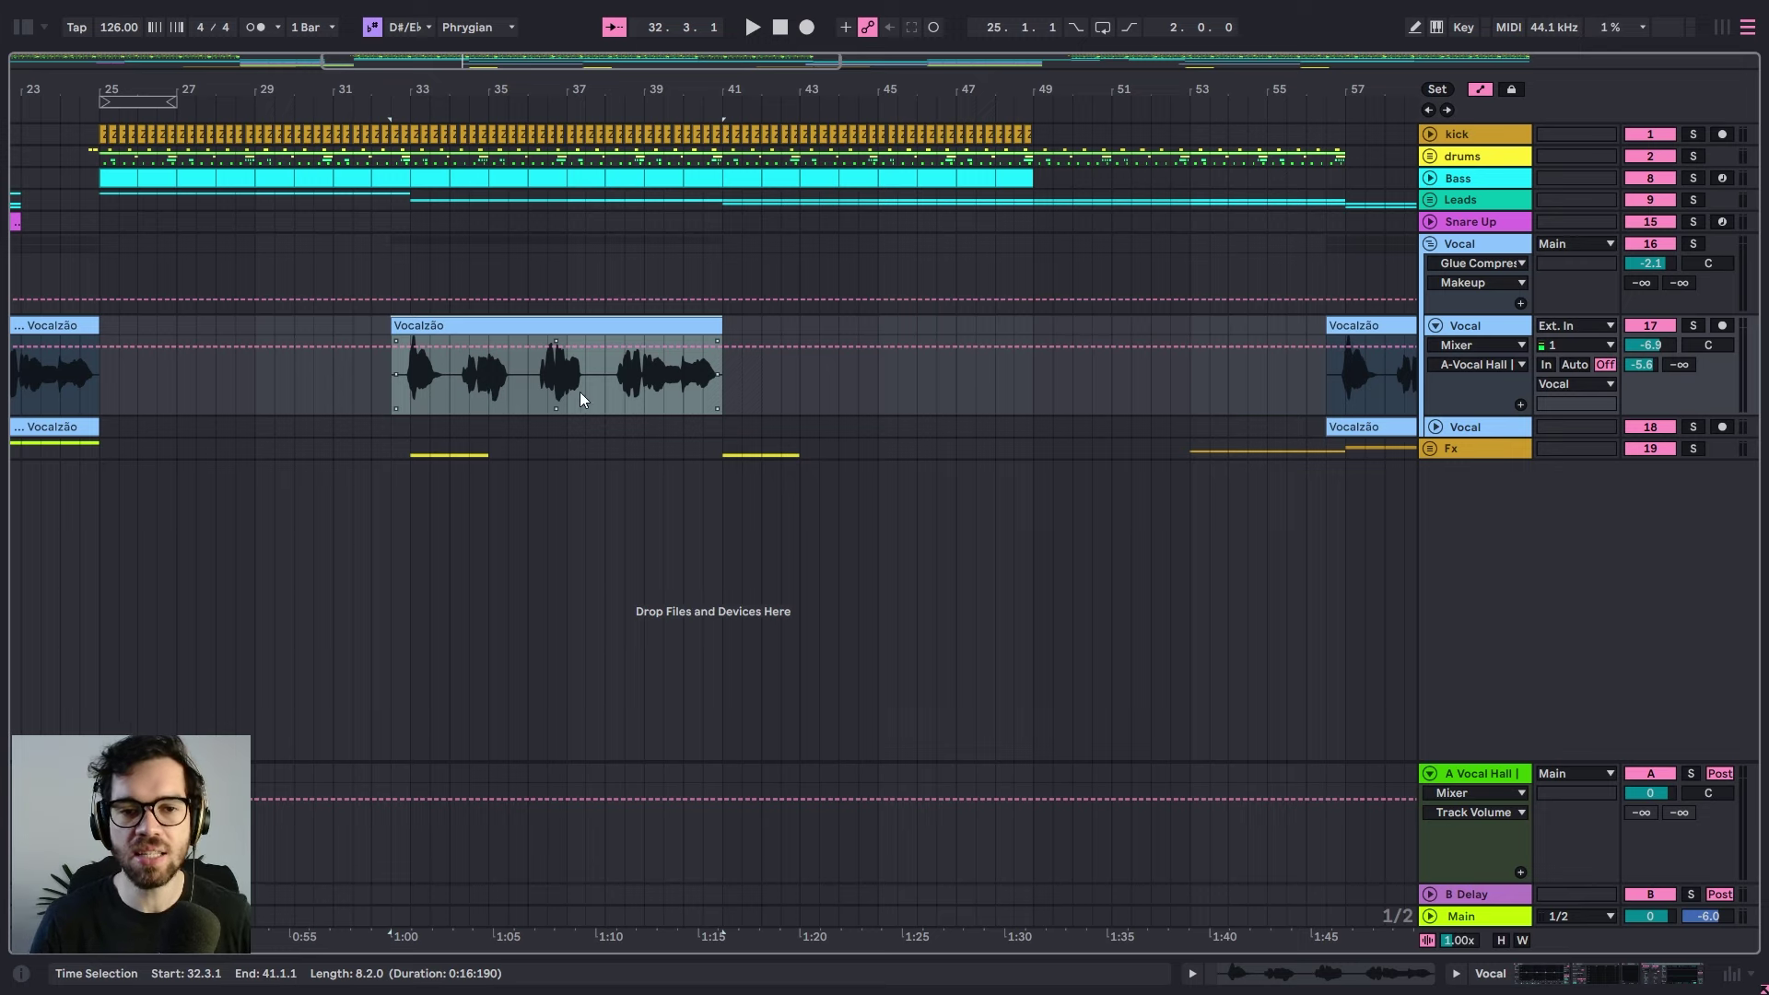
# - Hide the automation and play the arrangement from 40.1.1 with the view following playback
pyautogui.click(636, 395)
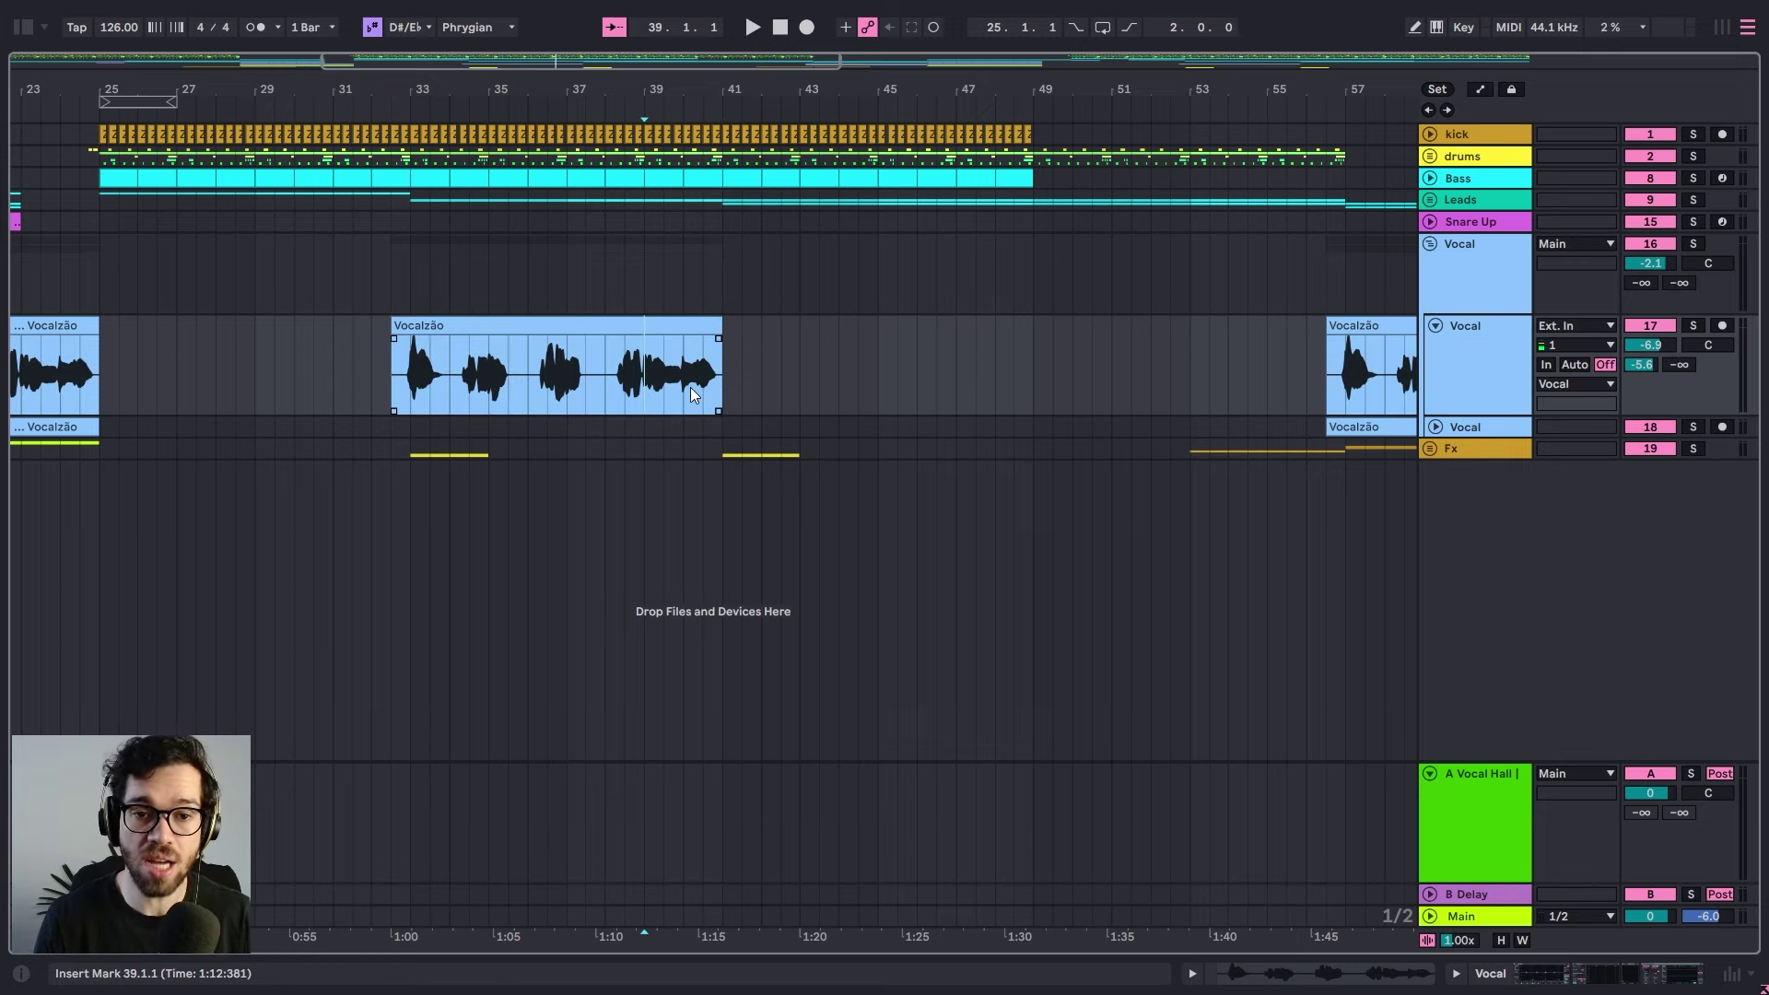
pyautogui.click(694, 394)
pyautogui.press('space')
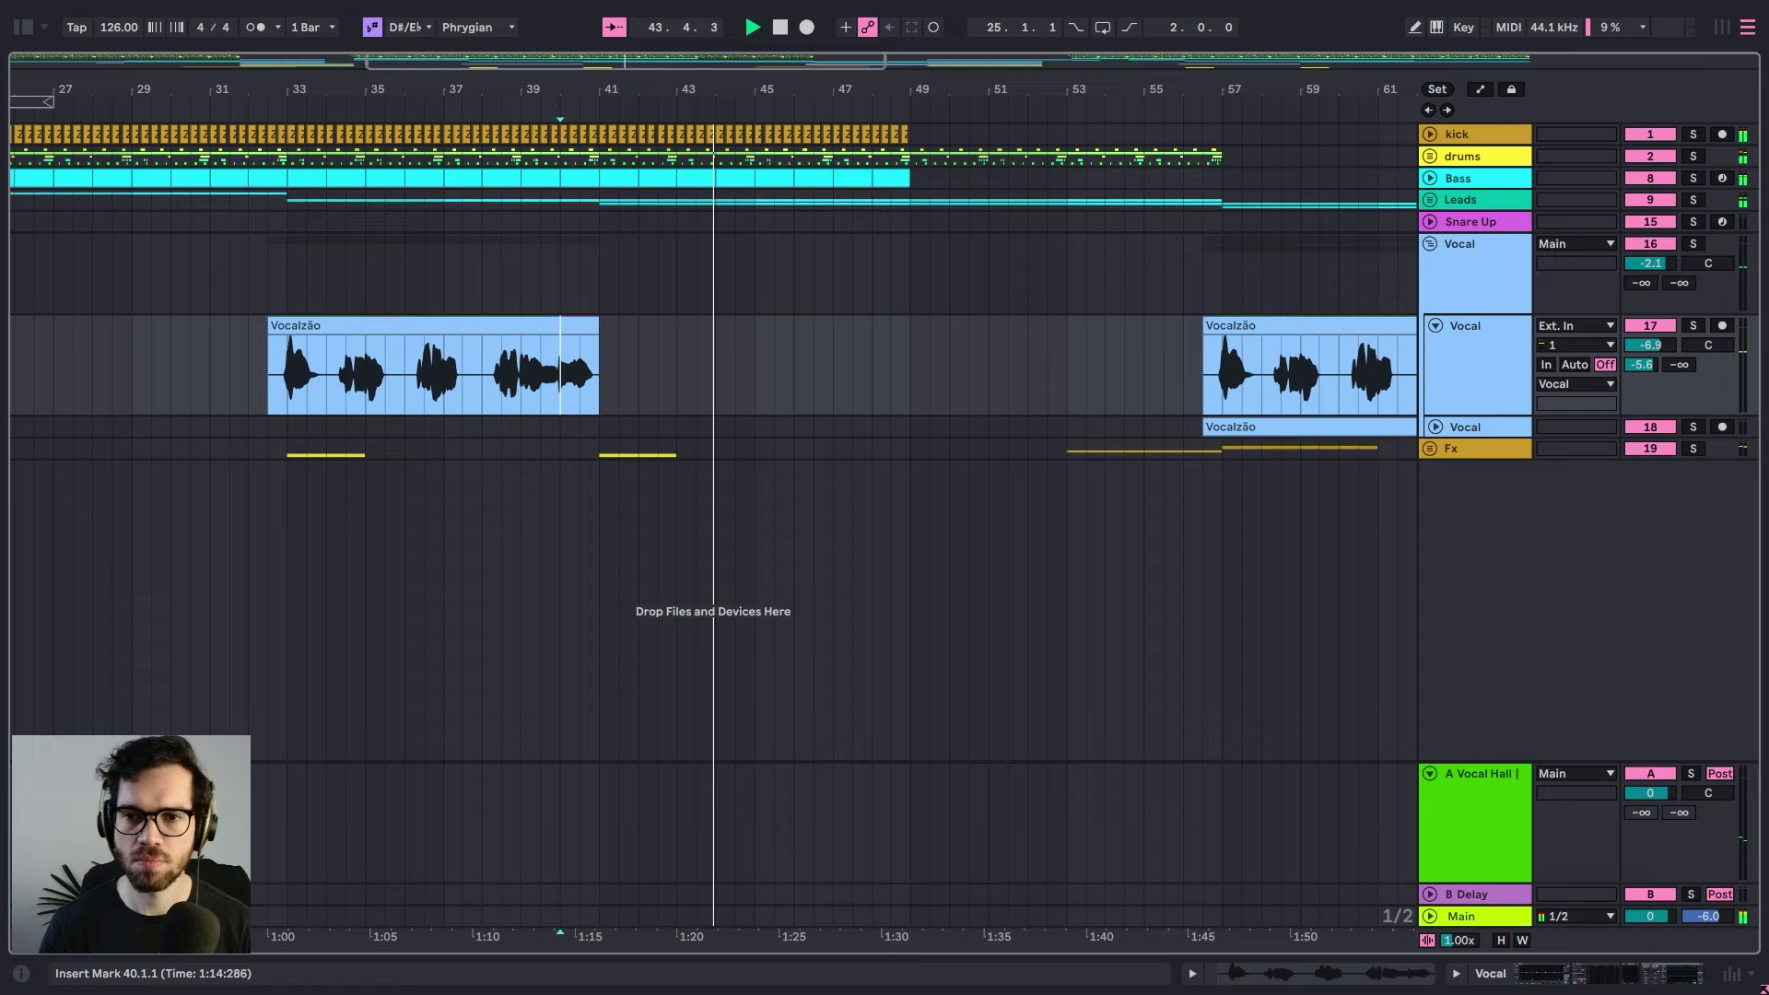
pyautogui.moveTo(1157, 89); pyautogui.dragTo(644, 59)
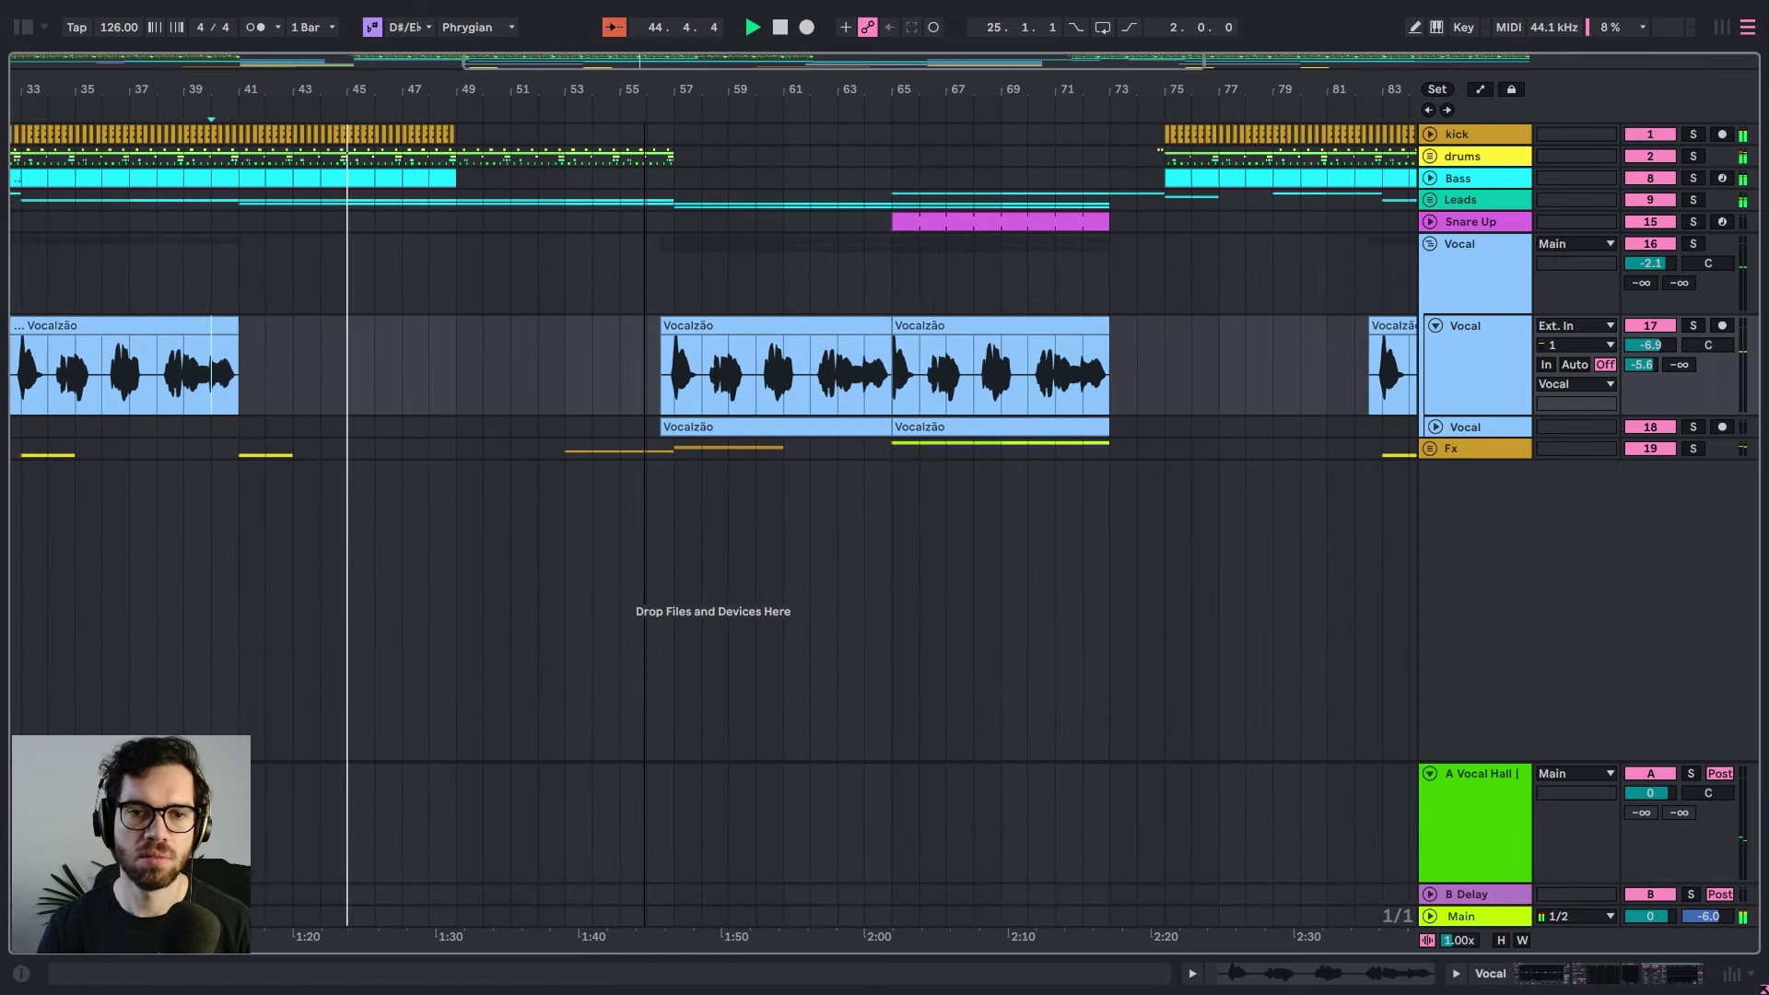
pyautogui.click(613, 30)
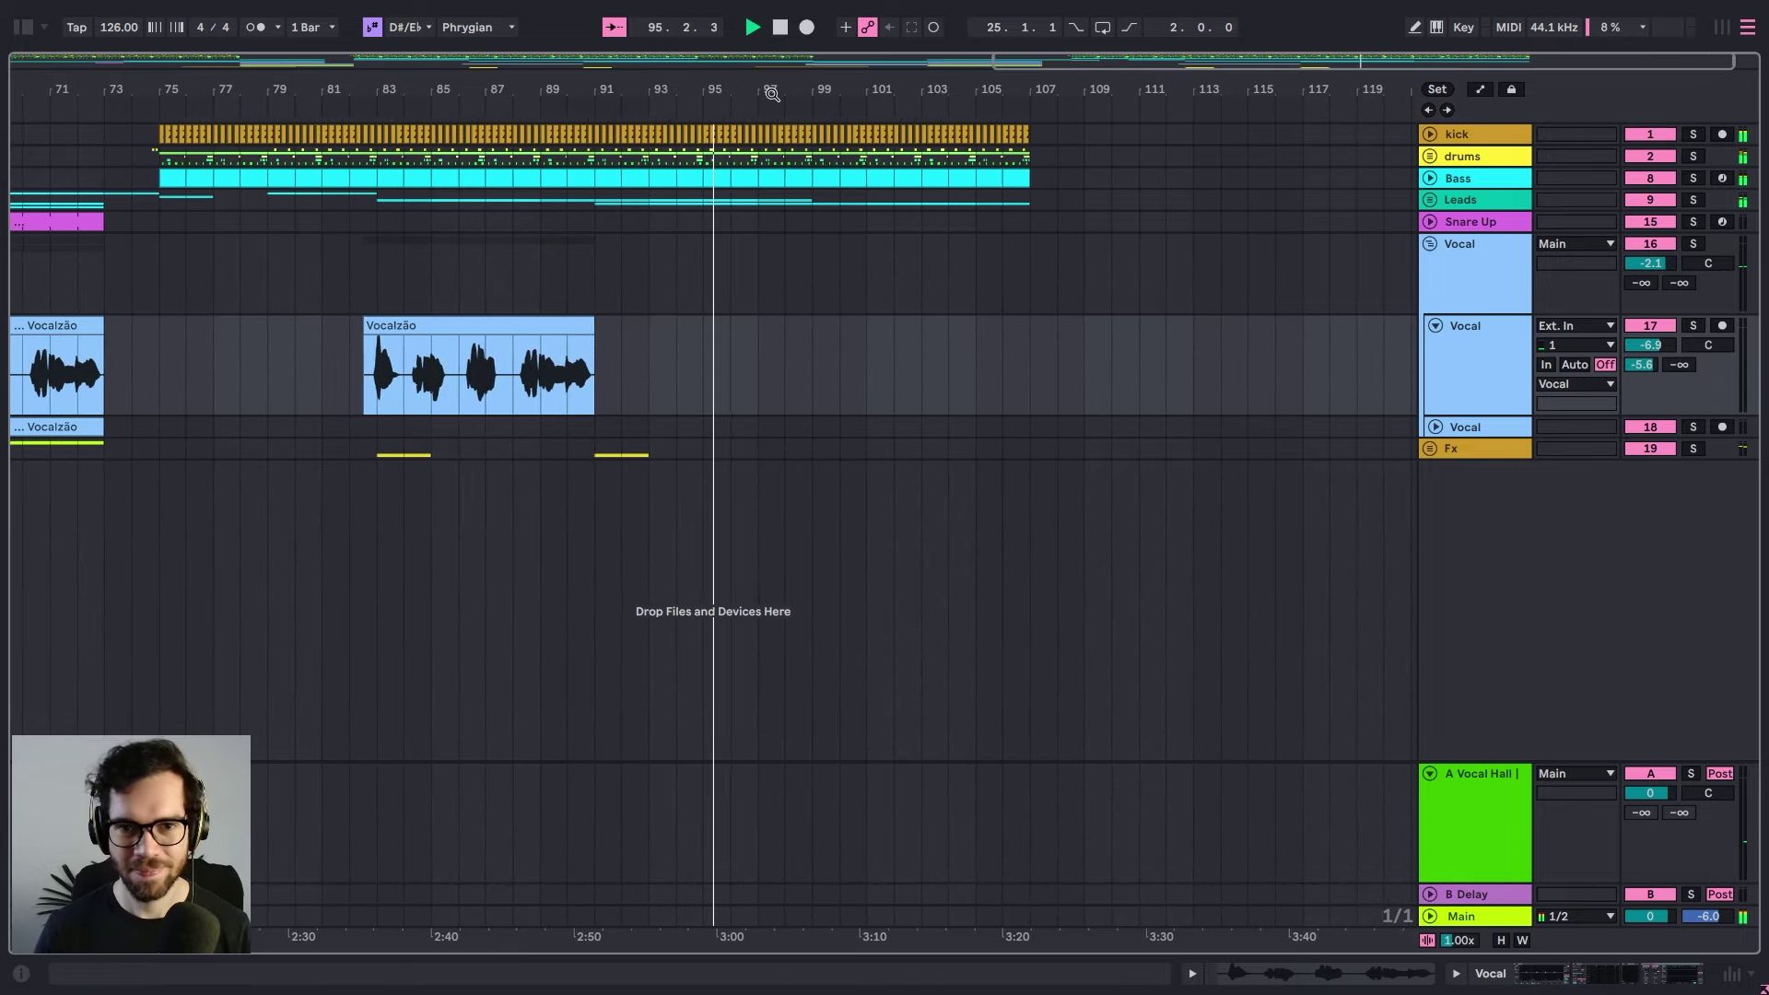
# - Listen to the second drop through to the end of the track and place the insert marker at 104.1.1
pyautogui.moveTo(772, 94); pyautogui.dragTo(1115, 42)
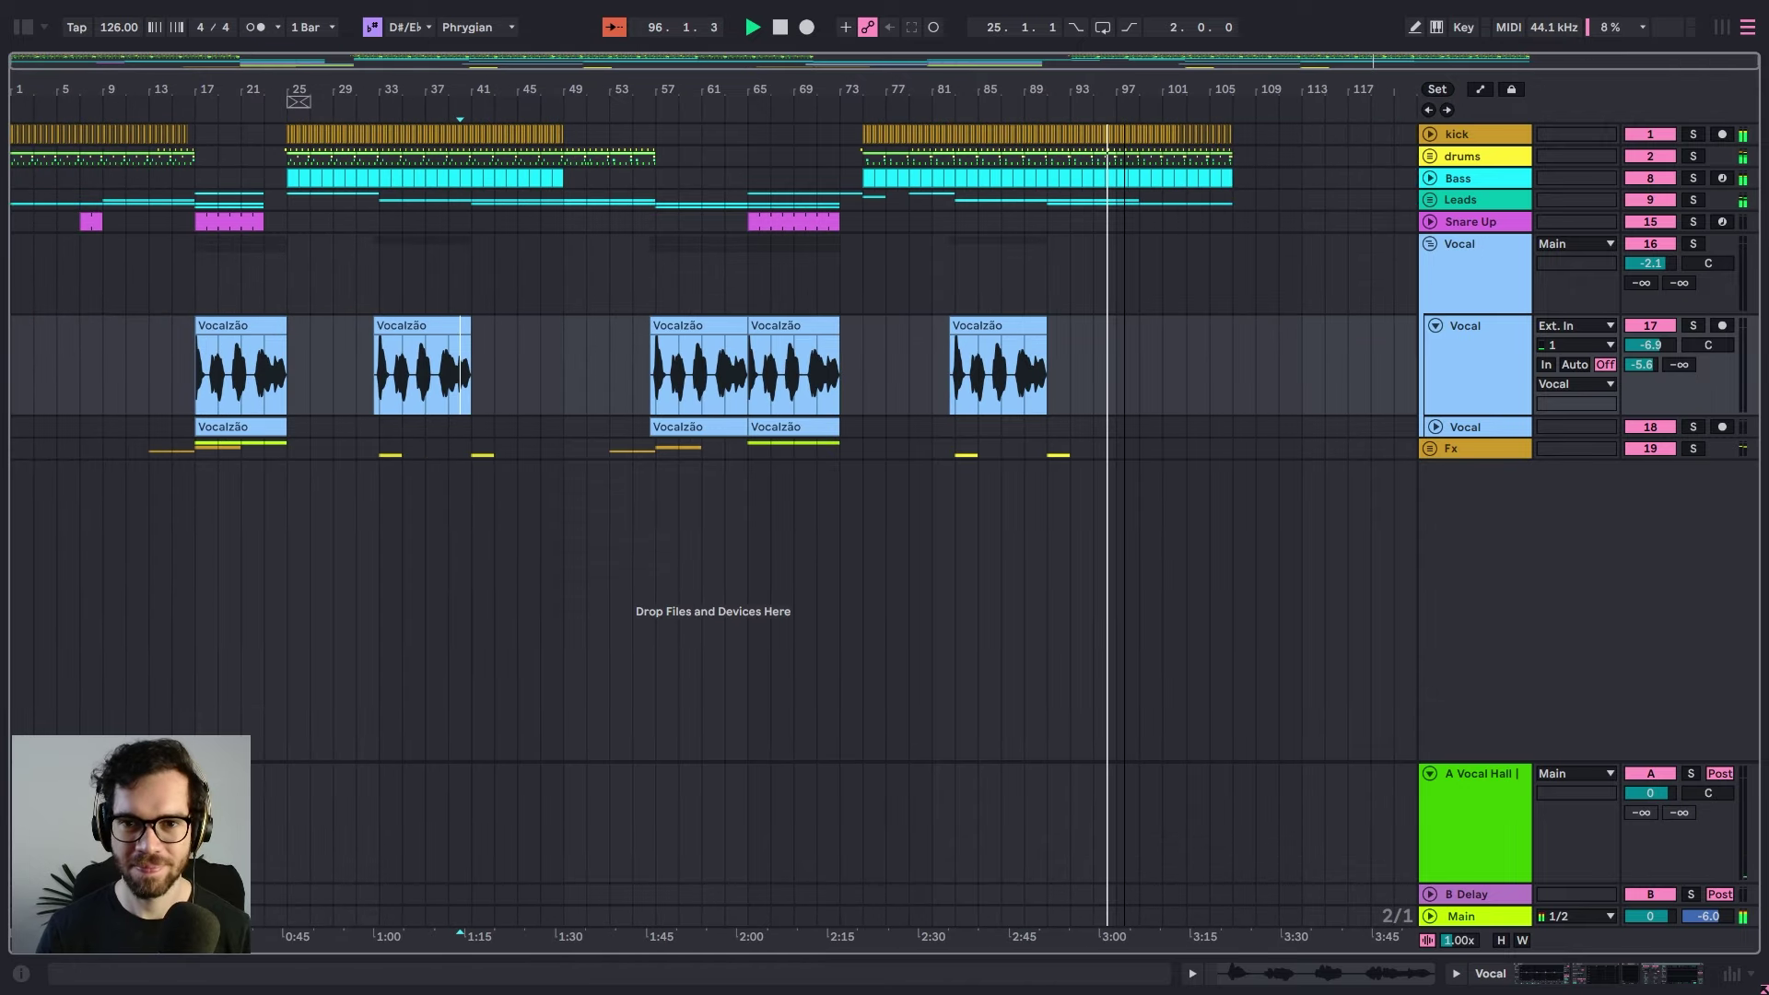
pyautogui.click(1108, 292)
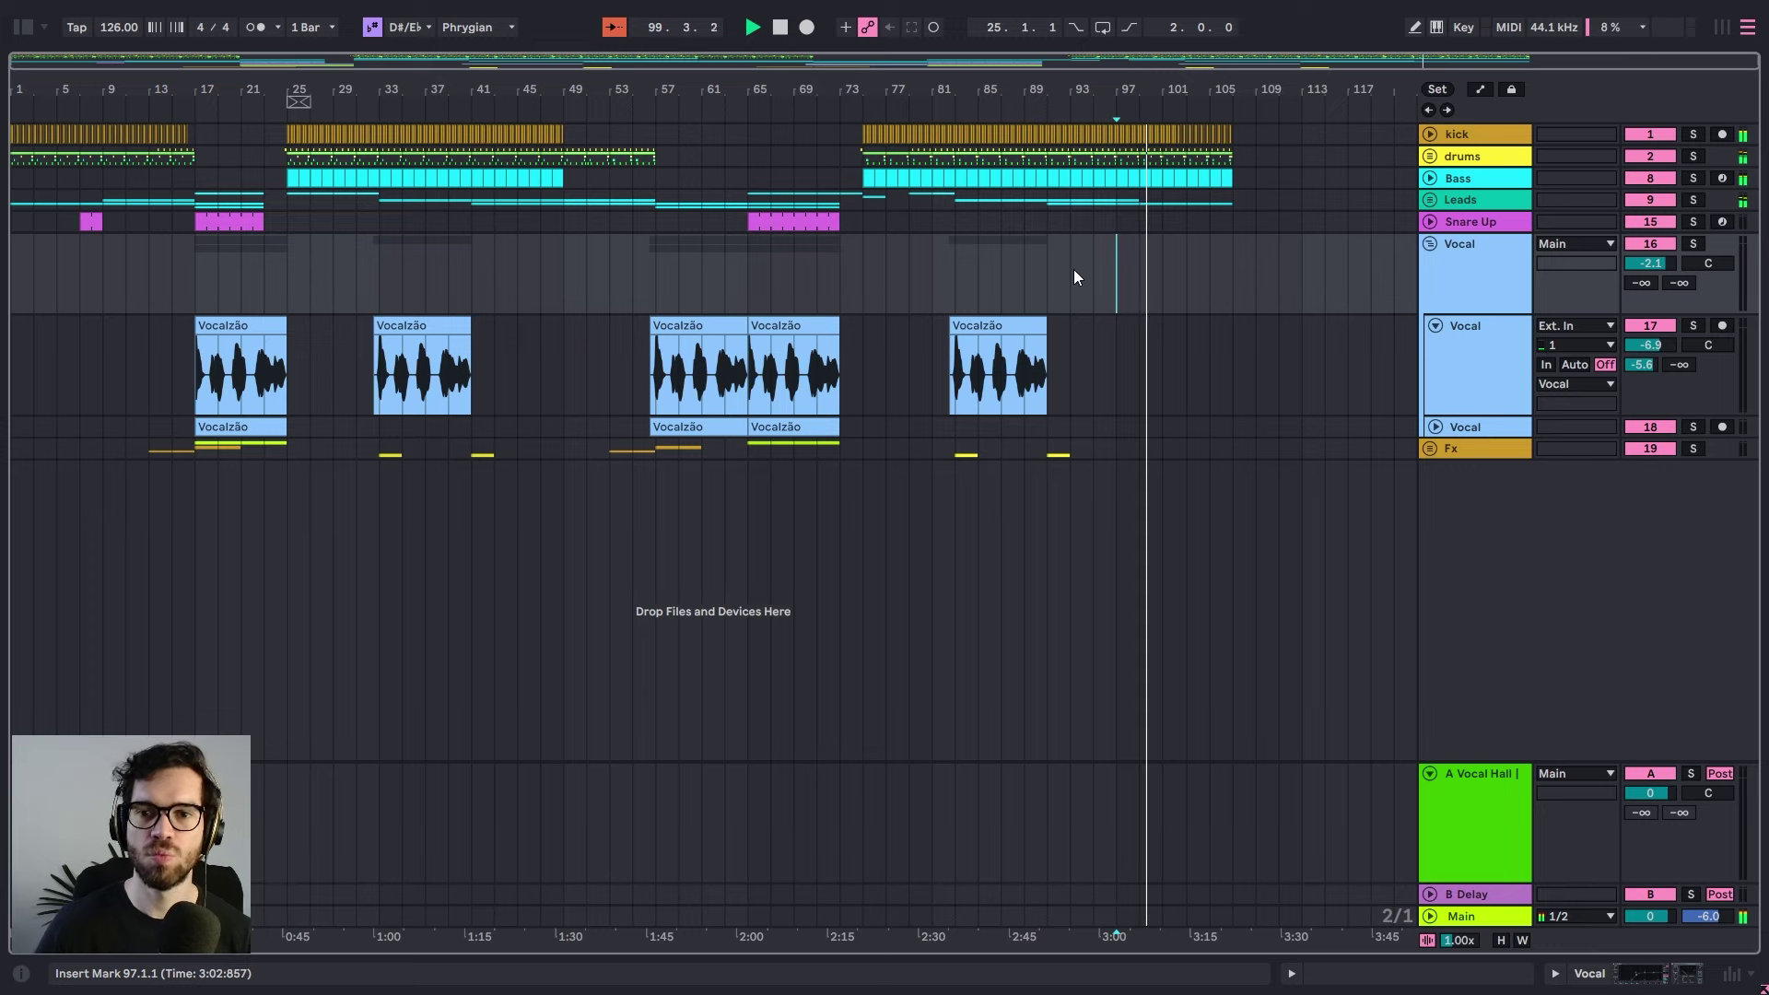
pyautogui.moveTo(1214, 93); pyautogui.dragTo(1223, 138)
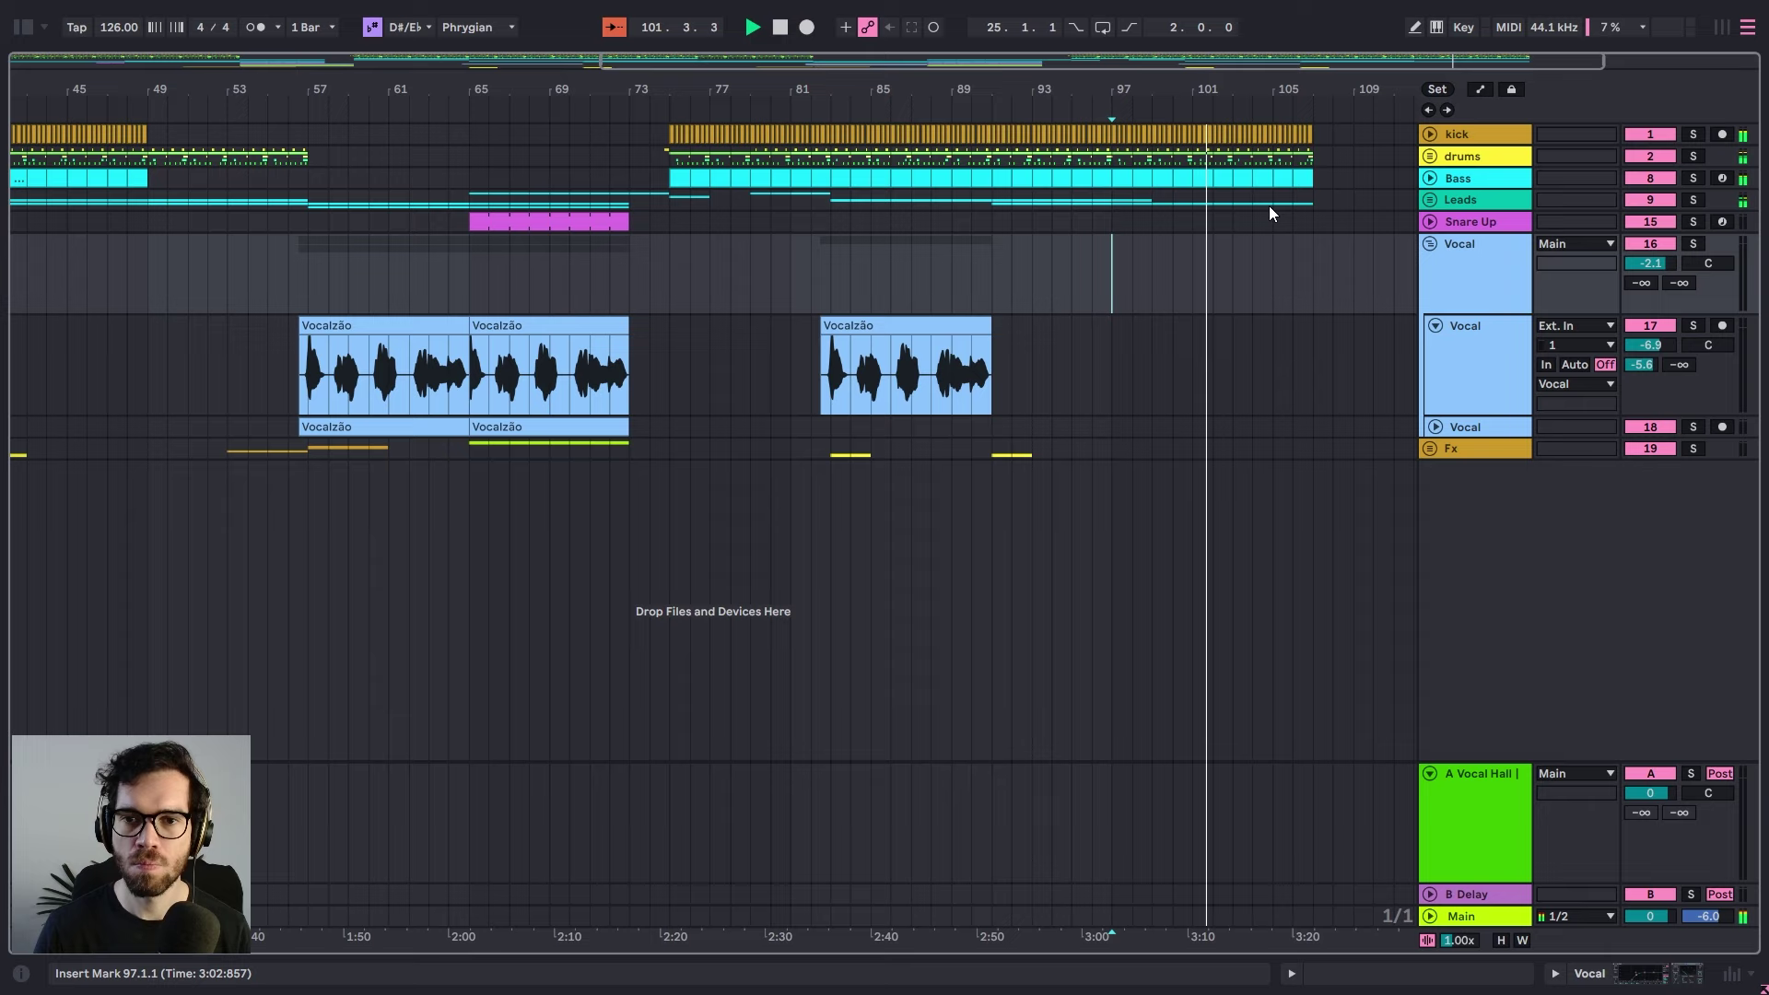
pyautogui.click(1293, 318)
pyautogui.click(1296, 297)
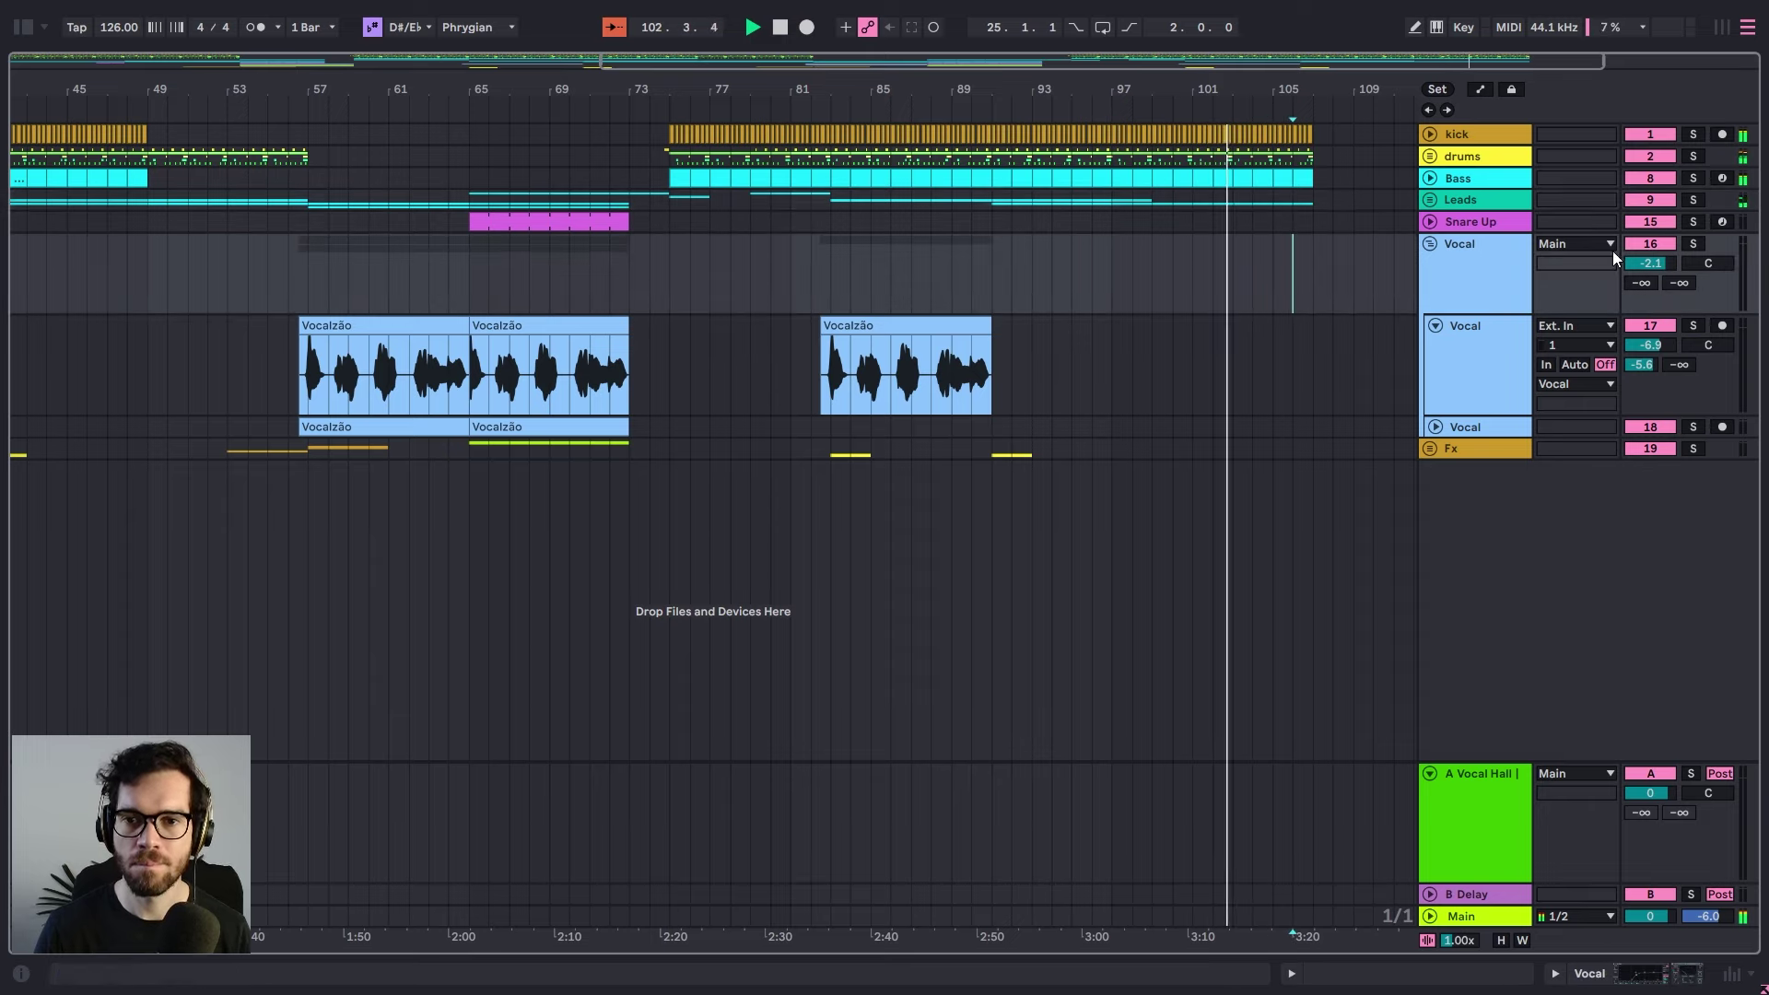
pyautogui.click(1334, 265)
pyautogui.click(1253, 265)
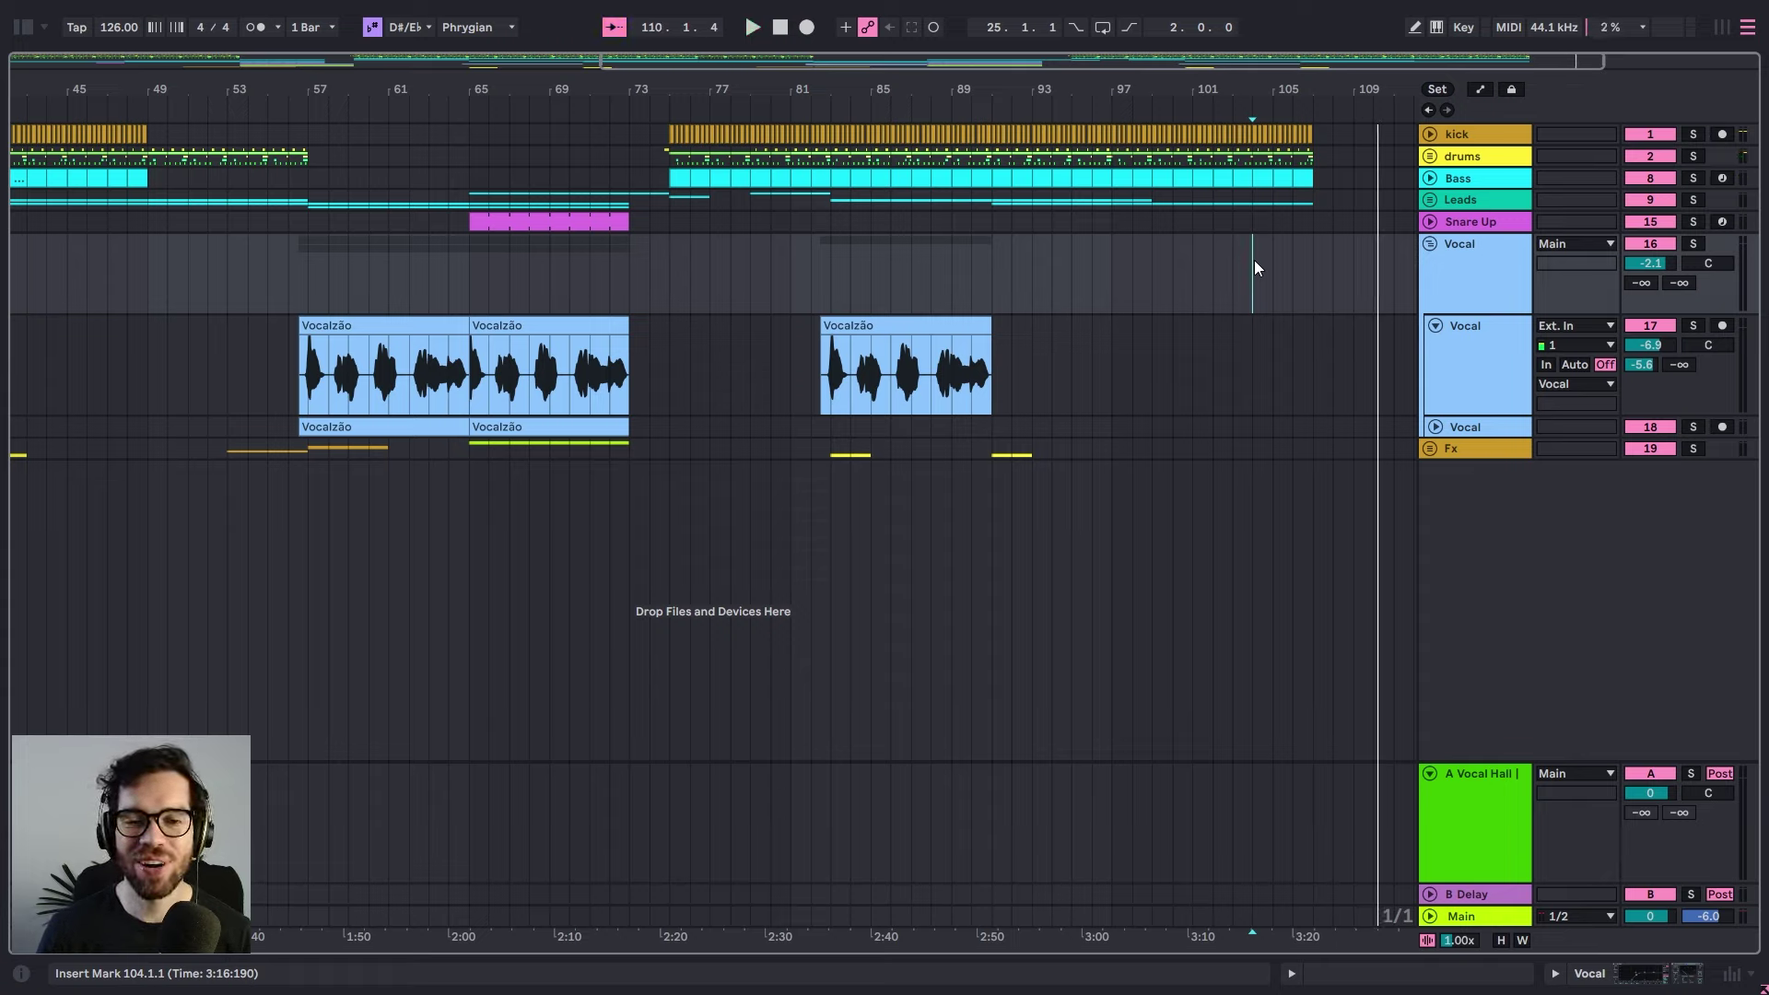
pyautogui.click(958, 387)
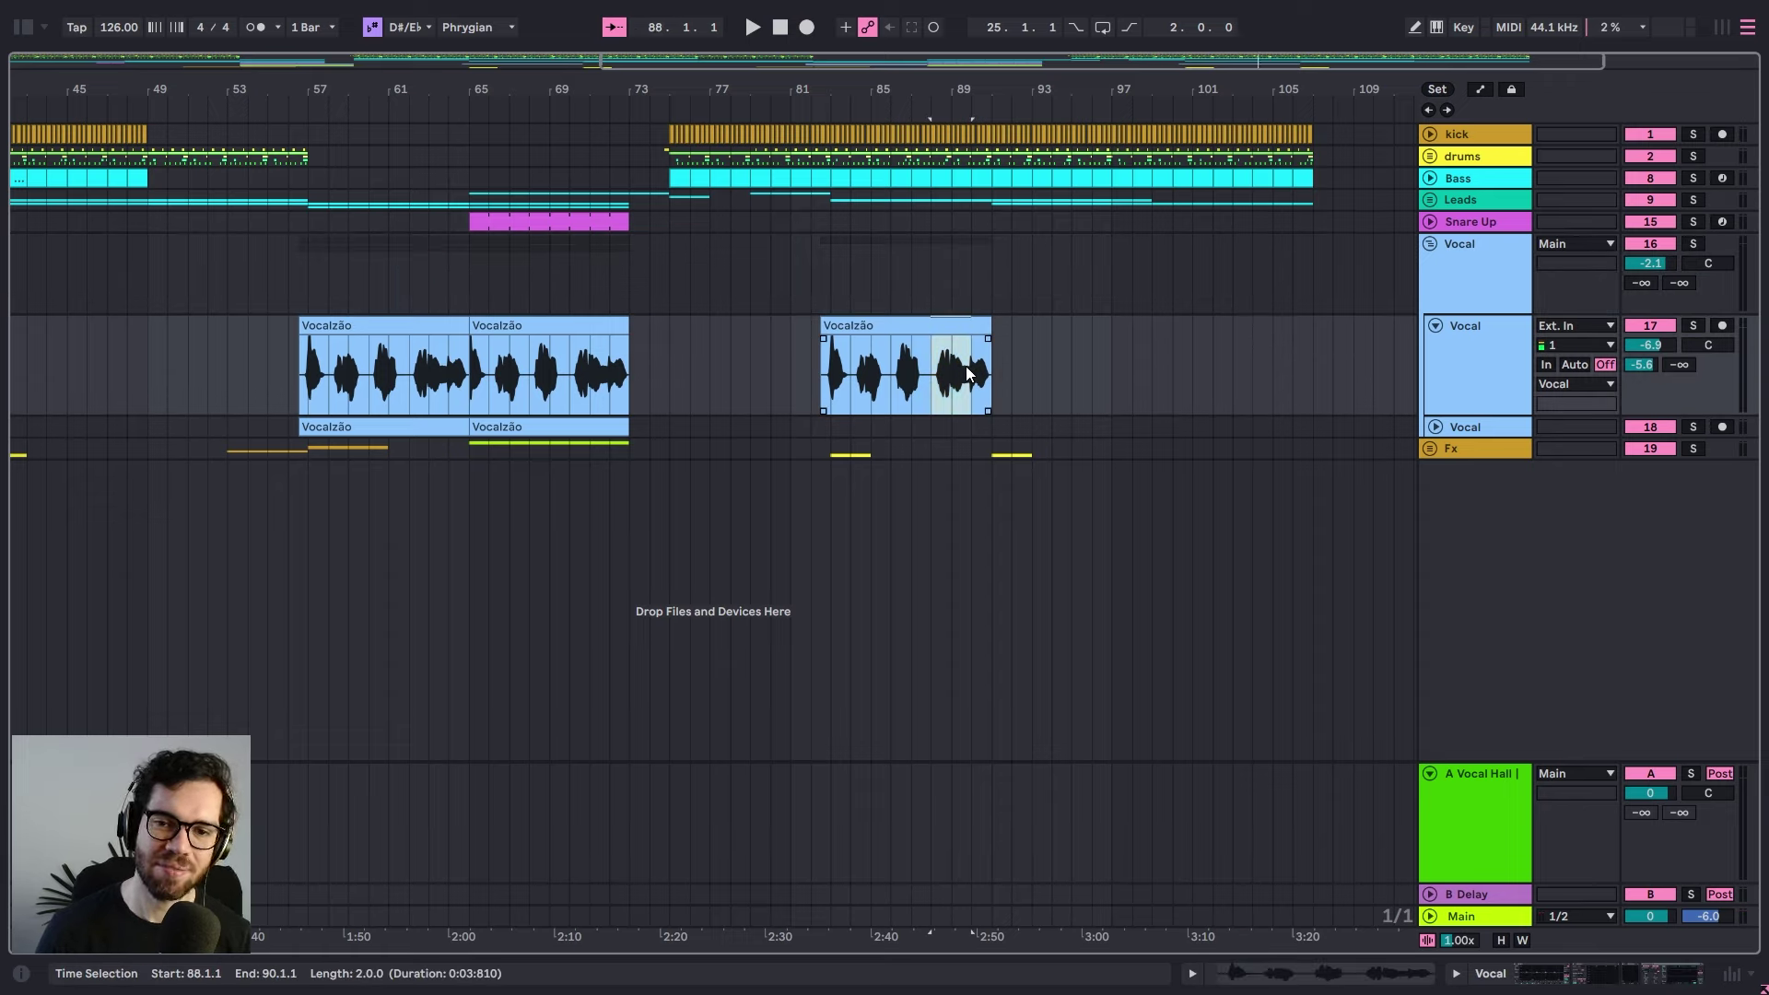
pyautogui.moveTo(834, 368); pyautogui.dragTo(1002, 383)
pyautogui.click(1063, 348)
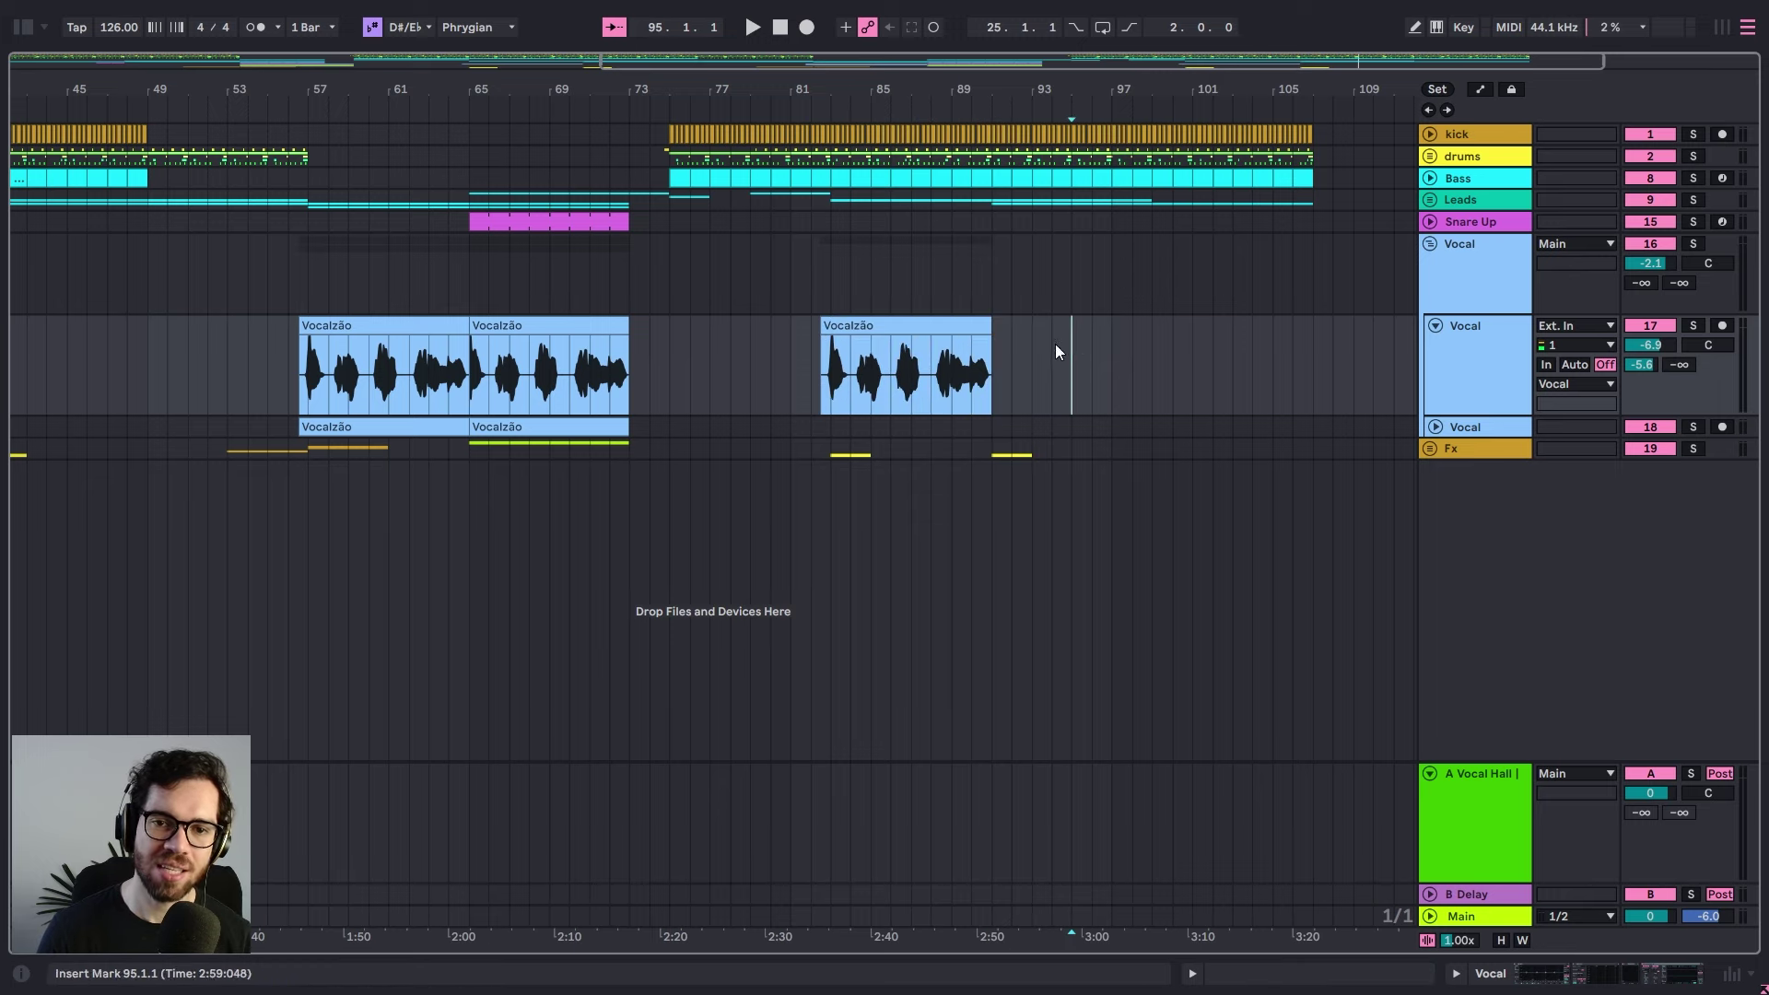
pyautogui.moveTo(816, 81); pyautogui.dragTo(947, 84)
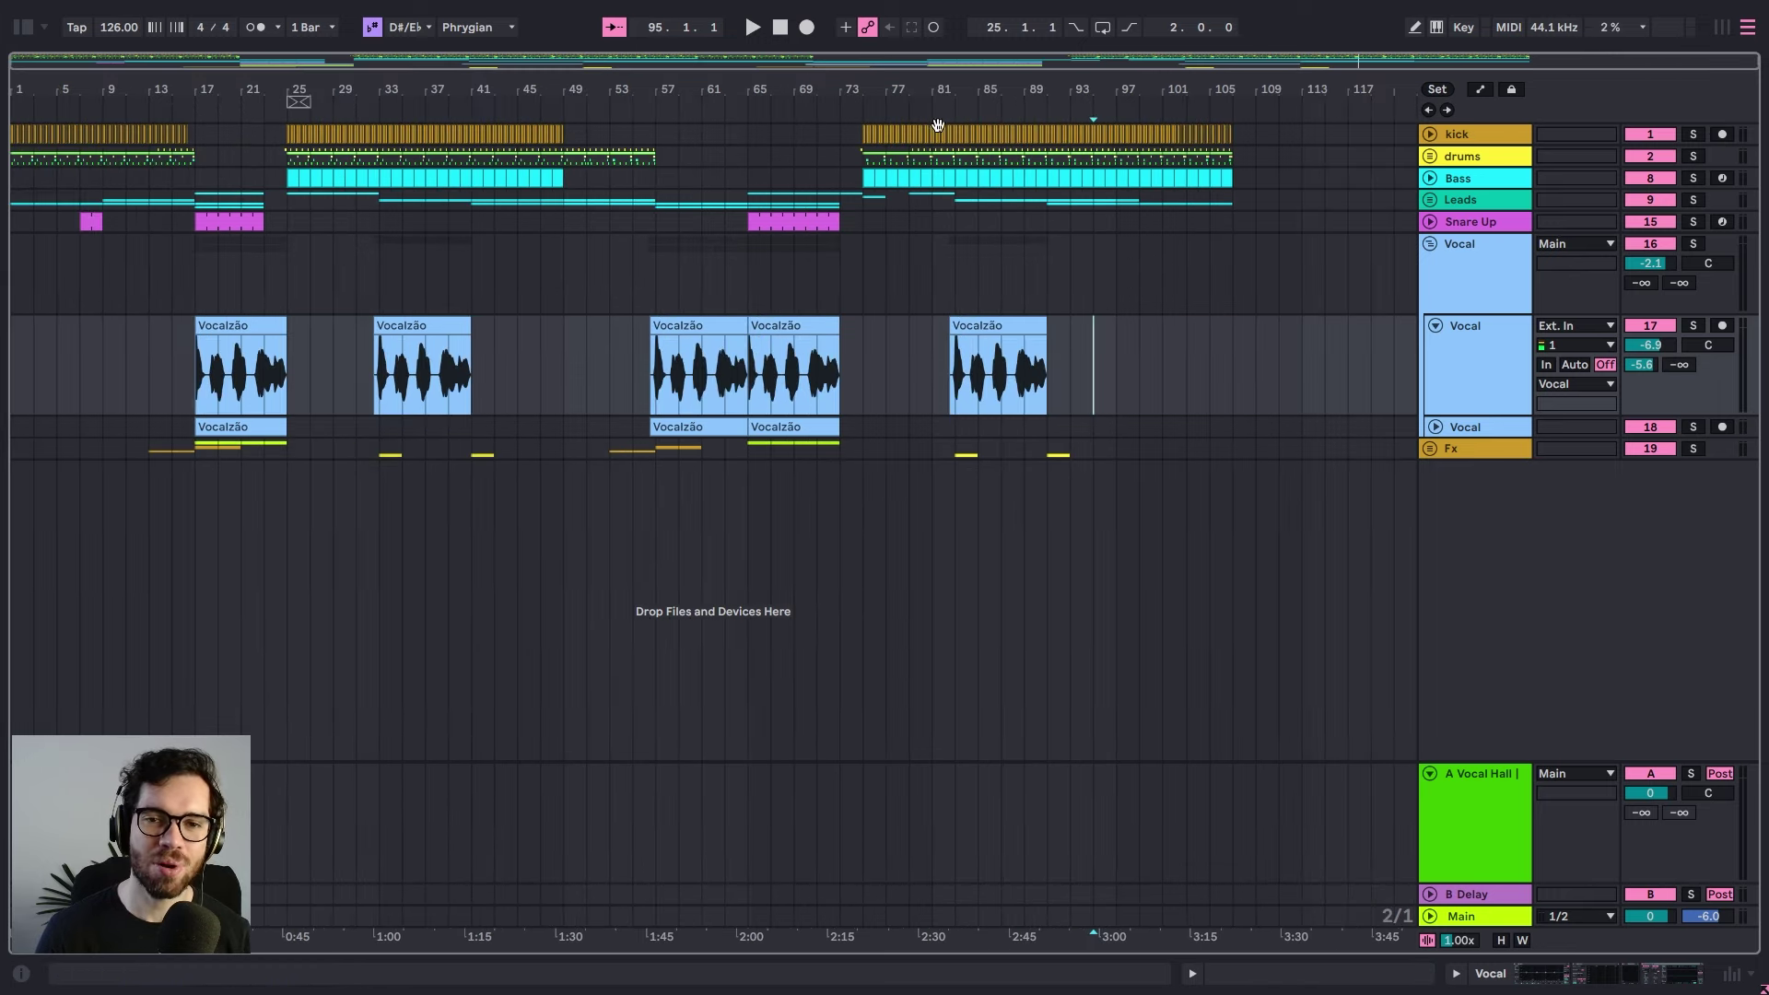
pyautogui.click(885, 254)
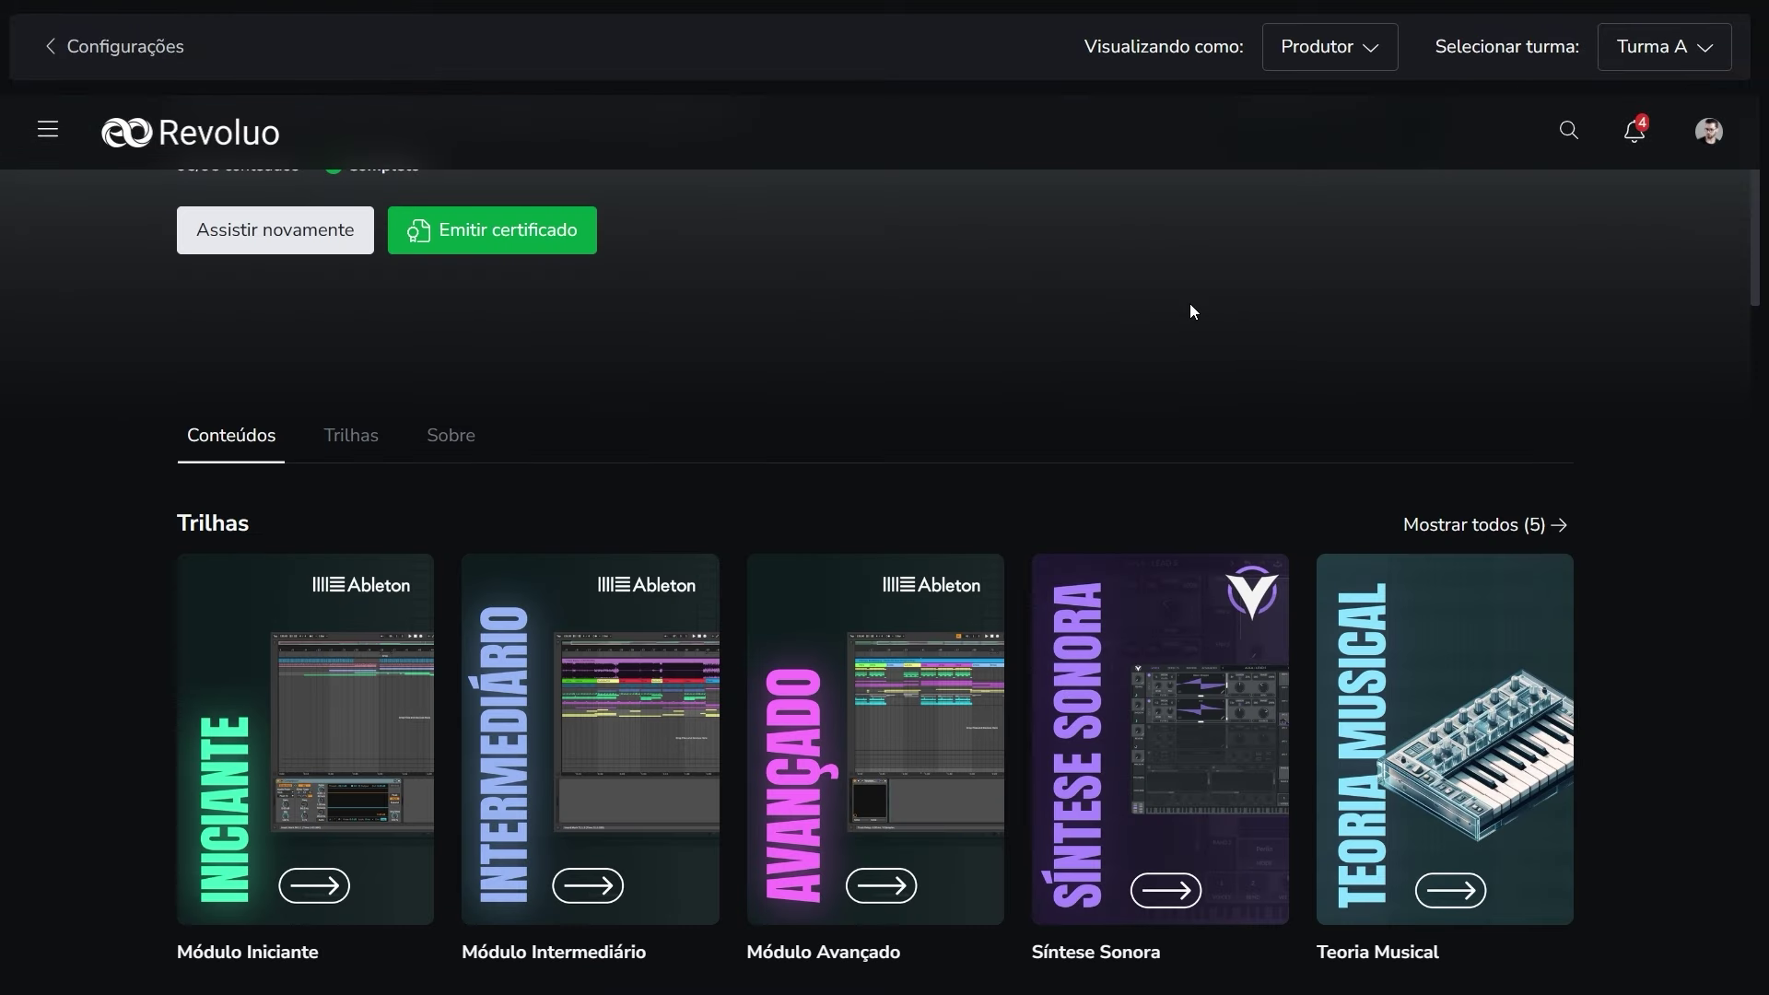
# - On the Revoluo course site, open the Módulo Iniciante track and look through its lesson list
pyautogui.scroll(-2, 1190, 310)
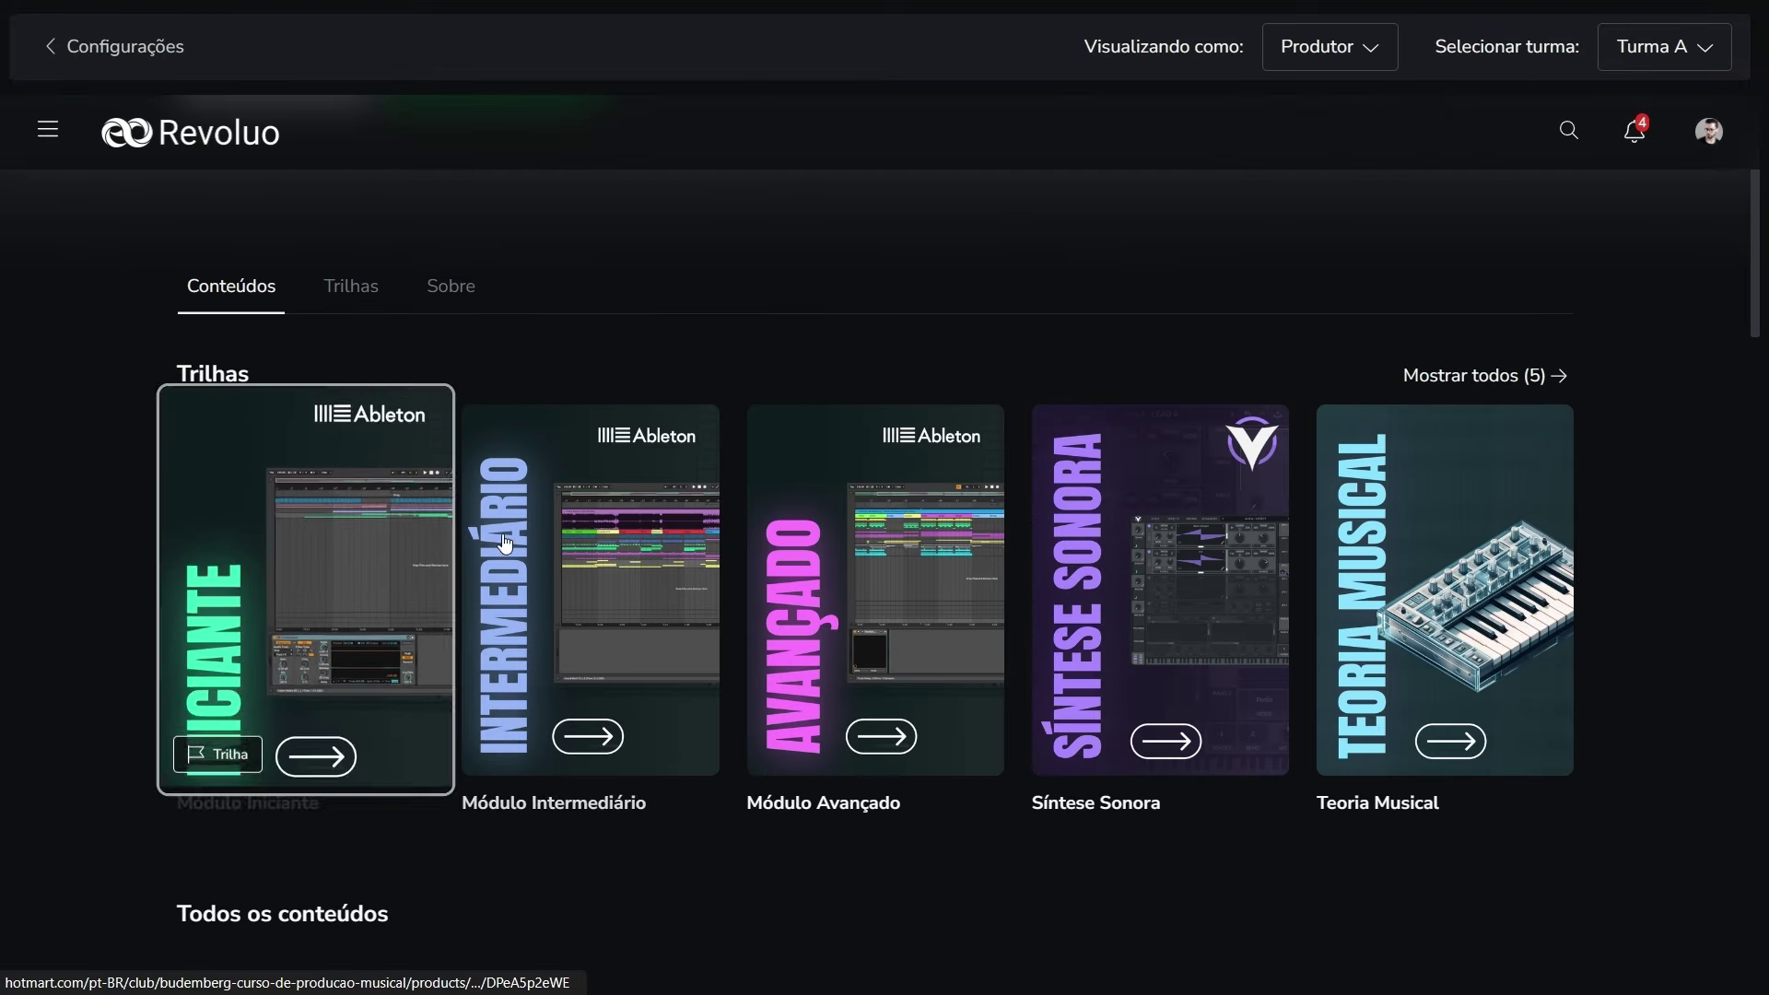
pyautogui.moveTo(569, 543)
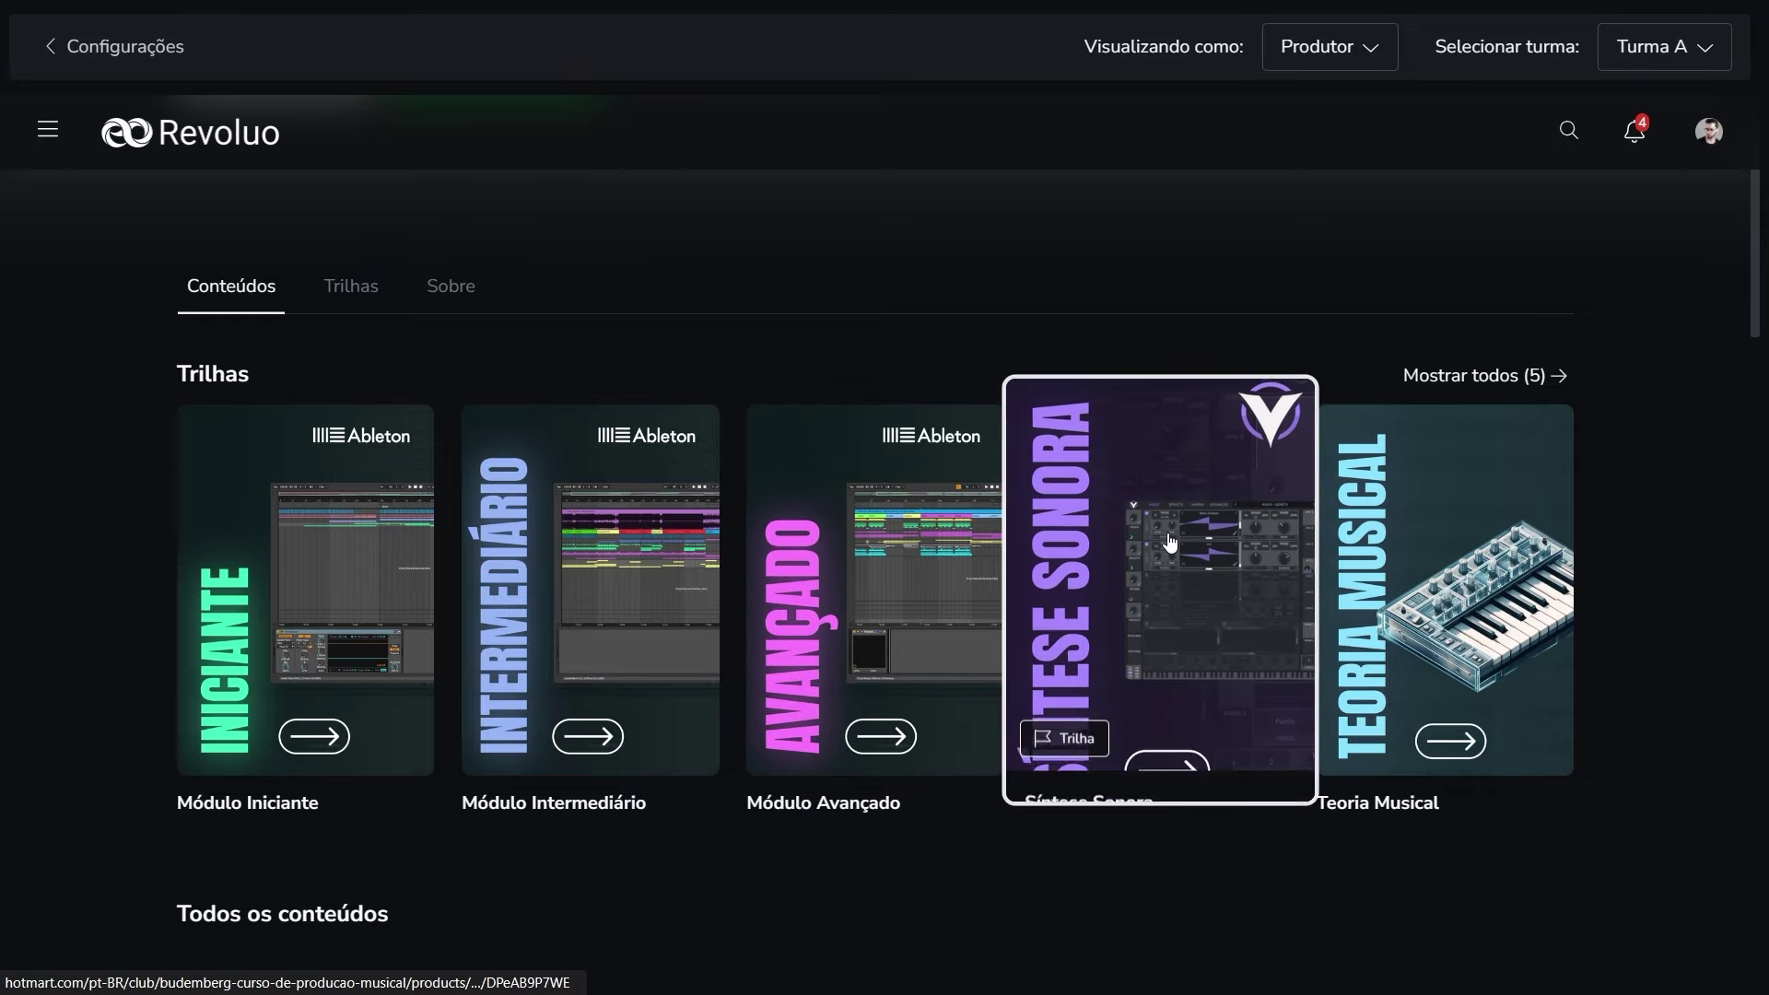
pyautogui.click(370, 564)
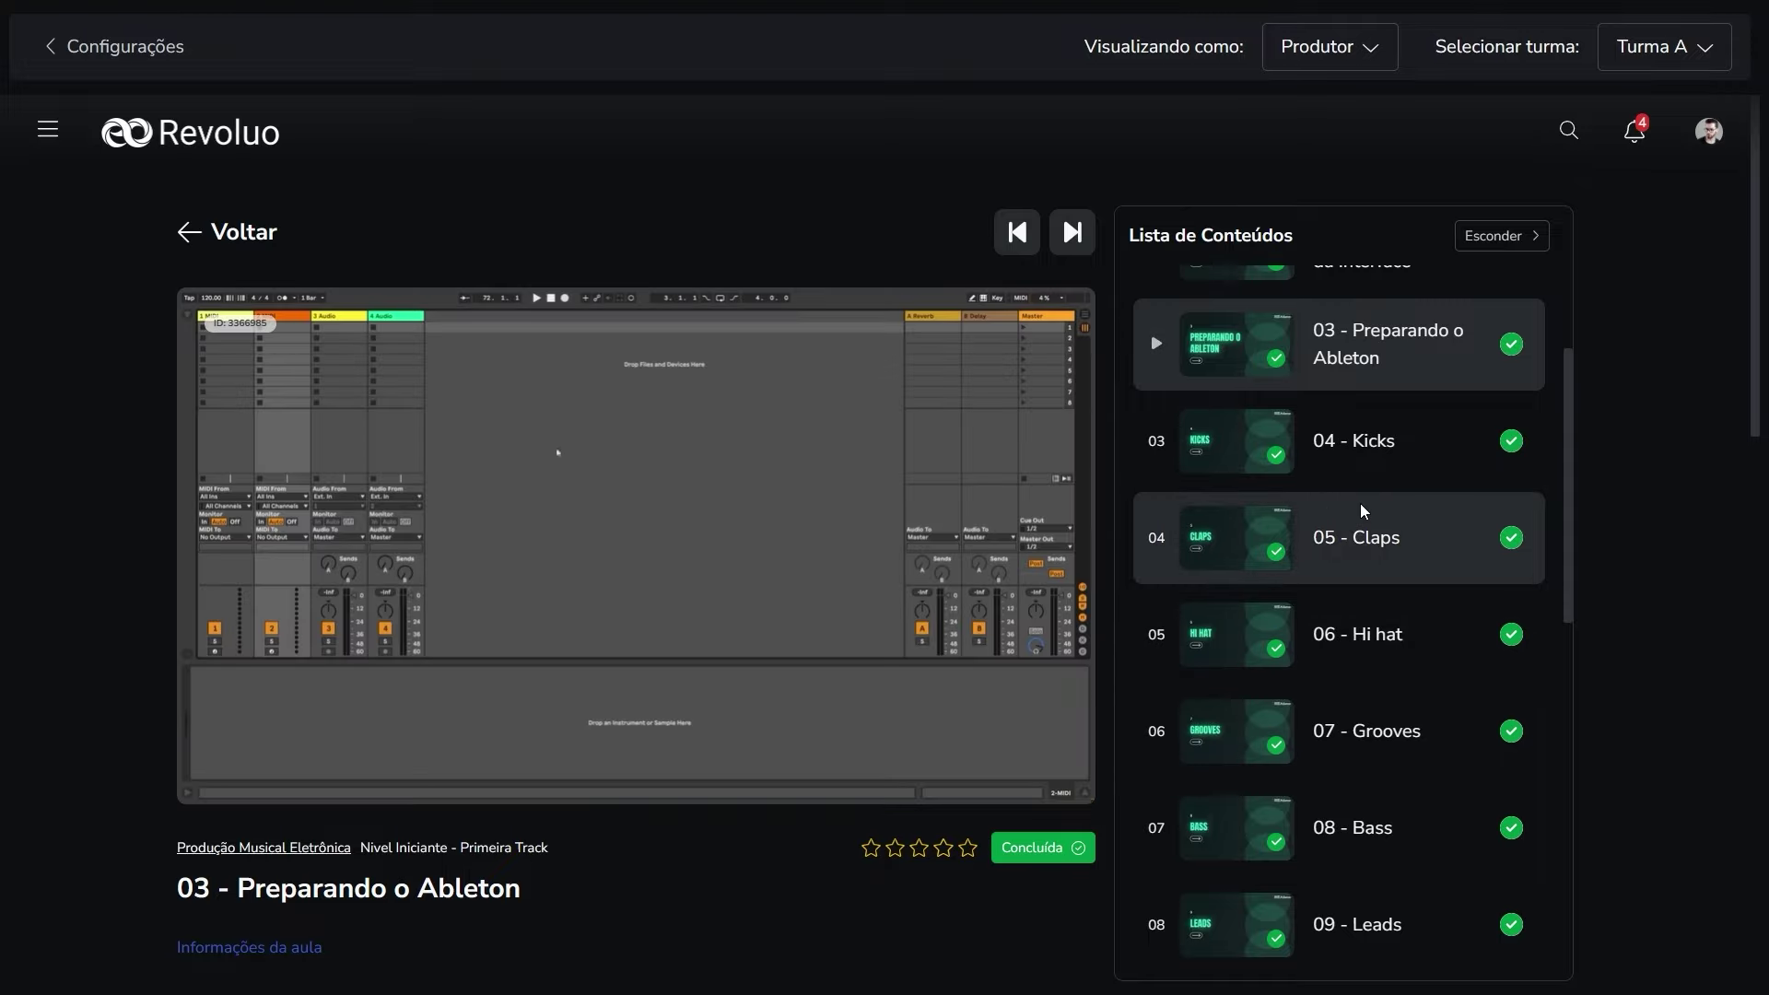
pyautogui.scroll(-3, 1364, 512)
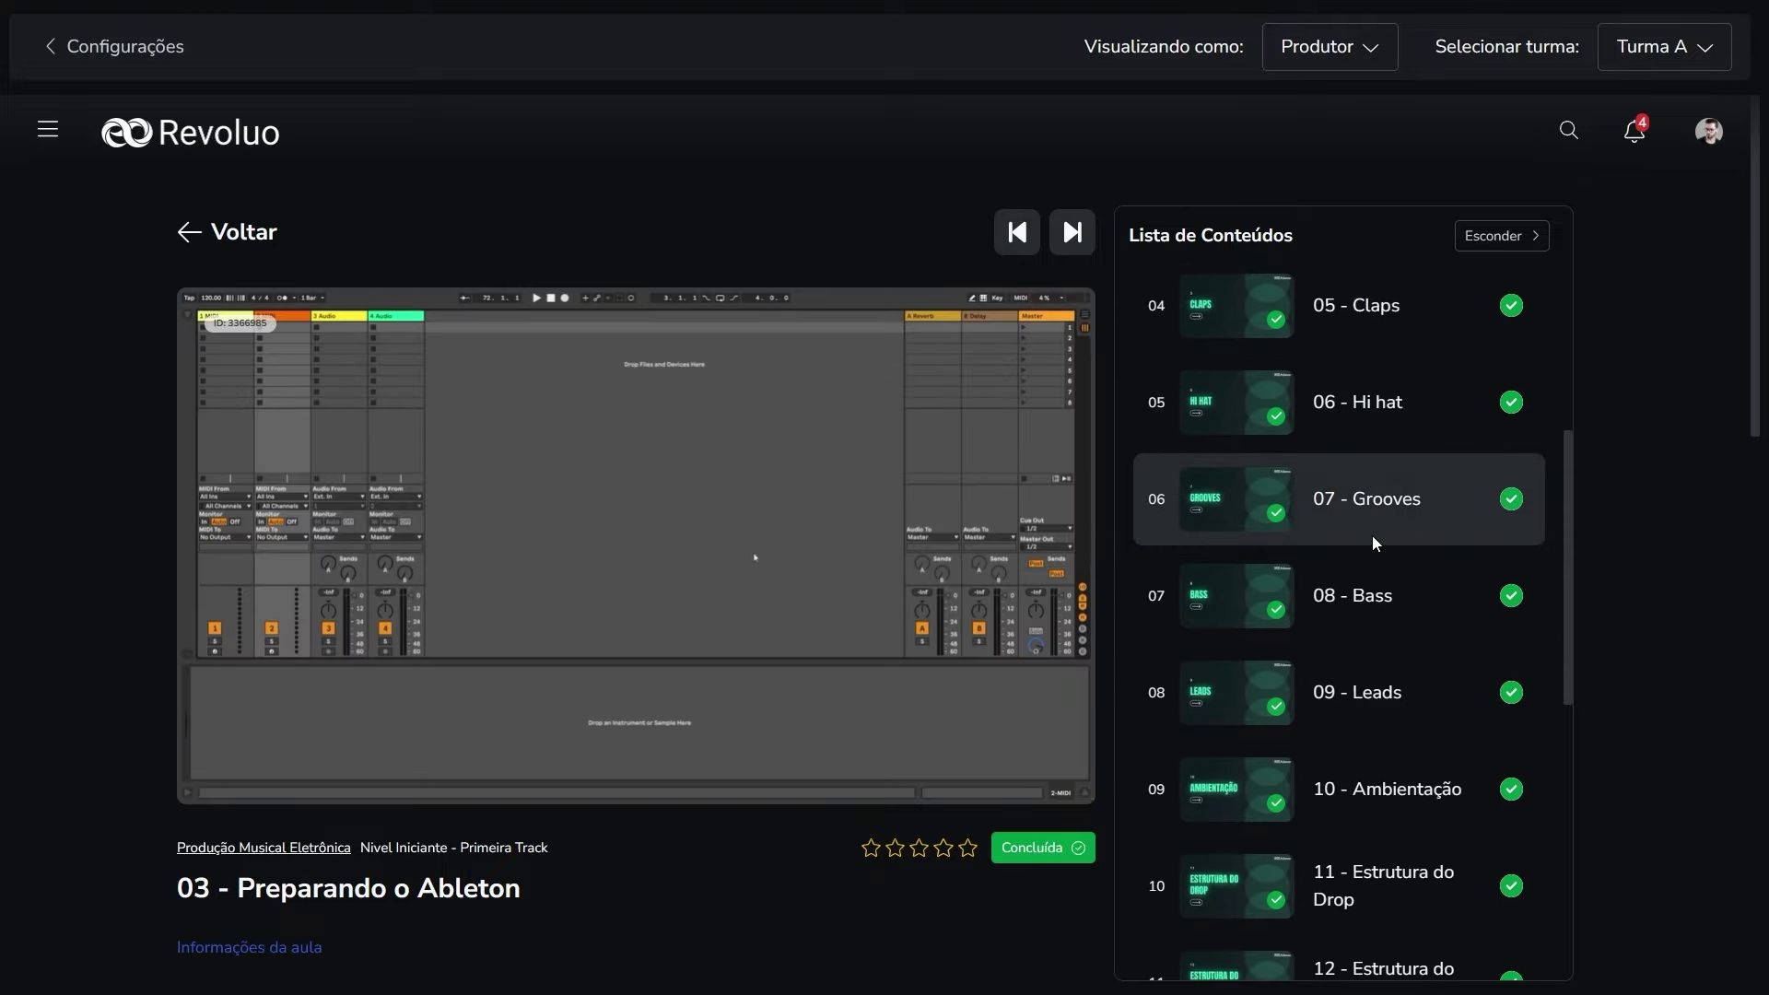
# - Look through the course site's navigation menu with the community and course material links
pyautogui.click(1373, 524)
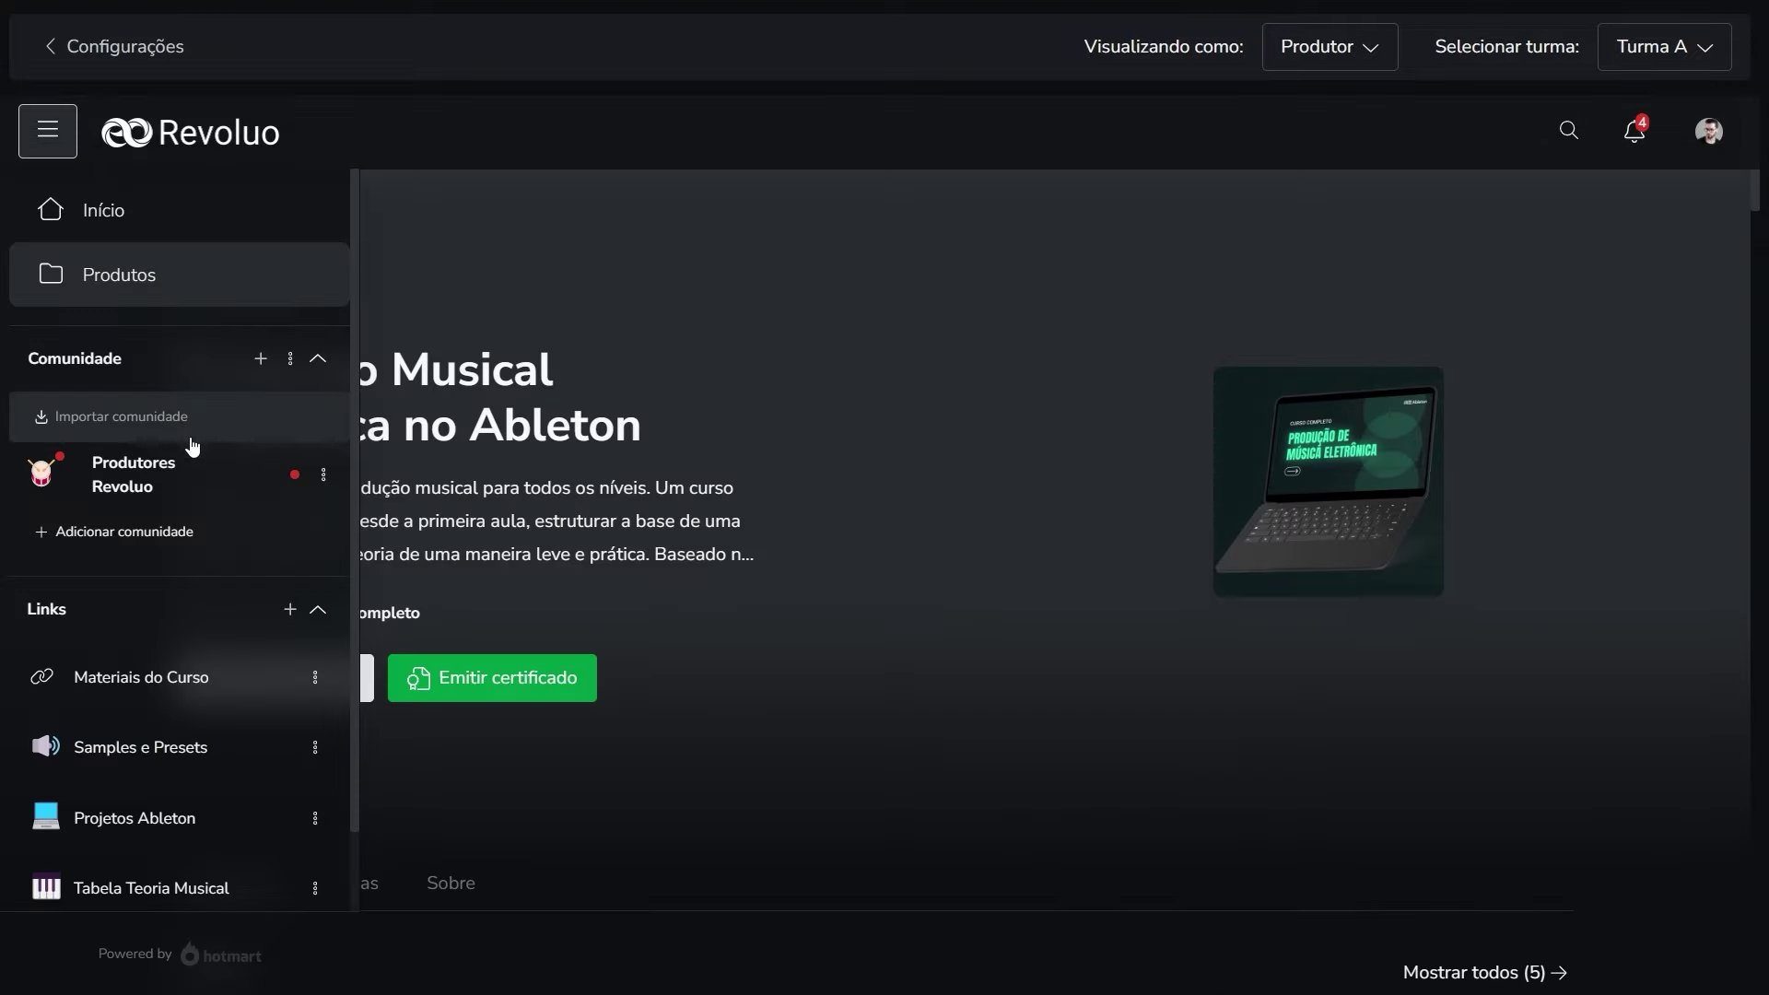
pyautogui.scroll(-1, 185, 456)
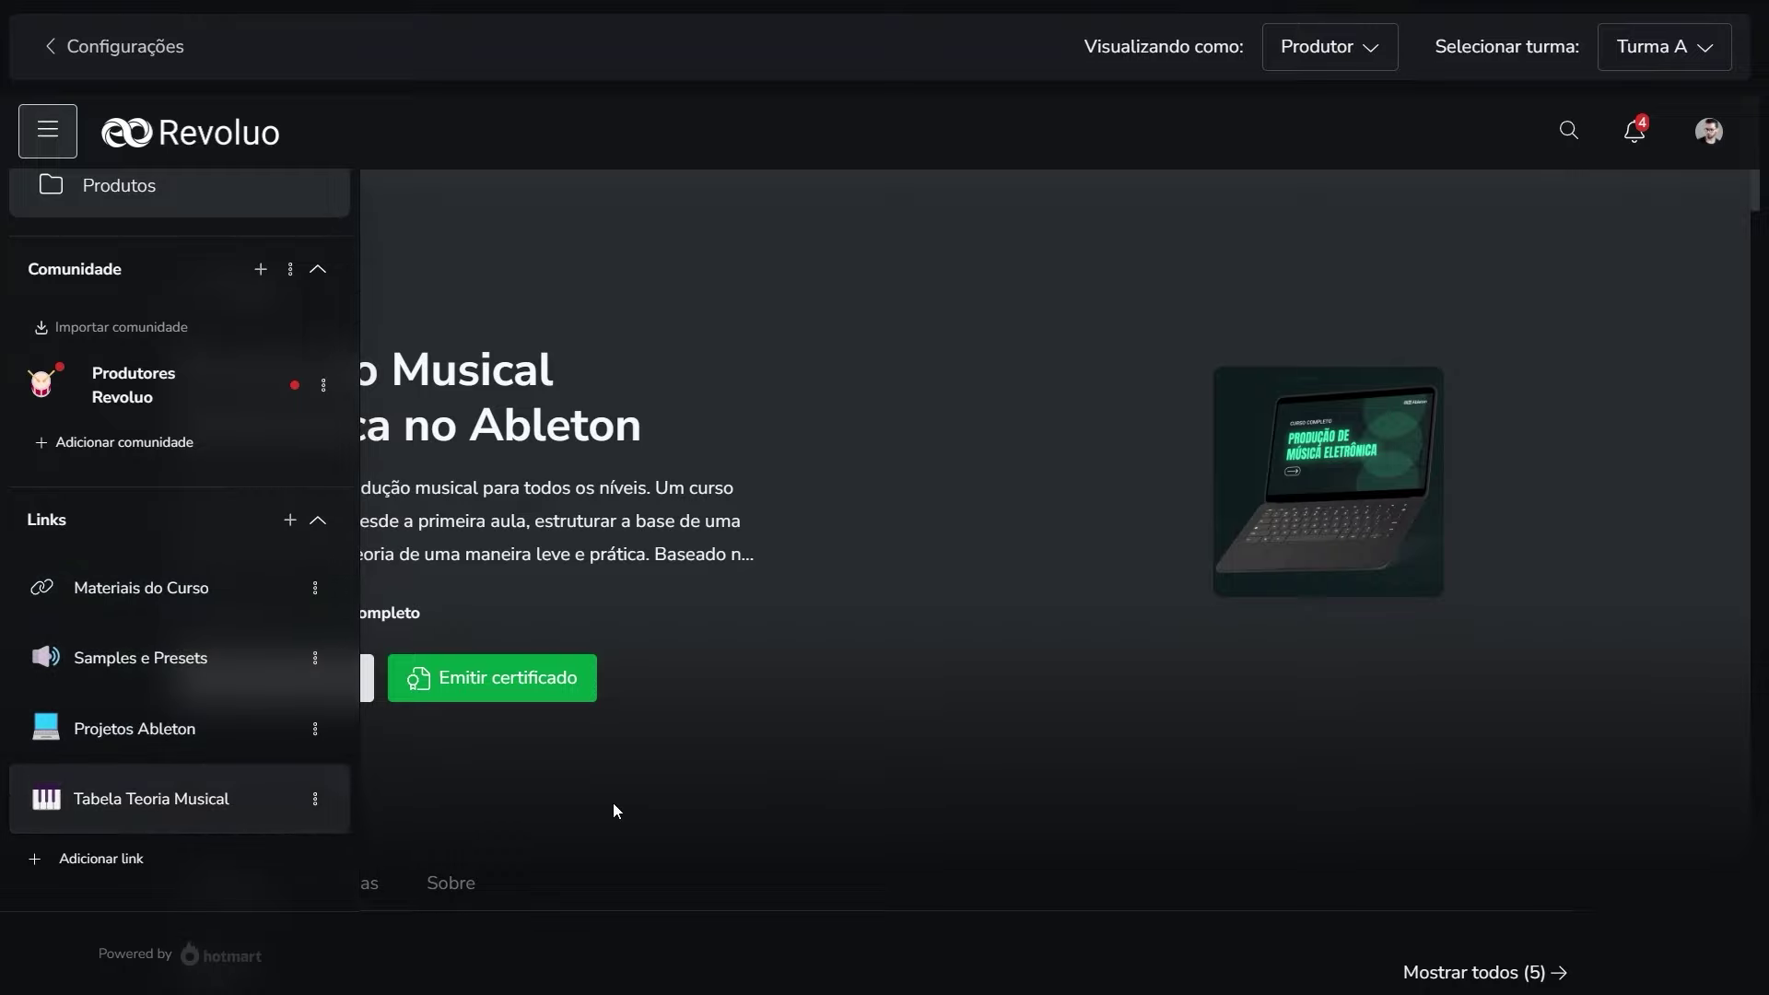
pyautogui.click(704, 793)
# - Look through the Nível Avançado lesson list from 01 - Pesquisa Musical and the LABS instruments page
pyautogui.scroll(-10, 1432, 484)
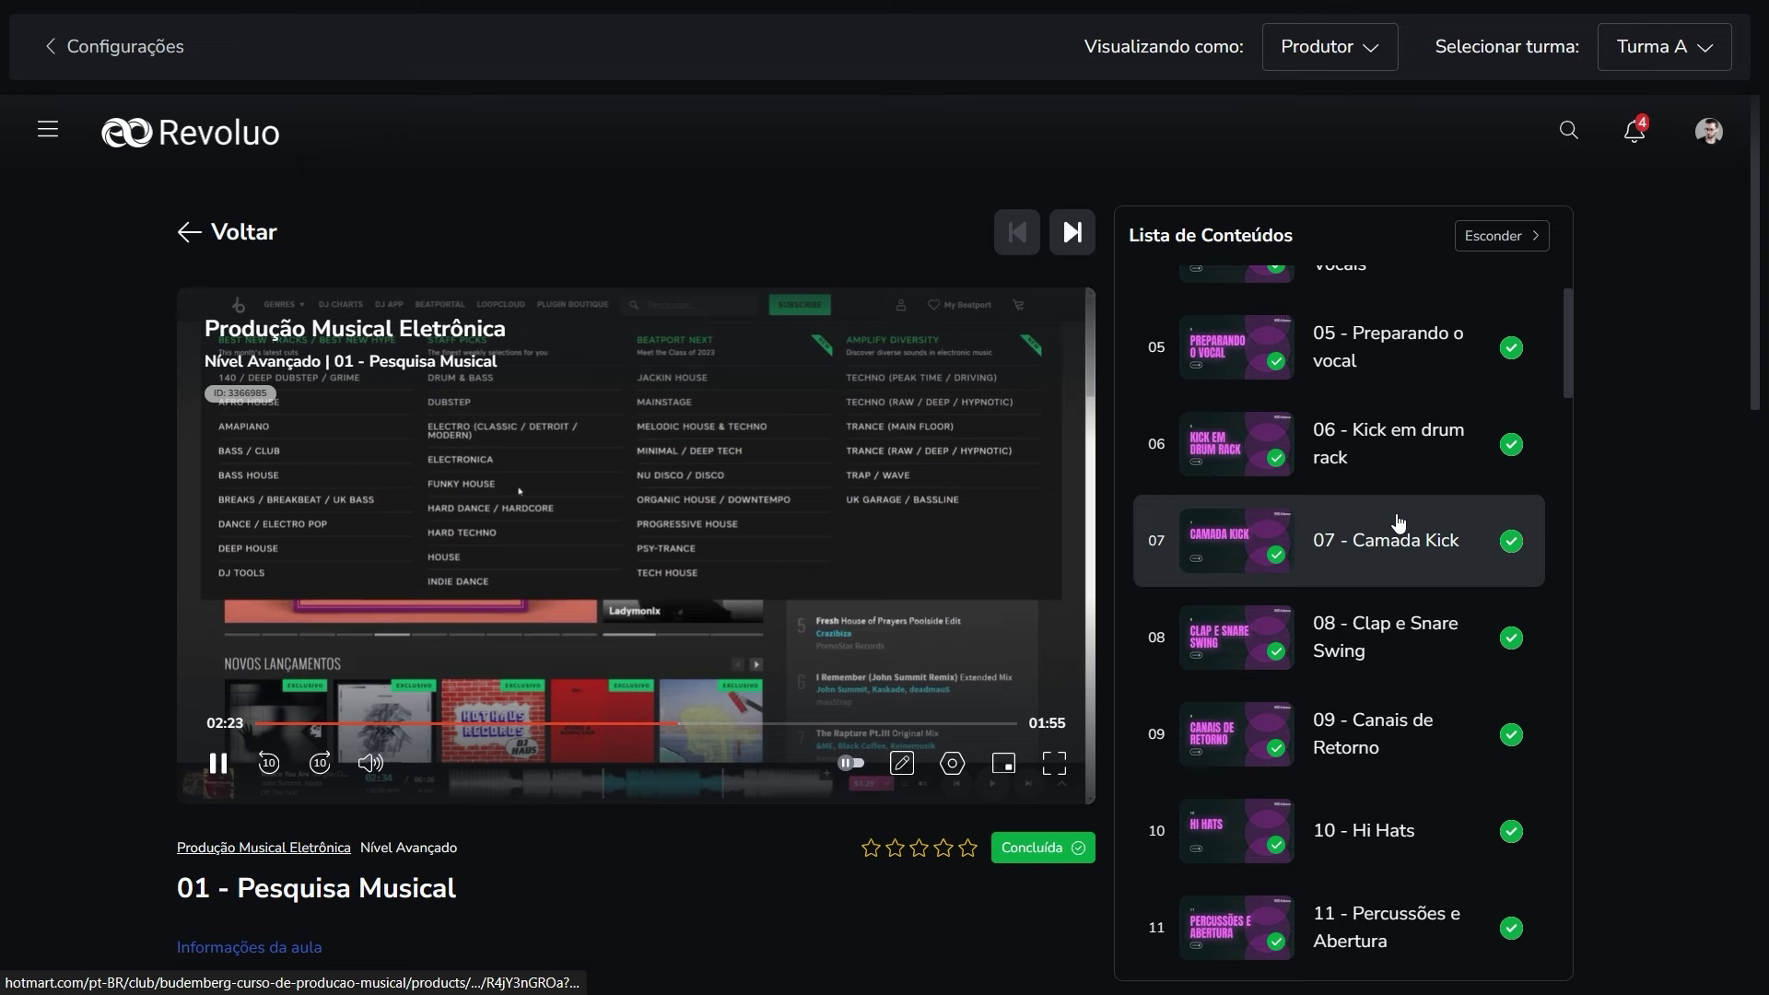
pyautogui.scroll(-2, 1456, 516)
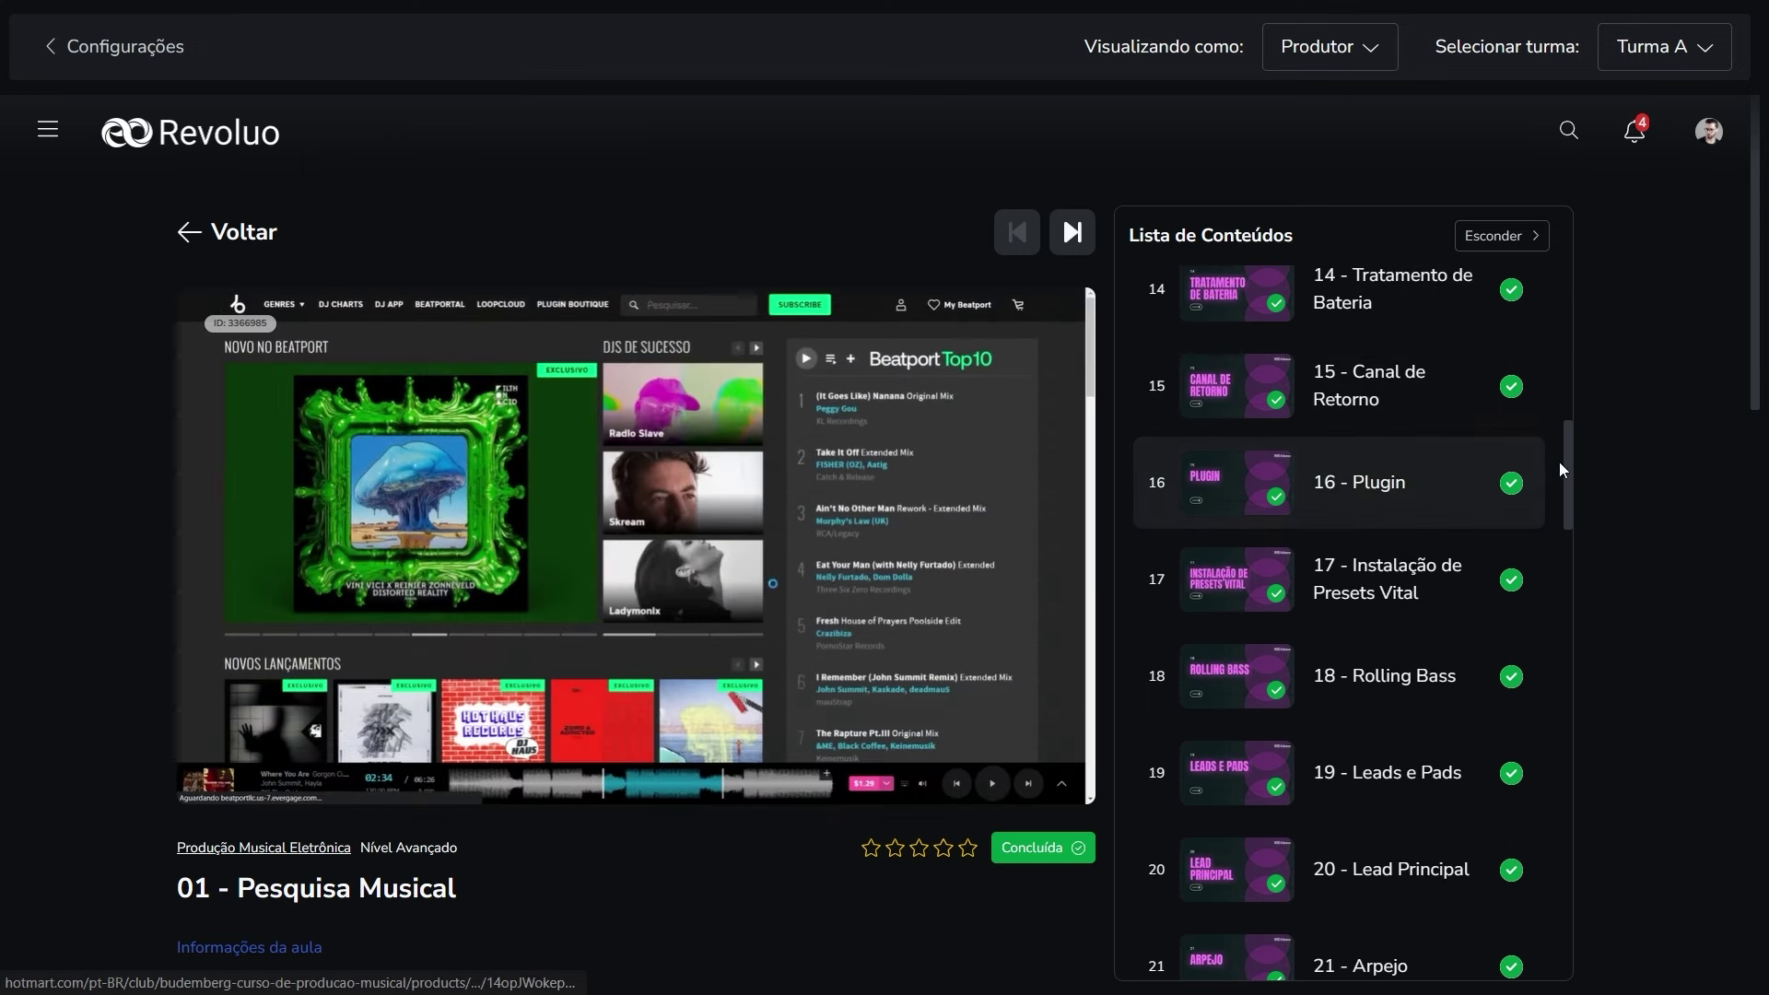
pyautogui.moveTo(1567, 466); pyautogui.dragTo(1572, 583)
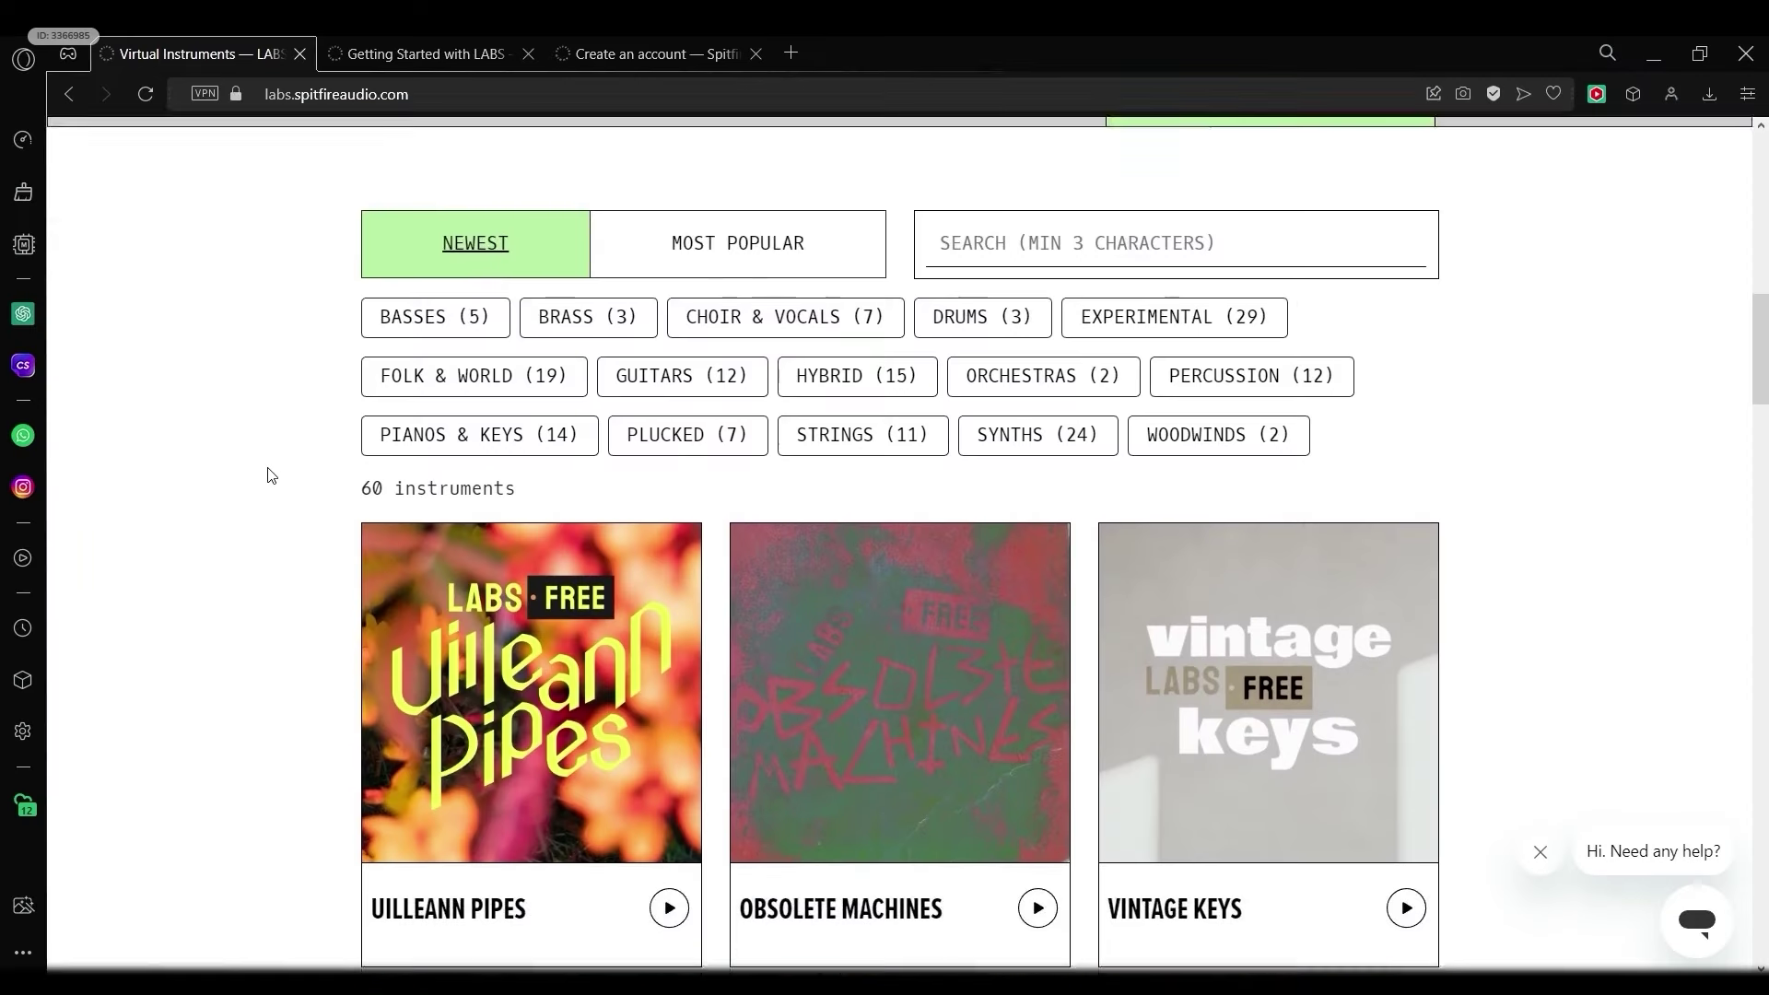
pyautogui.scroll(-1, 268, 473)
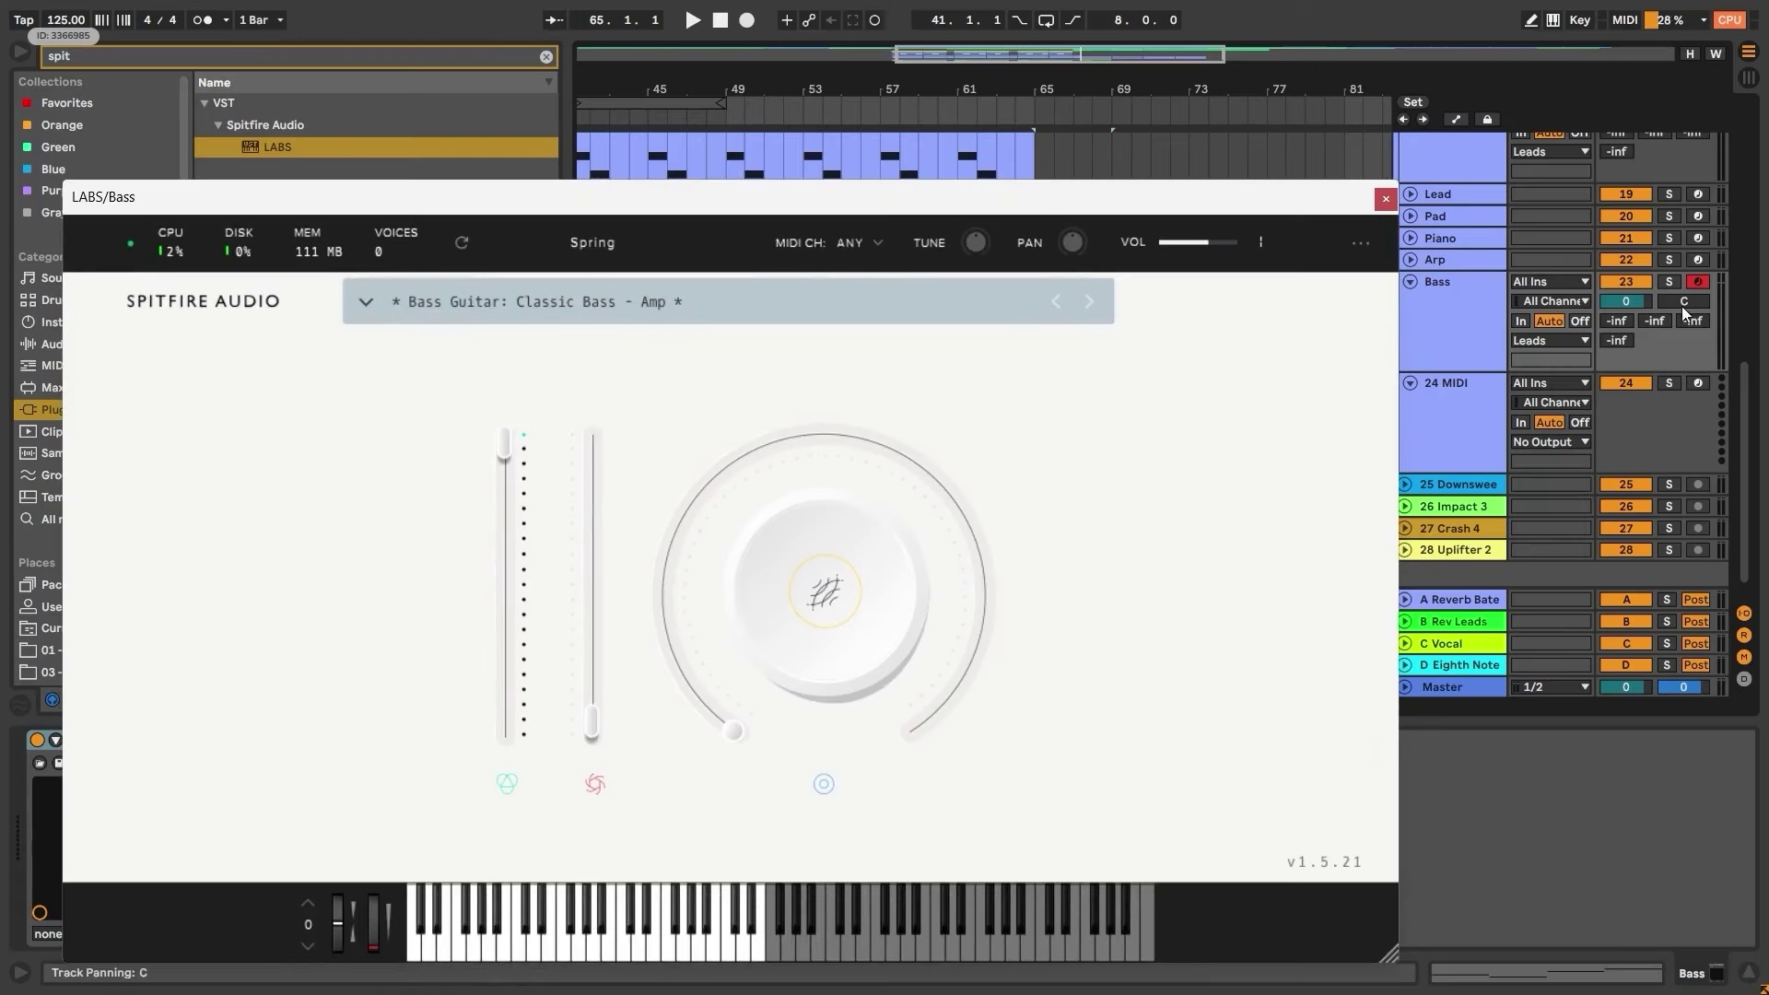
# - Solo the Bass track in Ableton Live, start playback, and raise the second slider of the LABS Classic Bass - Amp preset to 100%
pyautogui.click(1669, 281)
pyautogui.press('space')
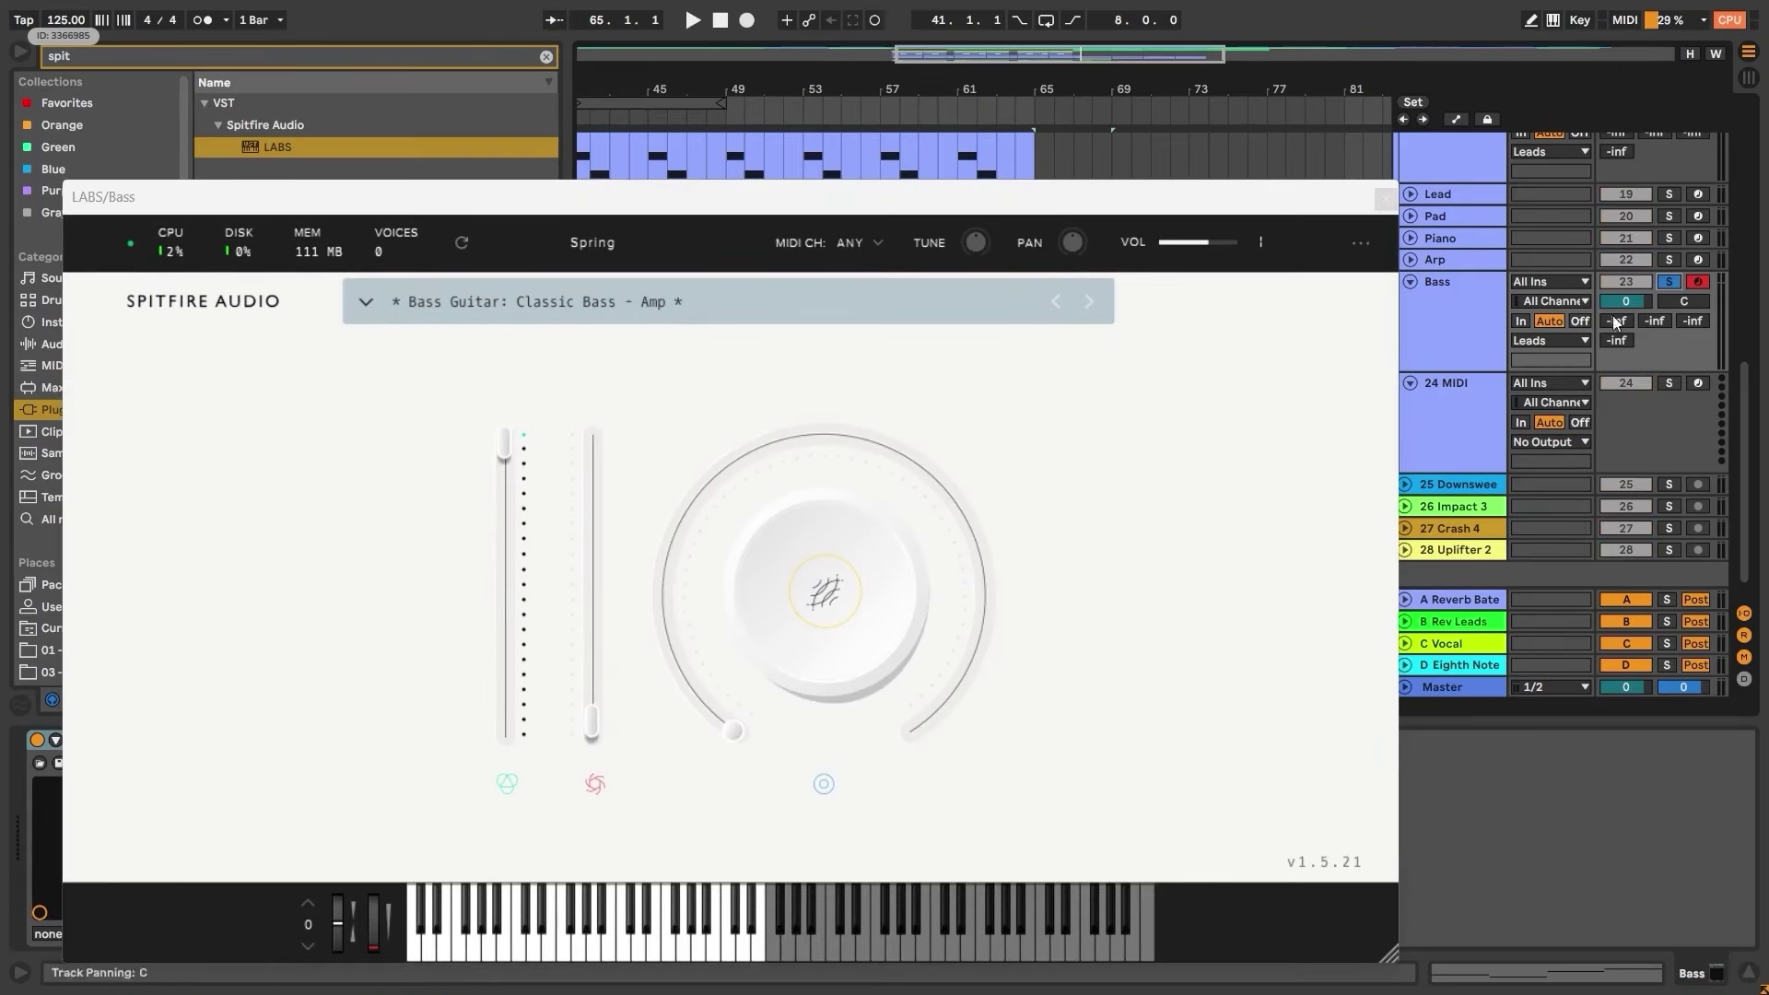
pyautogui.moveTo(593, 724); pyautogui.dragTo(611, 422)
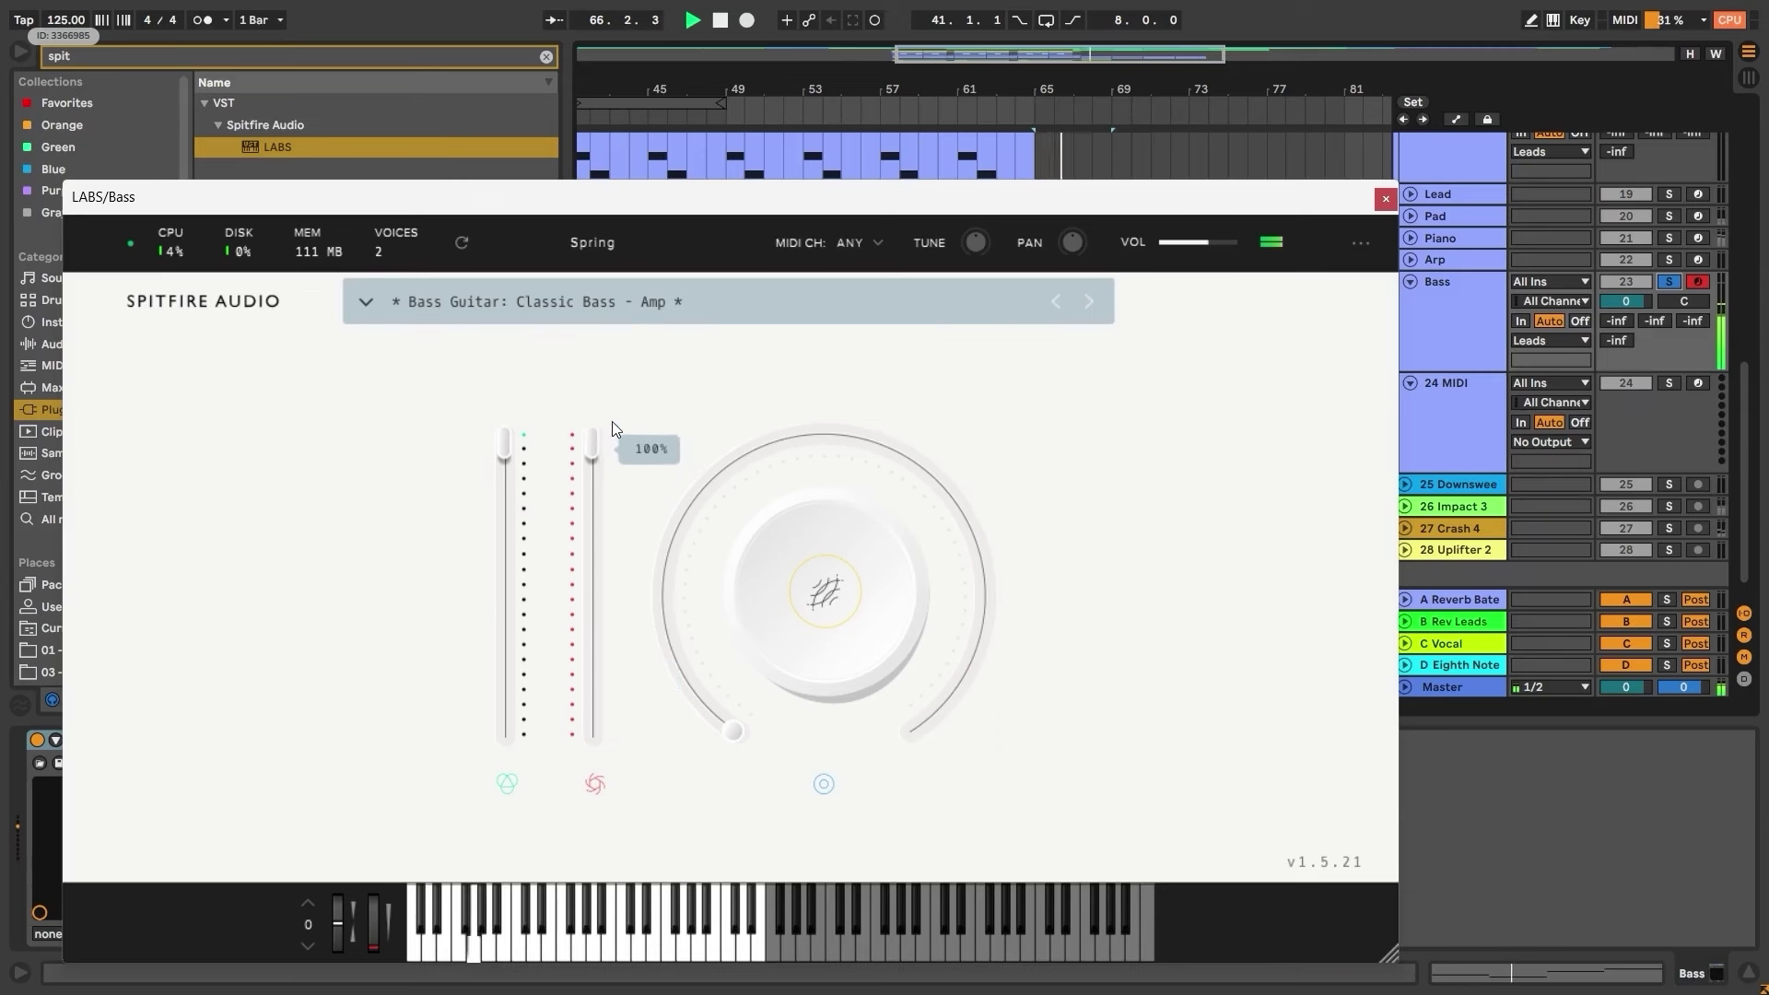